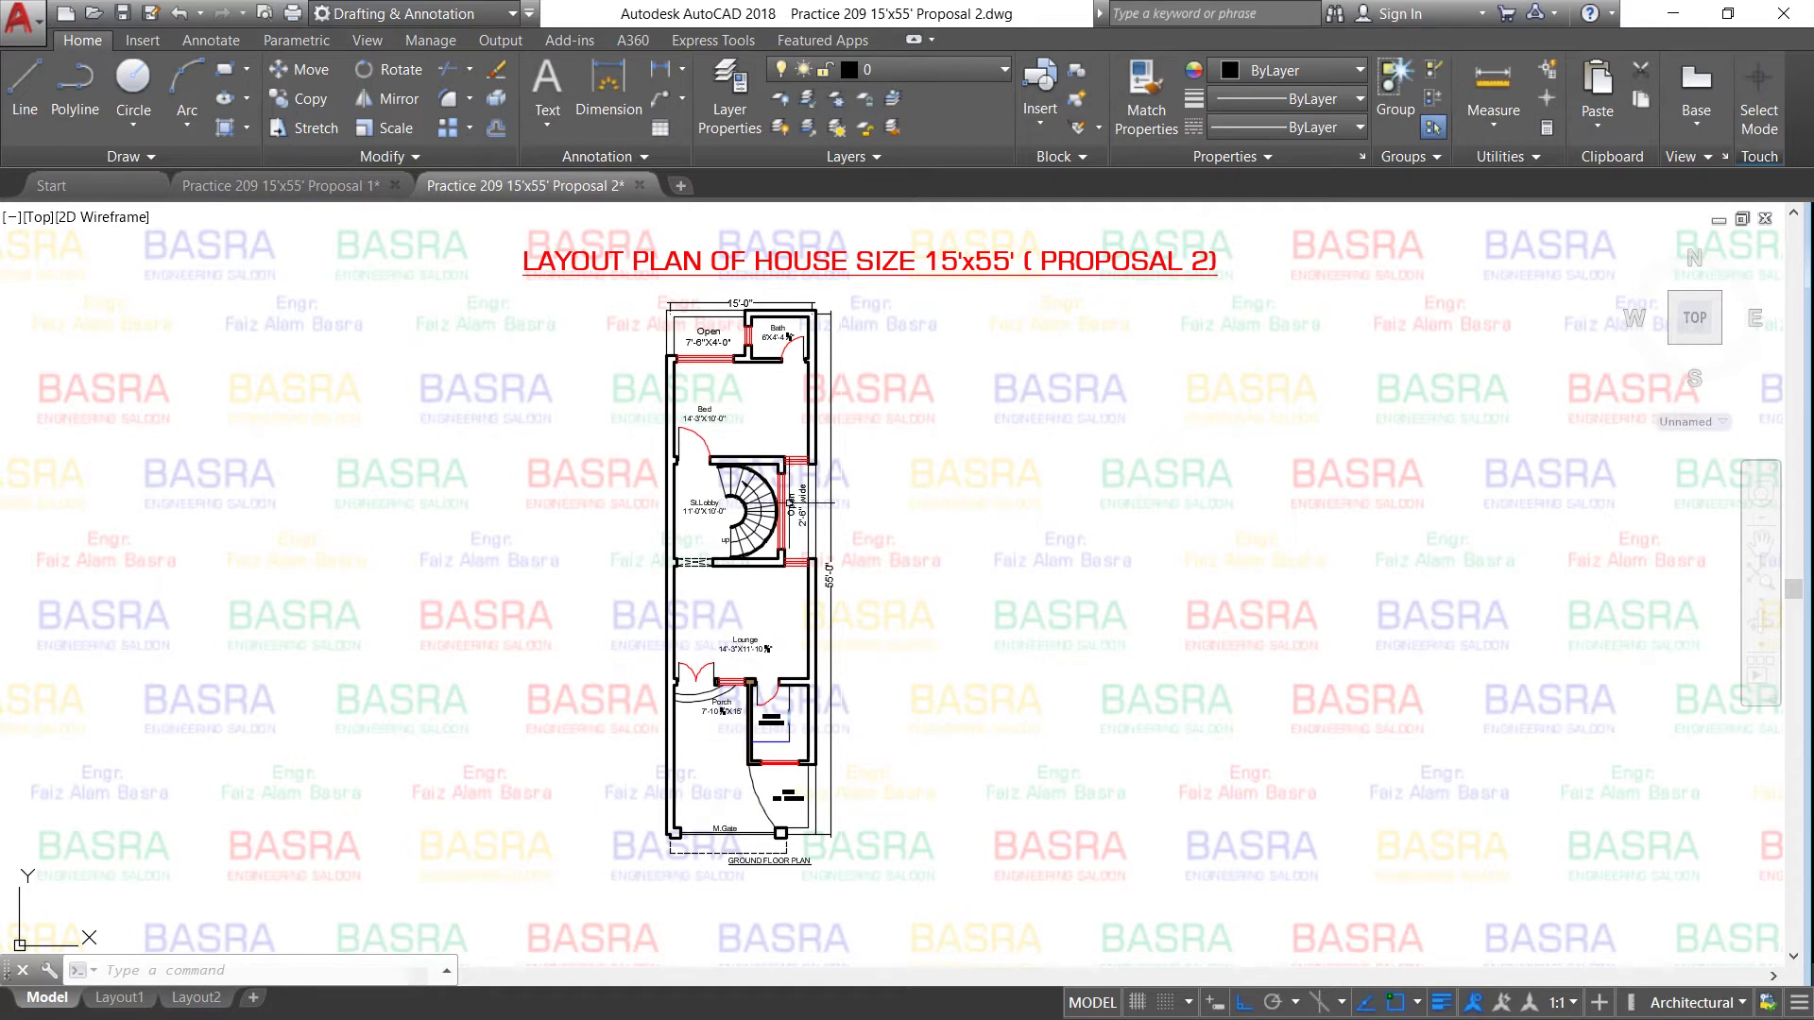
Draw an L-shaped left edge and bottom edge to the right of the ground floor plan.
scroll(605, 316, "up", 2)
scroll(612, 323, "up", 2)
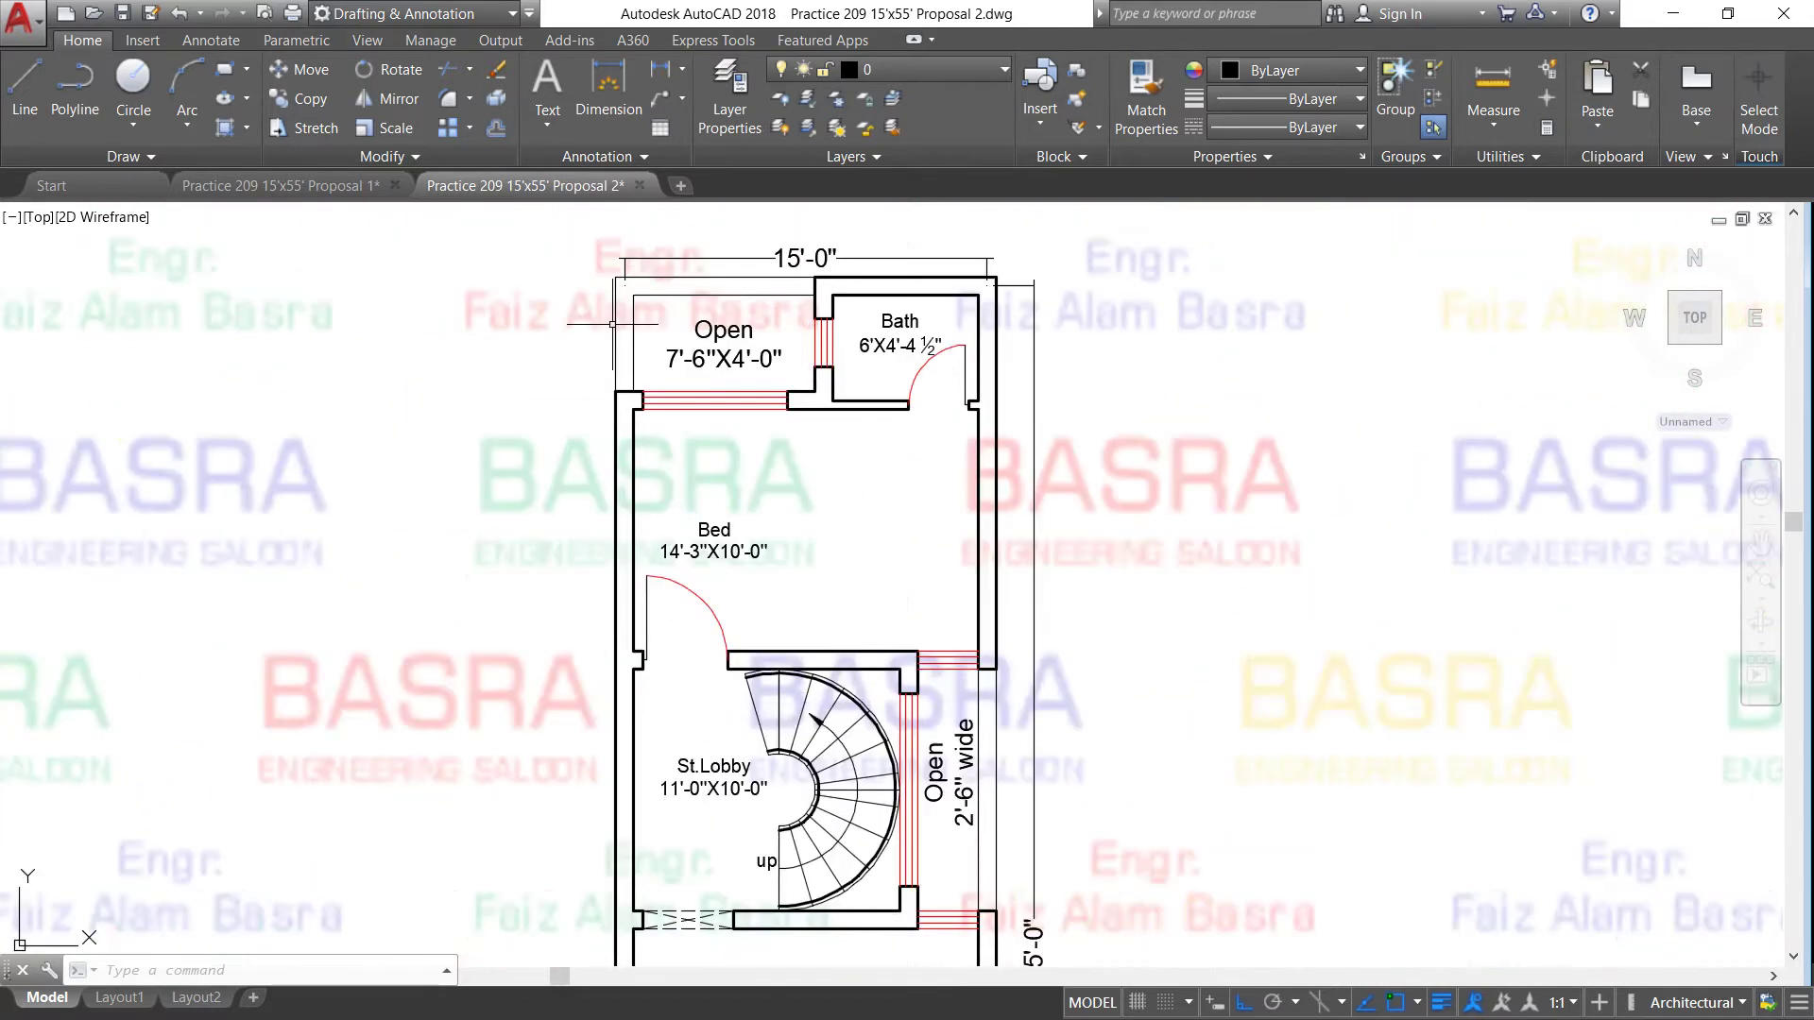
scroll(756, 269, "up", 2)
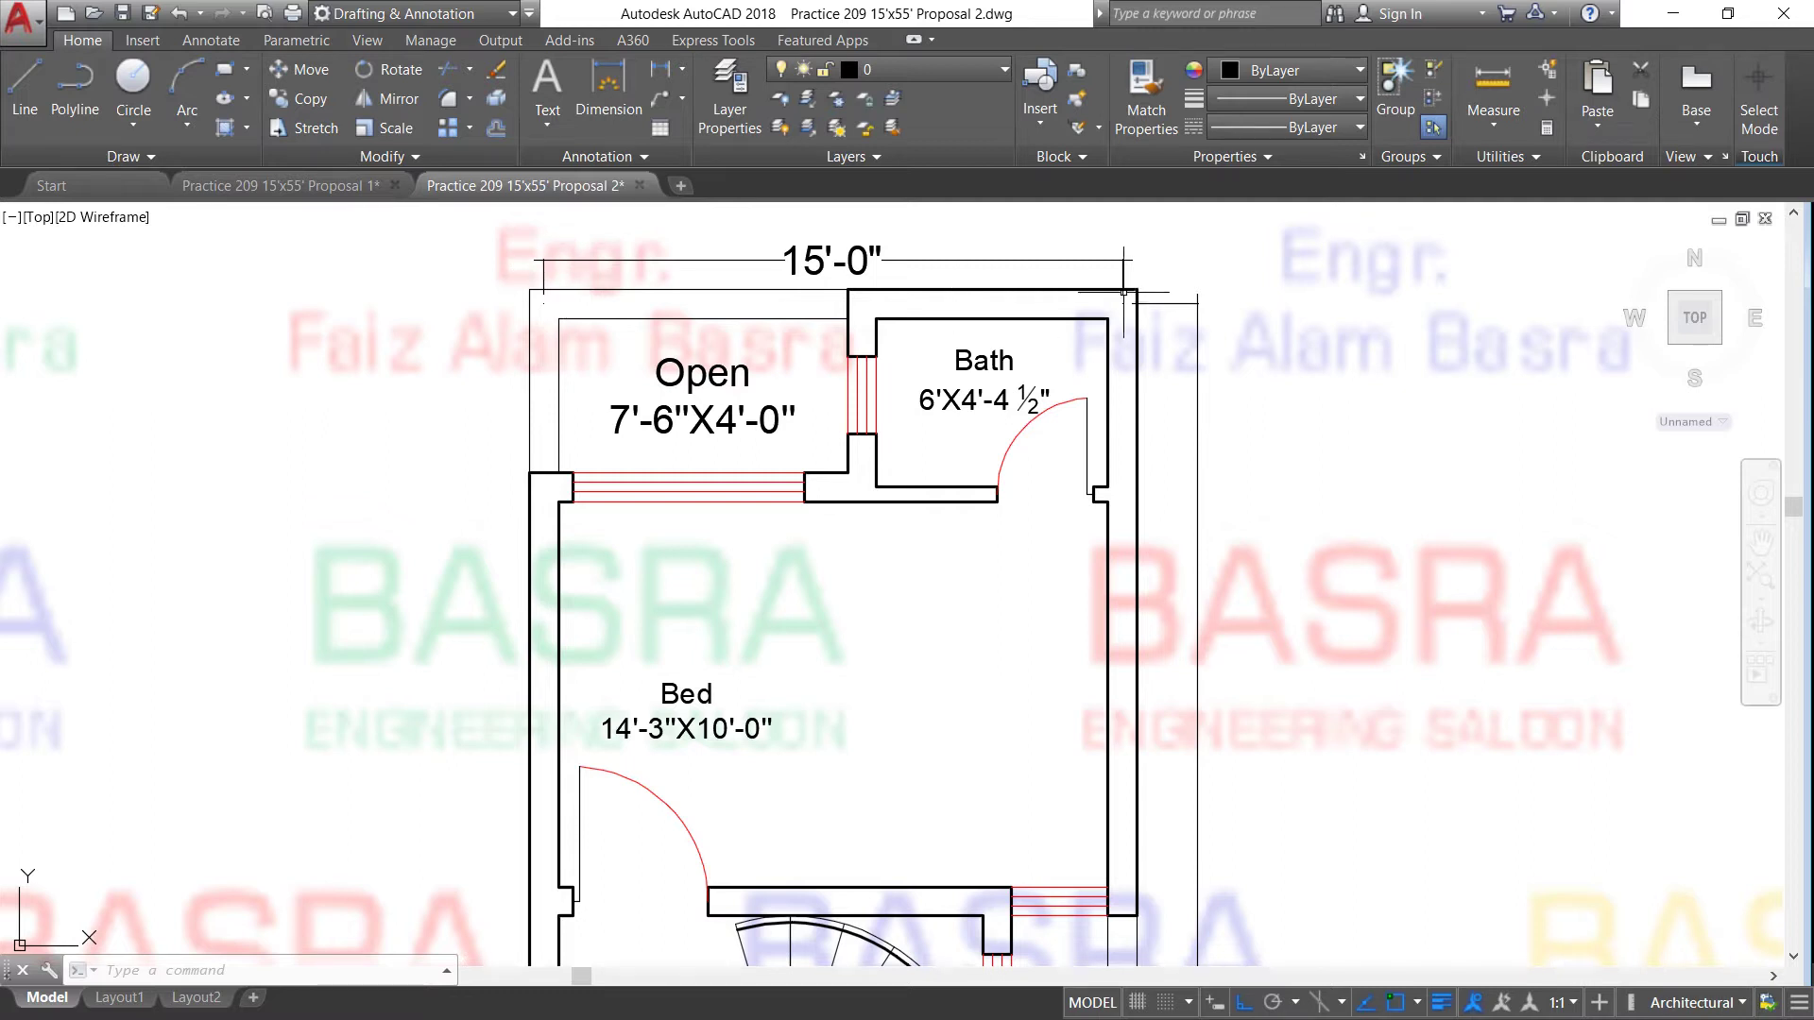
scroll(533, 355, "up", 2)
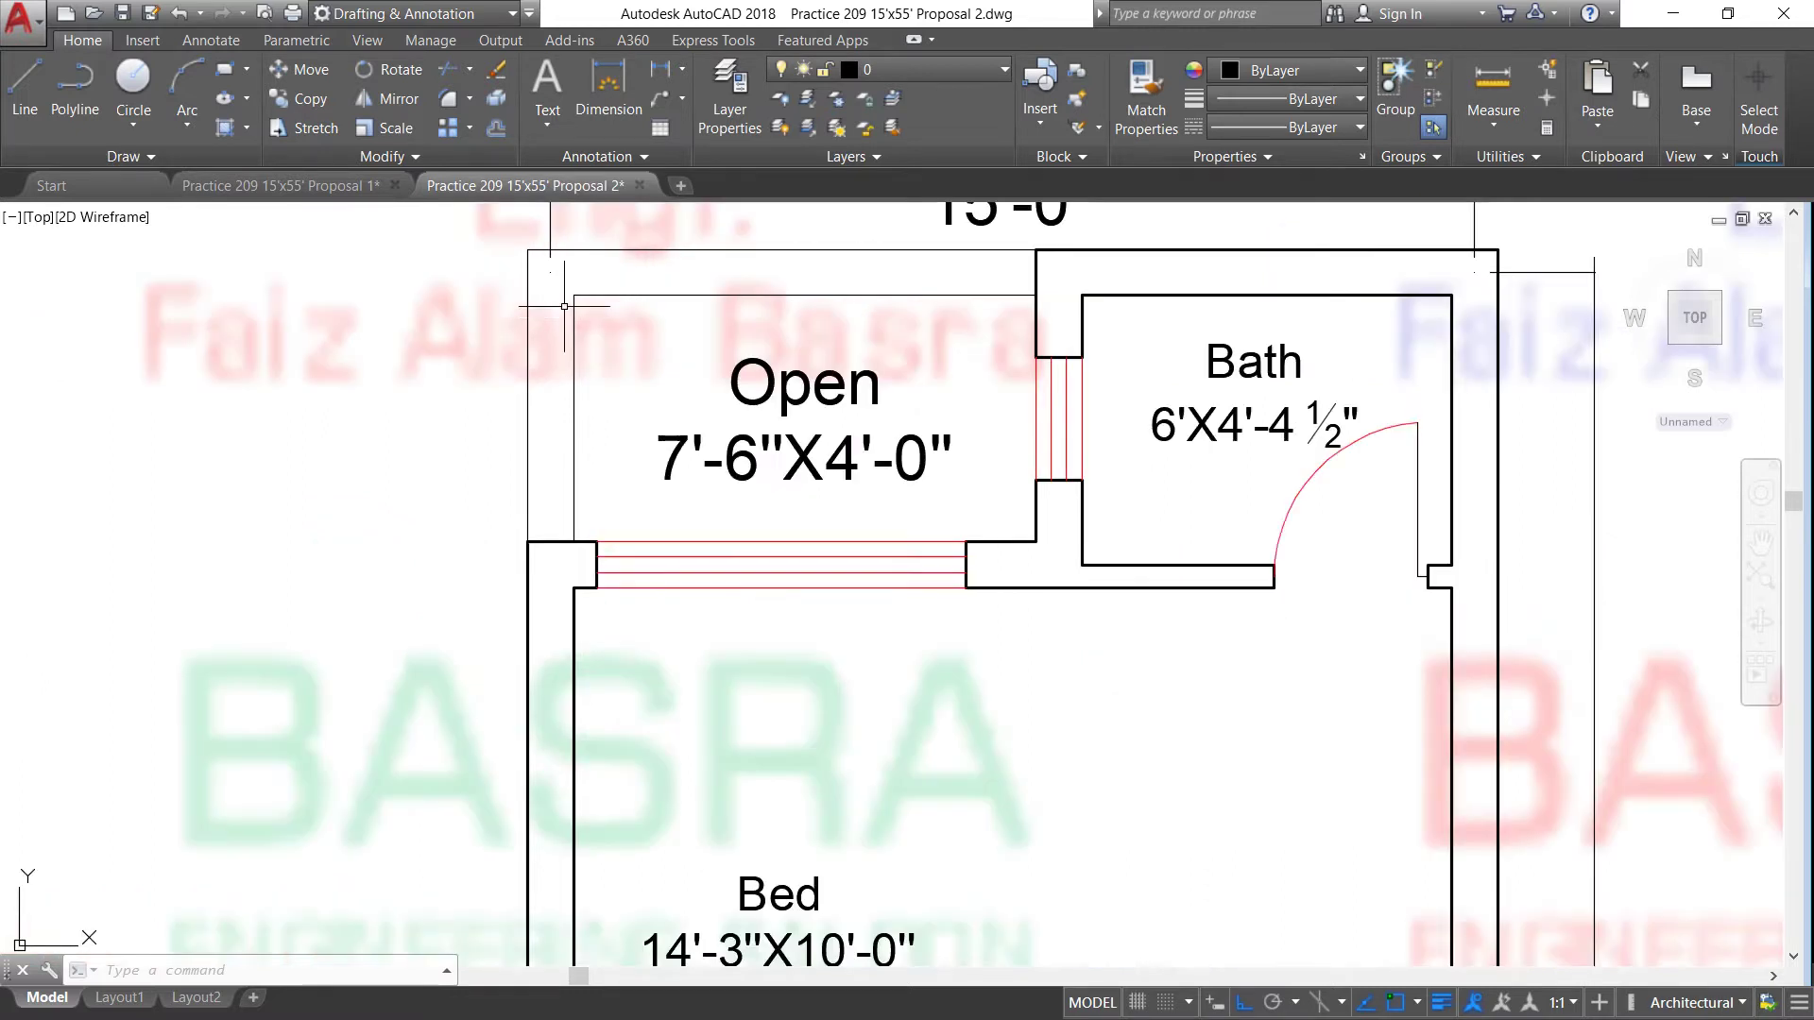
scroll(547, 329, "down", 2)
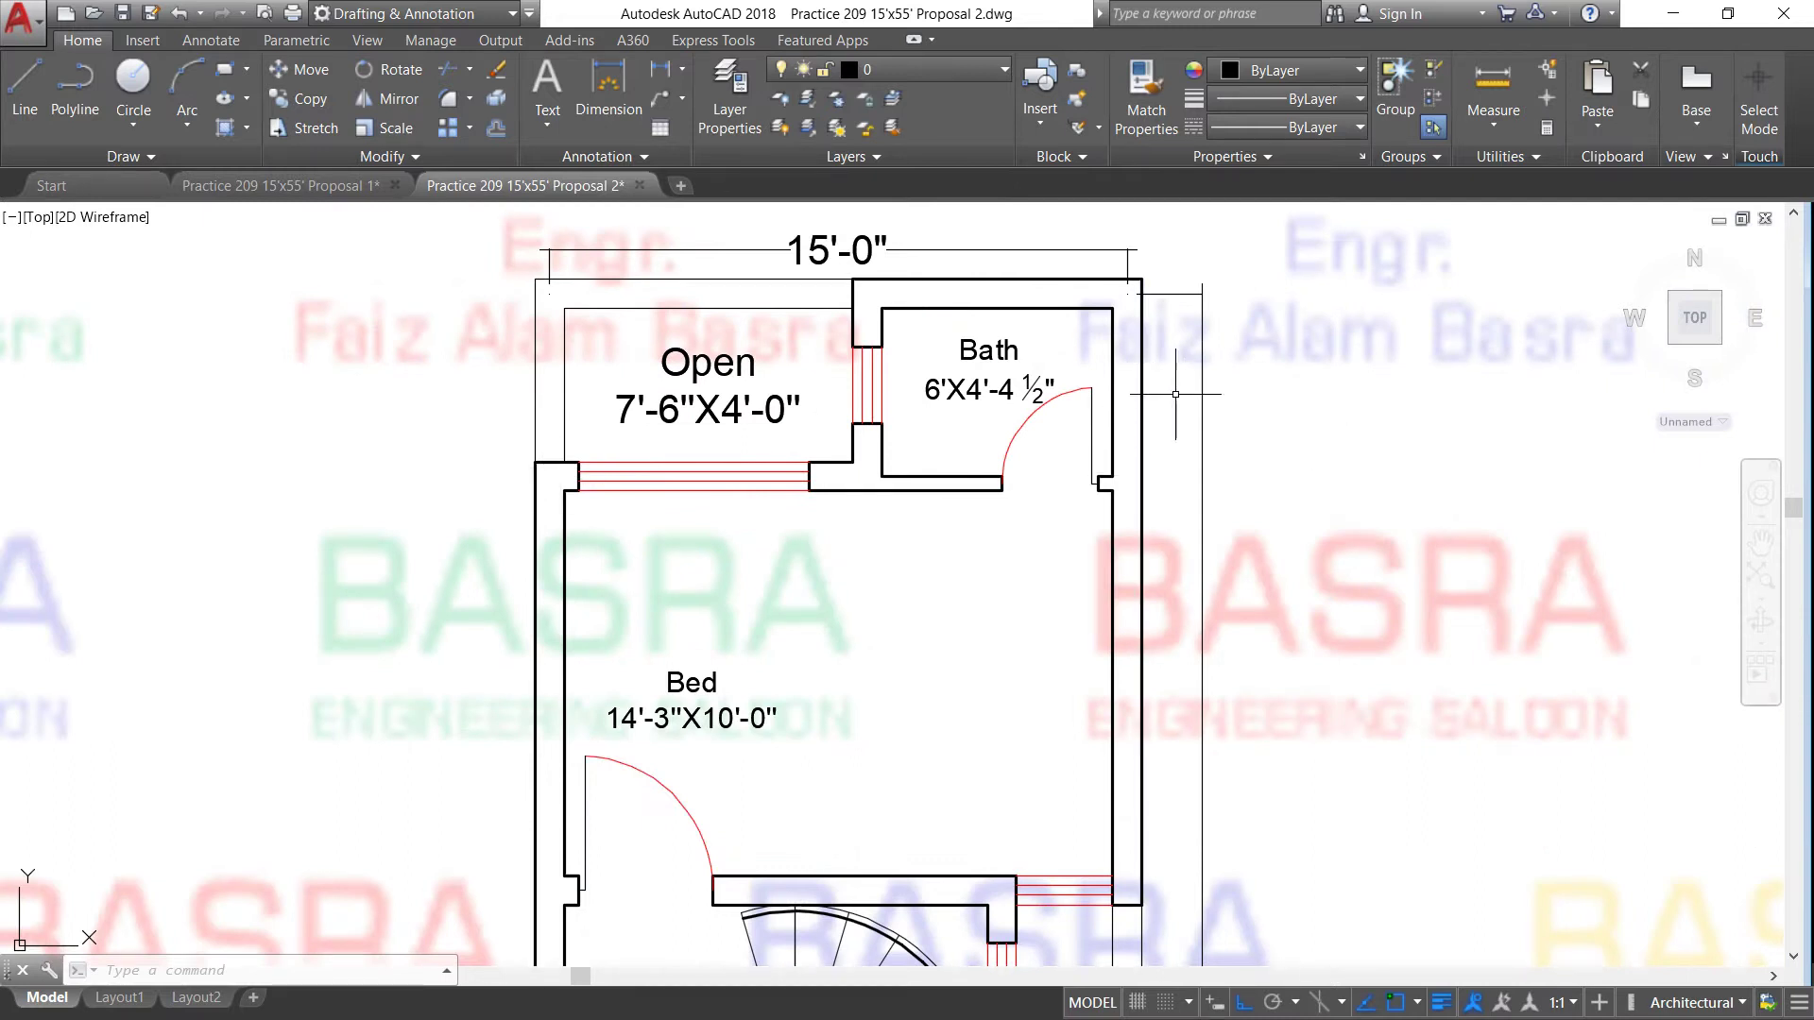
scroll(821, 288, "down", 2)
scroll(695, 298, "down", 2)
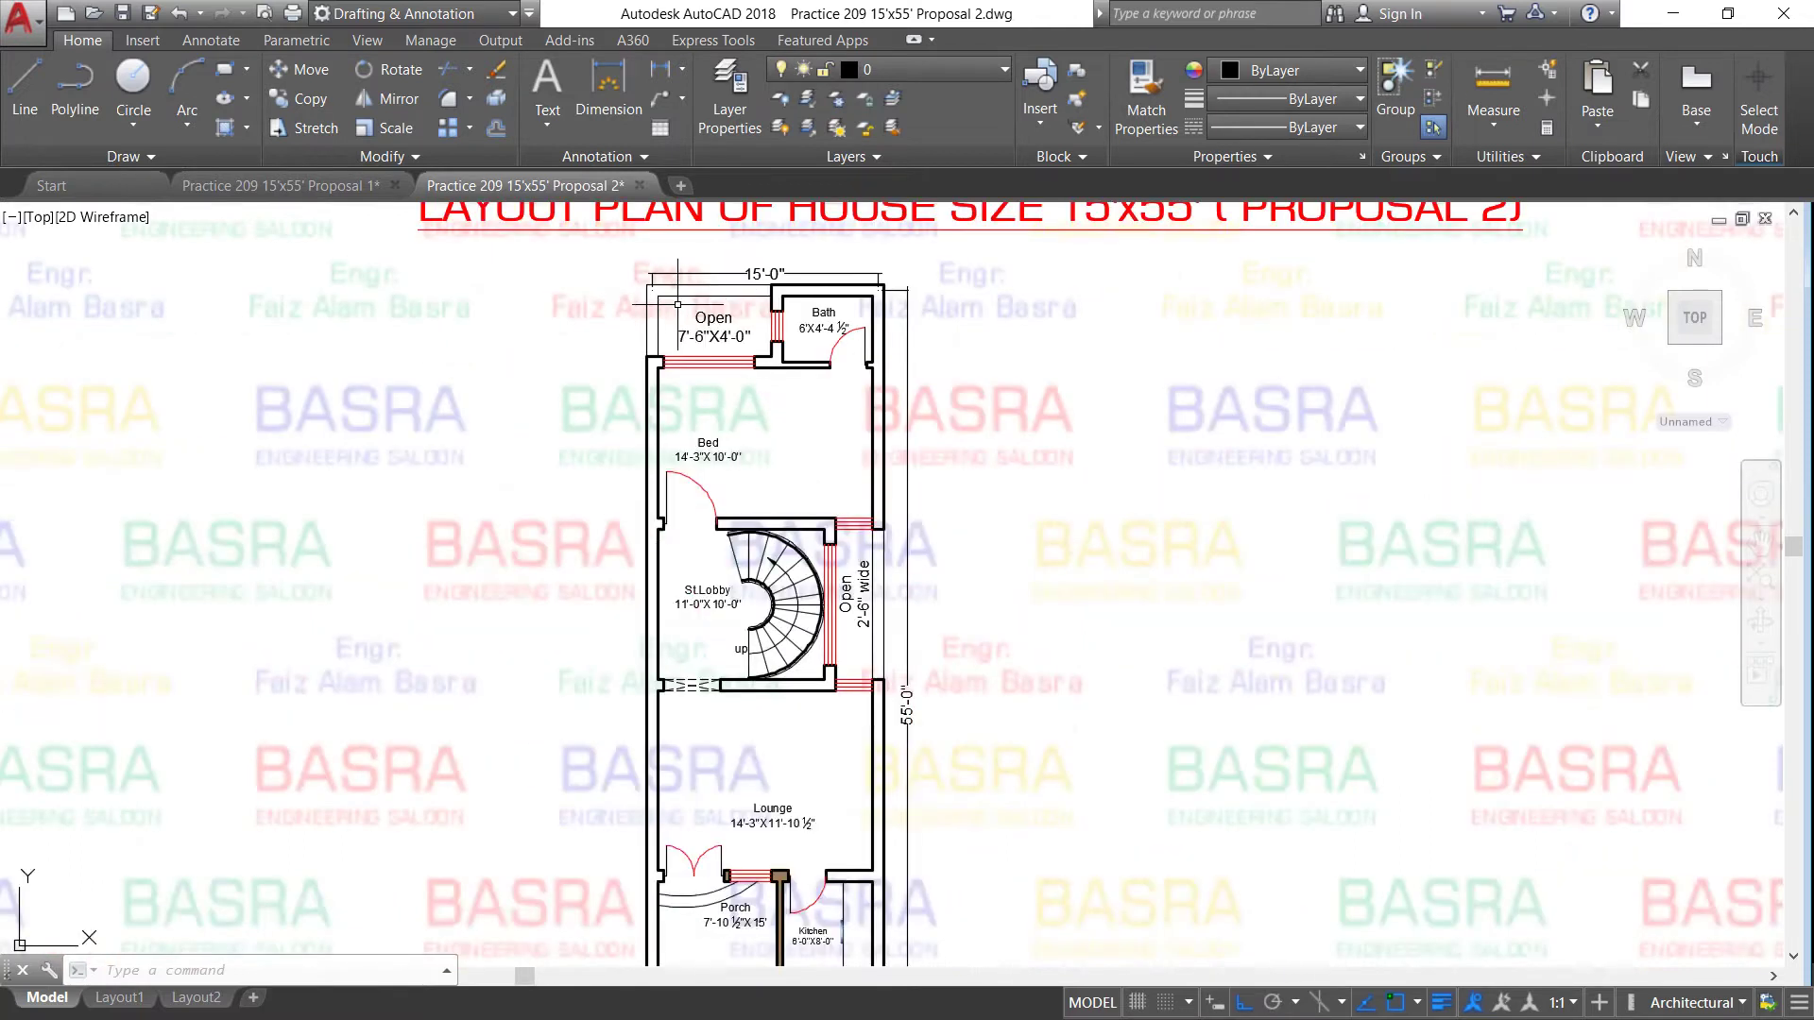
scroll(679, 305, "down", 1)
scroll(684, 828, "up", 3)
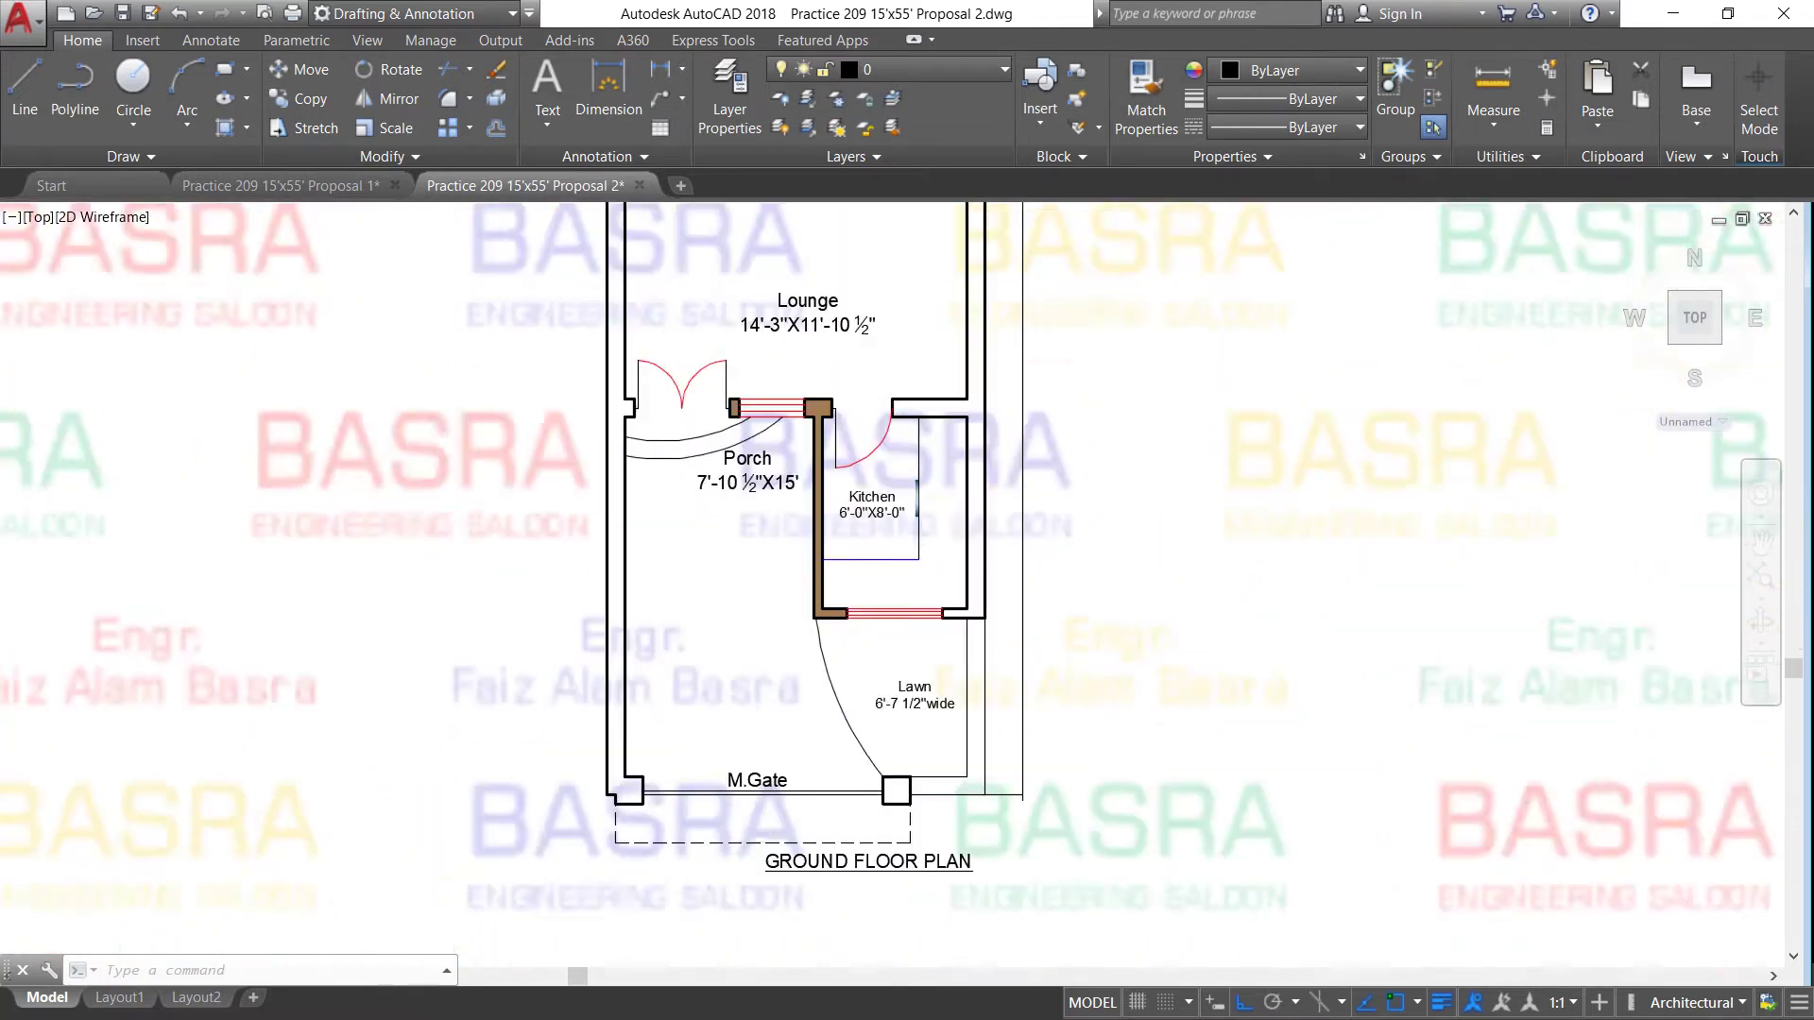
scroll(684, 827, "up", 3)
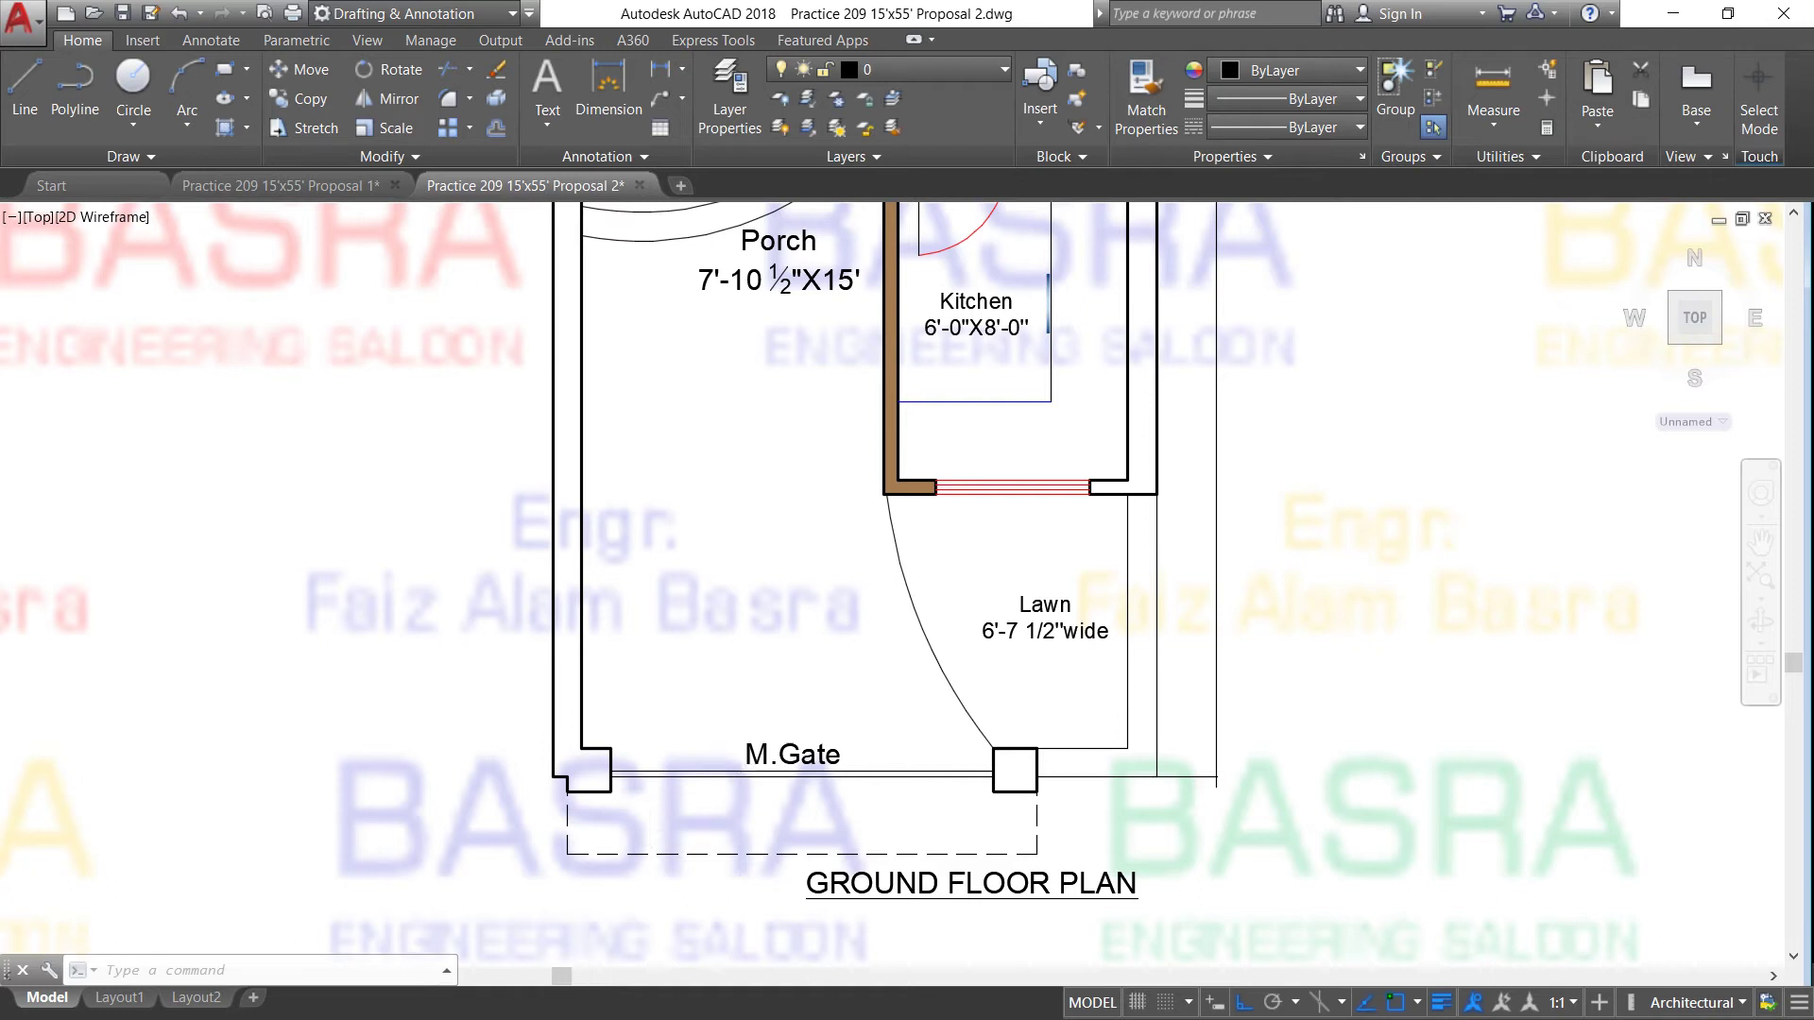
scroll(689, 749, "down", 2)
scroll(689, 749, "down", 2)
scroll(747, 756, "down", 2)
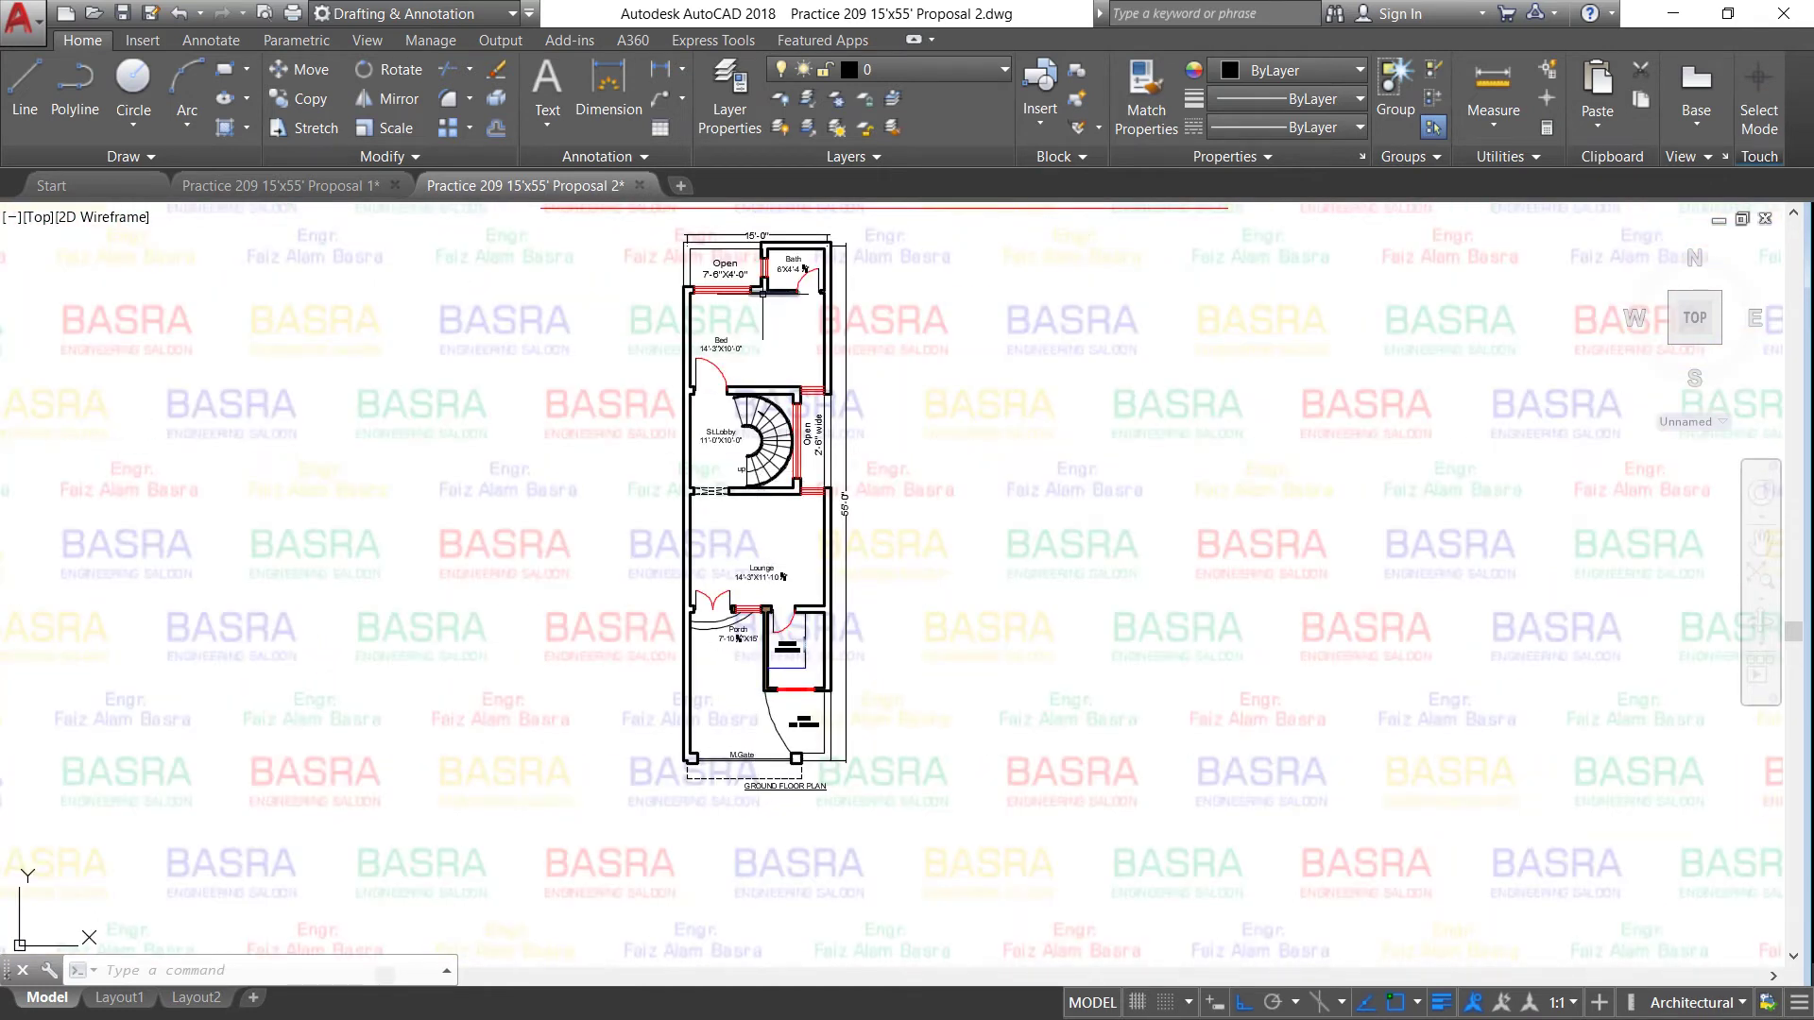
scroll(765, 282, "up", 2)
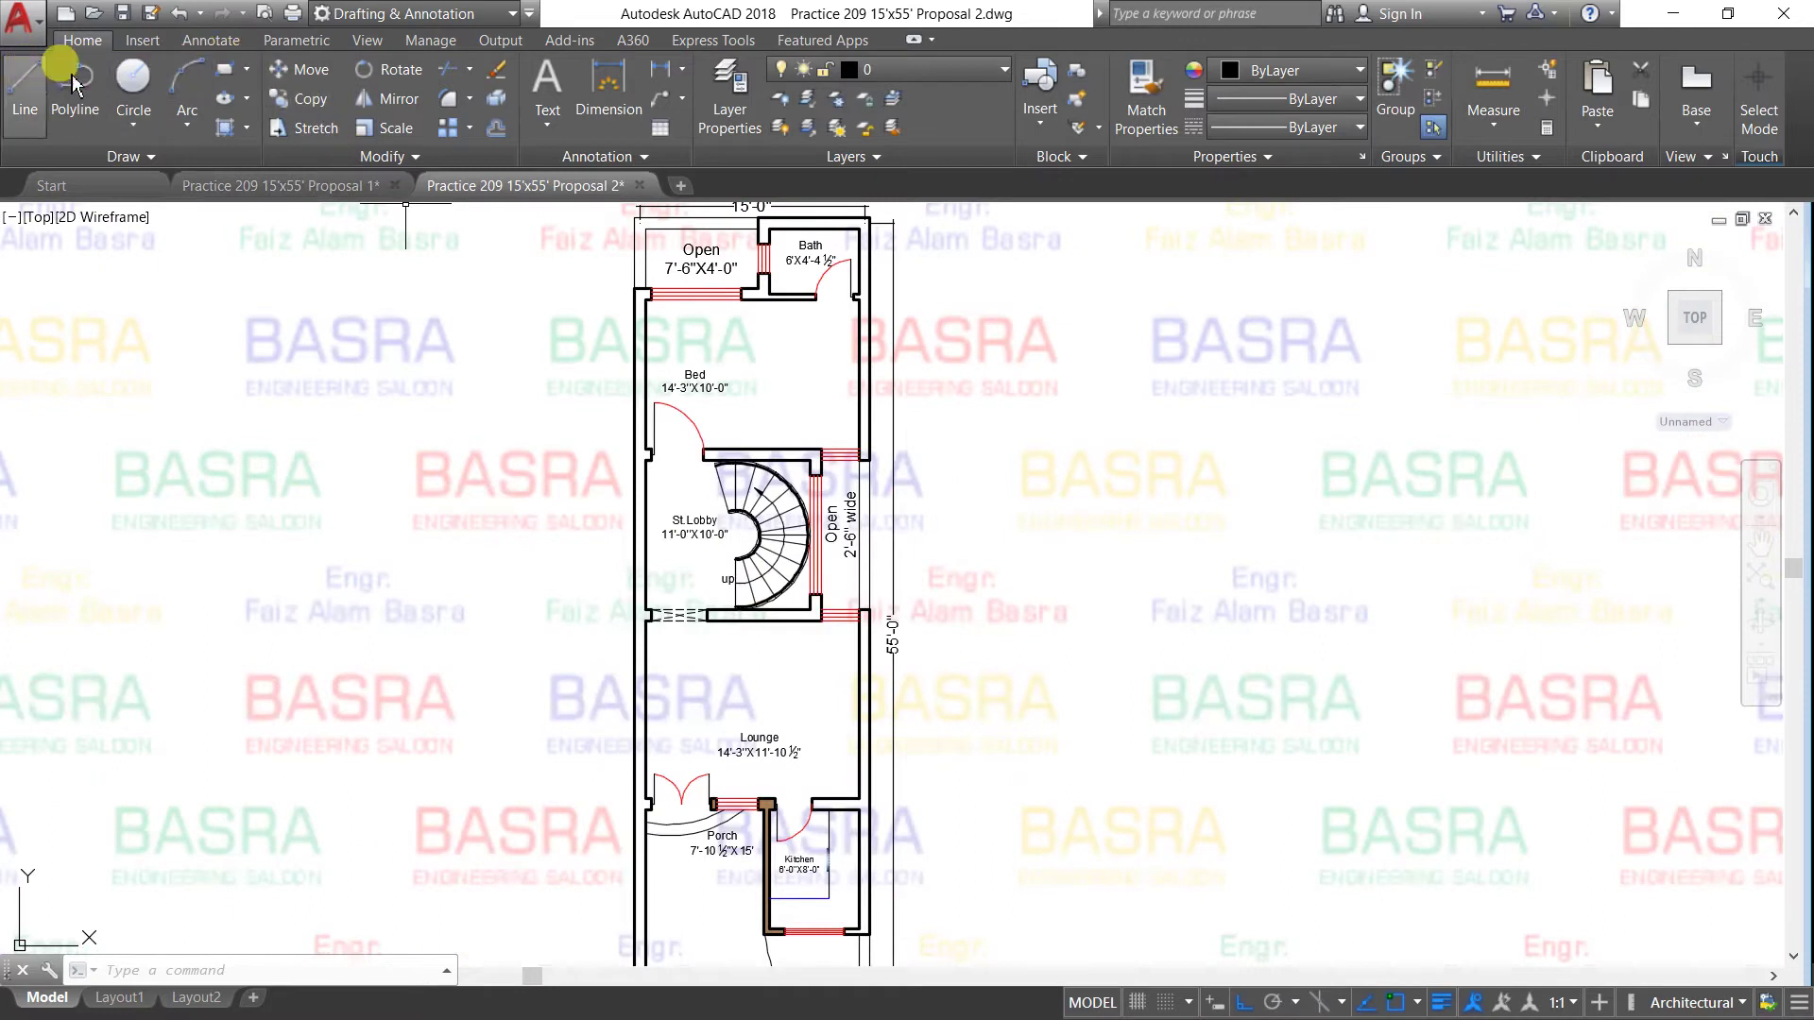
left_click(25, 95)
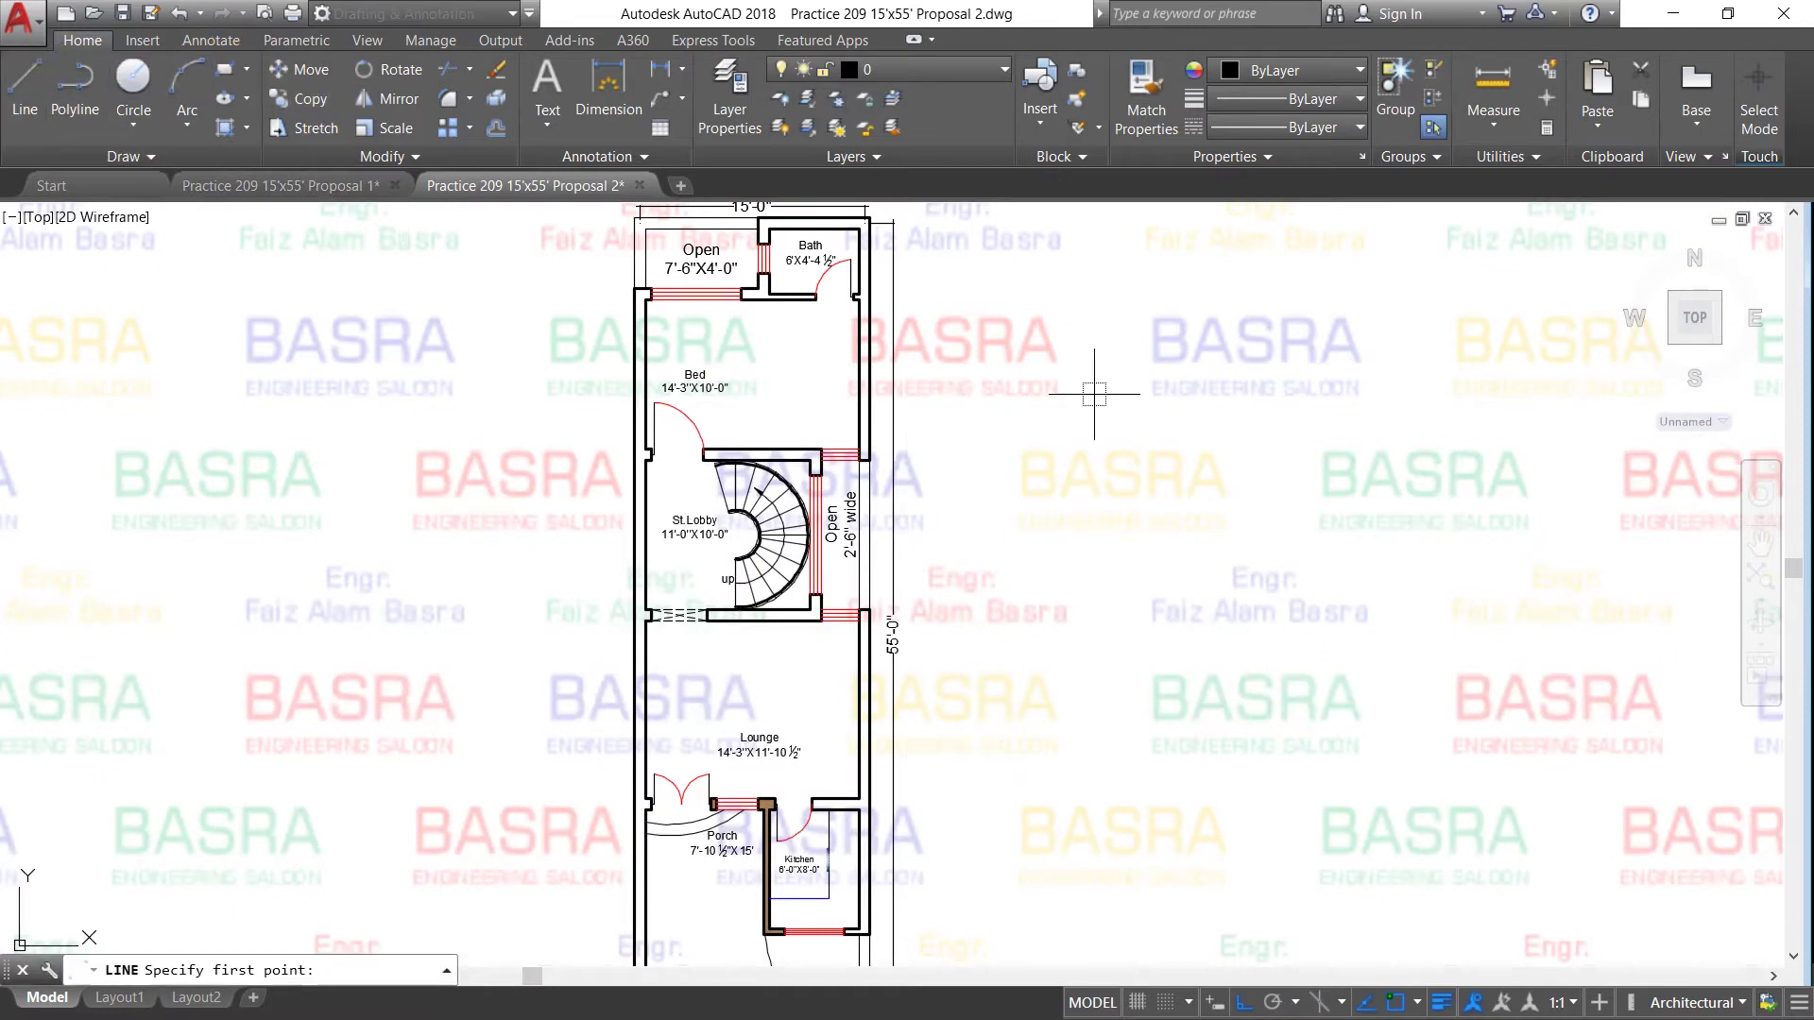
left_click(1036, 227)
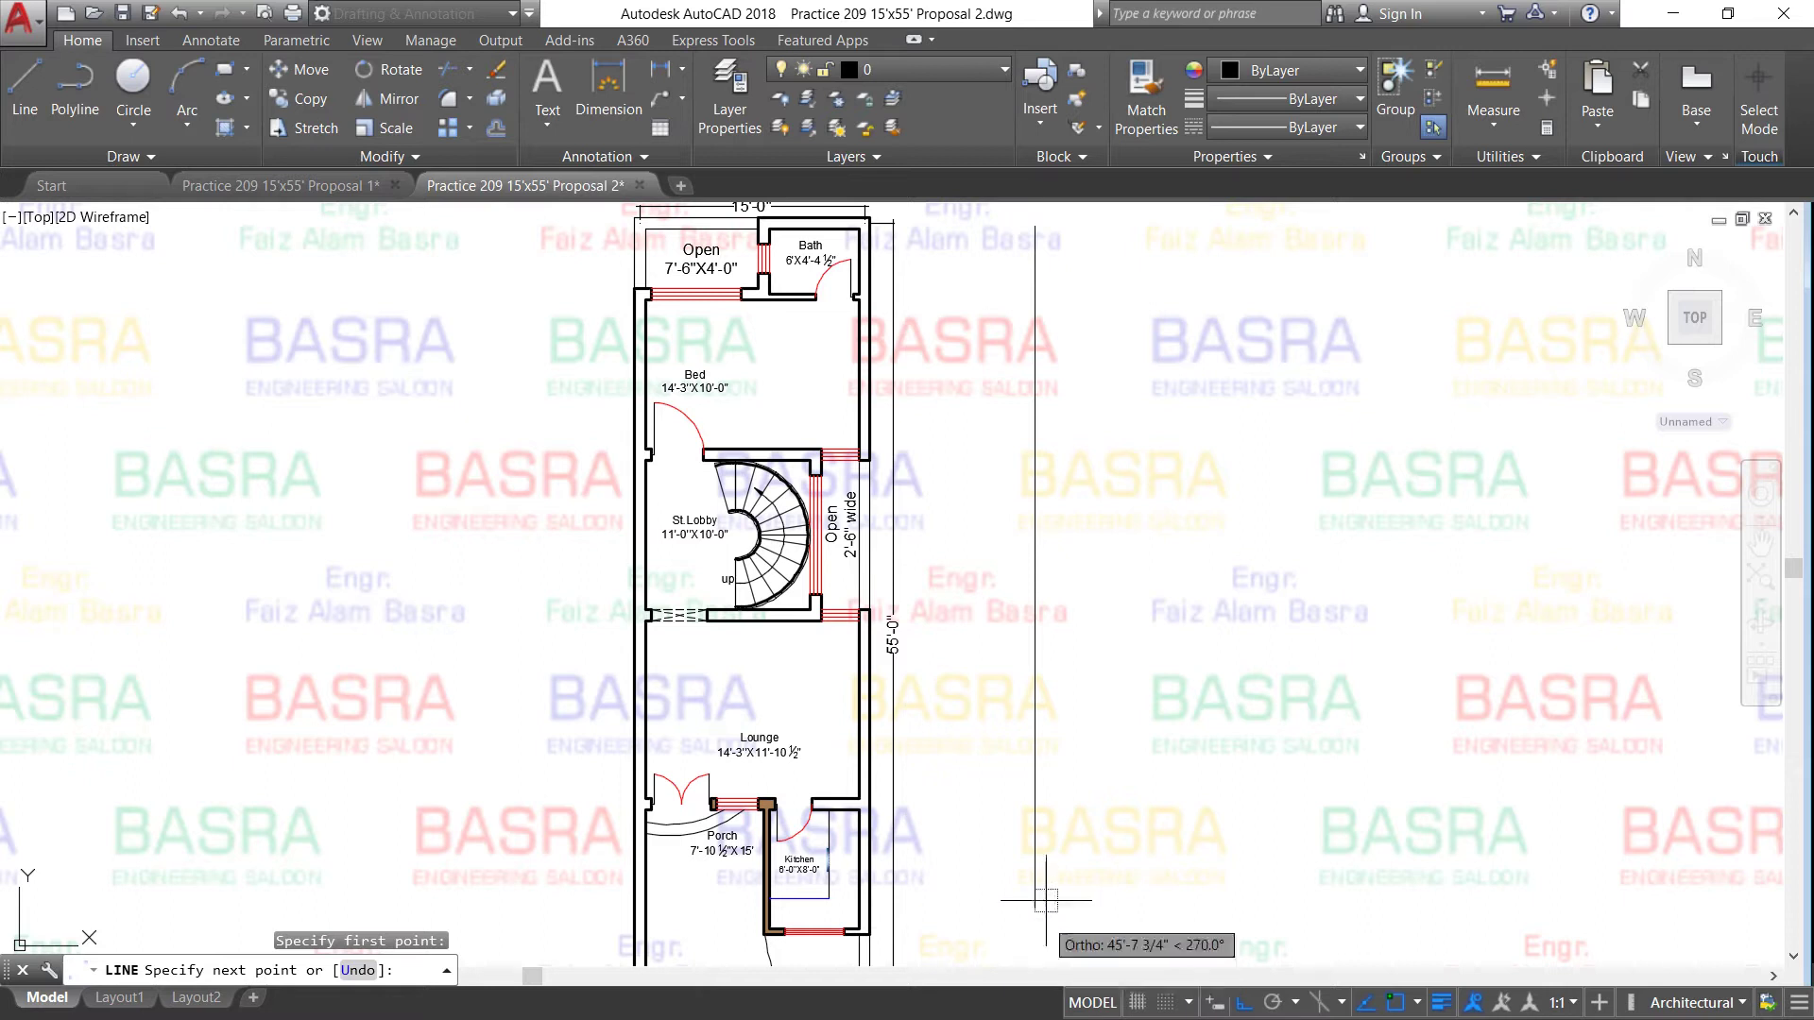
scroll(1051, 883, "down", 2)
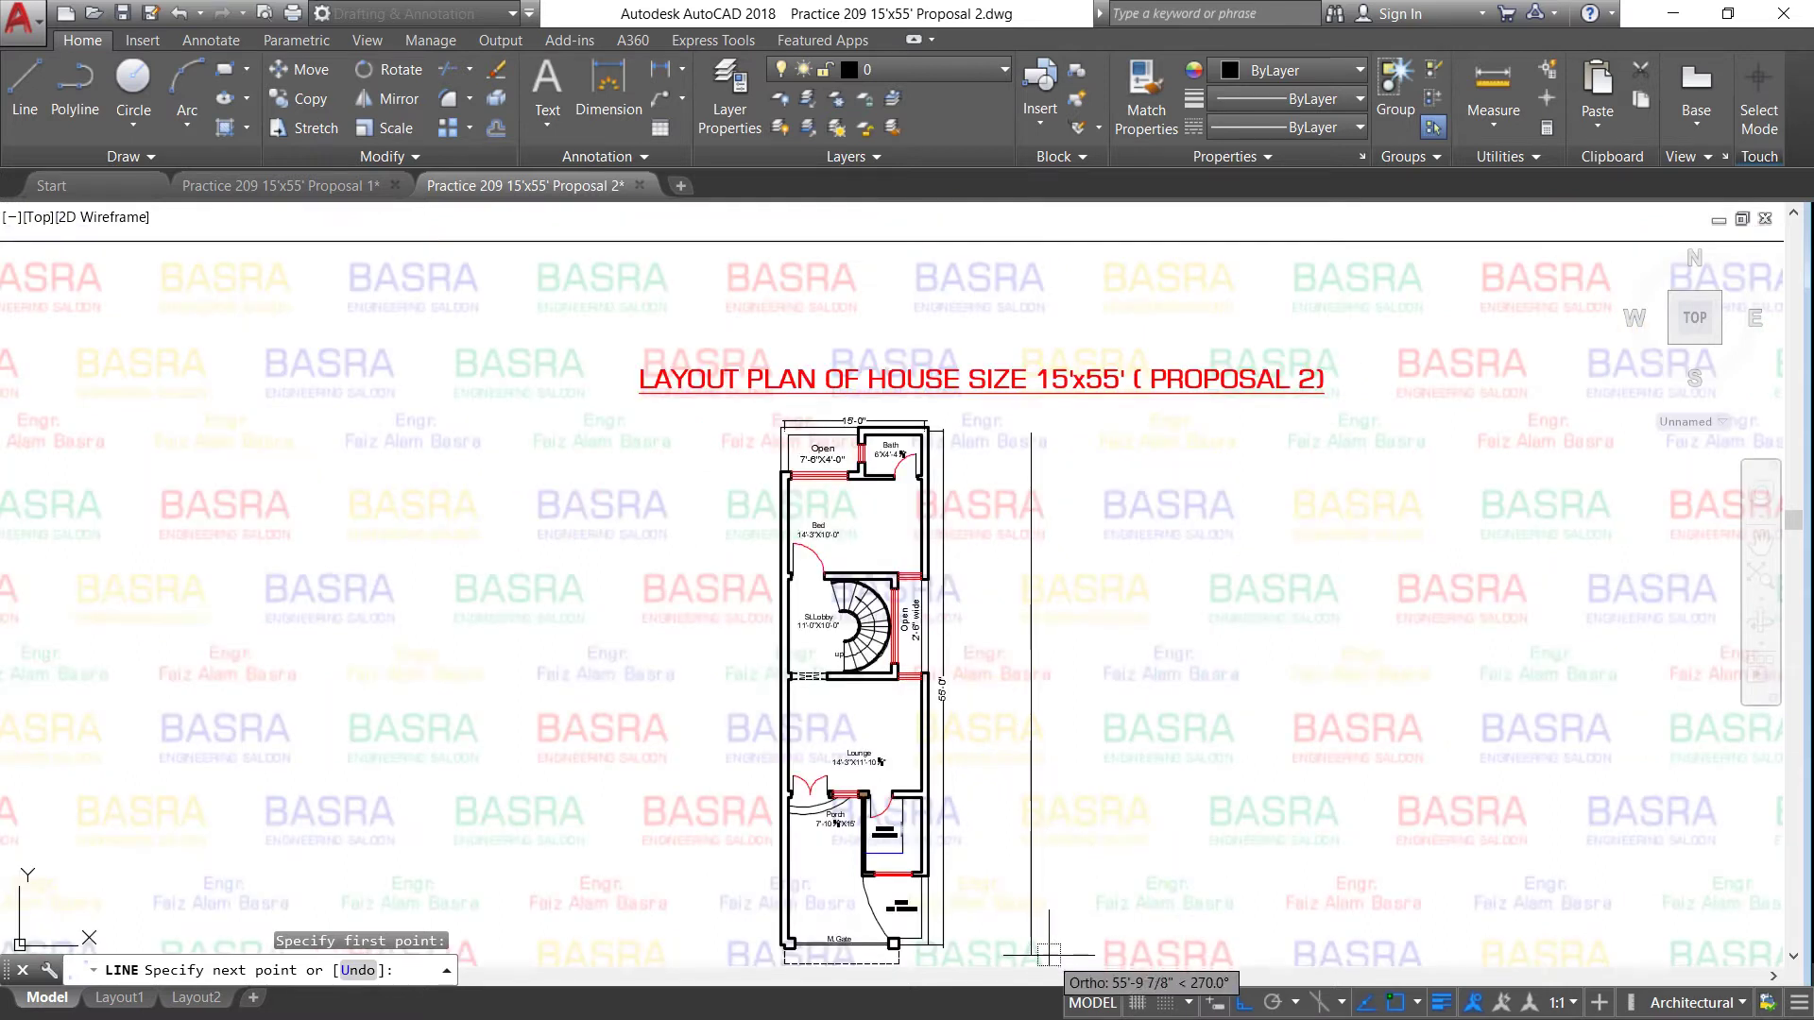
left_click(1040, 942)
left_click(1307, 942)
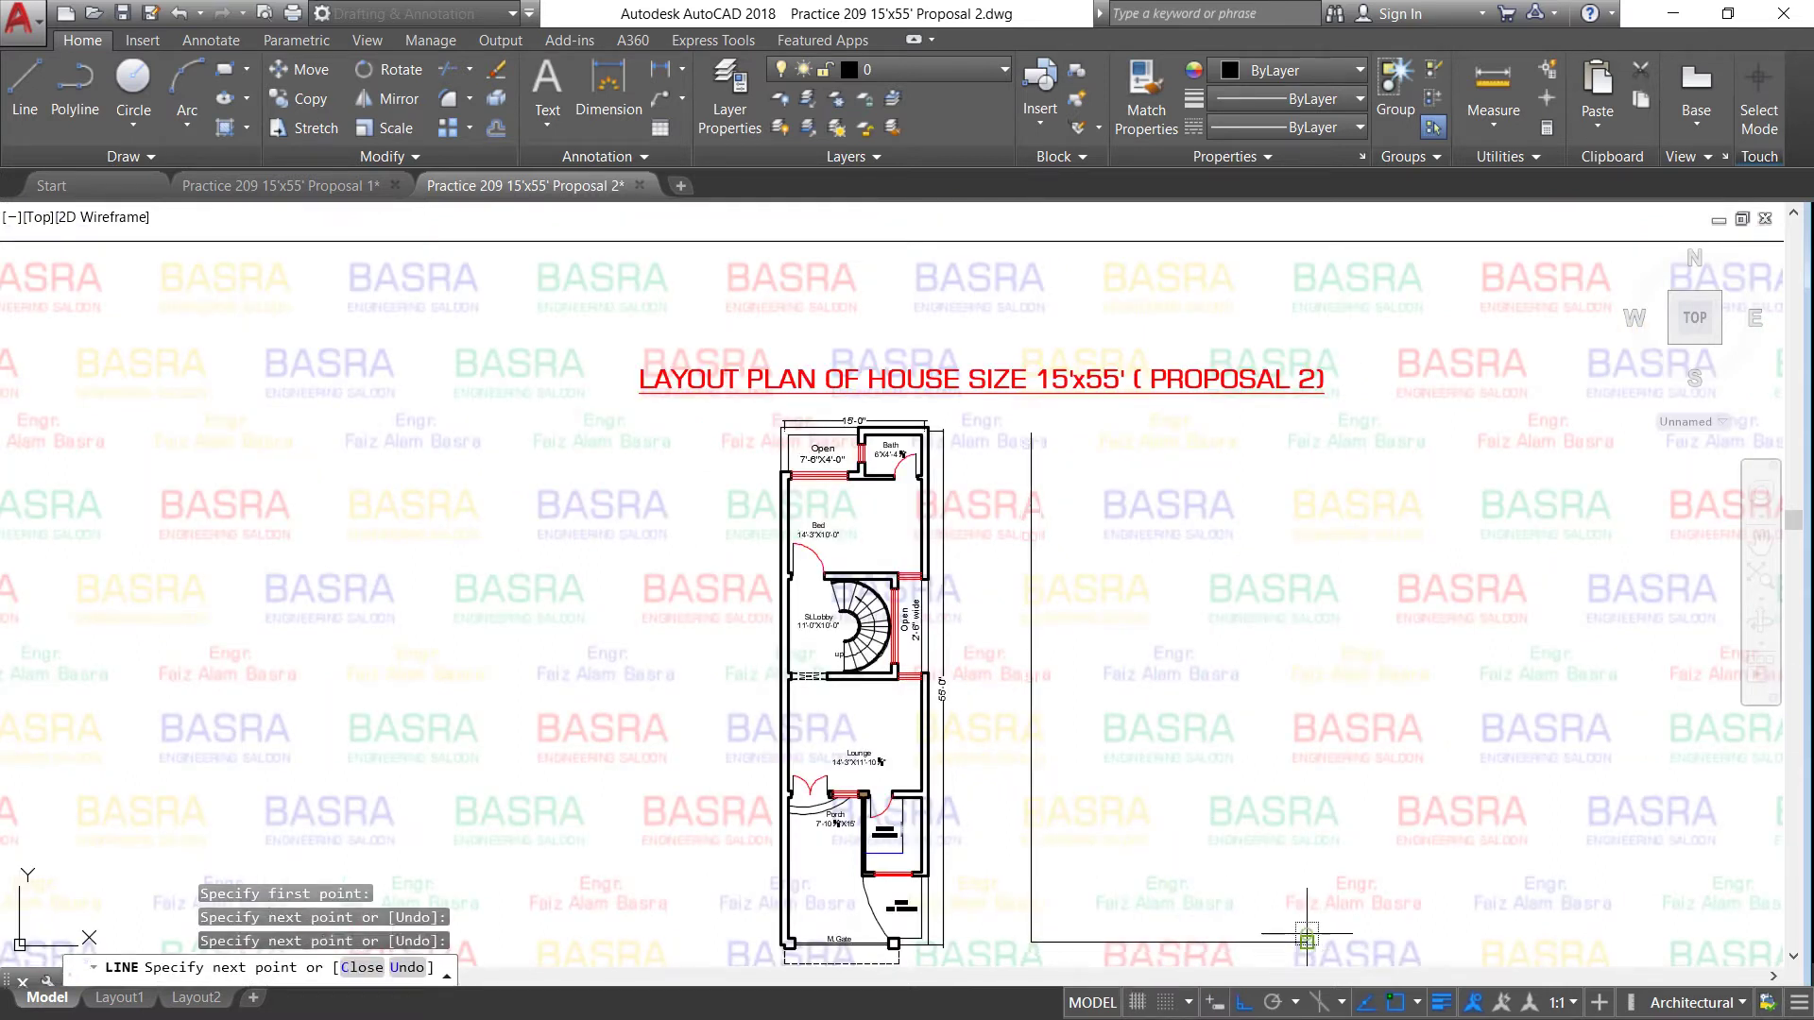
right_click(1307, 940)
left_click(1364, 685)
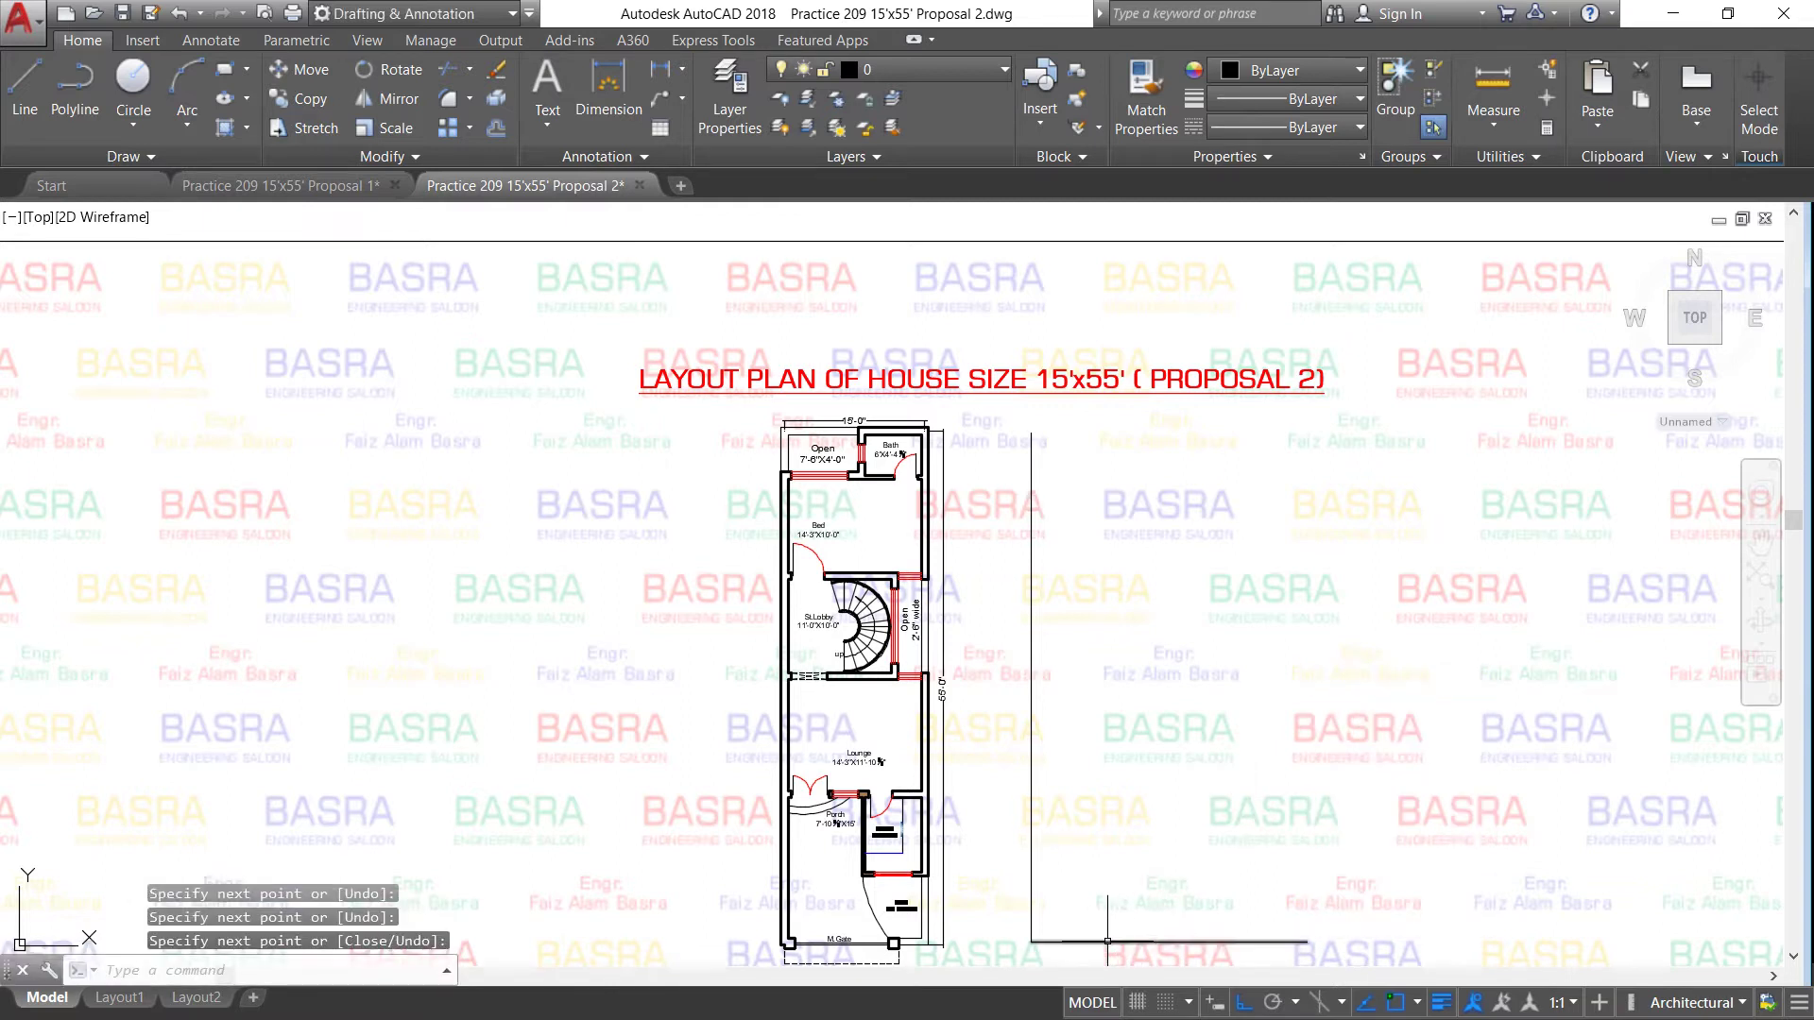
Offset the left edge 15' to the right and the bottom edge 55' upward.
left_click(492, 125)
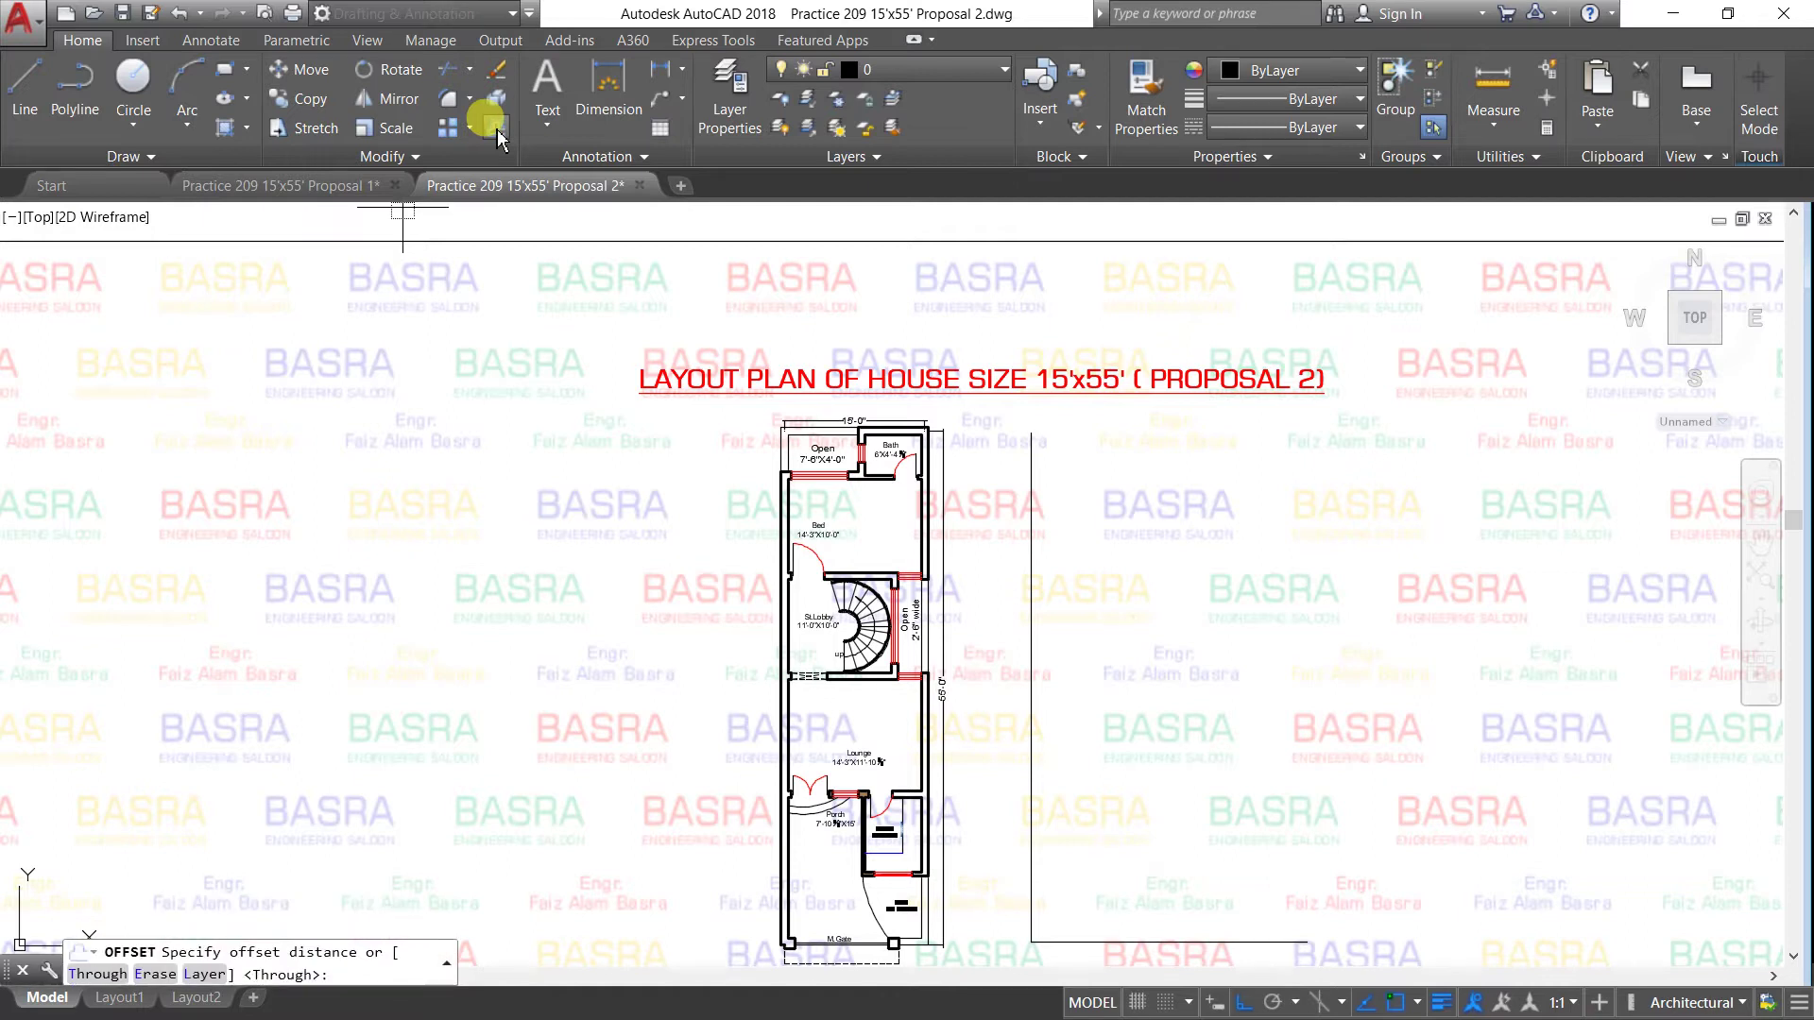
type("15'")
key("Return")
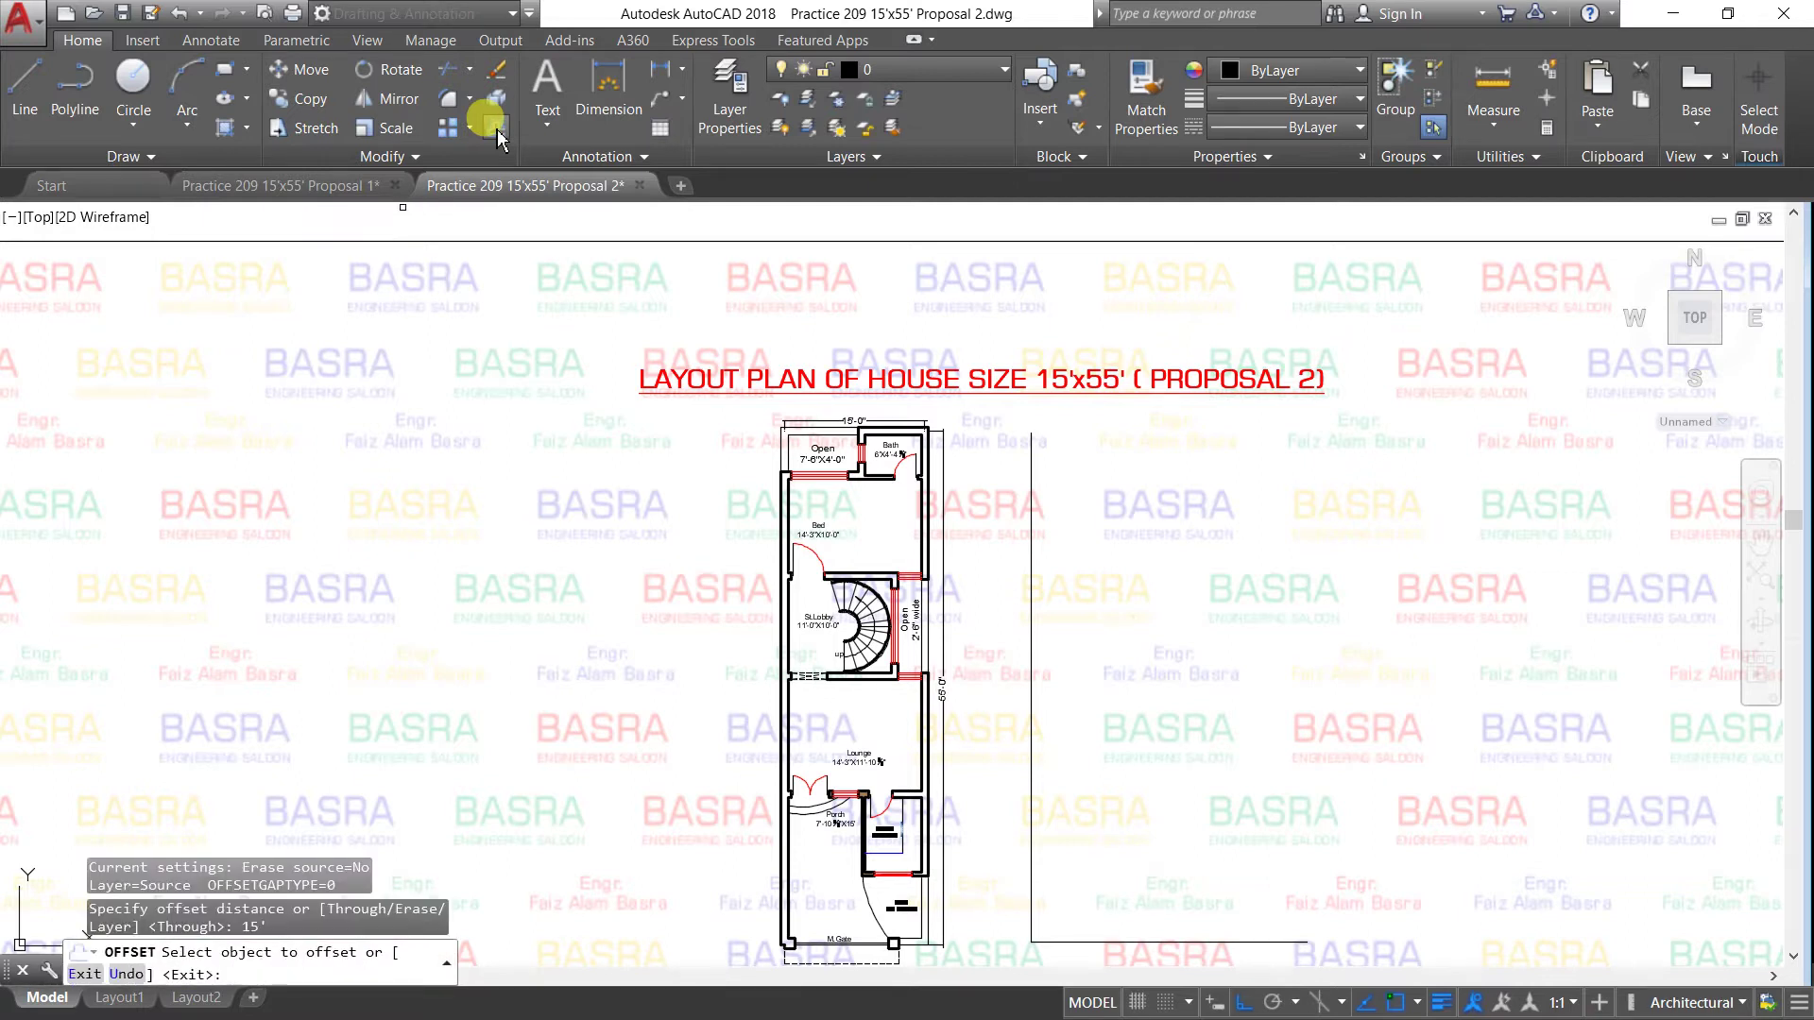
left_click(1034, 513)
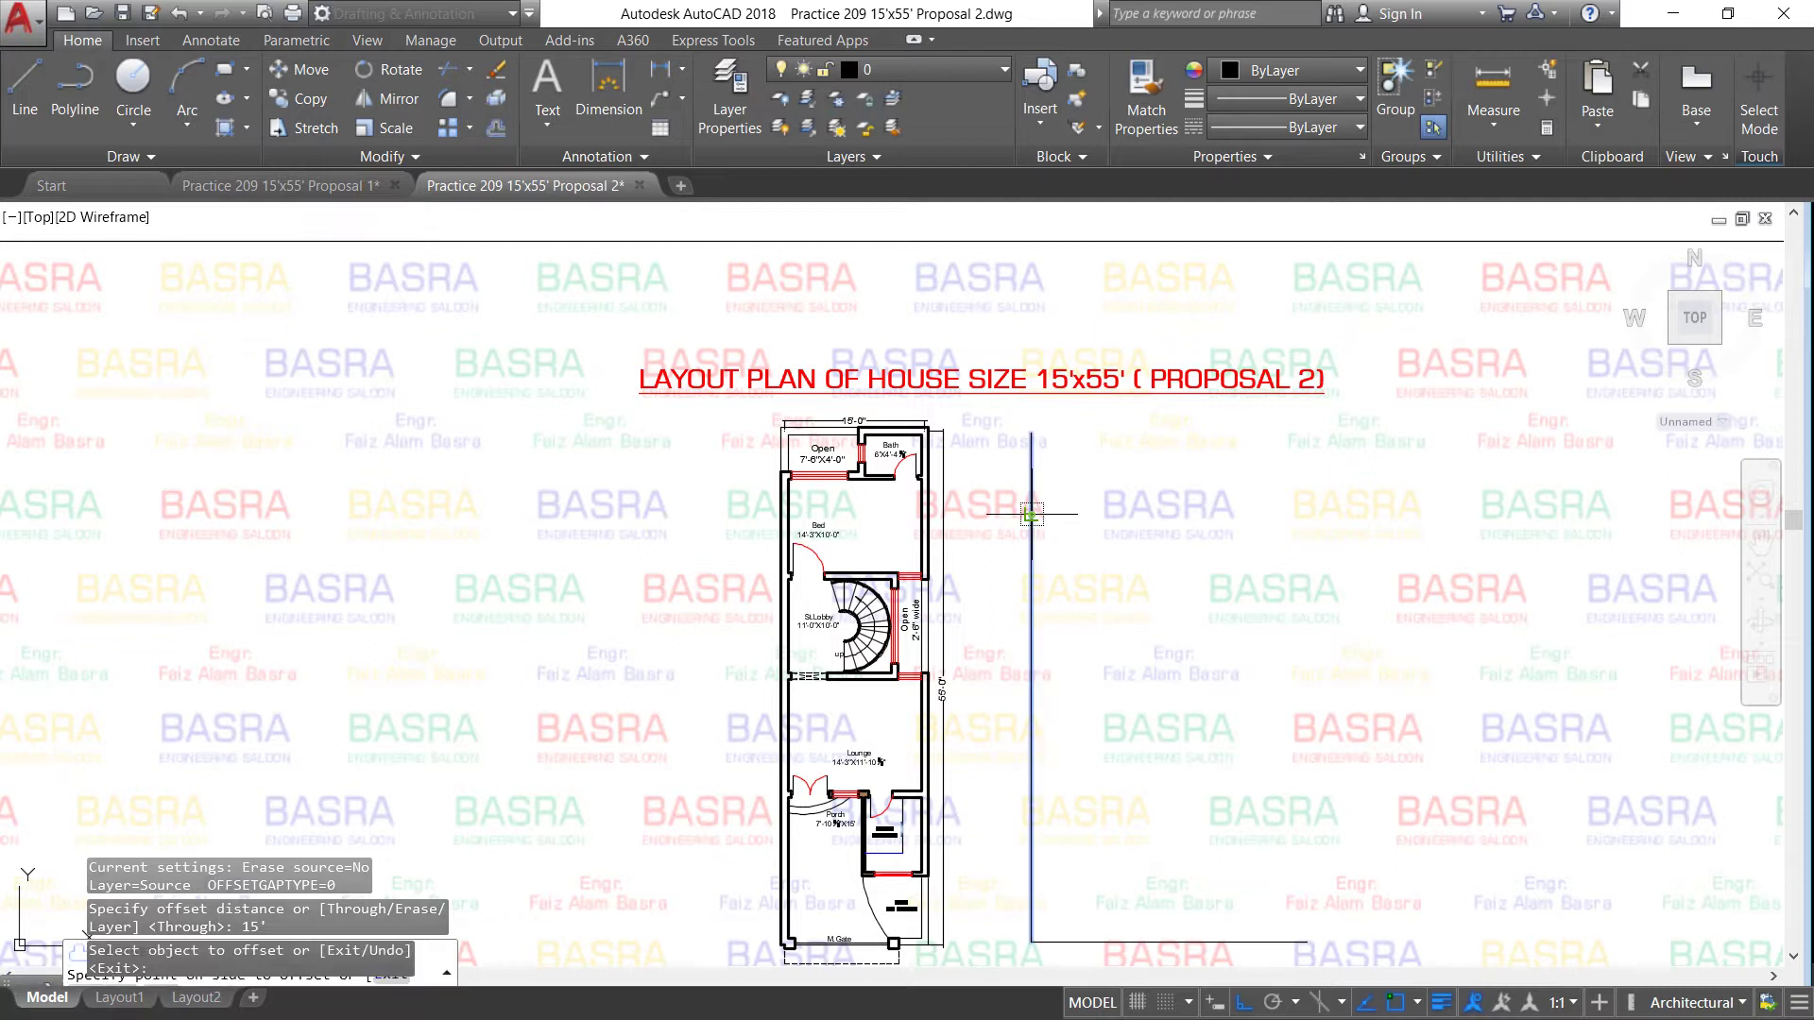
key("Return")
key("Return")
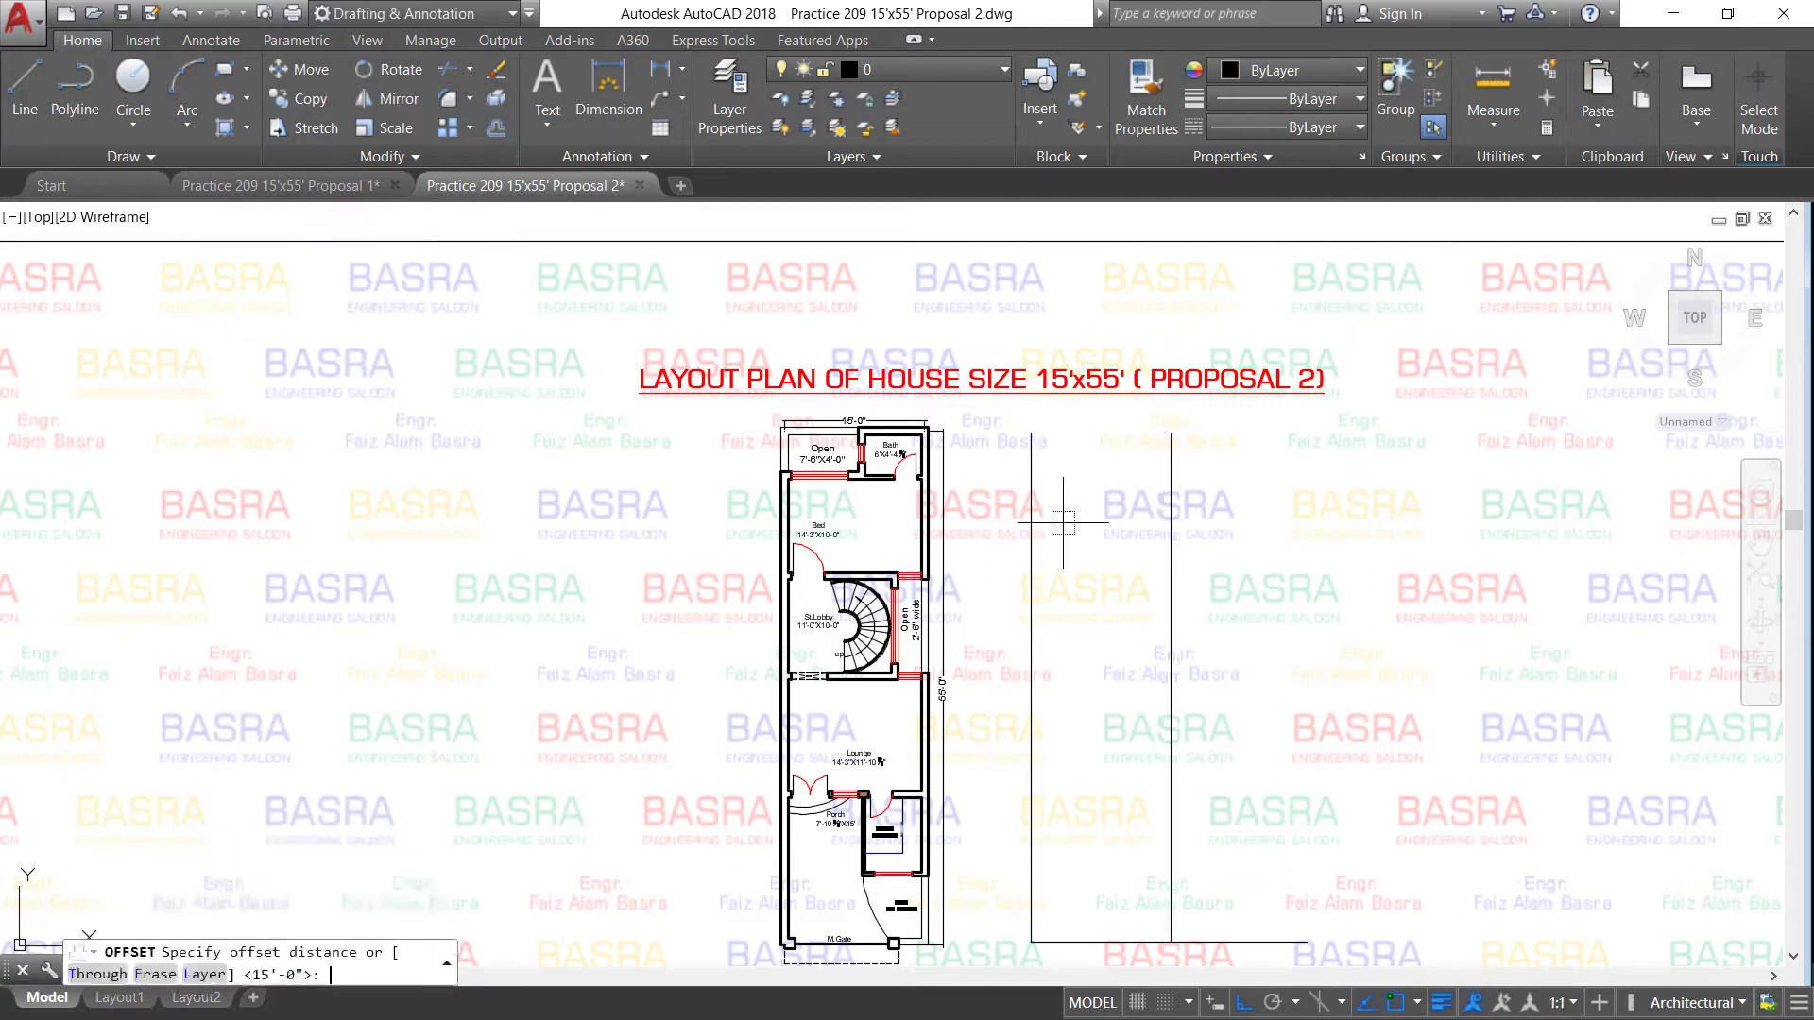
type("55")
key("Return")
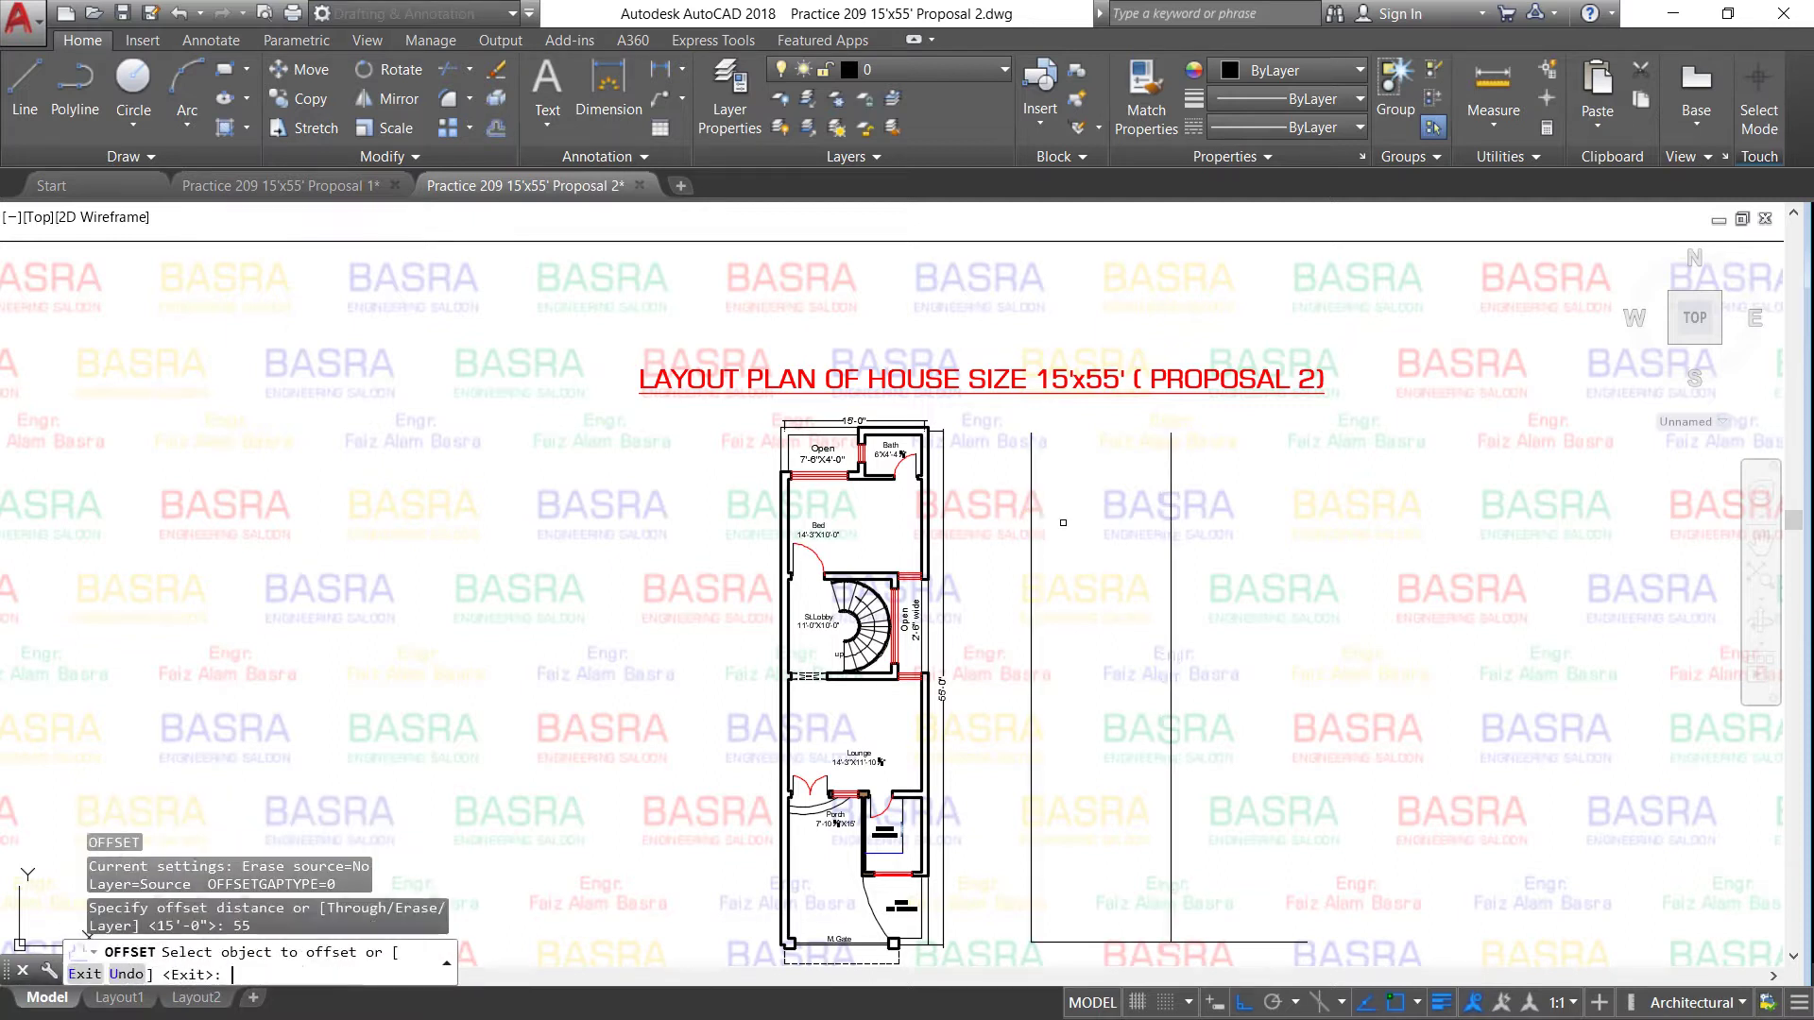
key("Return")
key("Return")
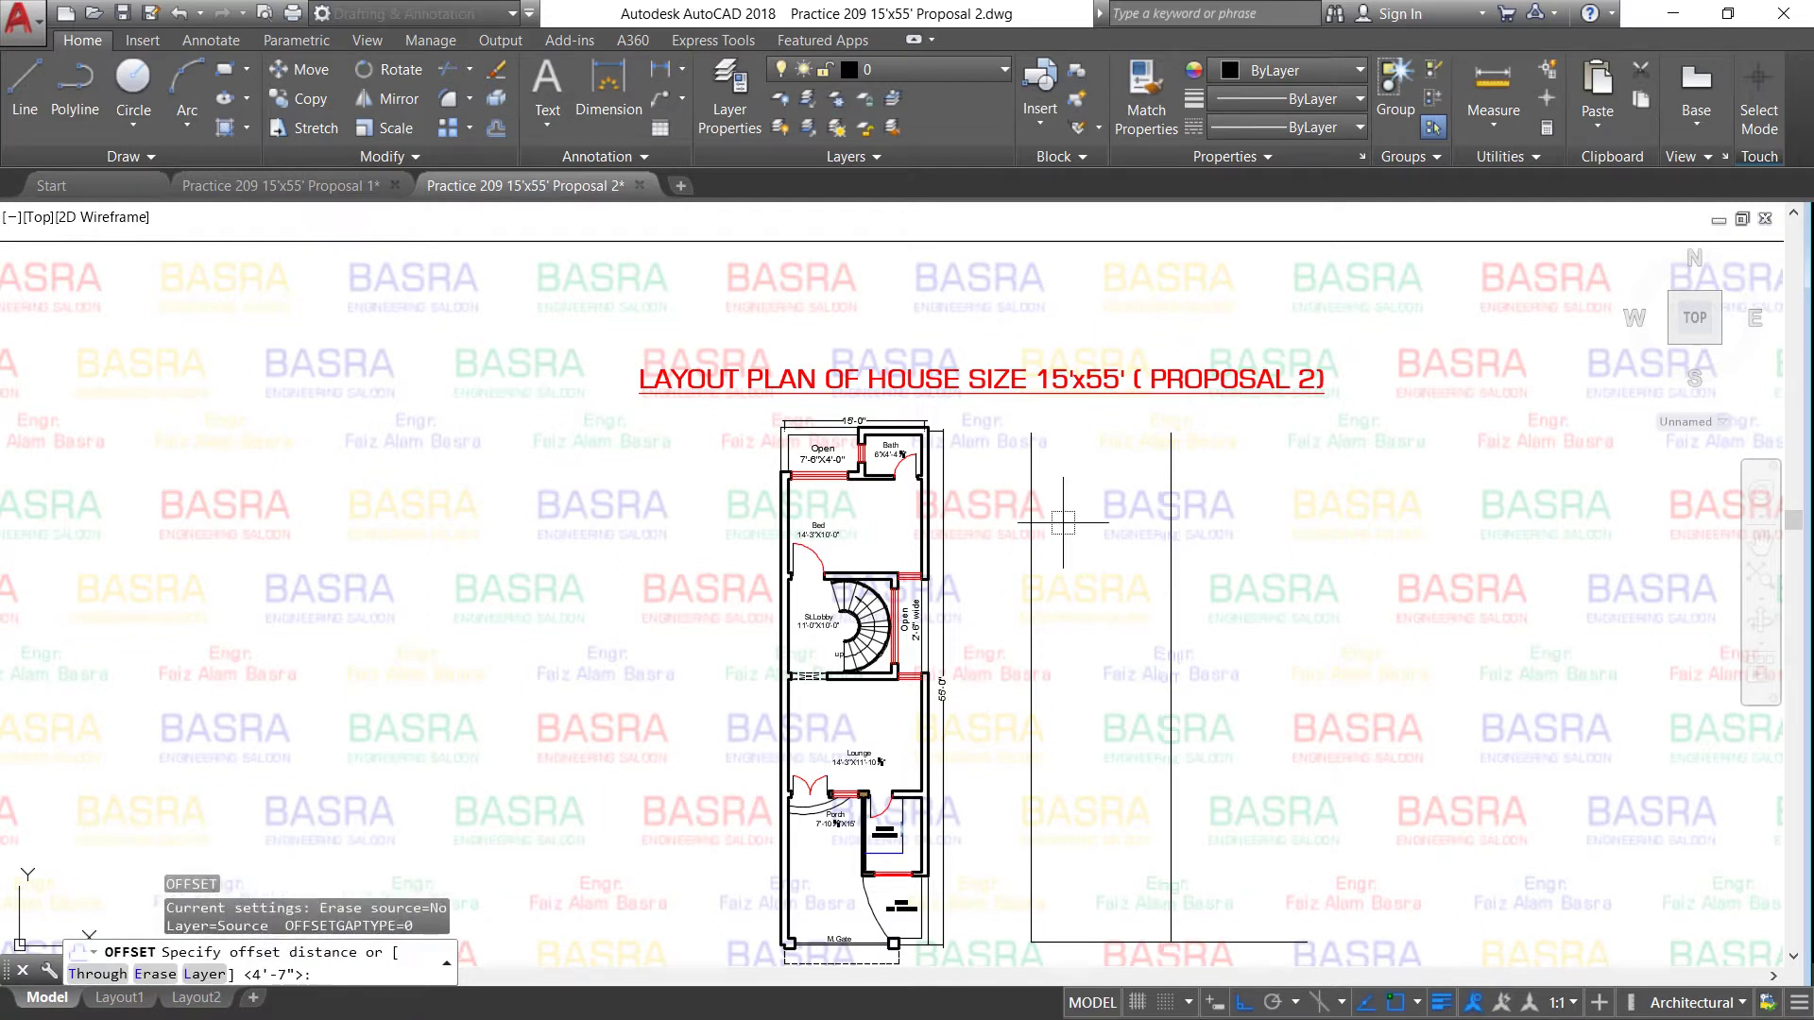
type("55'")
key("Return")
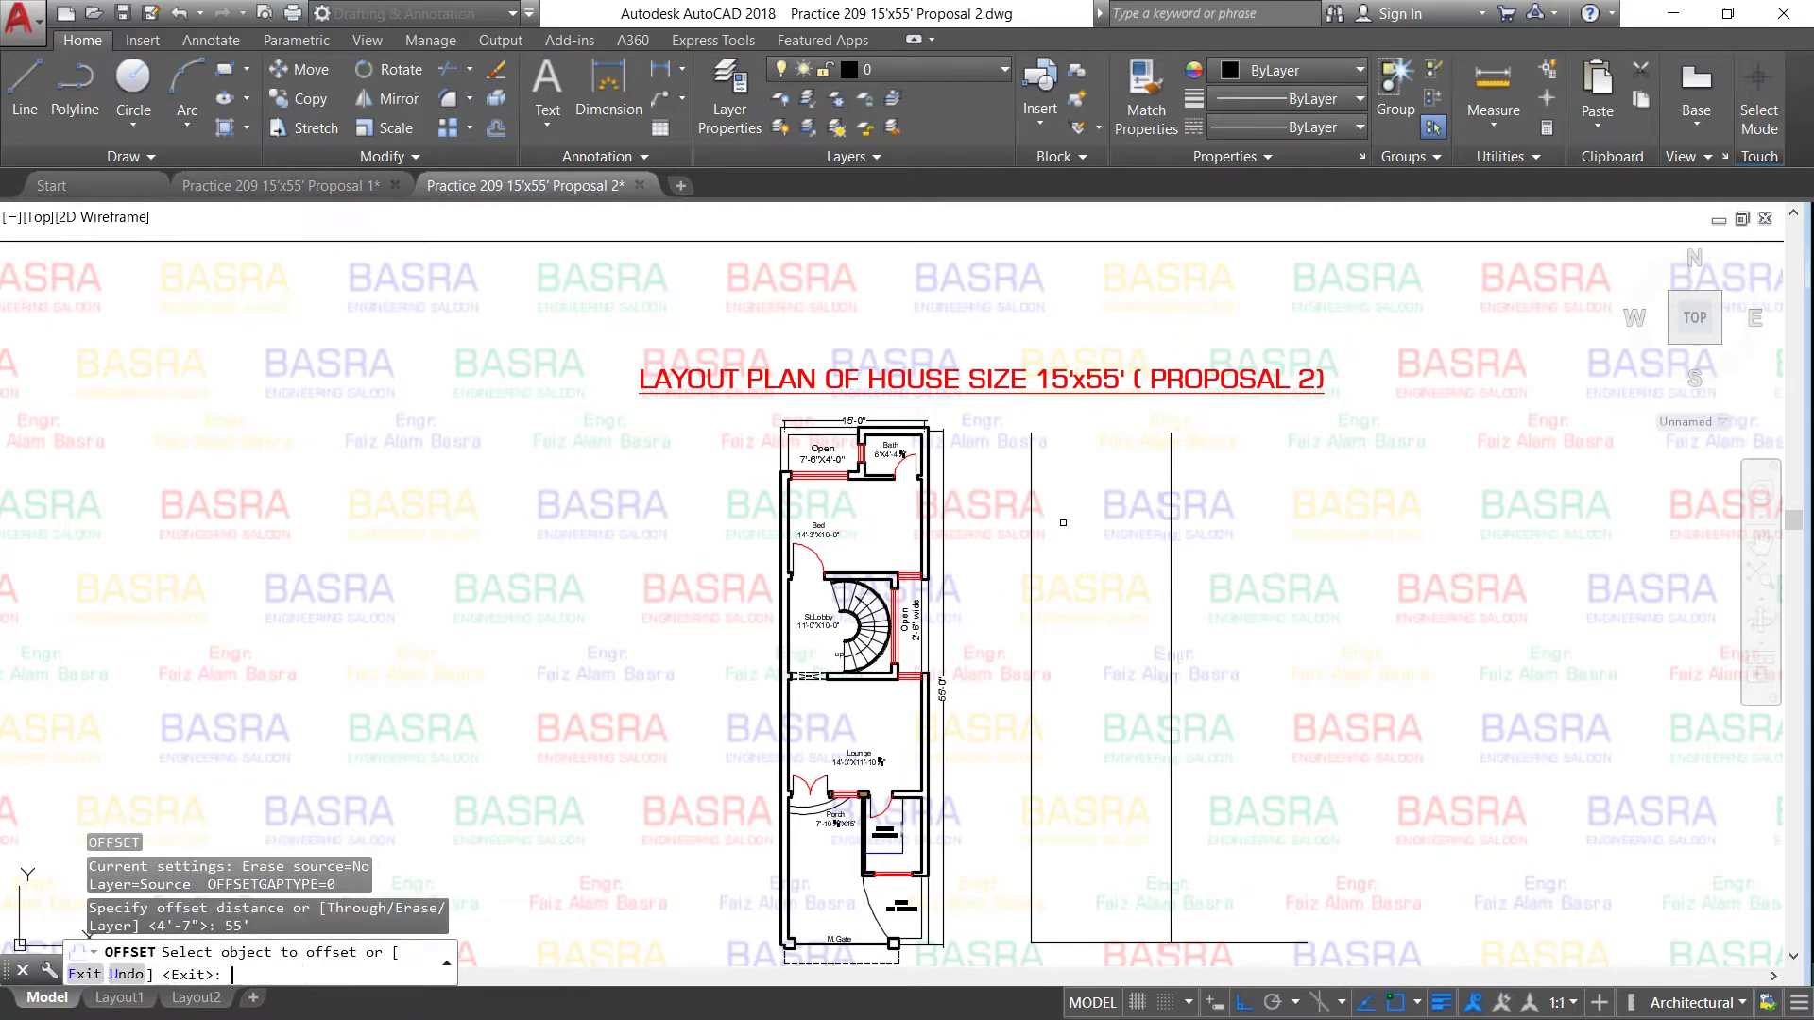
left_click(1073, 942)
left_click(1115, 661)
right_click(1120, 643)
left_click(1125, 642)
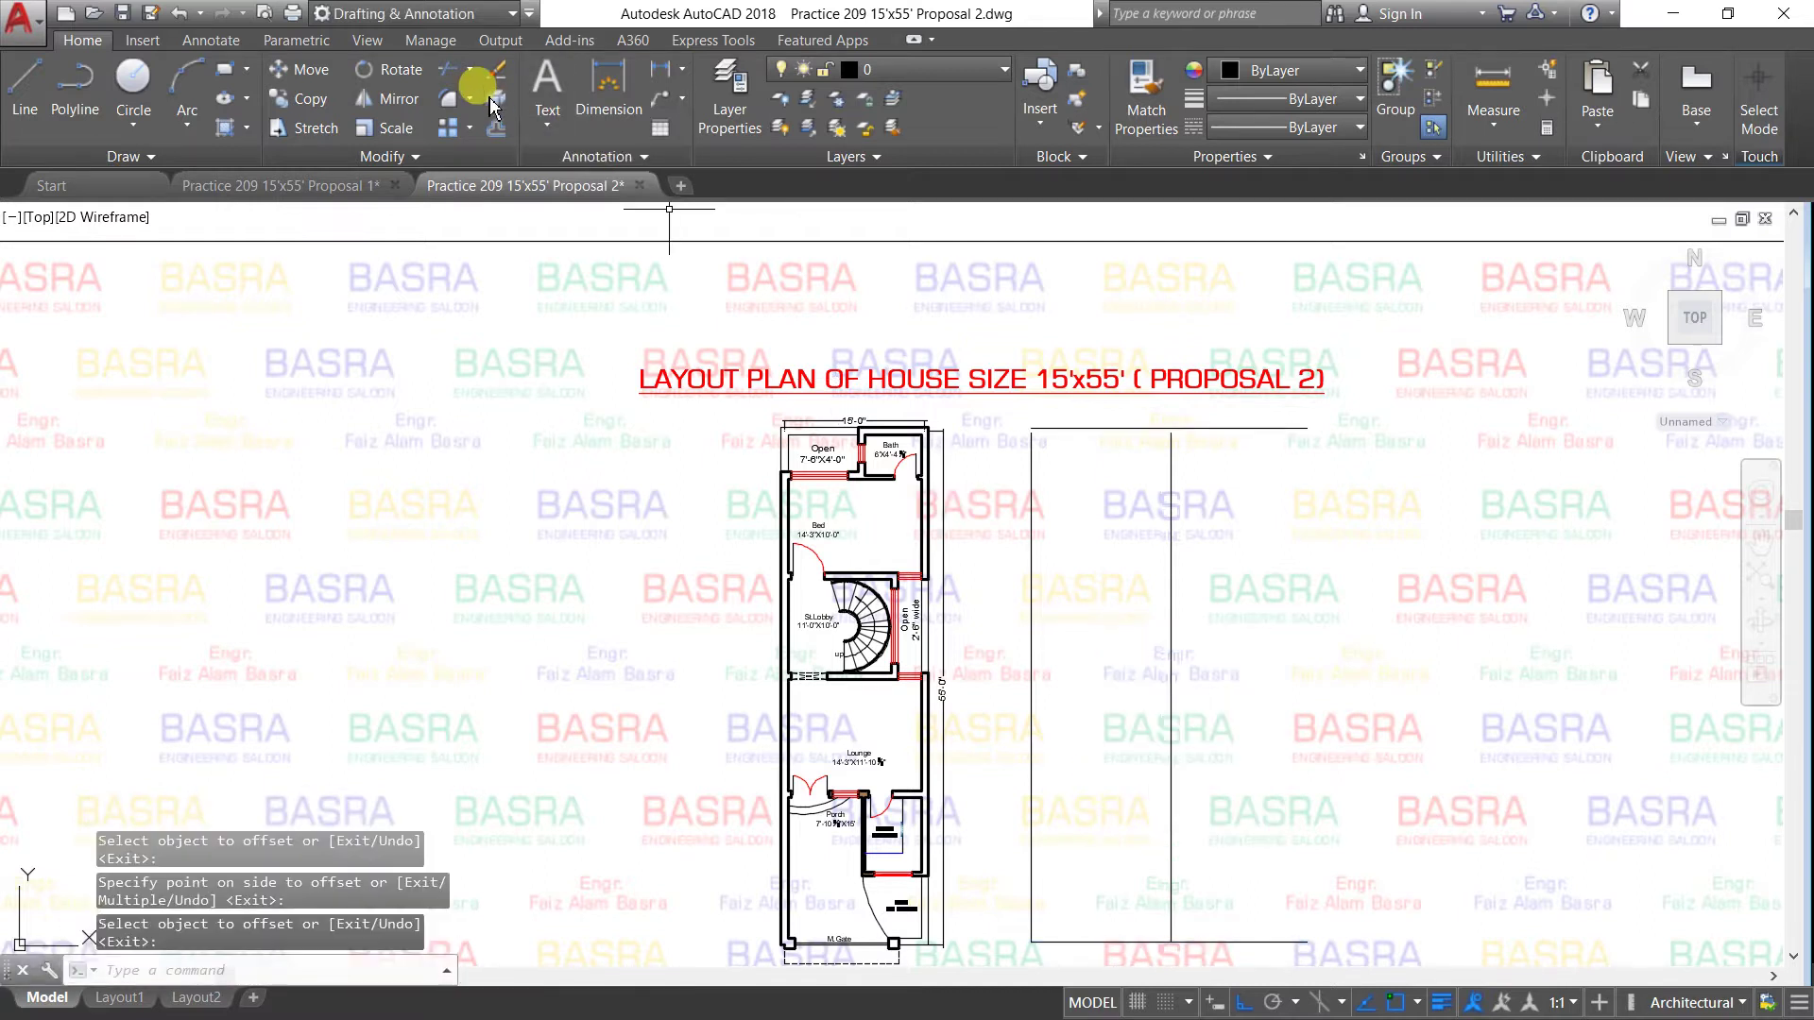
Fillet the top-left, top-right and bottom-right corners to close the rectangle.
type("f")
key("Return")
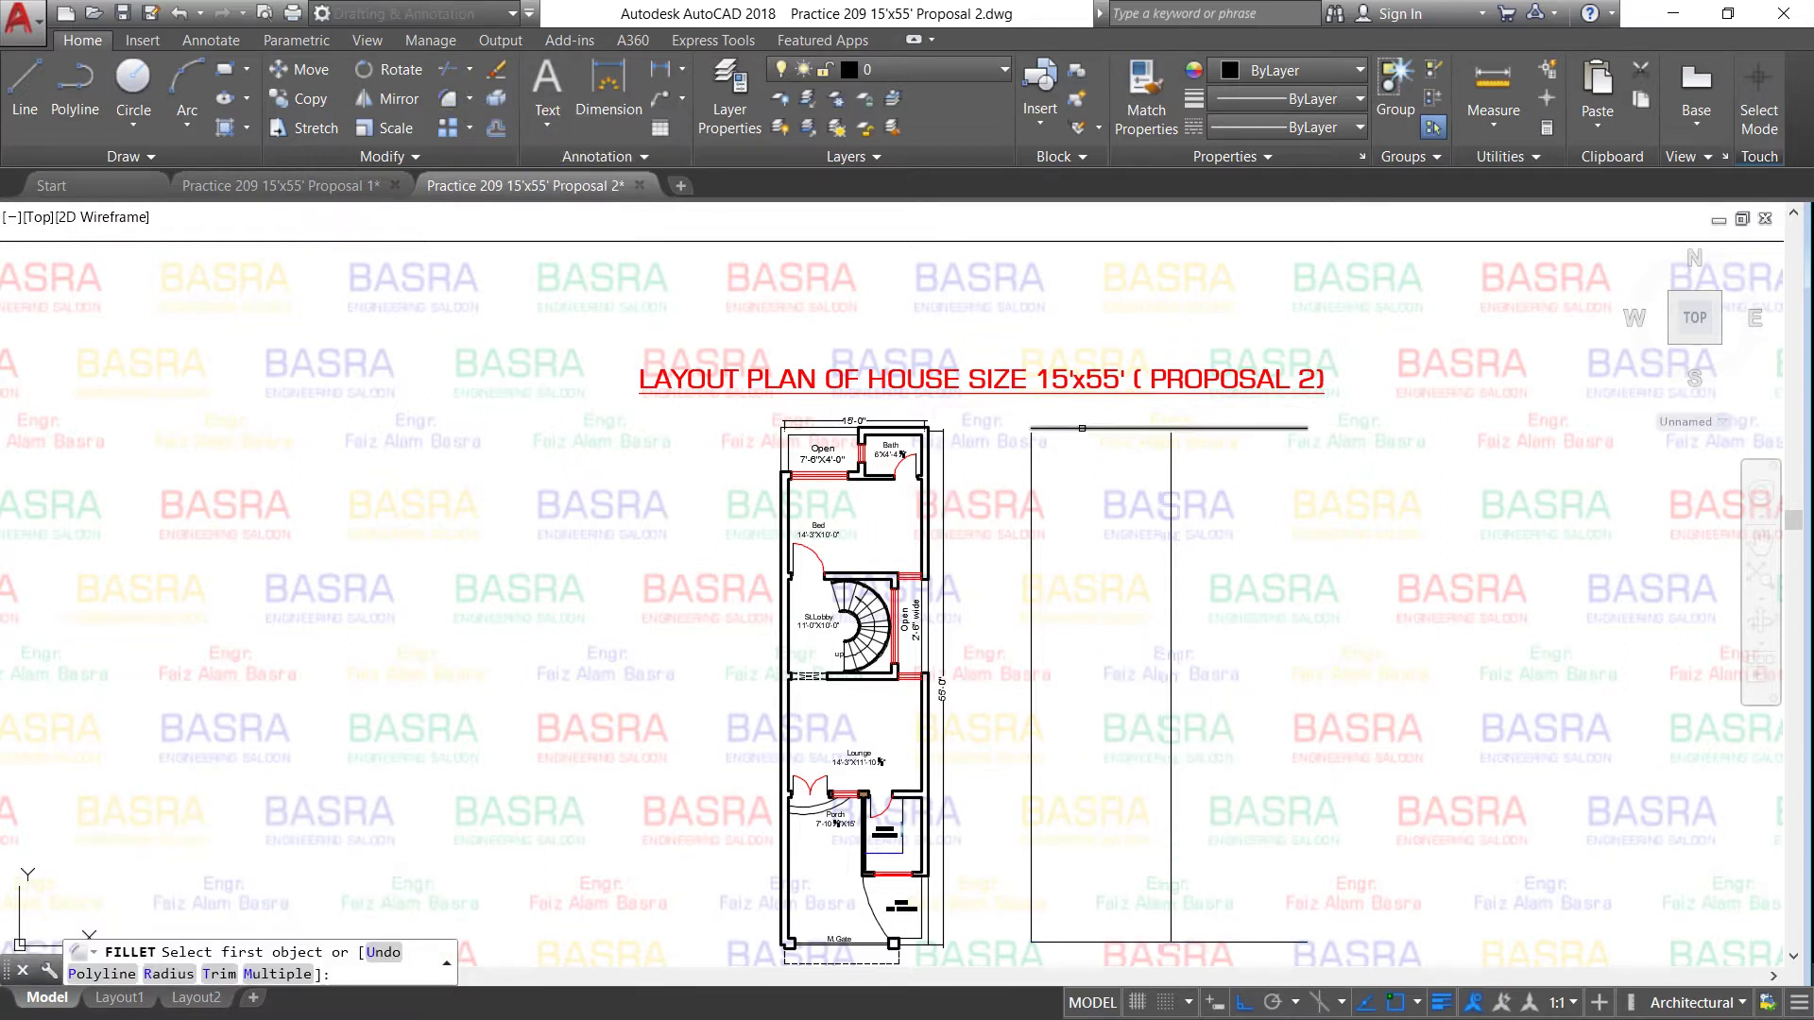
left_click(1082, 428)
left_click(1034, 461)
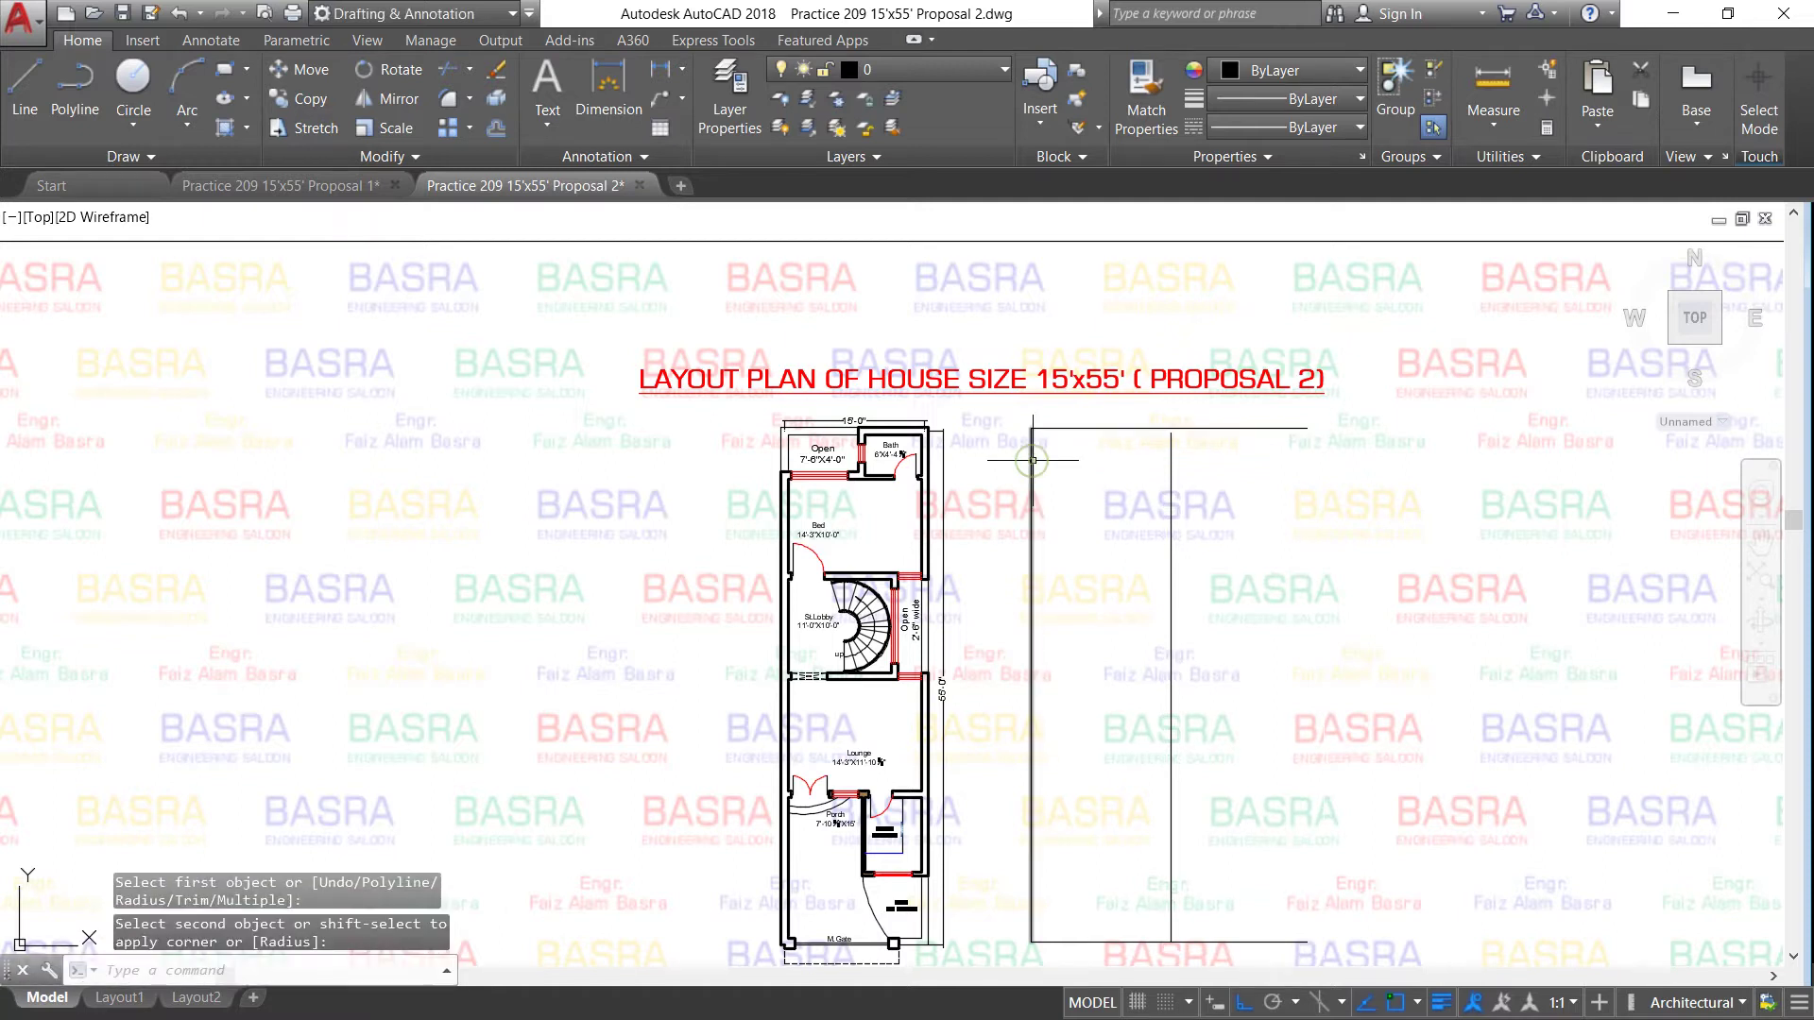
right_click(884, 476)
left_click(911, 485)
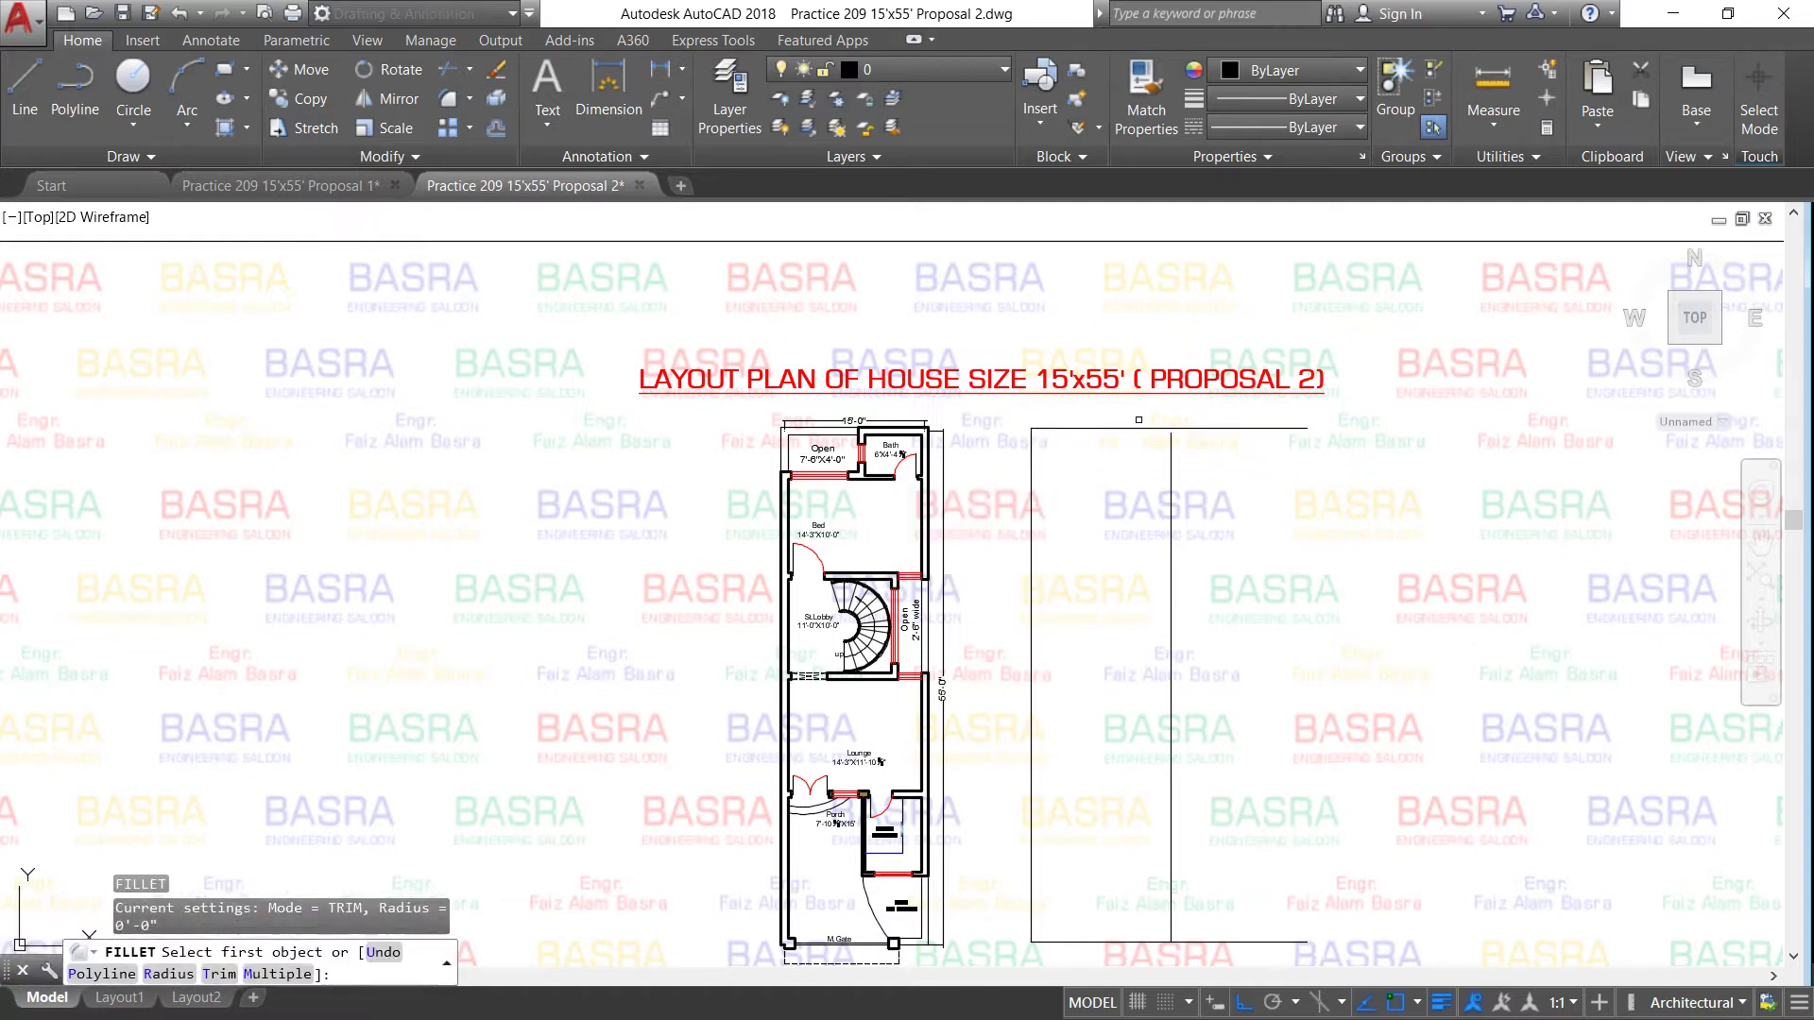
left_click(1126, 429)
left_click(1168, 472)
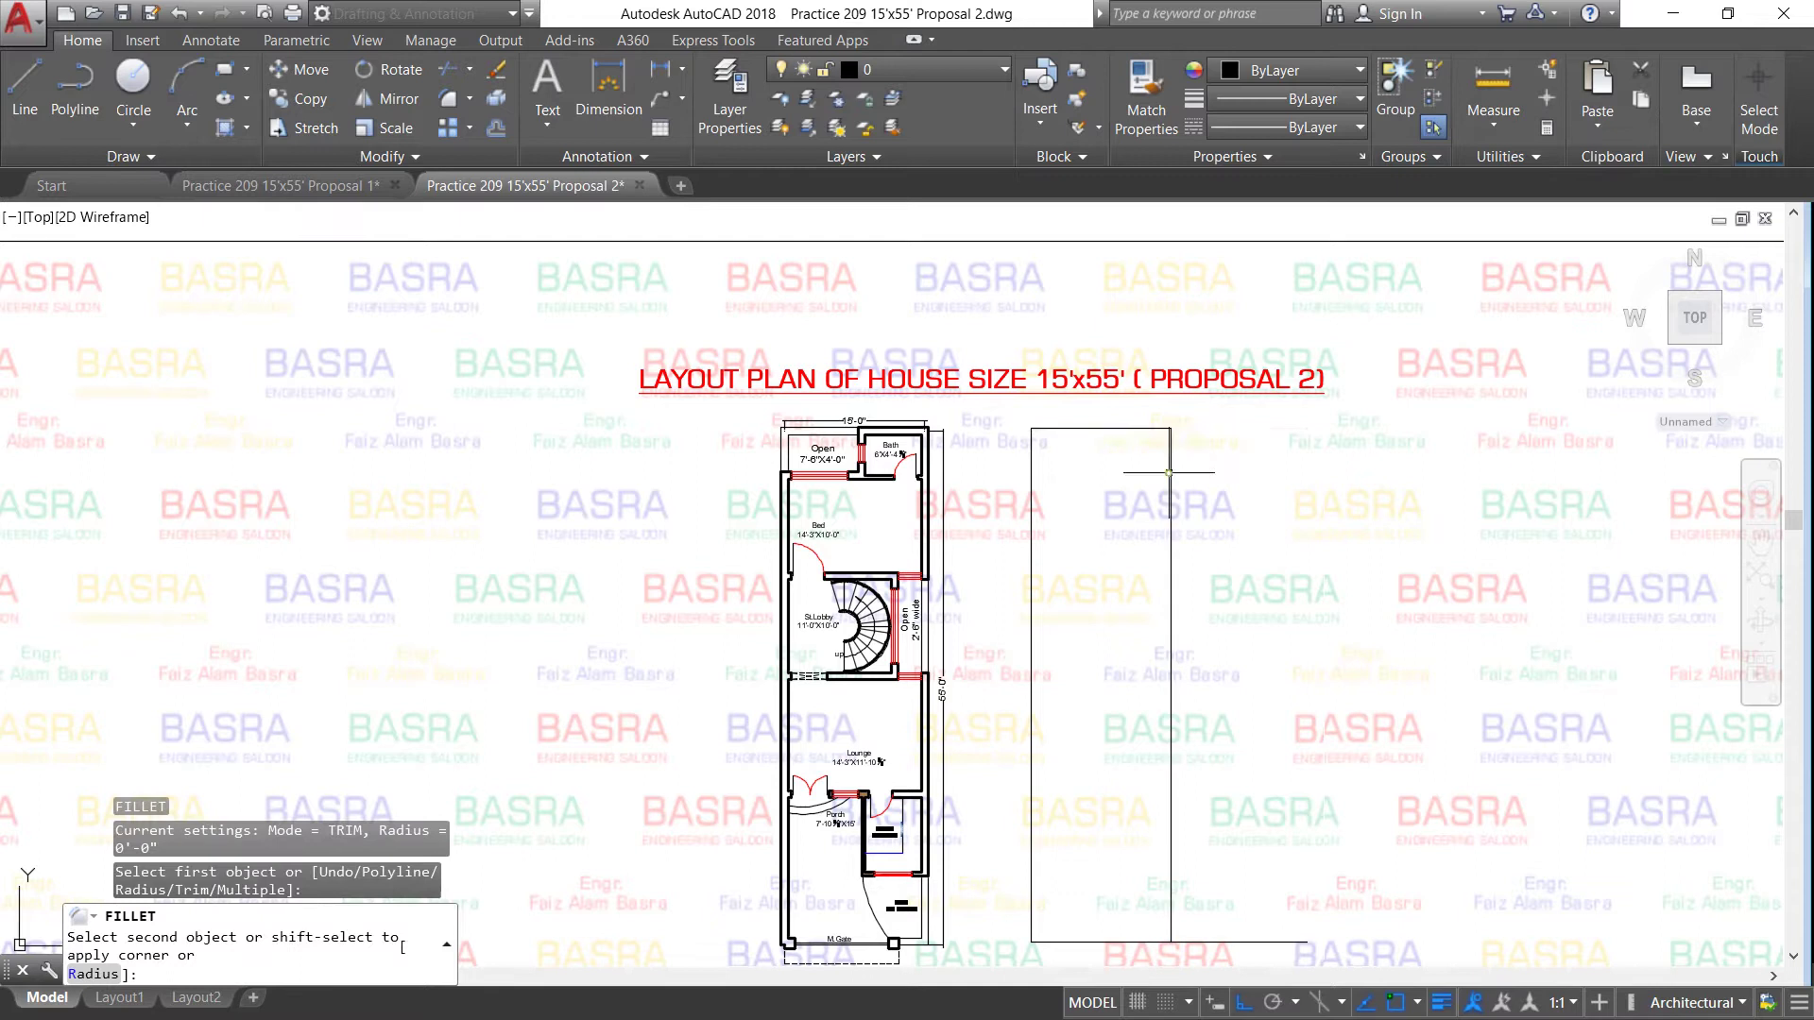
key("Return")
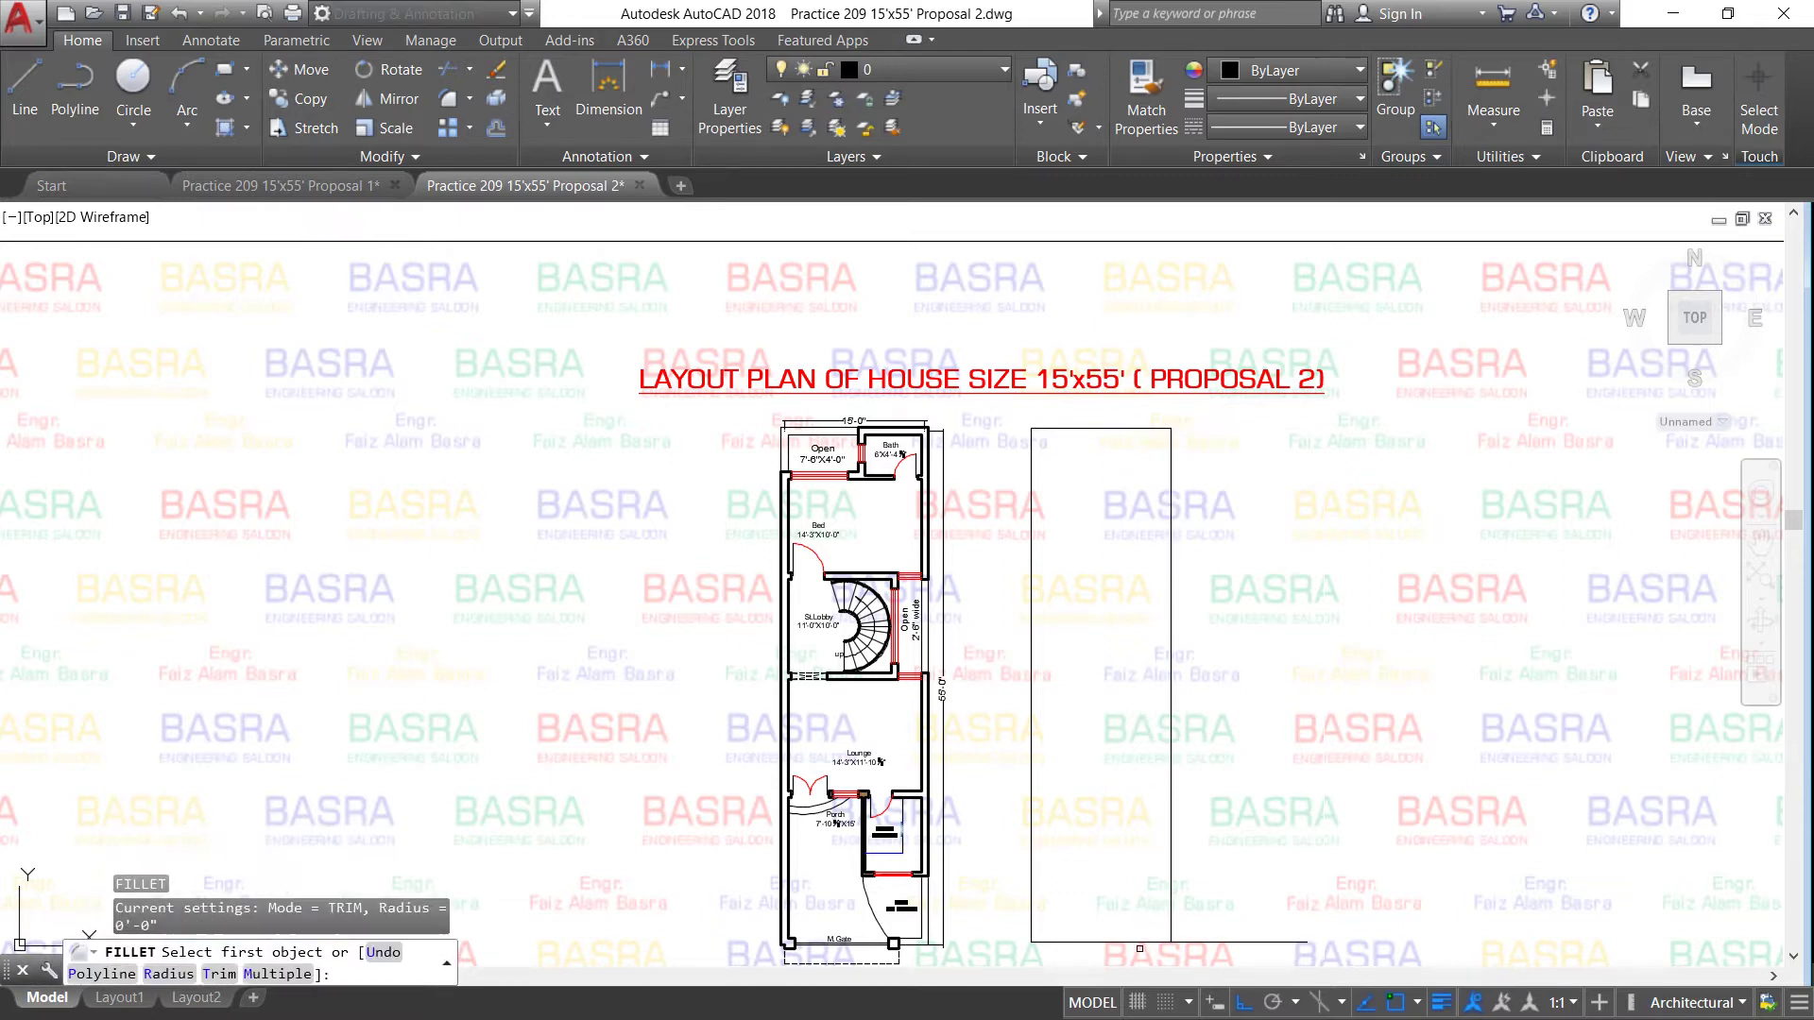
left_click(1139, 945)
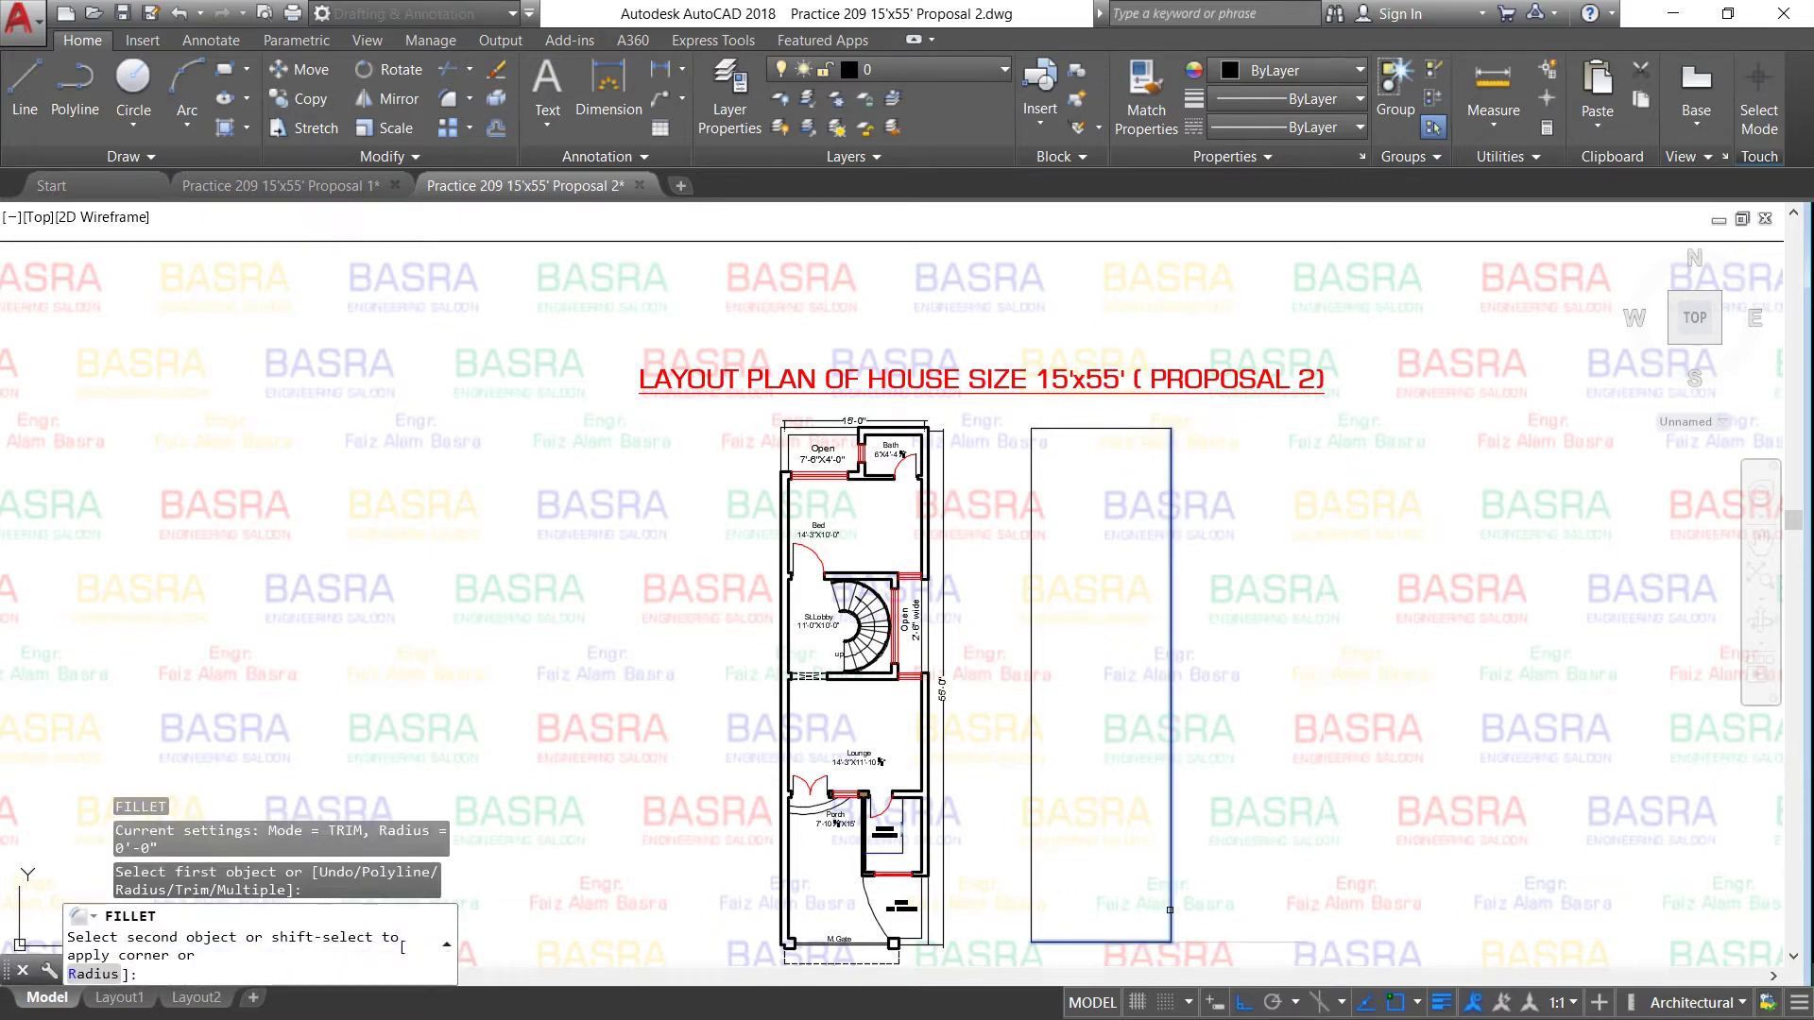
left_click(1031, 775)
Offset the left and top edges 4.5 inside and outside, and the right edge inward.
scroll(1096, 500, "up", 4)
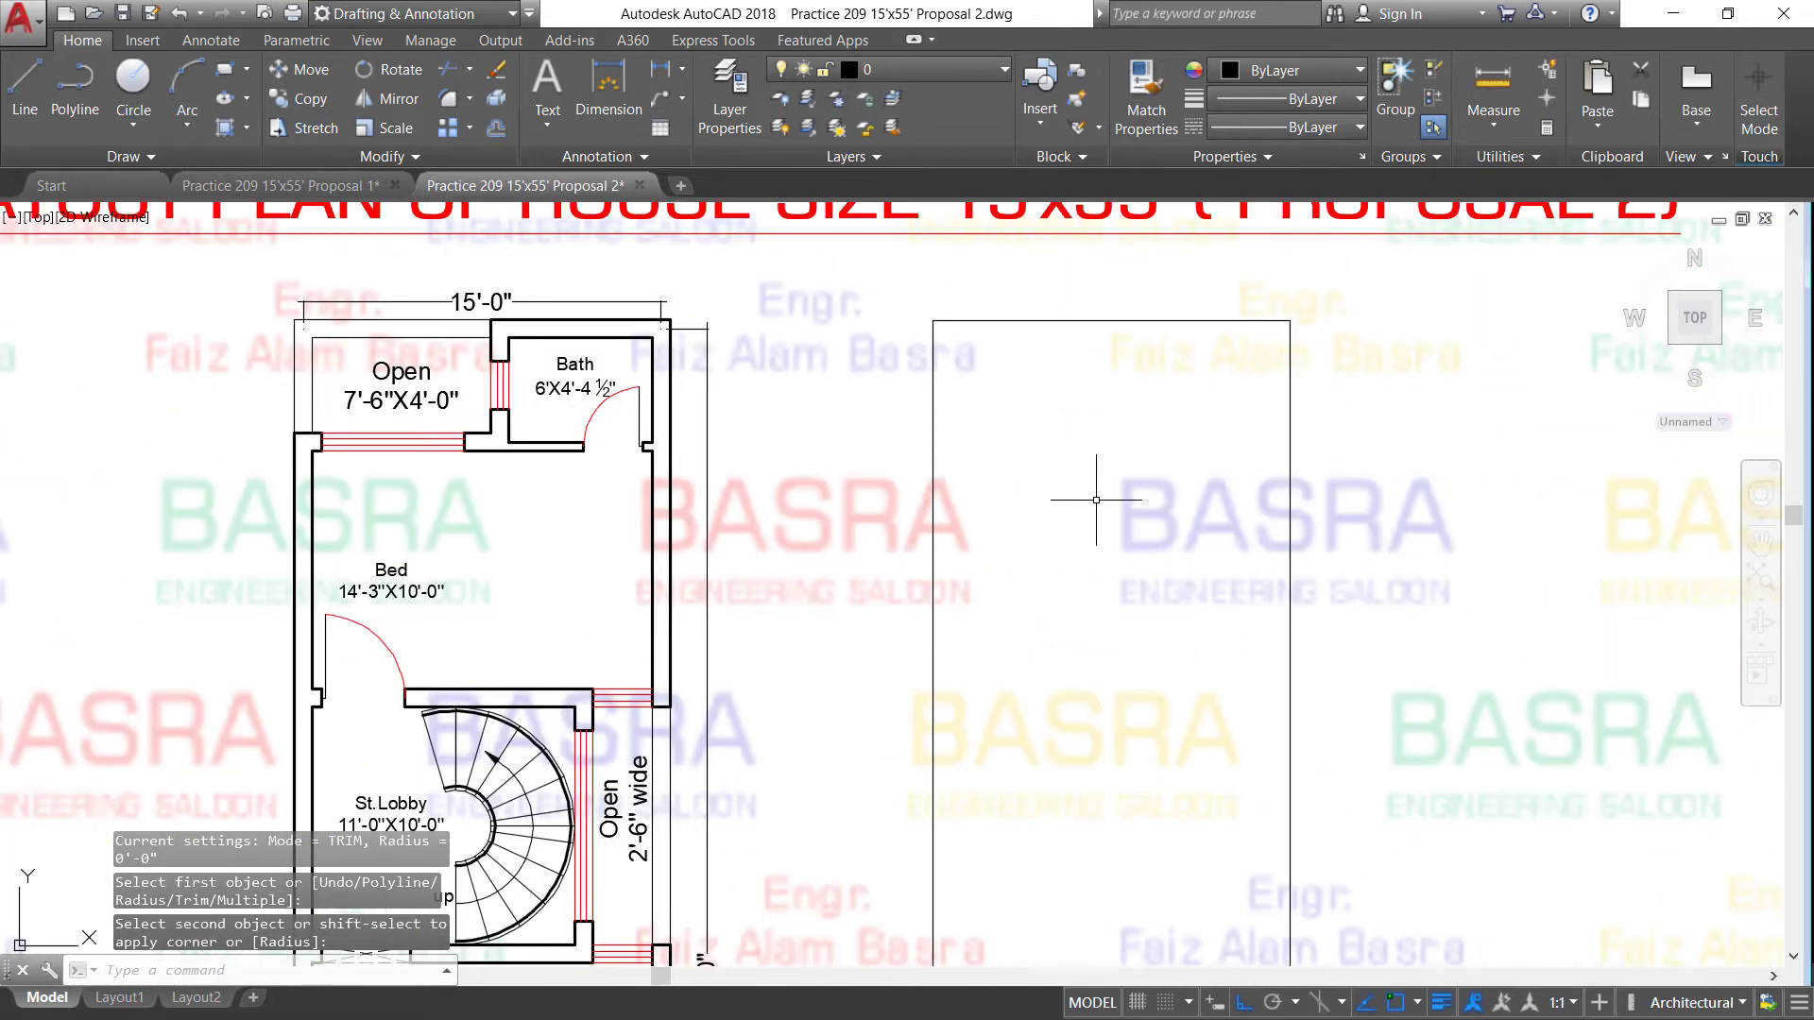
left_click(496, 127)
type("4.5")
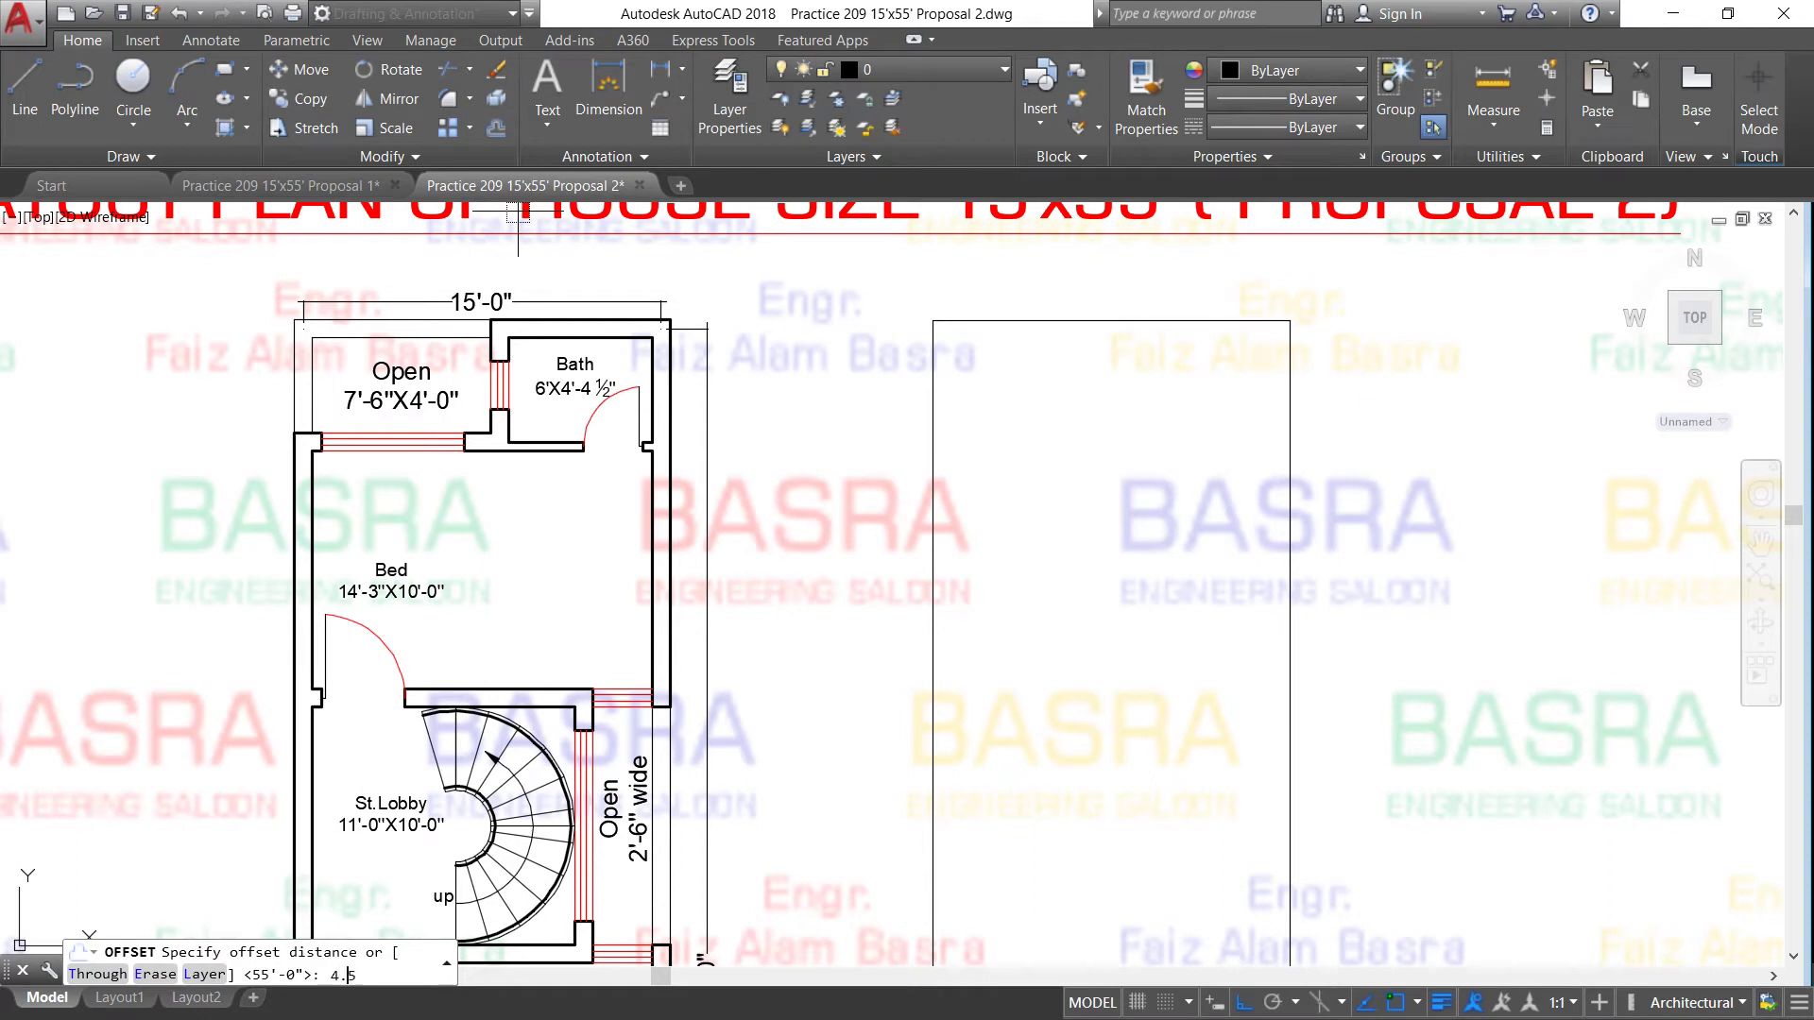
key("Return")
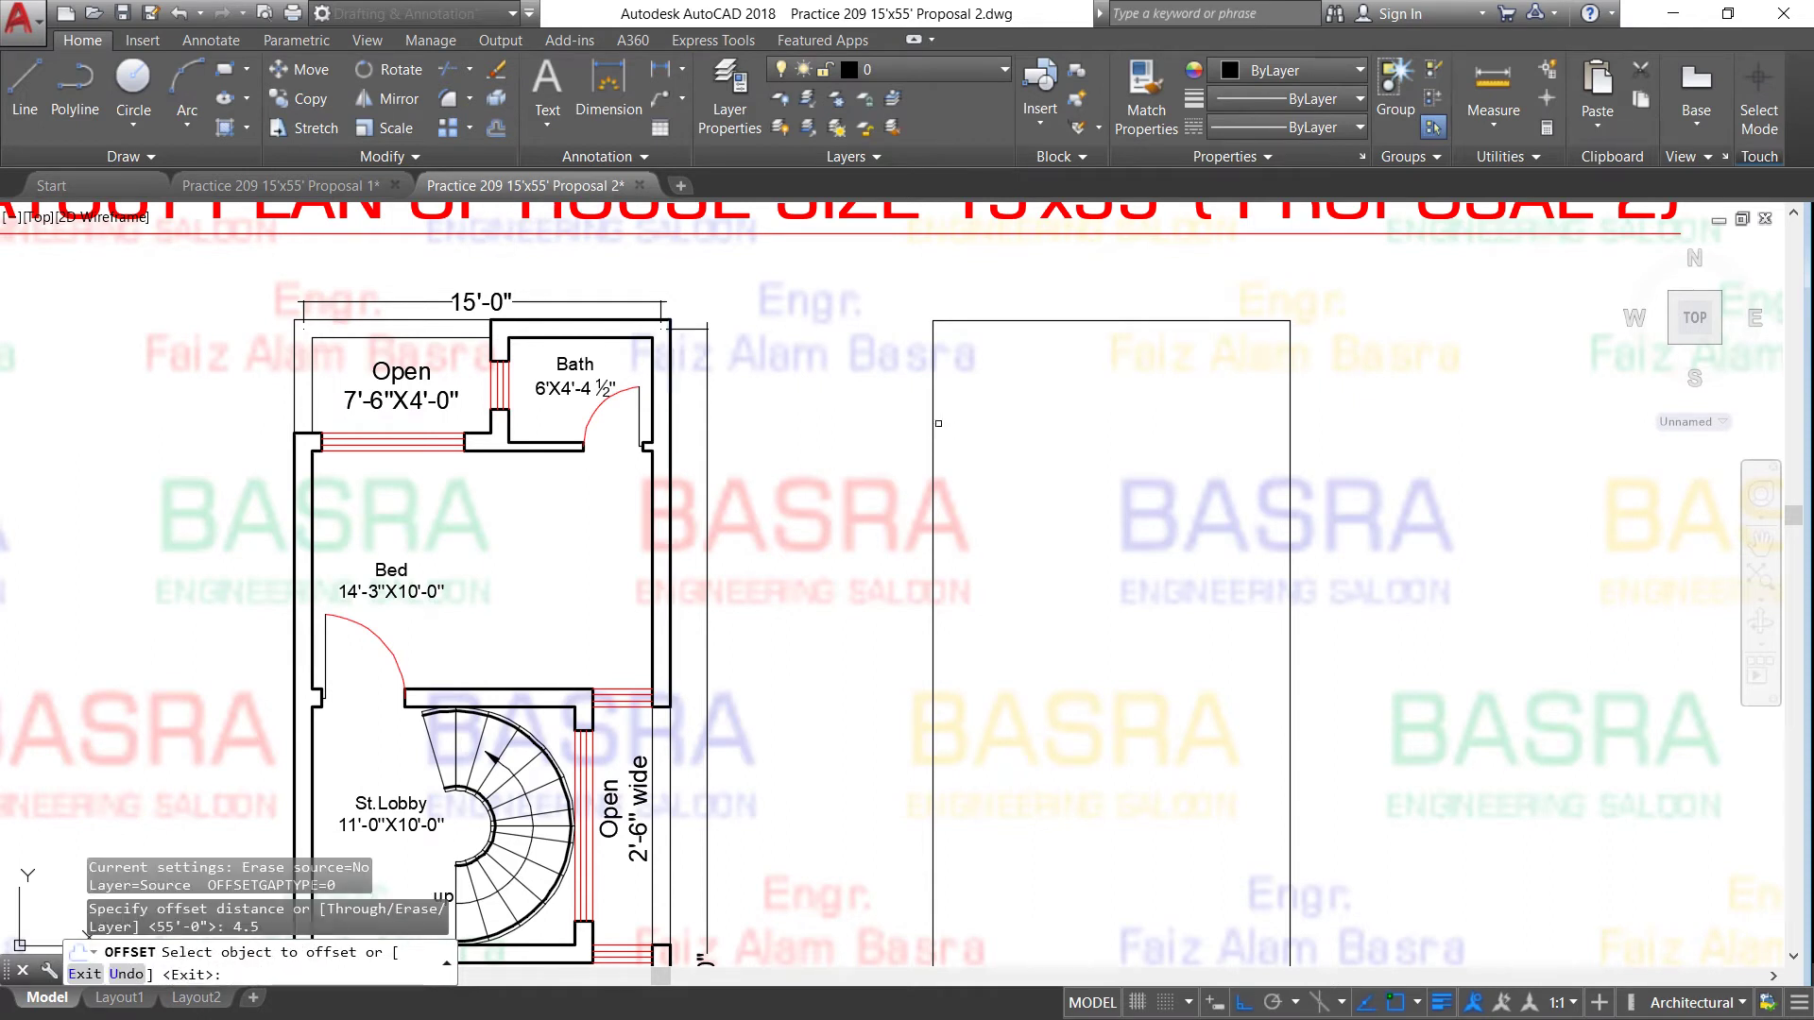
scroll(944, 392, "up", 2)
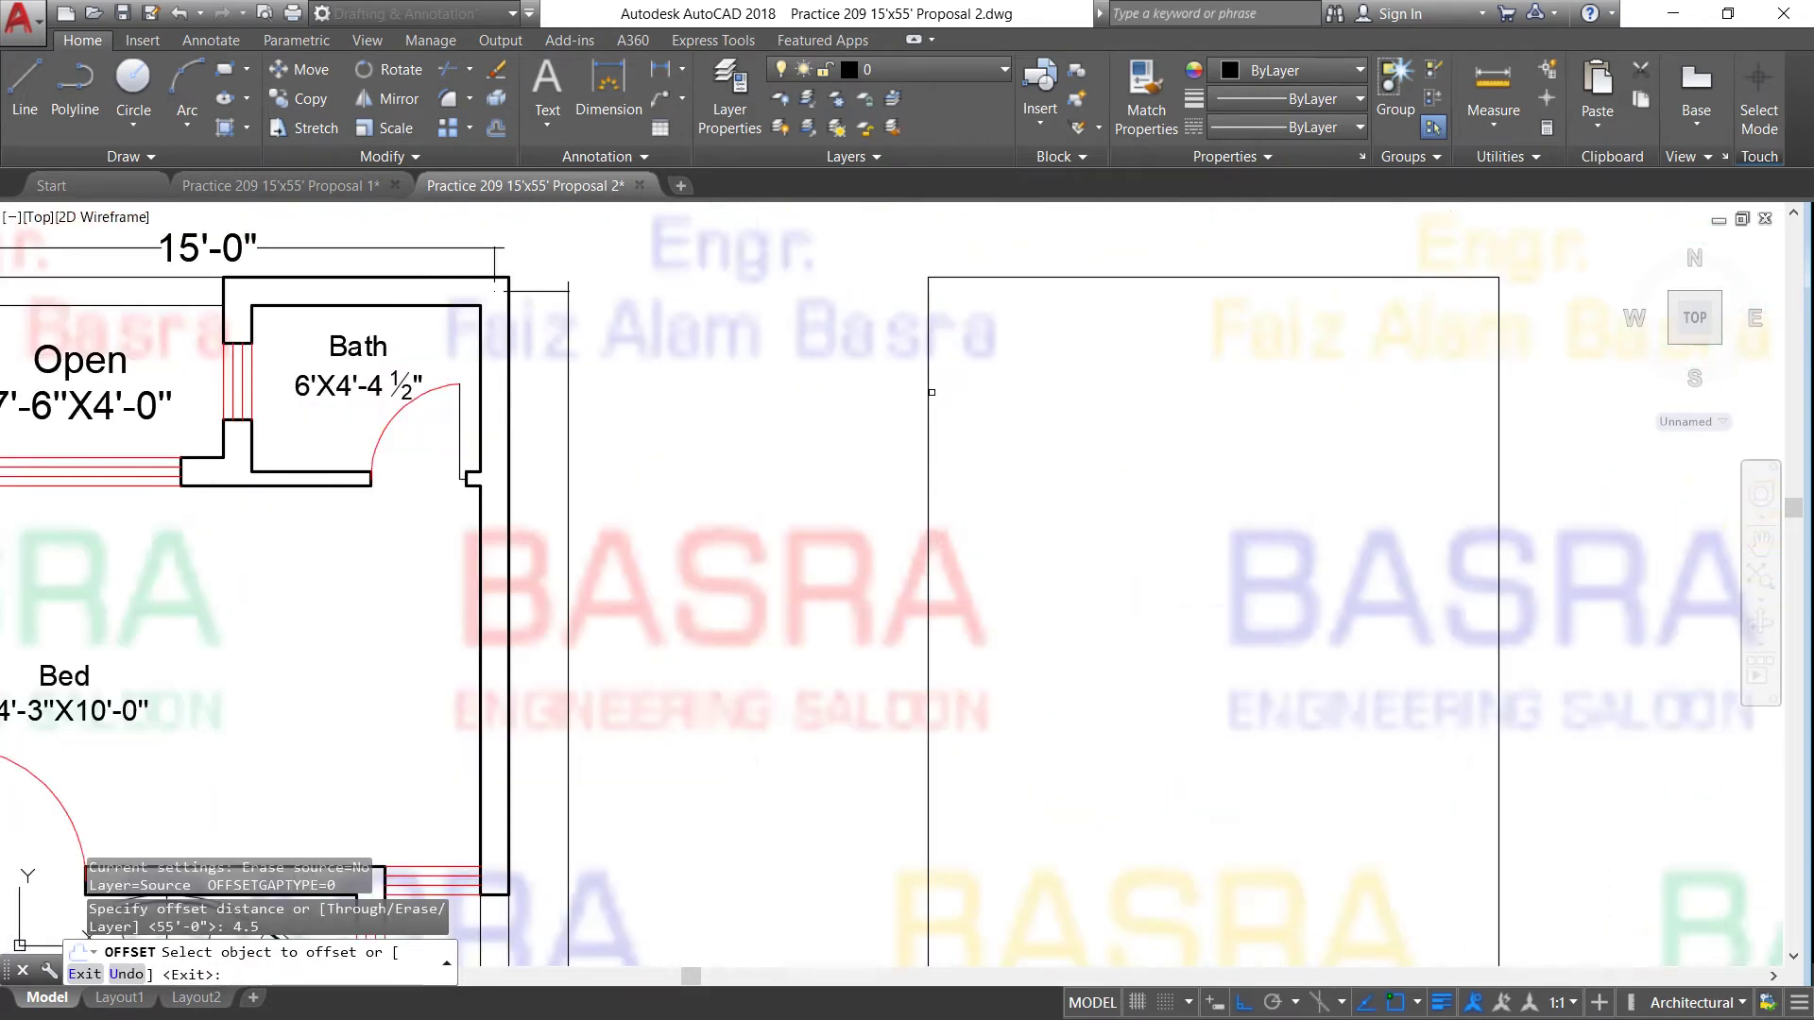
left_click(931, 393)
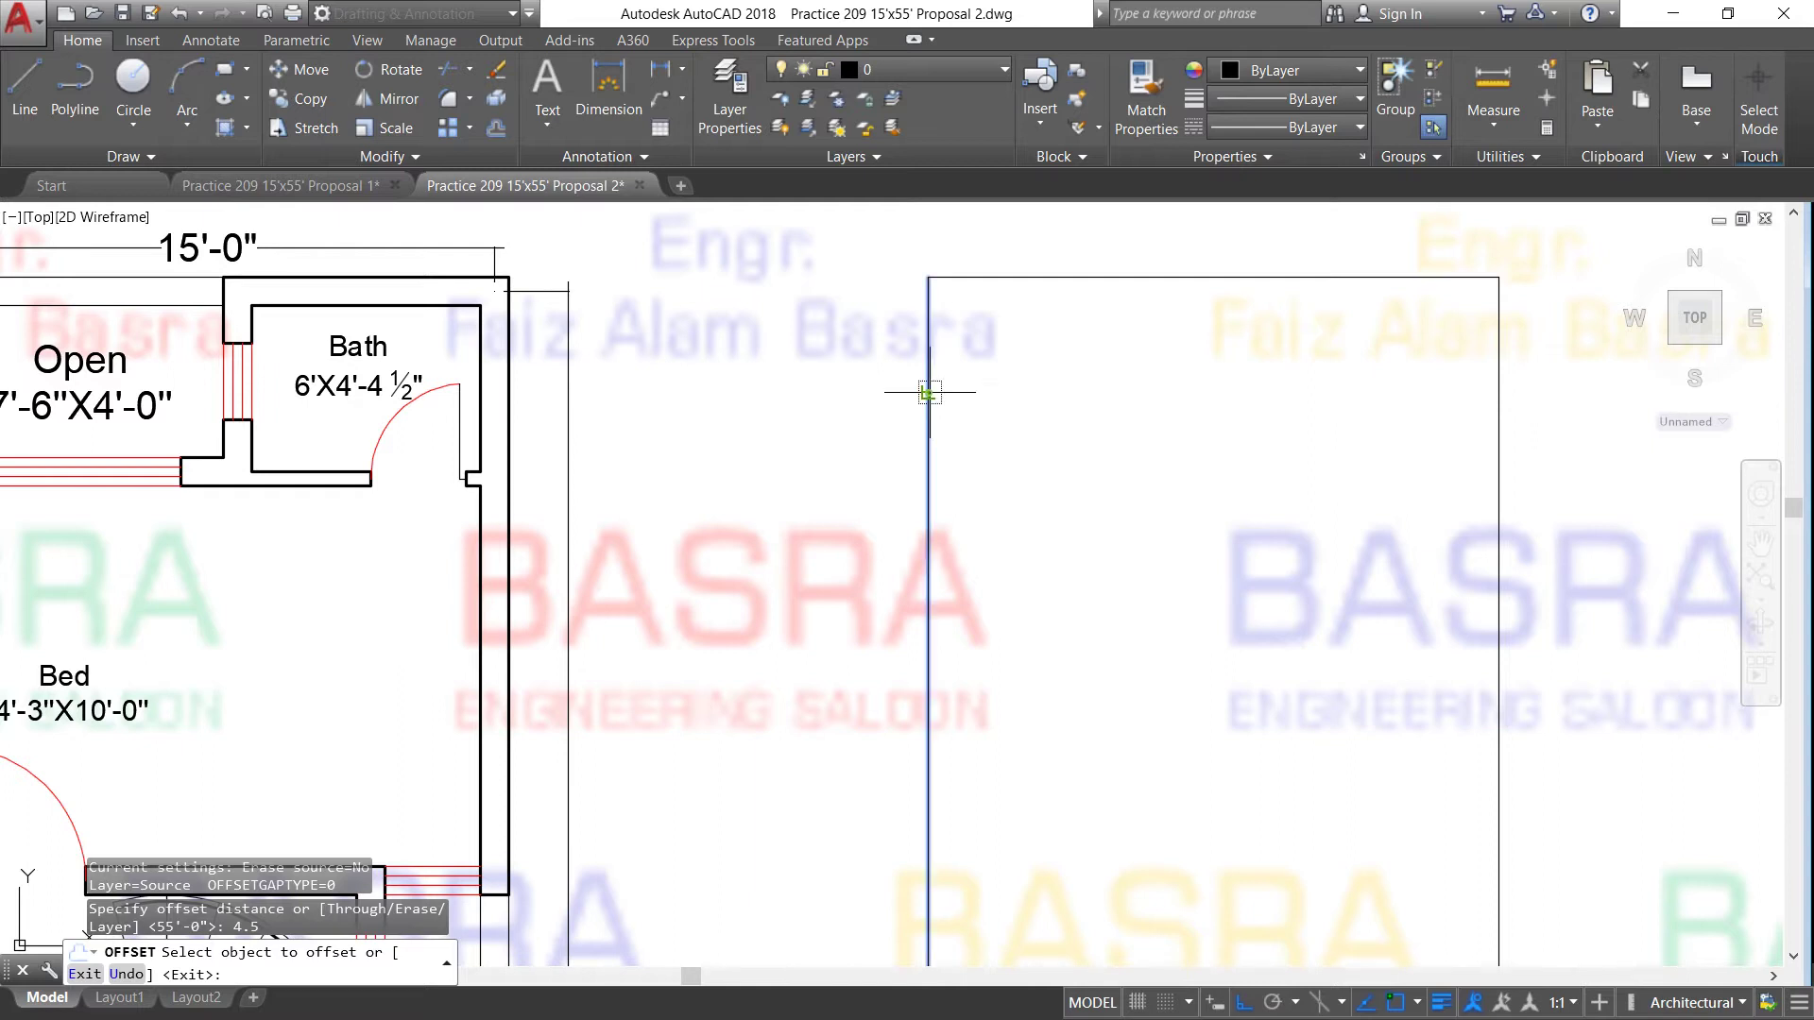
left_click(854, 392)
left_click(926, 393)
left_click(992, 394)
left_click(988, 278)
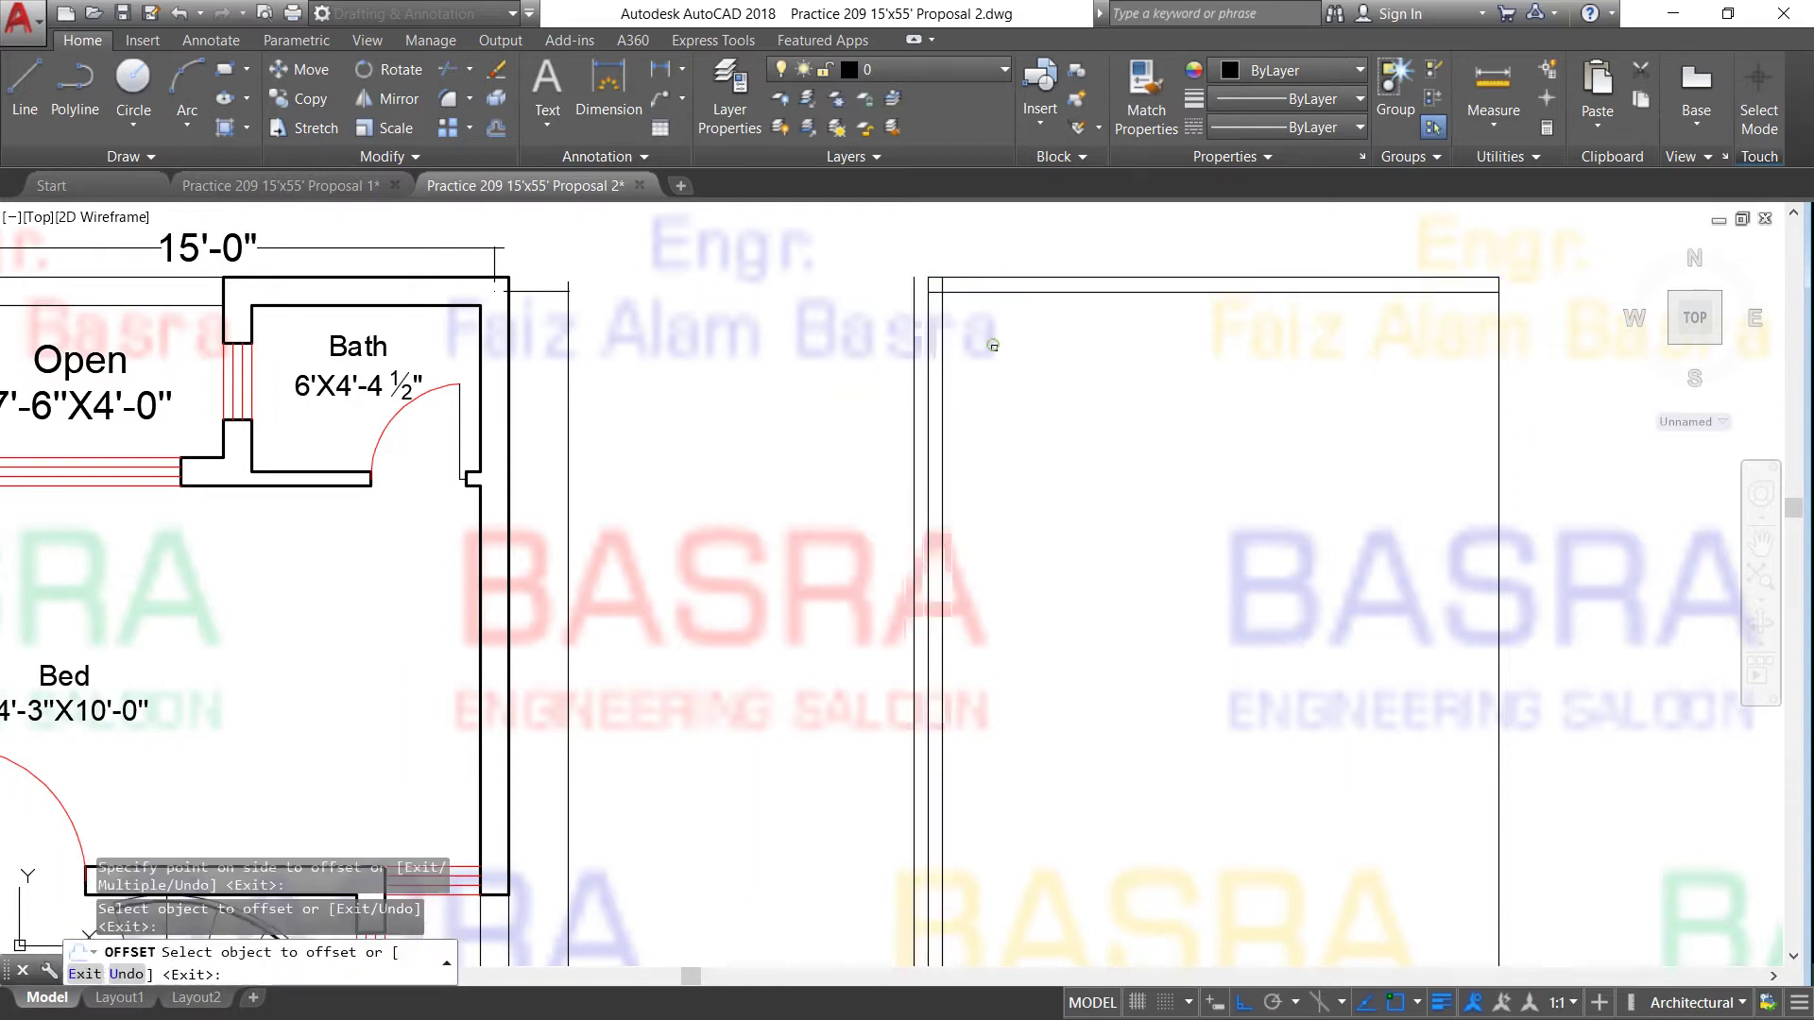
left_click(994, 280)
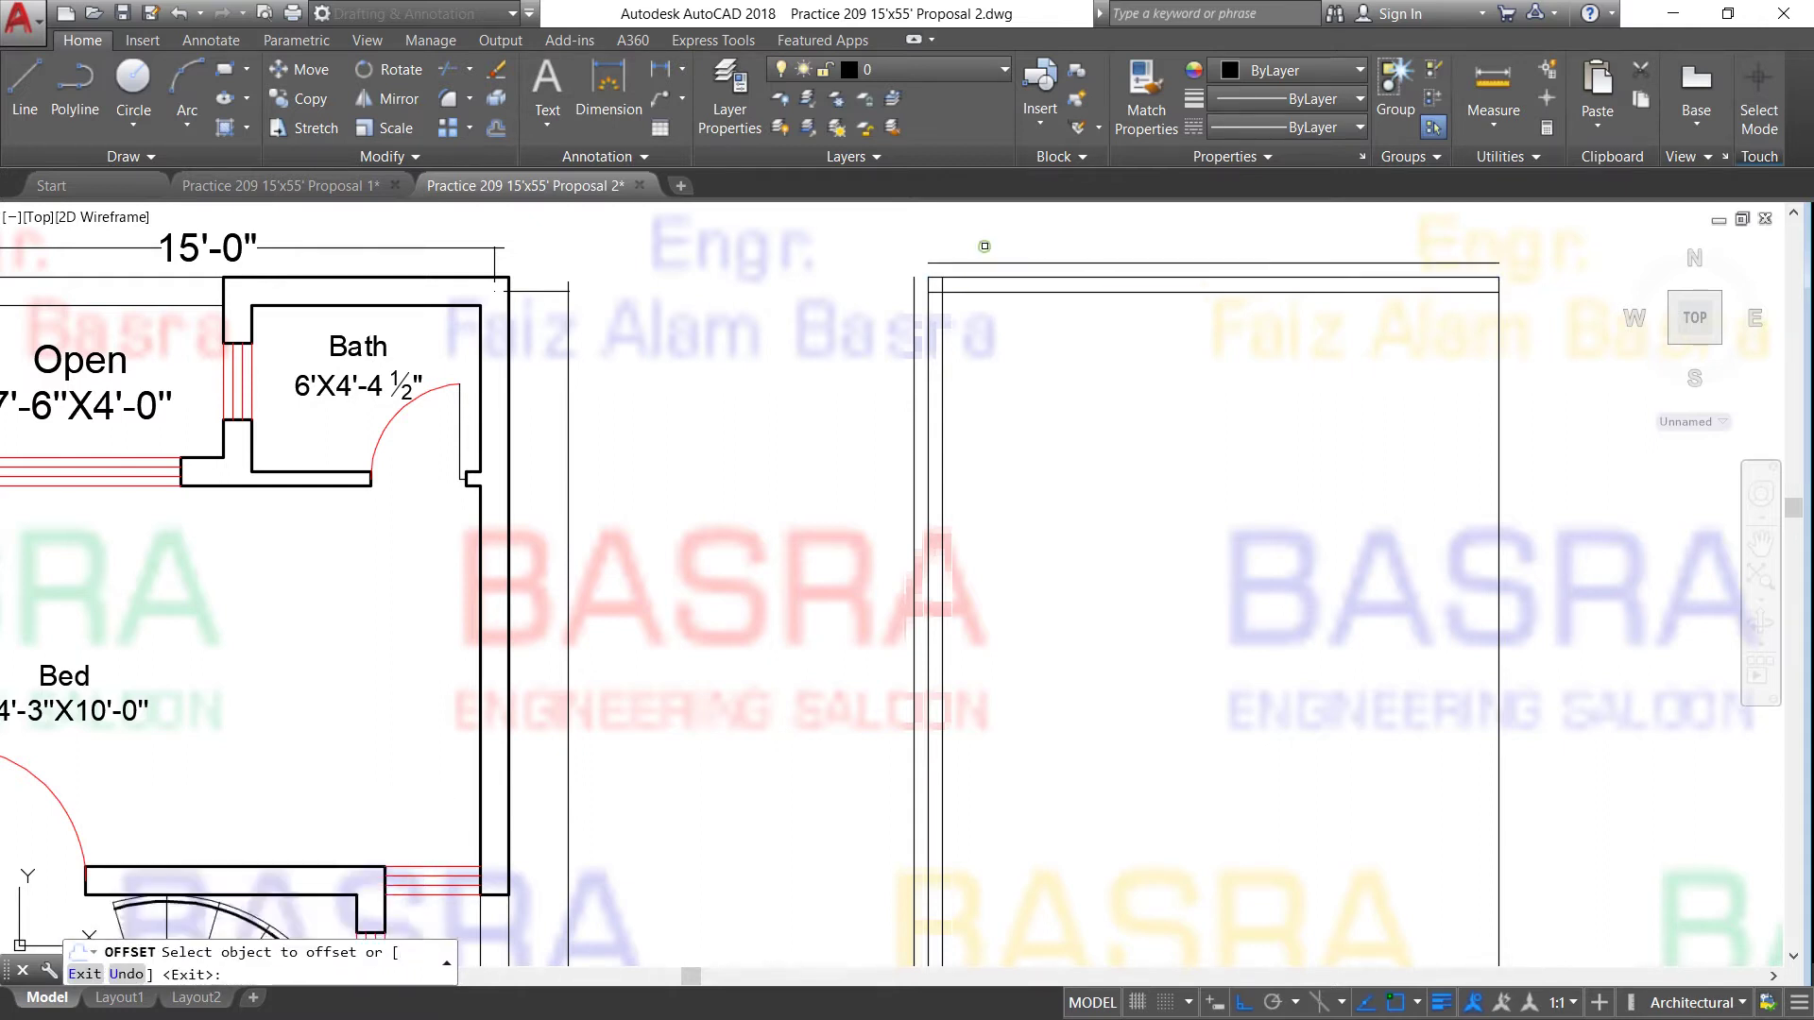
left_click(1499, 359)
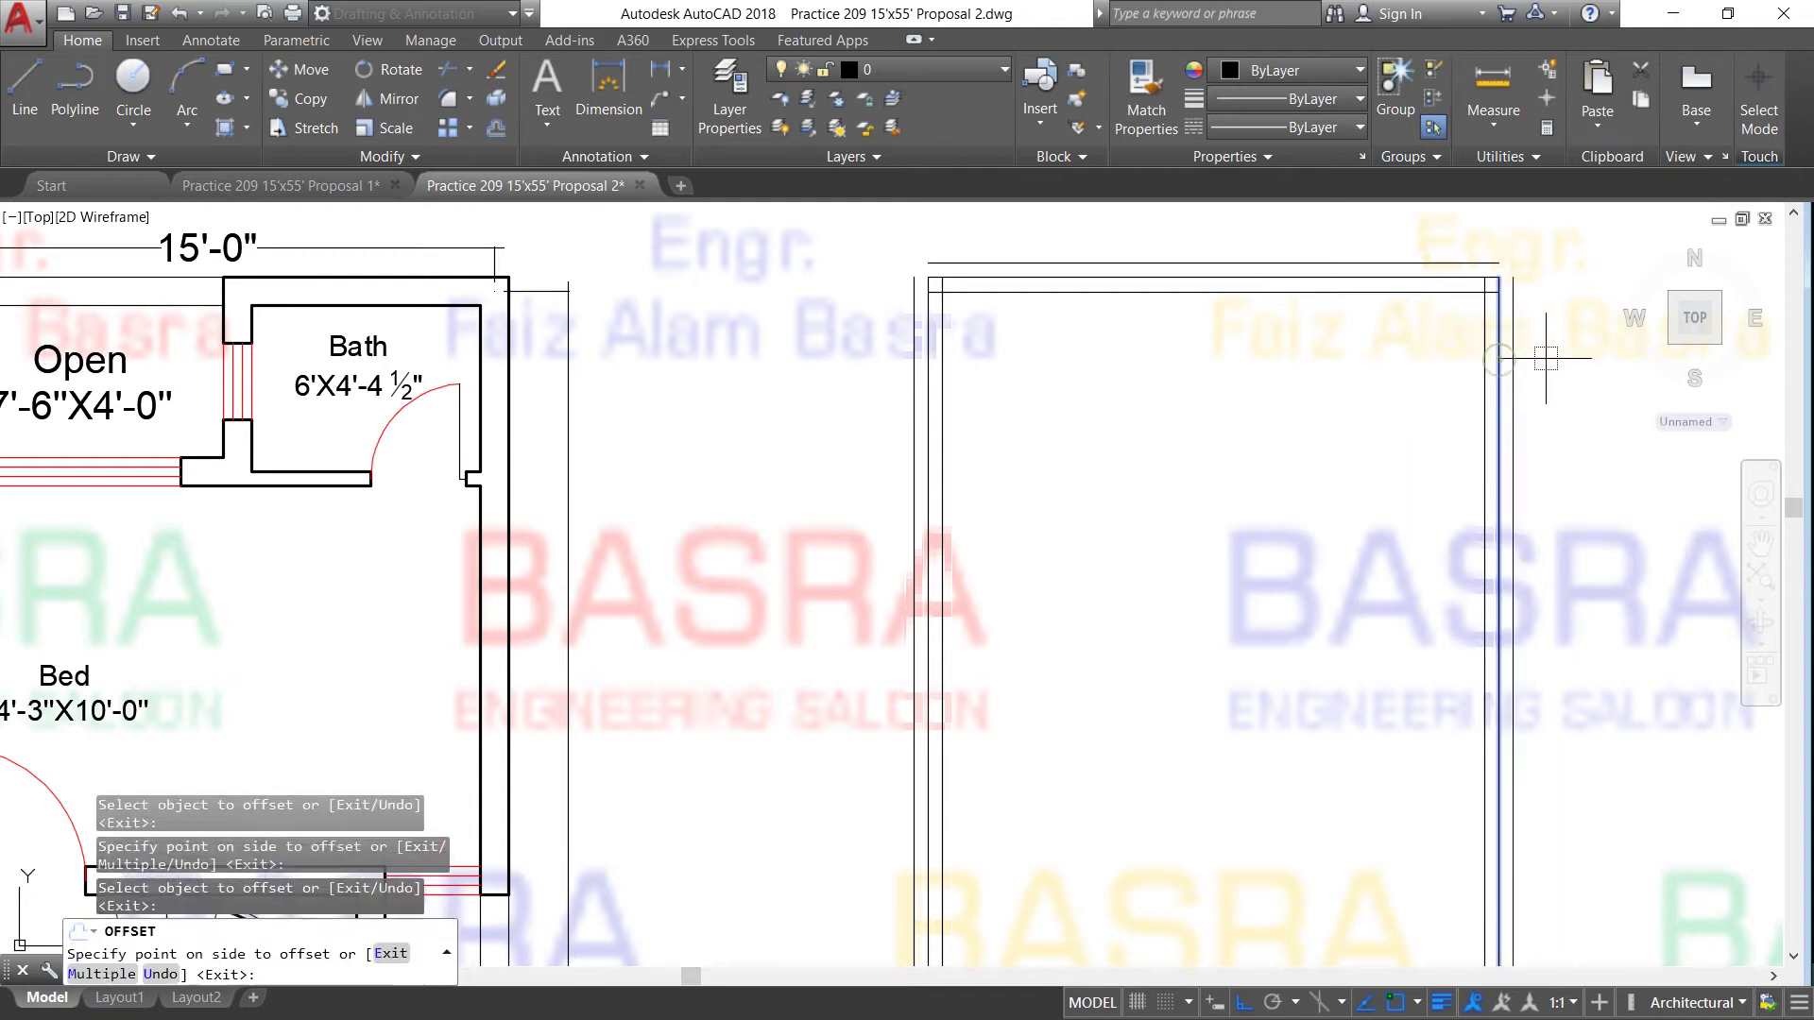
Offset the bottom edge 4.5 inward to complete the parallel wall lines.
scroll(1044, 312, "down", 3)
scroll(1044, 312, "down", 3)
middle_click_drag(1116, 746, 1116, 529)
scroll(1116, 529, "up", 2)
scroll(1052, 652, "up", 4)
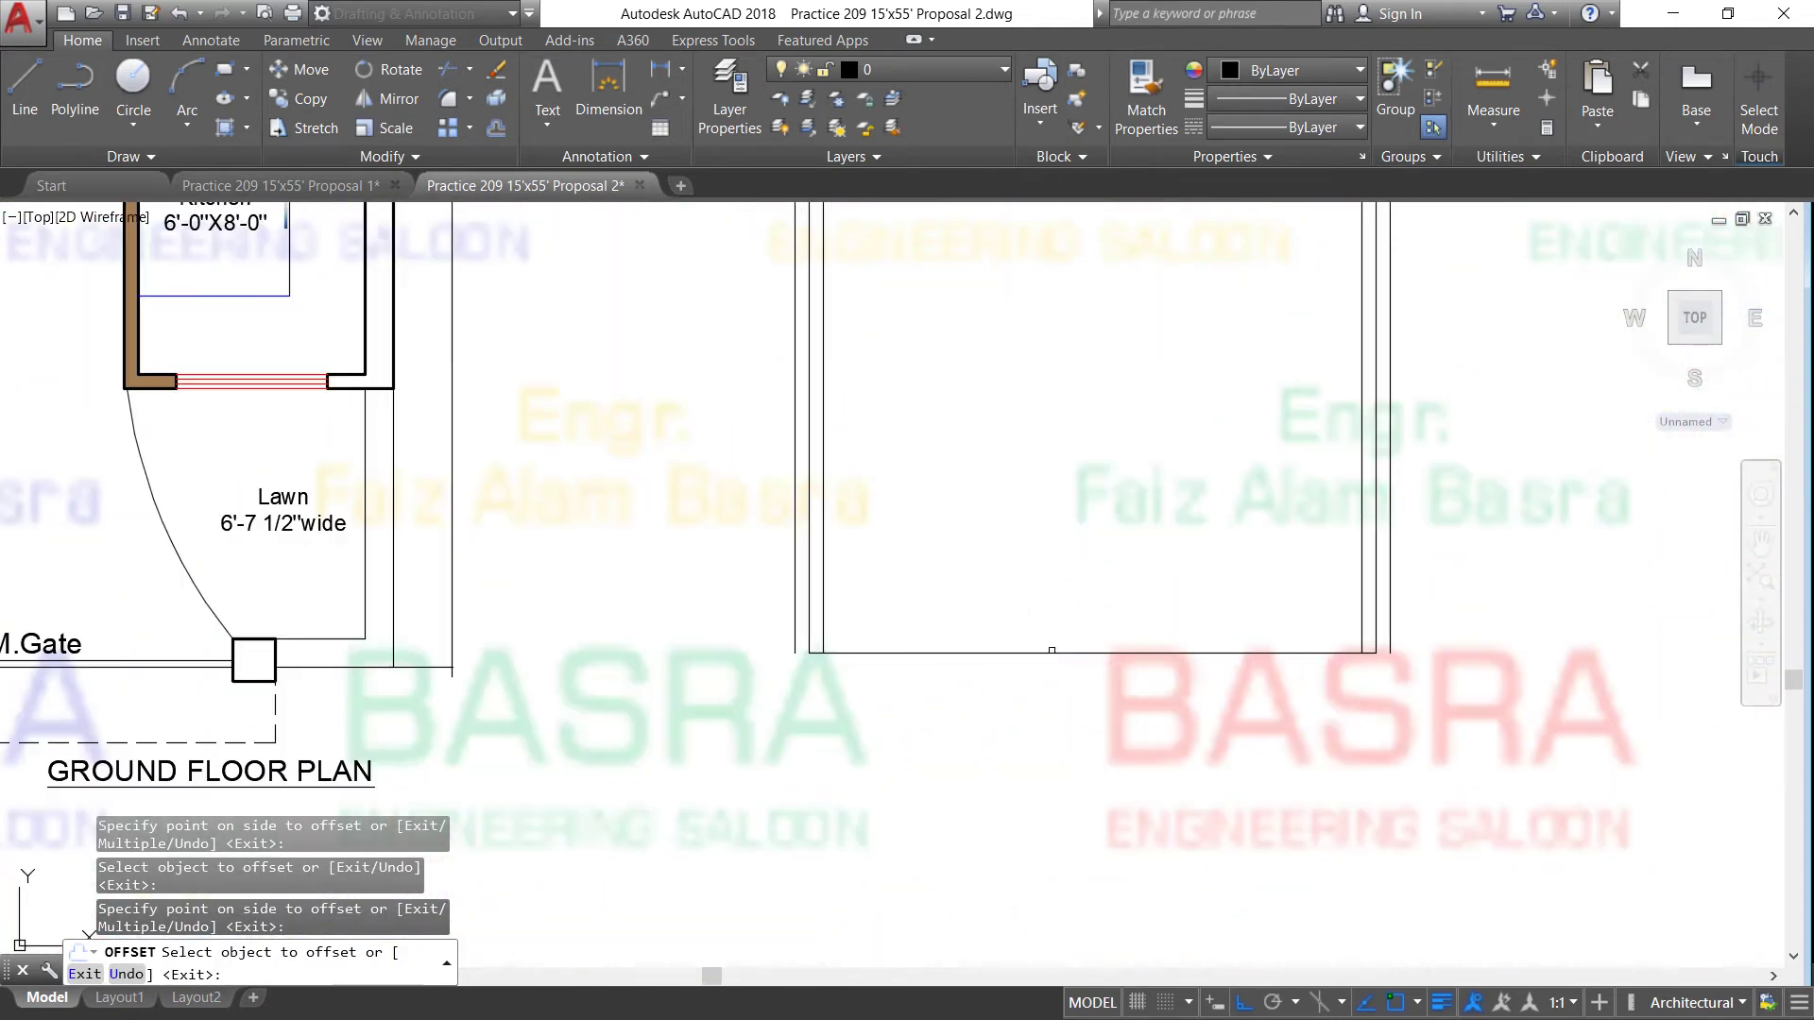
left_click(1052, 652)
left_click(1045, 610)
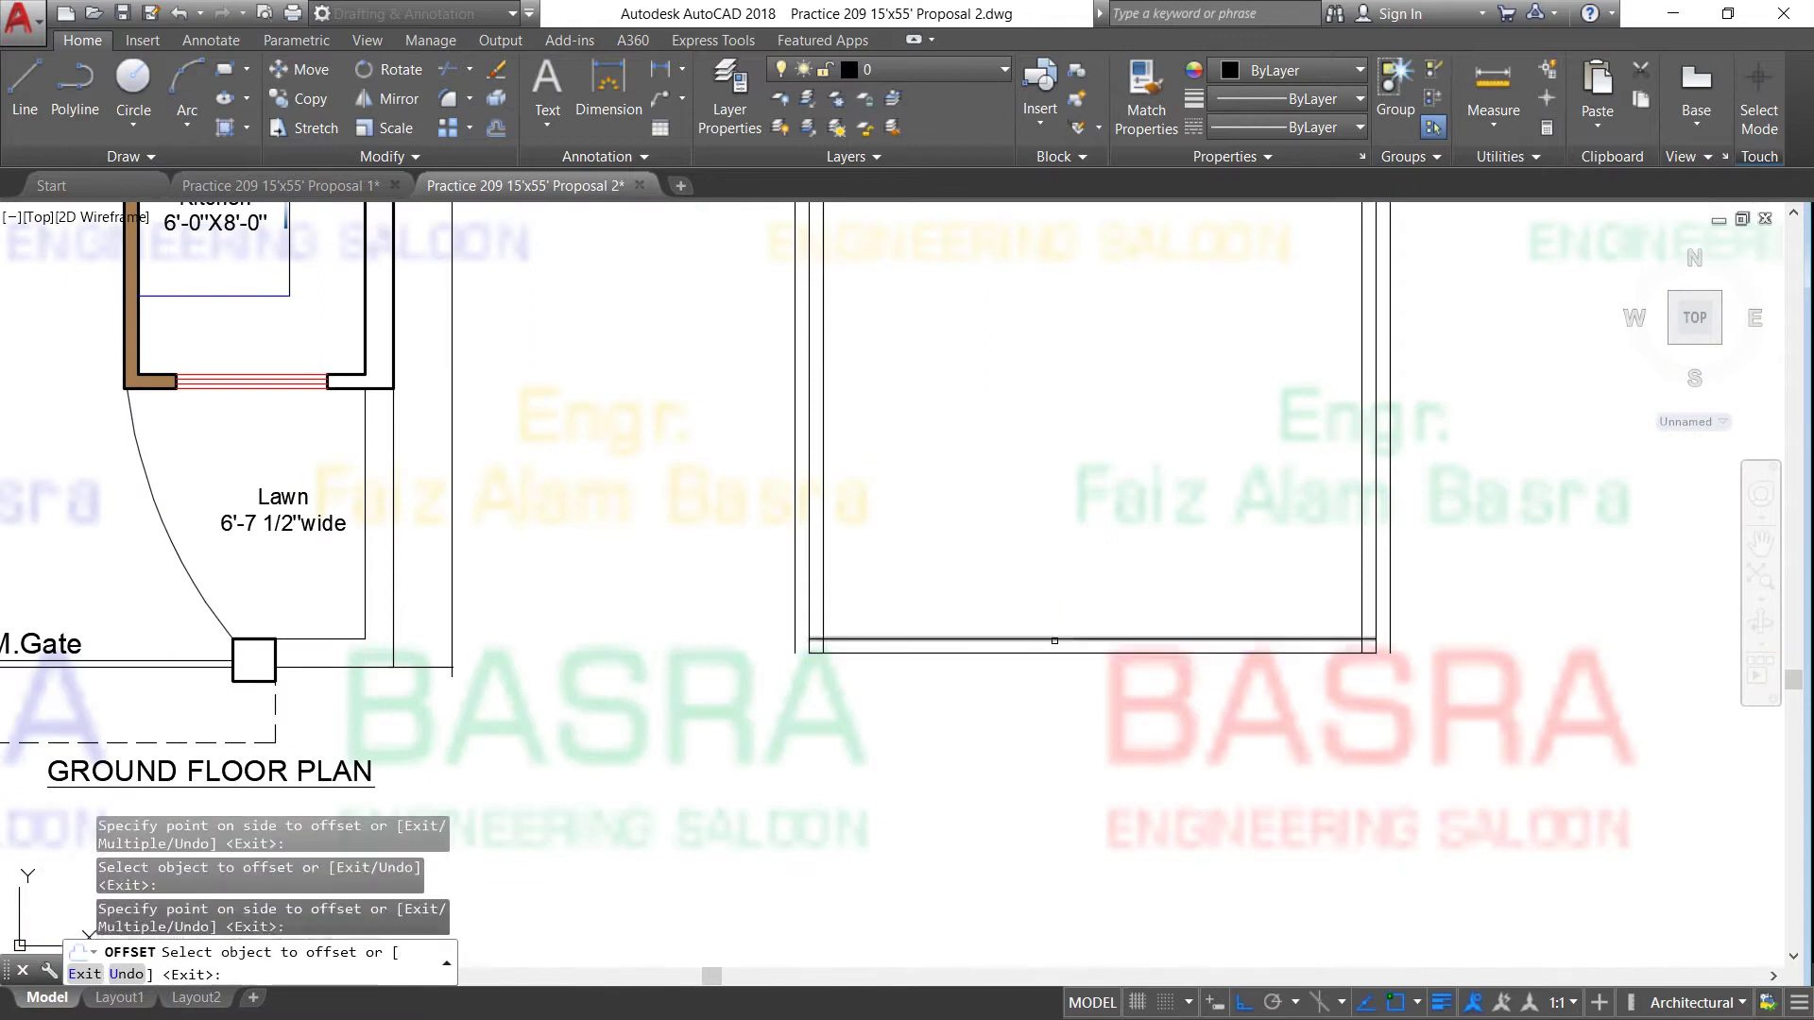
right_click(1012, 567)
left_click(1035, 588)
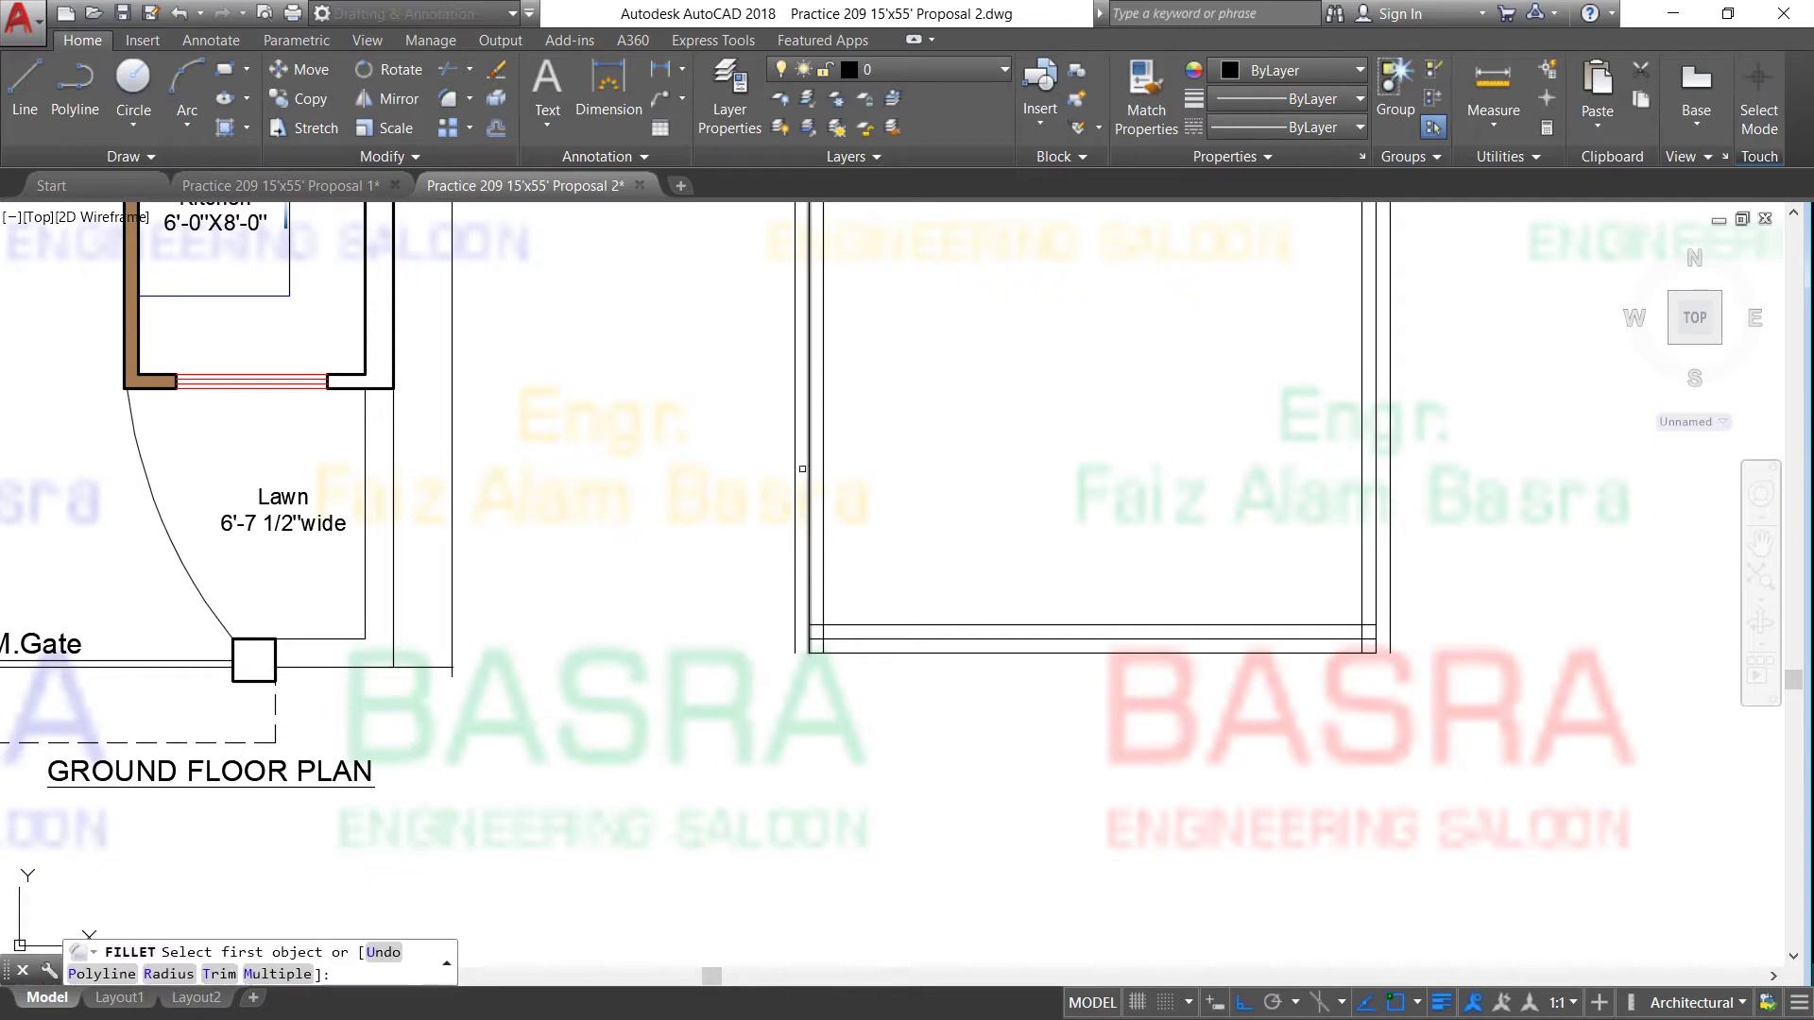
Fillet the inner and outer bottom-left and bottom-right wall corners.
left_click(823, 514)
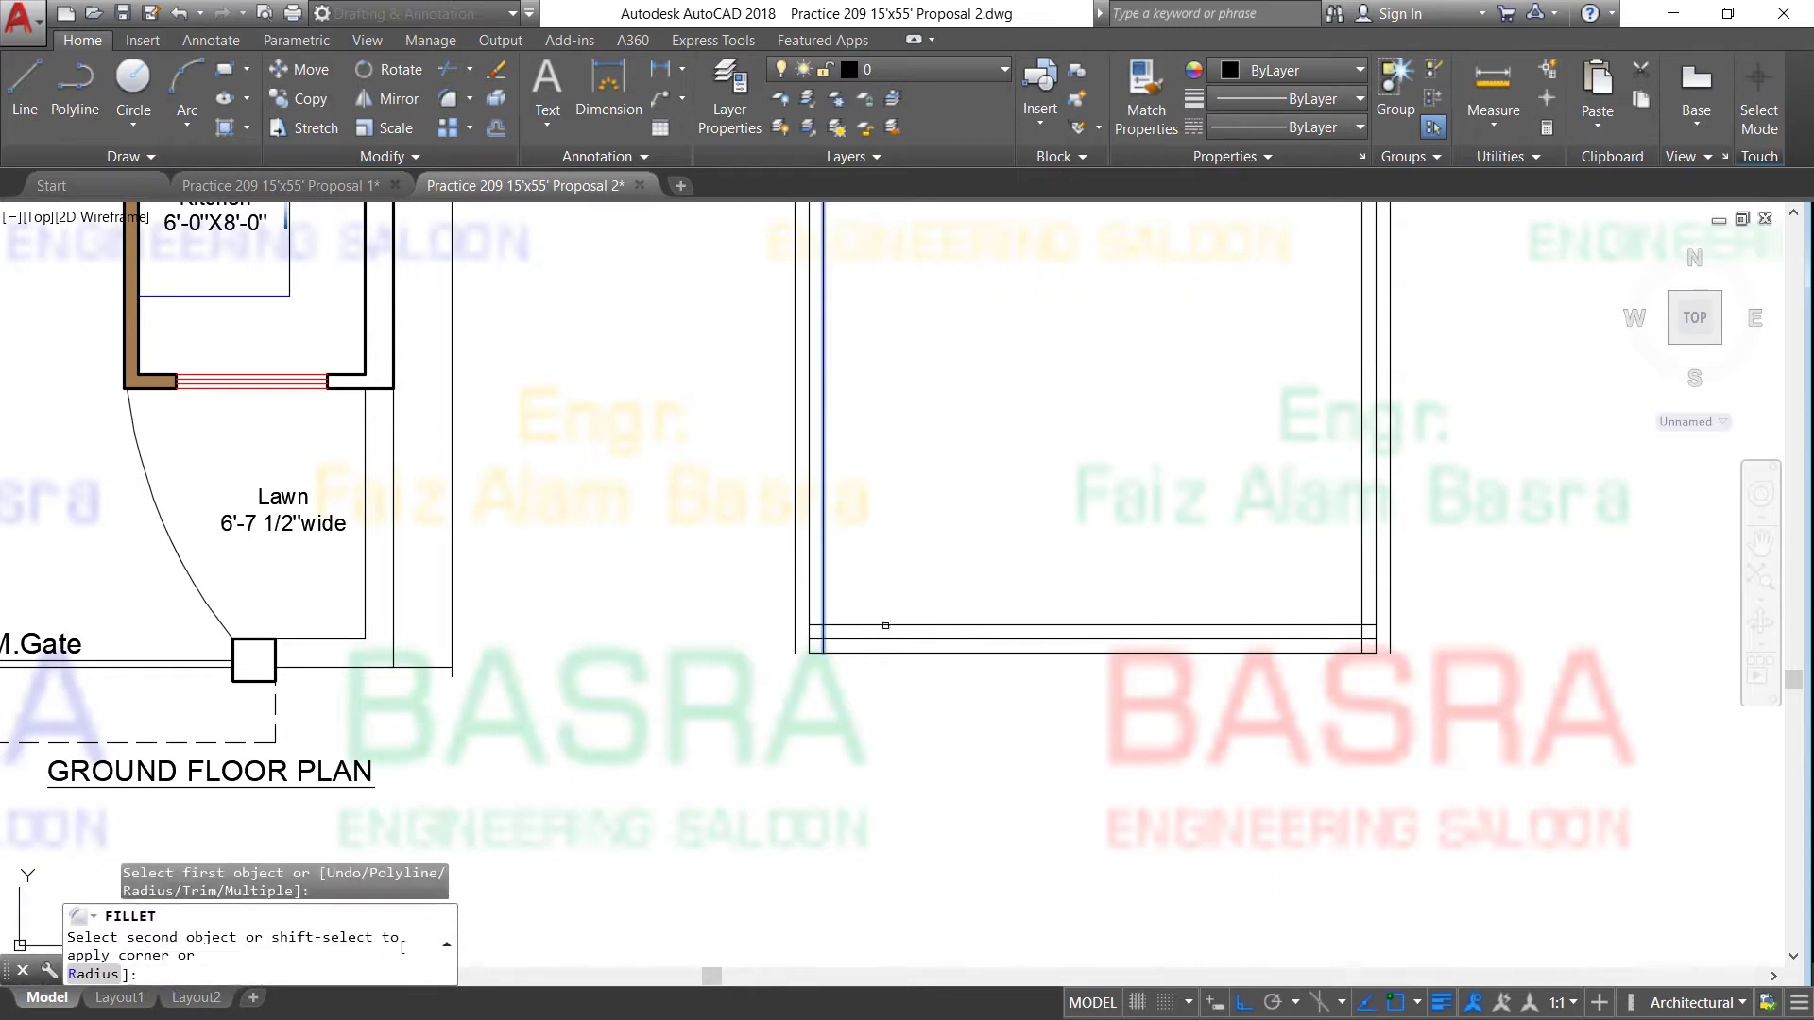
left_click(880, 627)
key("Return")
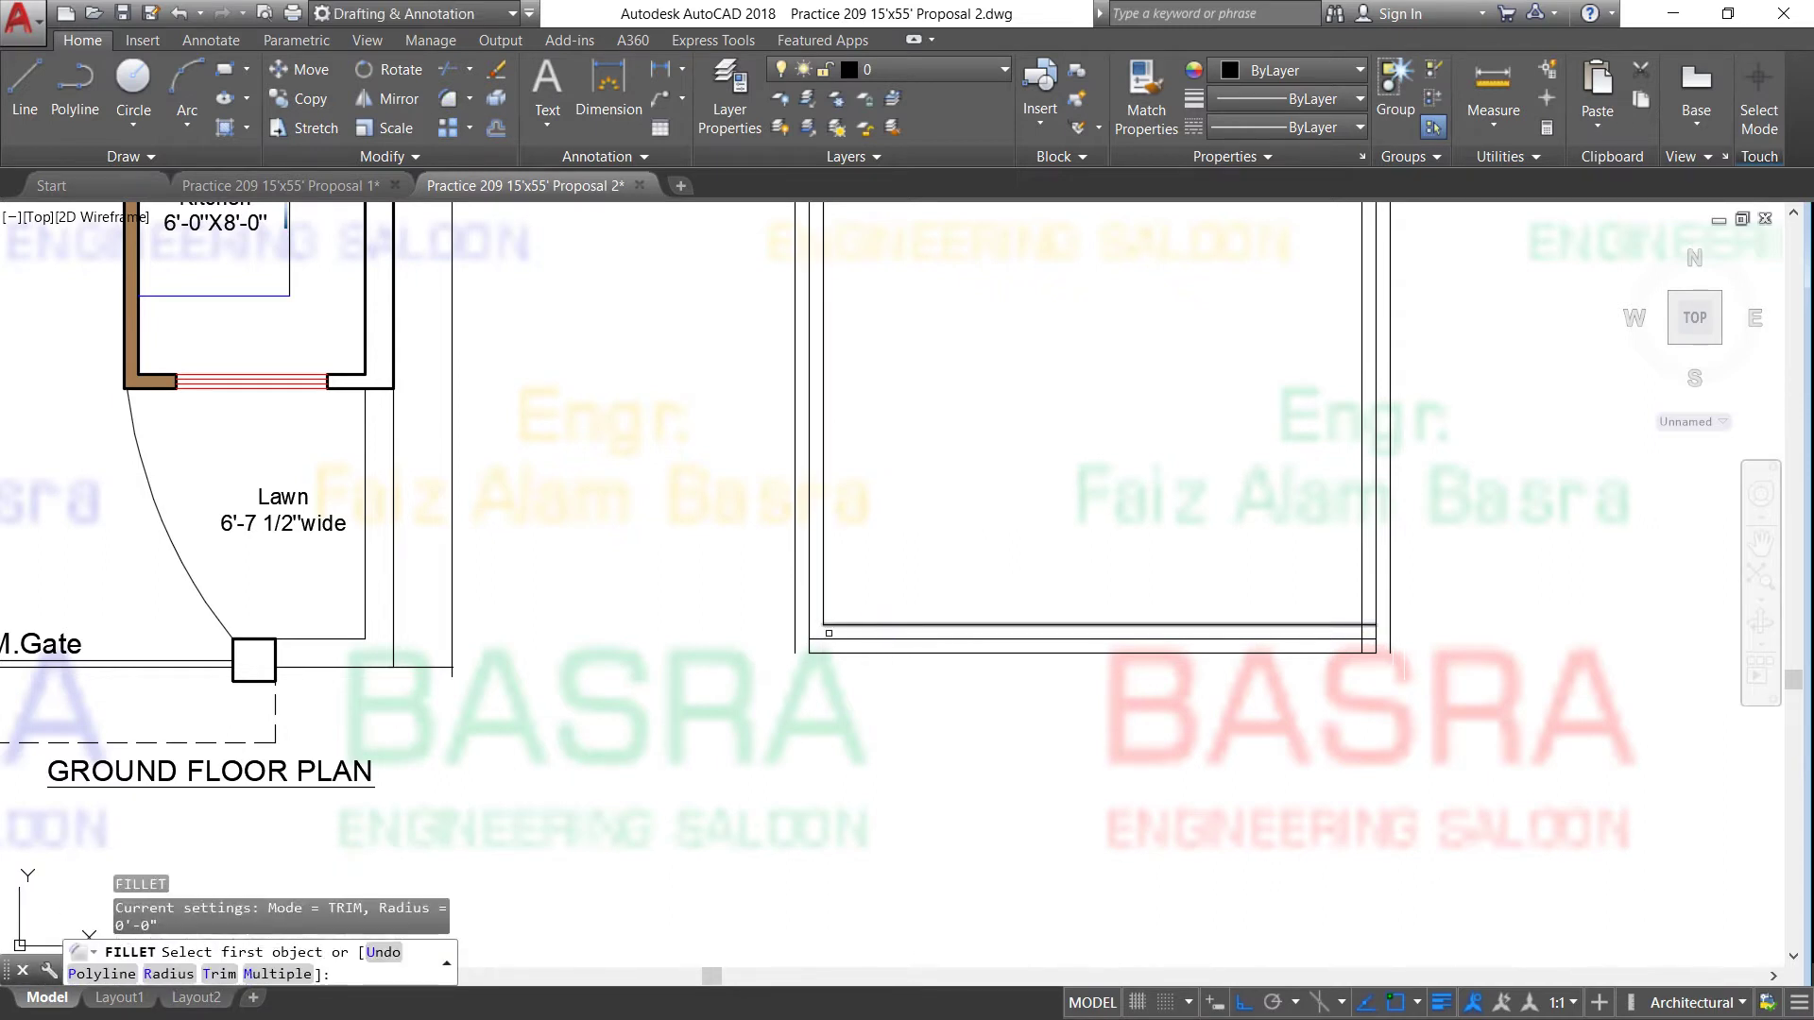
left_click(813, 651)
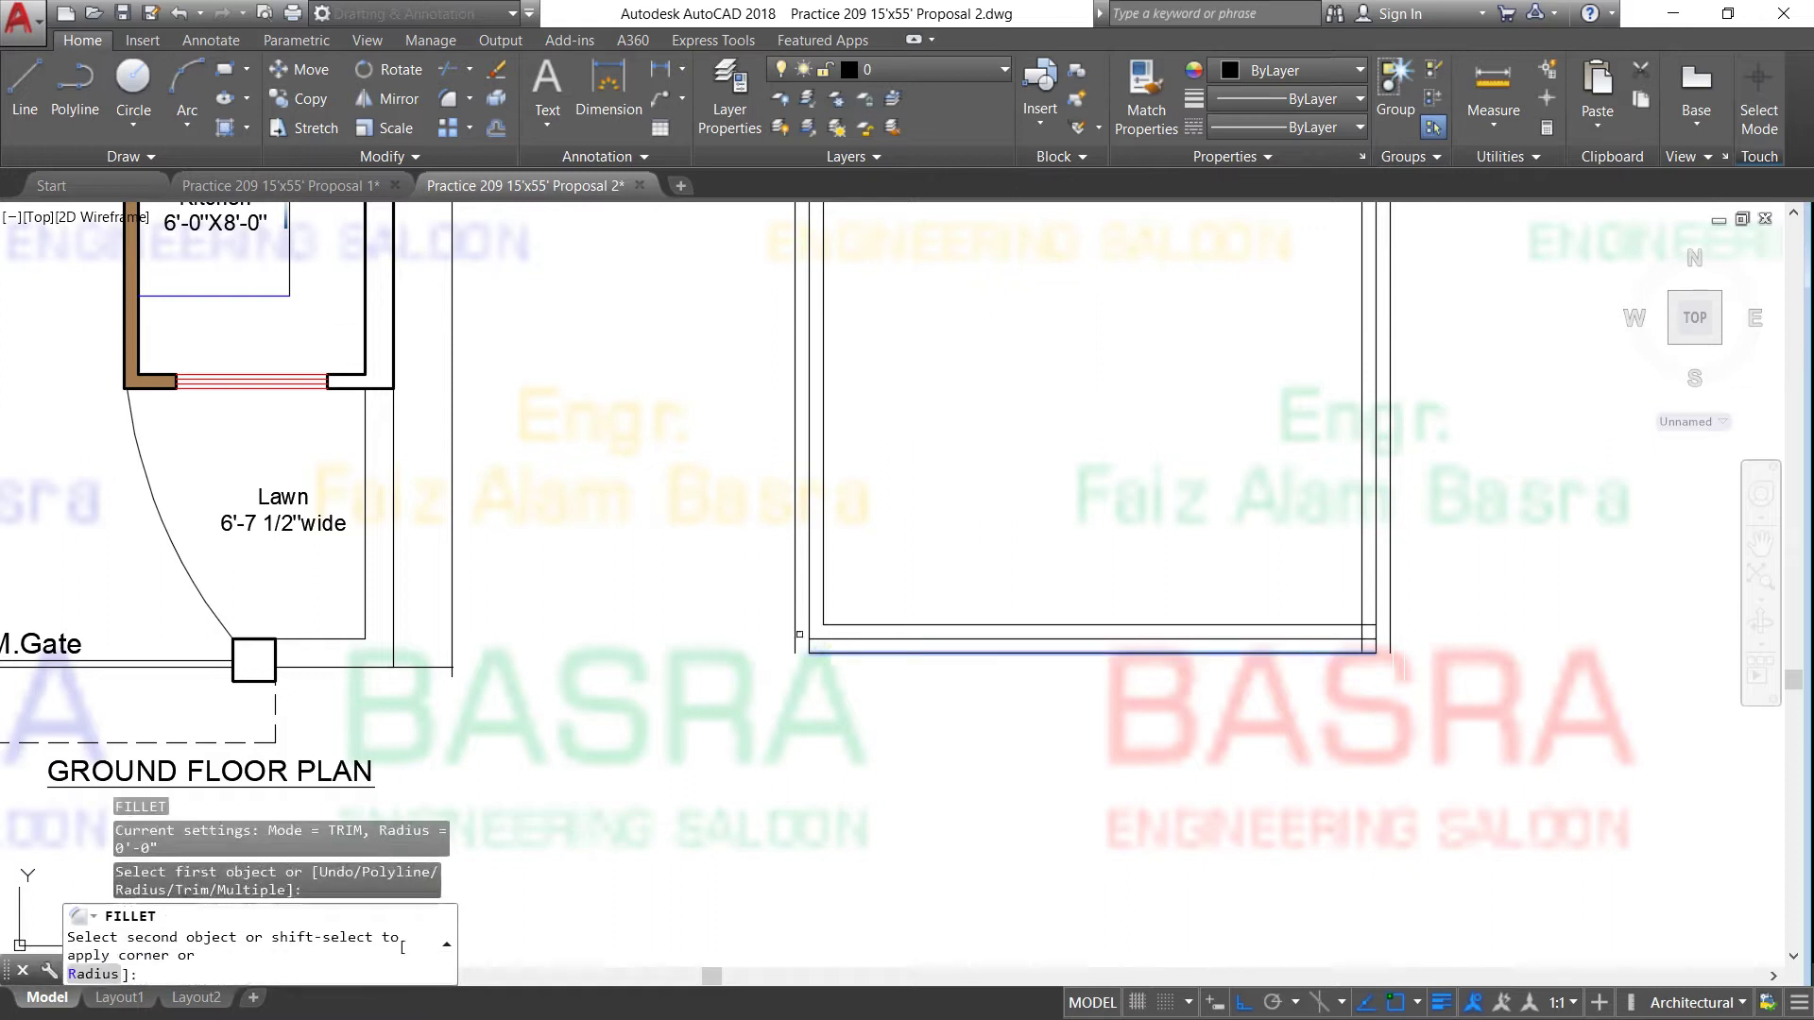
left_click(794, 630)
key("Return")
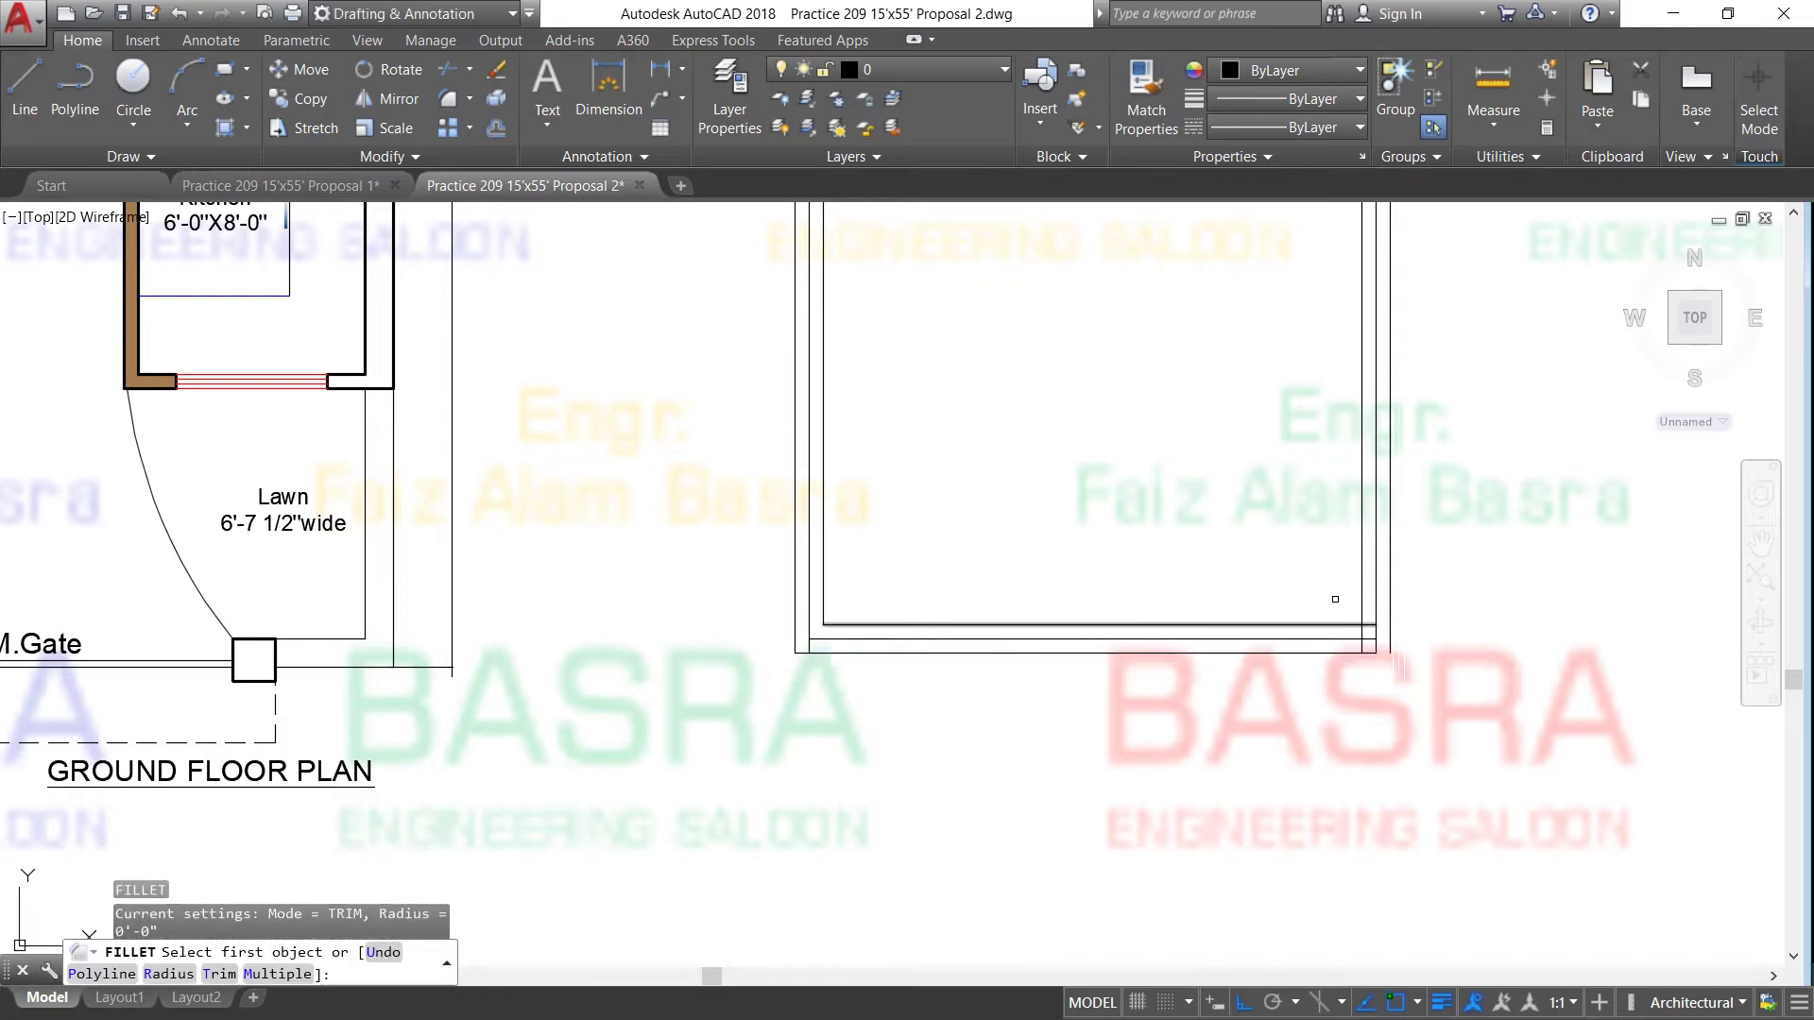
left_click(1361, 595)
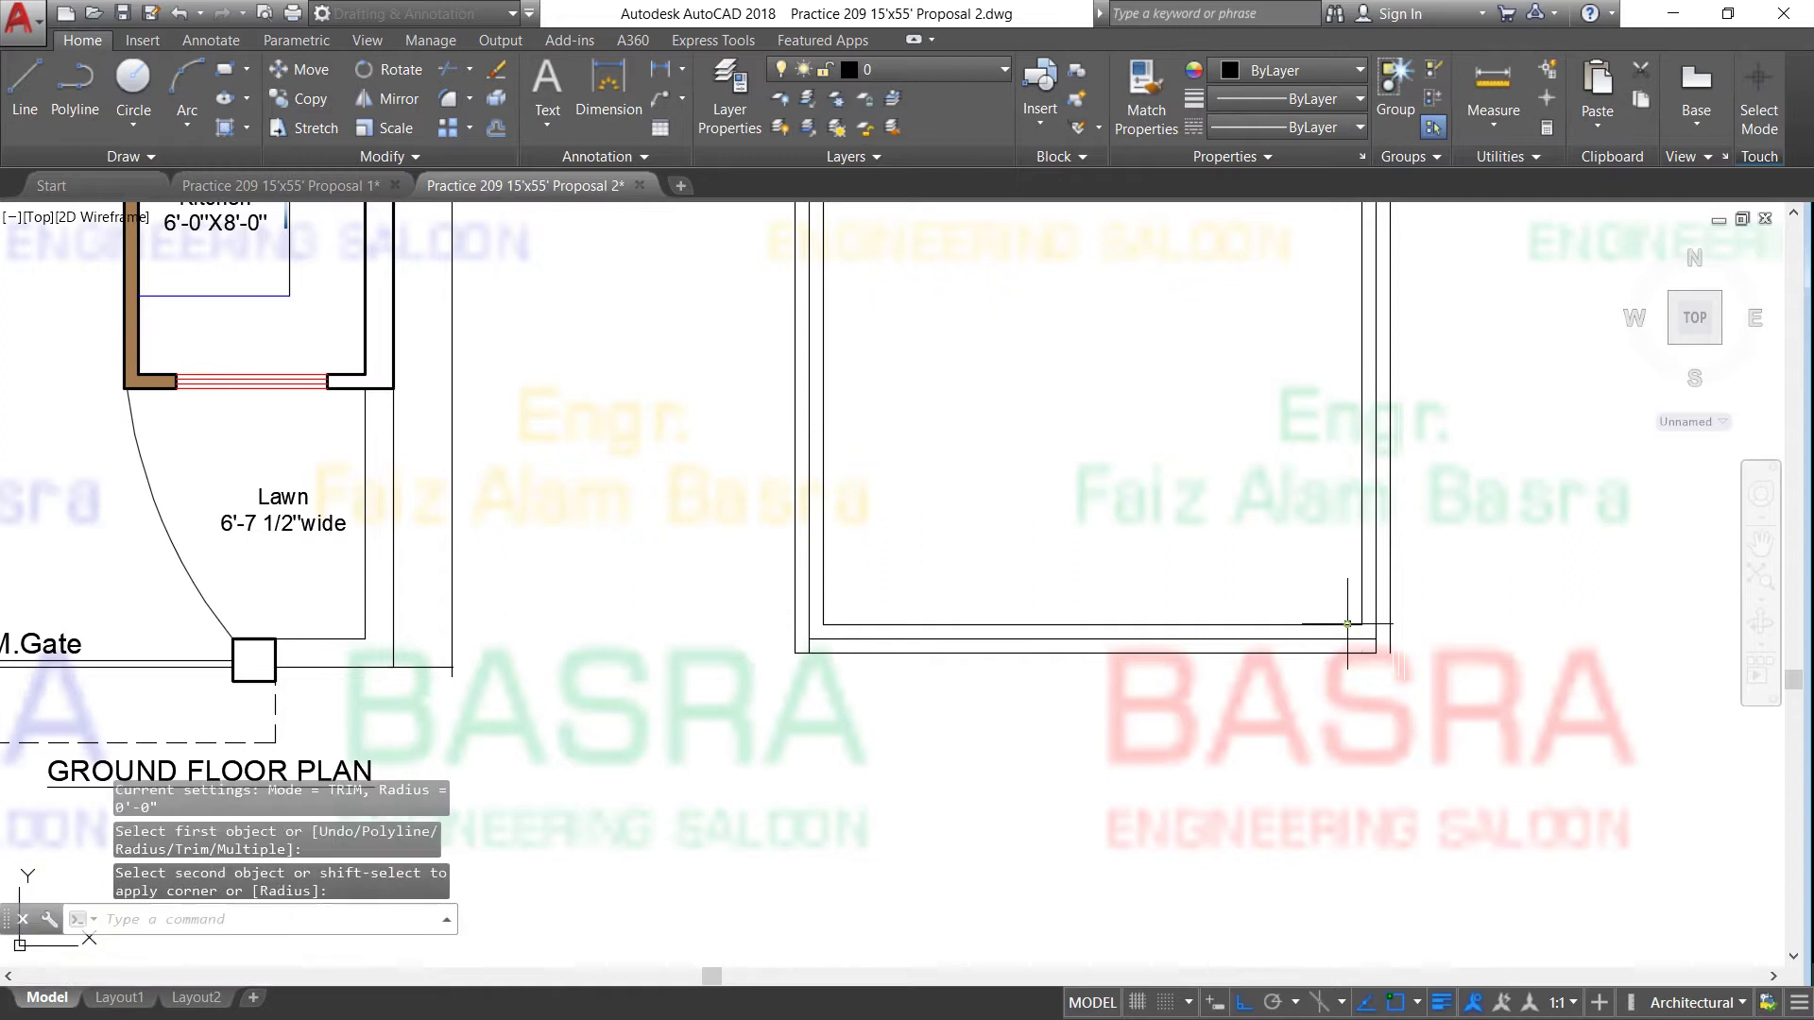
key("Return")
left_click(1390, 596)
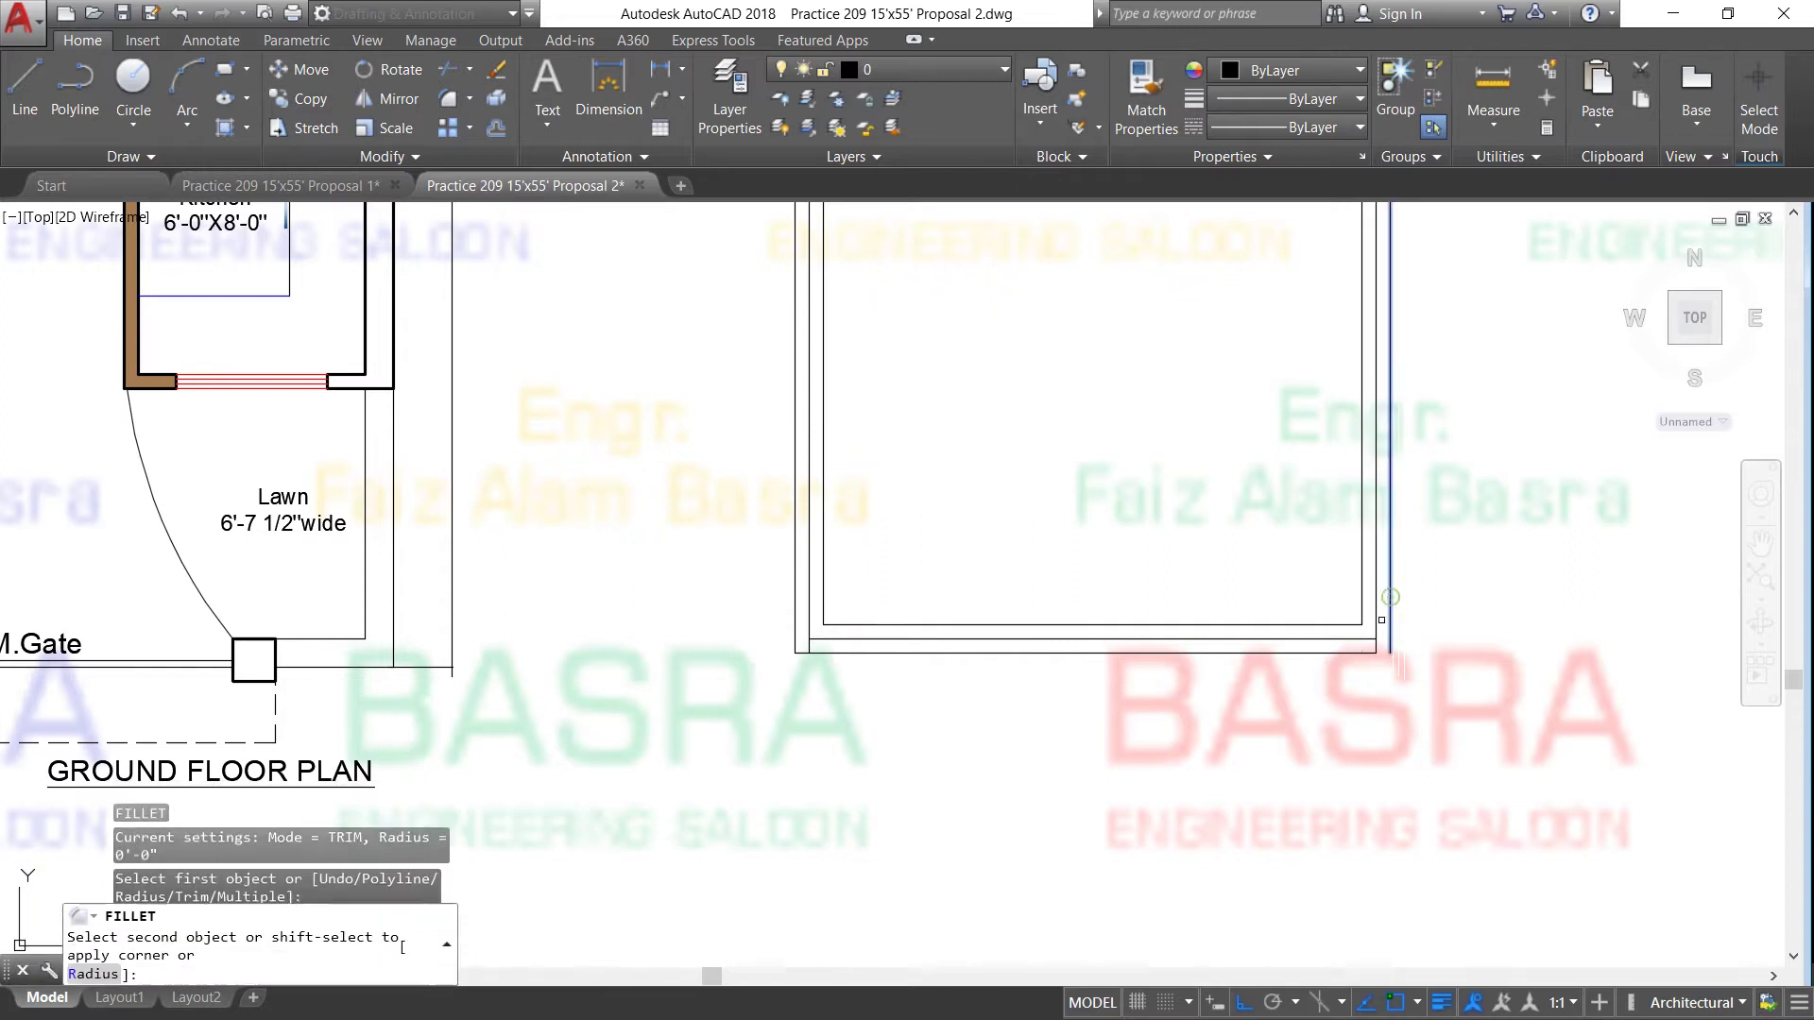
left_click(1362, 648)
scroll(1181, 704, "down", 3)
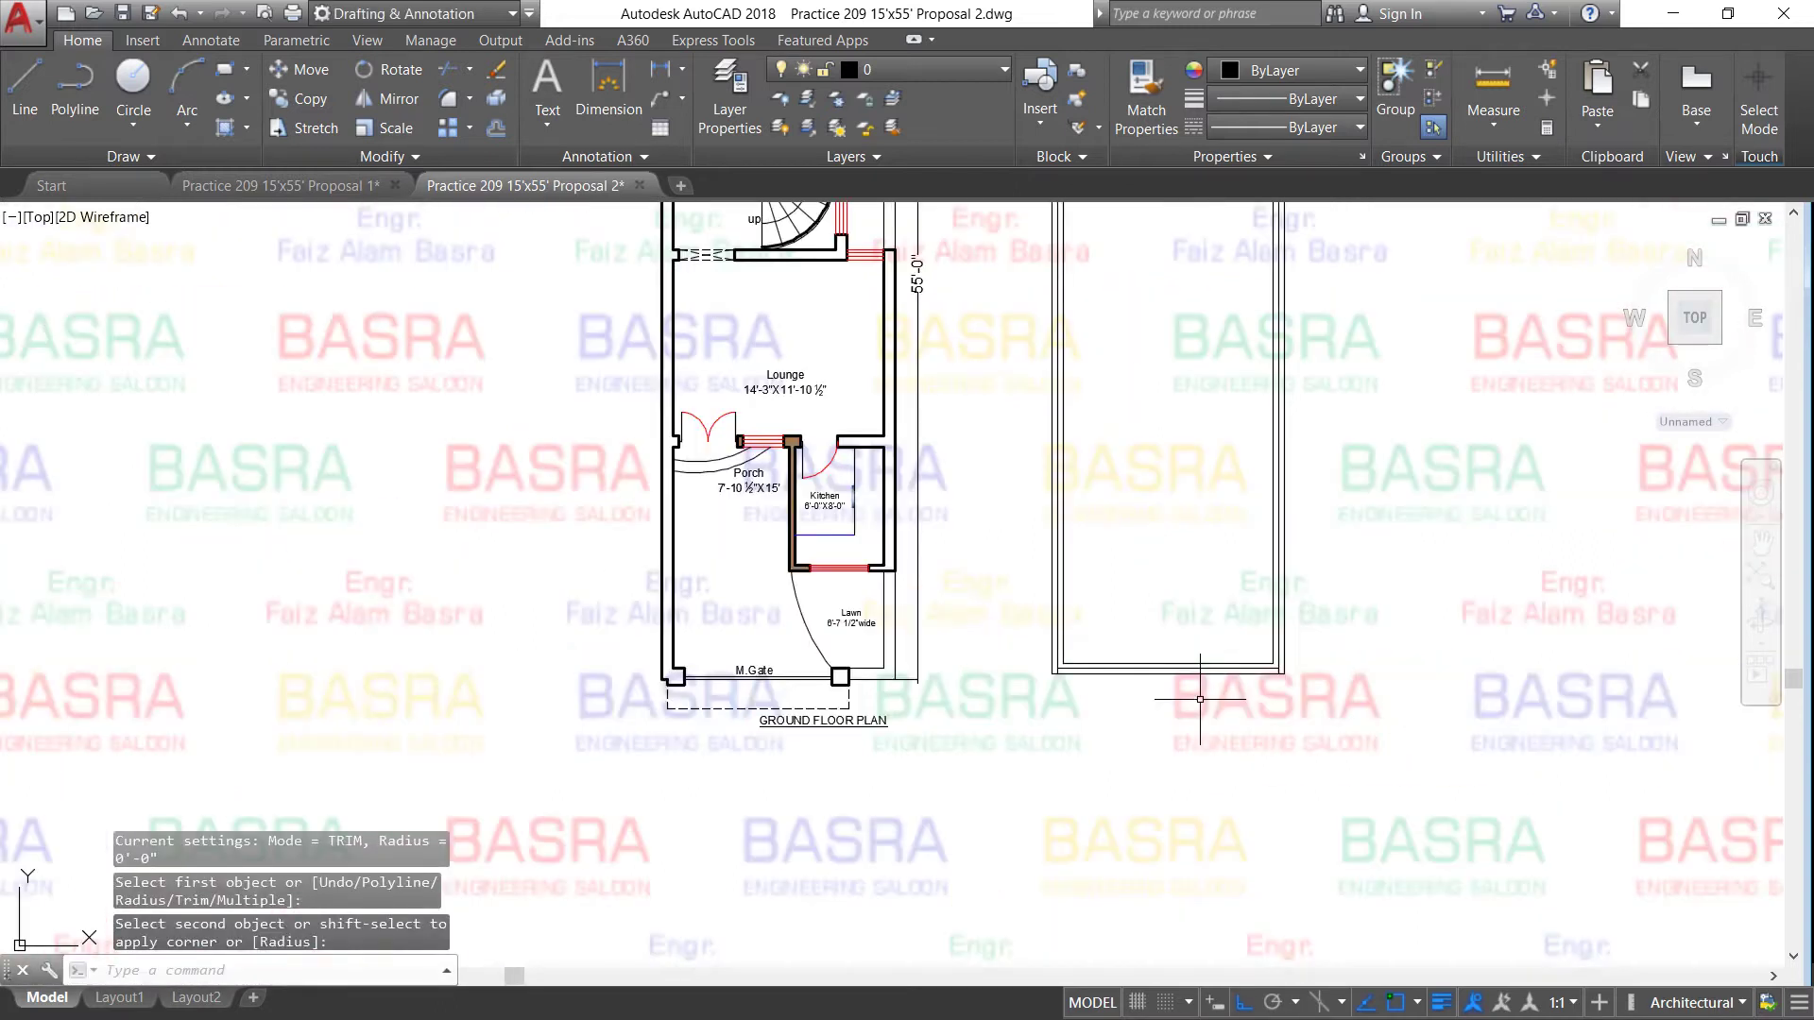
scroll(1199, 702, "down", 5)
scroll(1181, 354, "up", 5)
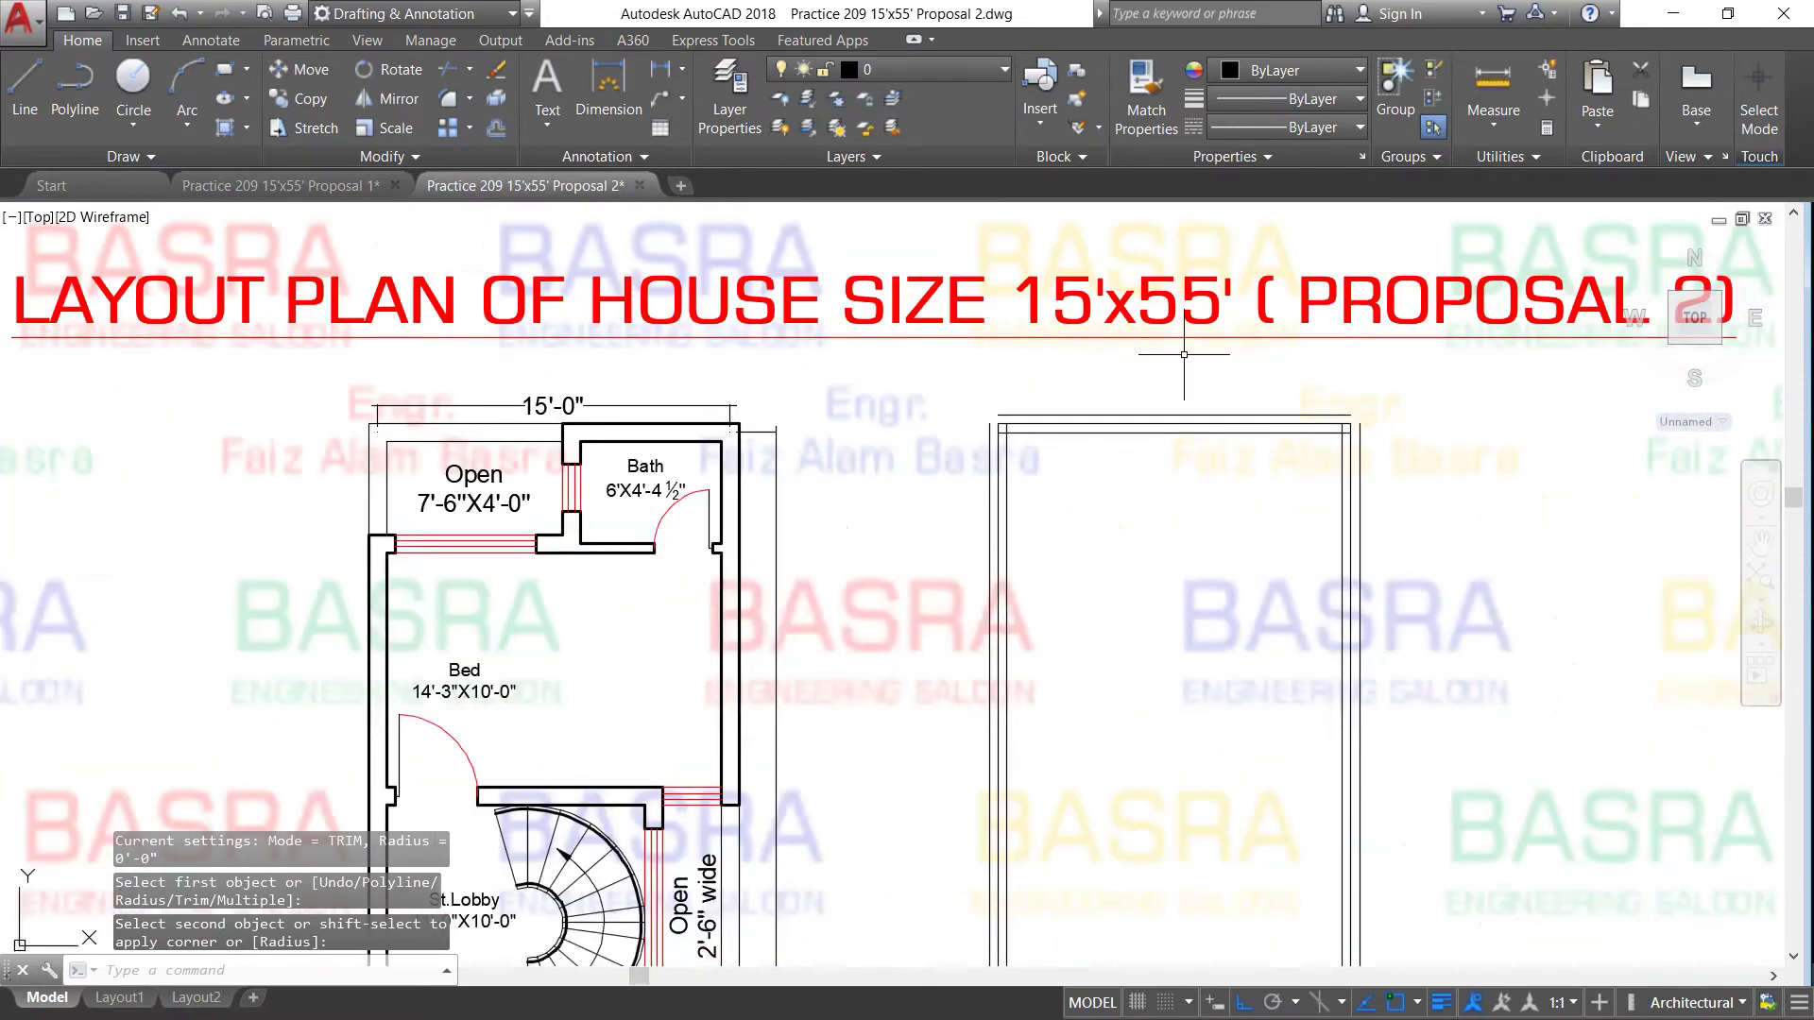
scroll(1183, 355, "up", 3)
Fillet the inner and outer top-left and top-right wall corners.
key("Return")
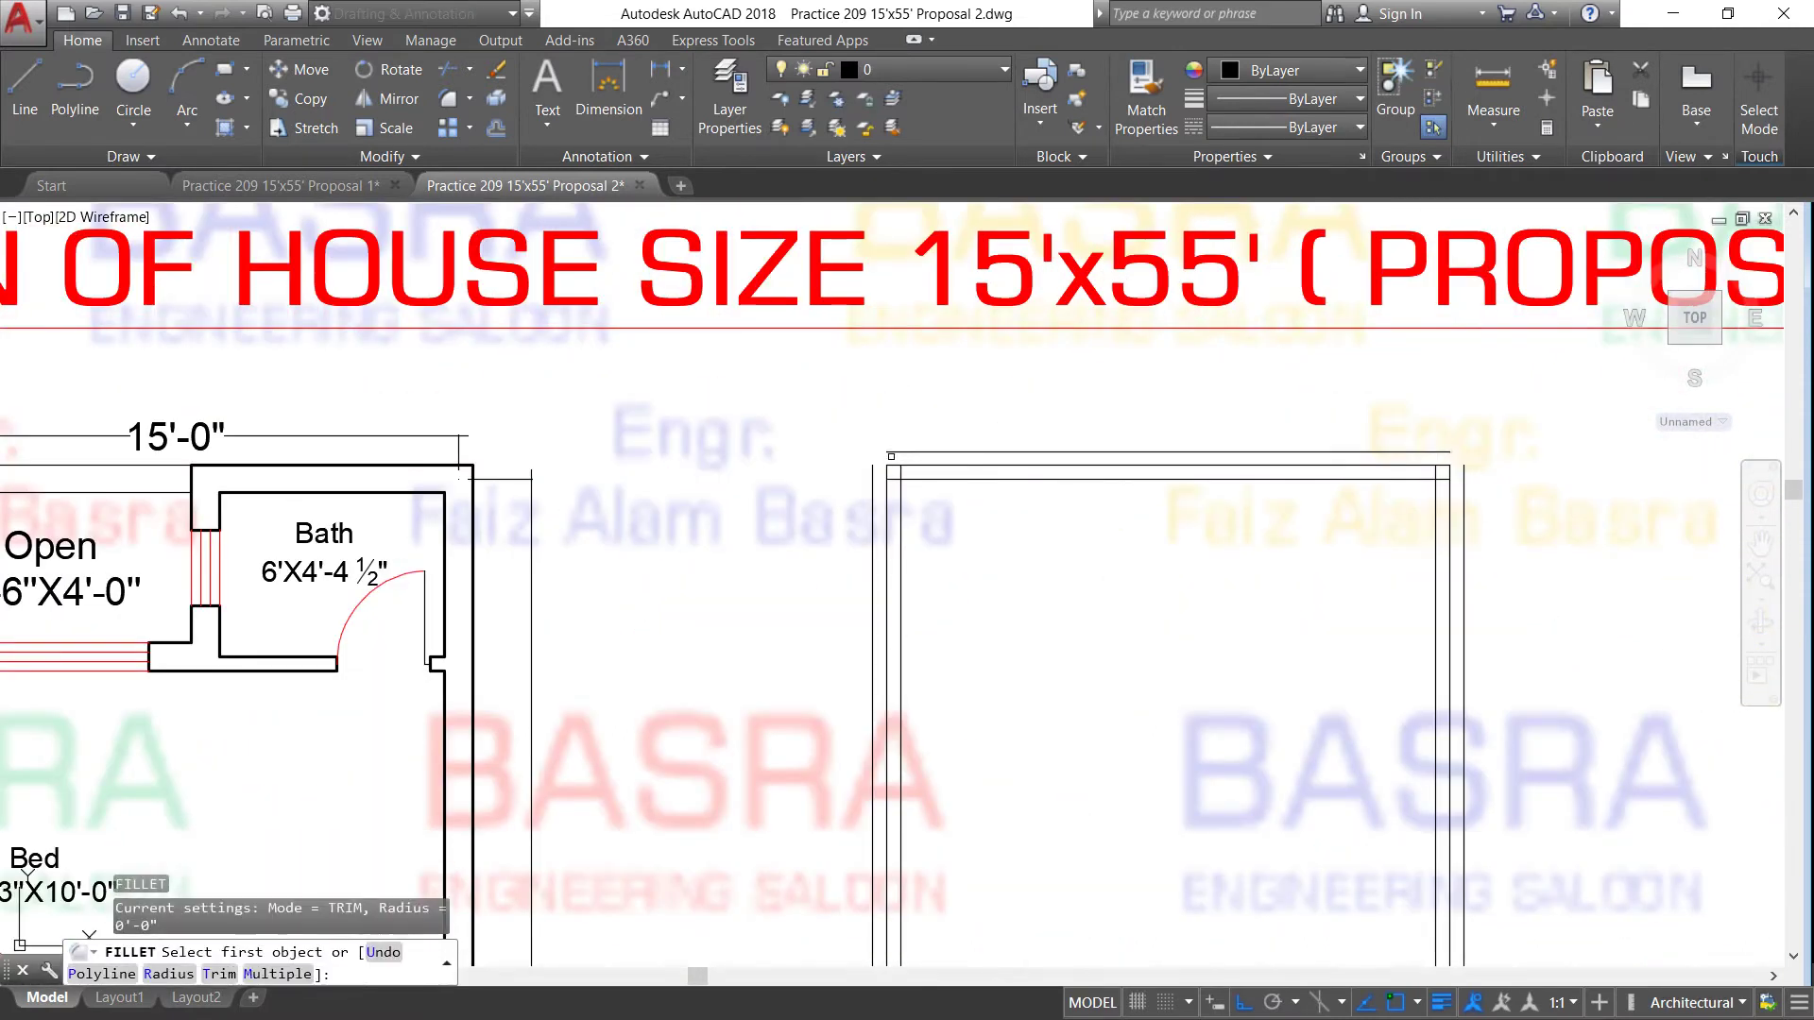
left_click(891, 454)
left_click(872, 491)
key("Return")
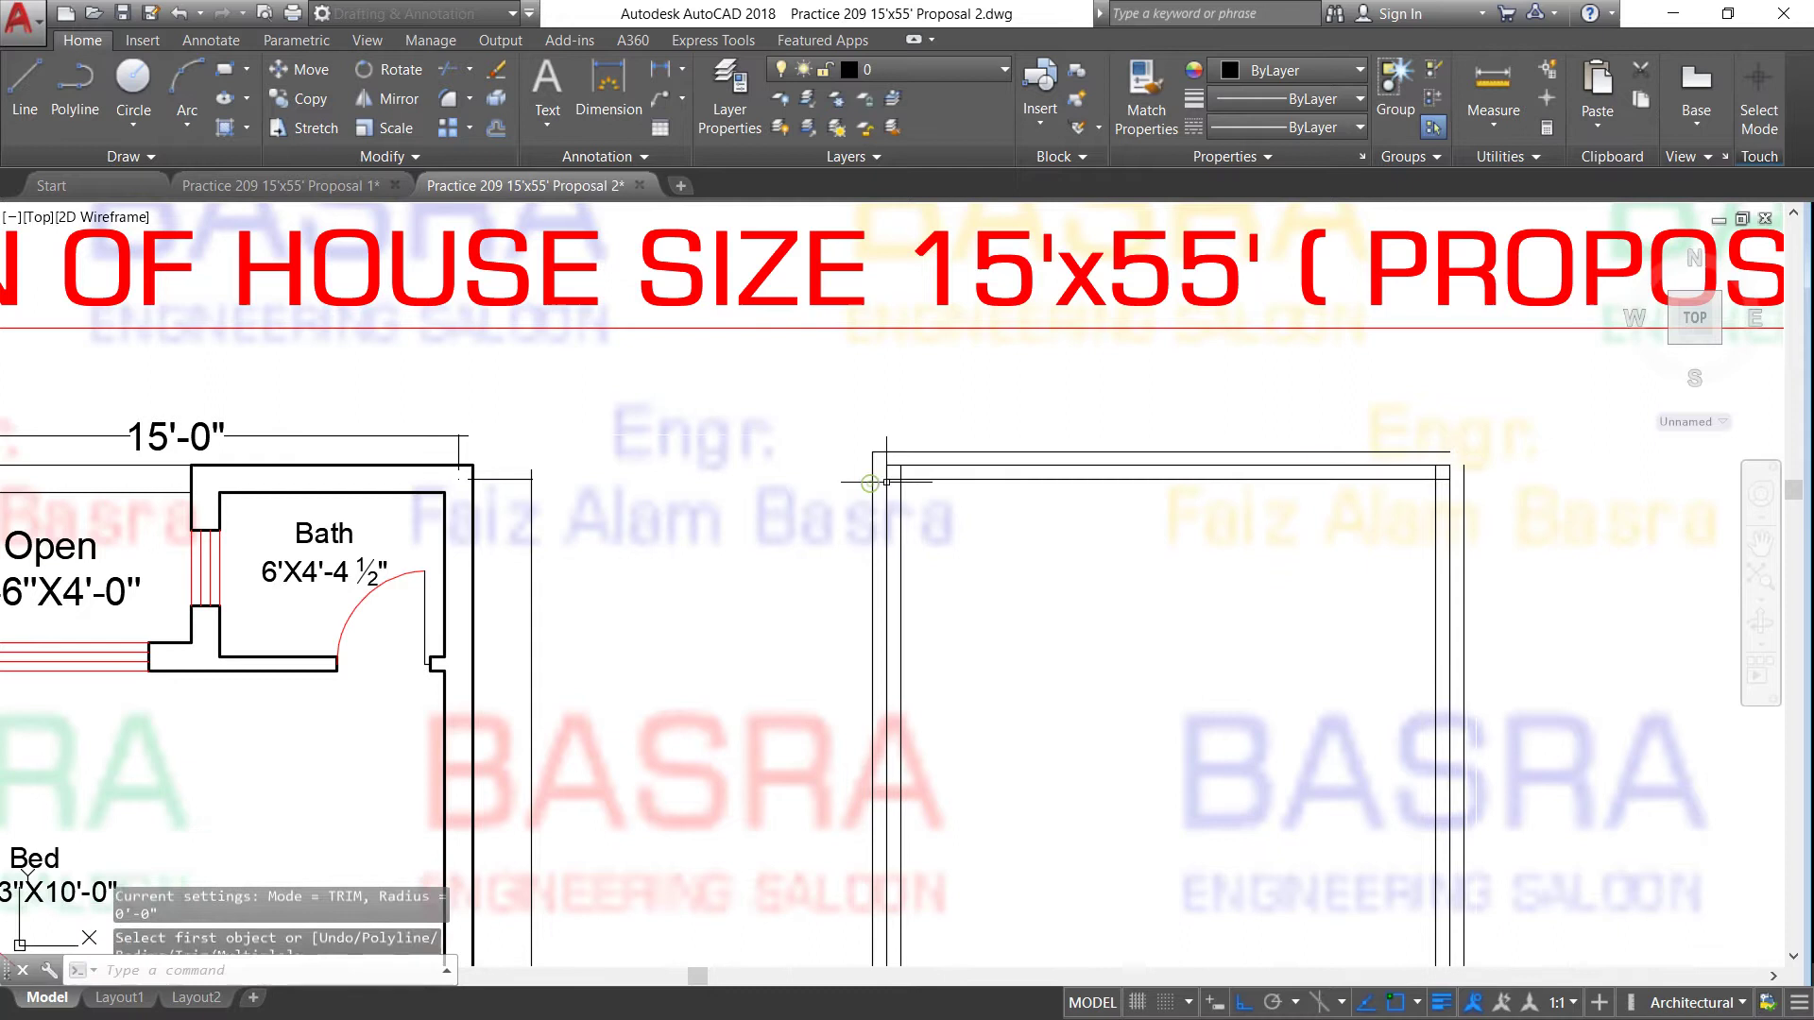
left_click(927, 479)
left_click(900, 501)
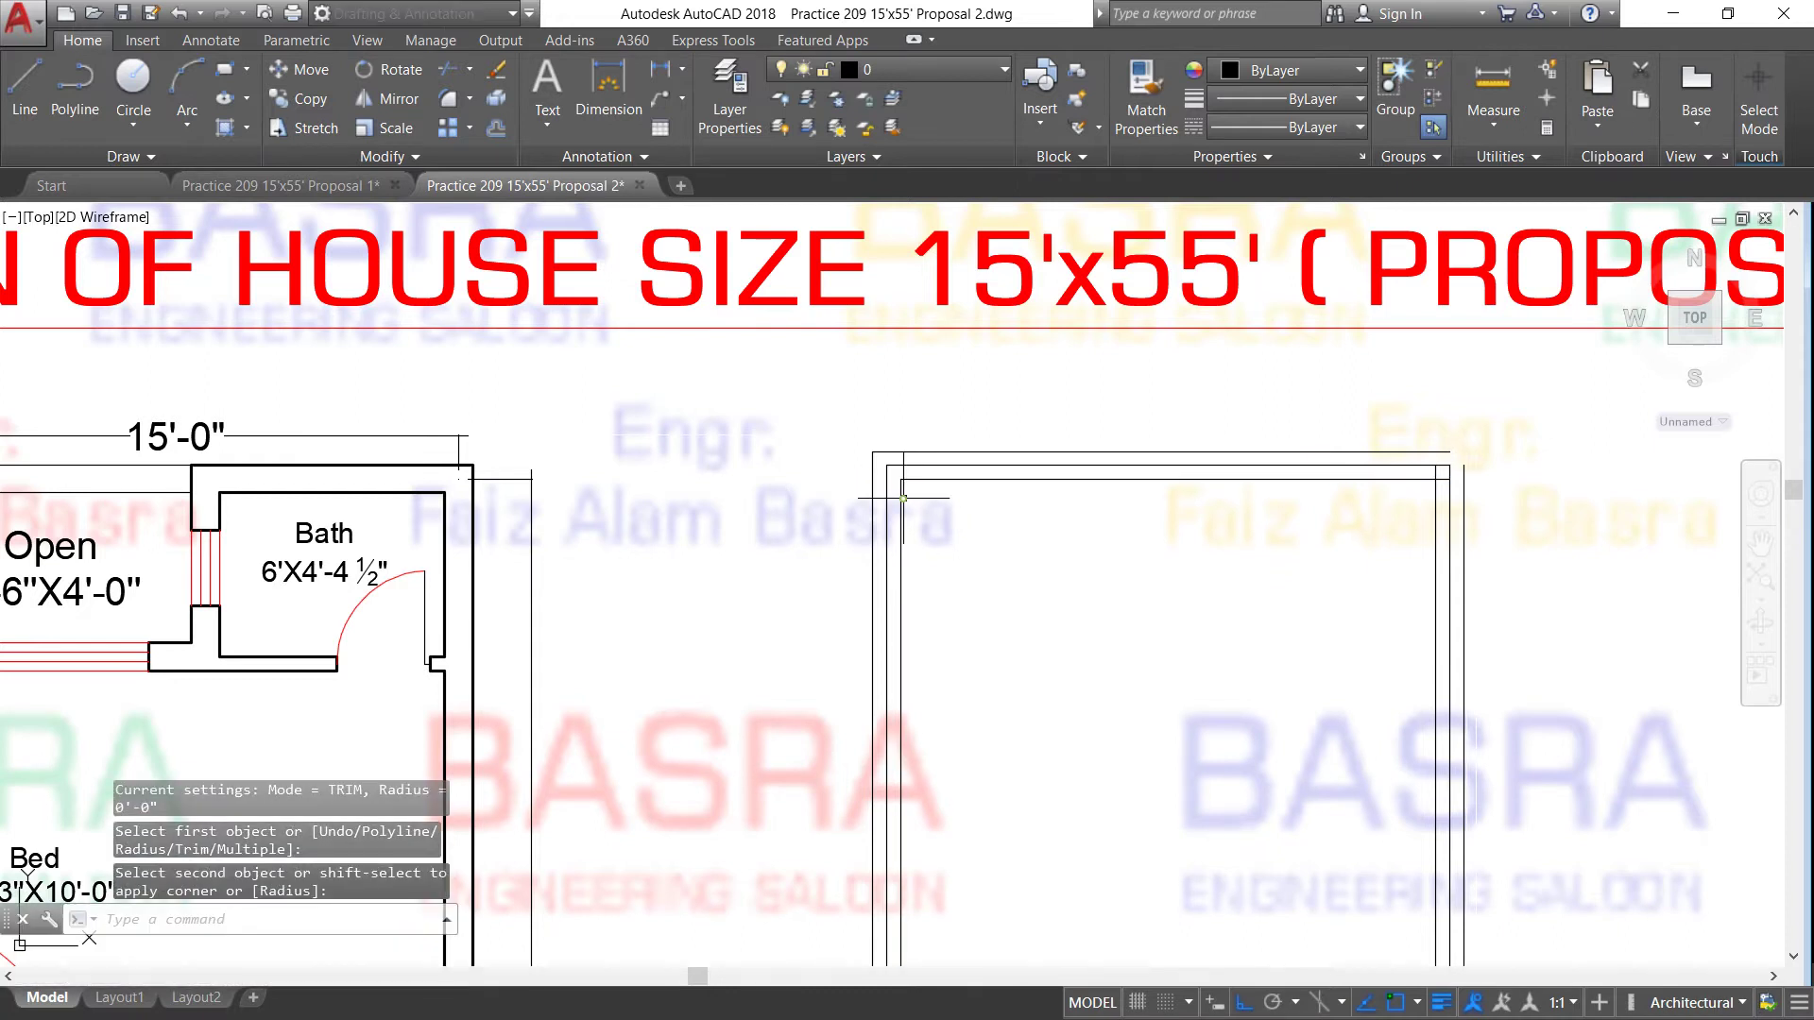
key("Return")
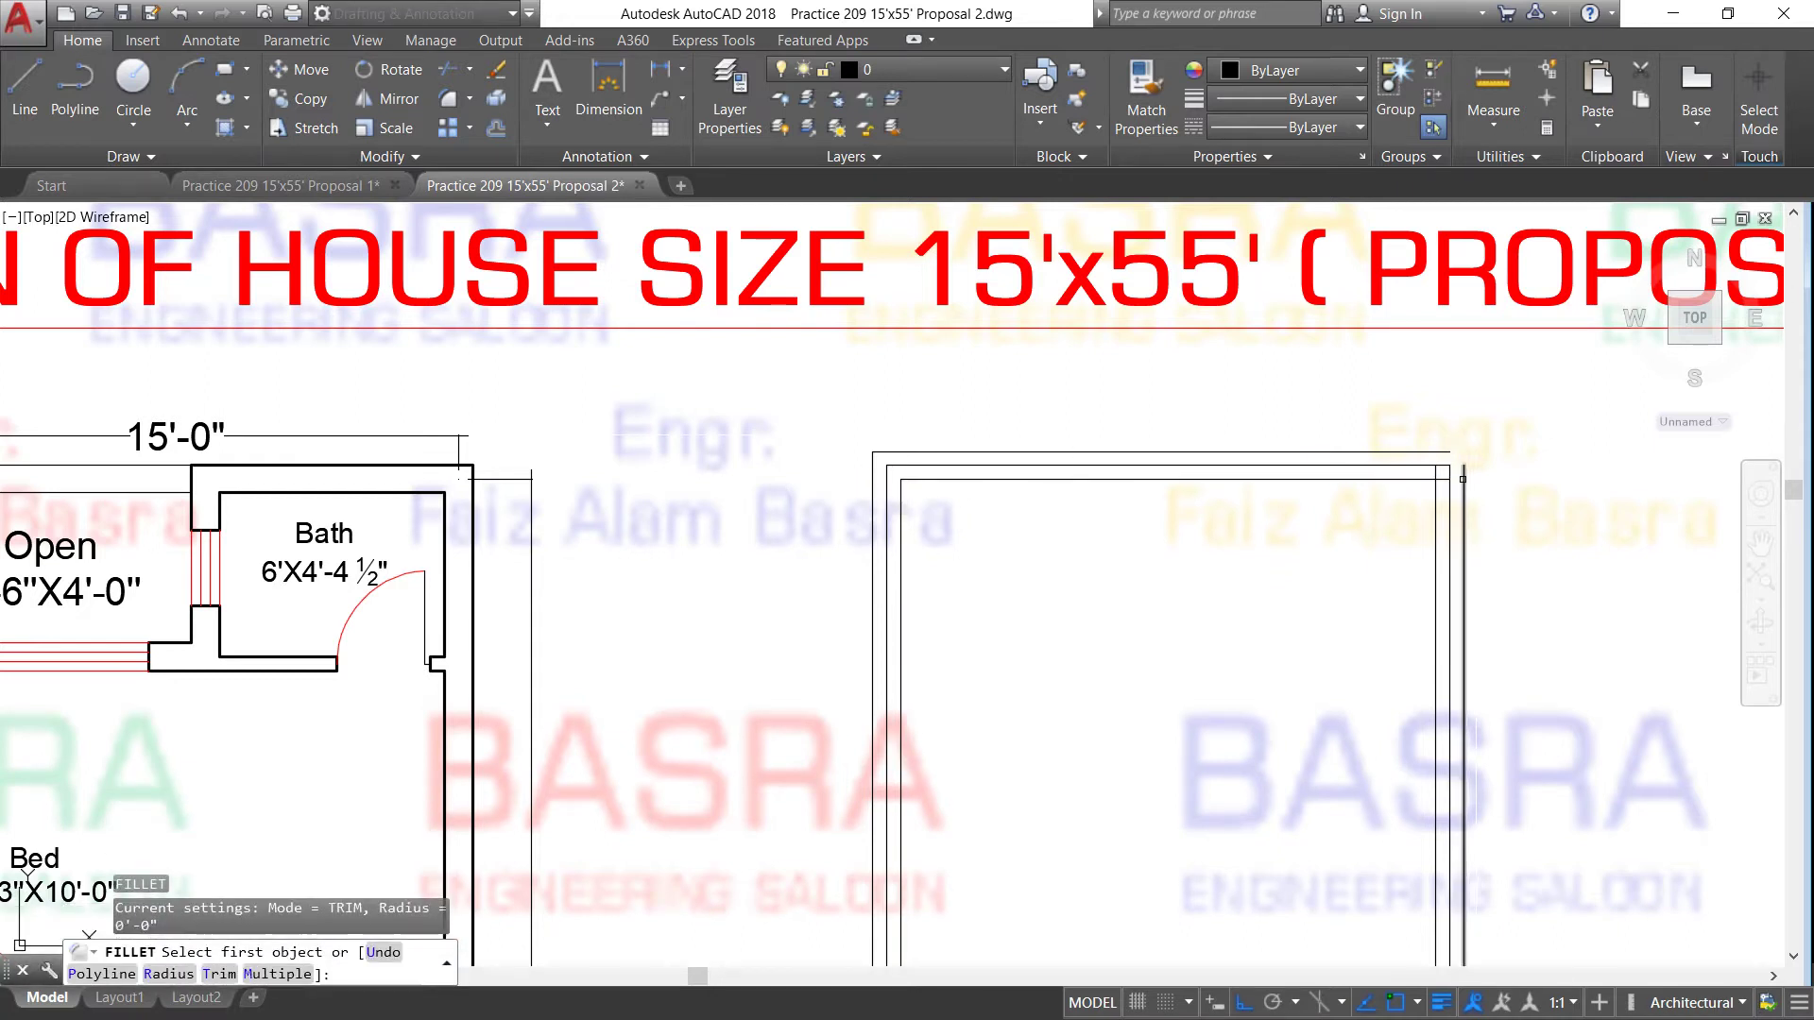
left_click(1461, 479)
left_click(1423, 455)
key("Return")
left_click(1425, 479)
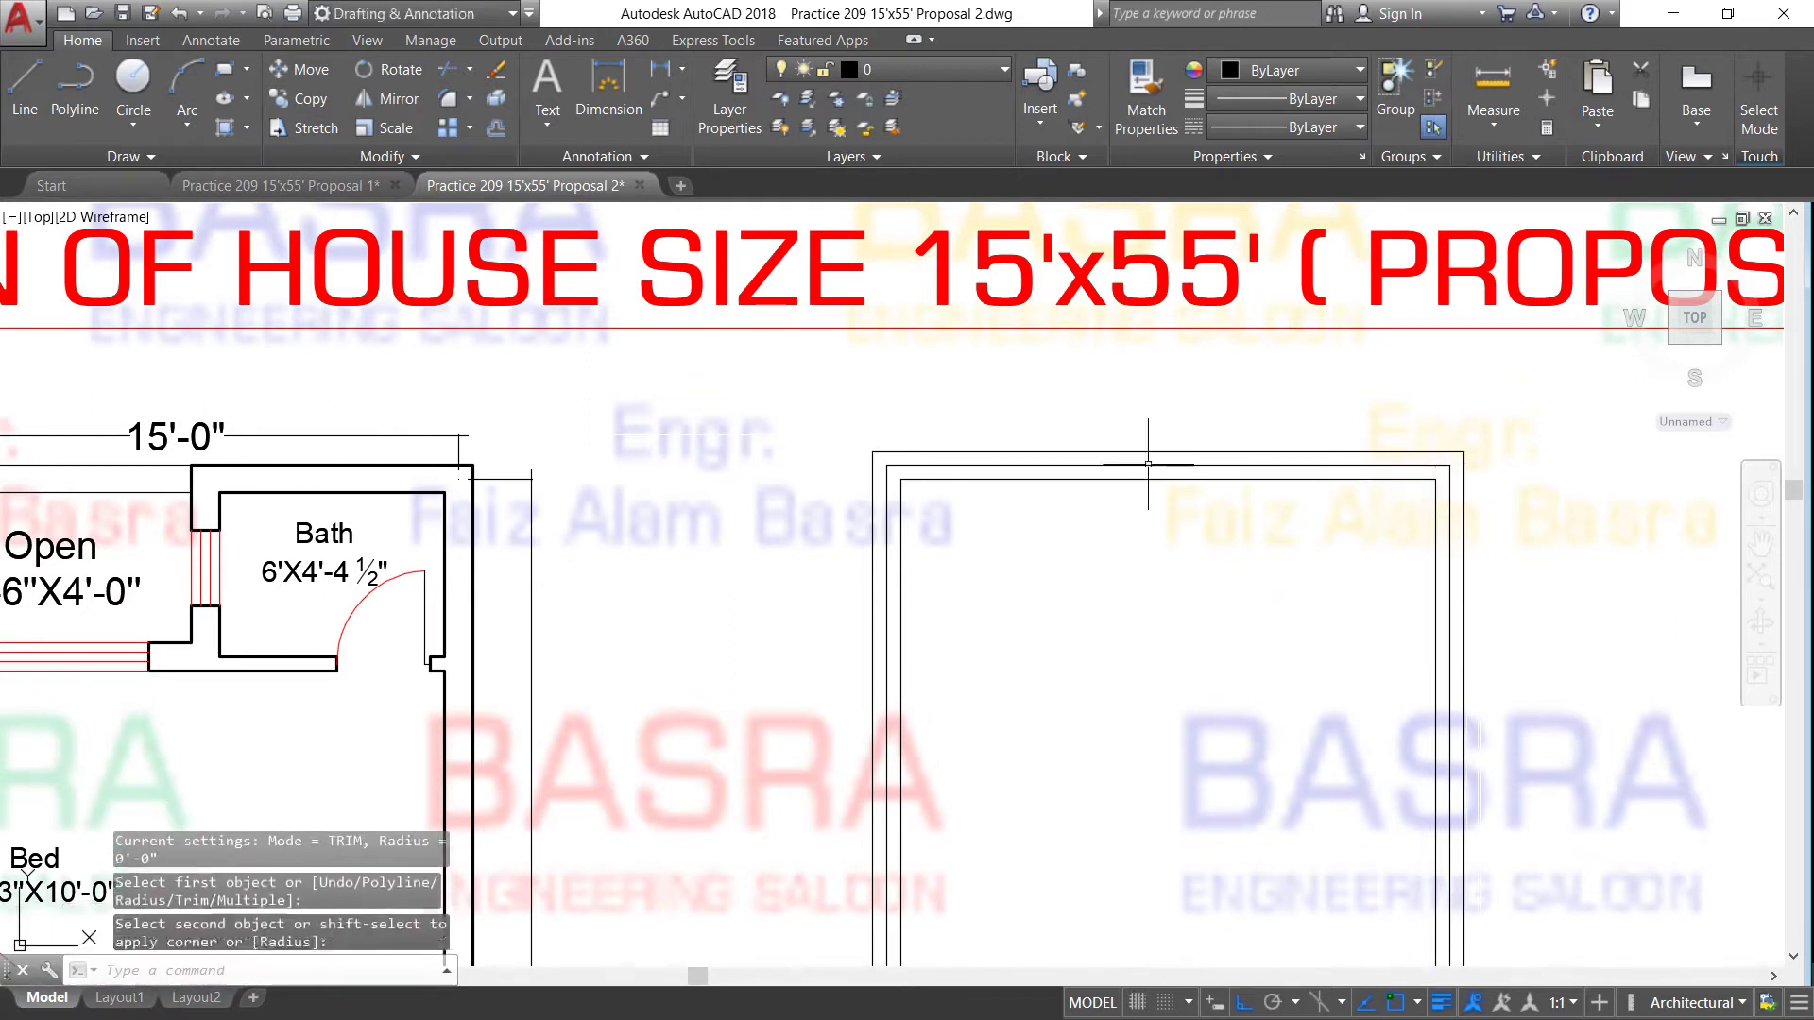
scroll(1061, 455, "down", 2)
scroll(1298, 480, "up", 2)
scroll(1005, 406, "up", 1)
scroll(961, 376, "down", 3)
scroll(961, 376, "down", 2)
scroll(961, 376, "down", 2)
scroll(968, 382, "down", 2)
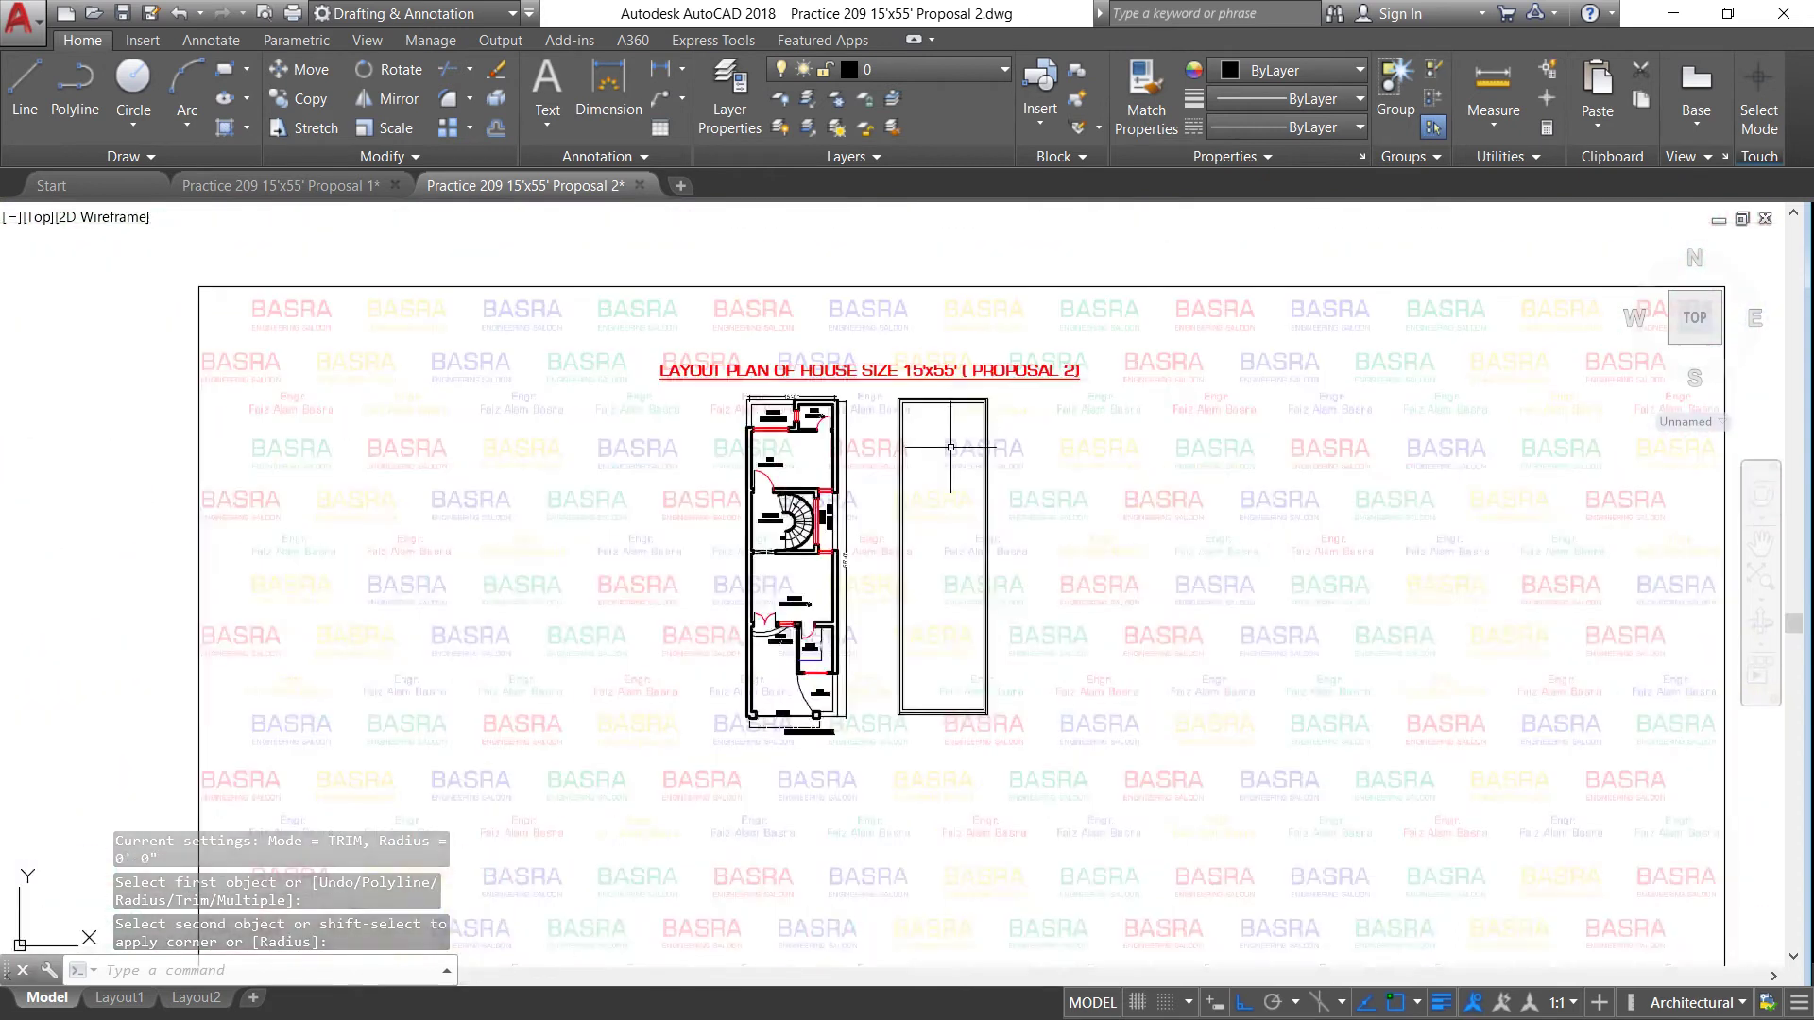
scroll(975, 392, "up", 1)
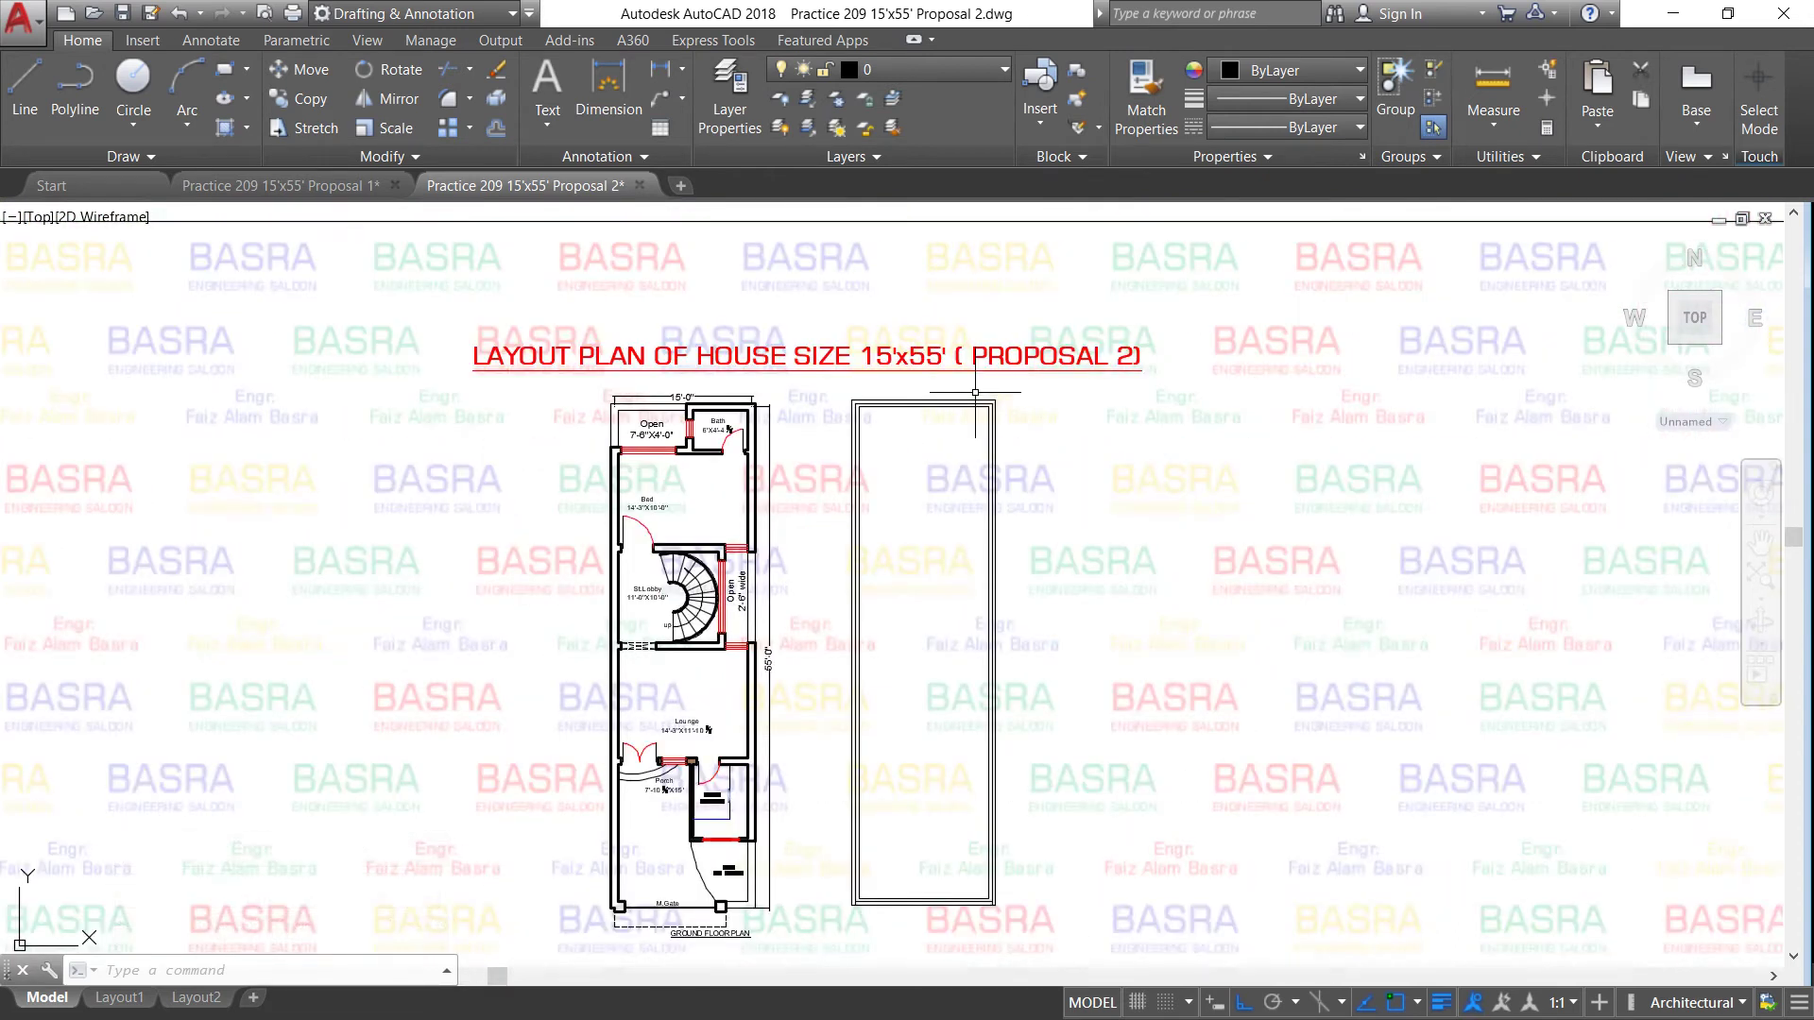
scroll(973, 395, "up", 2)
scroll(937, 419, "up", 4)
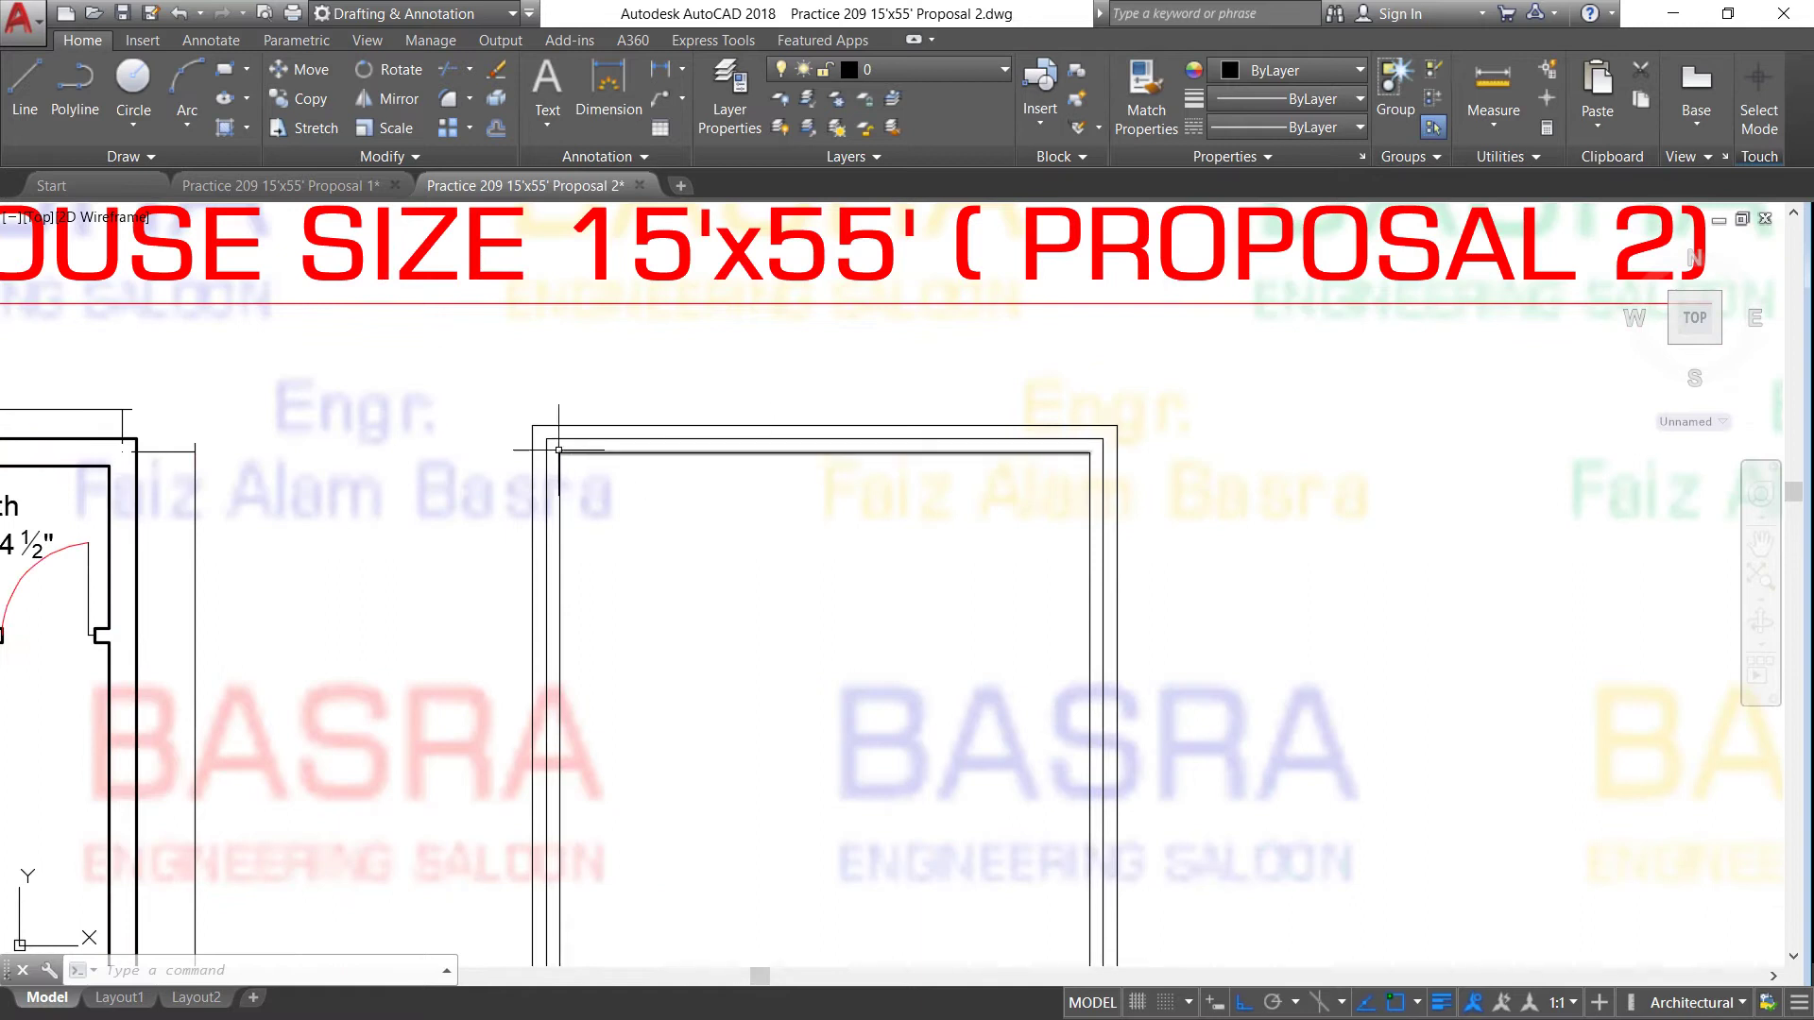
scroll(560, 452, "up", 2)
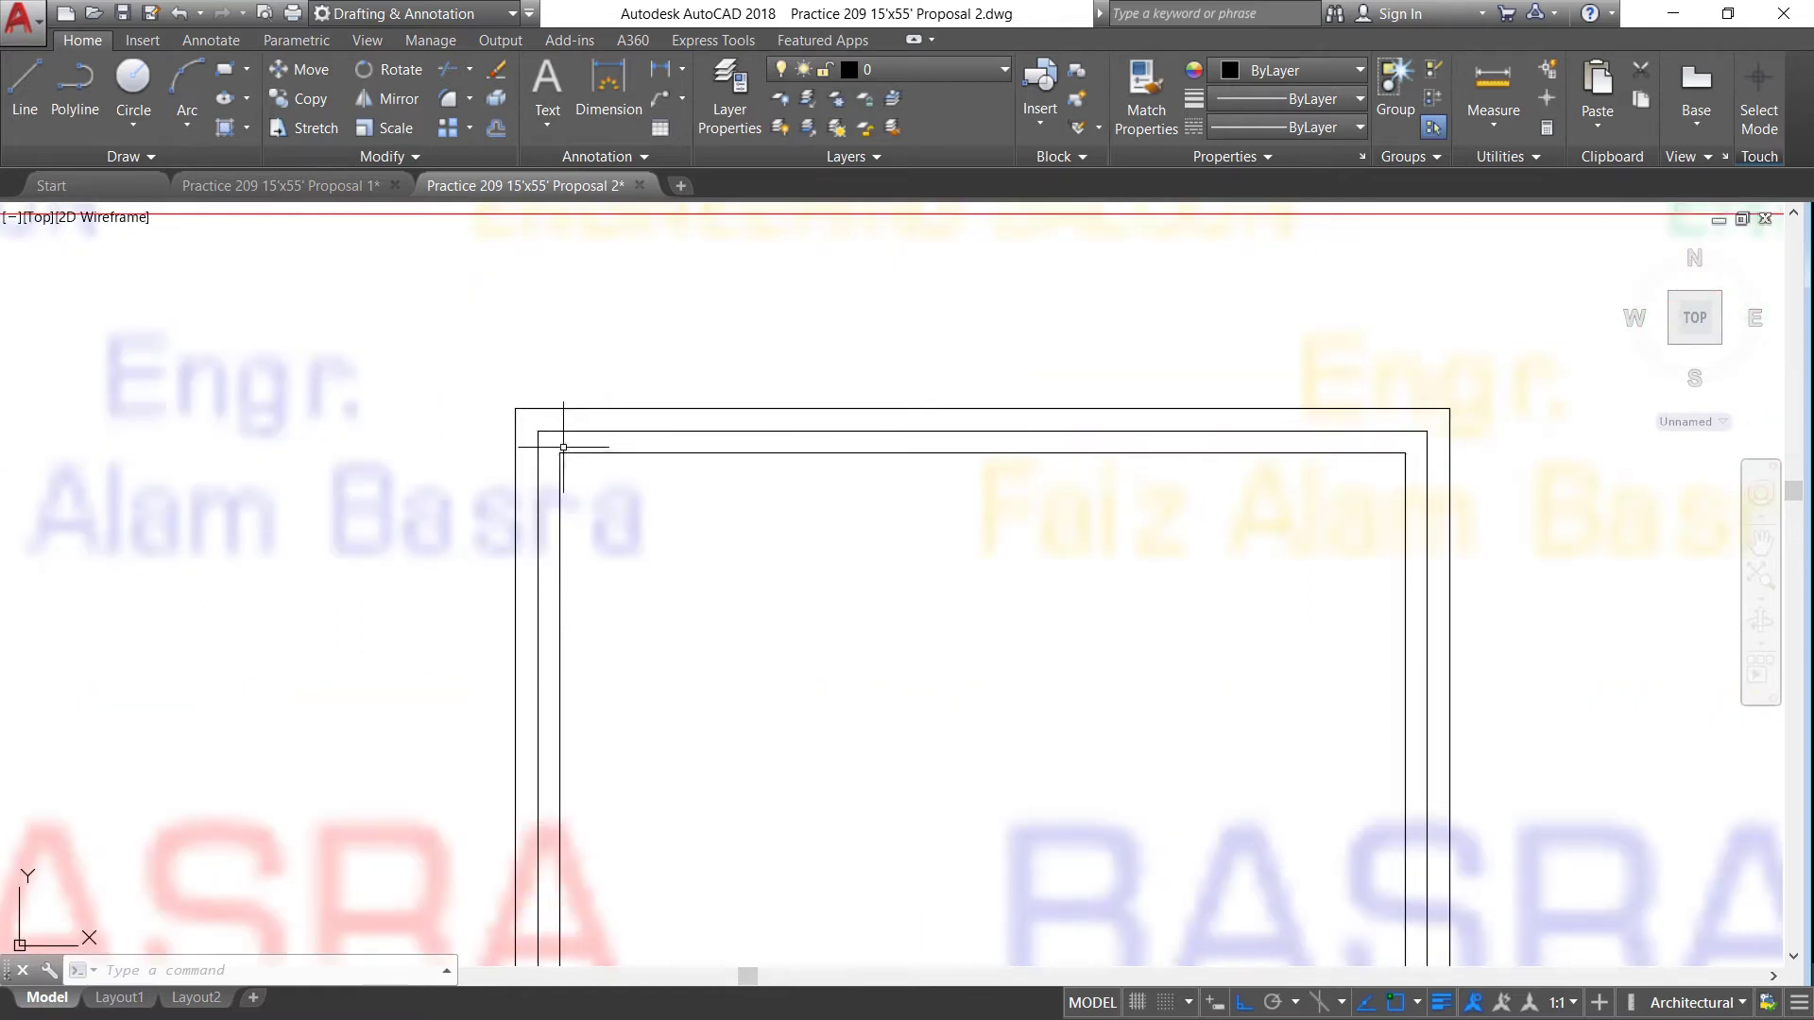
Give the middle top line of the rectangle the HIDDEN linetype.
left_click(1192, 431)
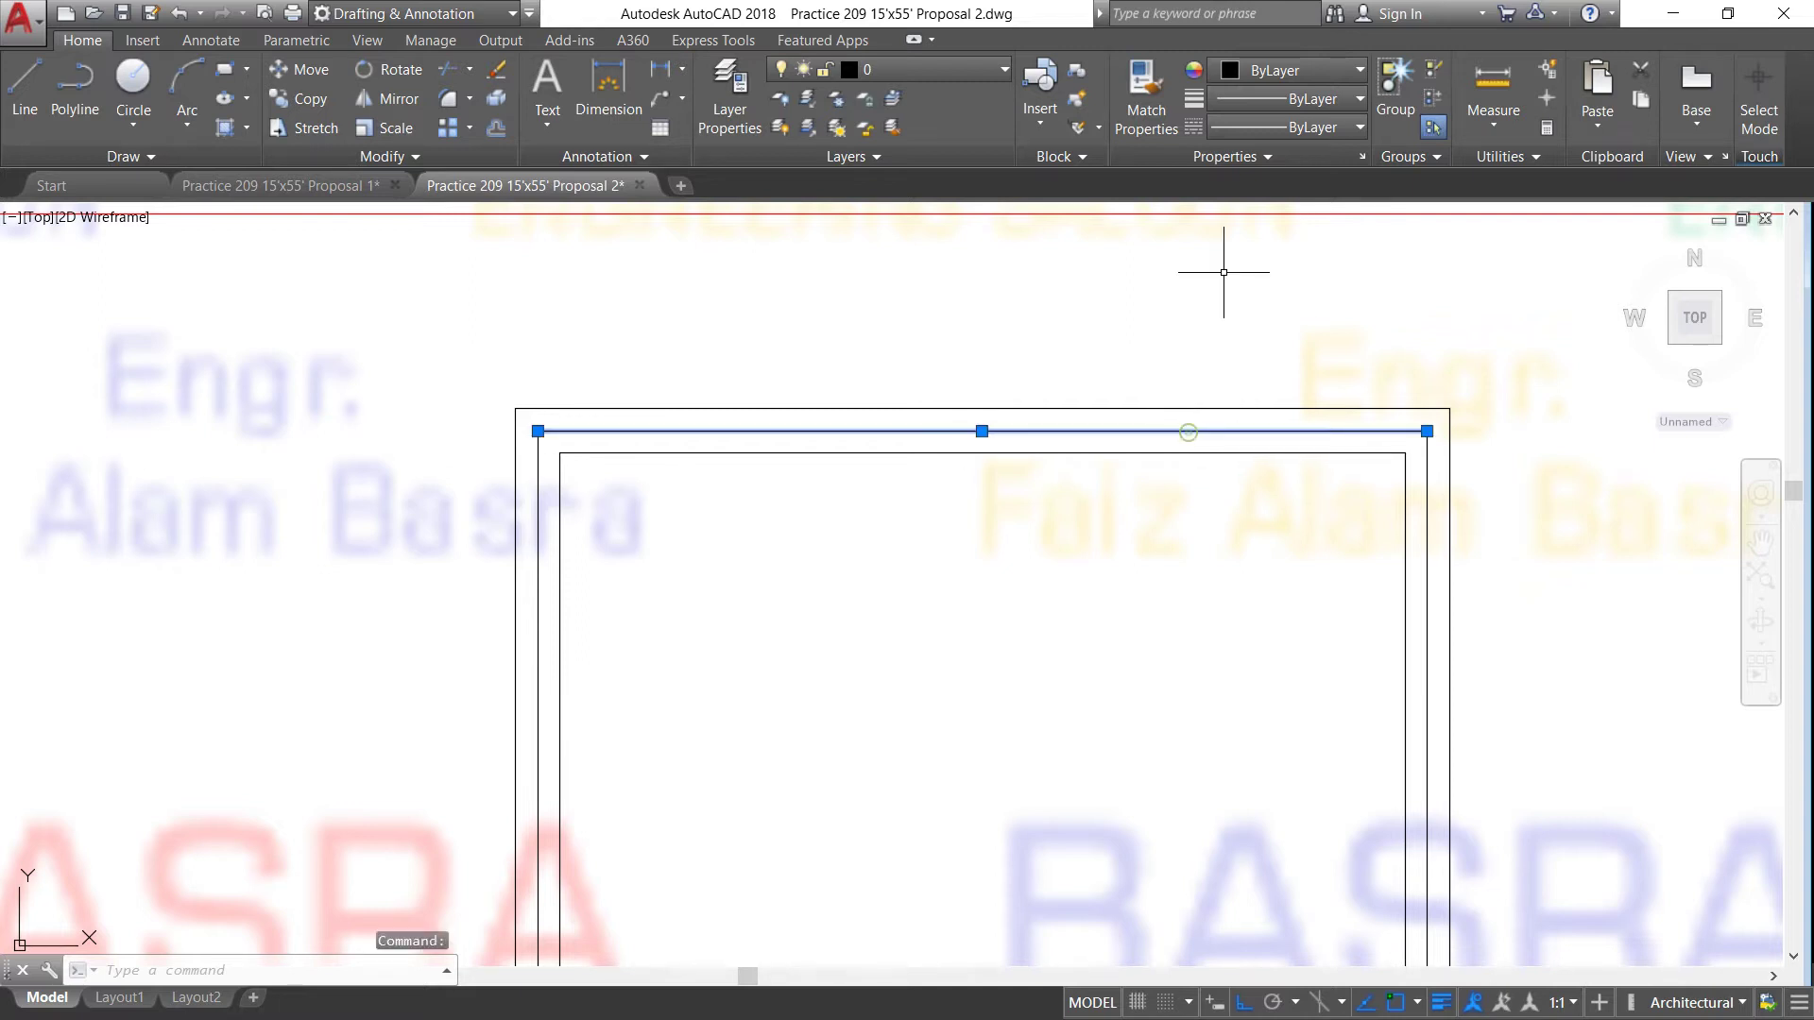
left_click(1359, 99)
left_click(1361, 99)
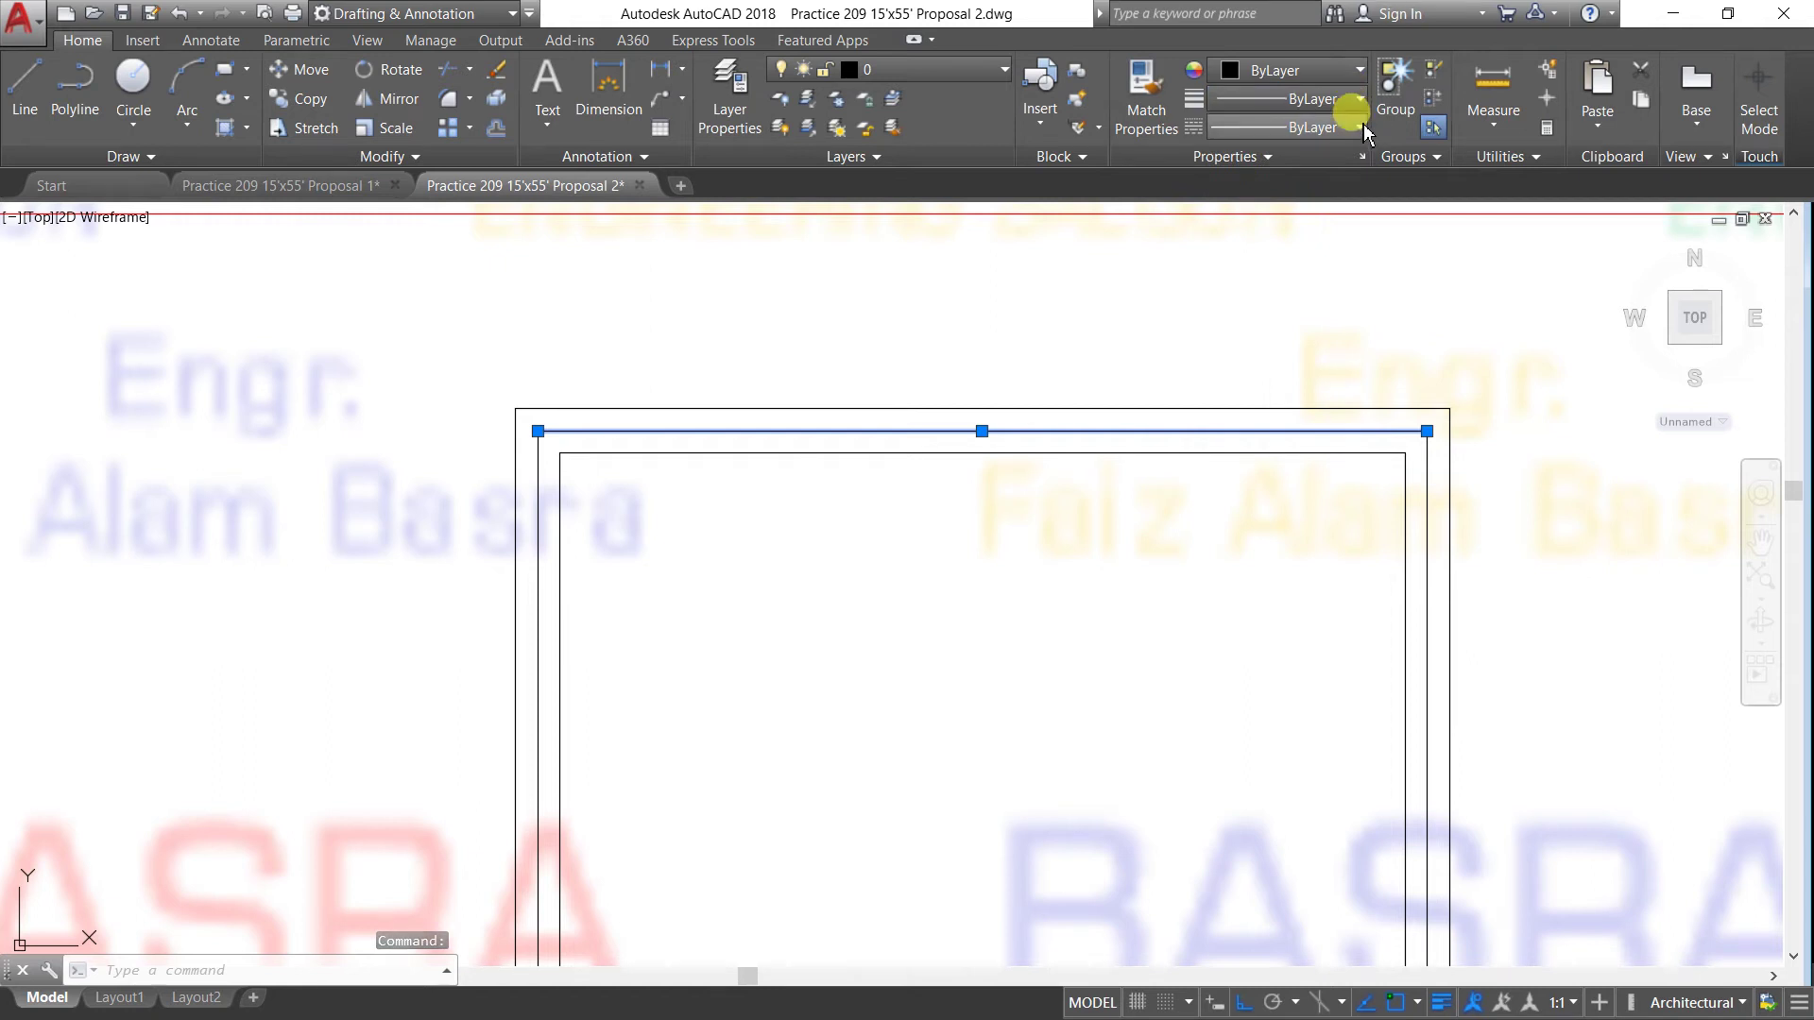
left_click(1358, 127)
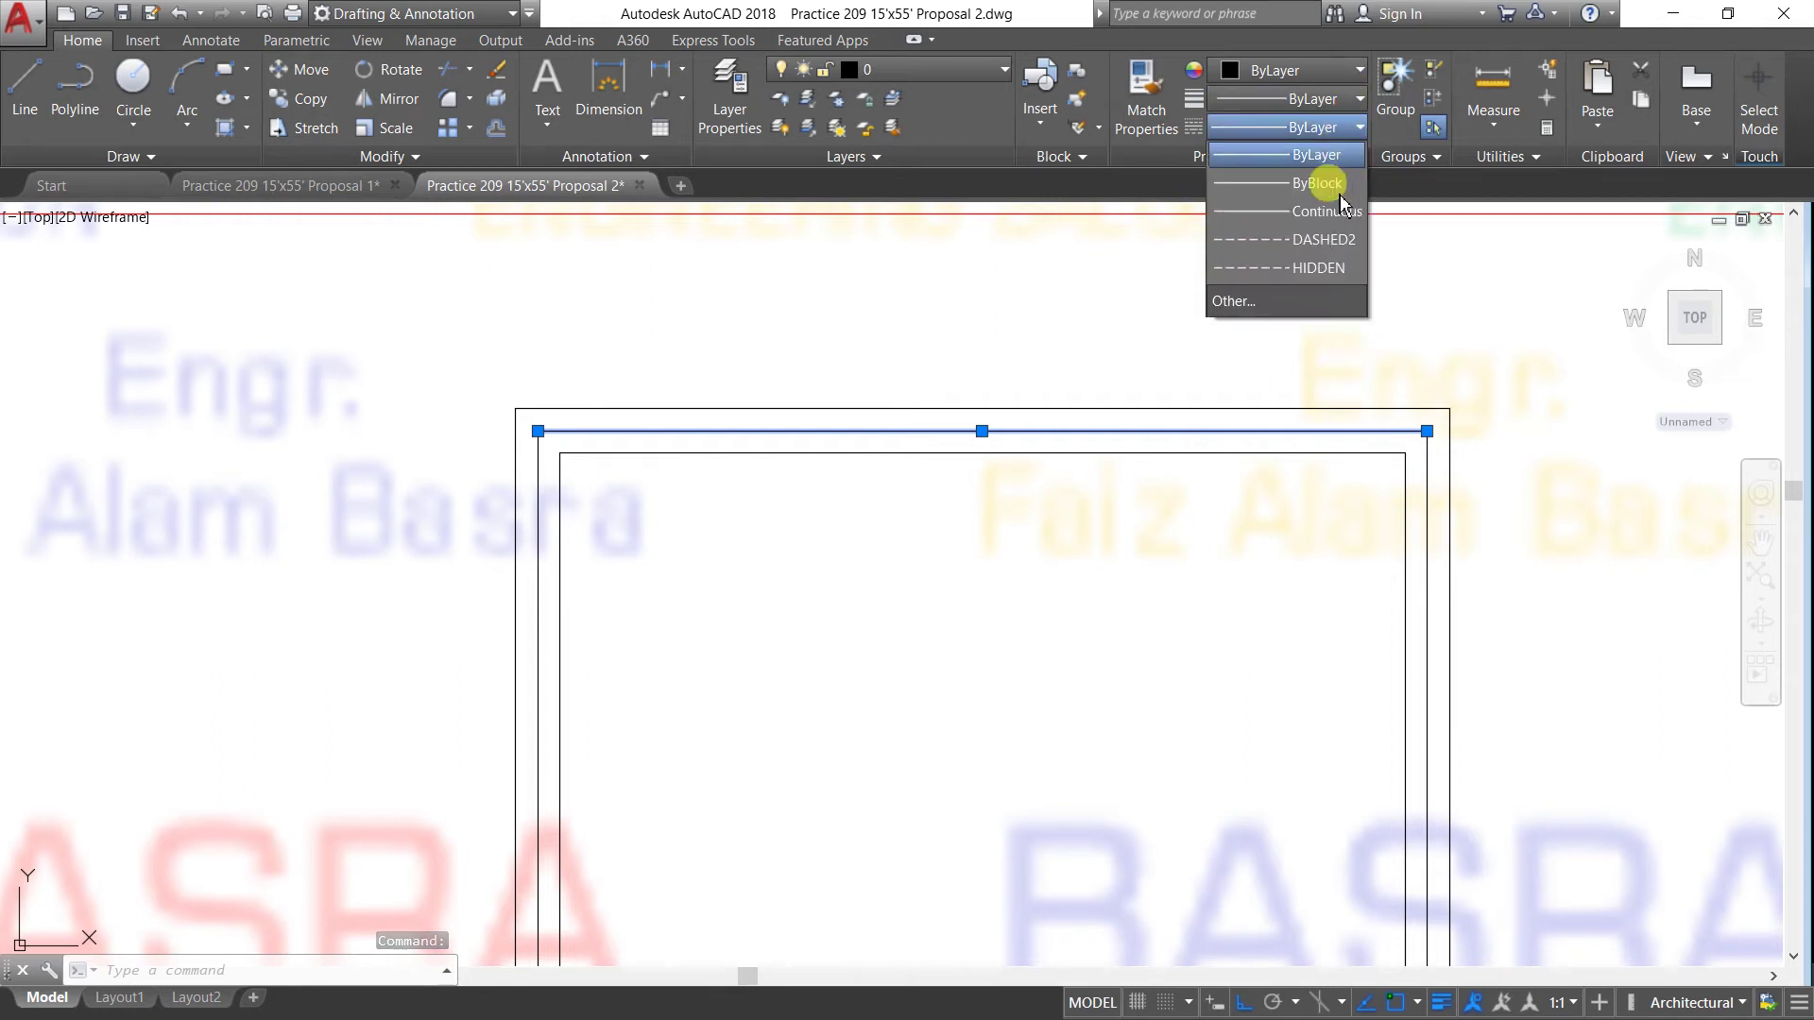
left_click(1269, 268)
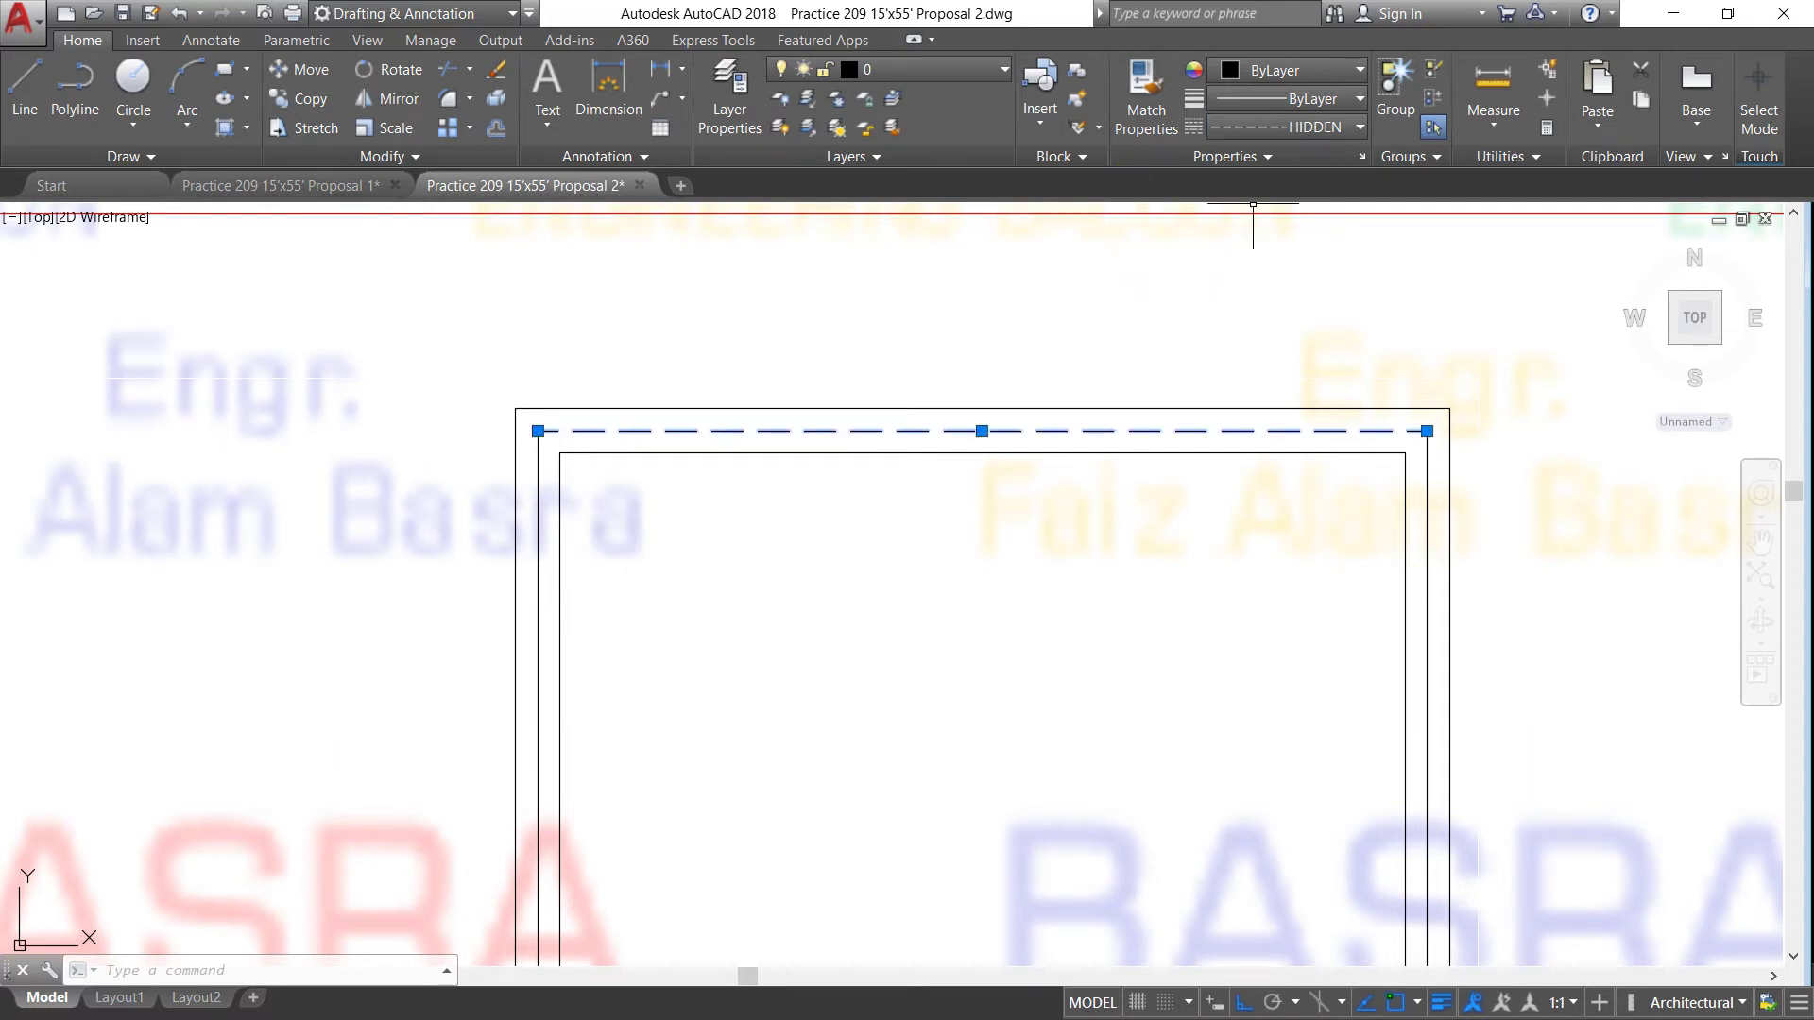
key("Escape")
Match the left wall line's properties to the dashed top line so it turns dashed.
left_click(1148, 90)
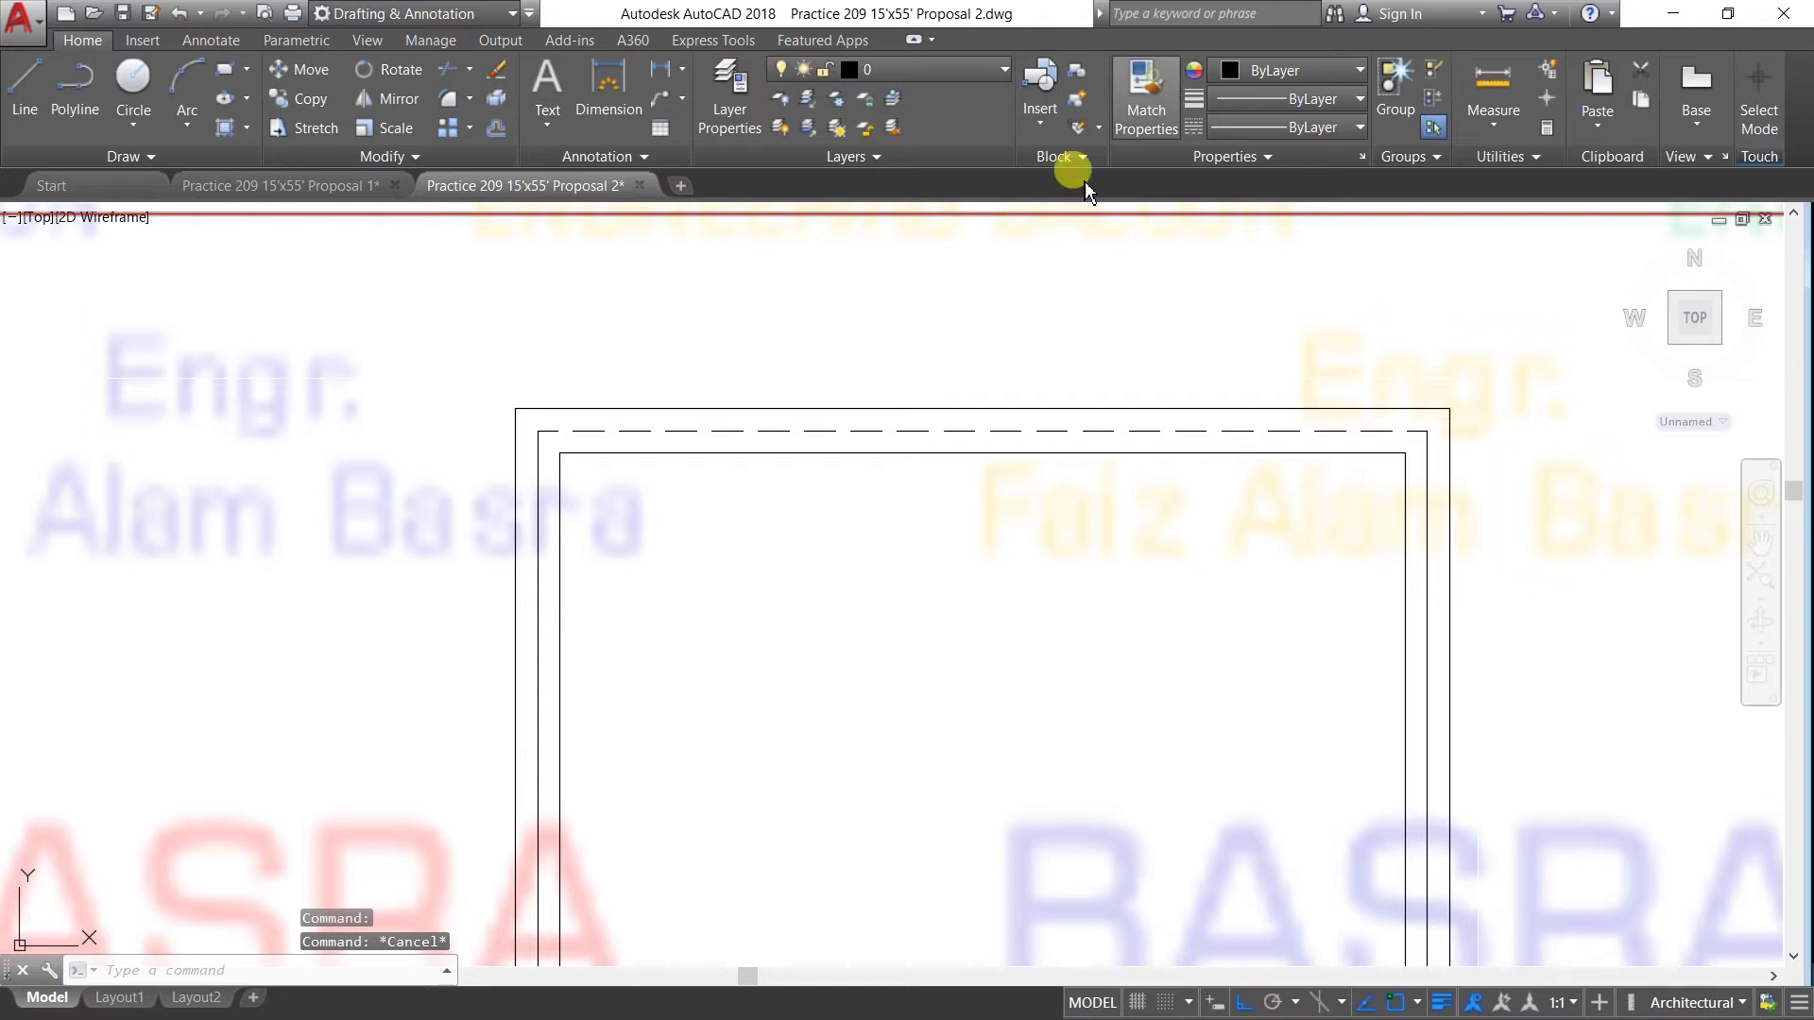
left_click(638, 430)
left_click(542, 456)
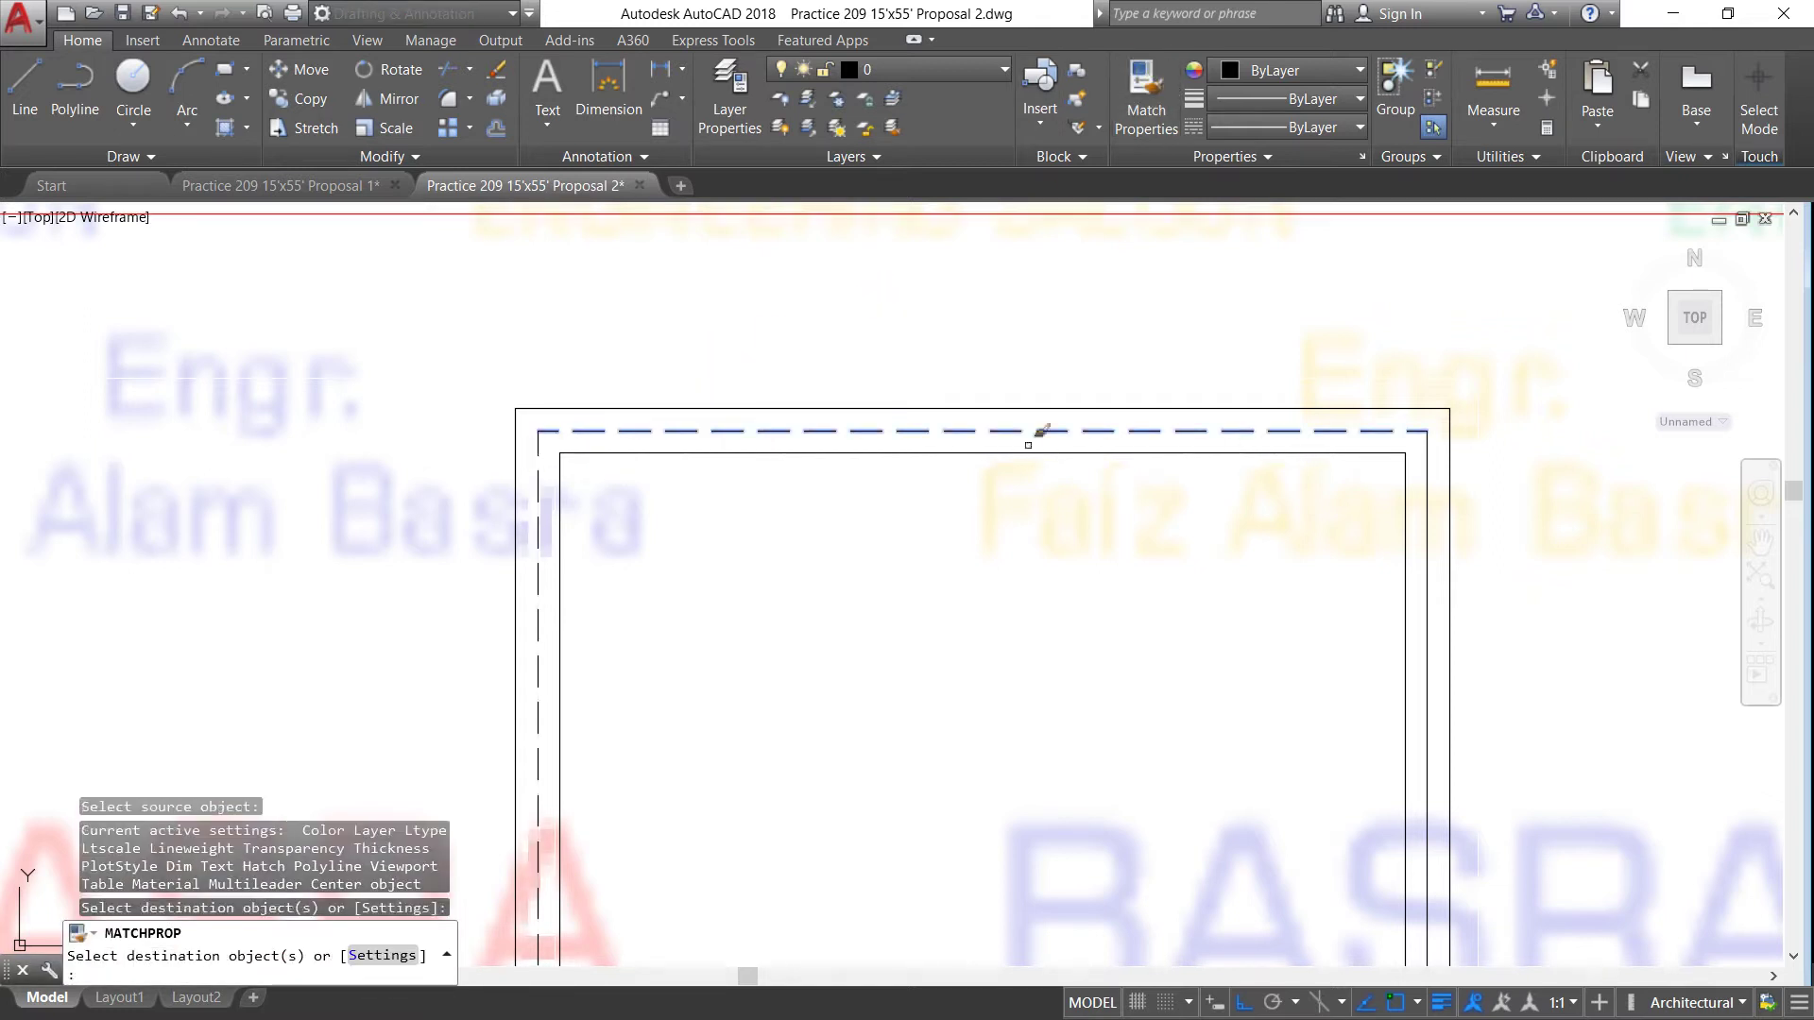
right_click(1140, 375)
left_click(1160, 386)
scroll(840, 350, "down", 4)
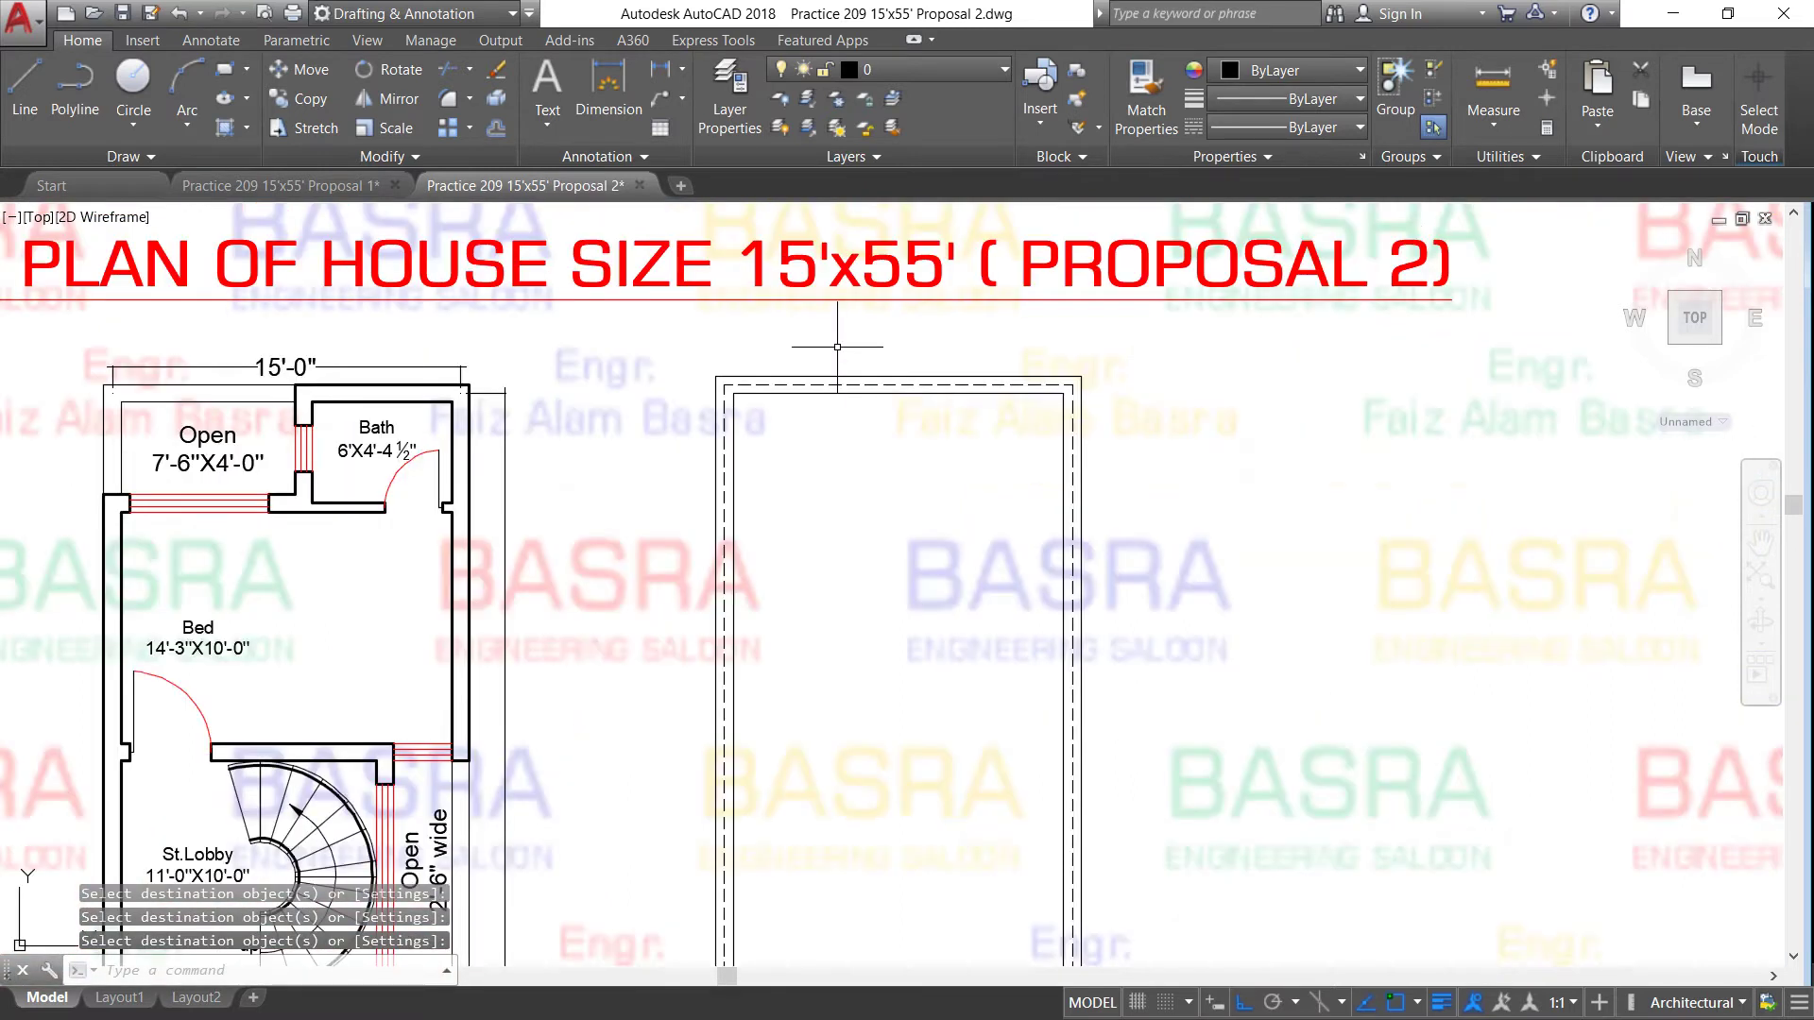
scroll(837, 346, "down", 5)
scroll(840, 421, "up", 2)
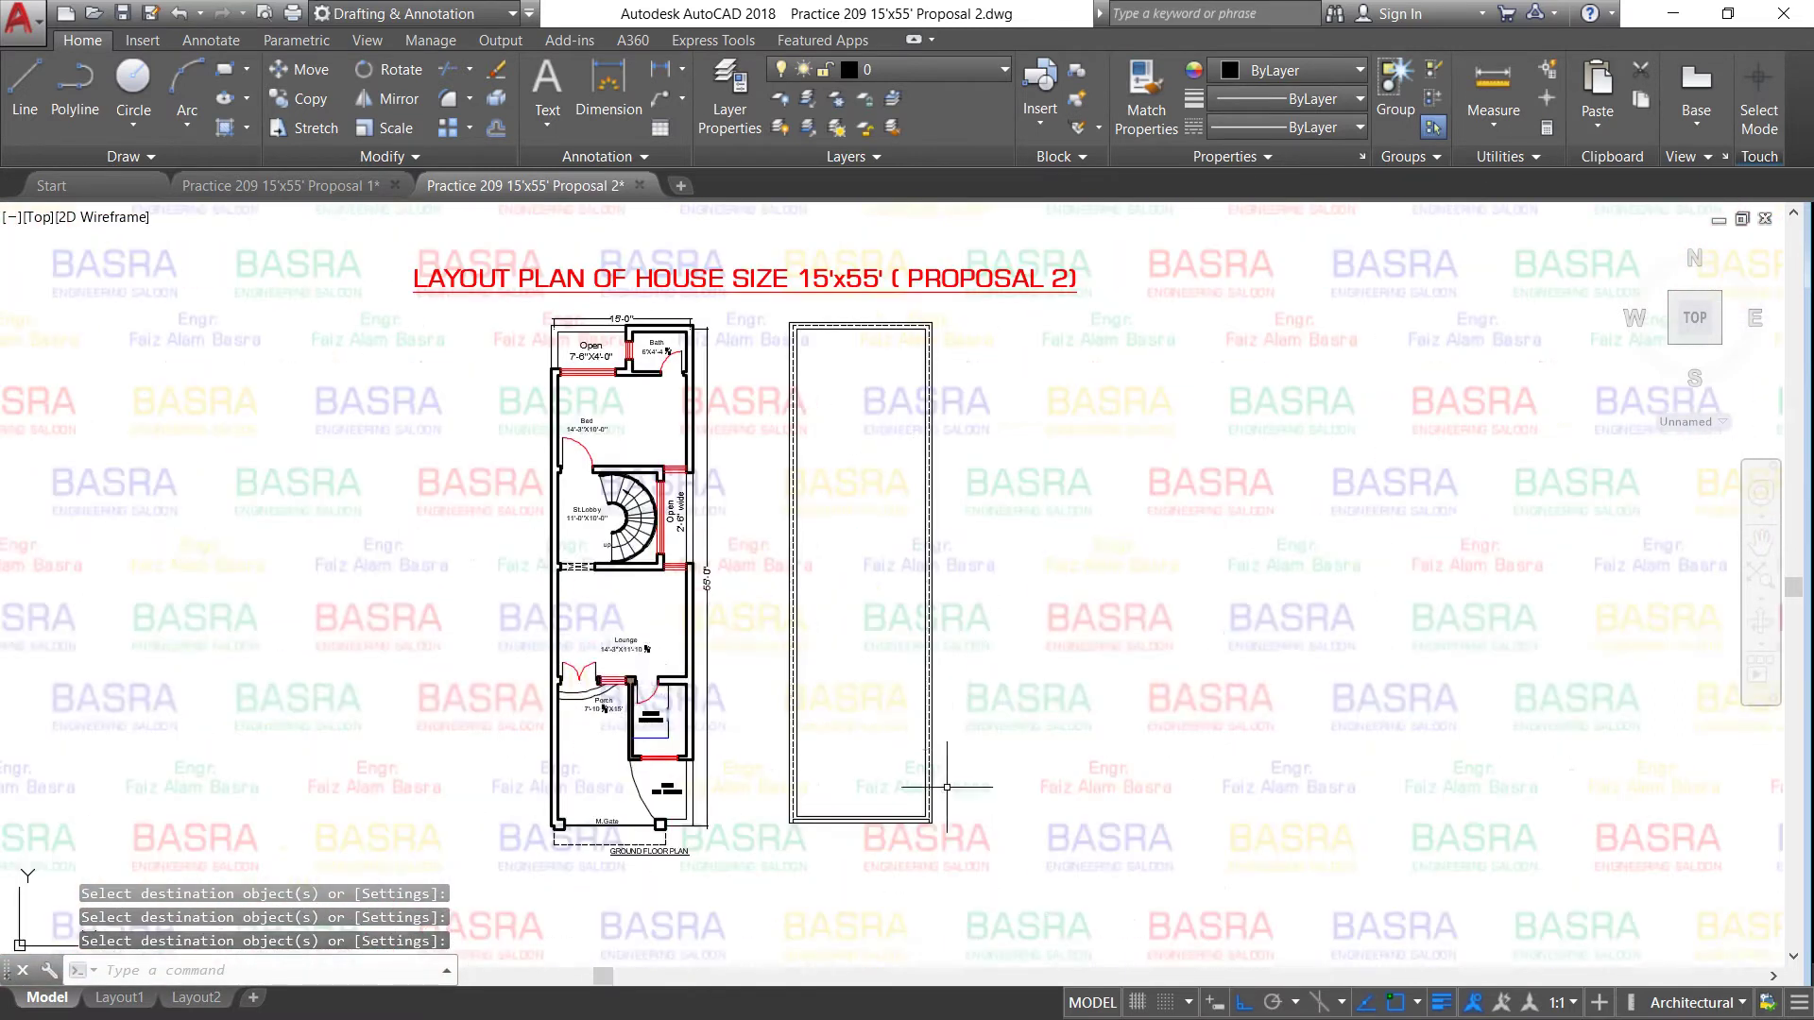
scroll(919, 823, "up", 2)
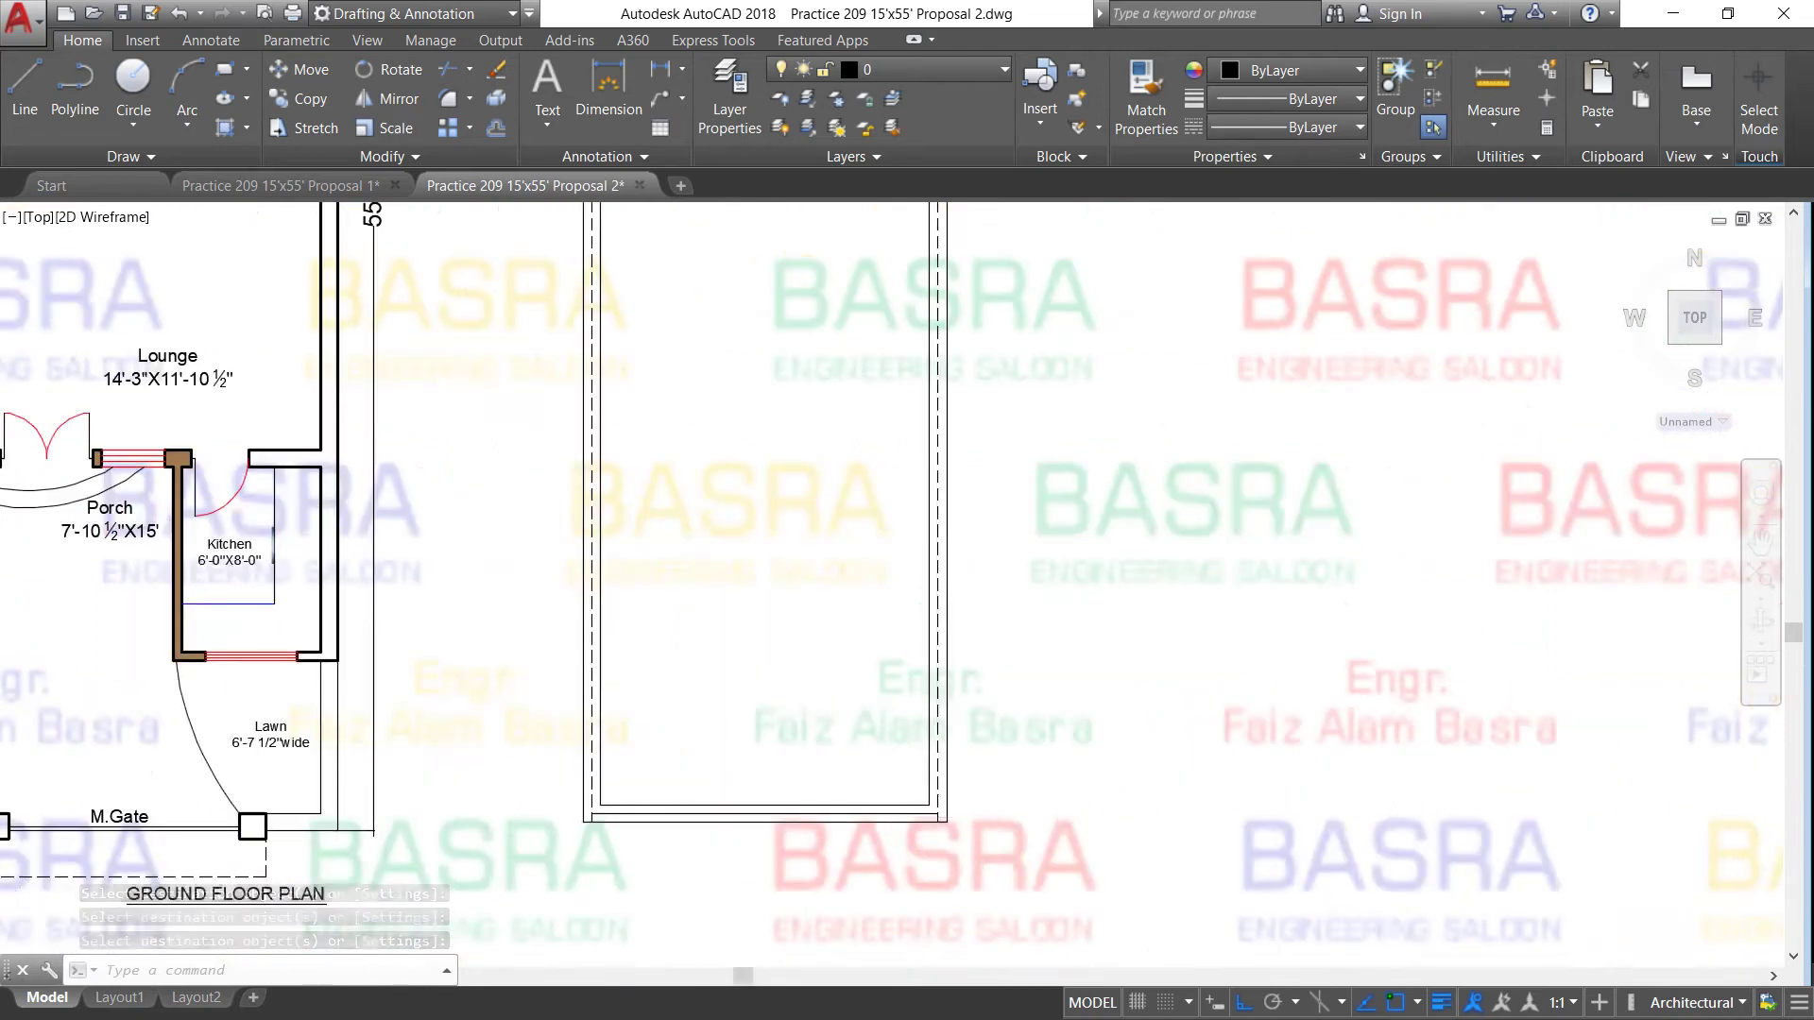
scroll(884, 820, "down", 3)
scroll(828, 338, "up", 4)
scroll(769, 324, "up", 1)
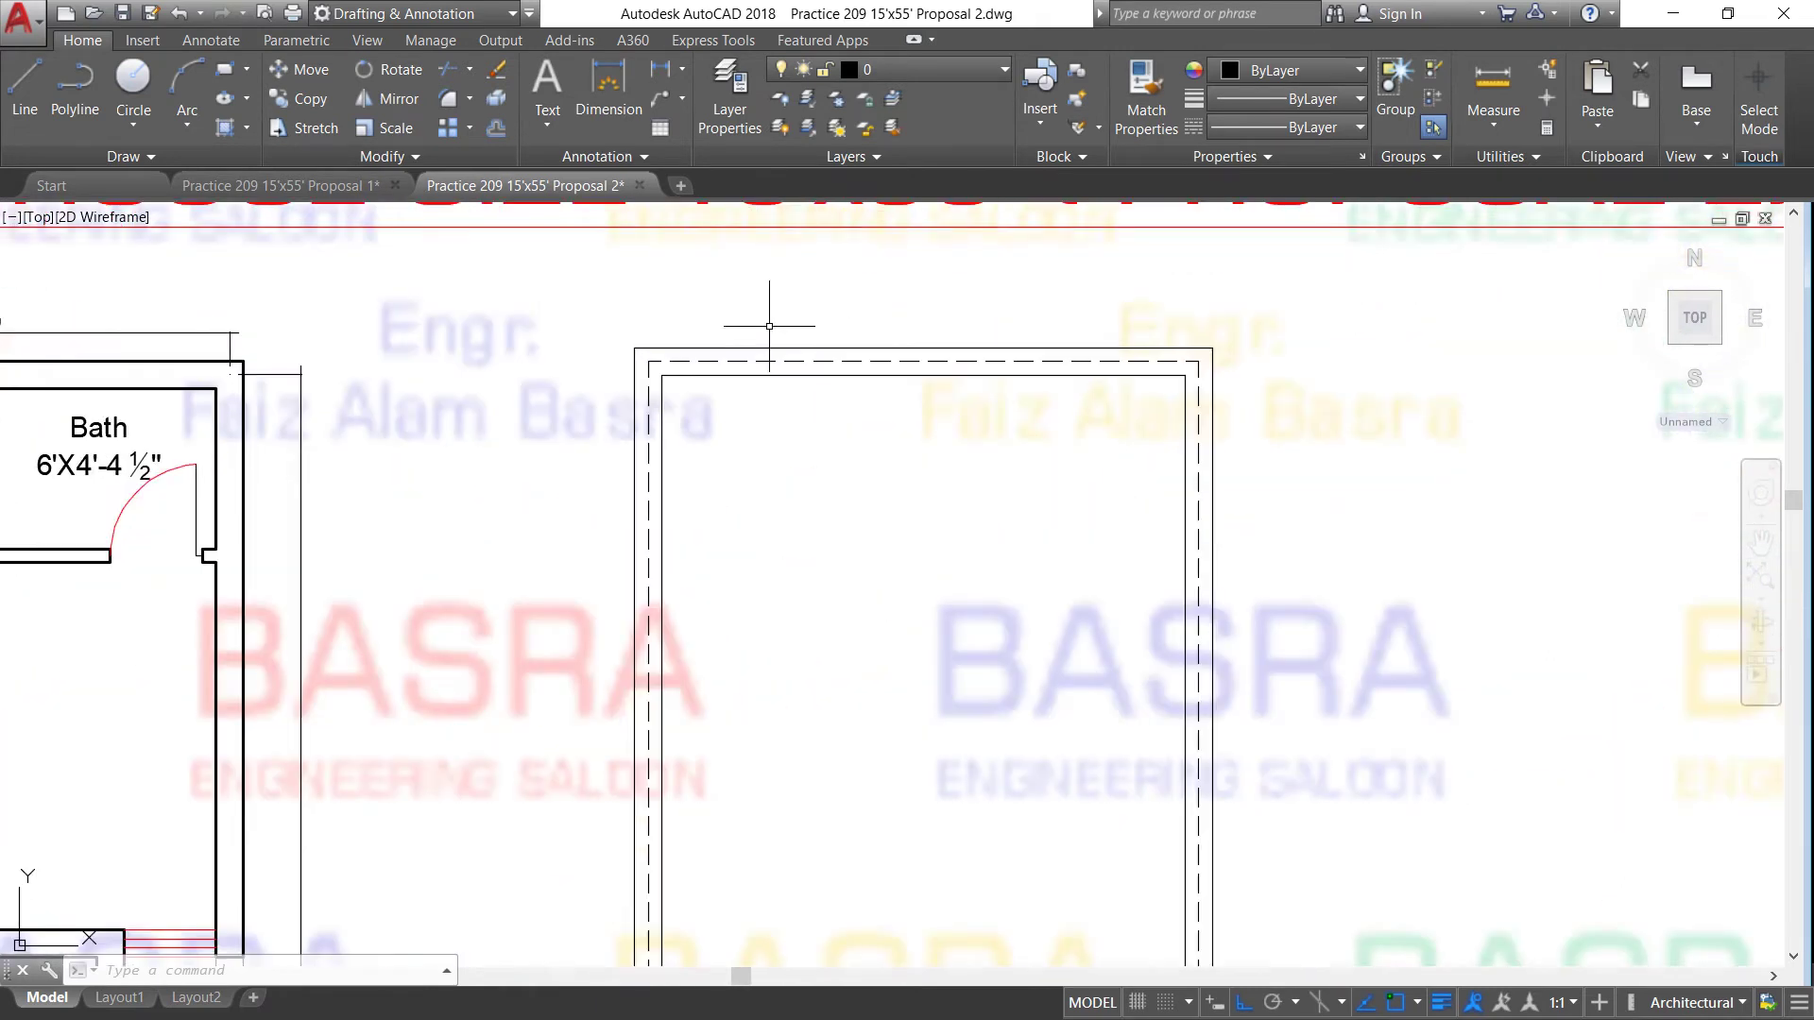
scroll(728, 237, "up", 2)
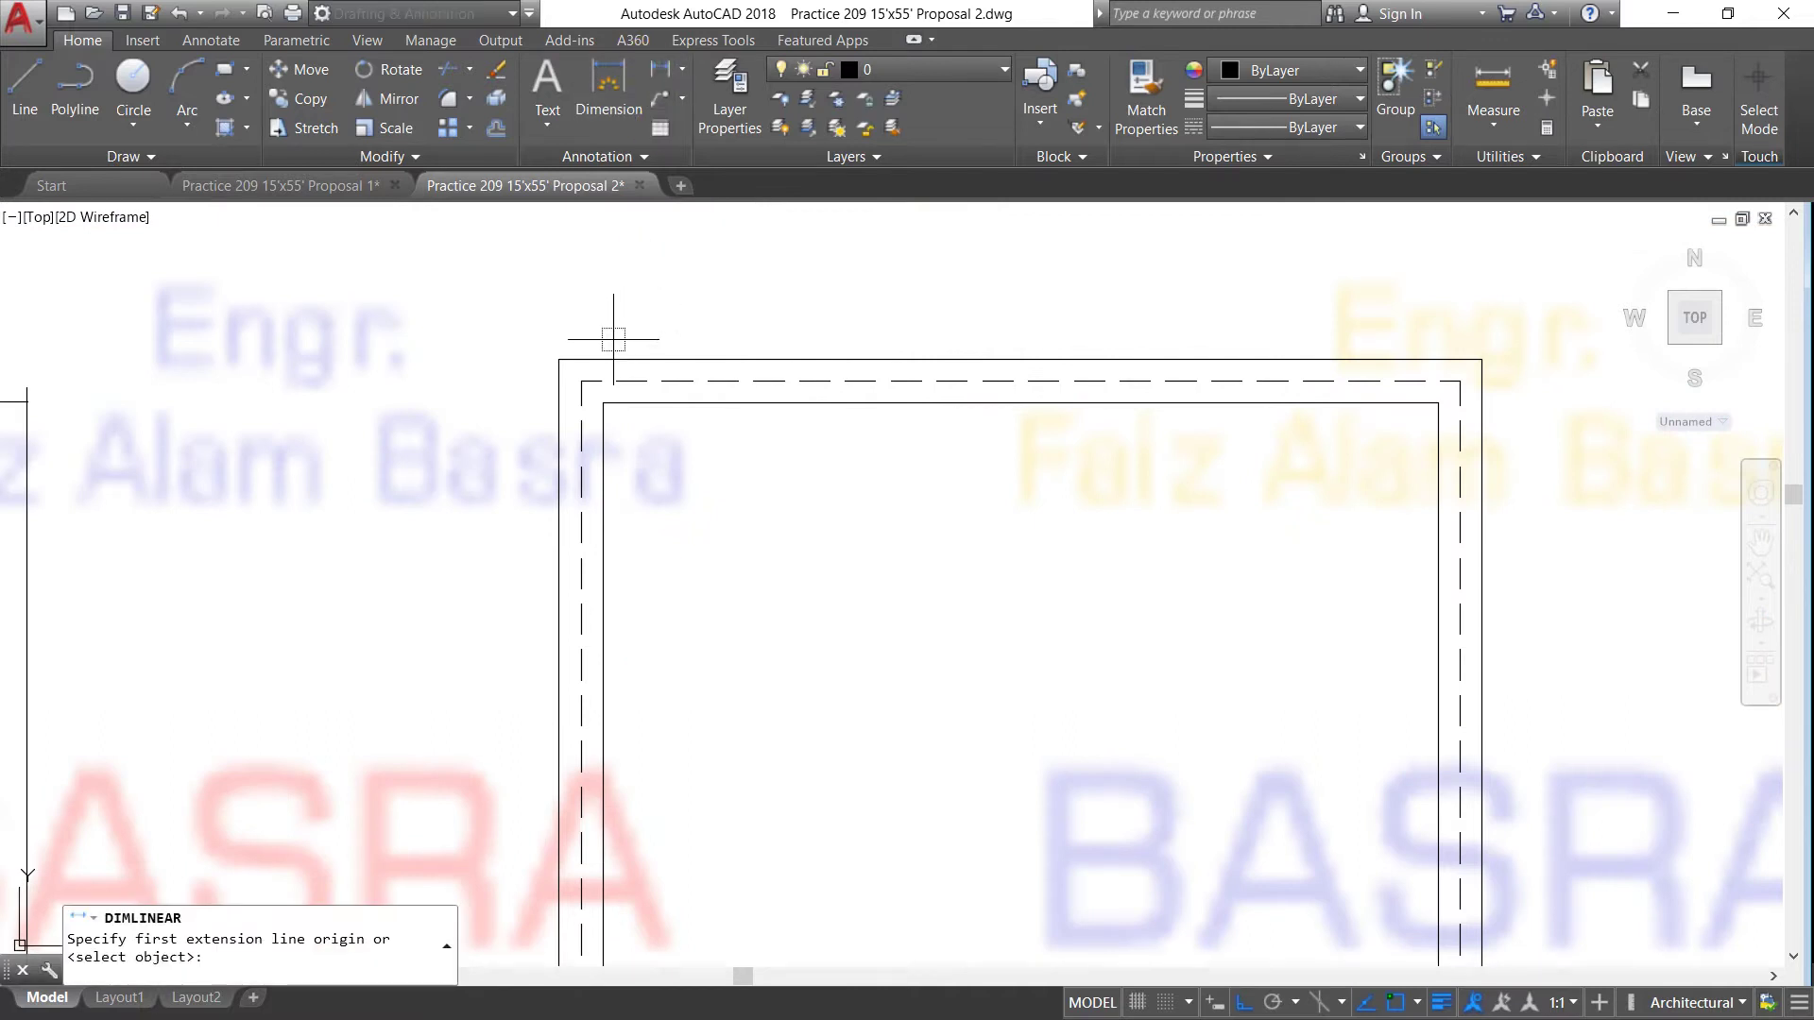
Dimension the dashed top line 15'-0" above the outline and the right line 55'-0" beside it.
key("Return")
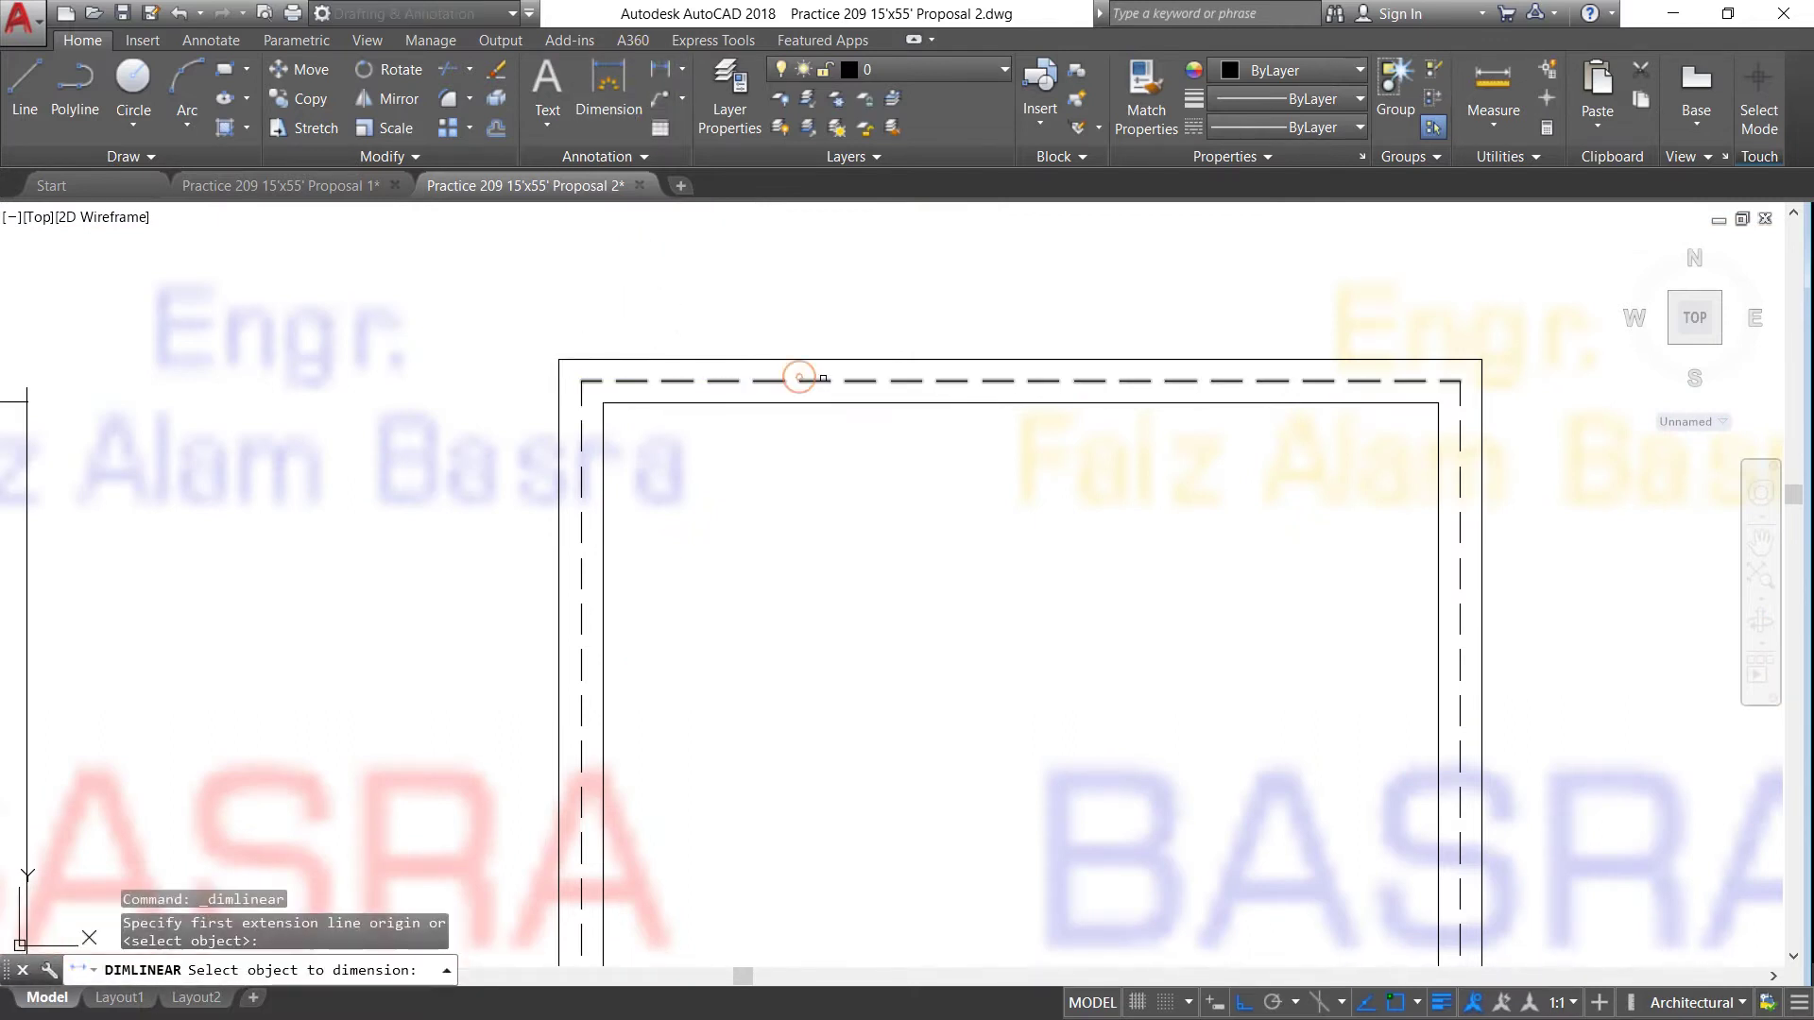
left_click(818, 381)
left_click(818, 284)
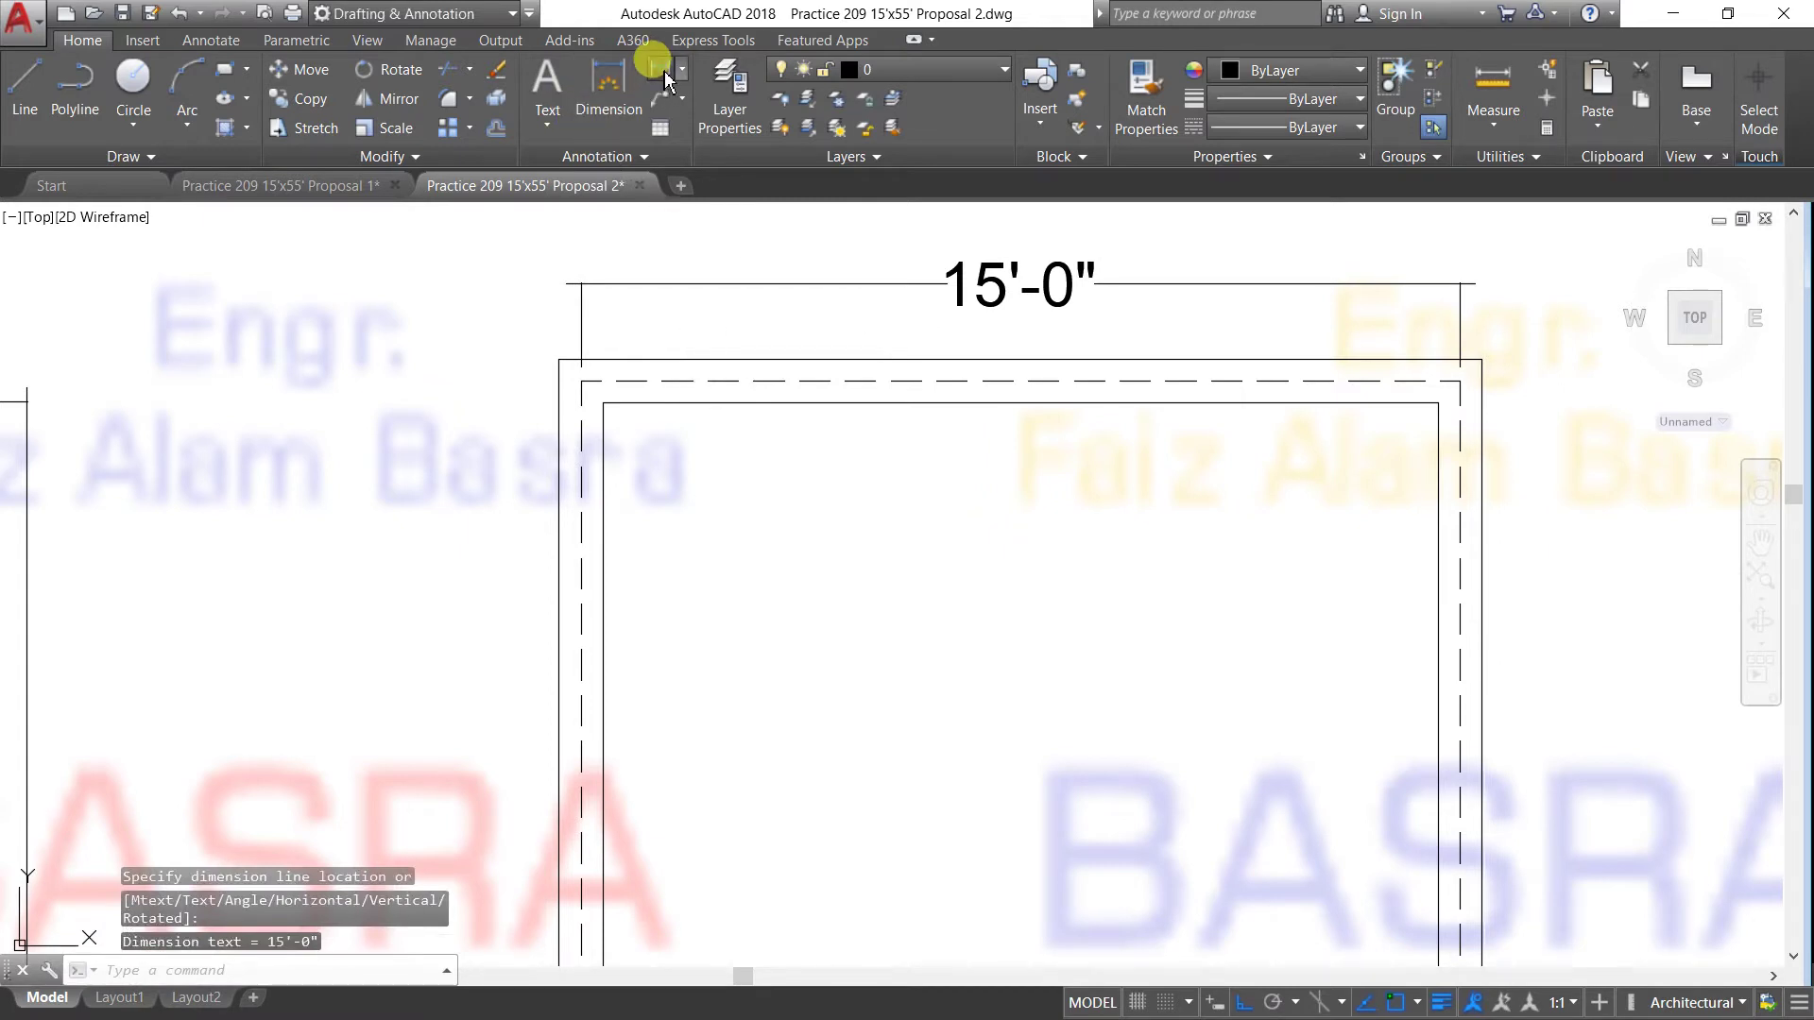
left_click(608, 80)
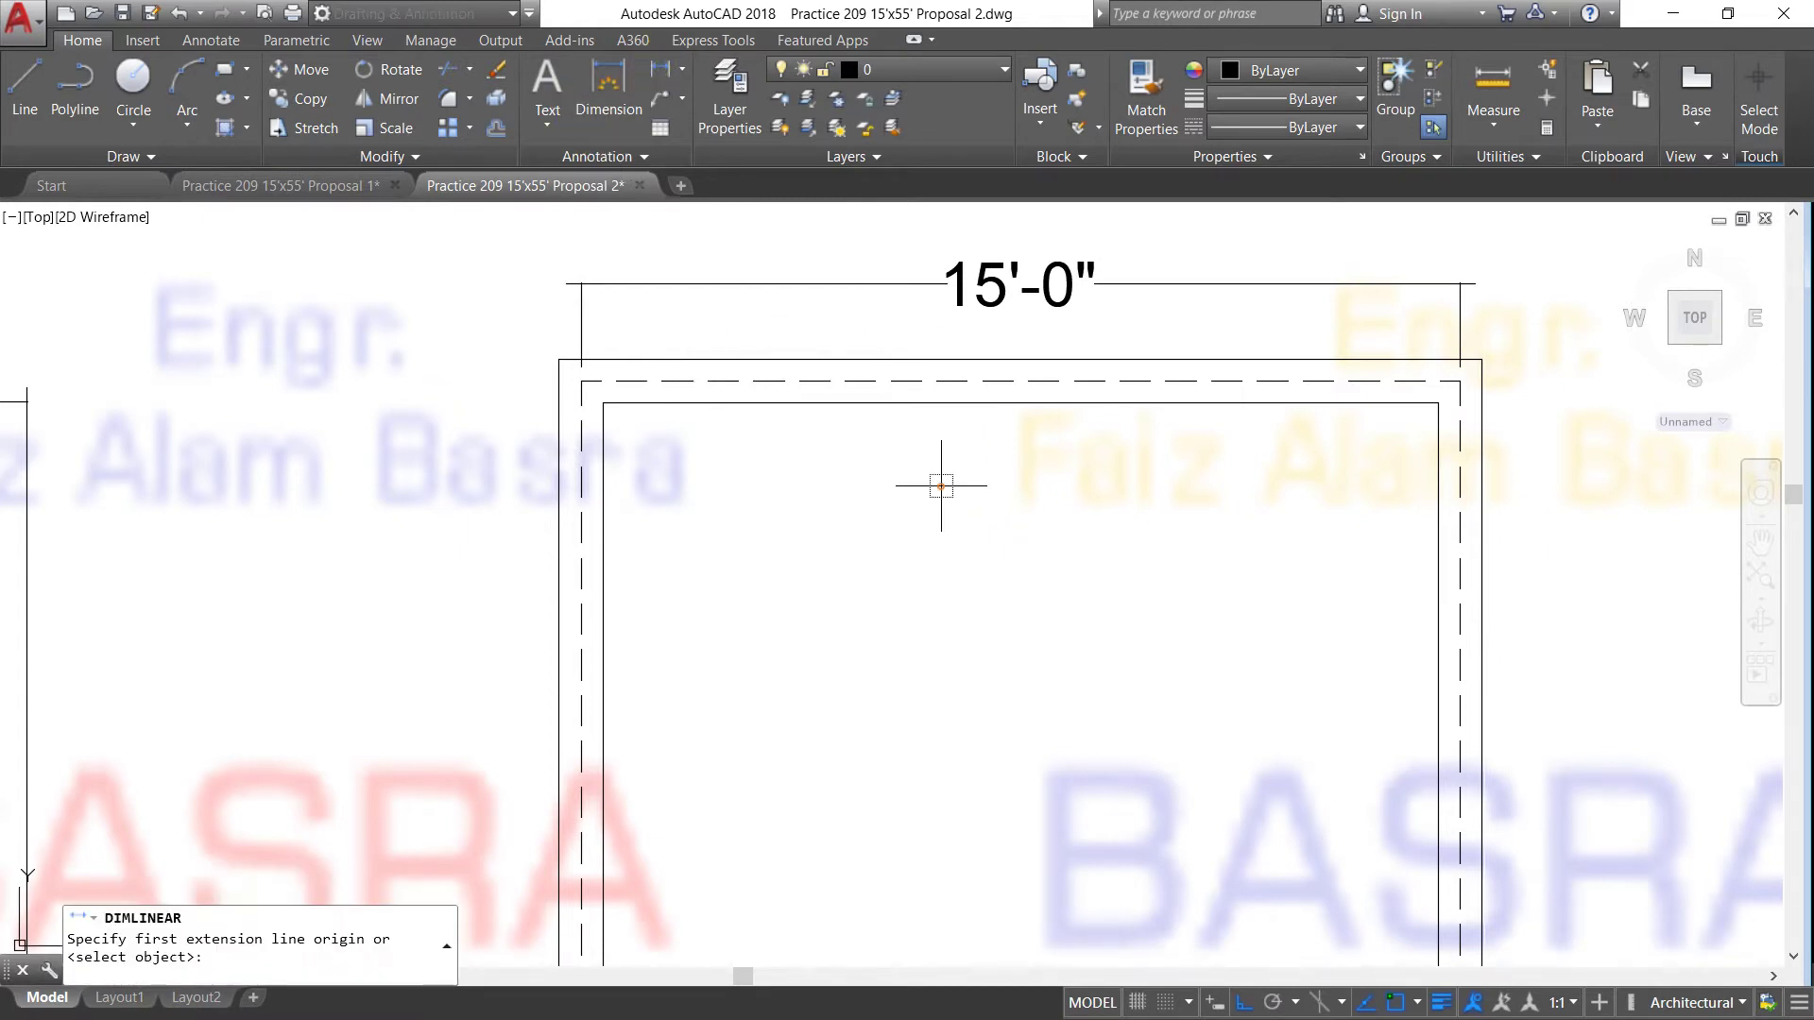
left_click(1461, 526)
left_click(1580, 529)
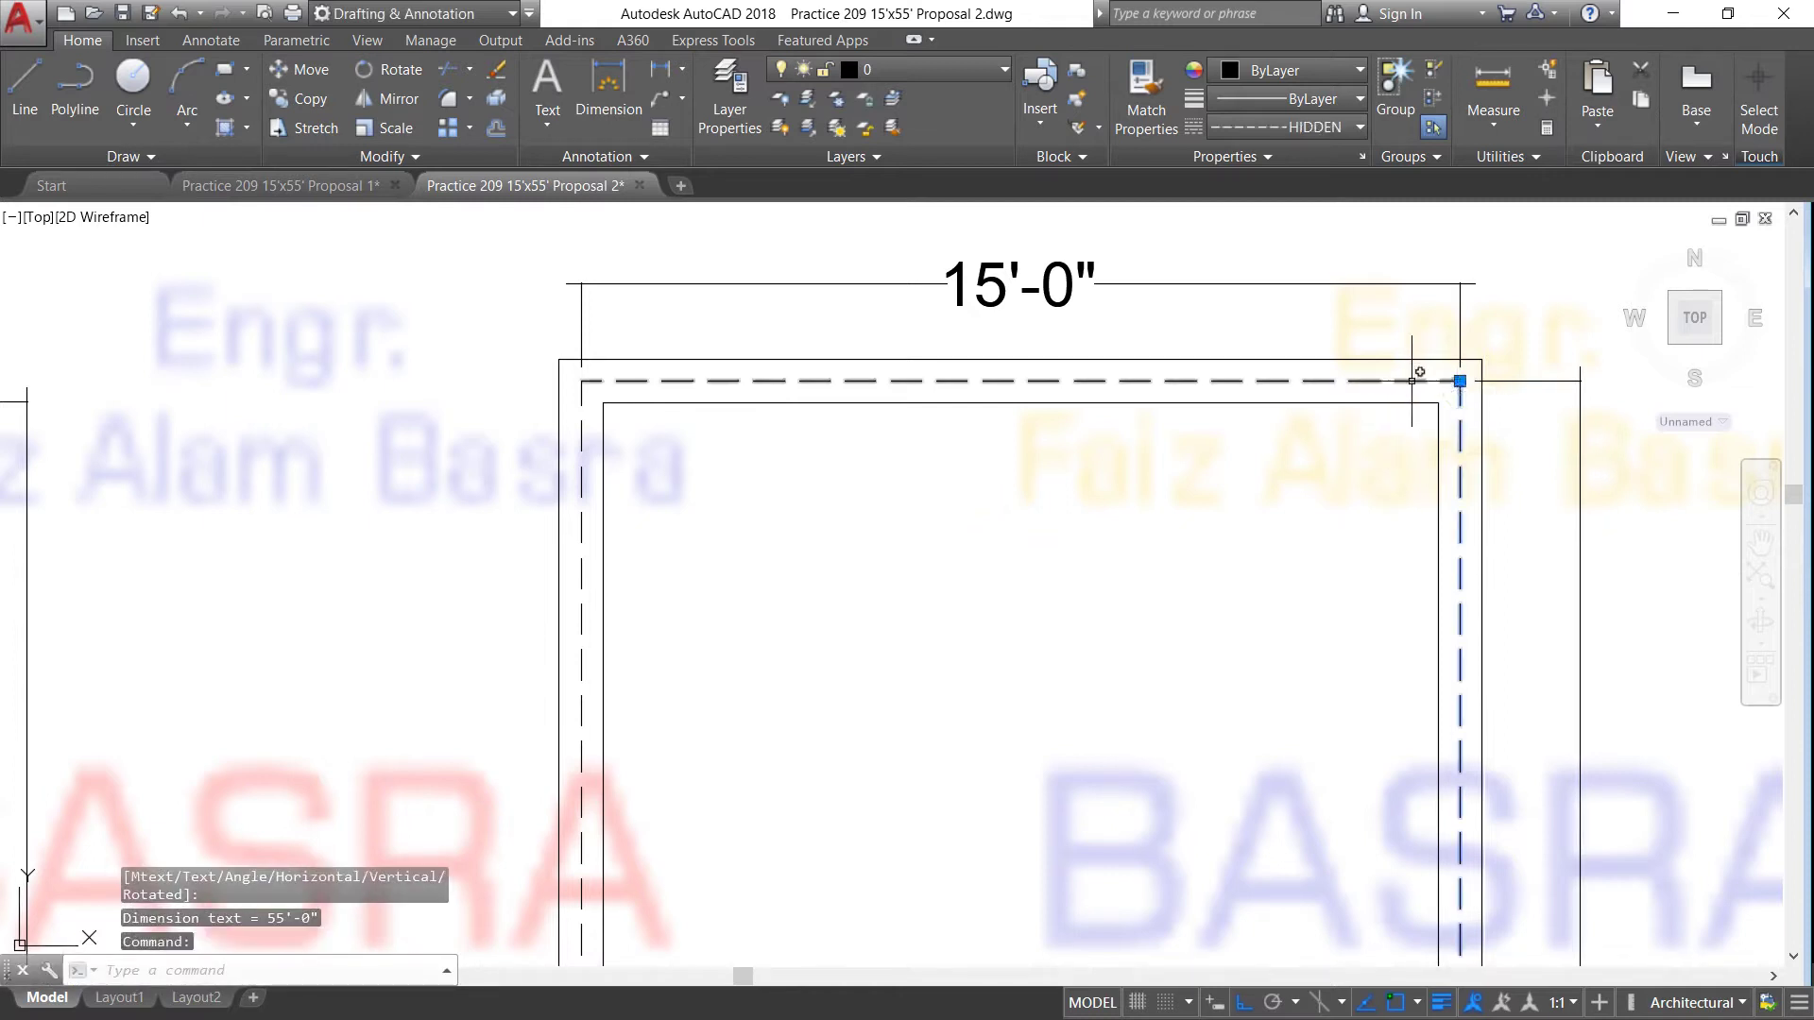
Select the top dashed line to check its linetype, then clear the selection.
left_click(1444, 381)
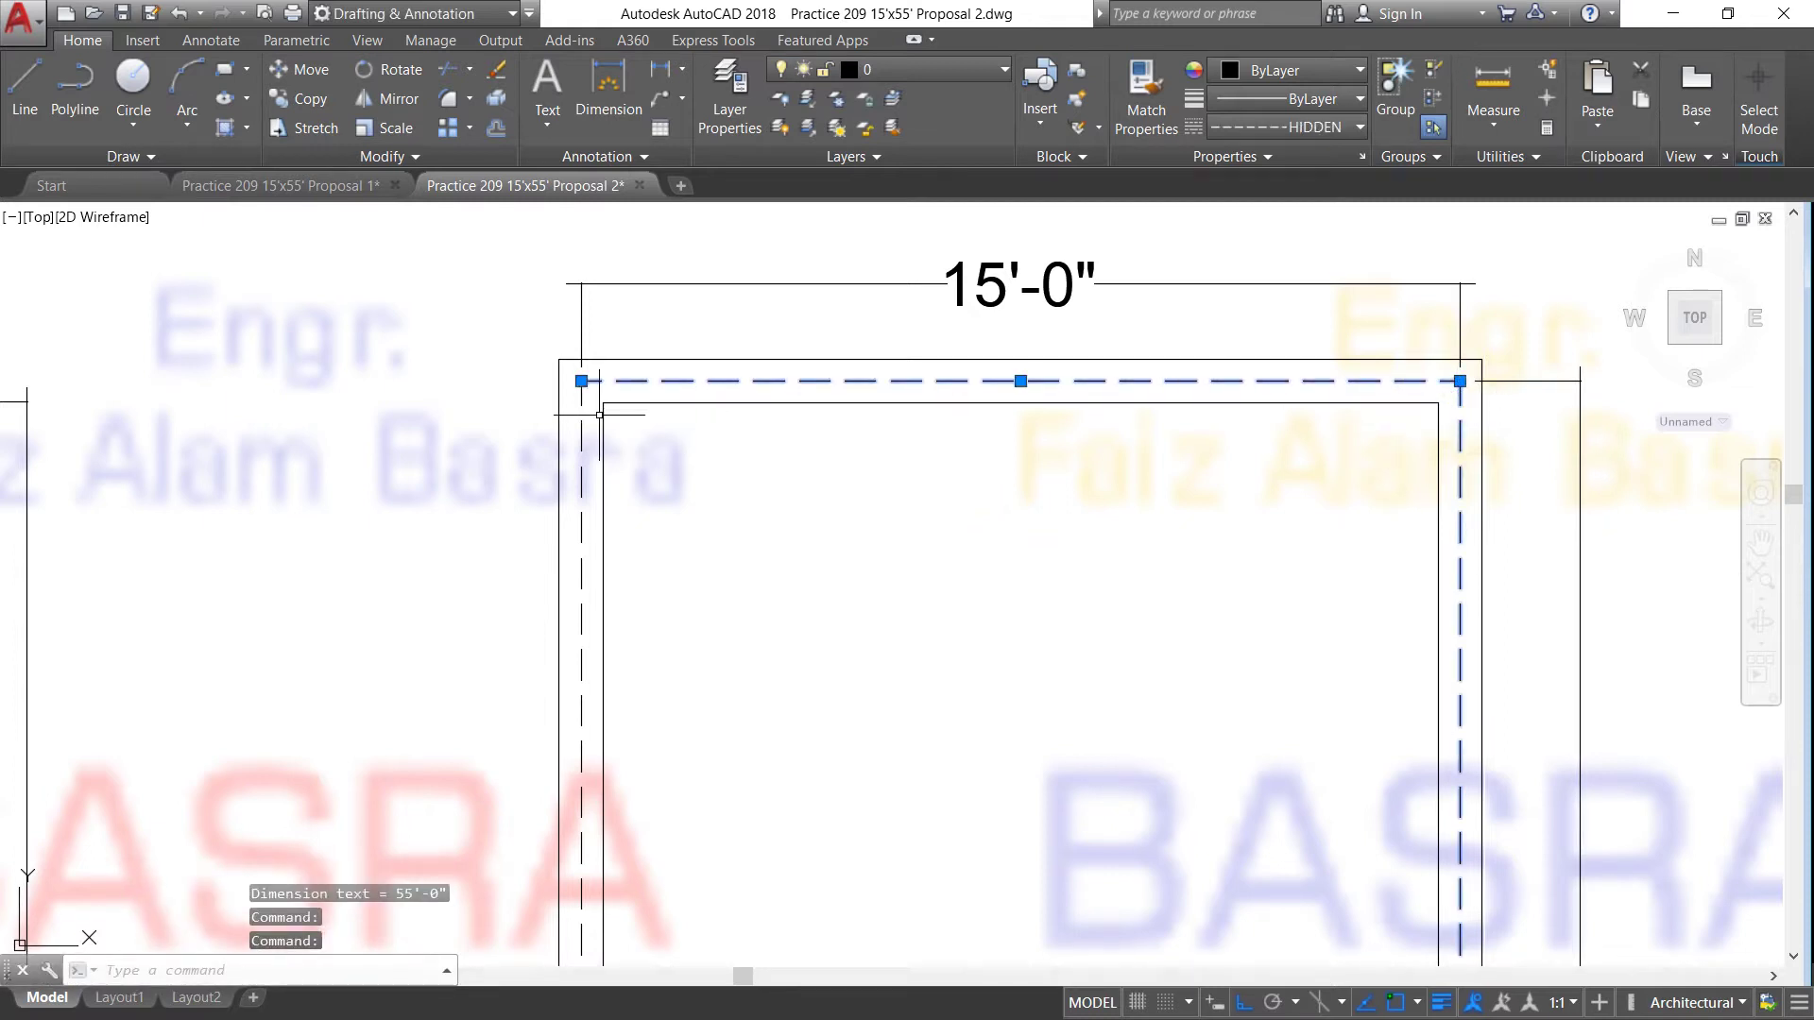
key("Escape")
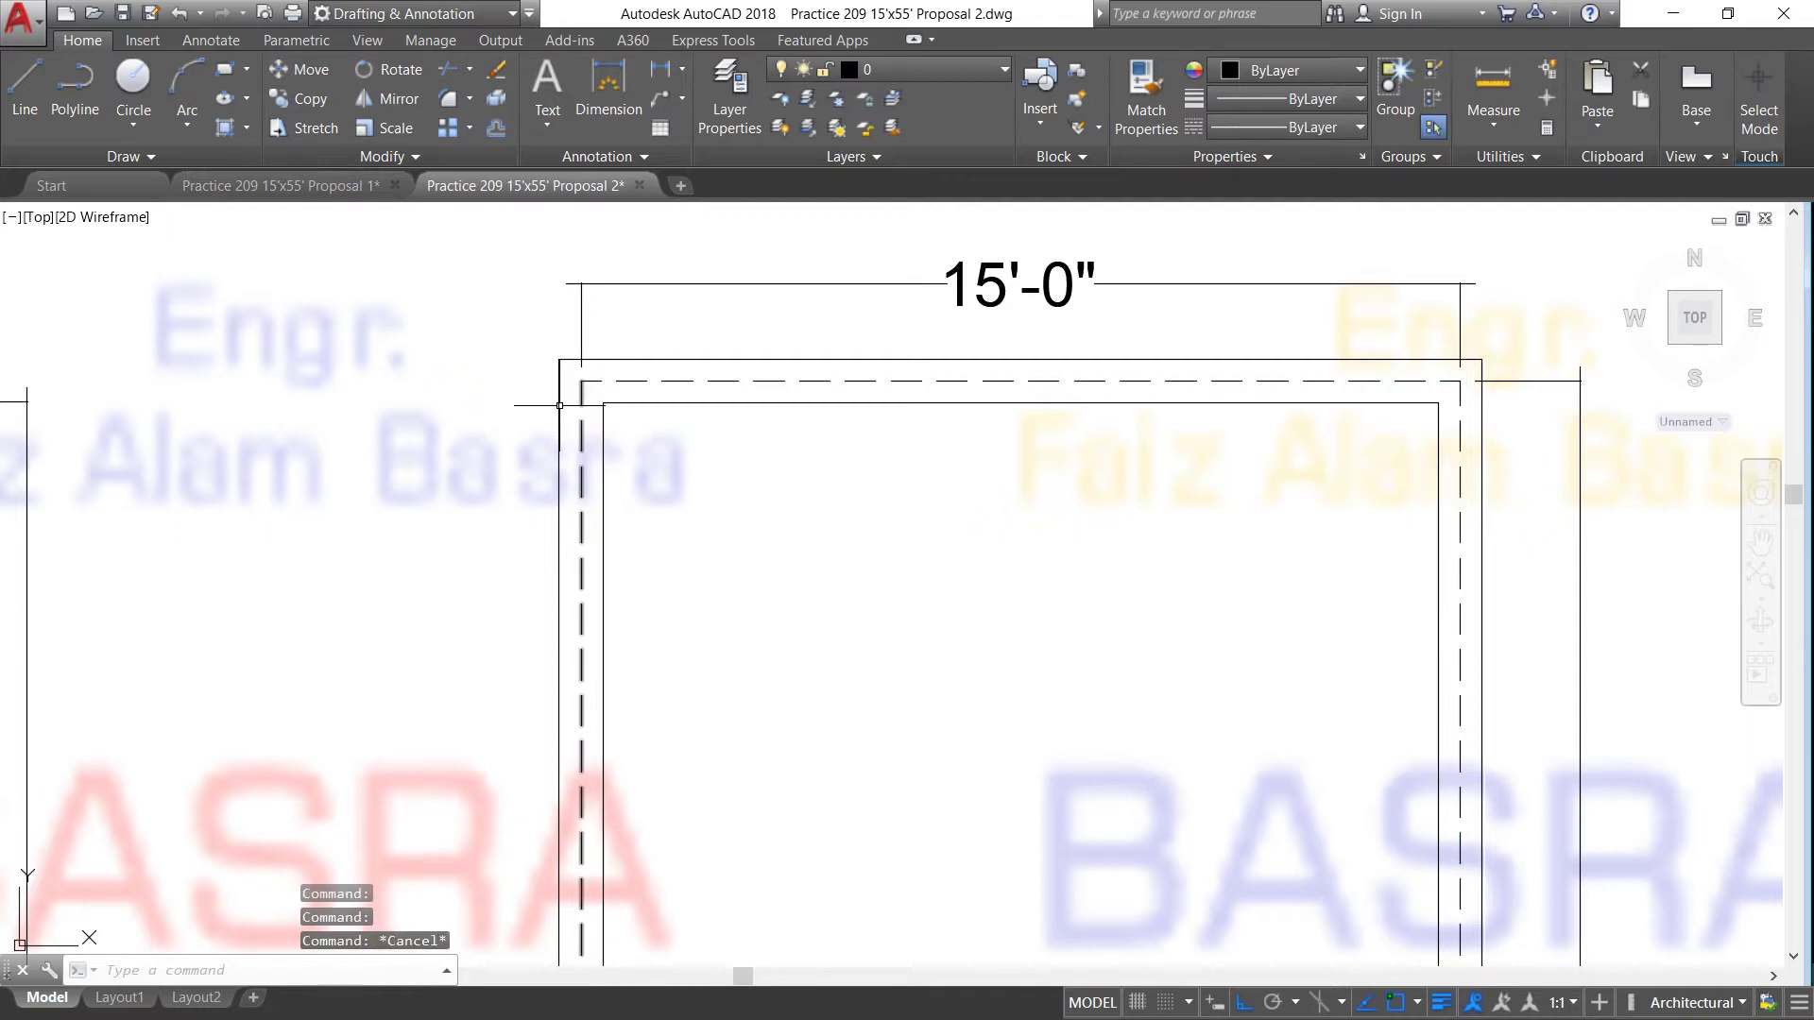
scroll(546, 392, "down", 3)
scroll(683, 408, "up", 2)
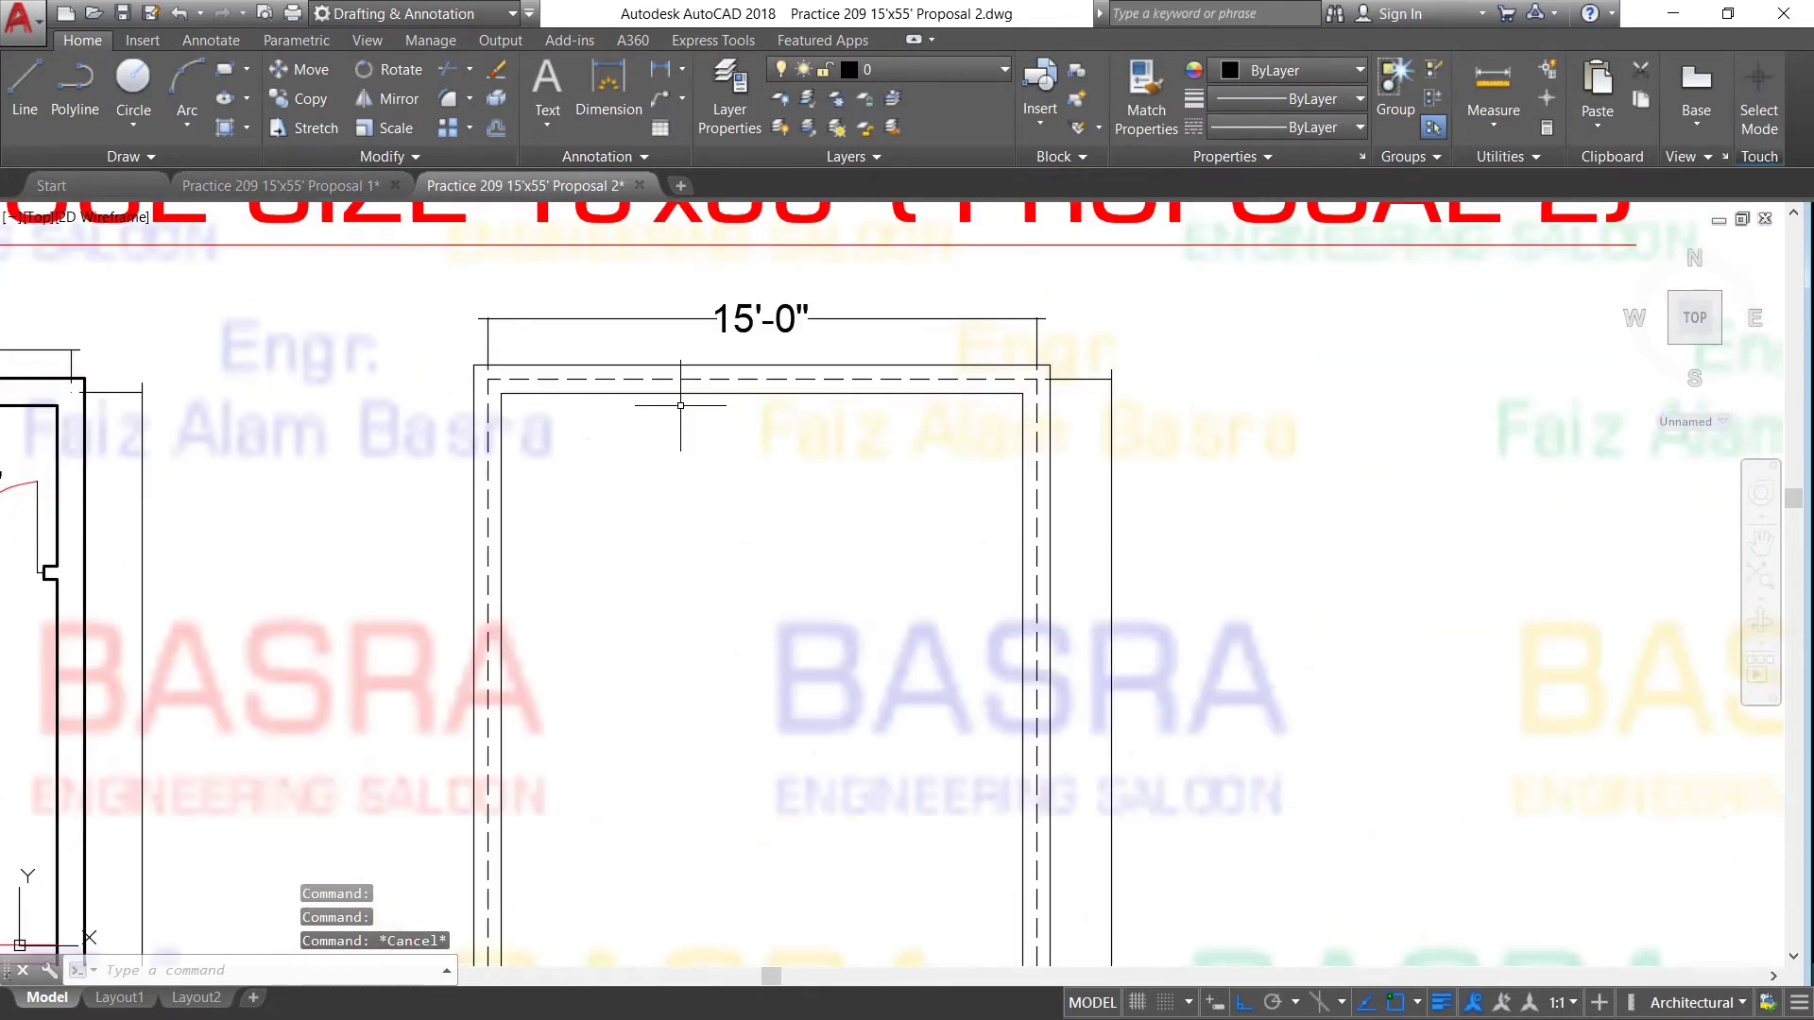
scroll(553, 392, "up", 2)
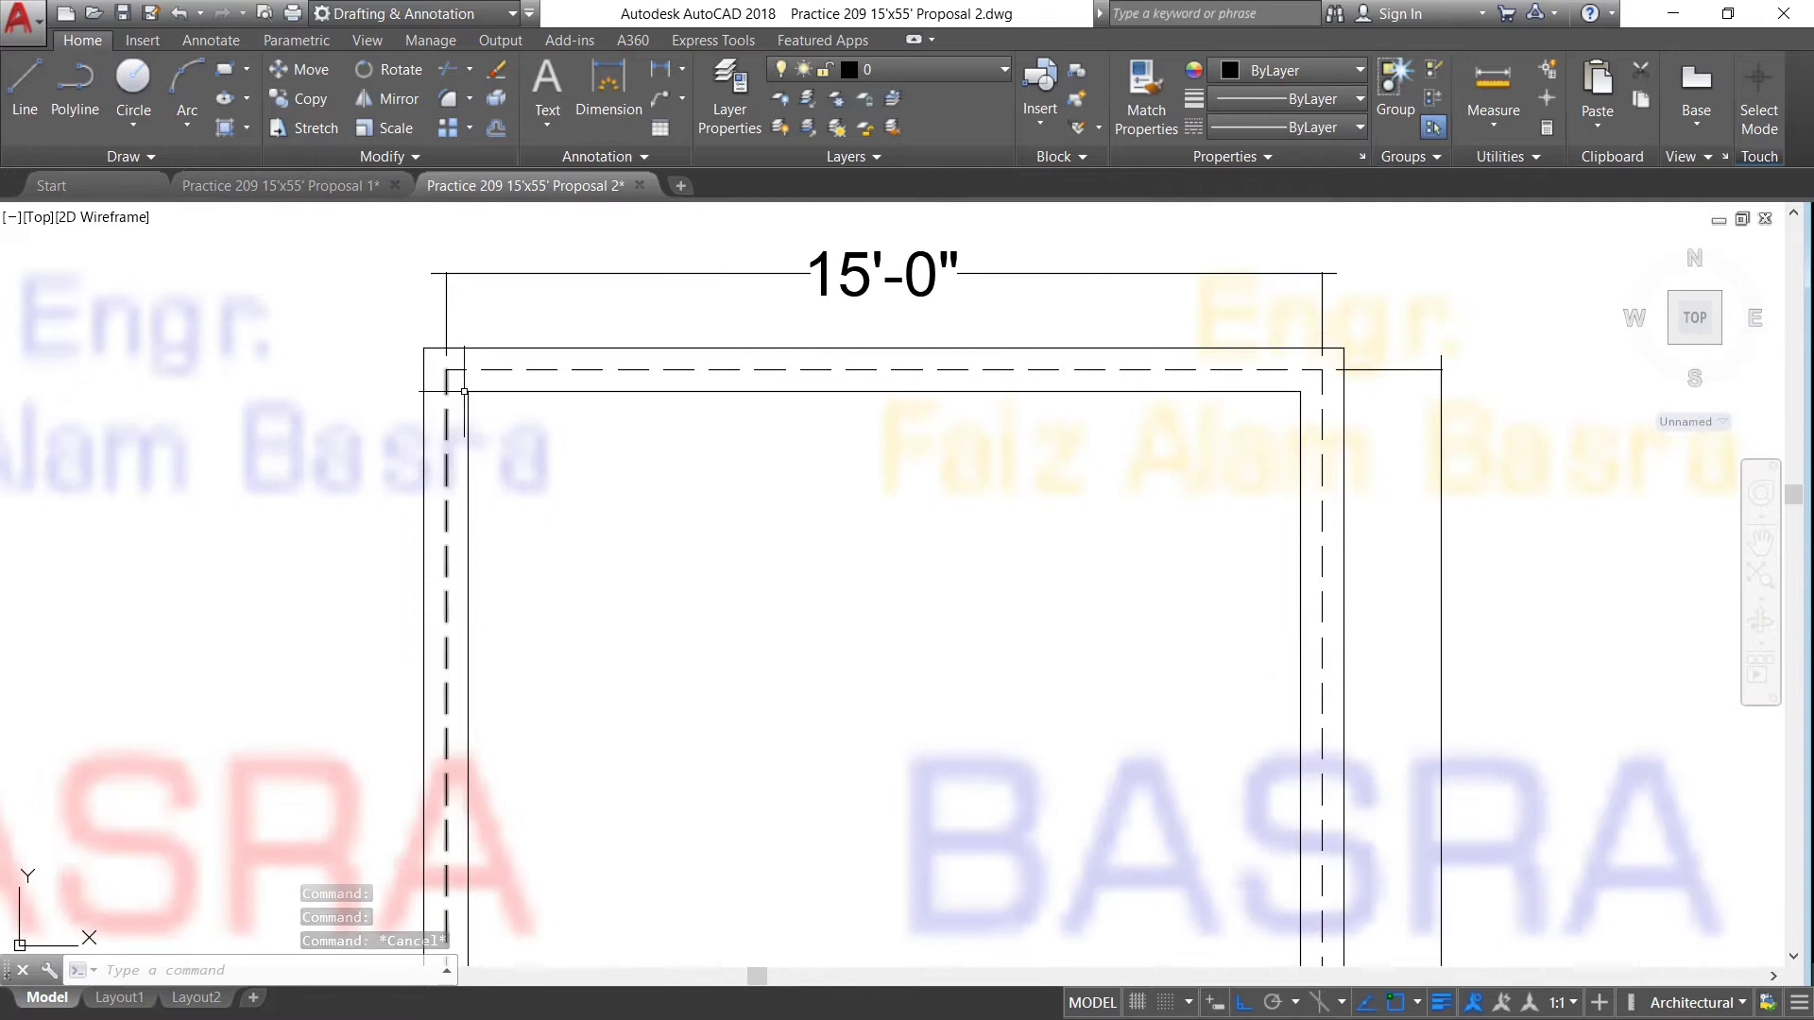
Measure the area enclosed by the outline's four inner wall corners.
left_click(1501, 149)
left_click(1455, 309)
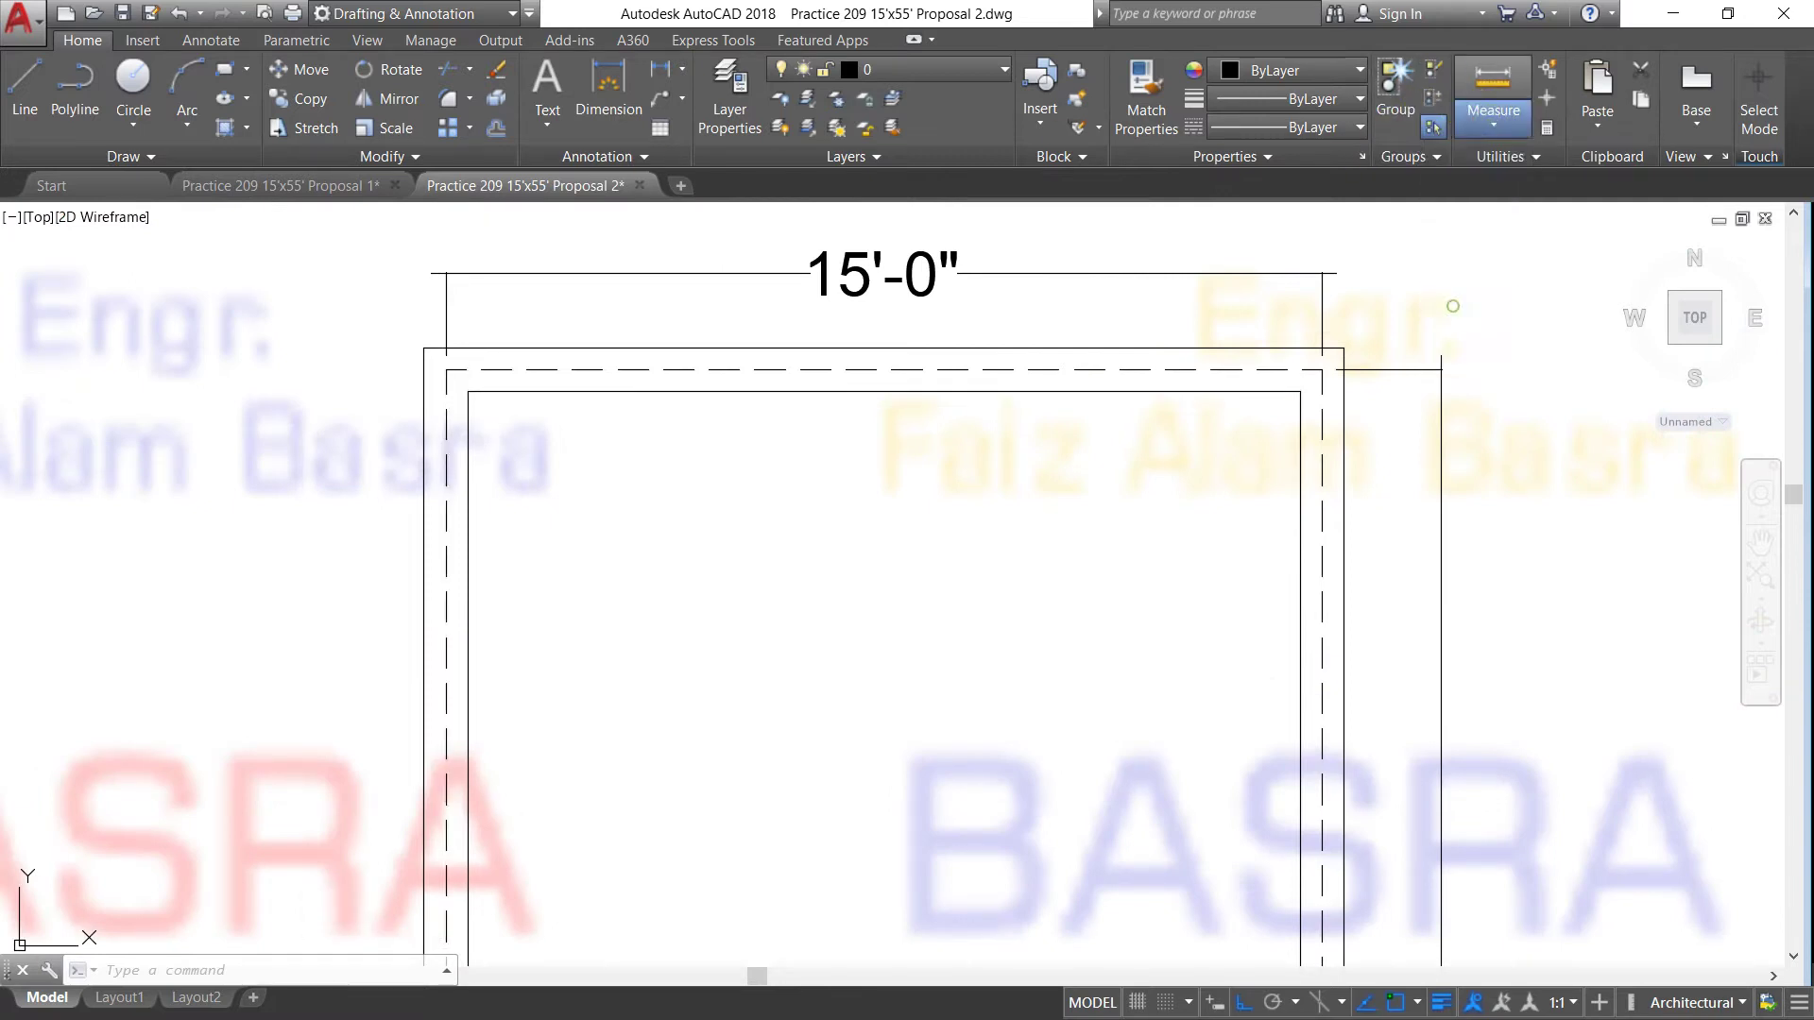
left_click(446, 369)
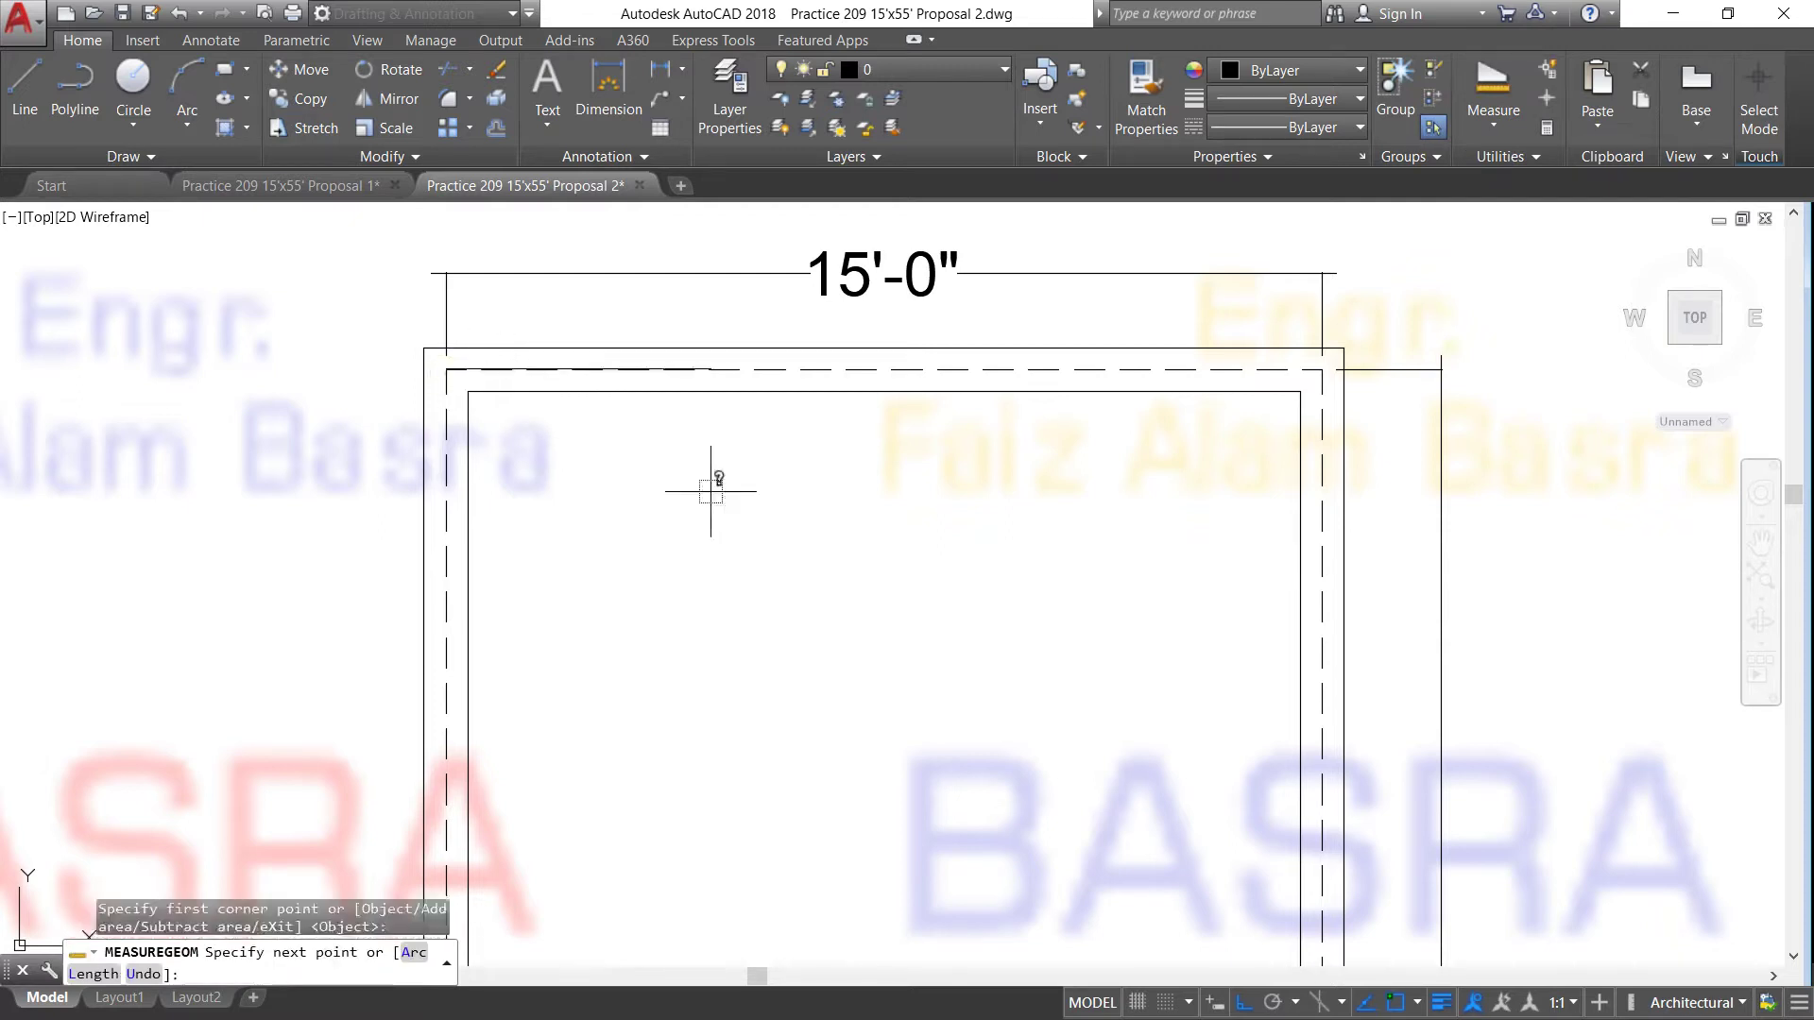
left_click(1322, 370)
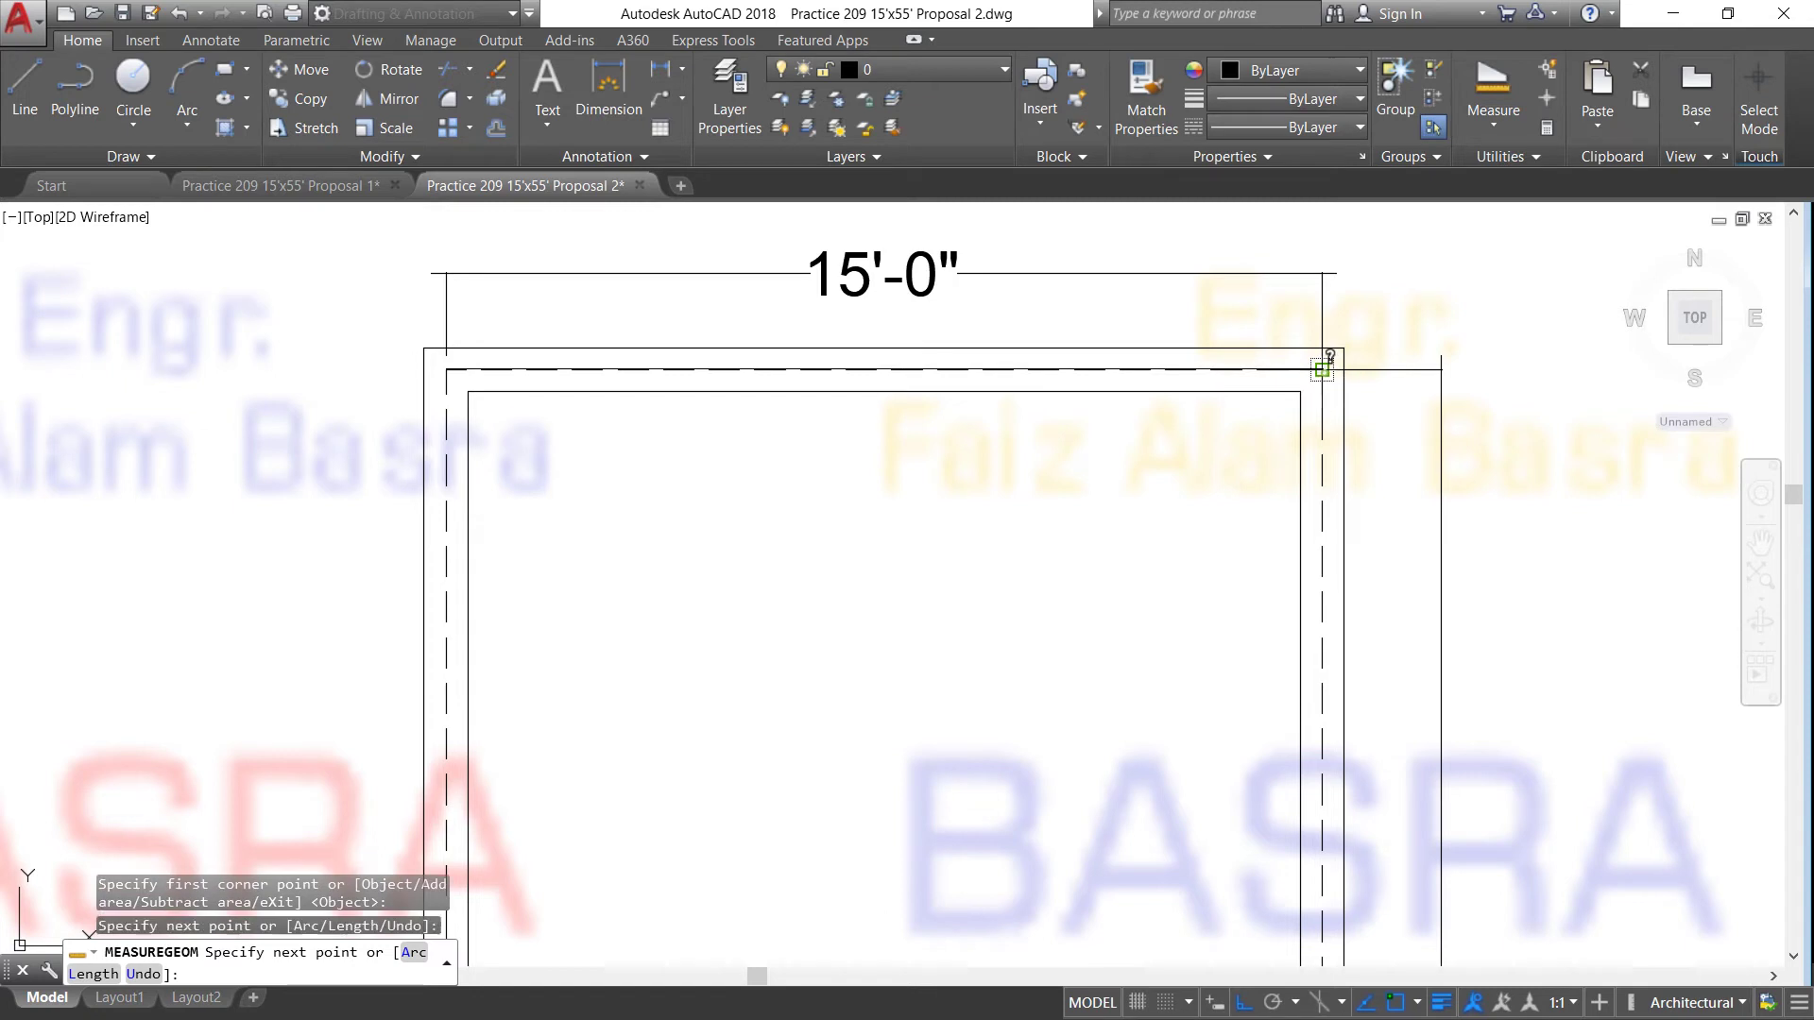
scroll(1085, 435, "down", 6)
scroll(1077, 397, "down", 2)
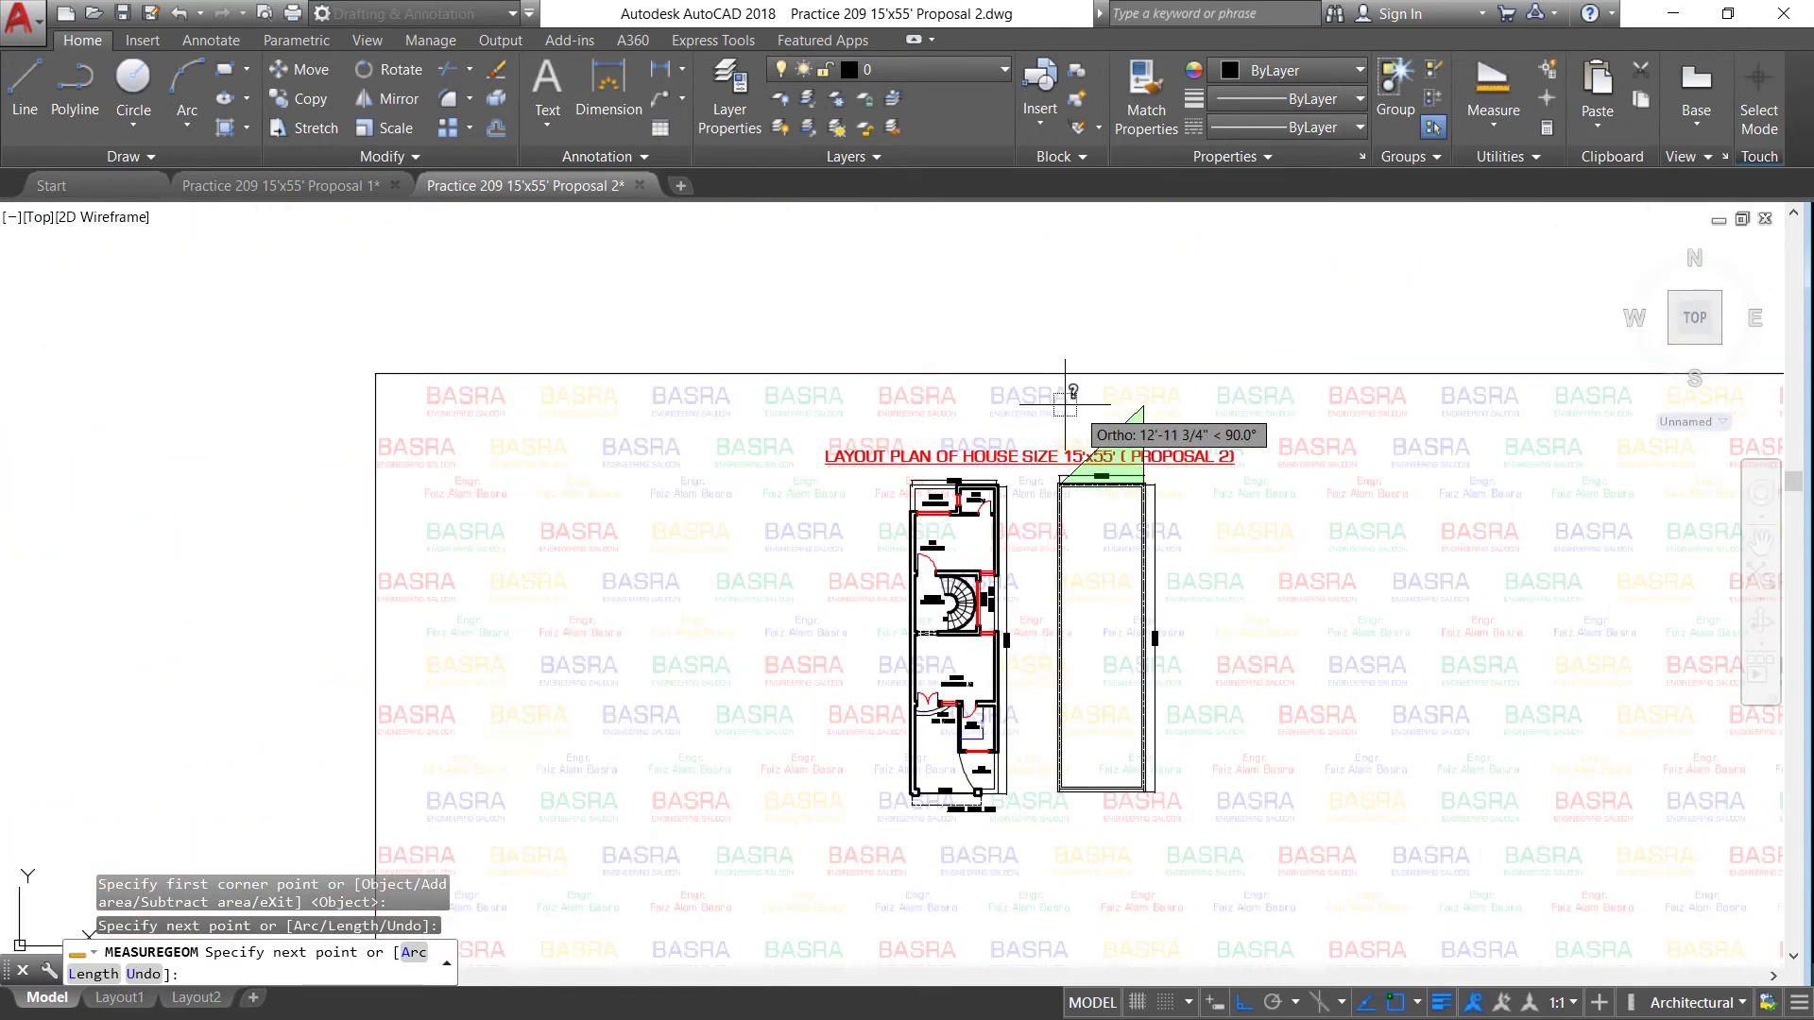
scroll(1130, 815, "up", 4)
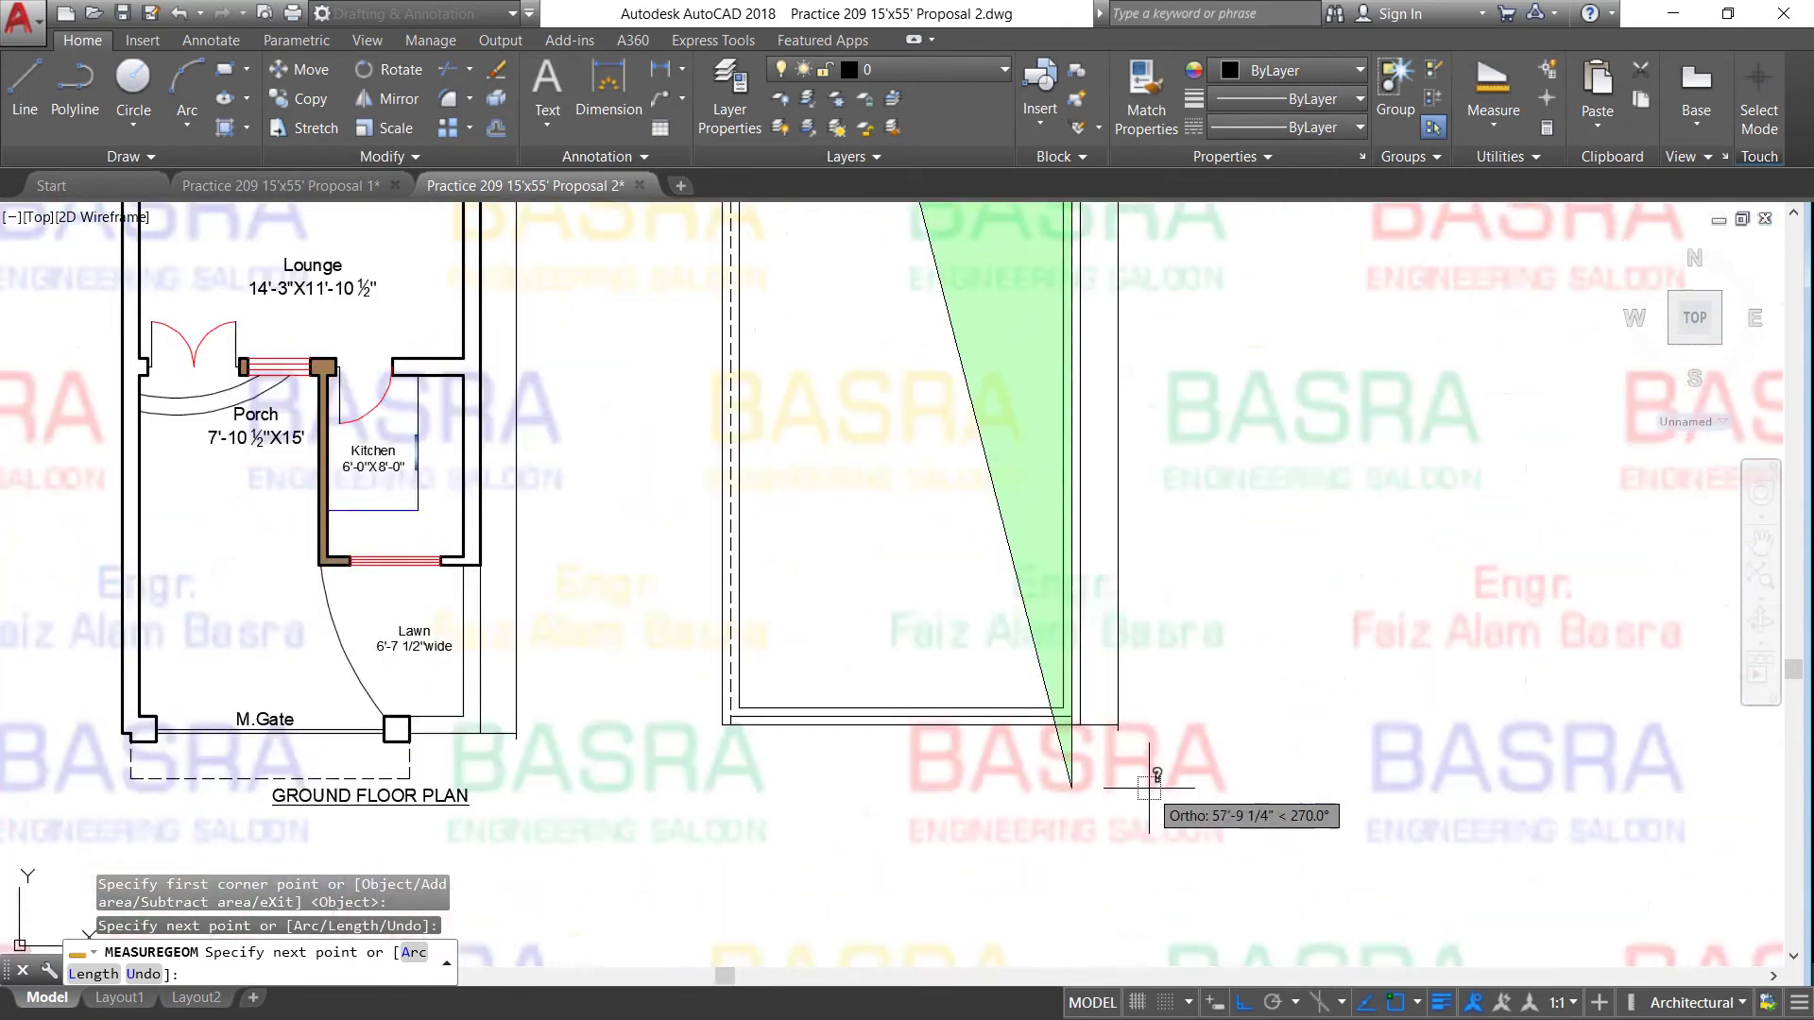
left_click(1073, 724)
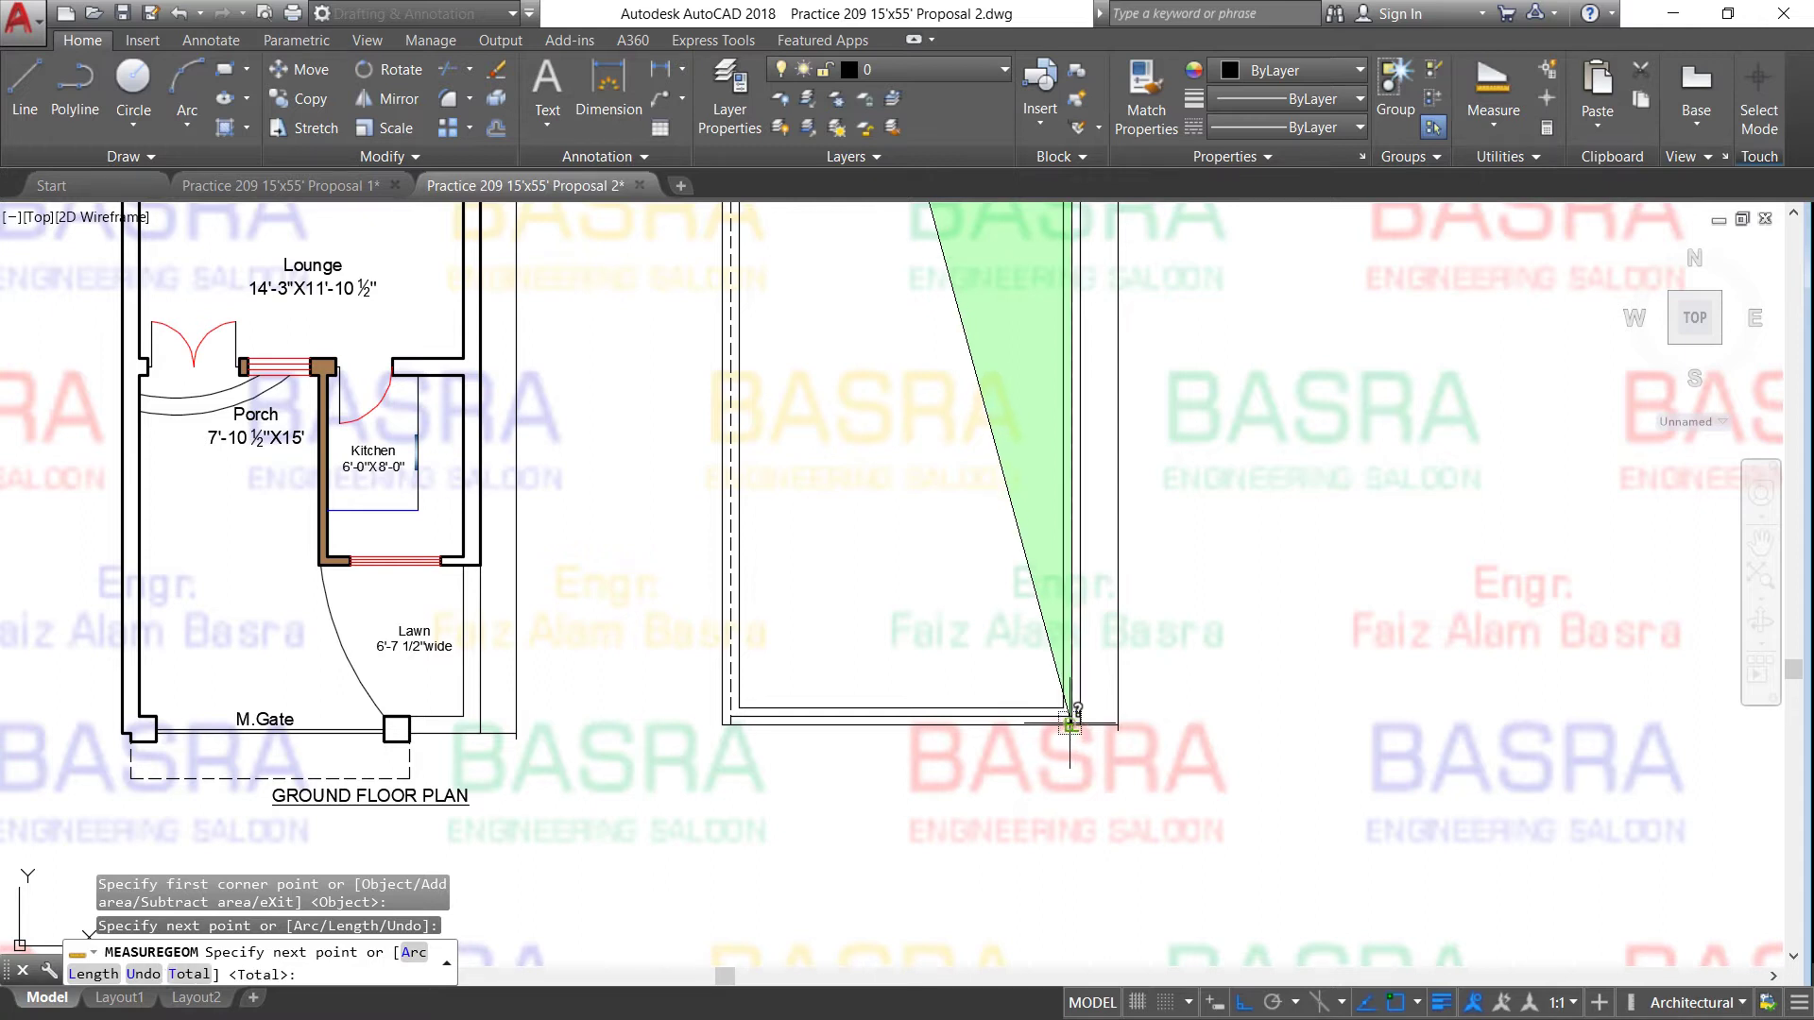
left_click(730, 723)
right_click(730, 724)
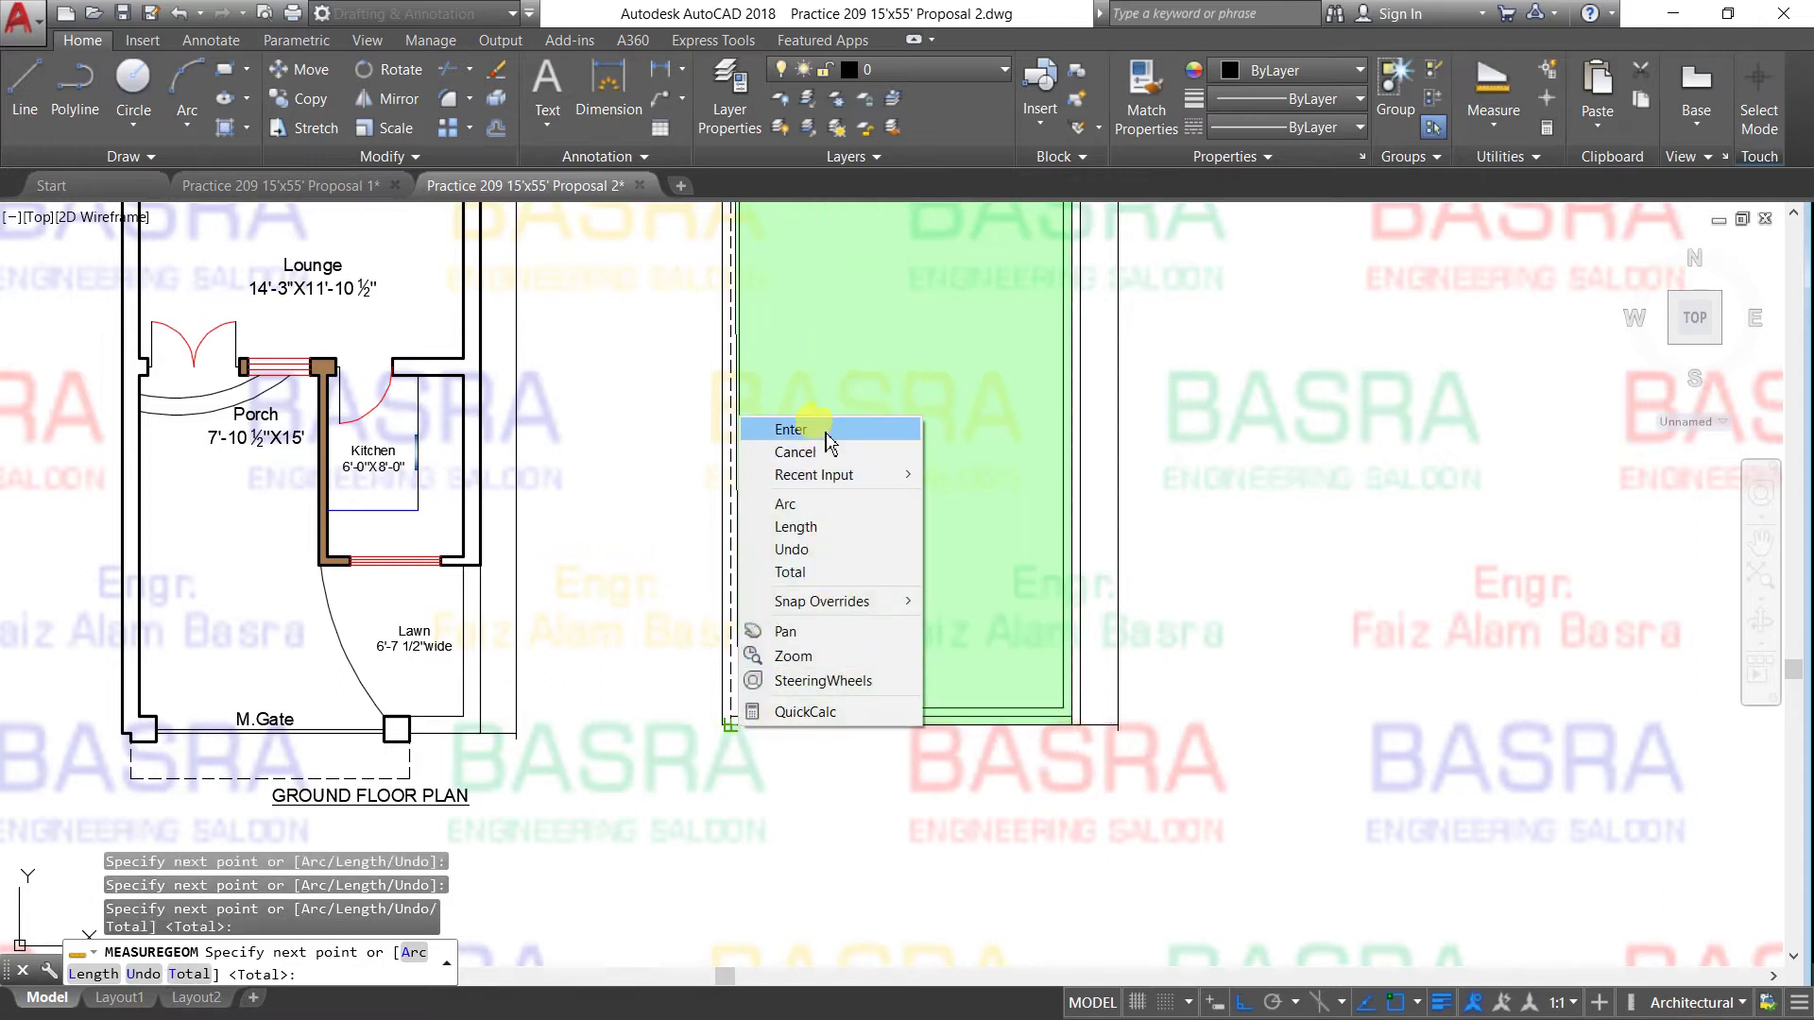
left_click(819, 429)
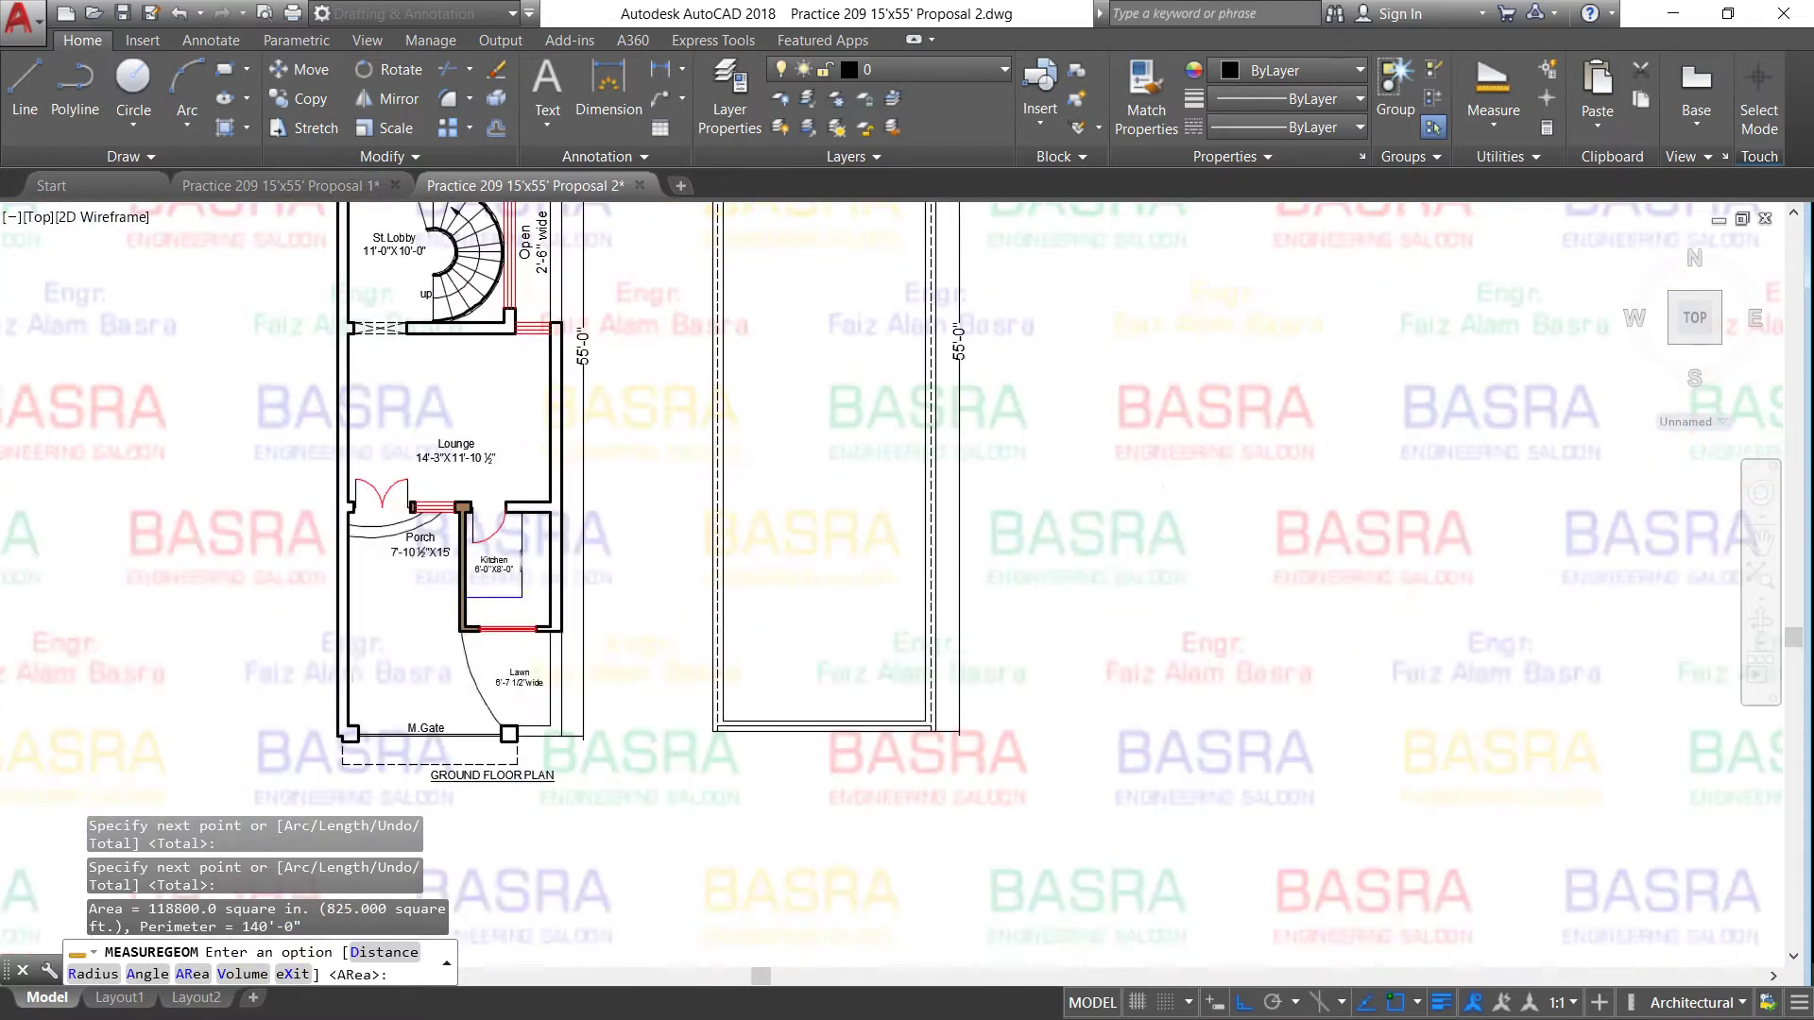
Review the result of 825 sq ft and 140'-0" perimeter, then end the measurement.
scroll(695, 711, "down", 2)
scroll(689, 747, "down", 2)
scroll(789, 267, "up", 1)
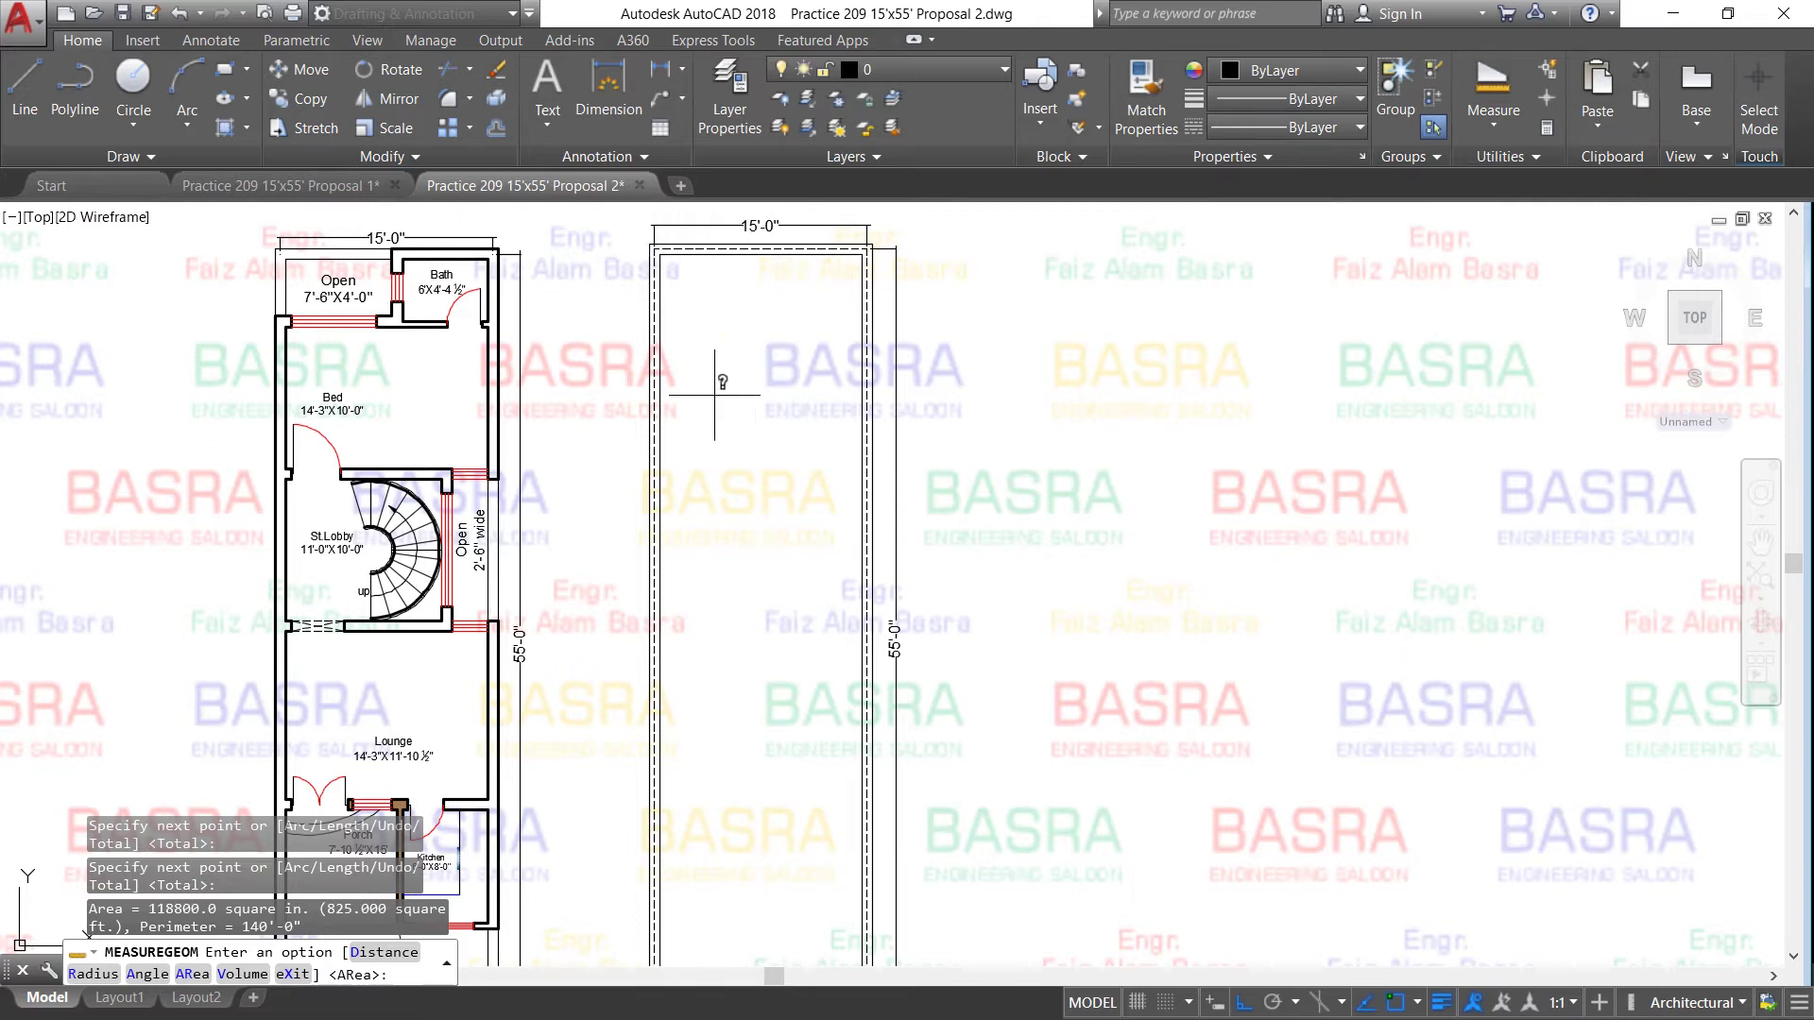
scroll(718, 359, "down", 1)
scroll(699, 293, "up", 3)
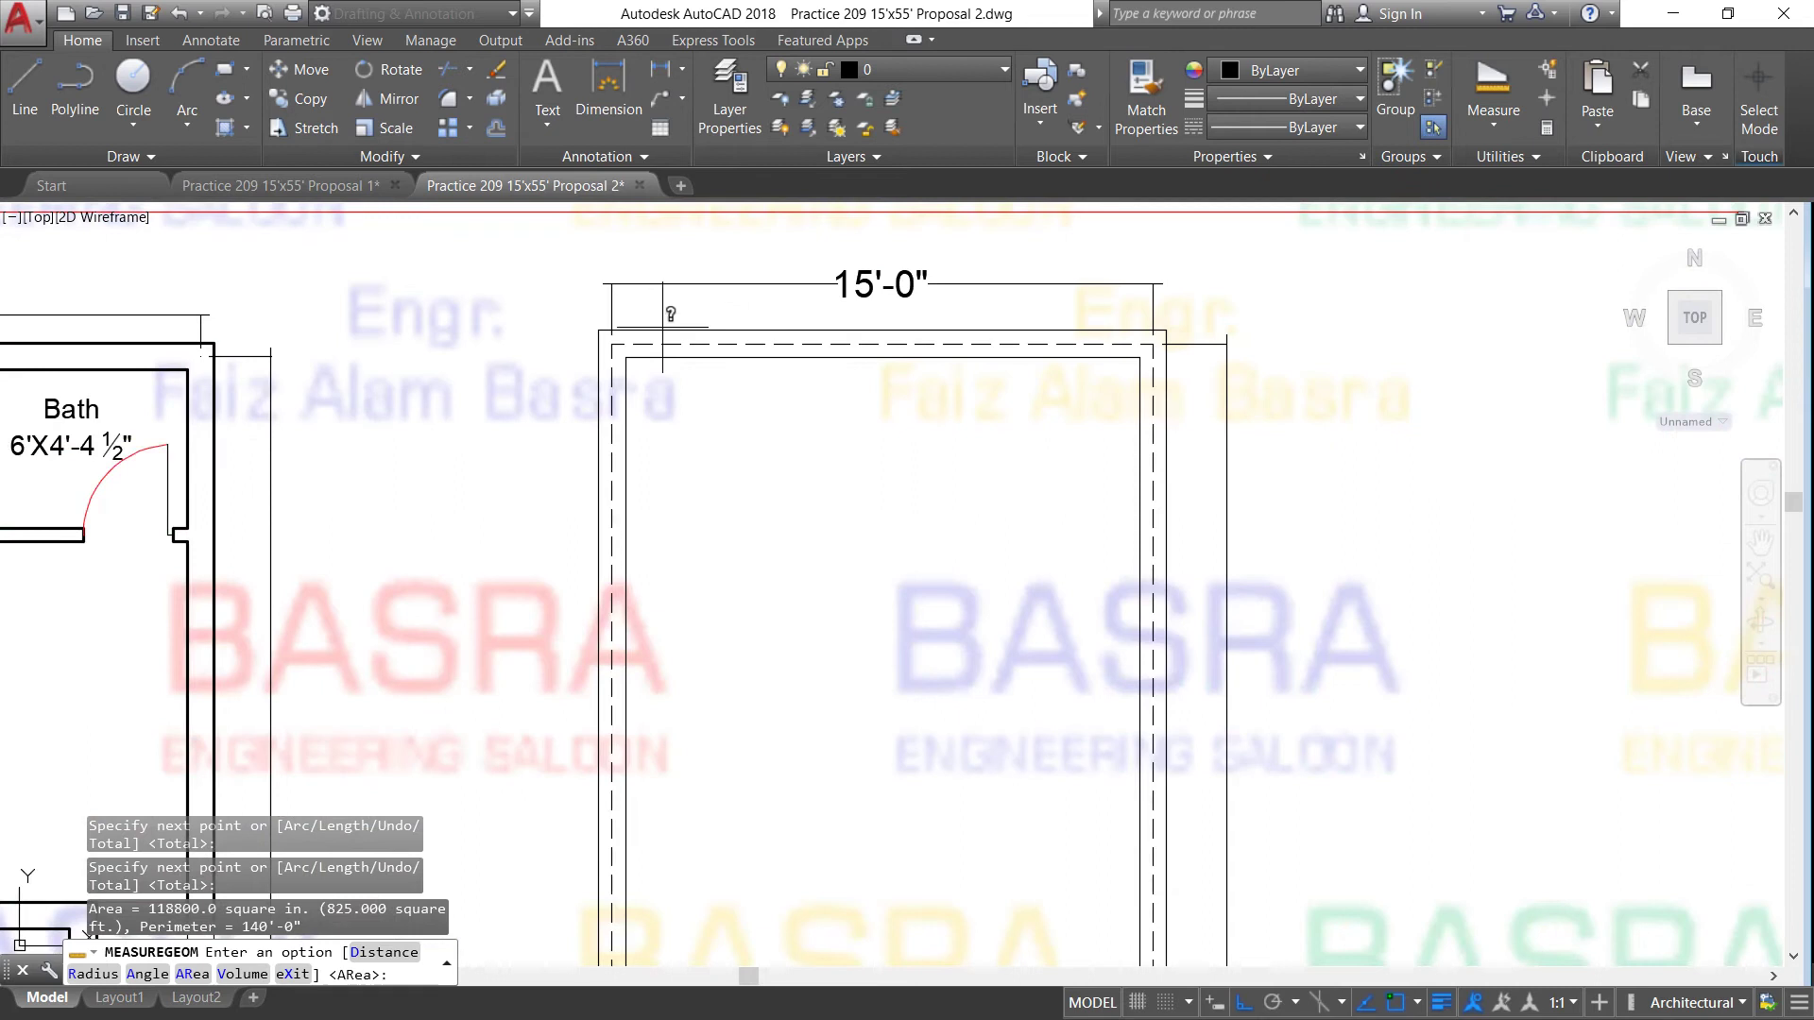
scroll(680, 314, "down", 1)
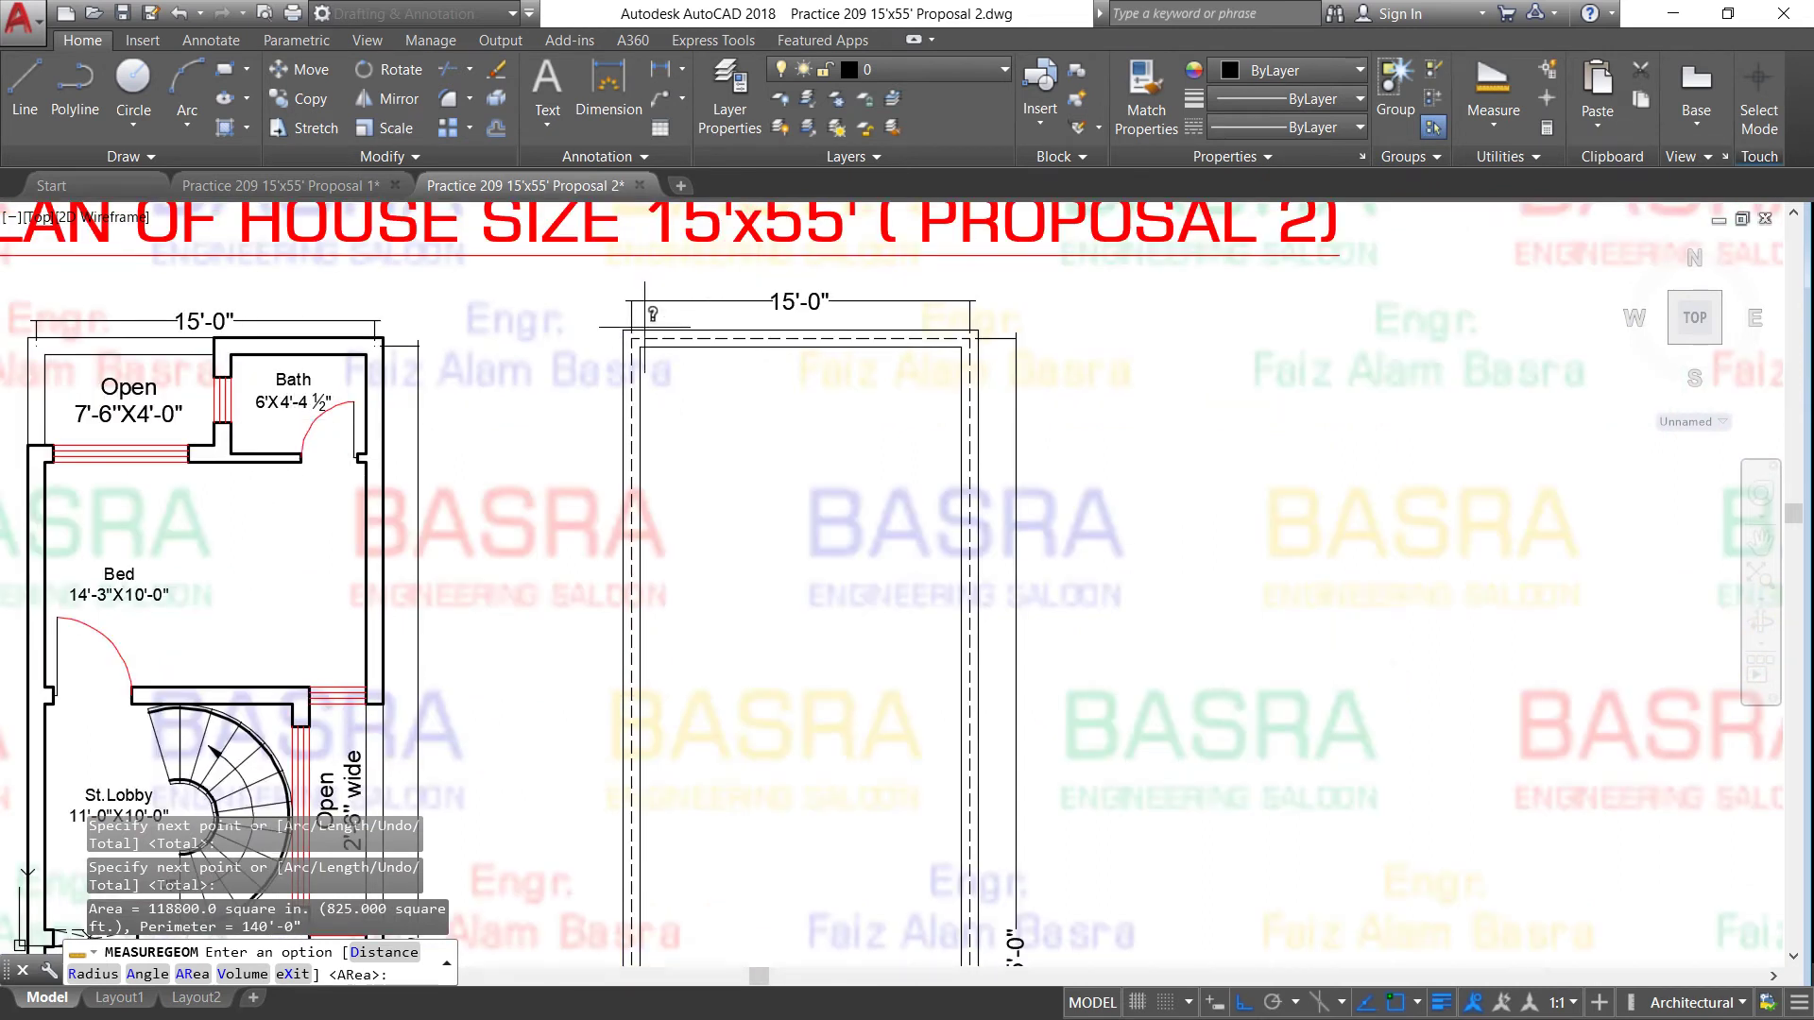
scroll(652, 314, "up", 1)
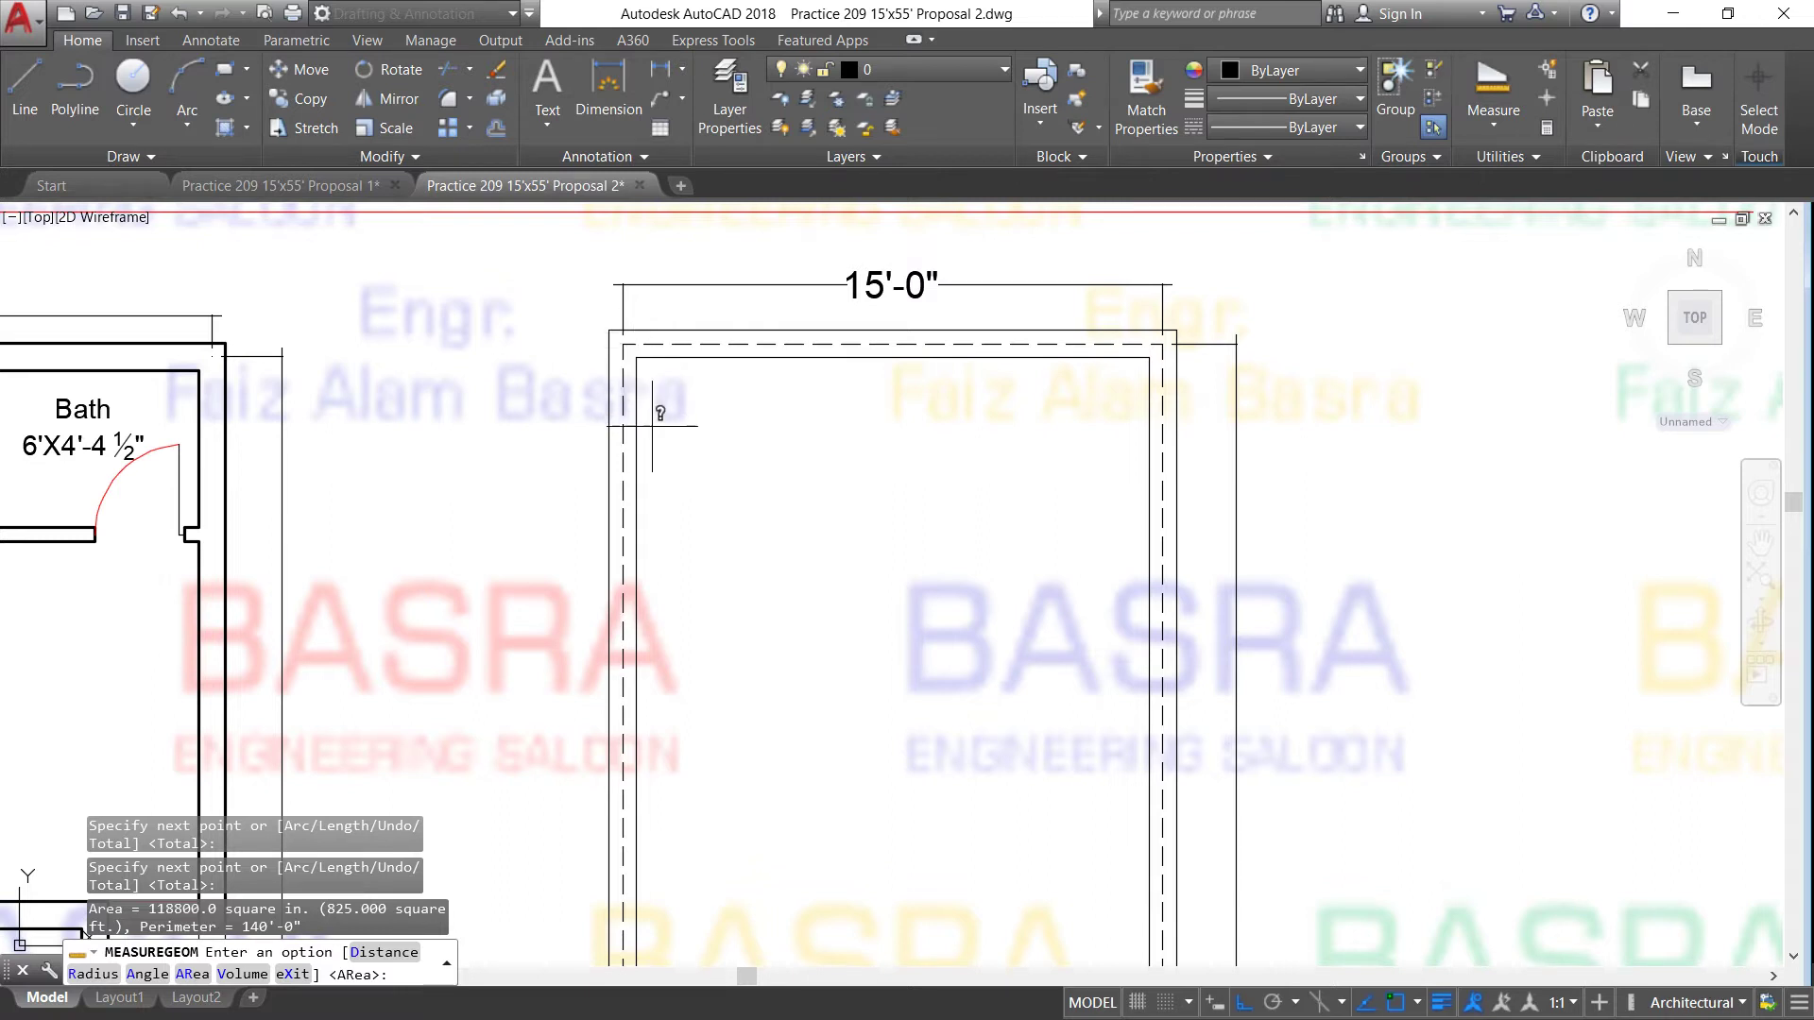
key("Escape")
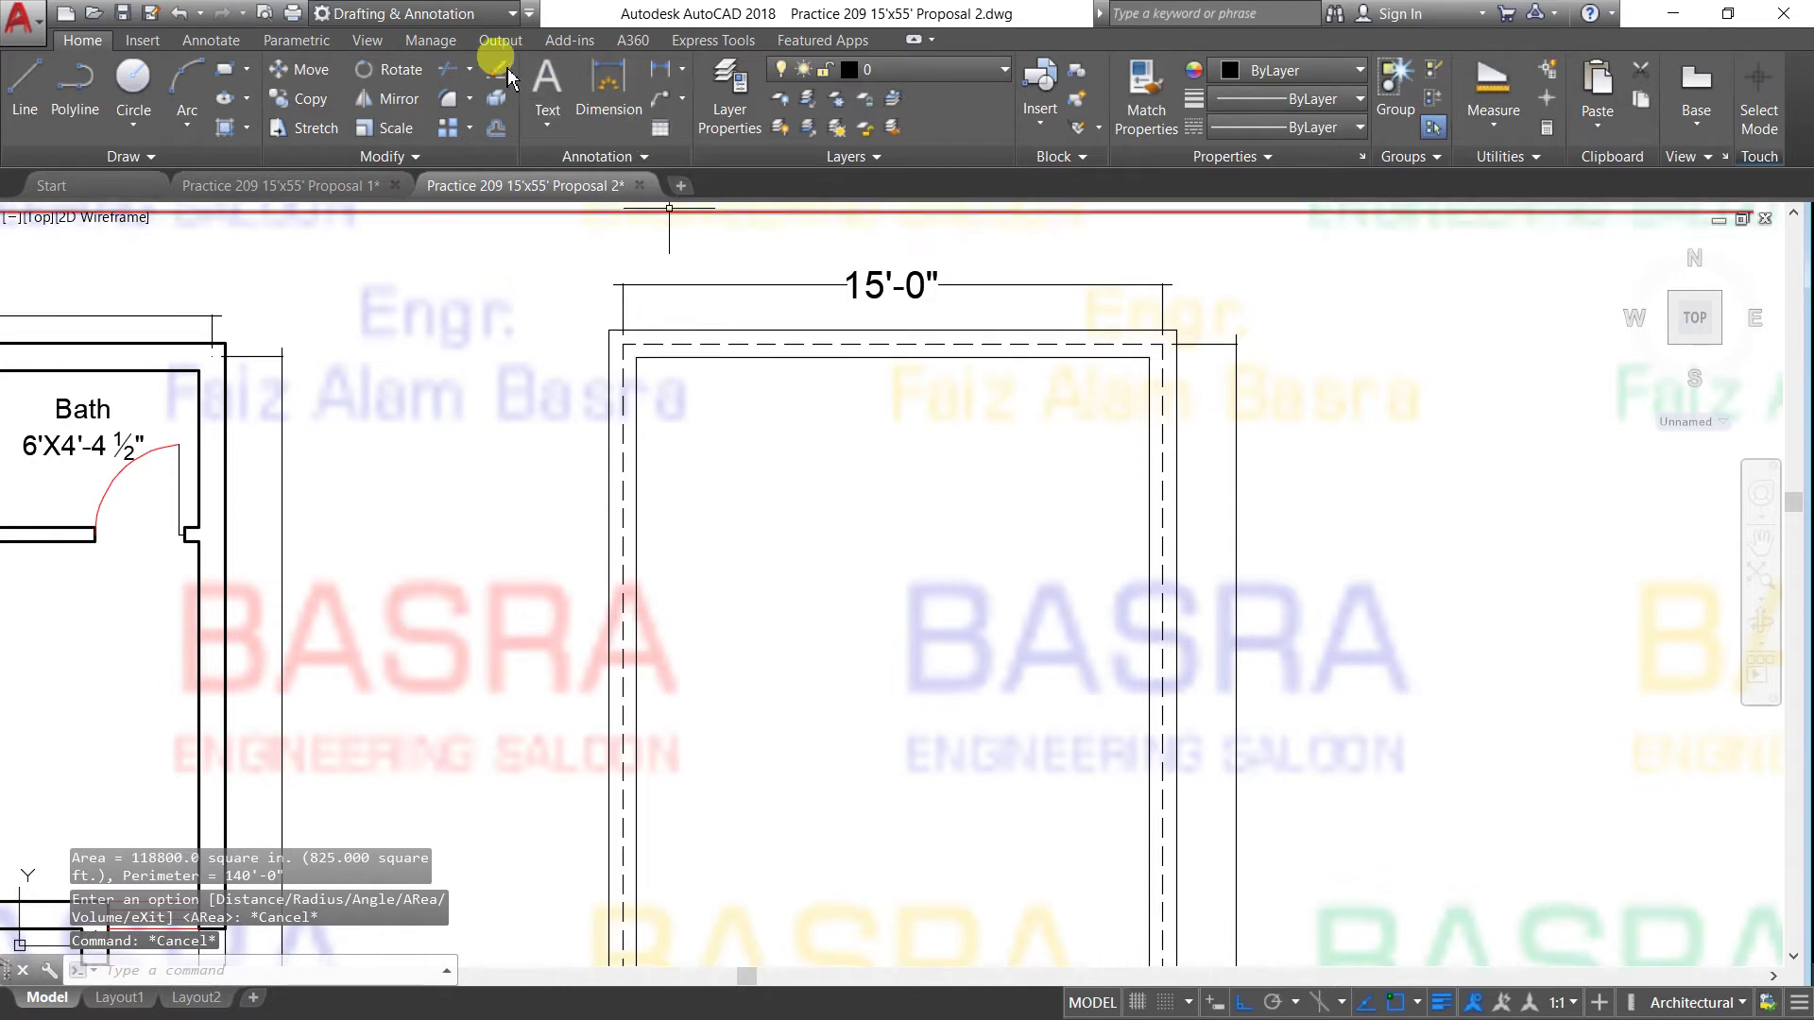
scroll(1092, 491, "down", 8)
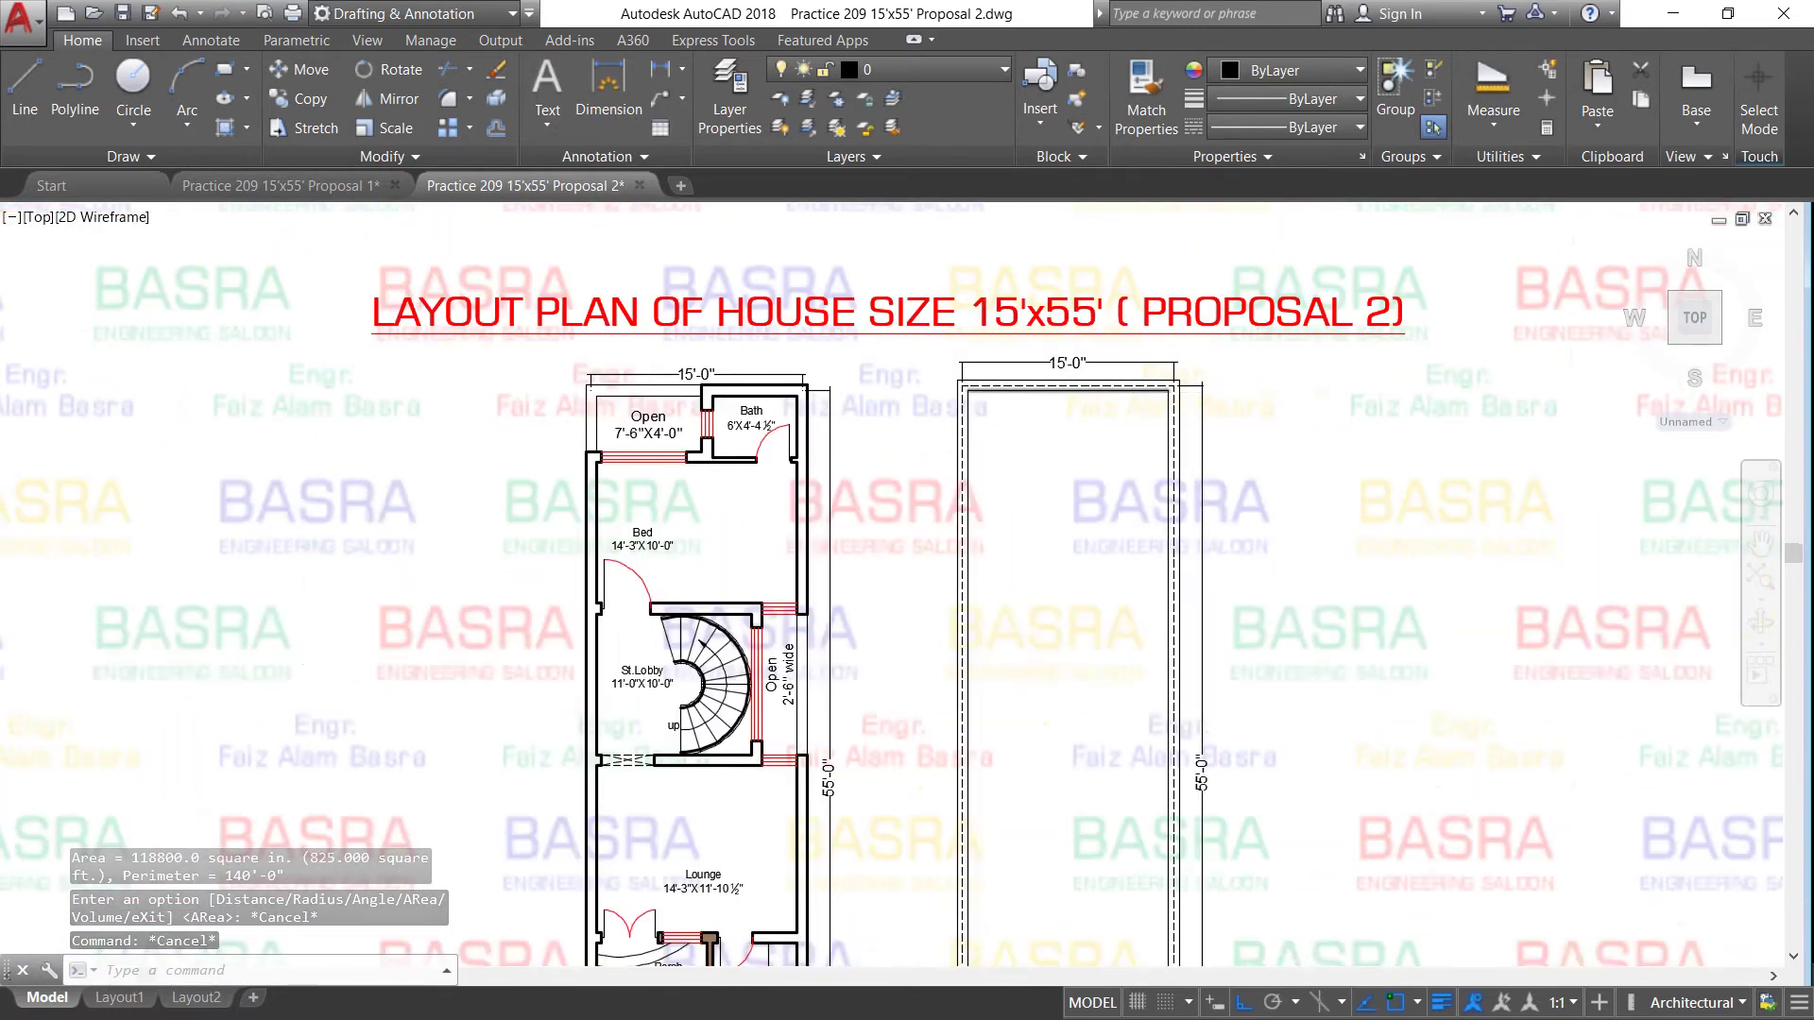
scroll(1093, 490, "up", 2)
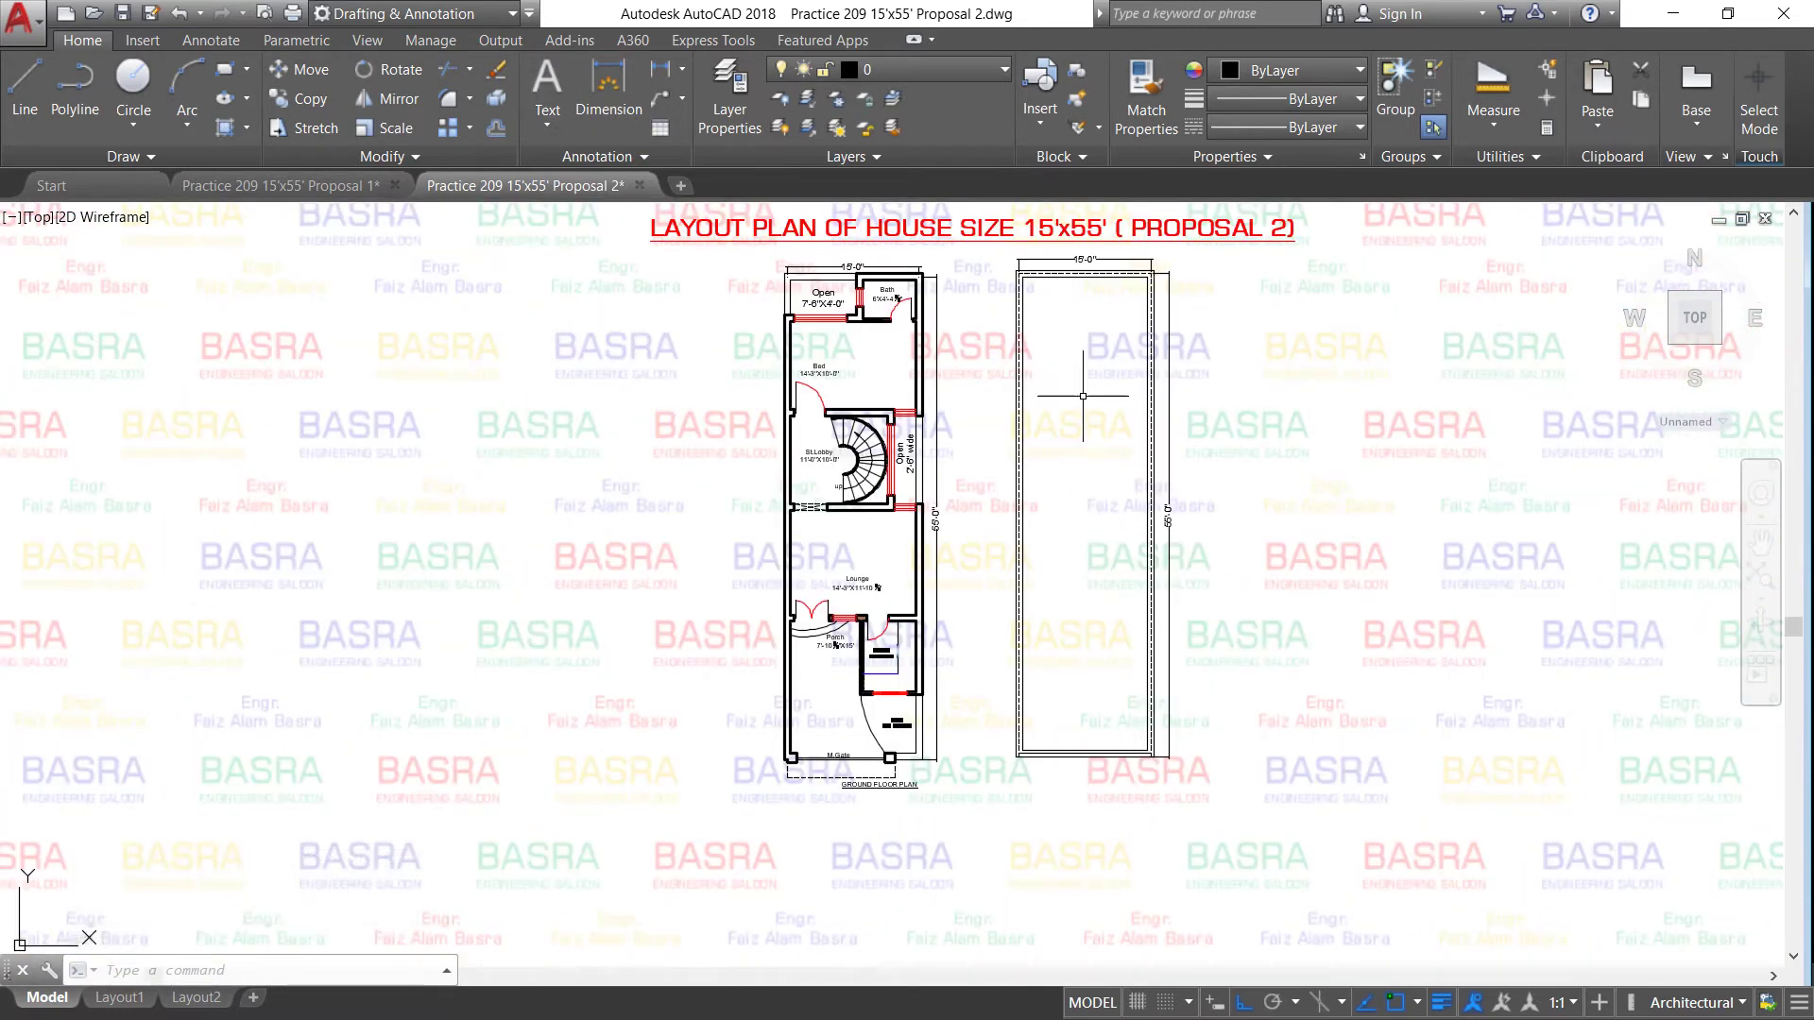
scroll(1050, 286, "up", 2)
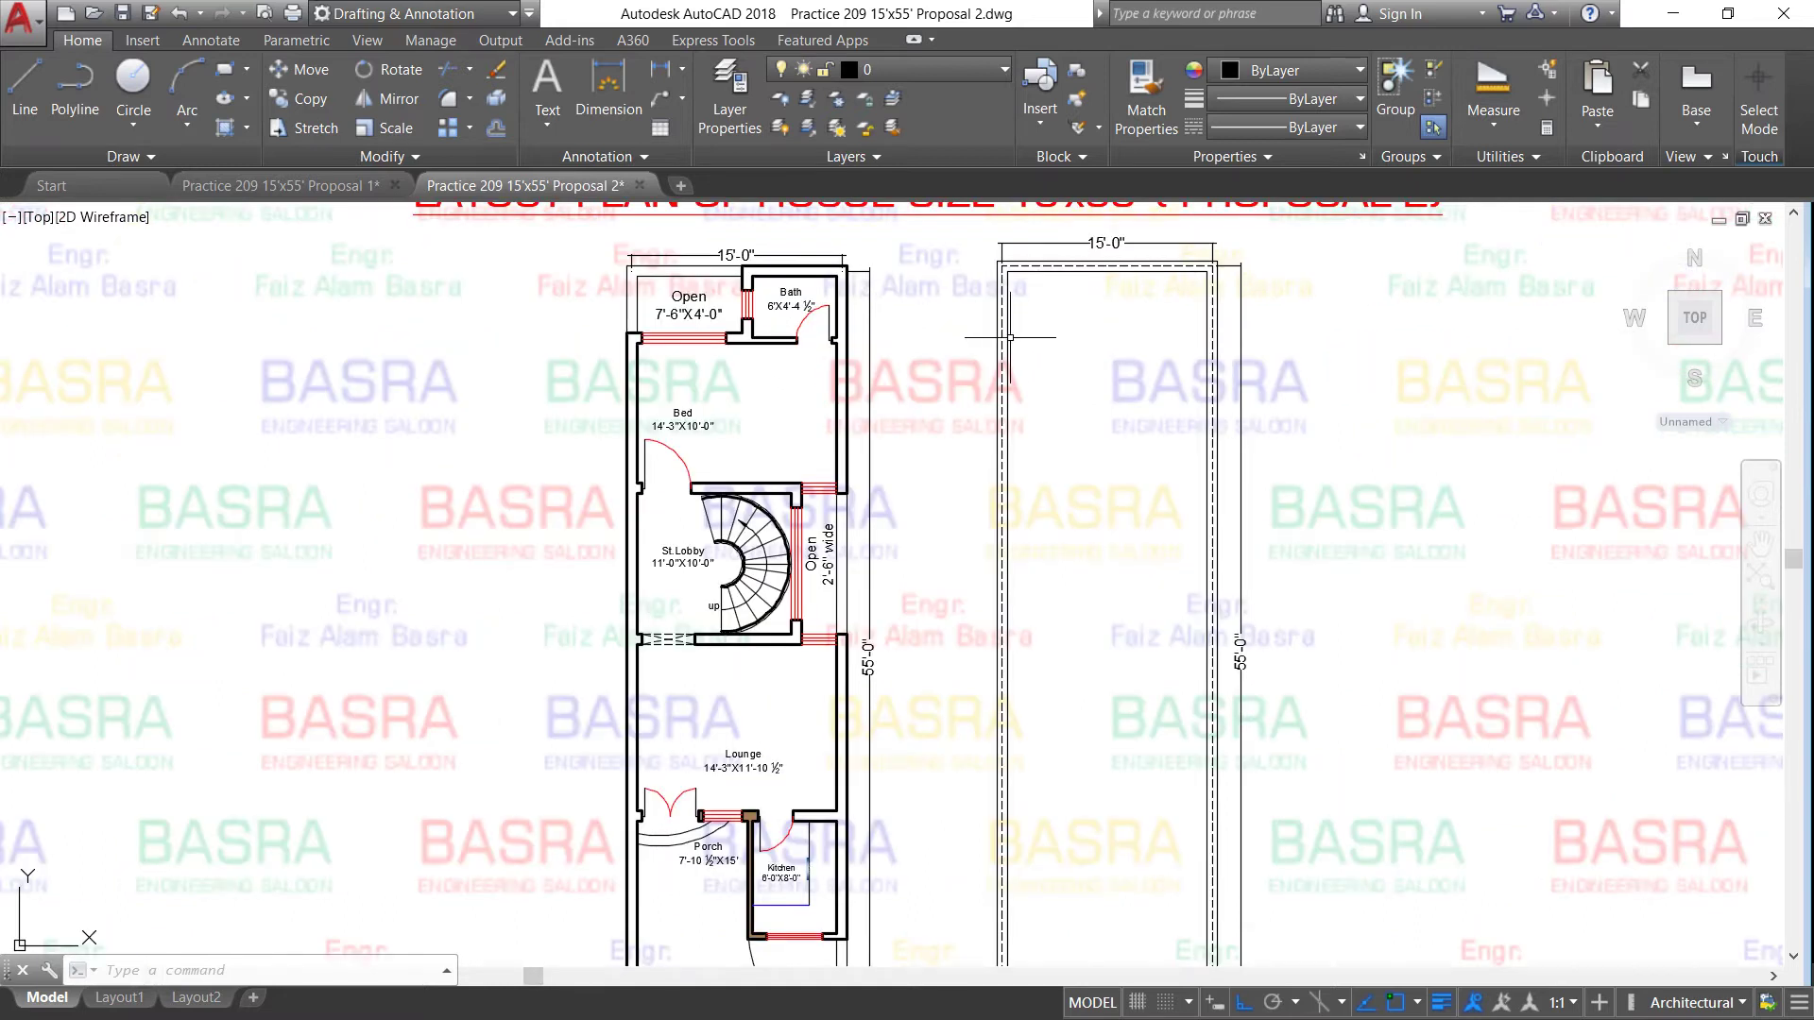
scroll(765, 281, "up", 4)
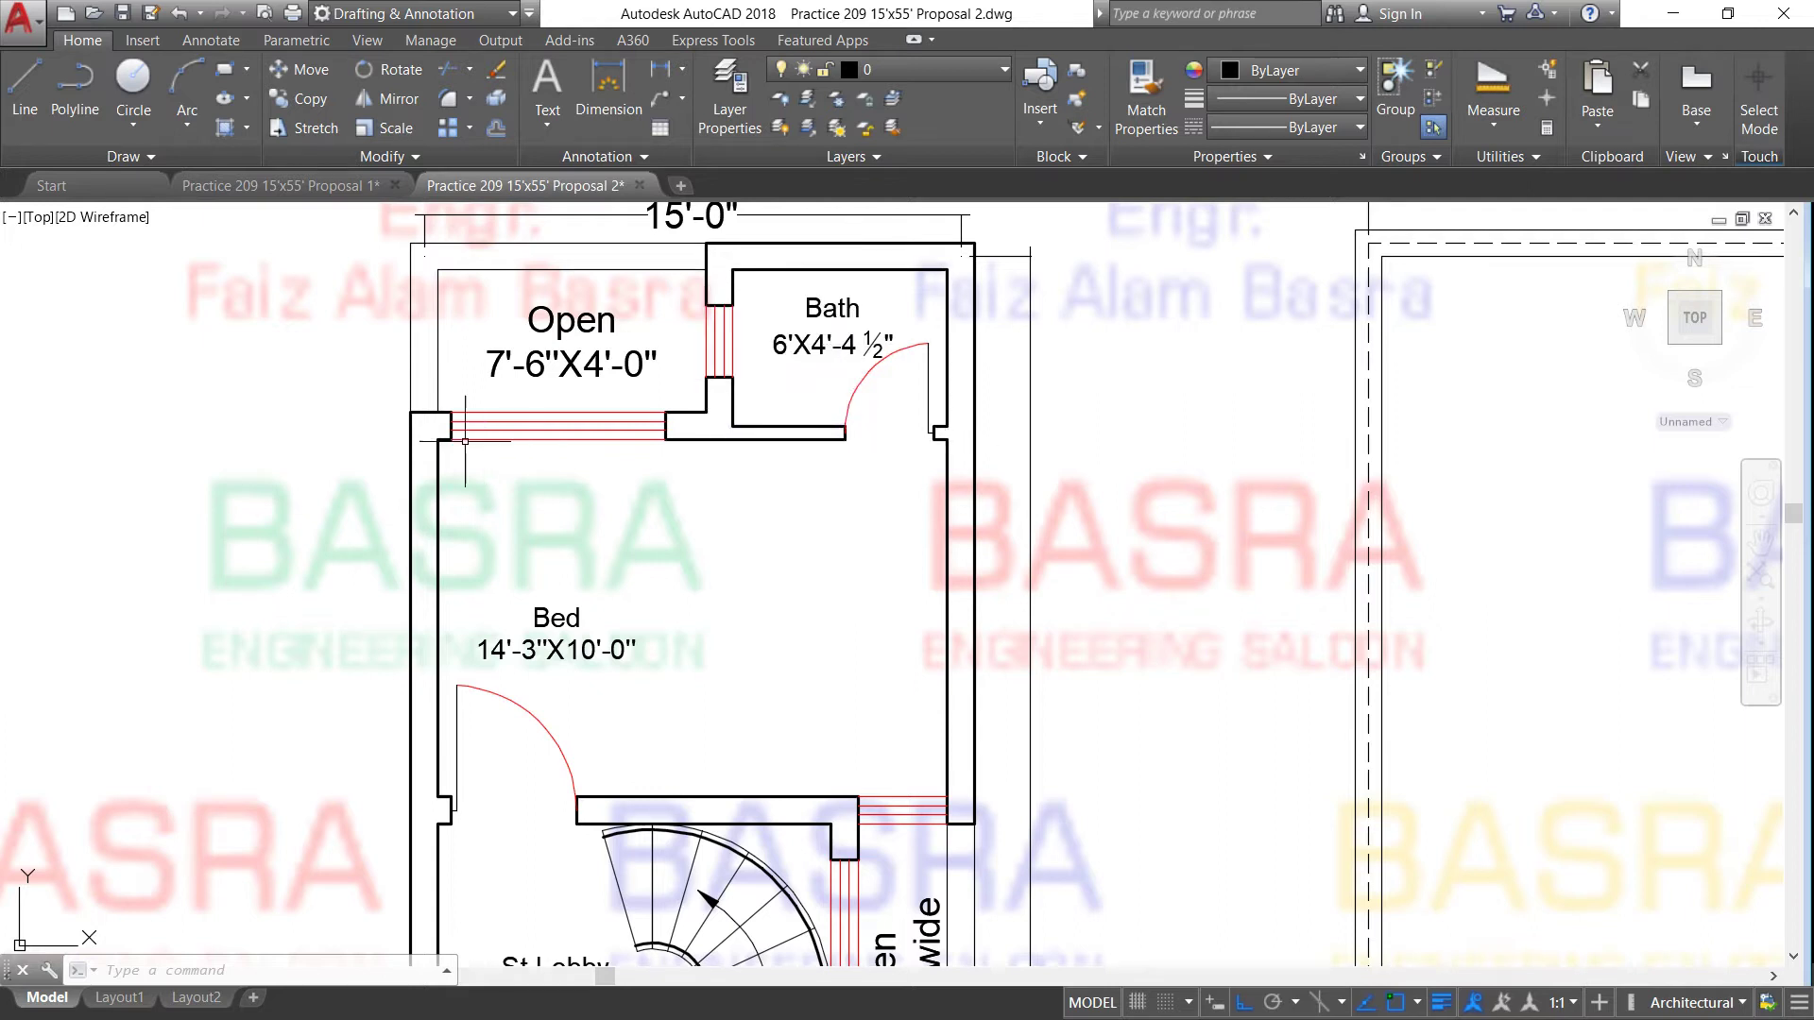
scroll(456, 441, "down", 5)
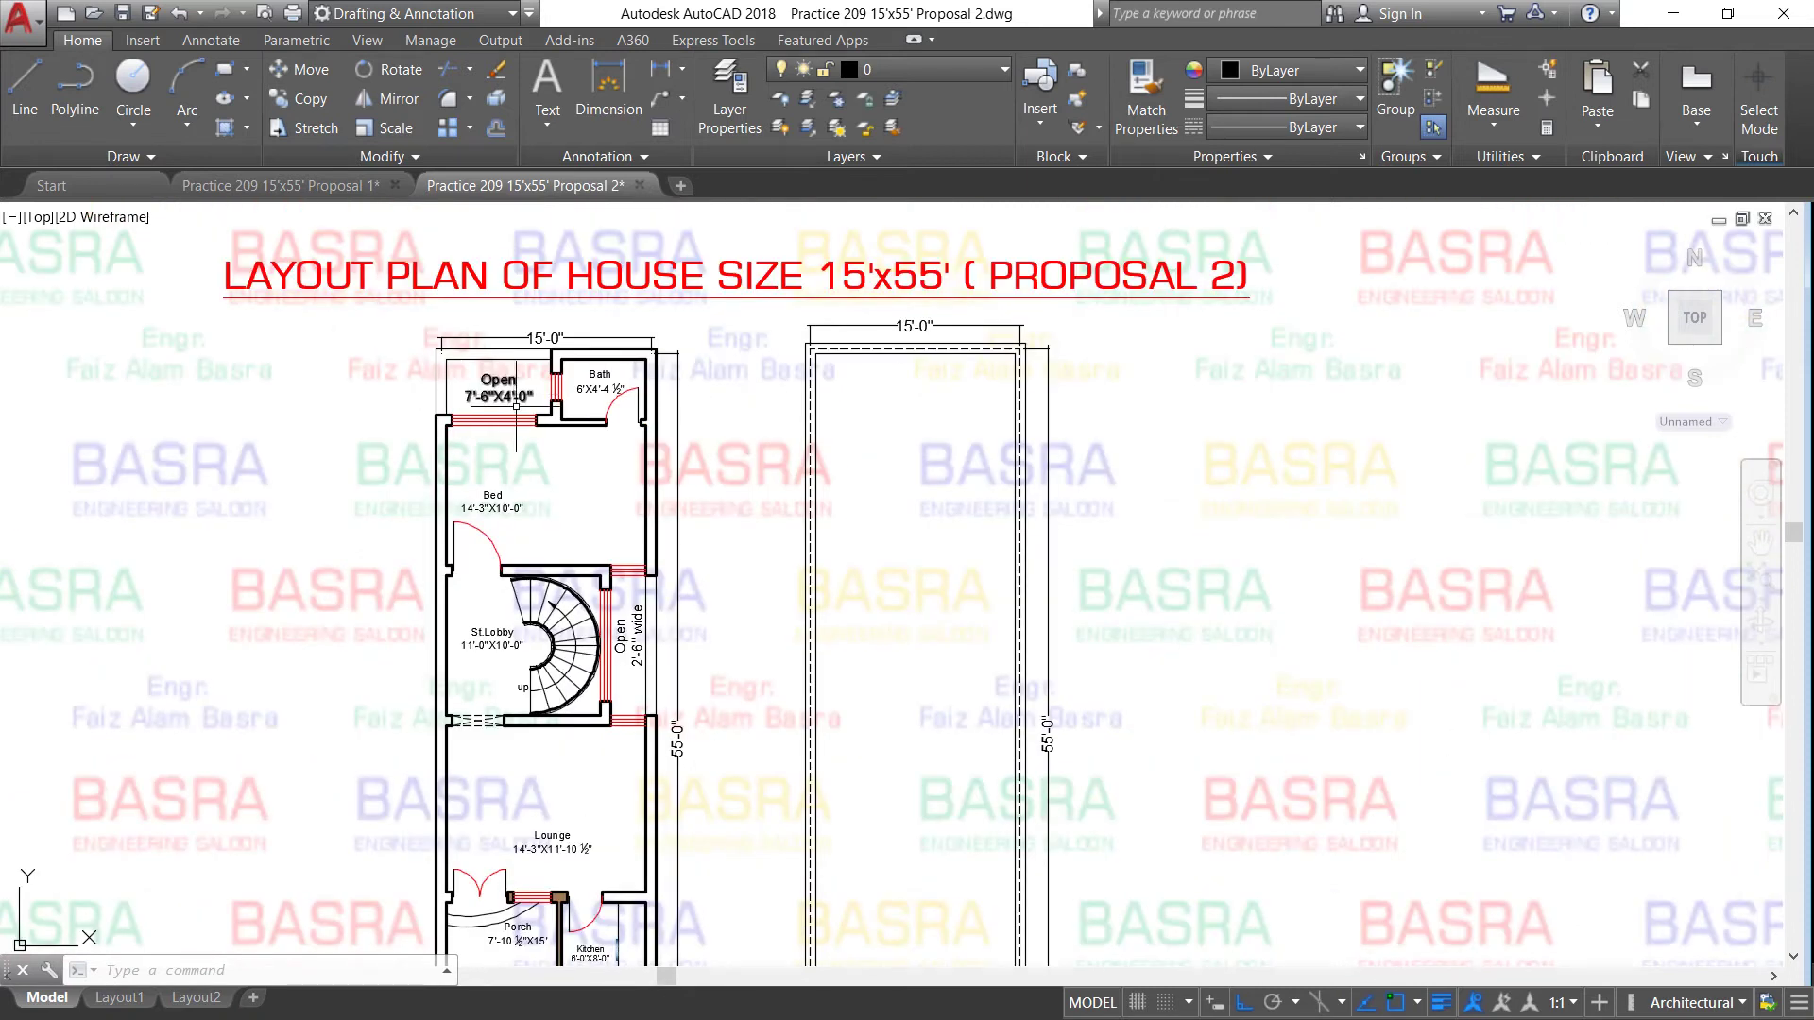
scroll(547, 567, "up", 4)
scroll(546, 567, "up", 1)
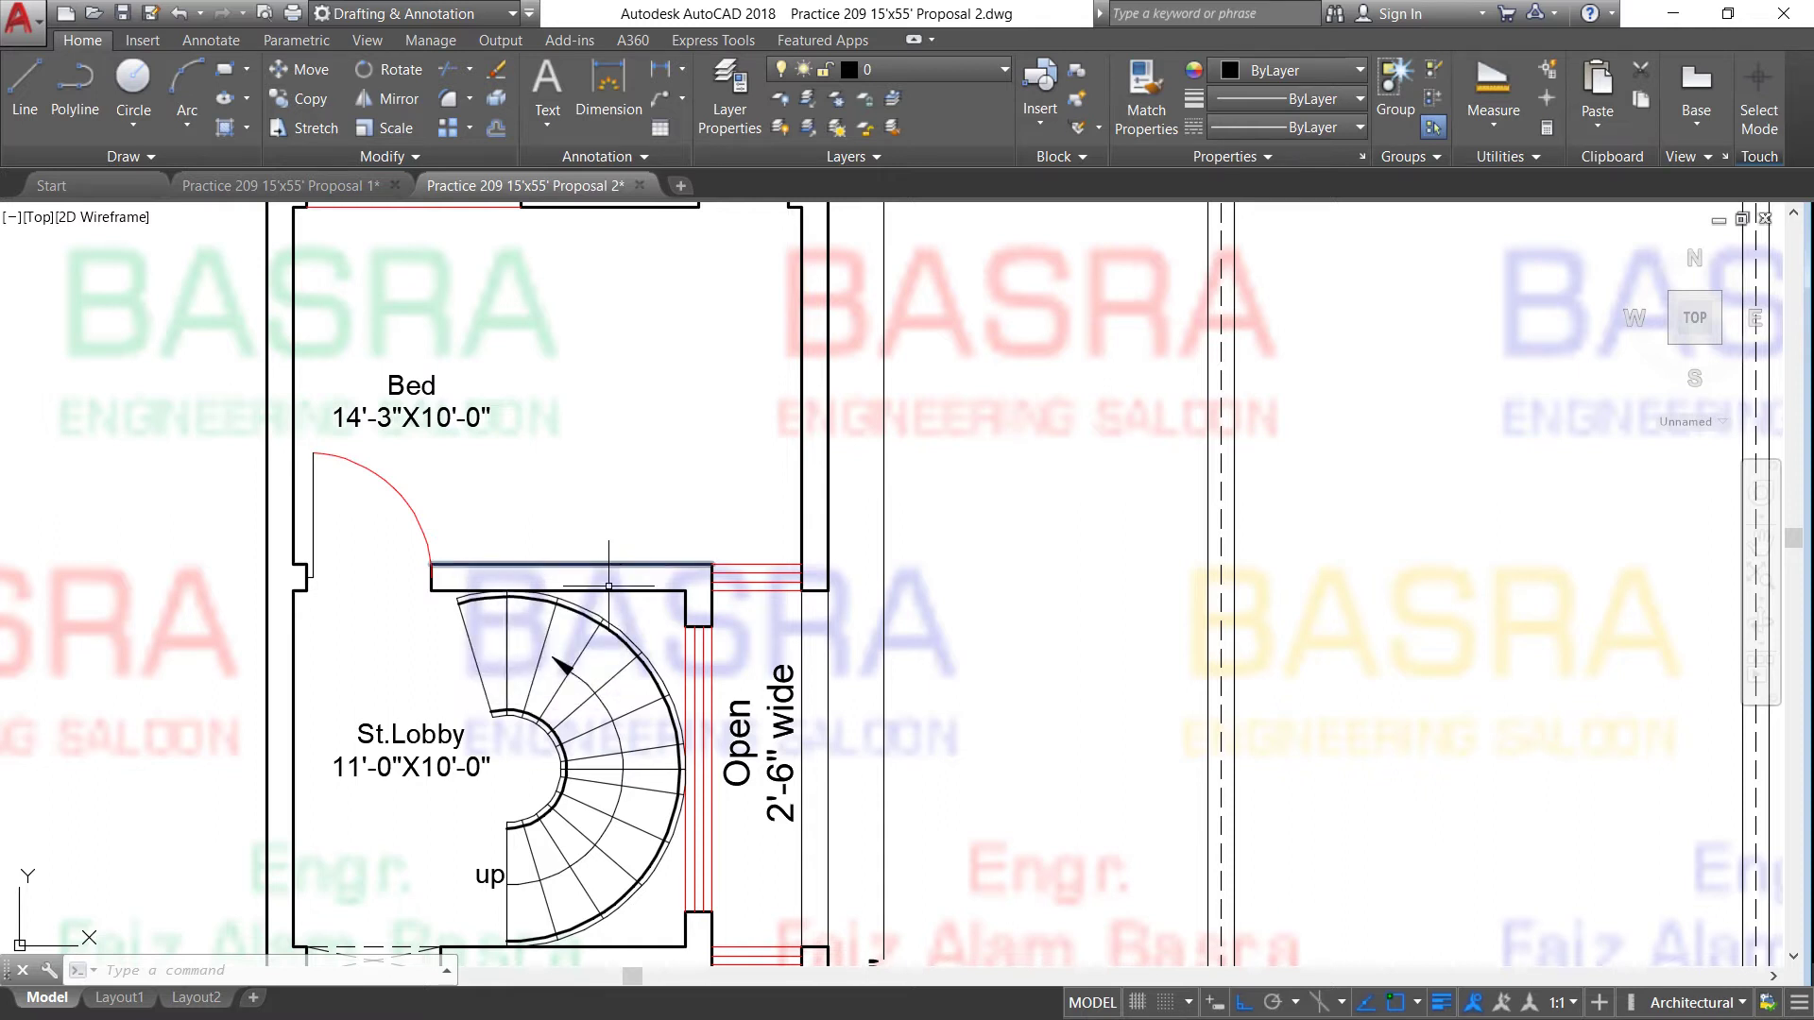
scroll(608, 586, "down", 3)
scroll(593, 634, "up", 1)
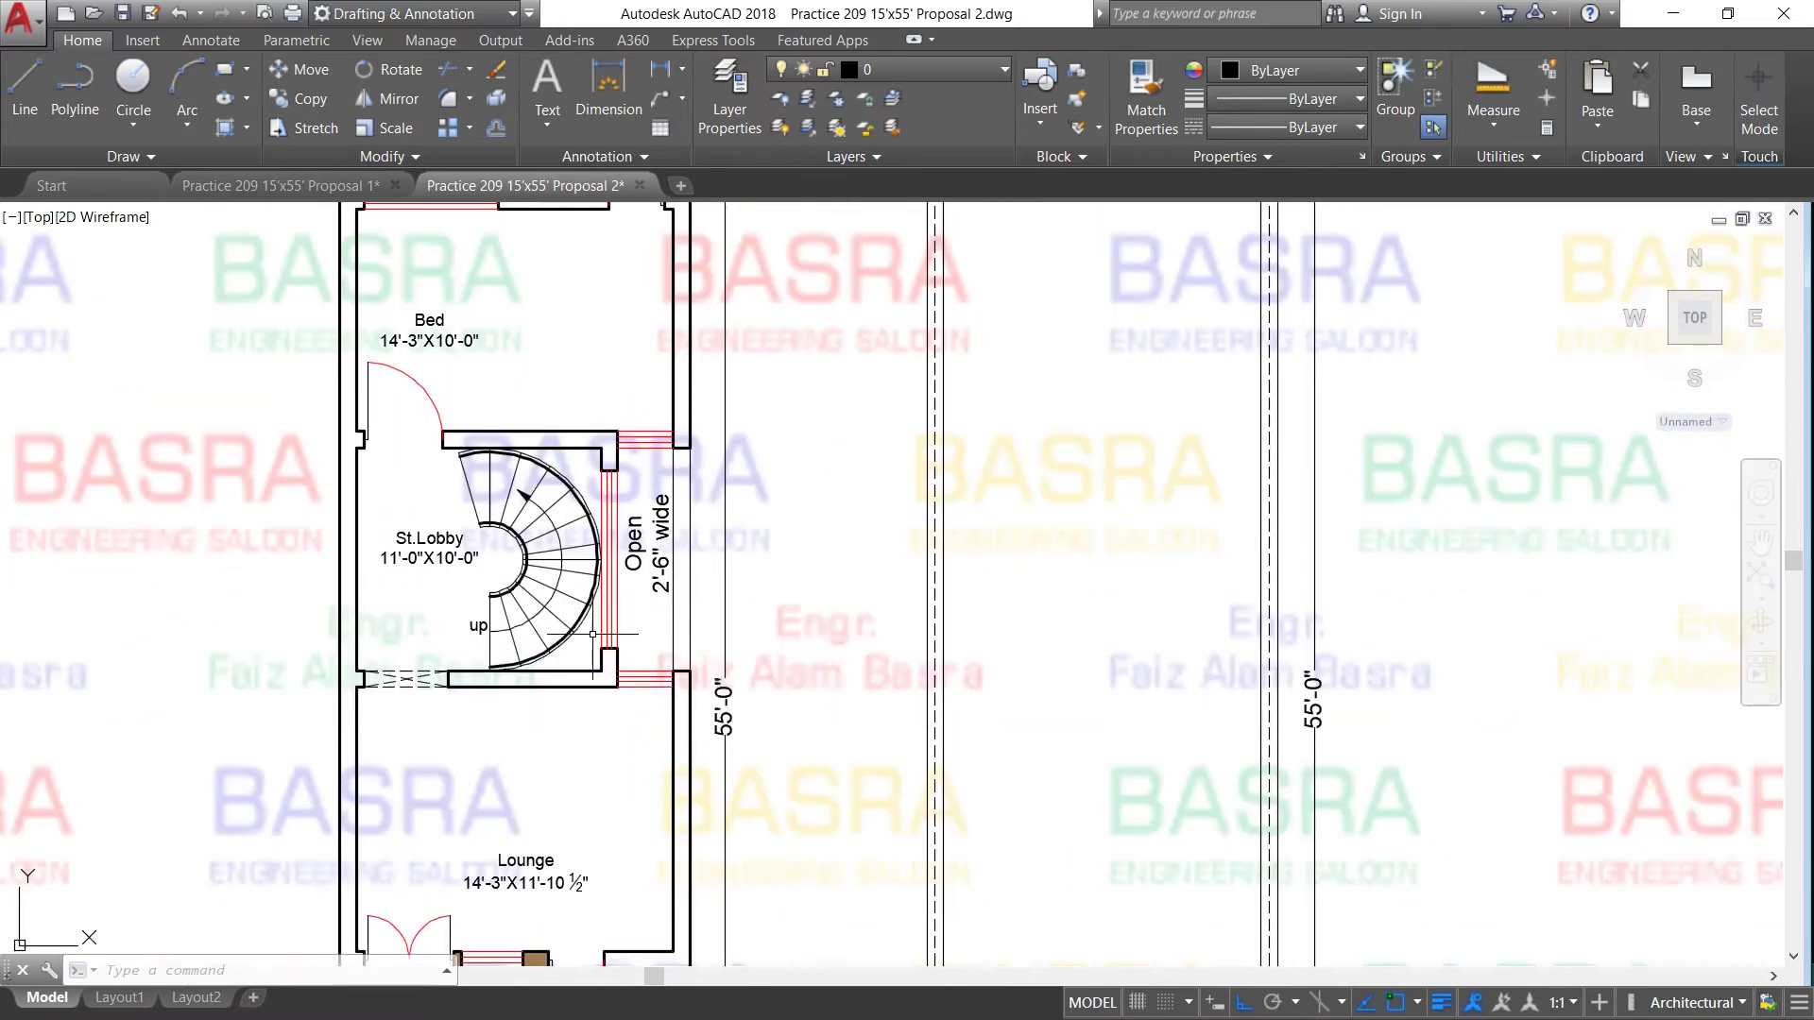
scroll(593, 634, "up", 2)
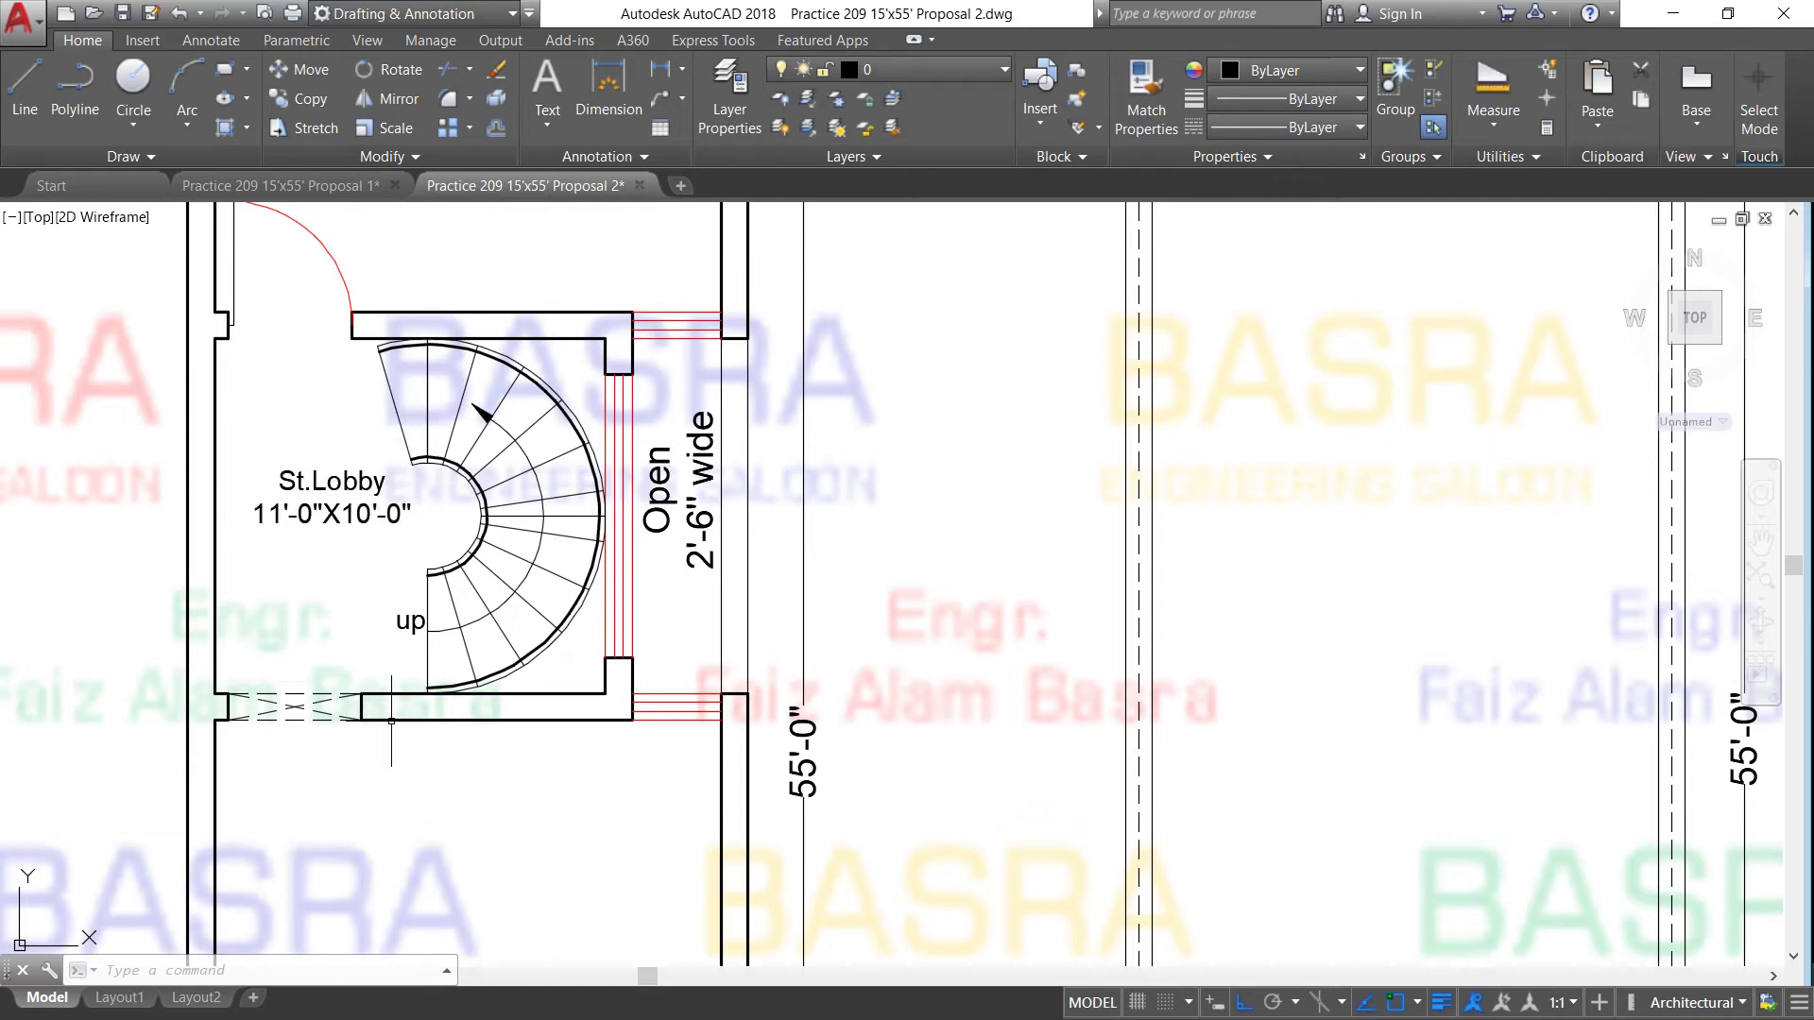
scroll(384, 536, "down", 3)
scroll(383, 537, "down", 2)
scroll(384, 536, "up", 2)
scroll(414, 605, "down", 1)
scroll(406, 581, "down", 1)
scroll(406, 582, "up", 3)
scroll(406, 581, "up", 2)
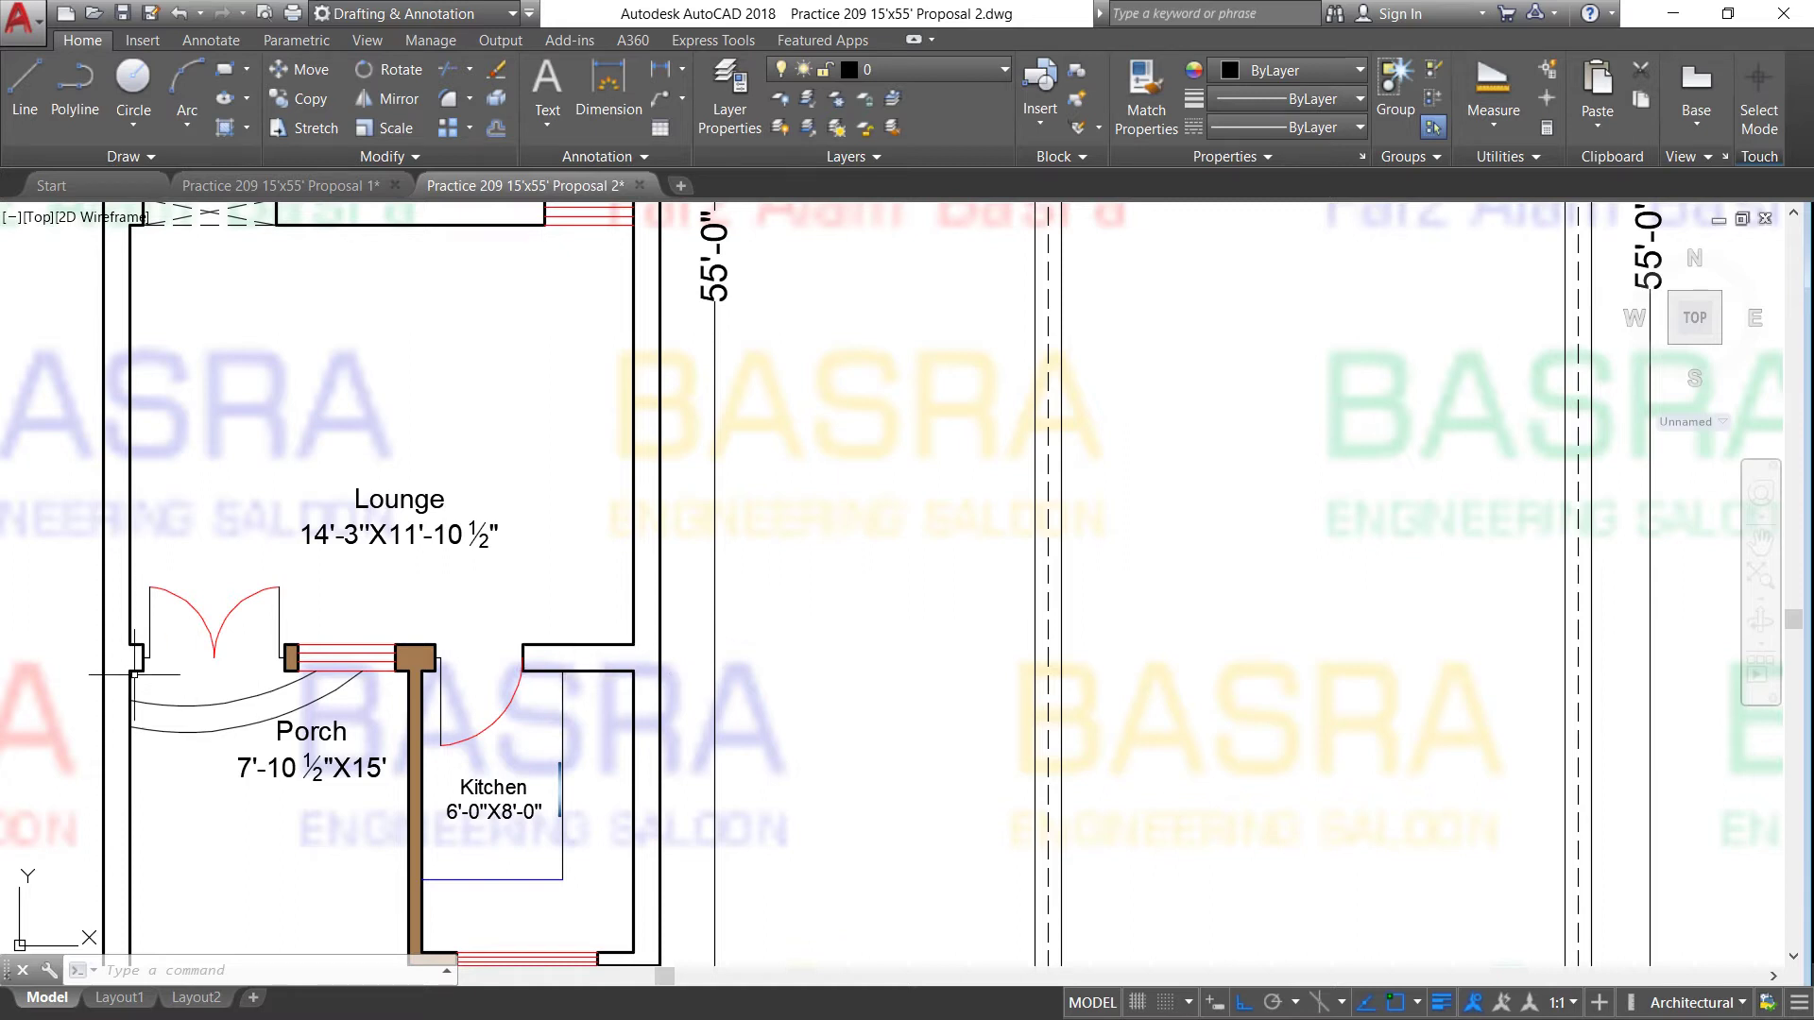
scroll(567, 454, "down", 3)
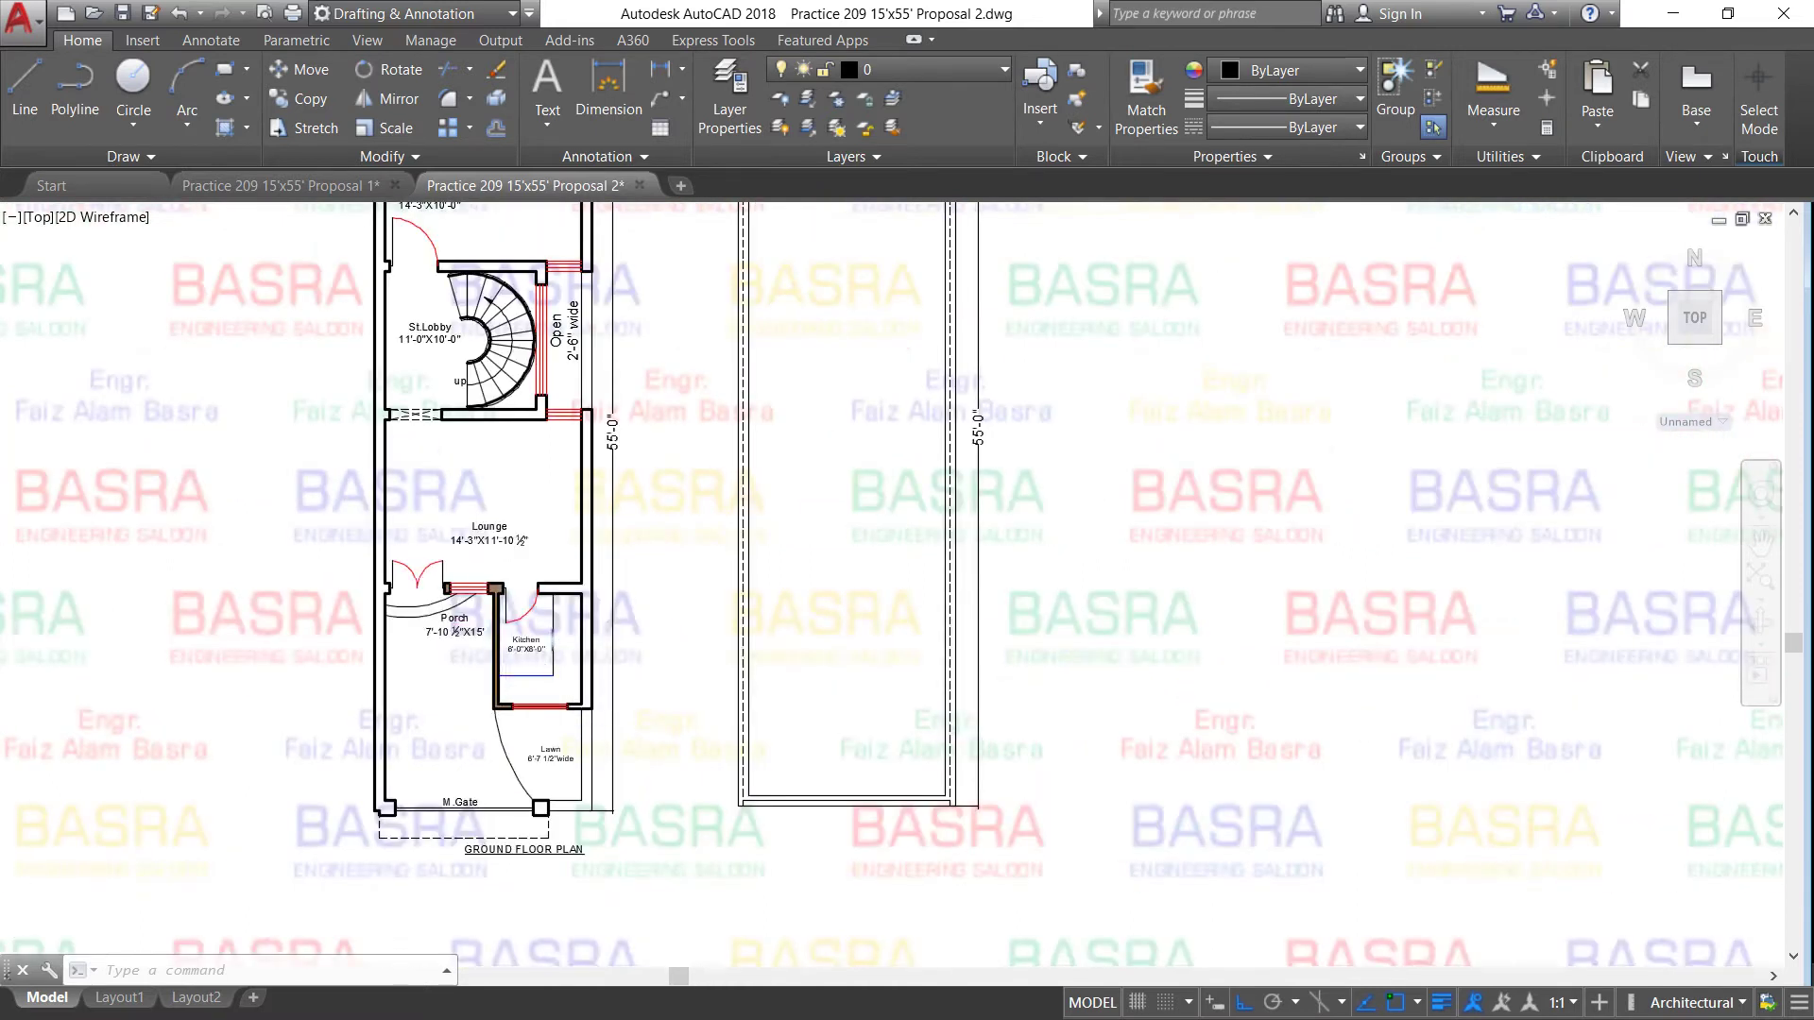
scroll(544, 690, "up", 3)
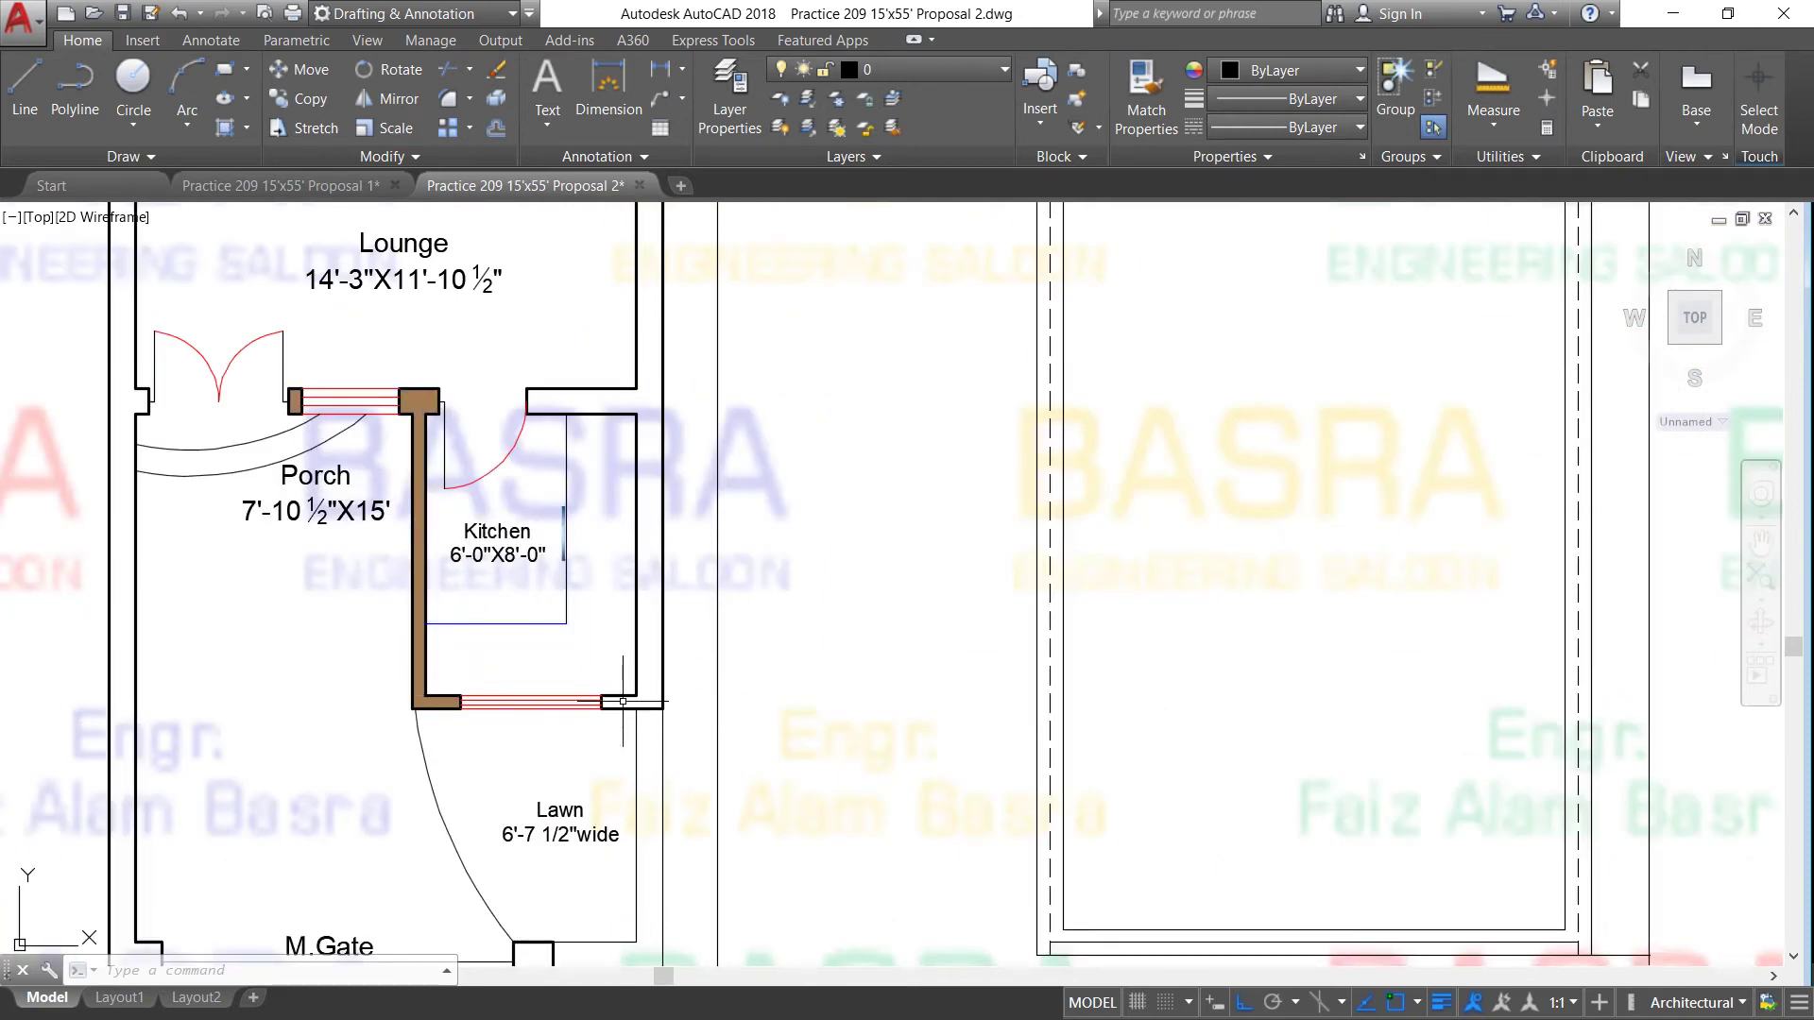
scroll(545, 696, "down", 3)
scroll(517, 669, "up", 3)
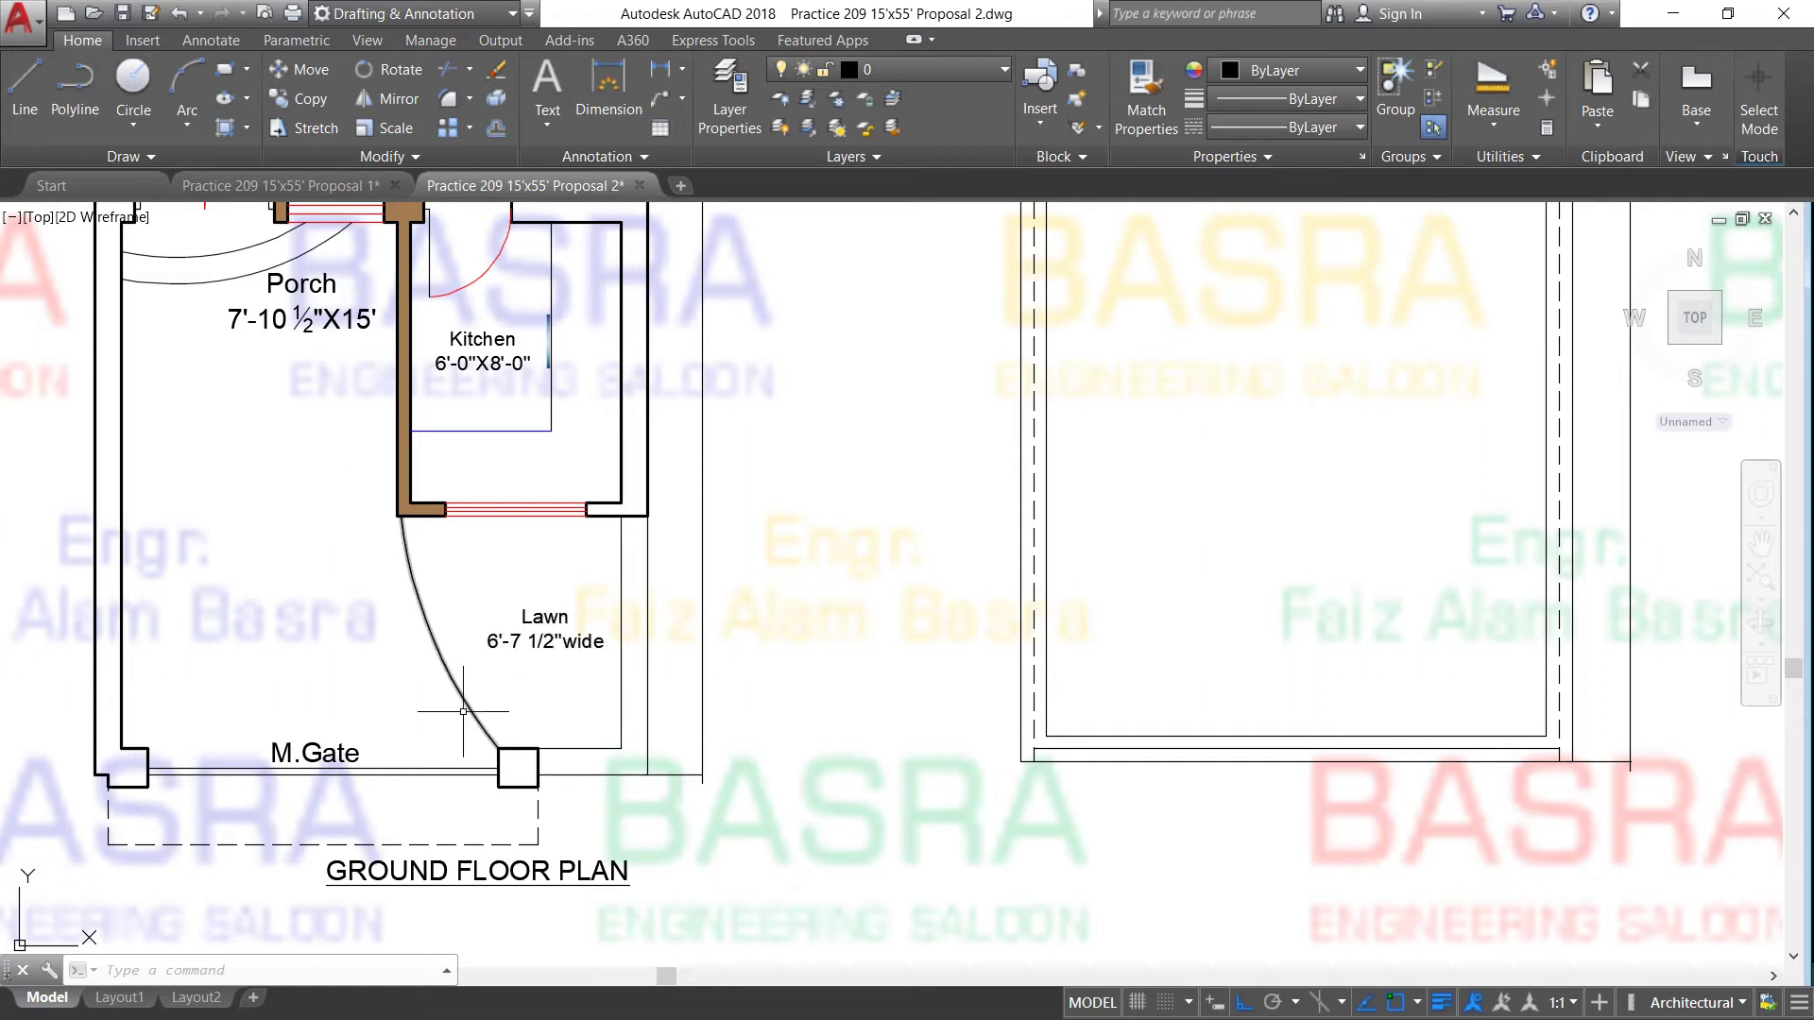
scroll(350, 730, "down", 2)
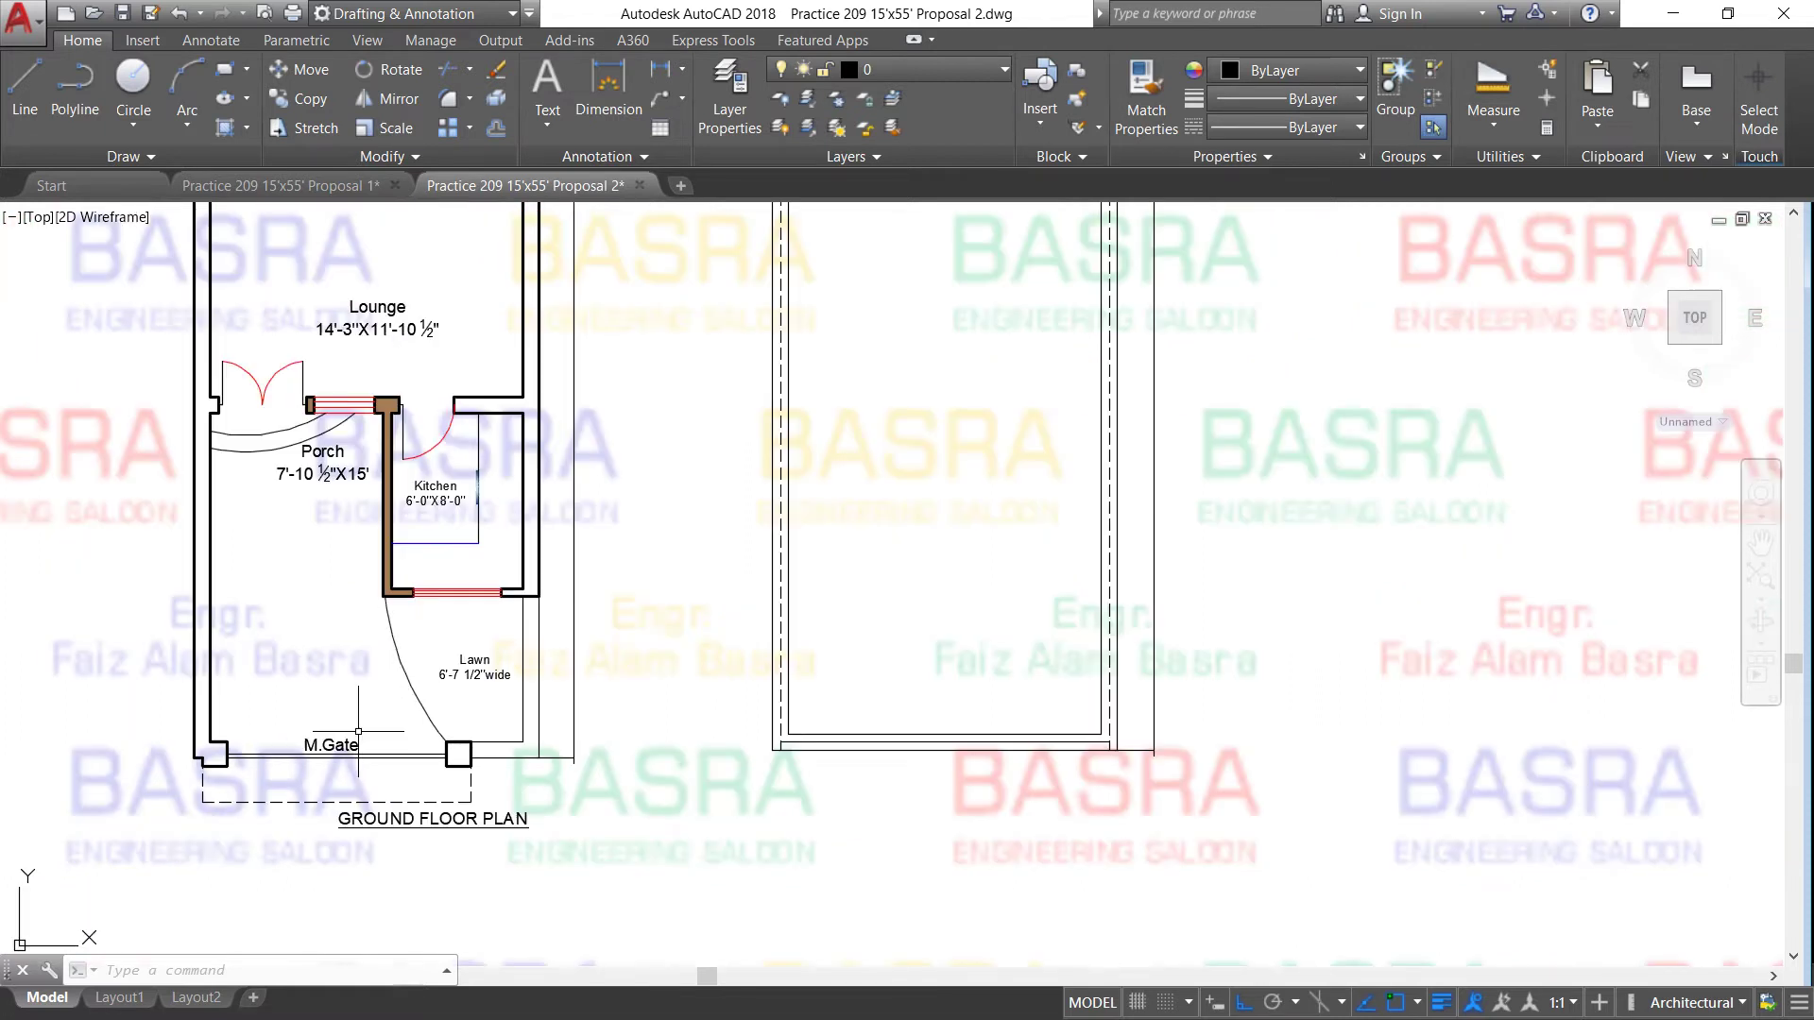
scroll(369, 704, "down", 2)
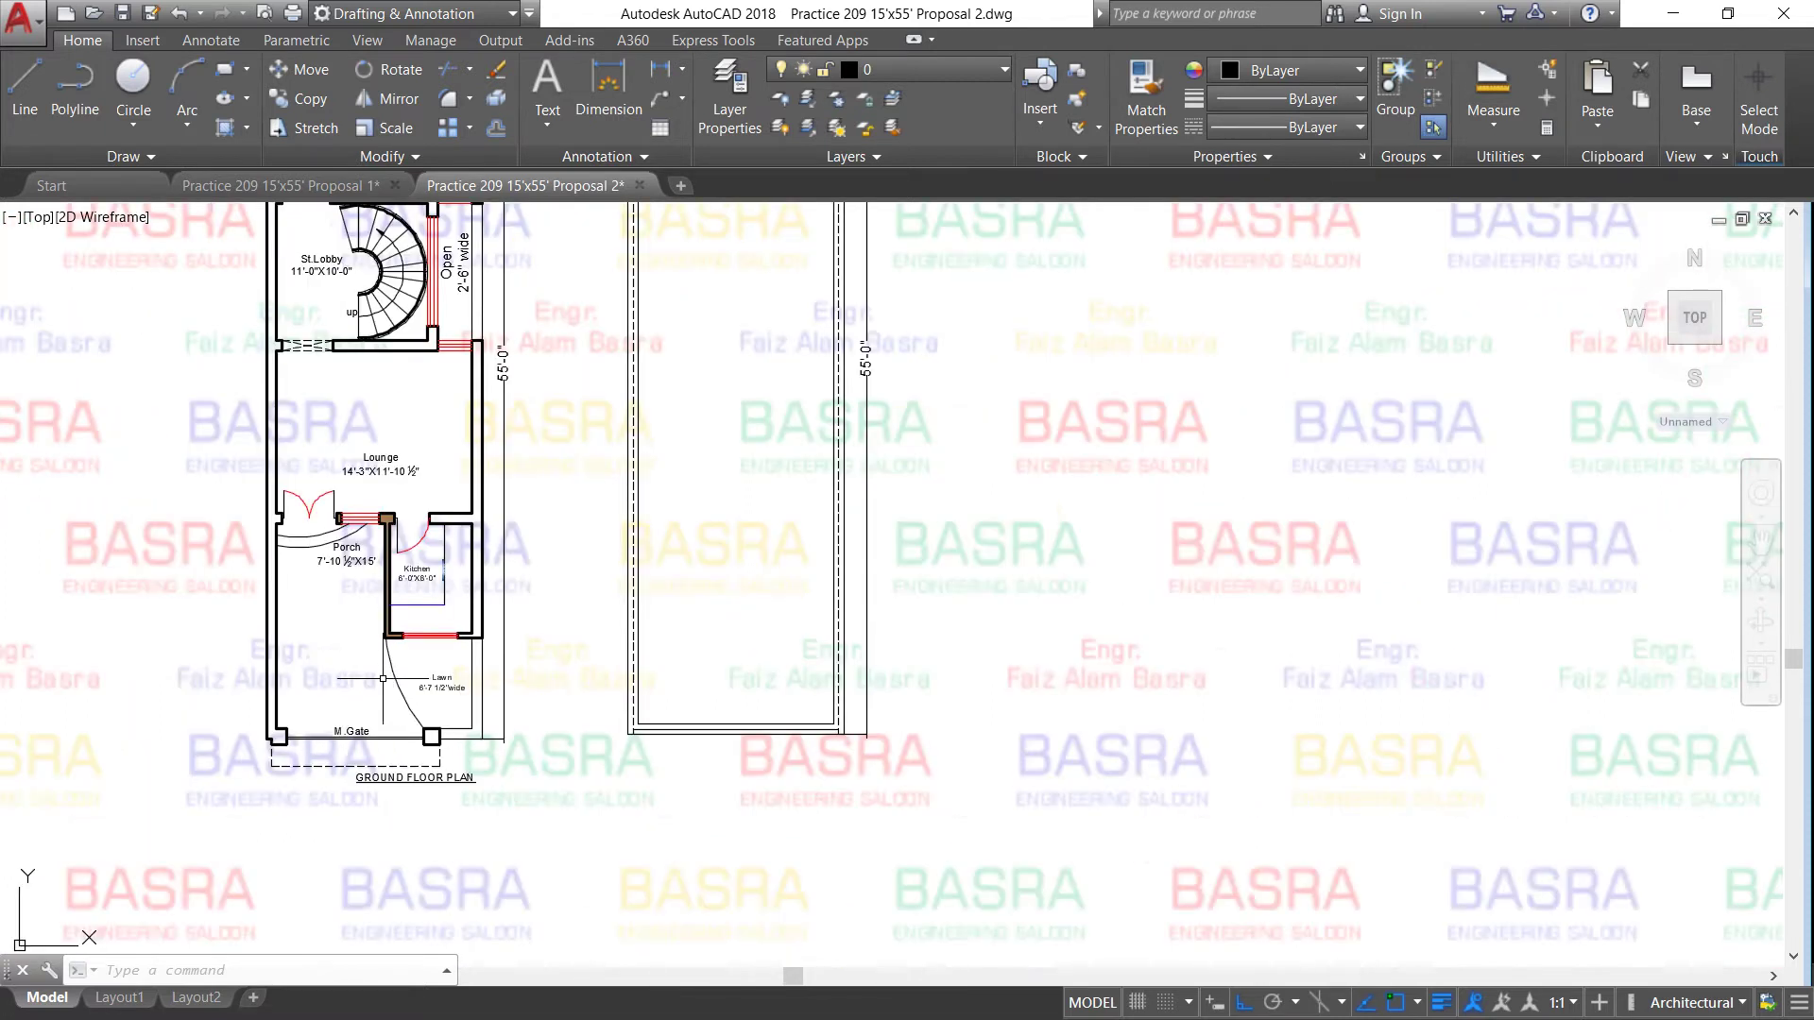
scroll(383, 679, "down", 1)
scroll(370, 605, "up", 1)
scroll(378, 601, "up", 1)
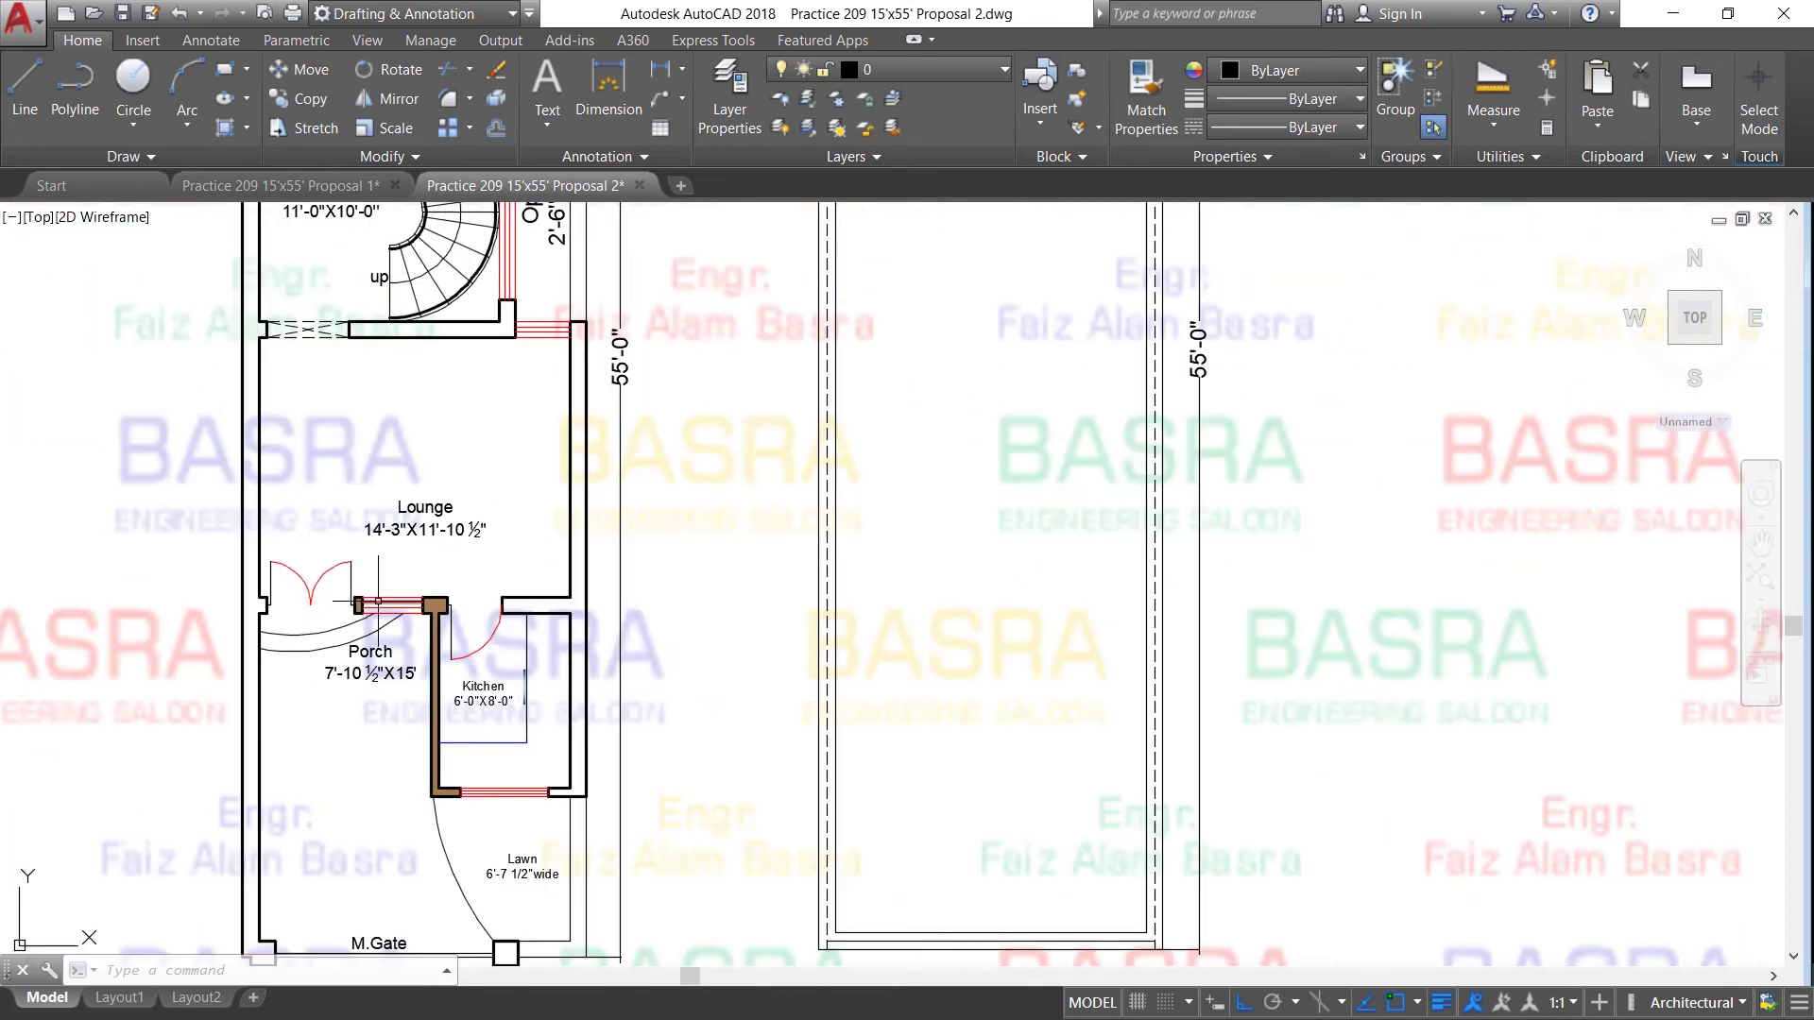
scroll(506, 584, "up", 1)
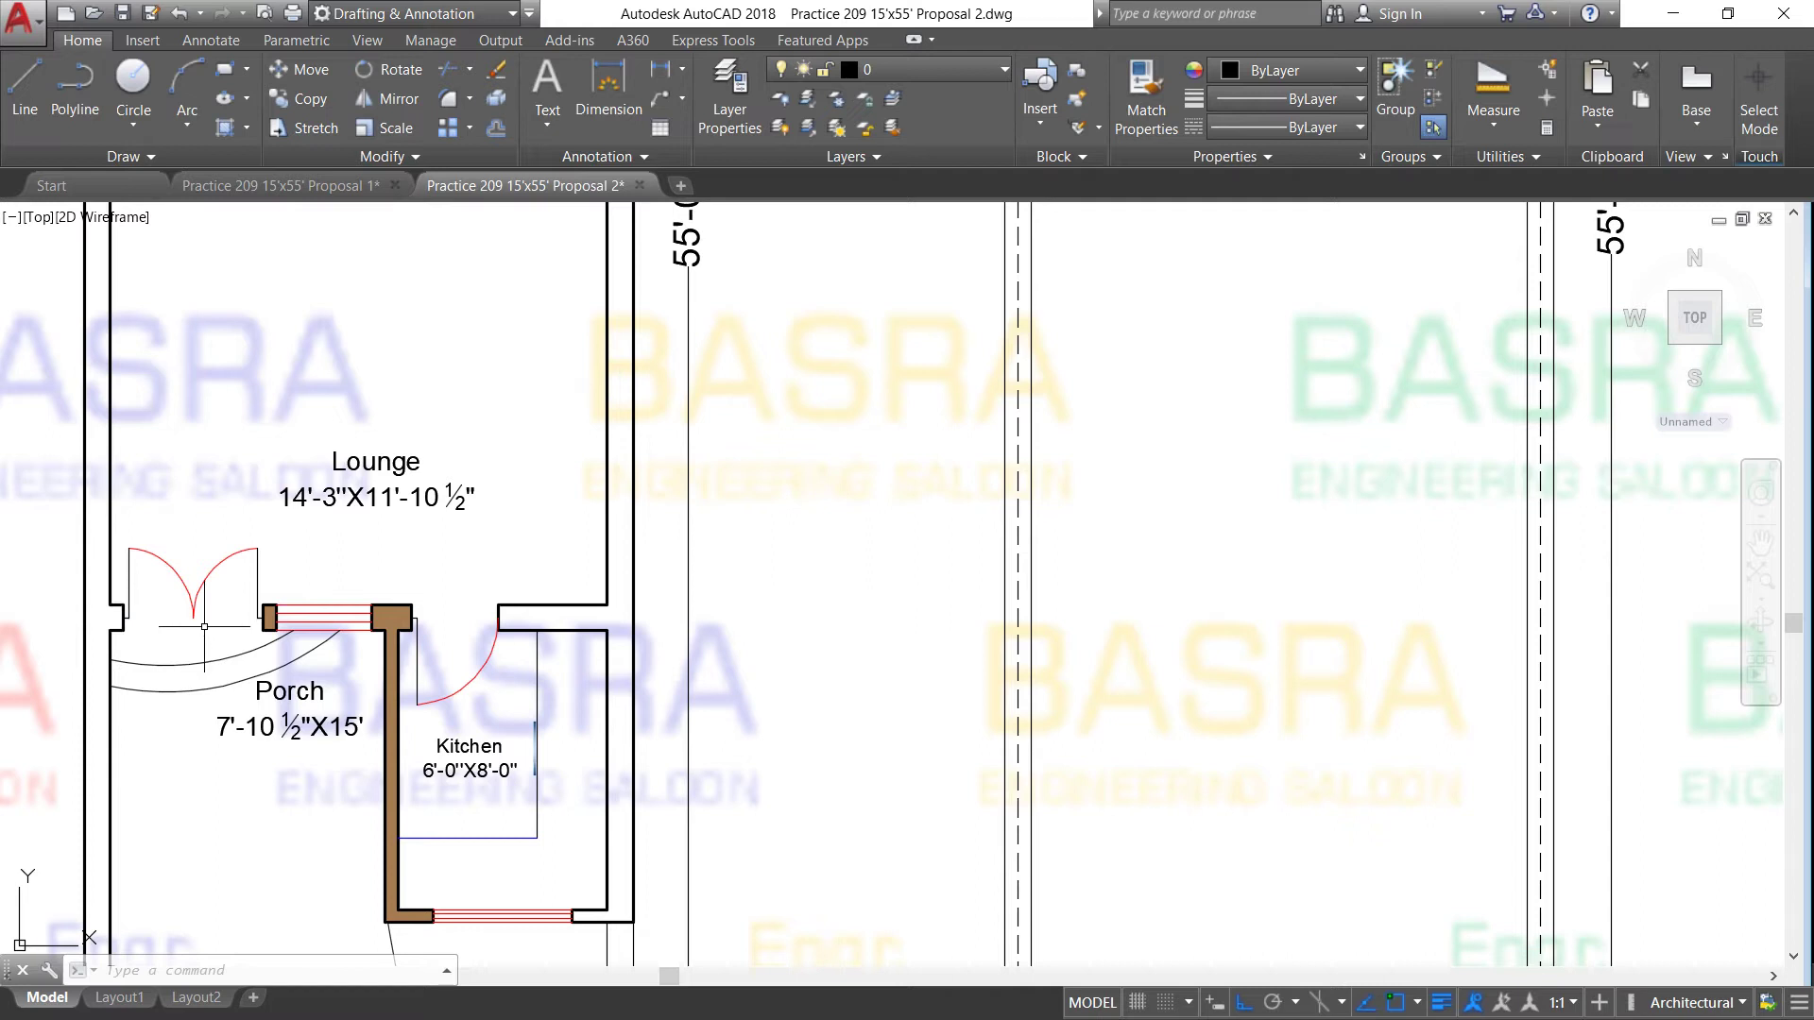
scroll(116, 626, "up", 1)
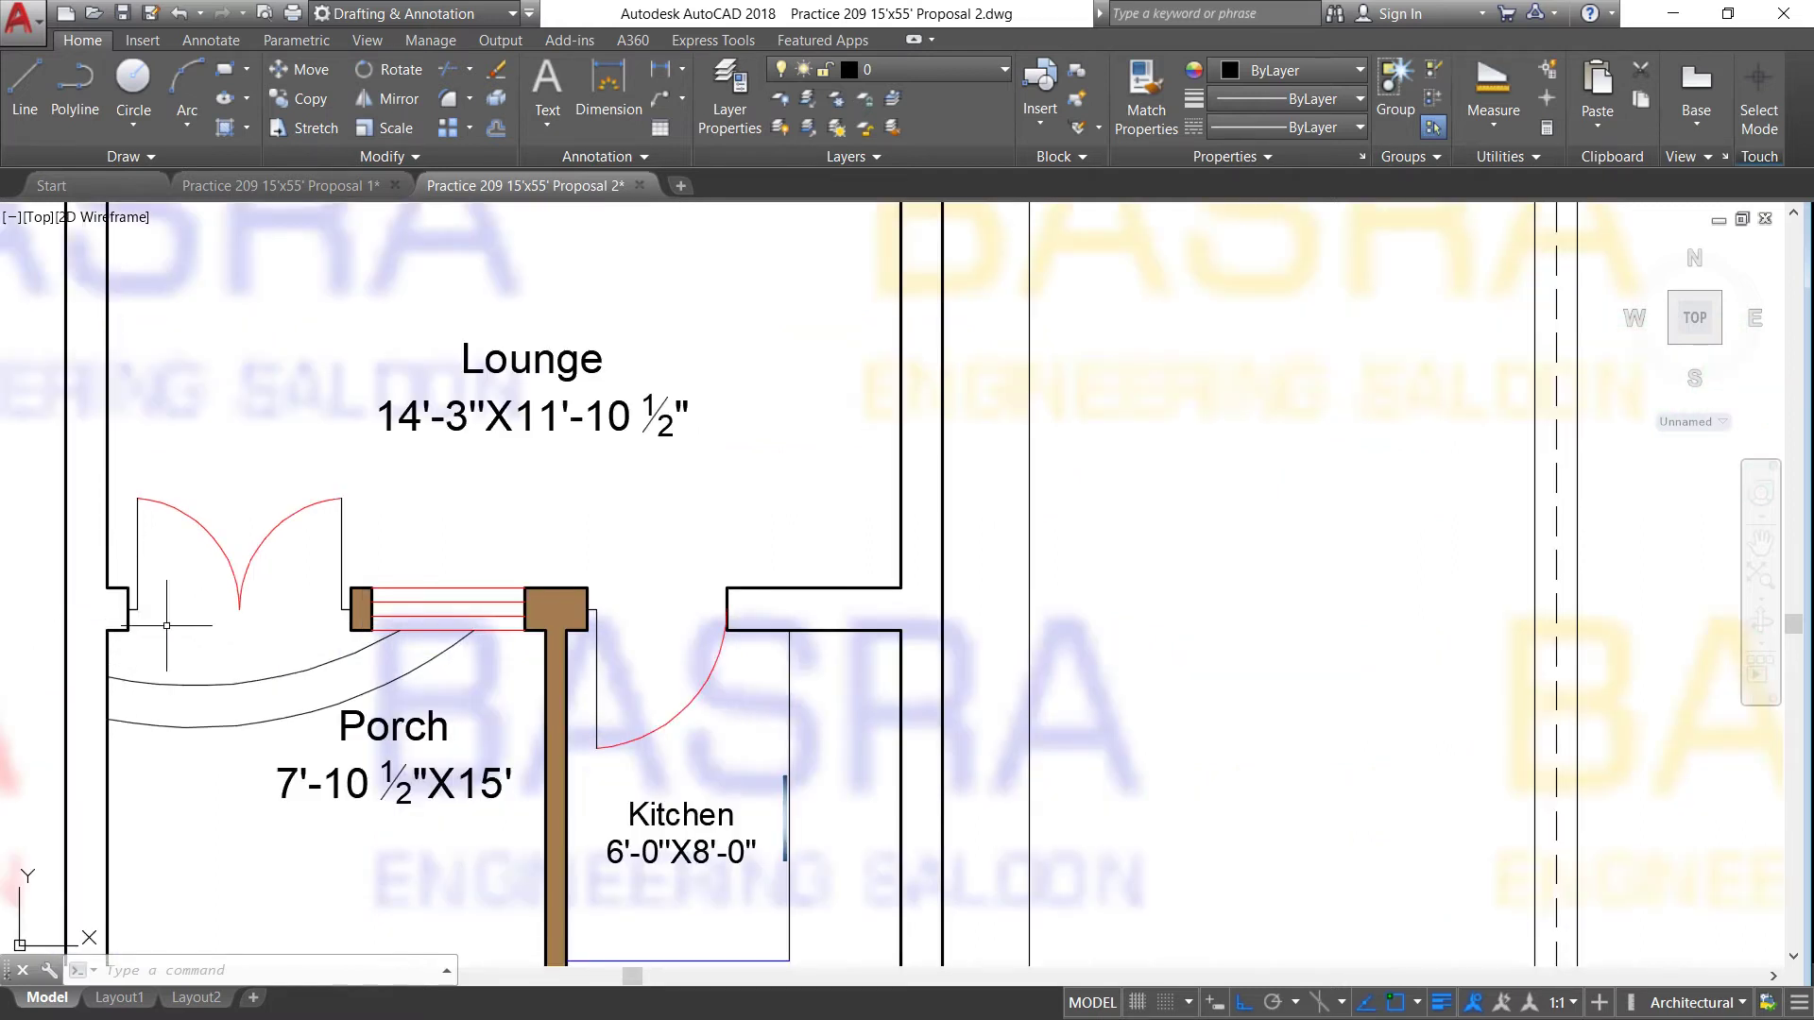
left_click(659, 111)
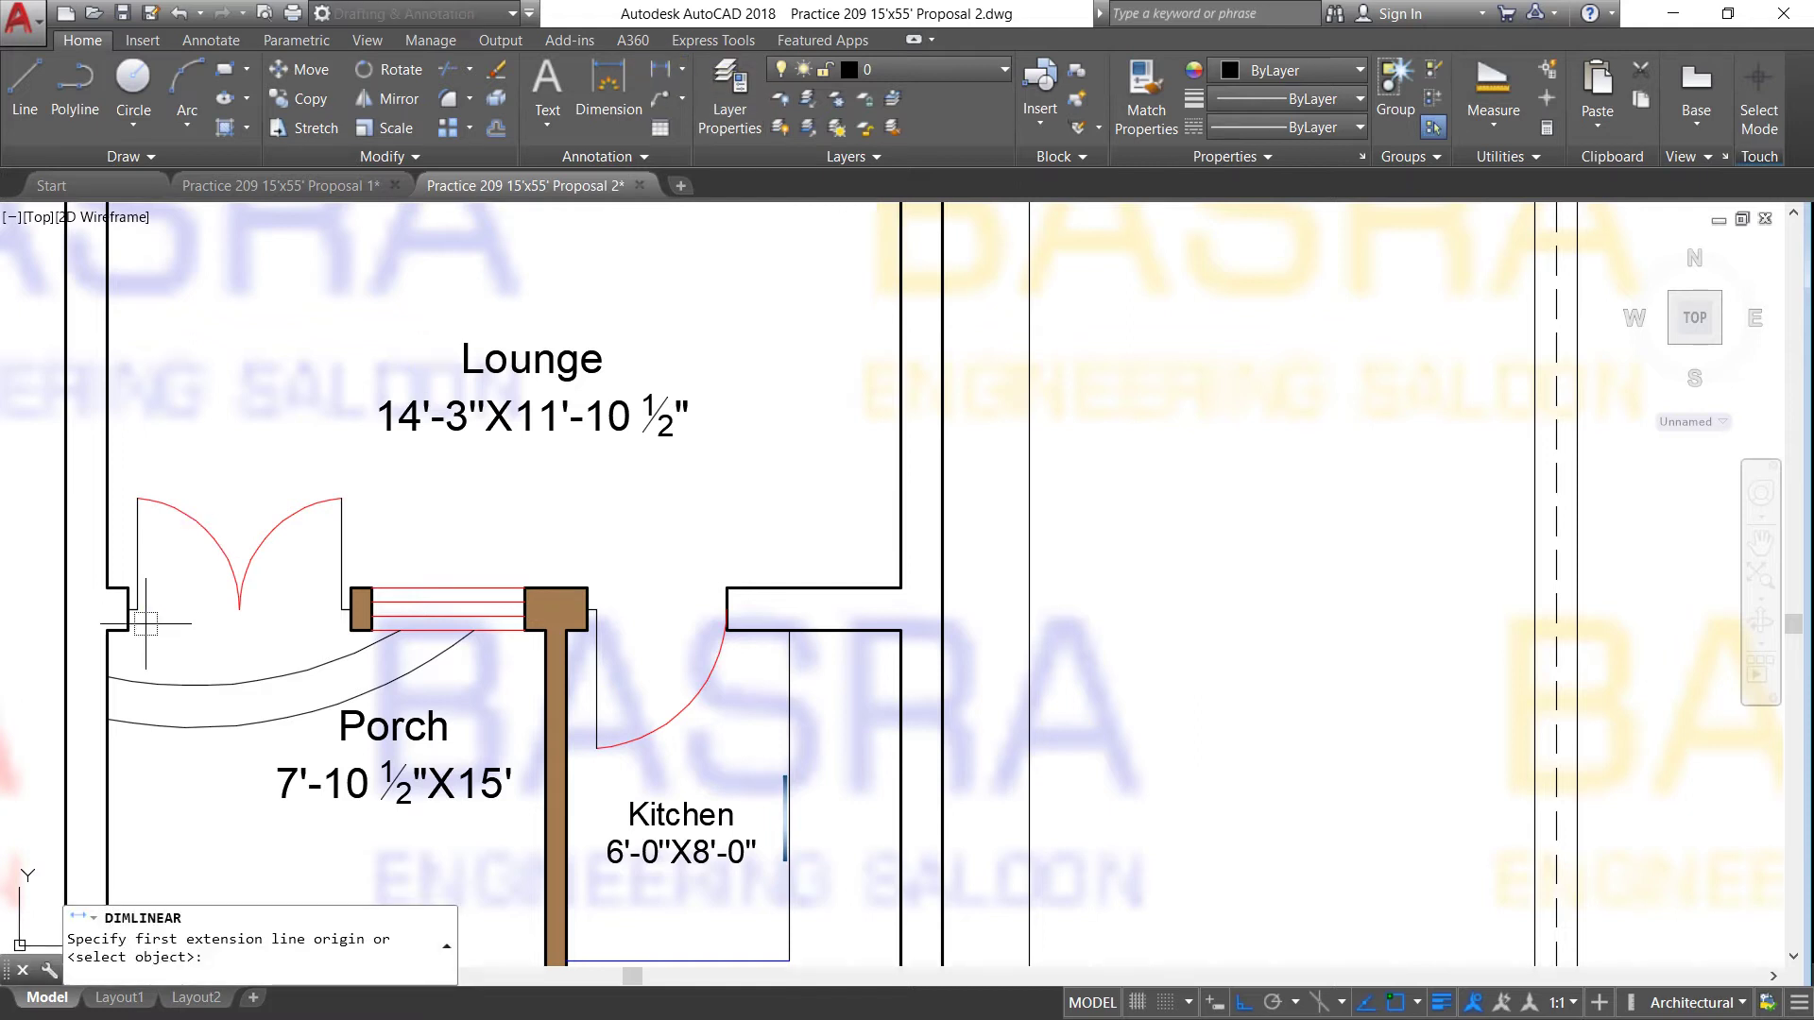
left_click(128, 629)
left_click(351, 630)
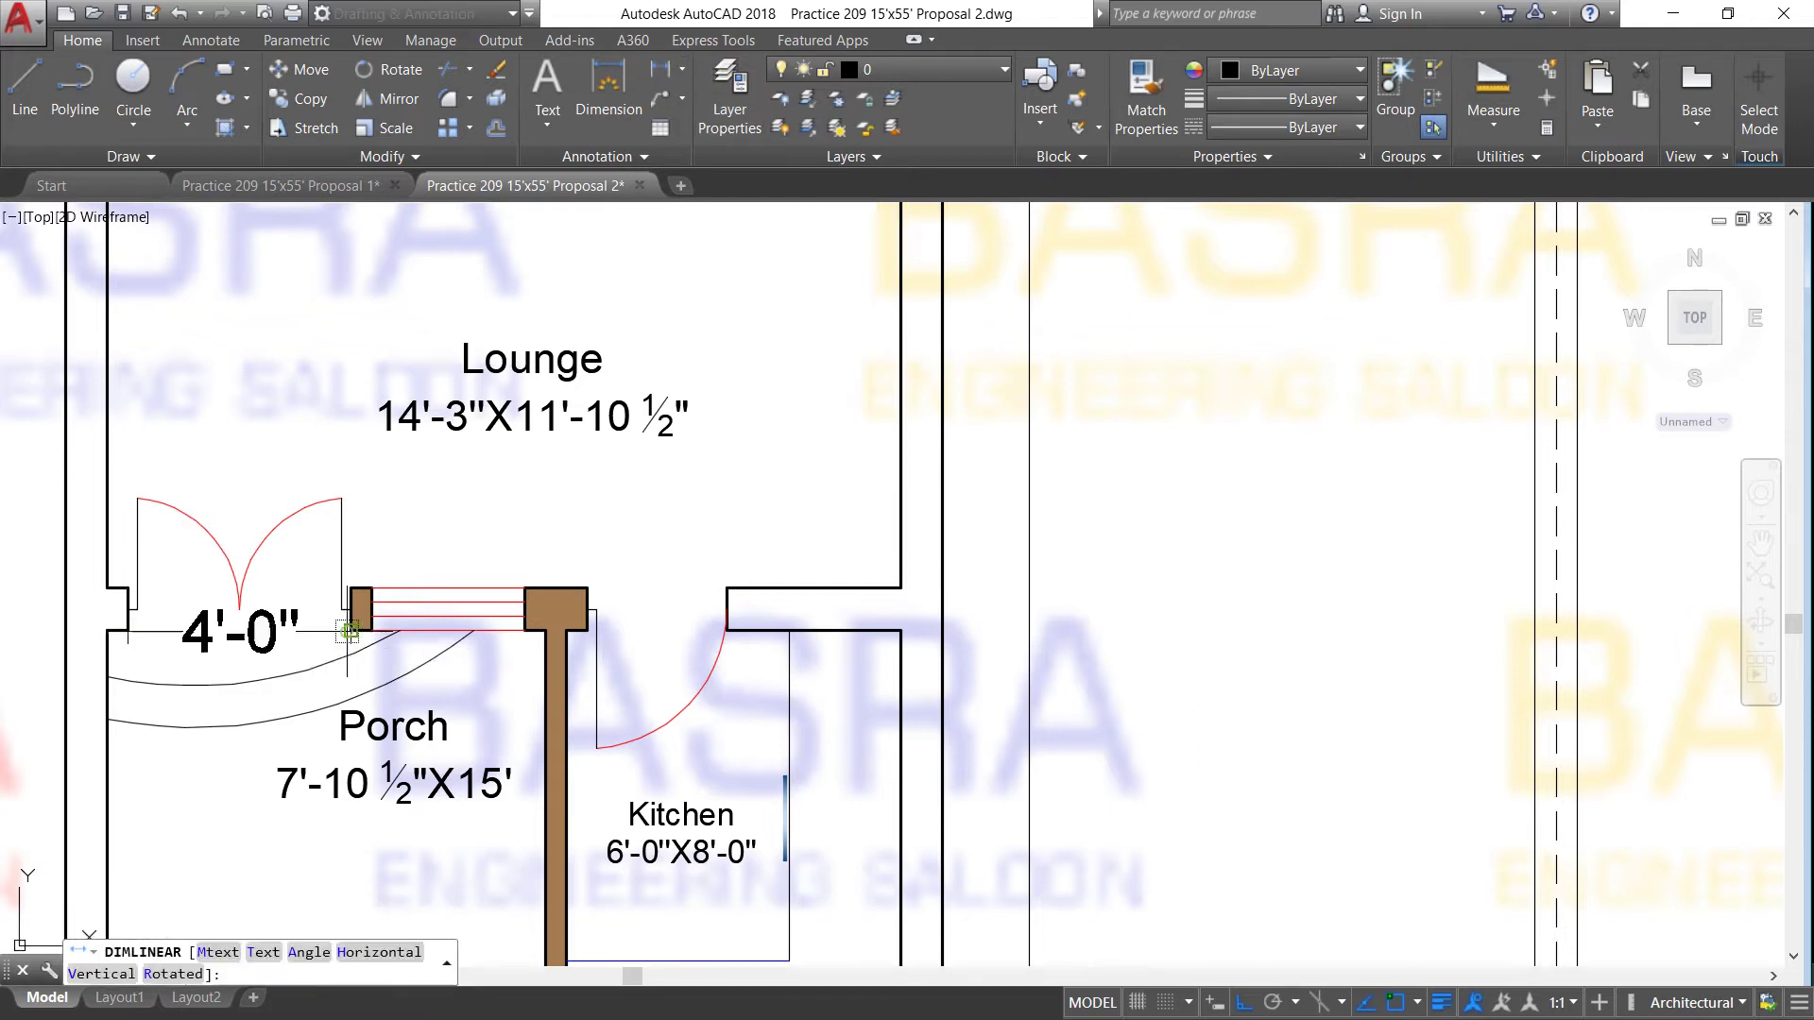
left_click(236, 635)
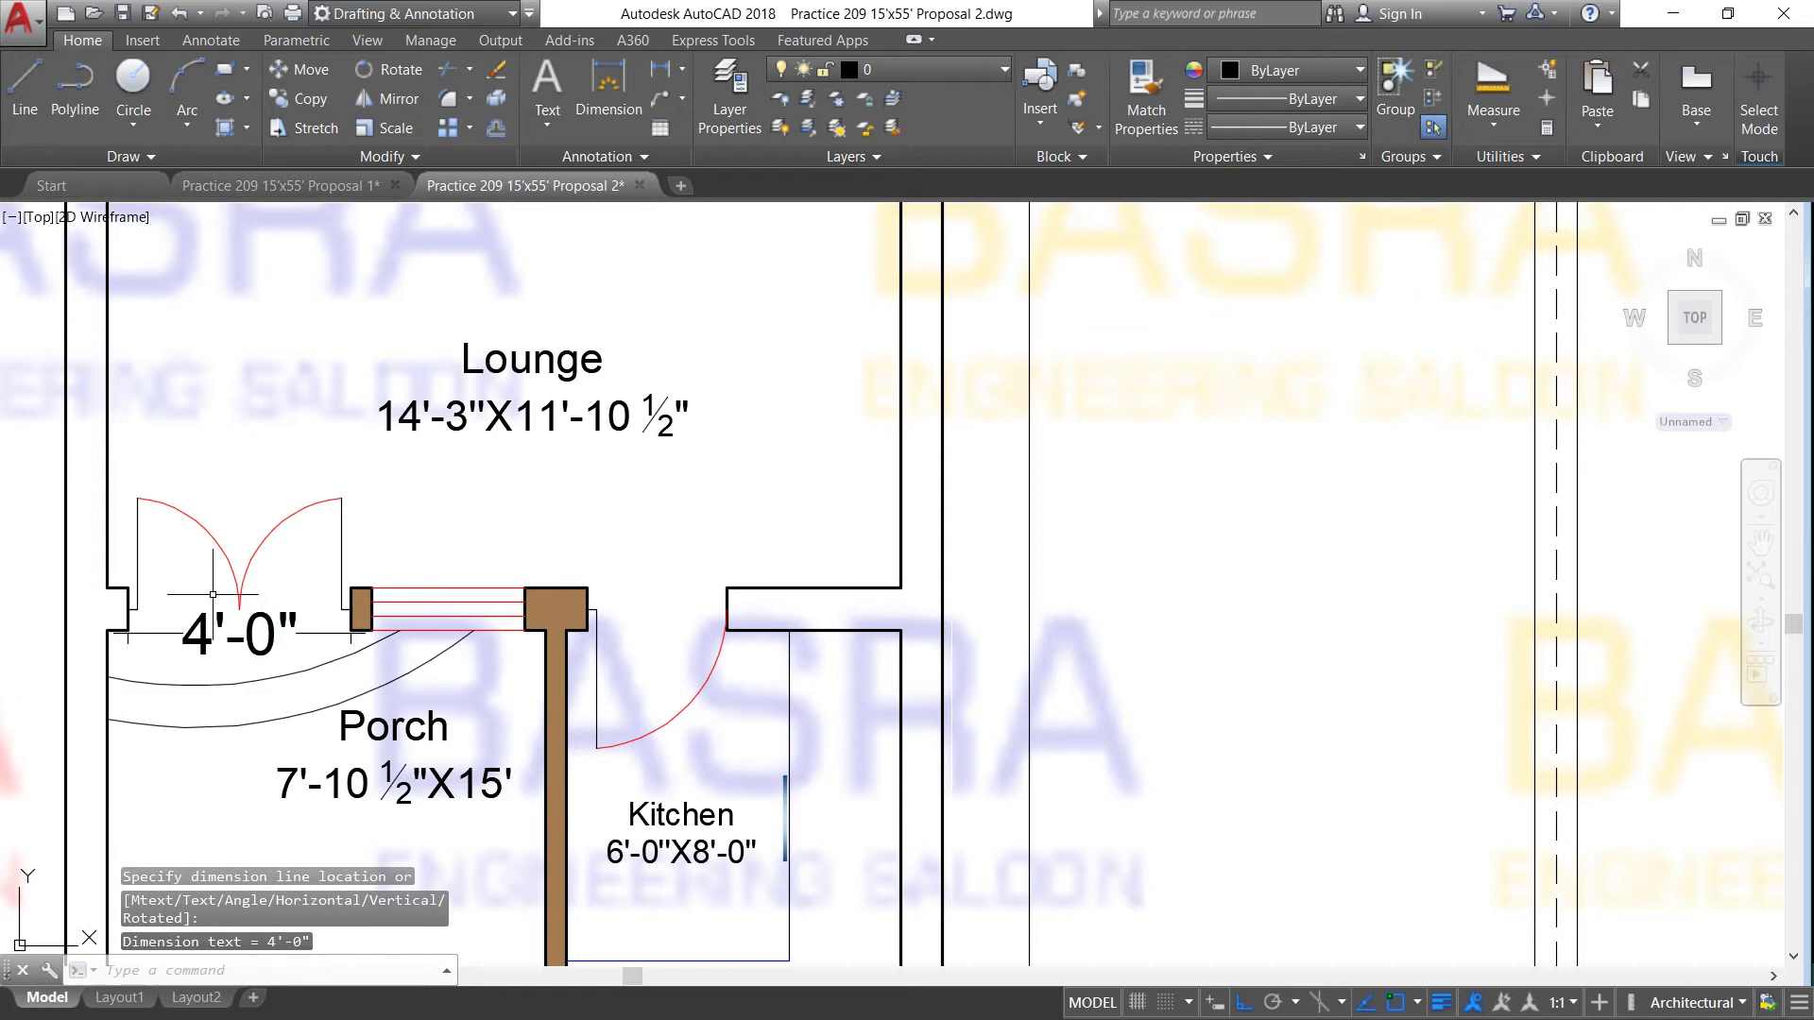
scroll(218, 595, "down", 2)
scroll(284, 605, "down", 2)
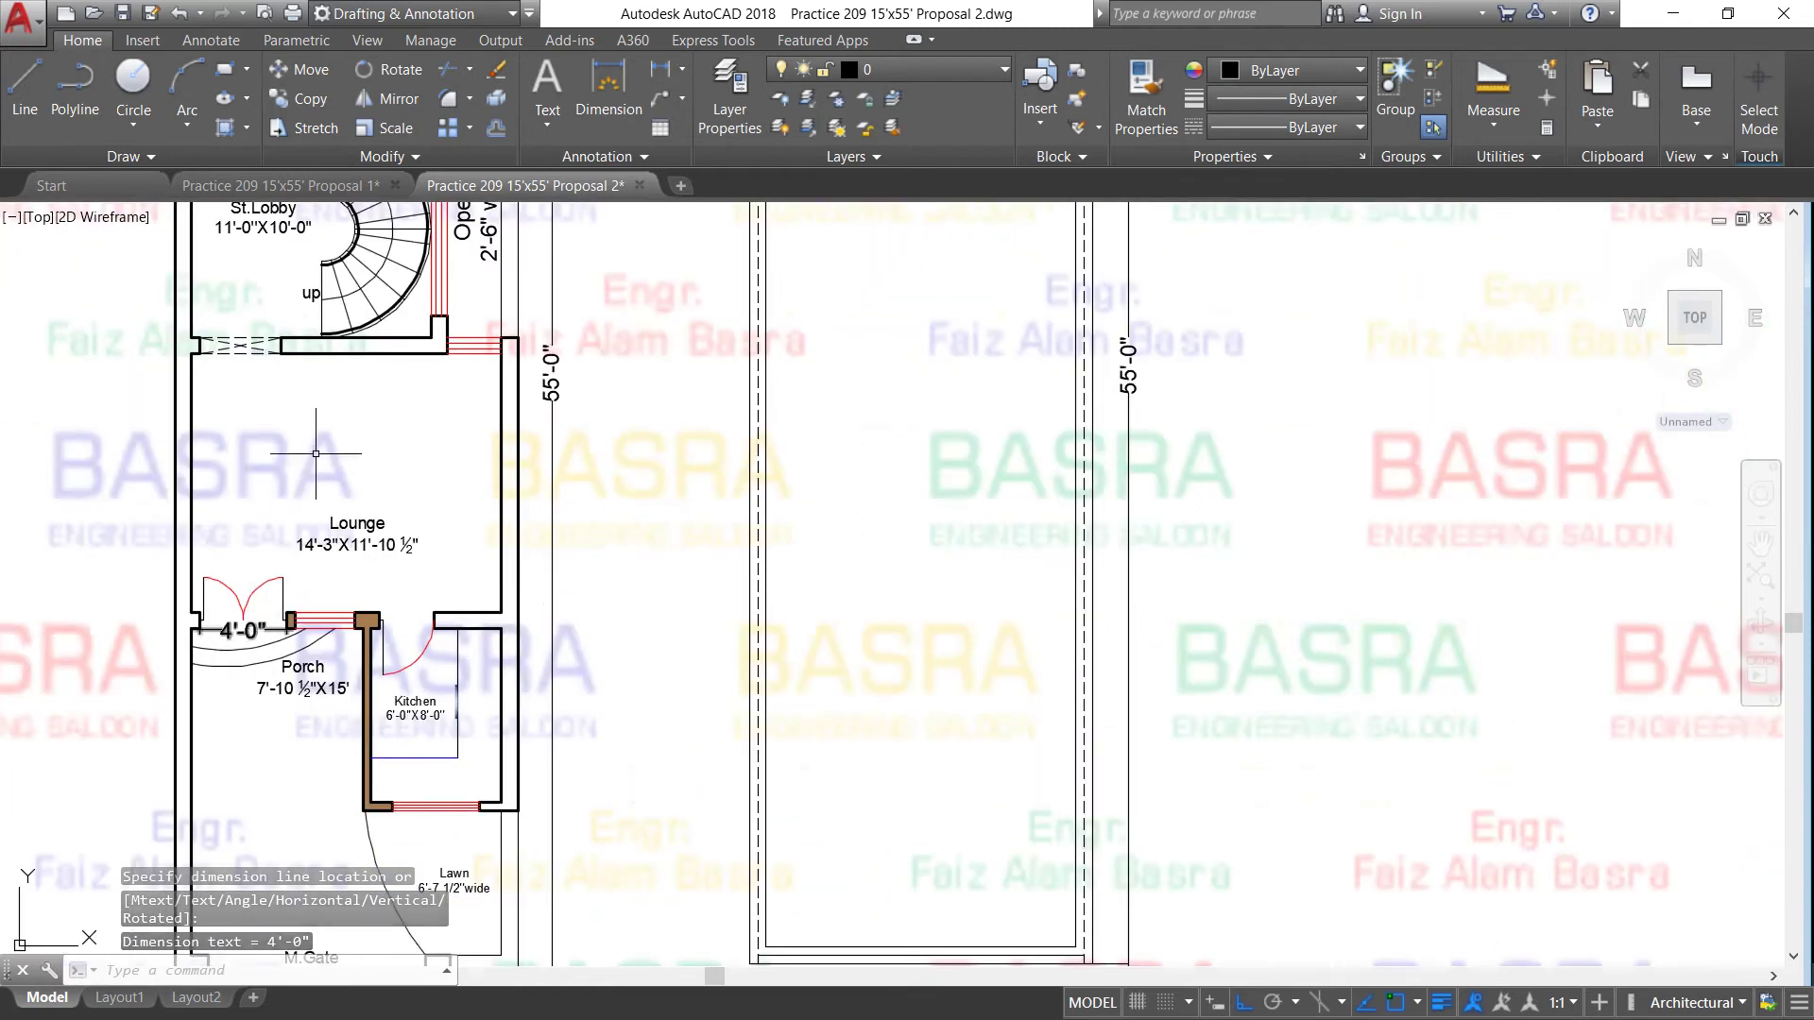
scroll(236, 626, "up", 1)
scroll(236, 626, "up", 3)
left_click(227, 681)
left_click(210, 612)
left_click(495, 69)
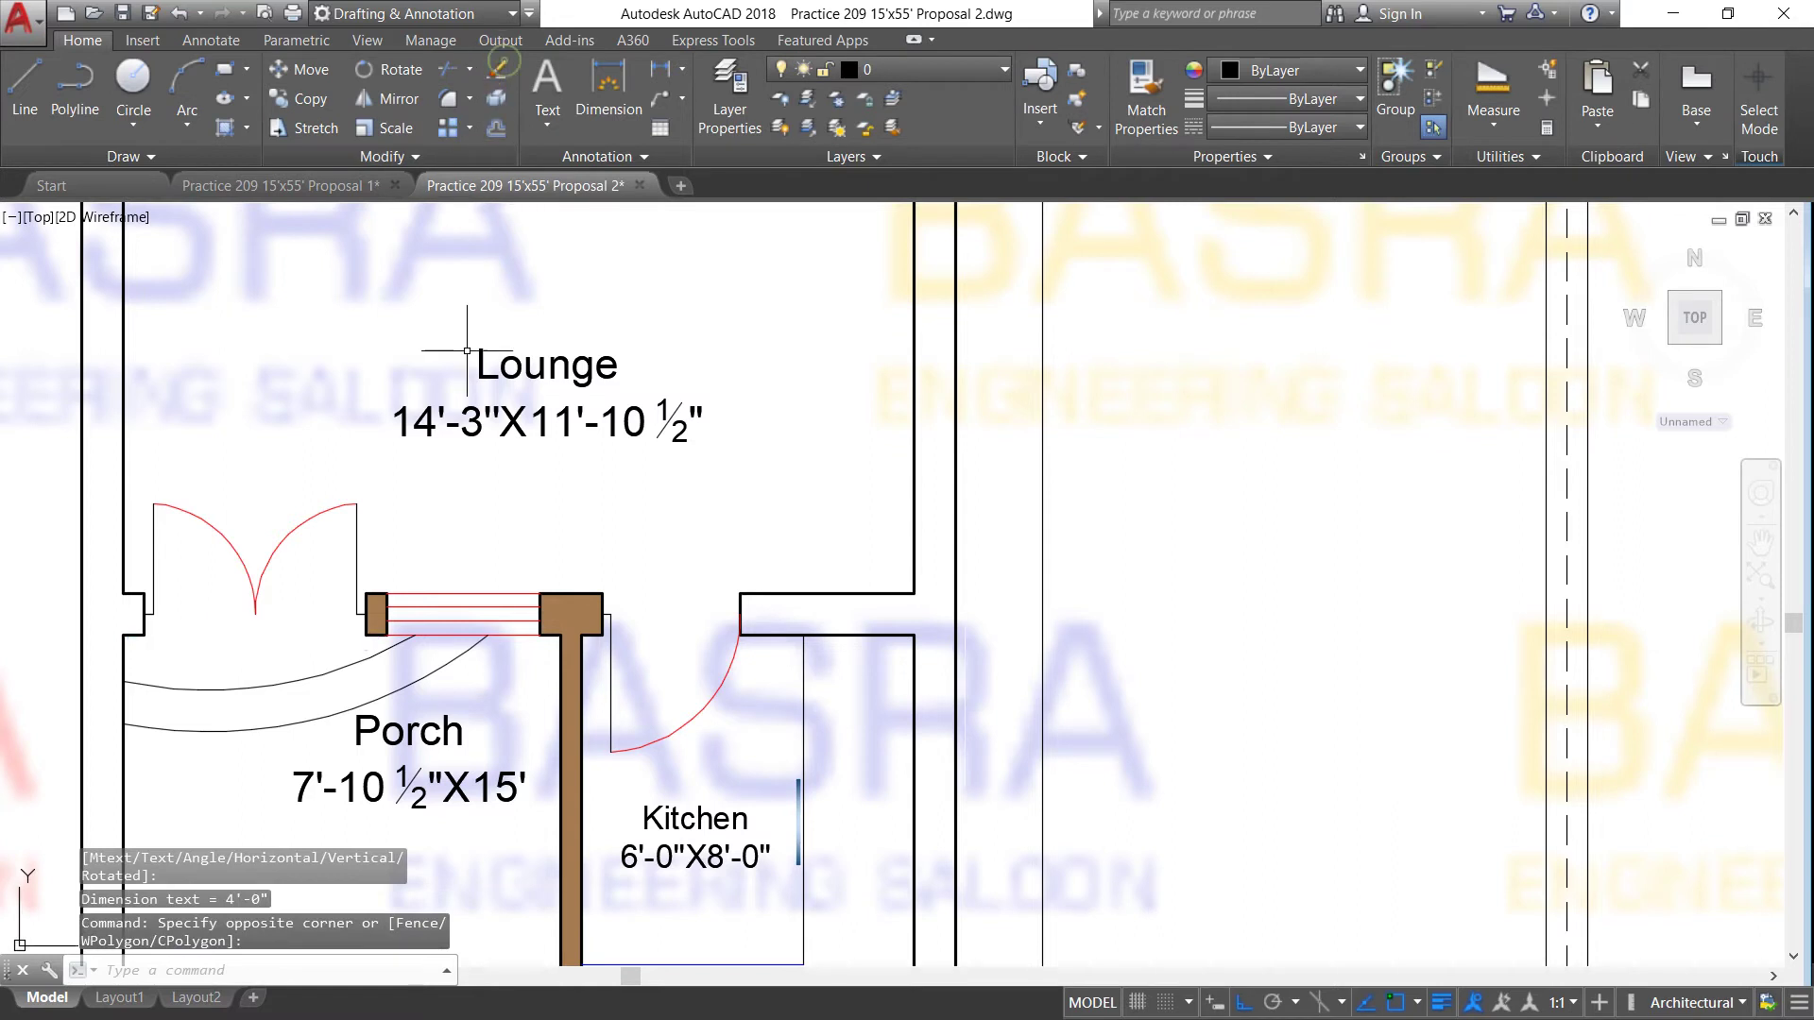
scroll(471, 621, "down", 4)
scroll(562, 633, "up", 1)
scroll(553, 491, "down", 1)
scroll(539, 359, "down", 1)
scroll(540, 335, "up", 3)
scroll(466, 312, "up", 2)
scroll(466, 312, "down", 2)
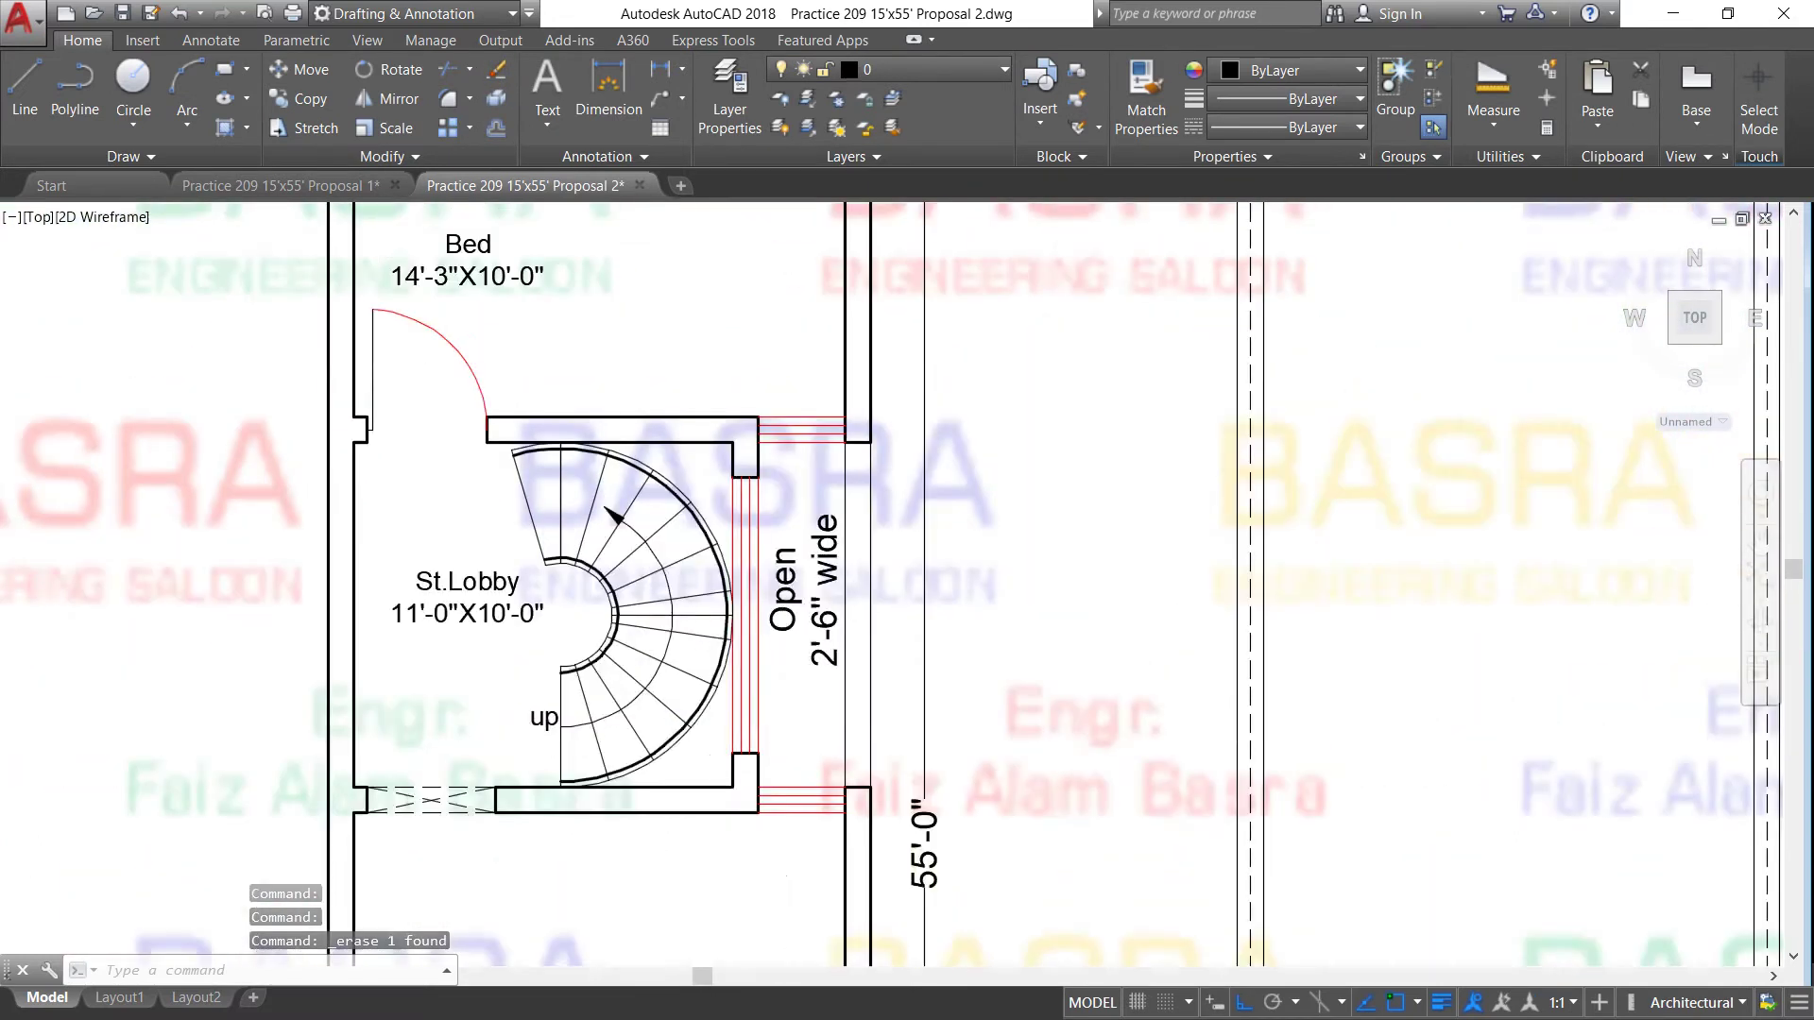
scroll(425, 592, "down", 5)
scroll(515, 406, "up", 4)
scroll(543, 444, "up", 2)
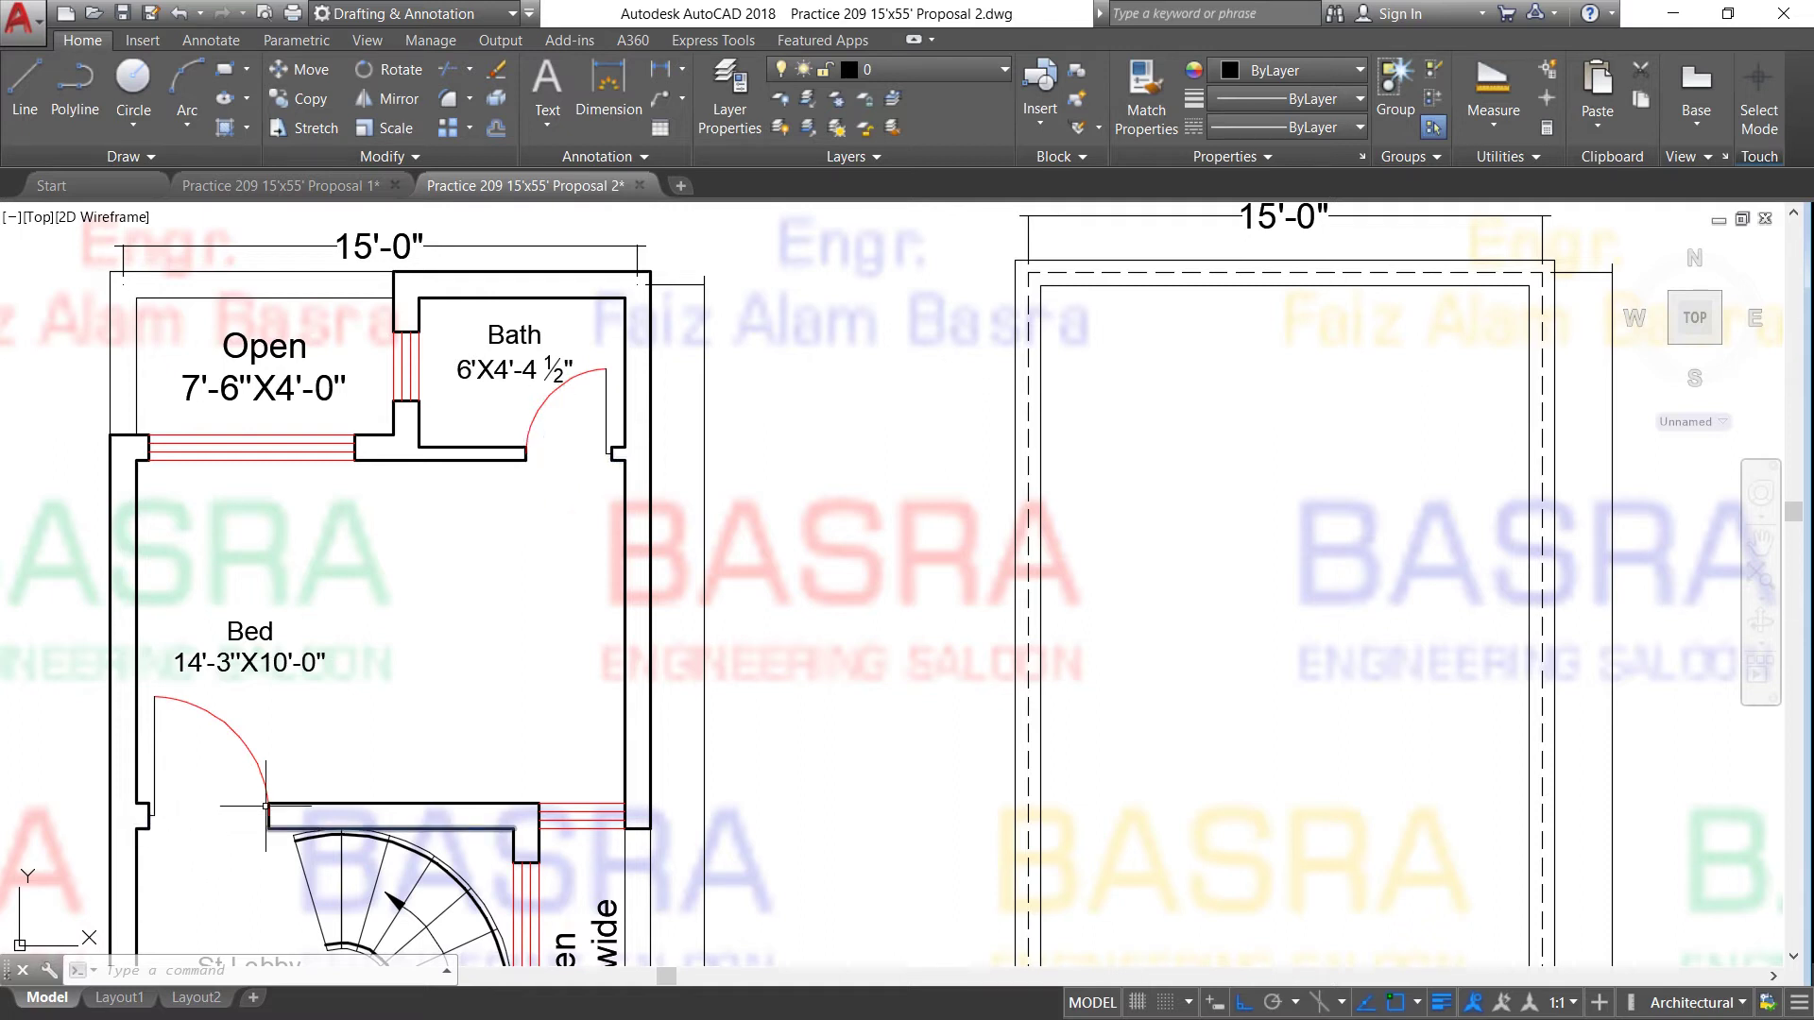
scroll(295, 579, "down", 4)
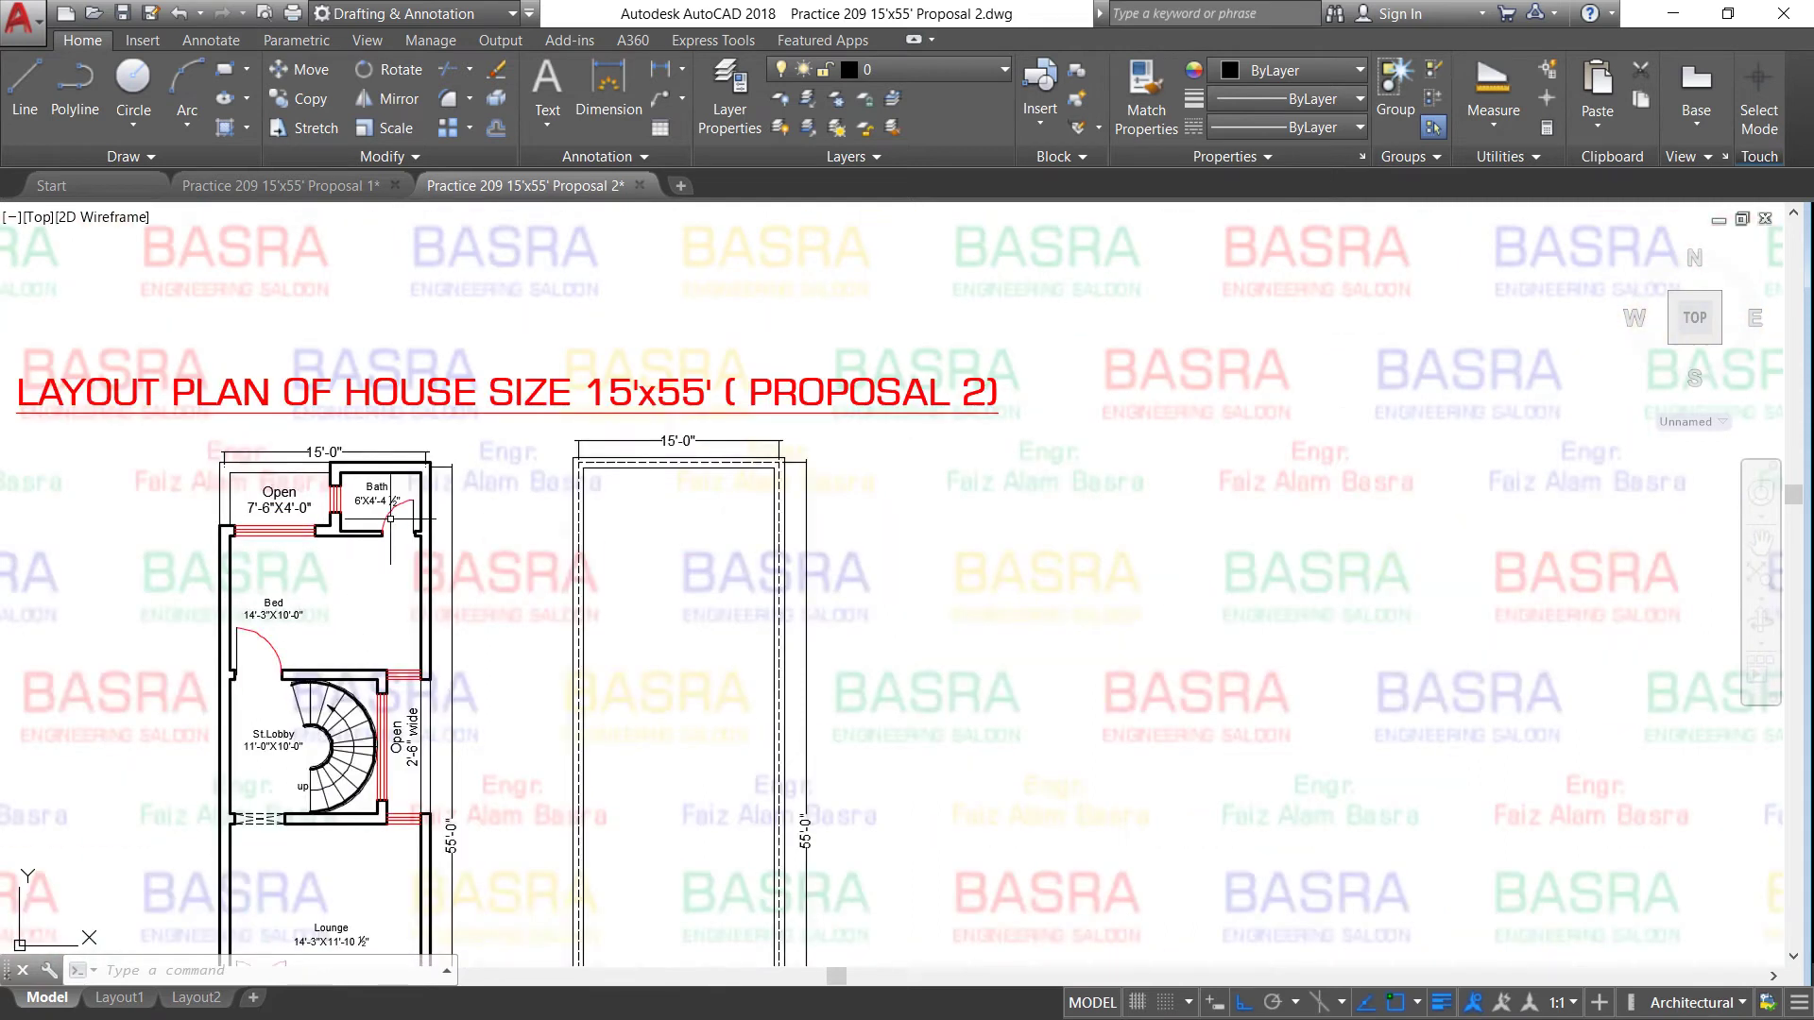
scroll(390, 519, "up", 2)
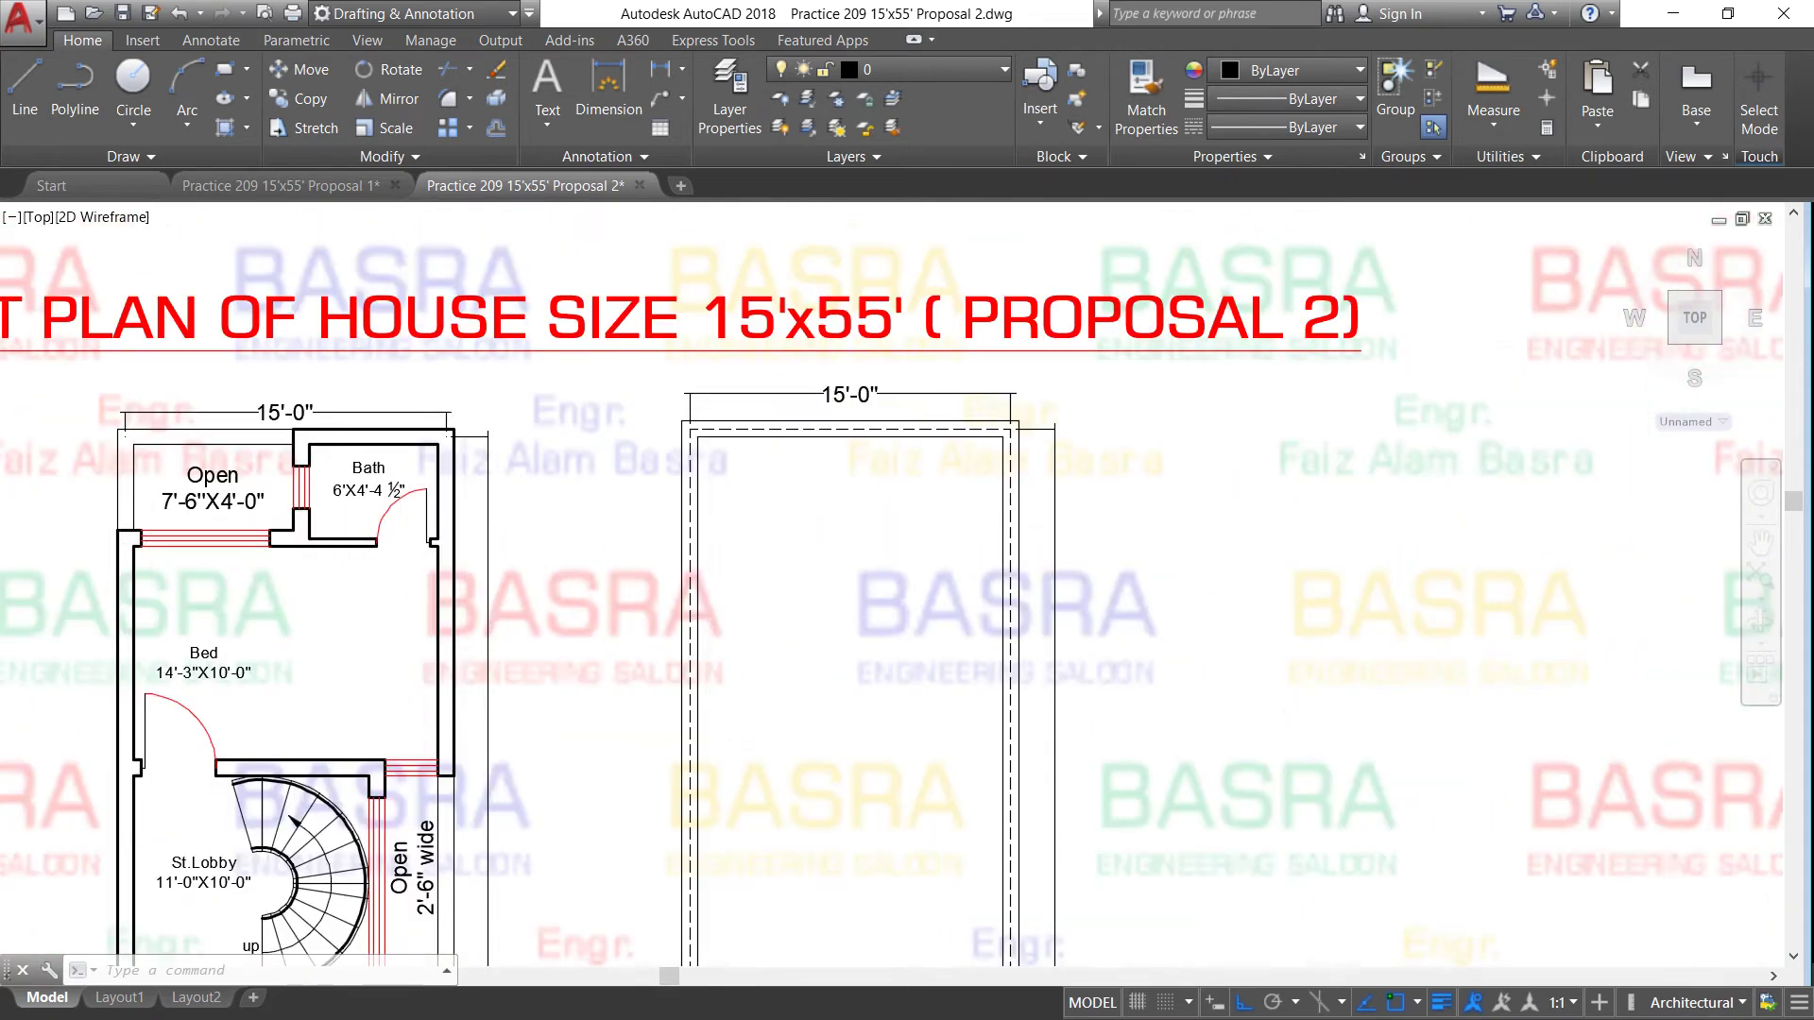
scroll(150, 541, "up", 2)
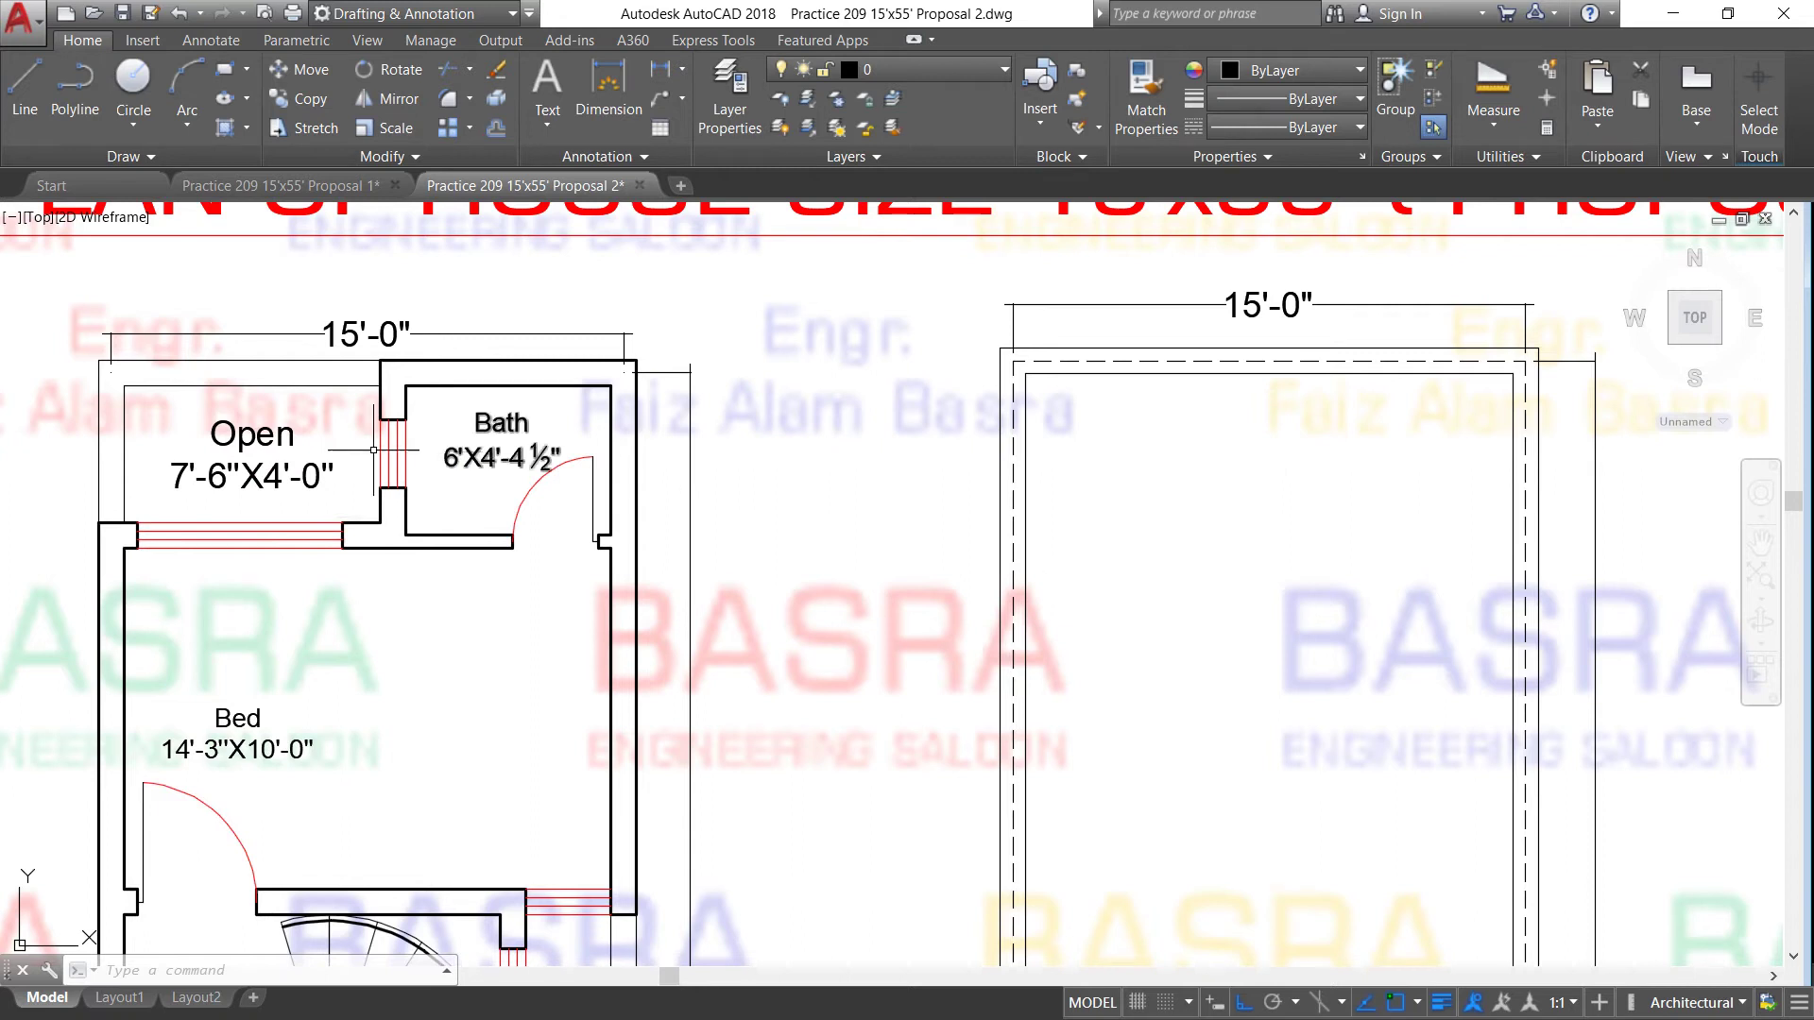
scroll(355, 452, "down", 2)
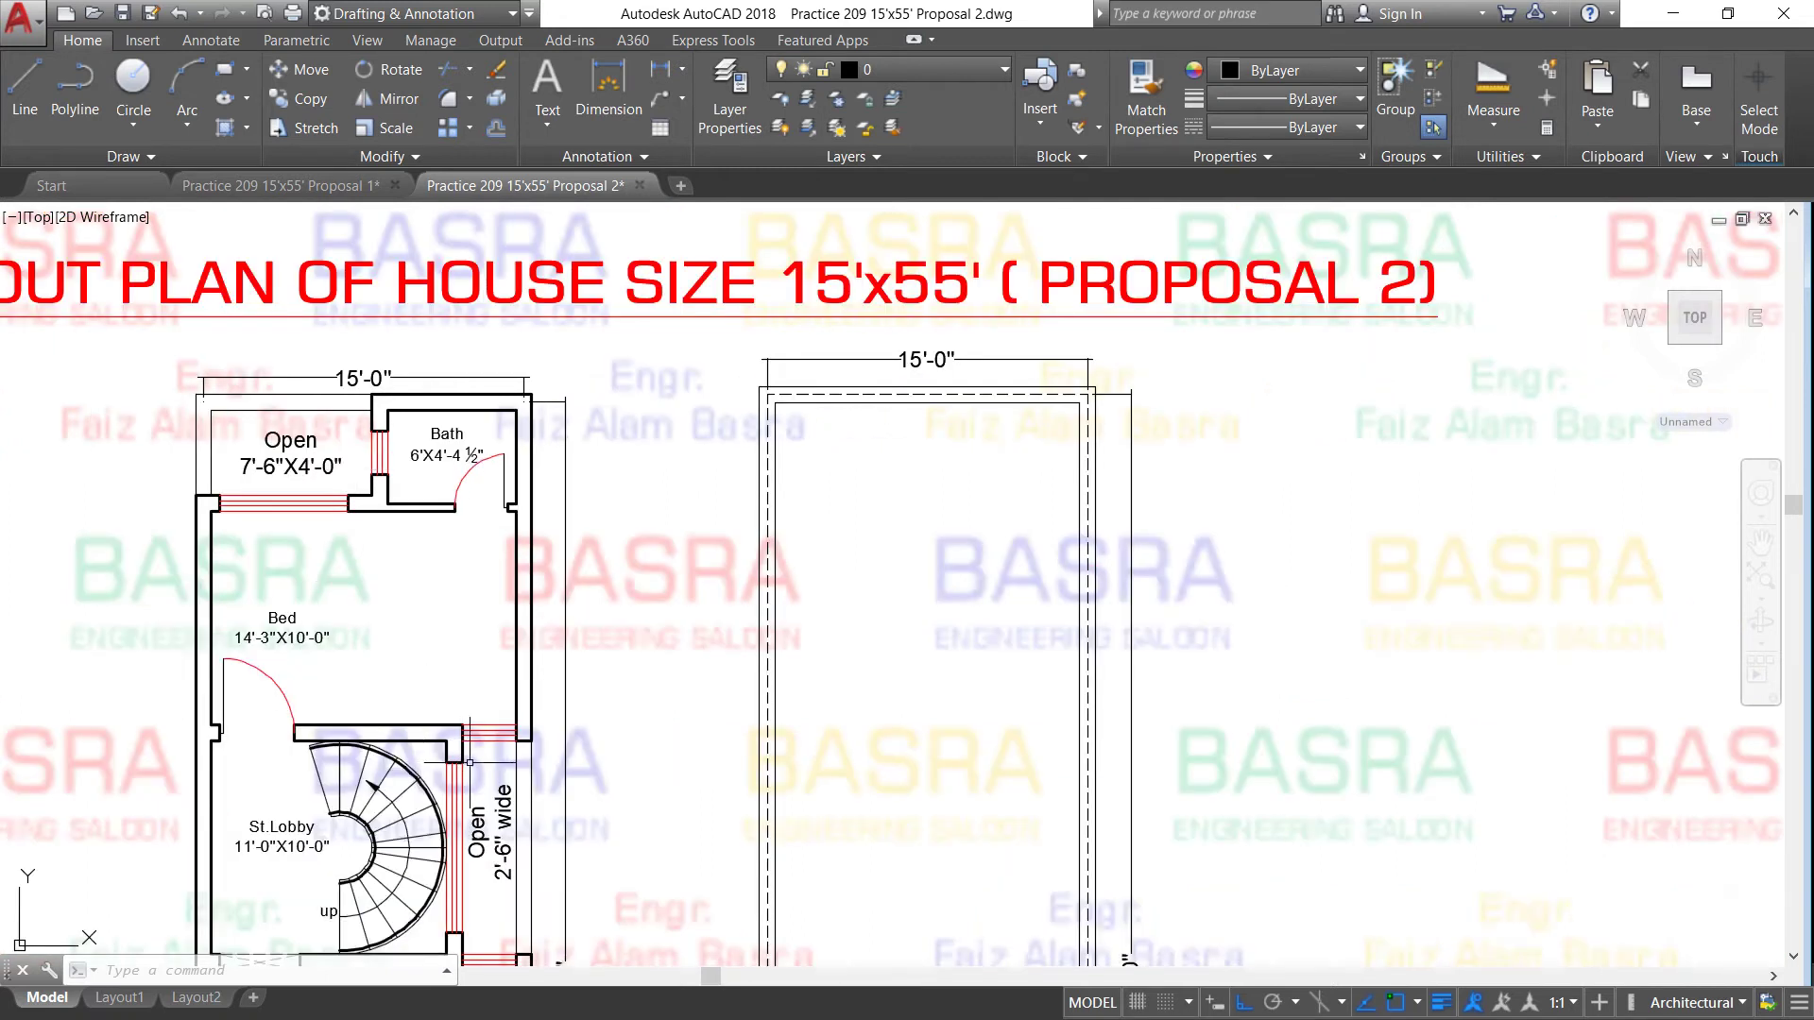
scroll(453, 529, "down", 4)
scroll(447, 671, "up", 2)
scroll(447, 671, "up", 2)
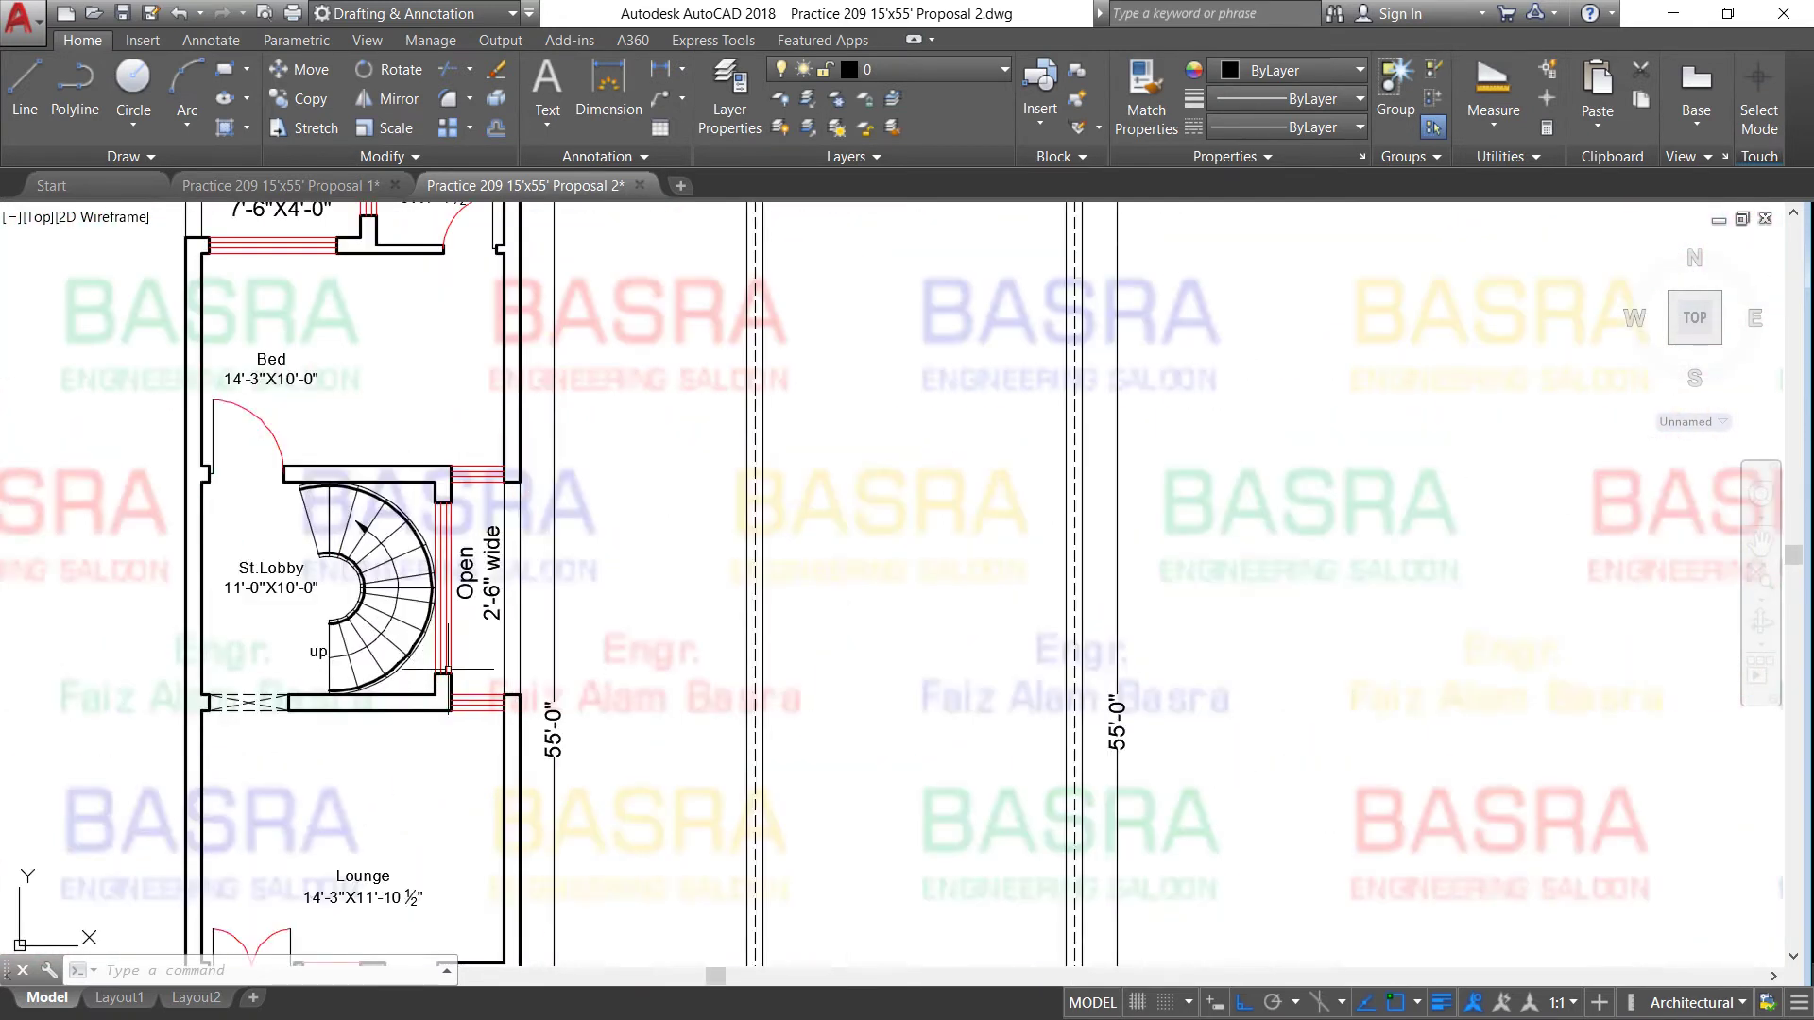
mouse_move(312, 655)
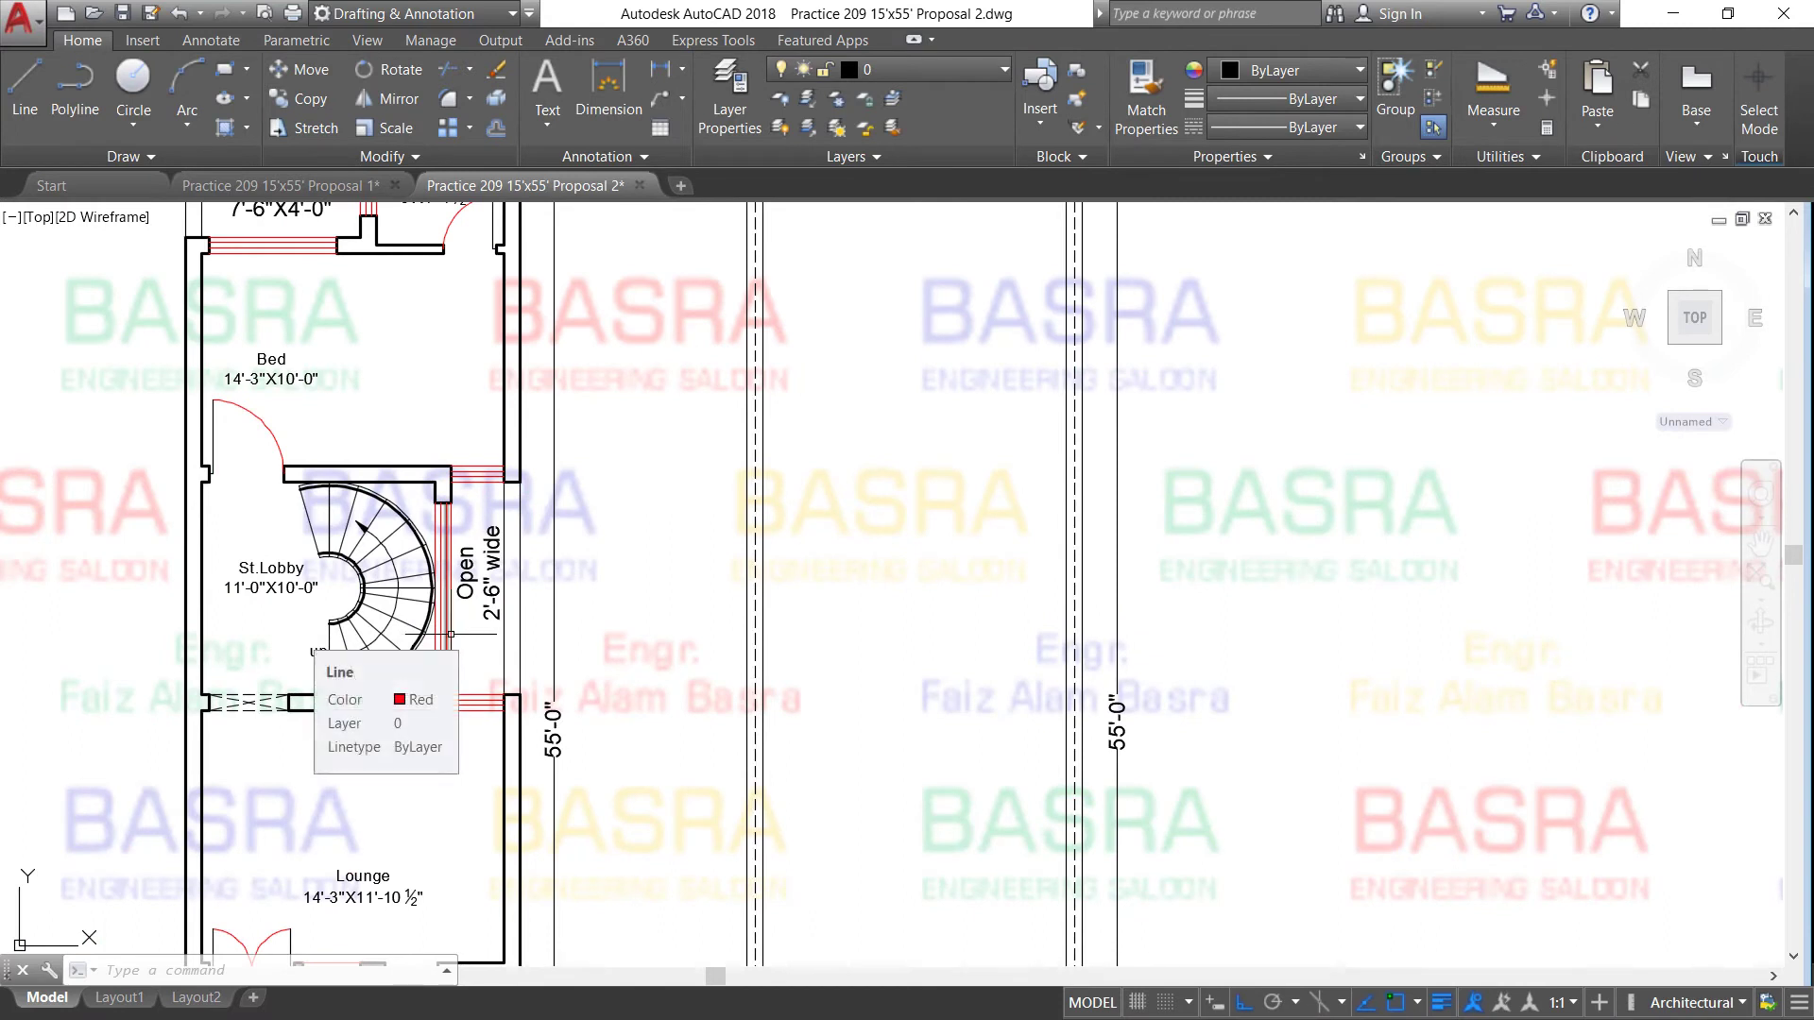
scroll(448, 626, "down", 2)
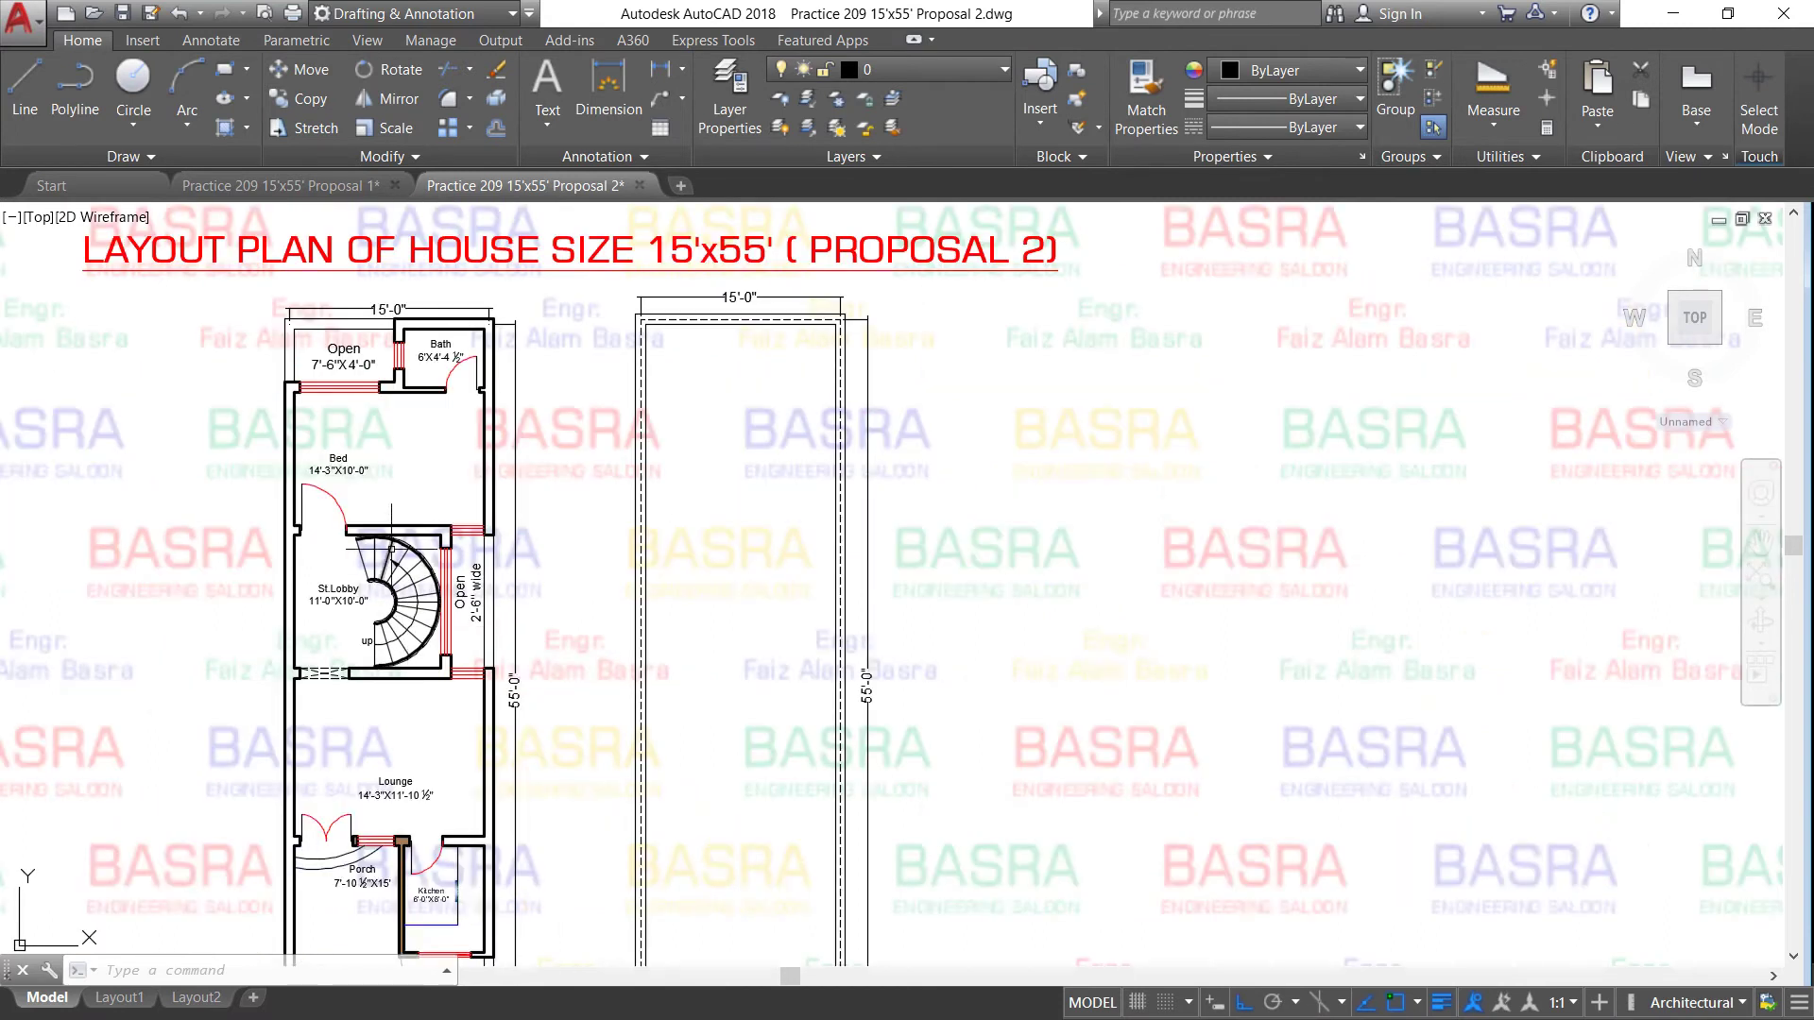
scroll(388, 551, "down", 2)
scroll(369, 820, "up", 4)
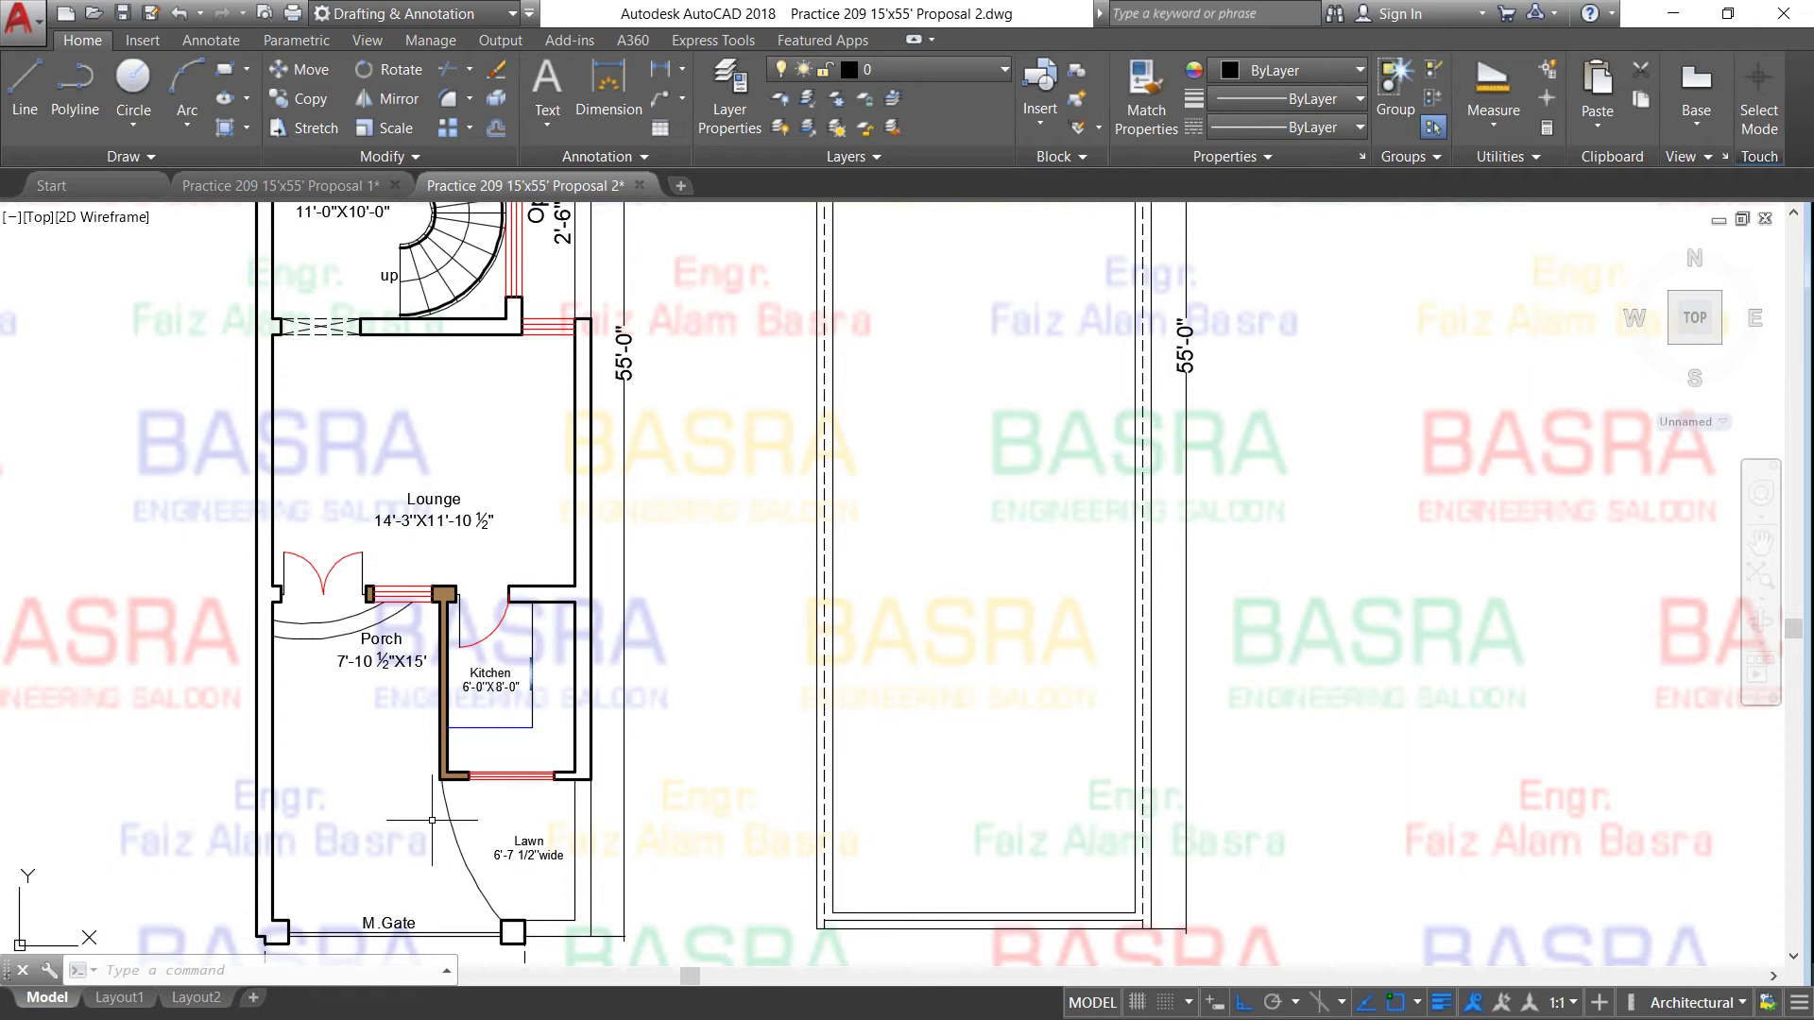
scroll(435, 831, "down", 1)
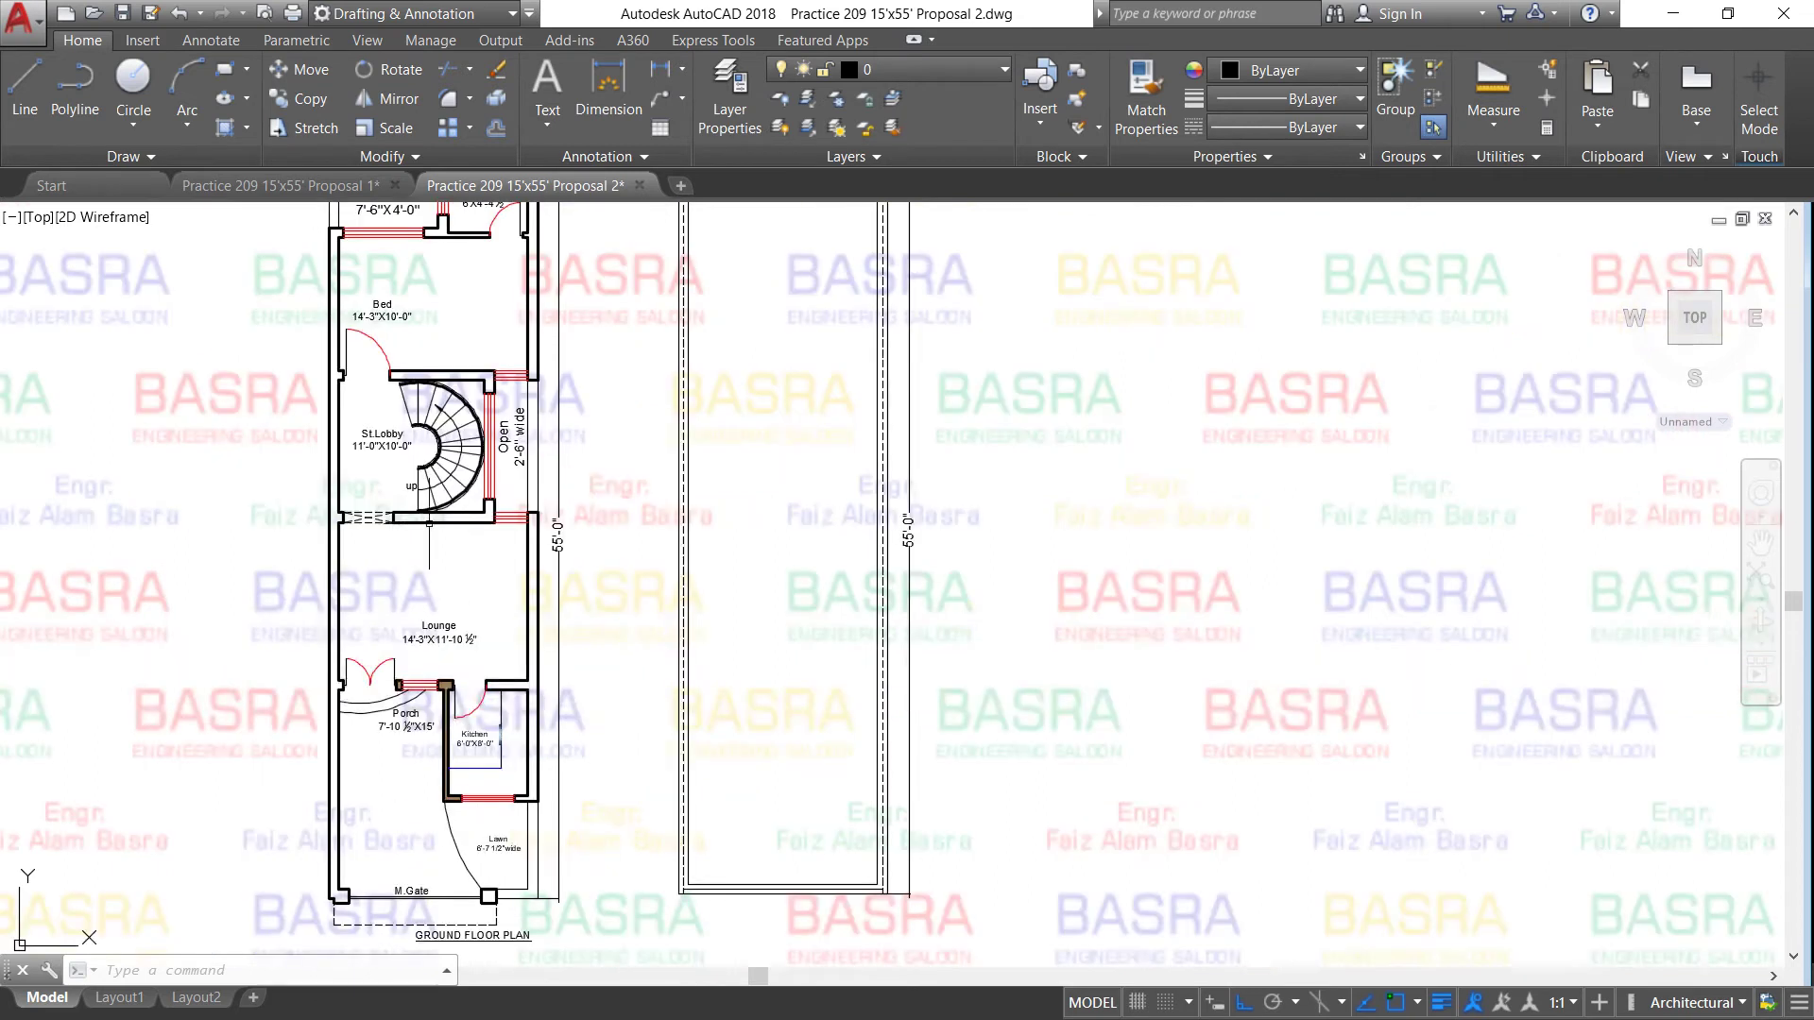
scroll(413, 399, "up", 1)
scroll(413, 400, "down", 1)
scroll(398, 428, "up", 1)
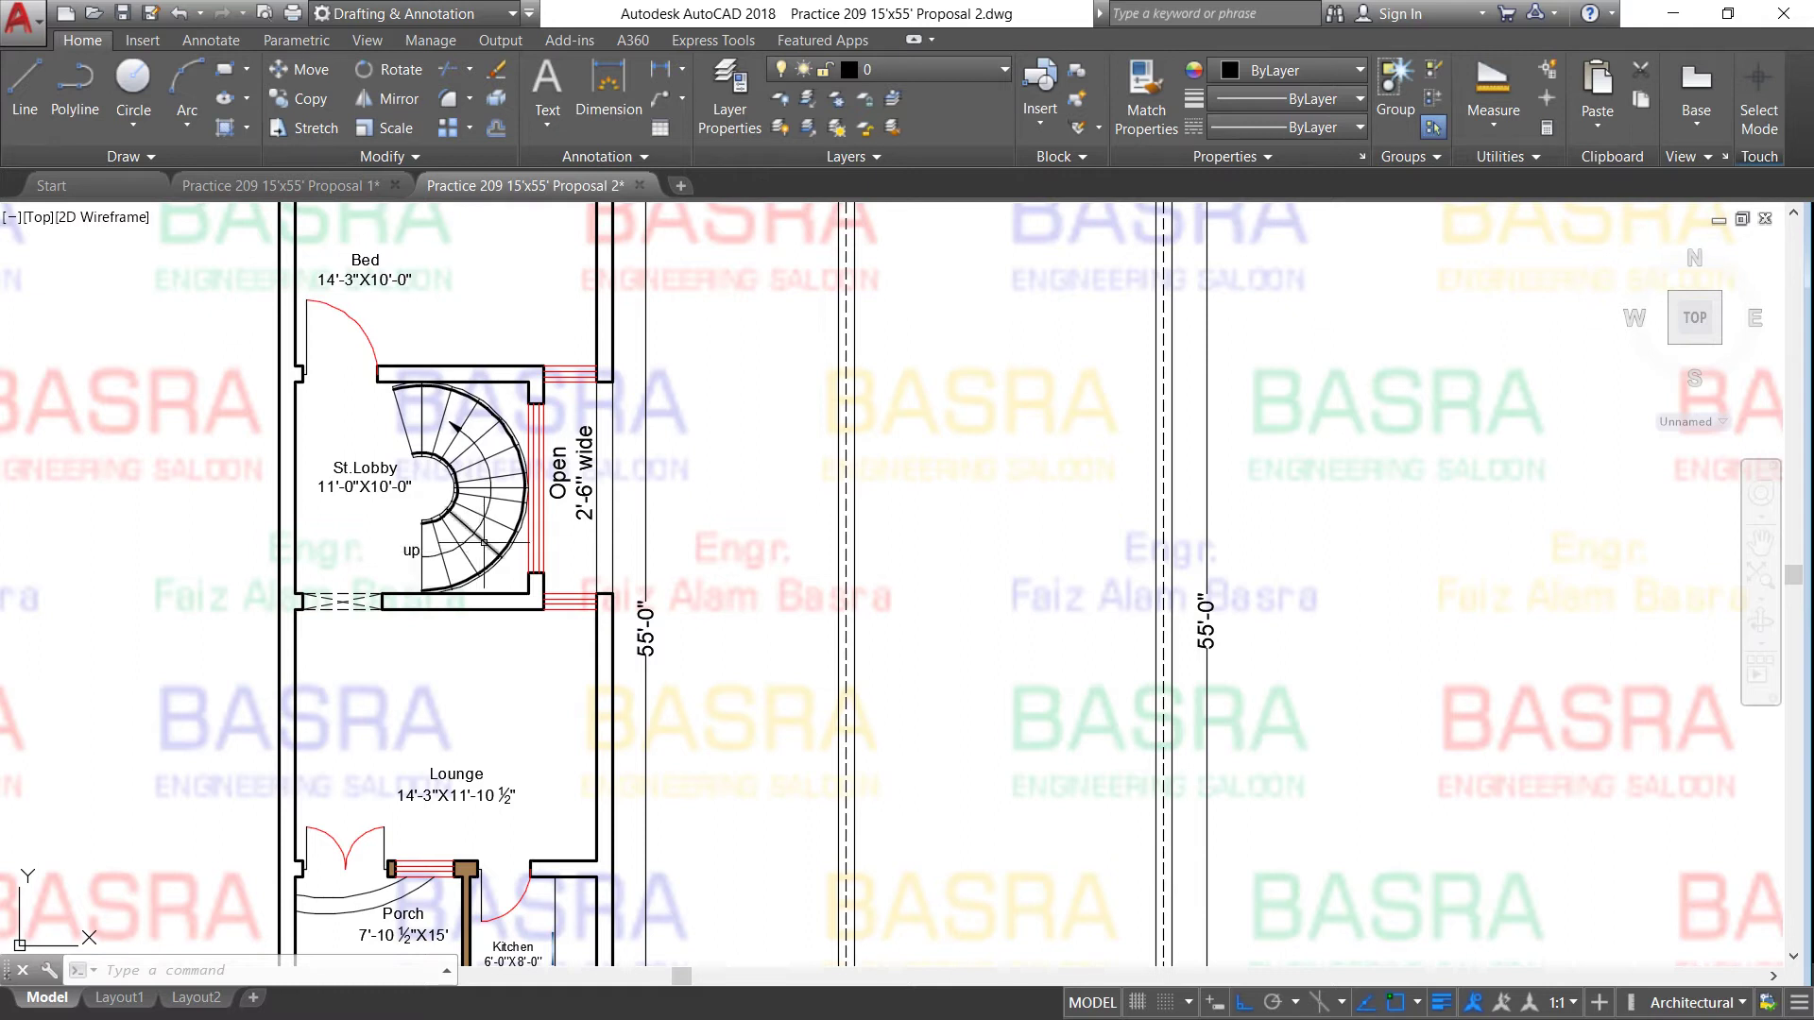
scroll(485, 569, "down", 2)
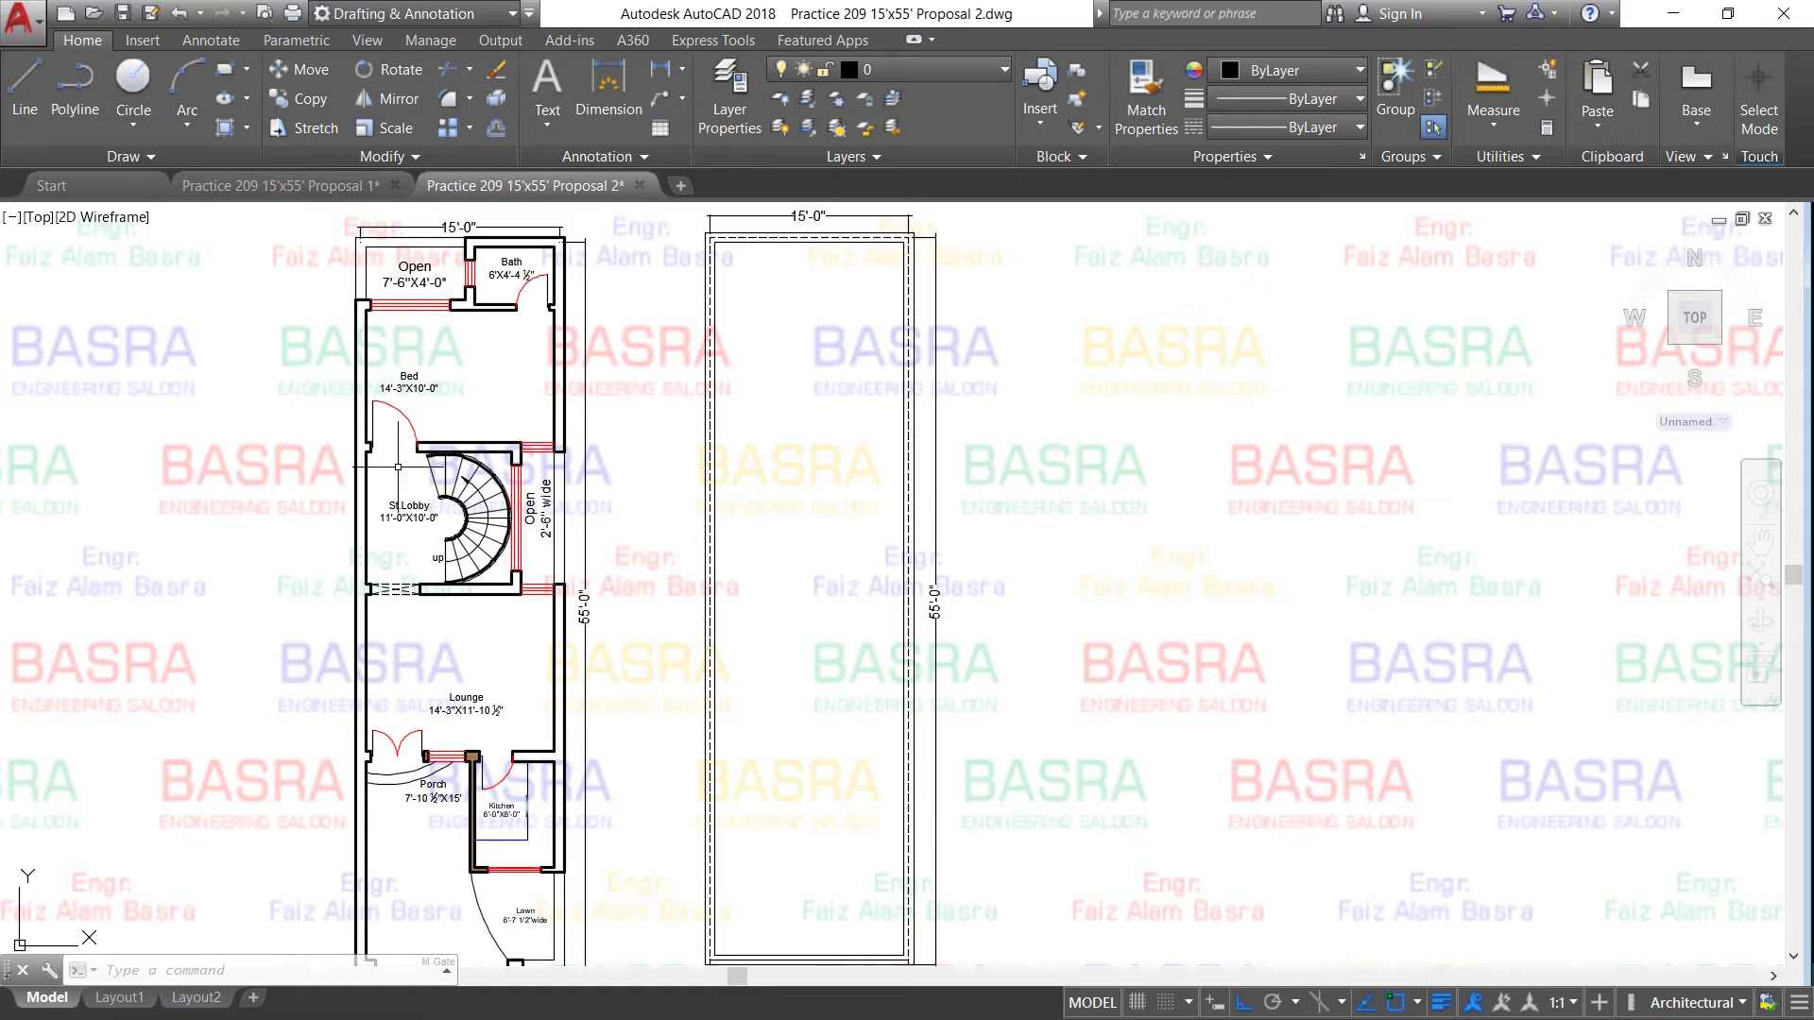
scroll(416, 643, "down", 3)
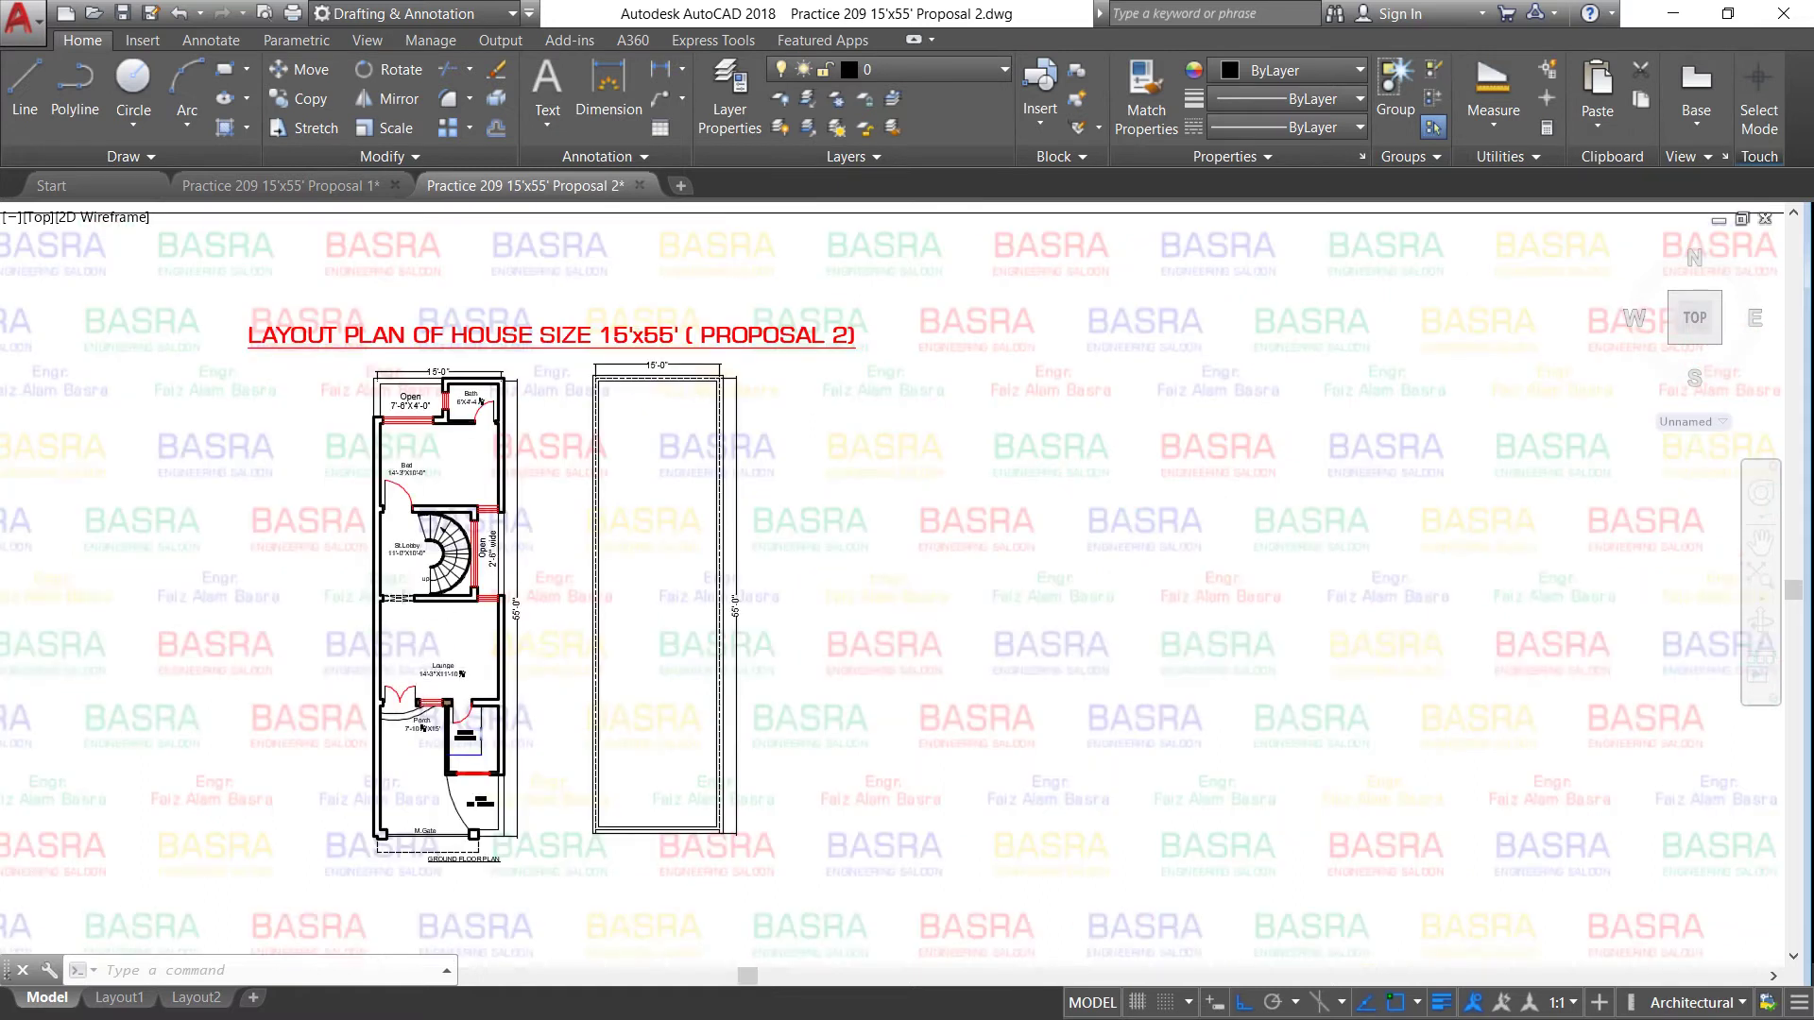
scroll(427, 682, "up", 3)
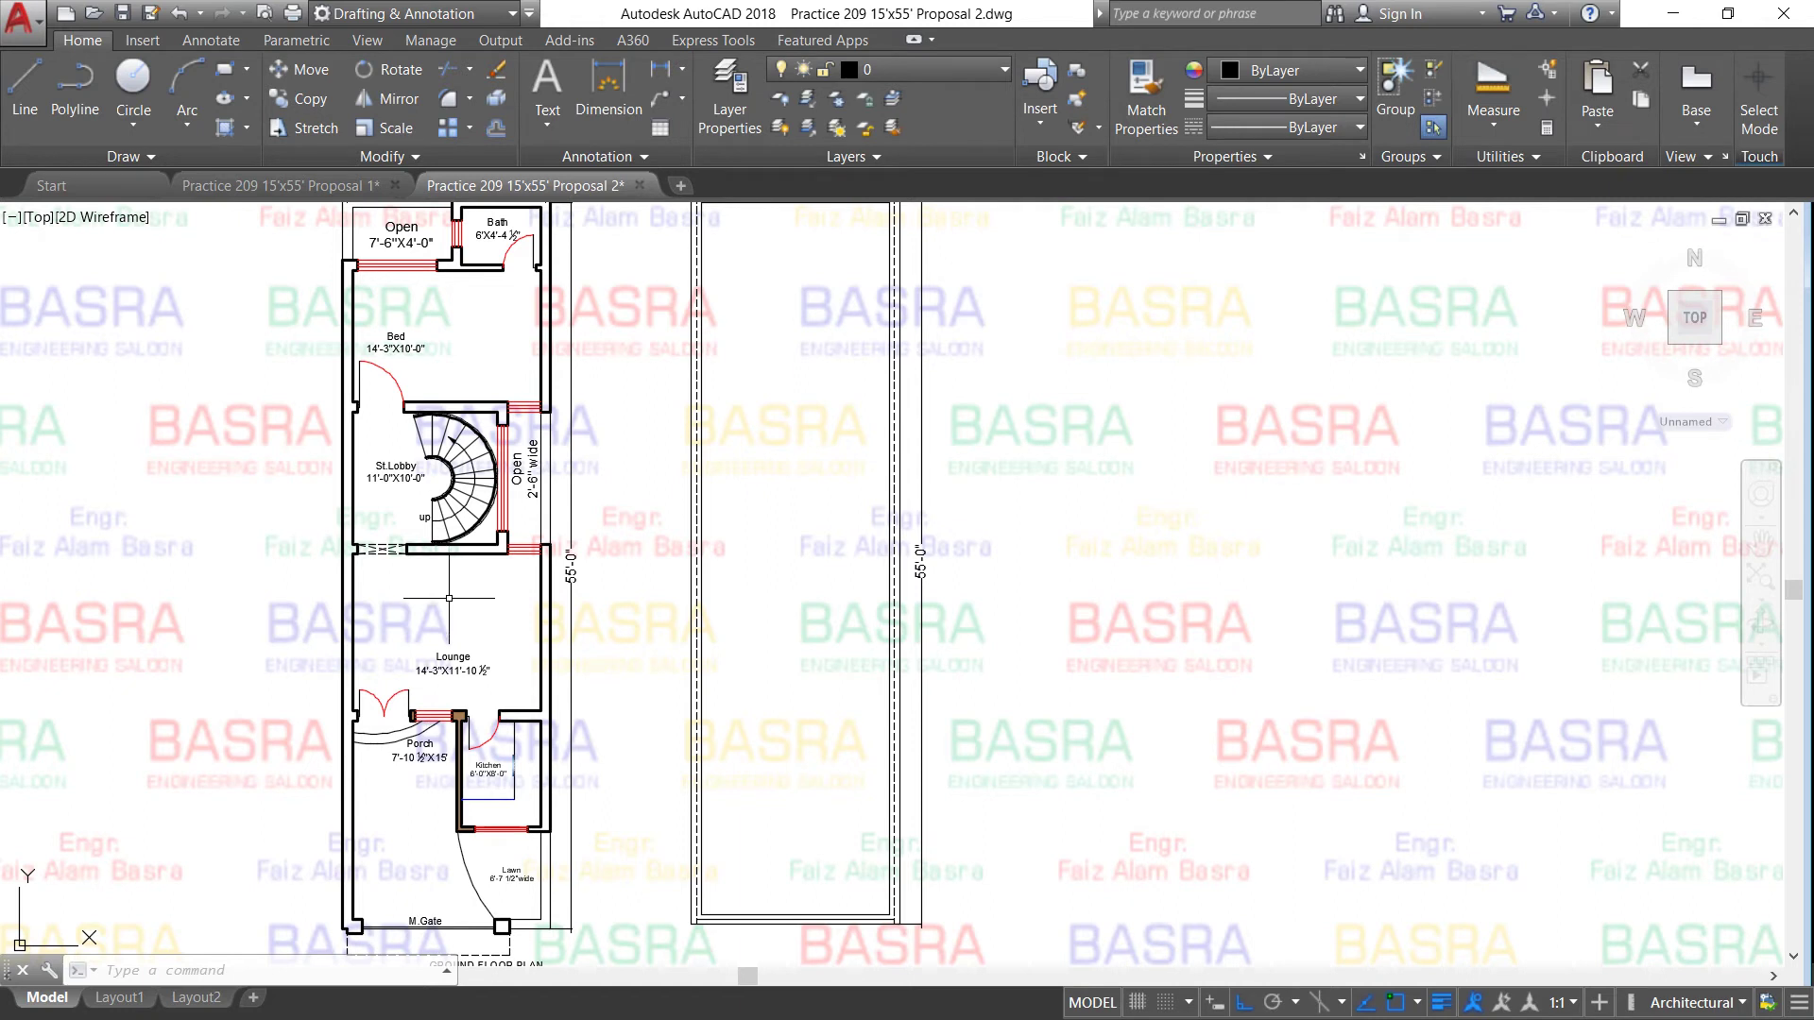
scroll(455, 594, "down", 2)
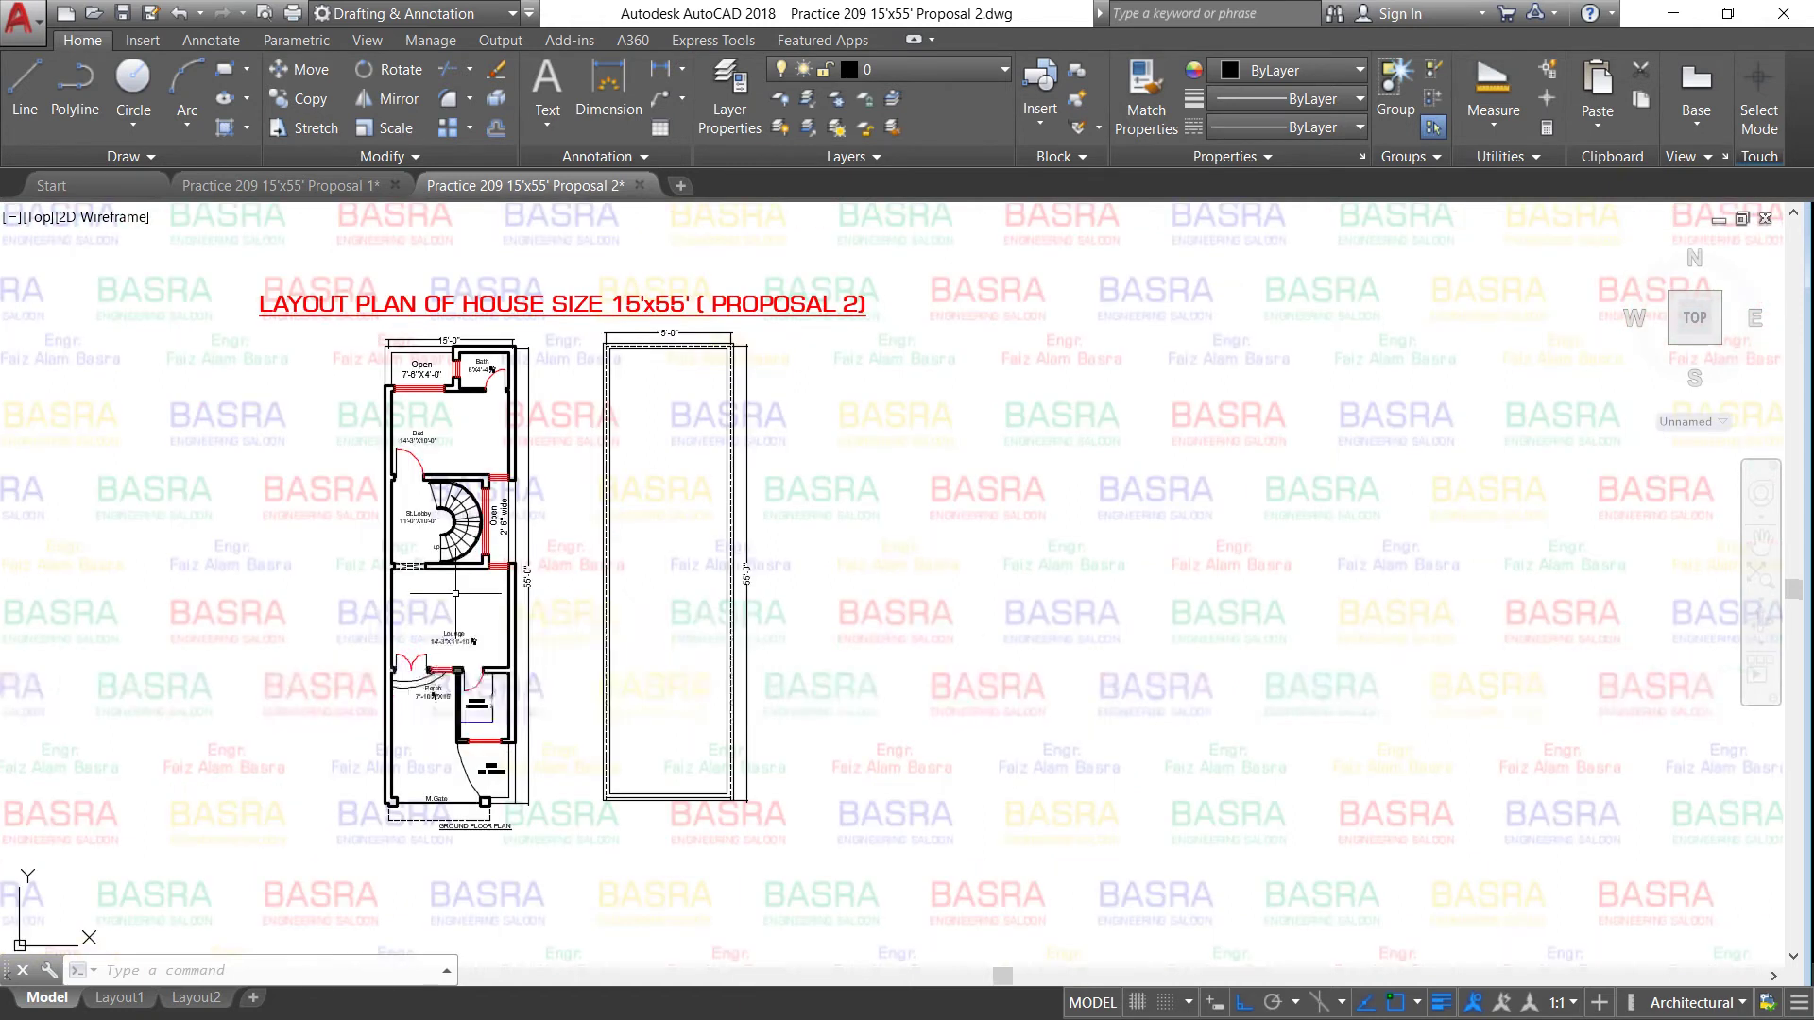
scroll(457, 598, "up", 2)
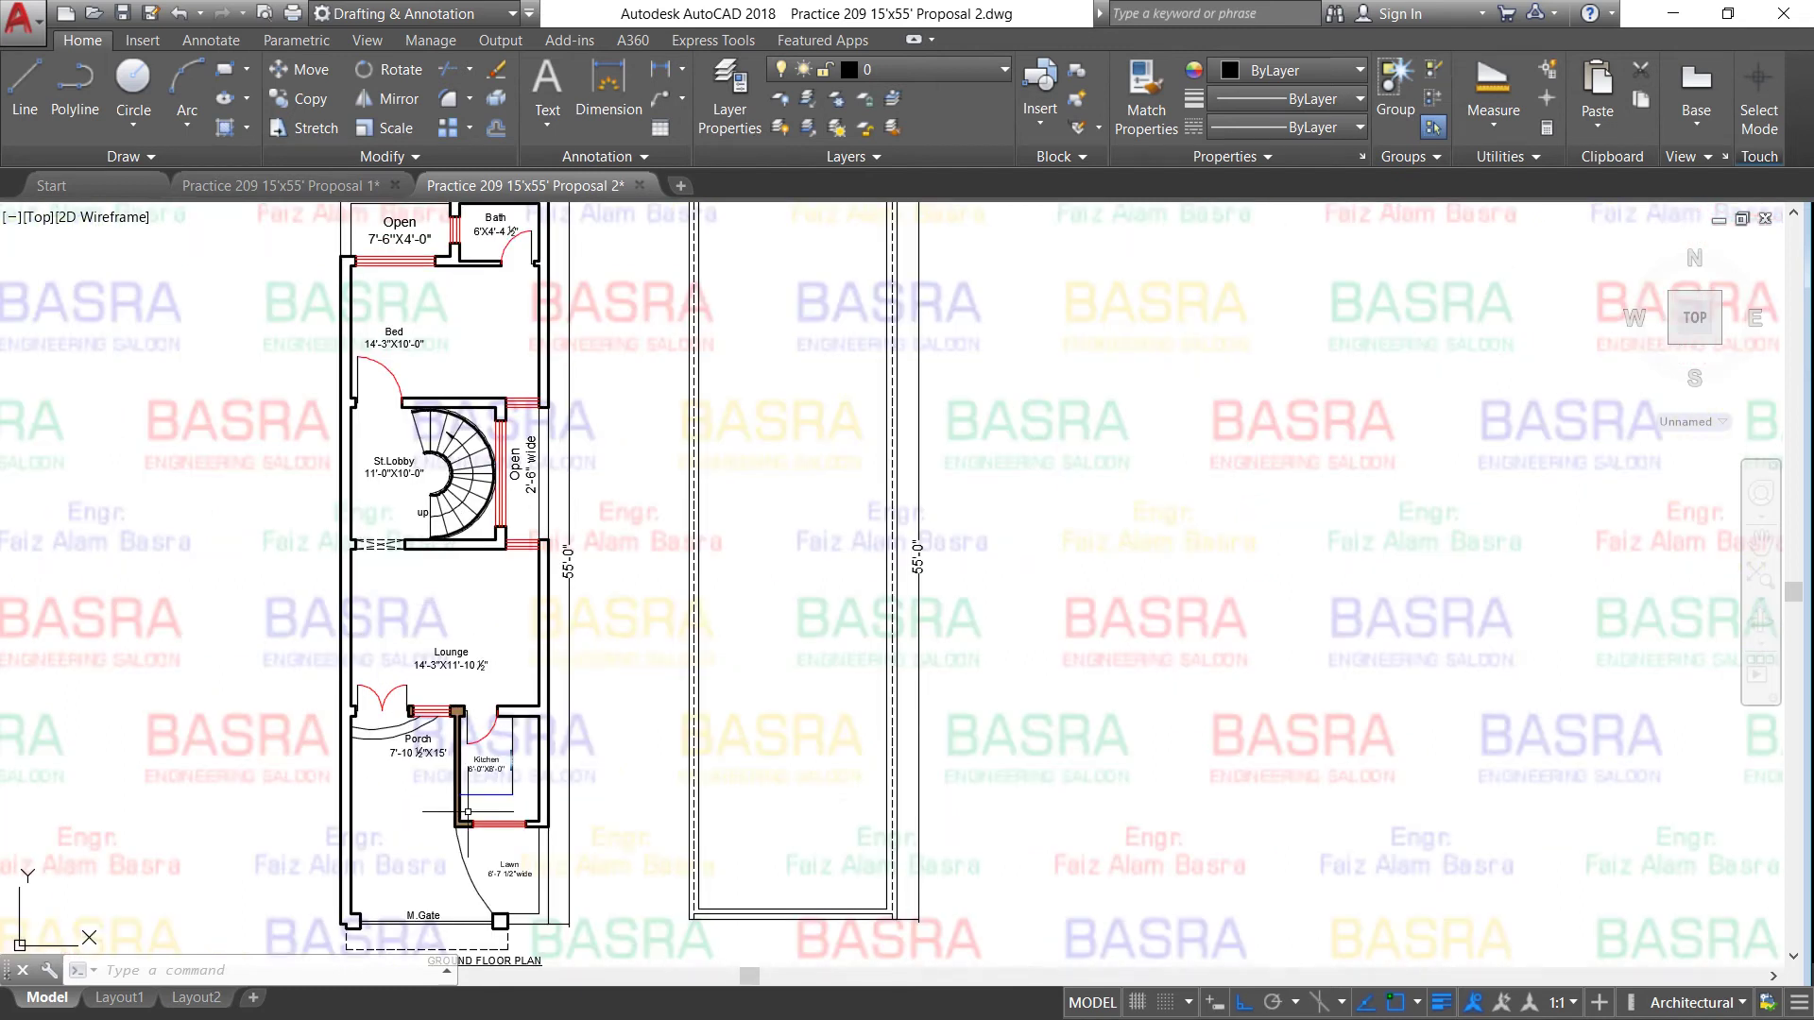
scroll(467, 812, "up", 4)
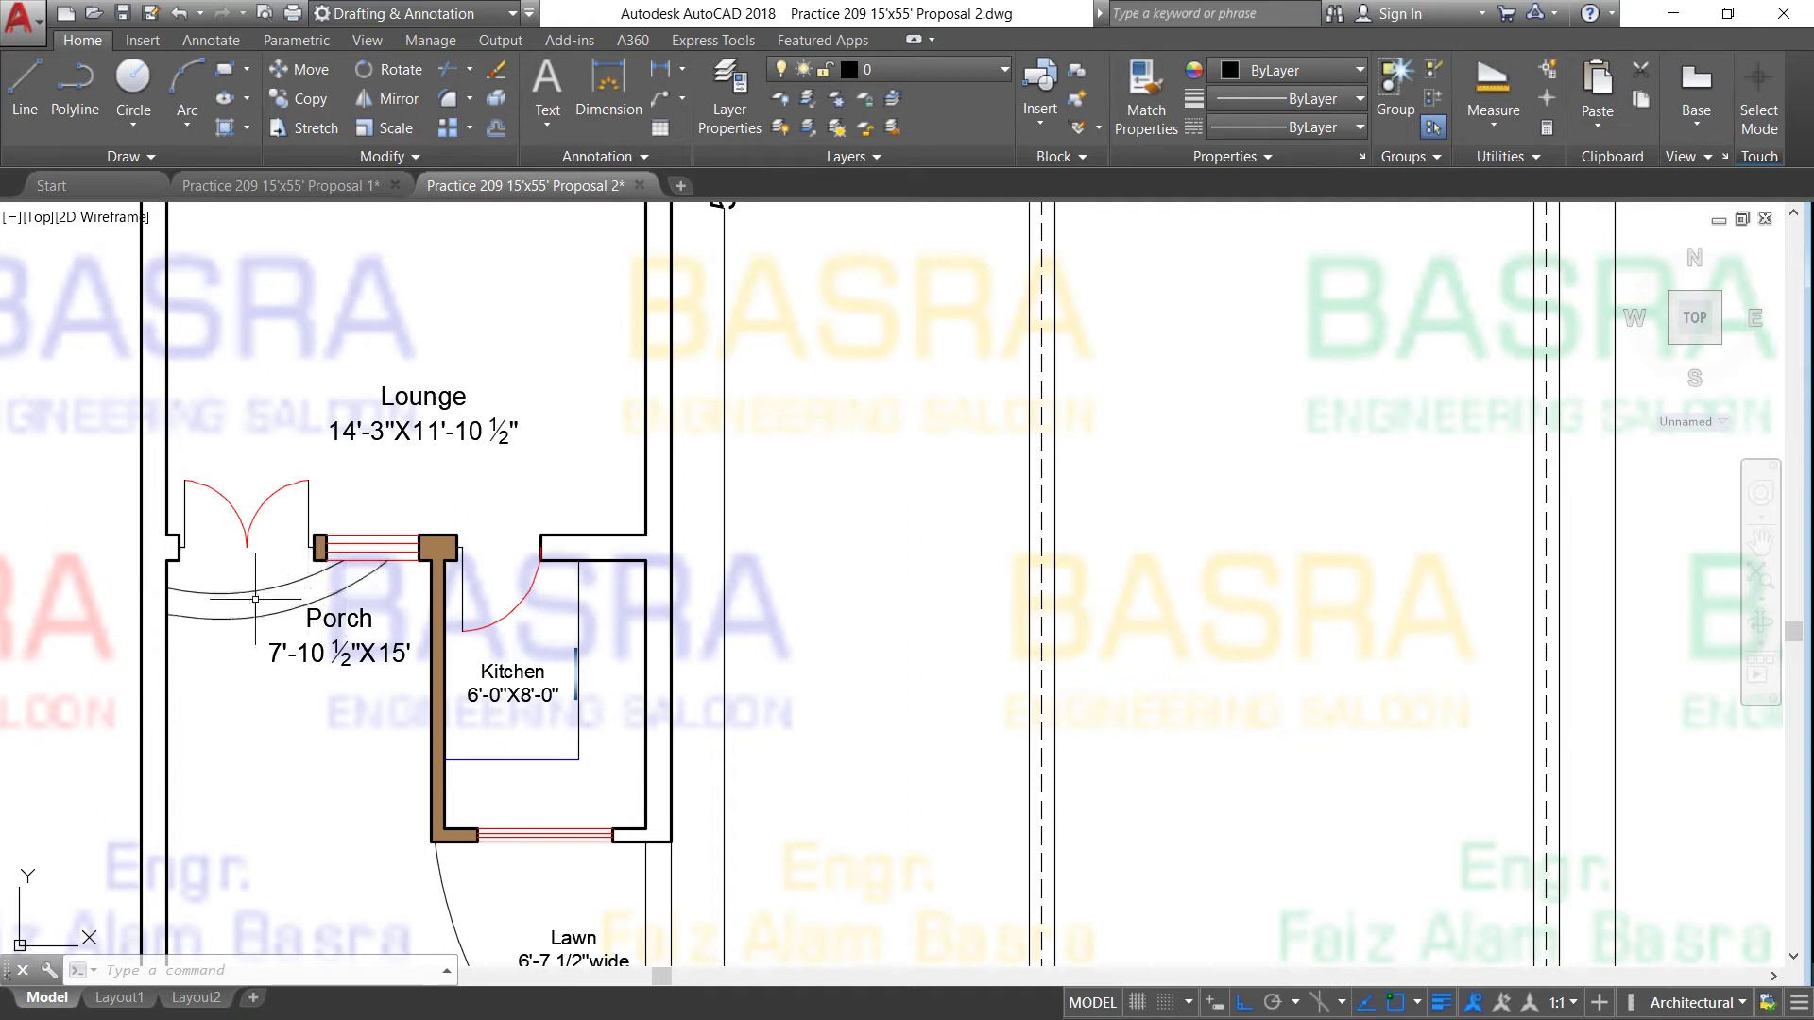
scroll(526, 790, "up", 2)
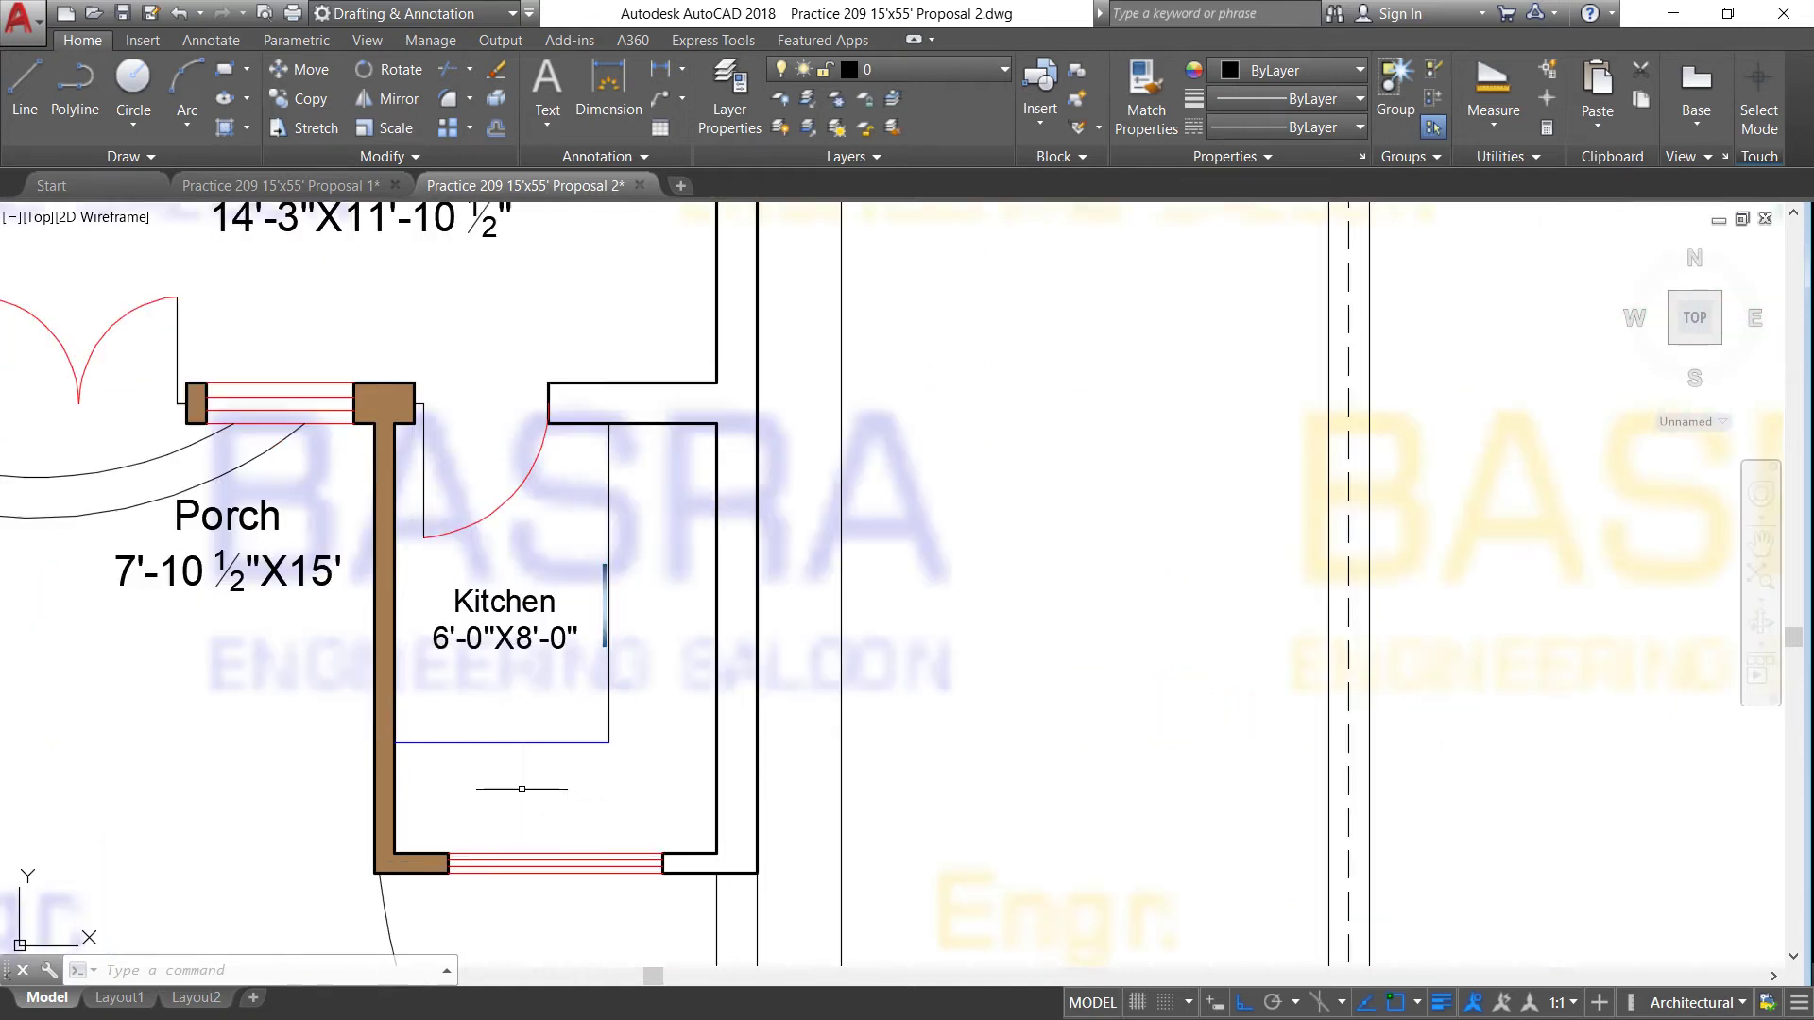
left_click(609, 83)
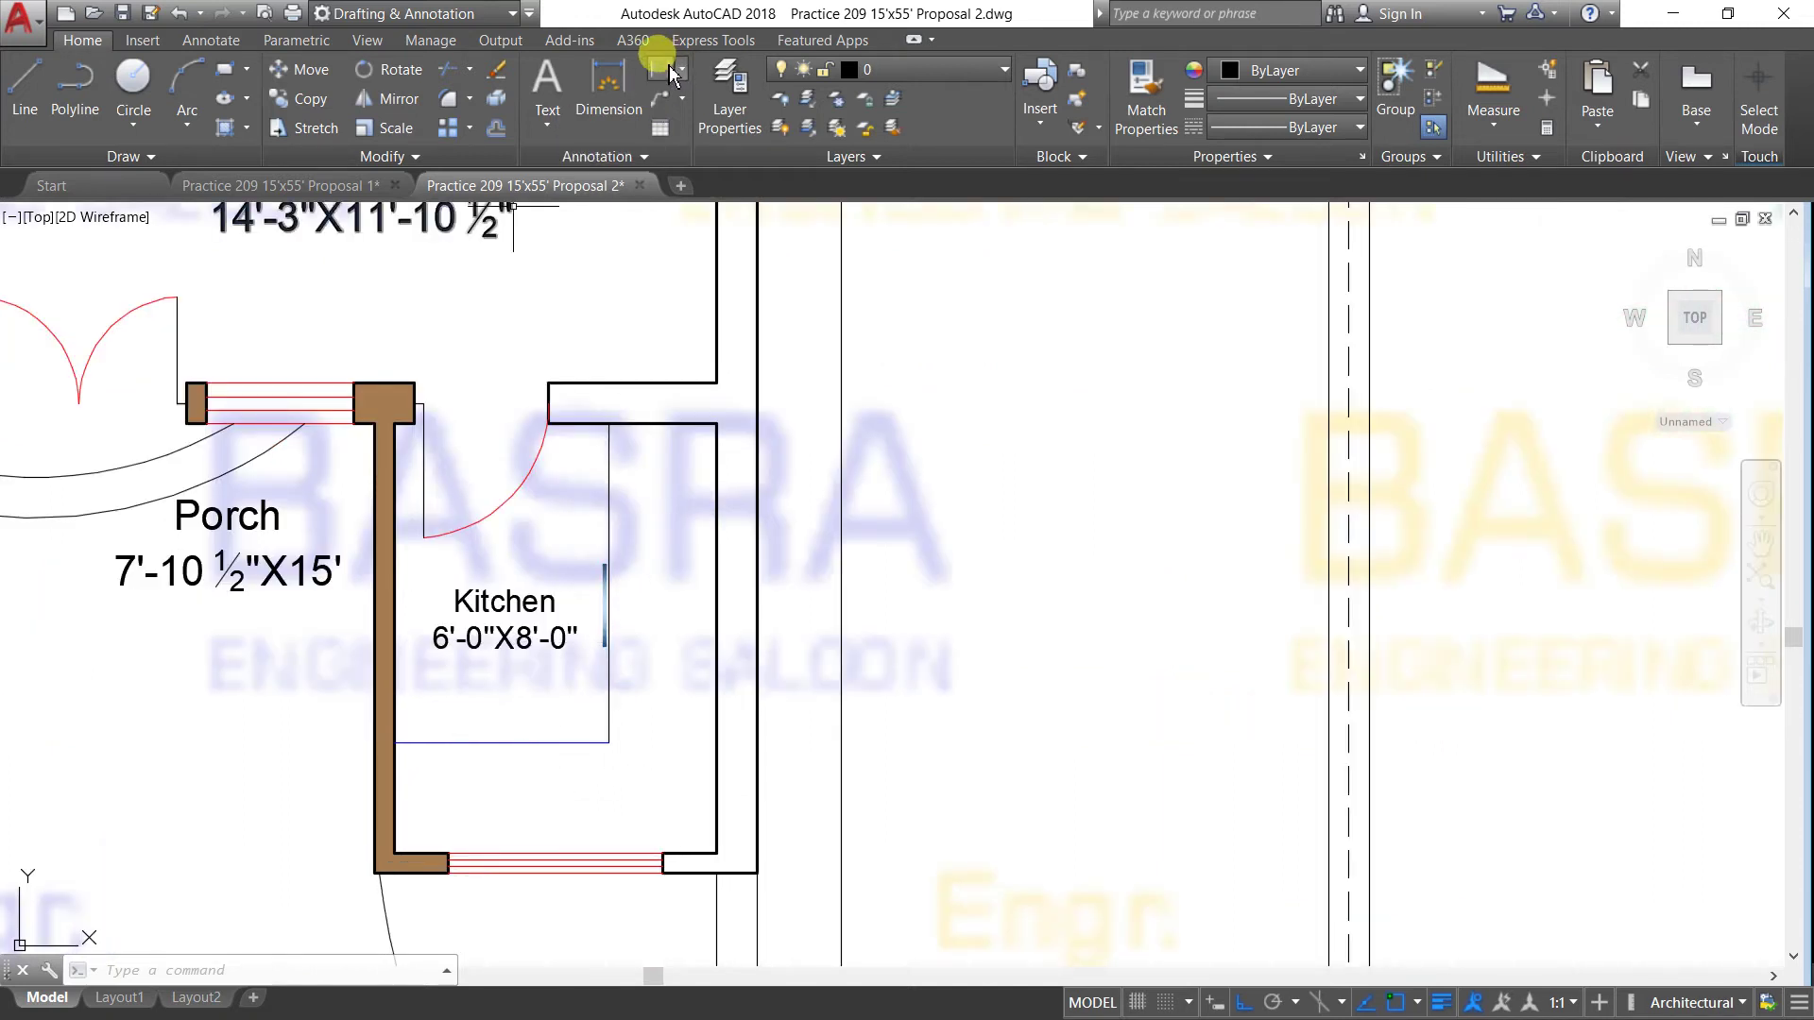
left_click(610, 424)
left_click(717, 424)
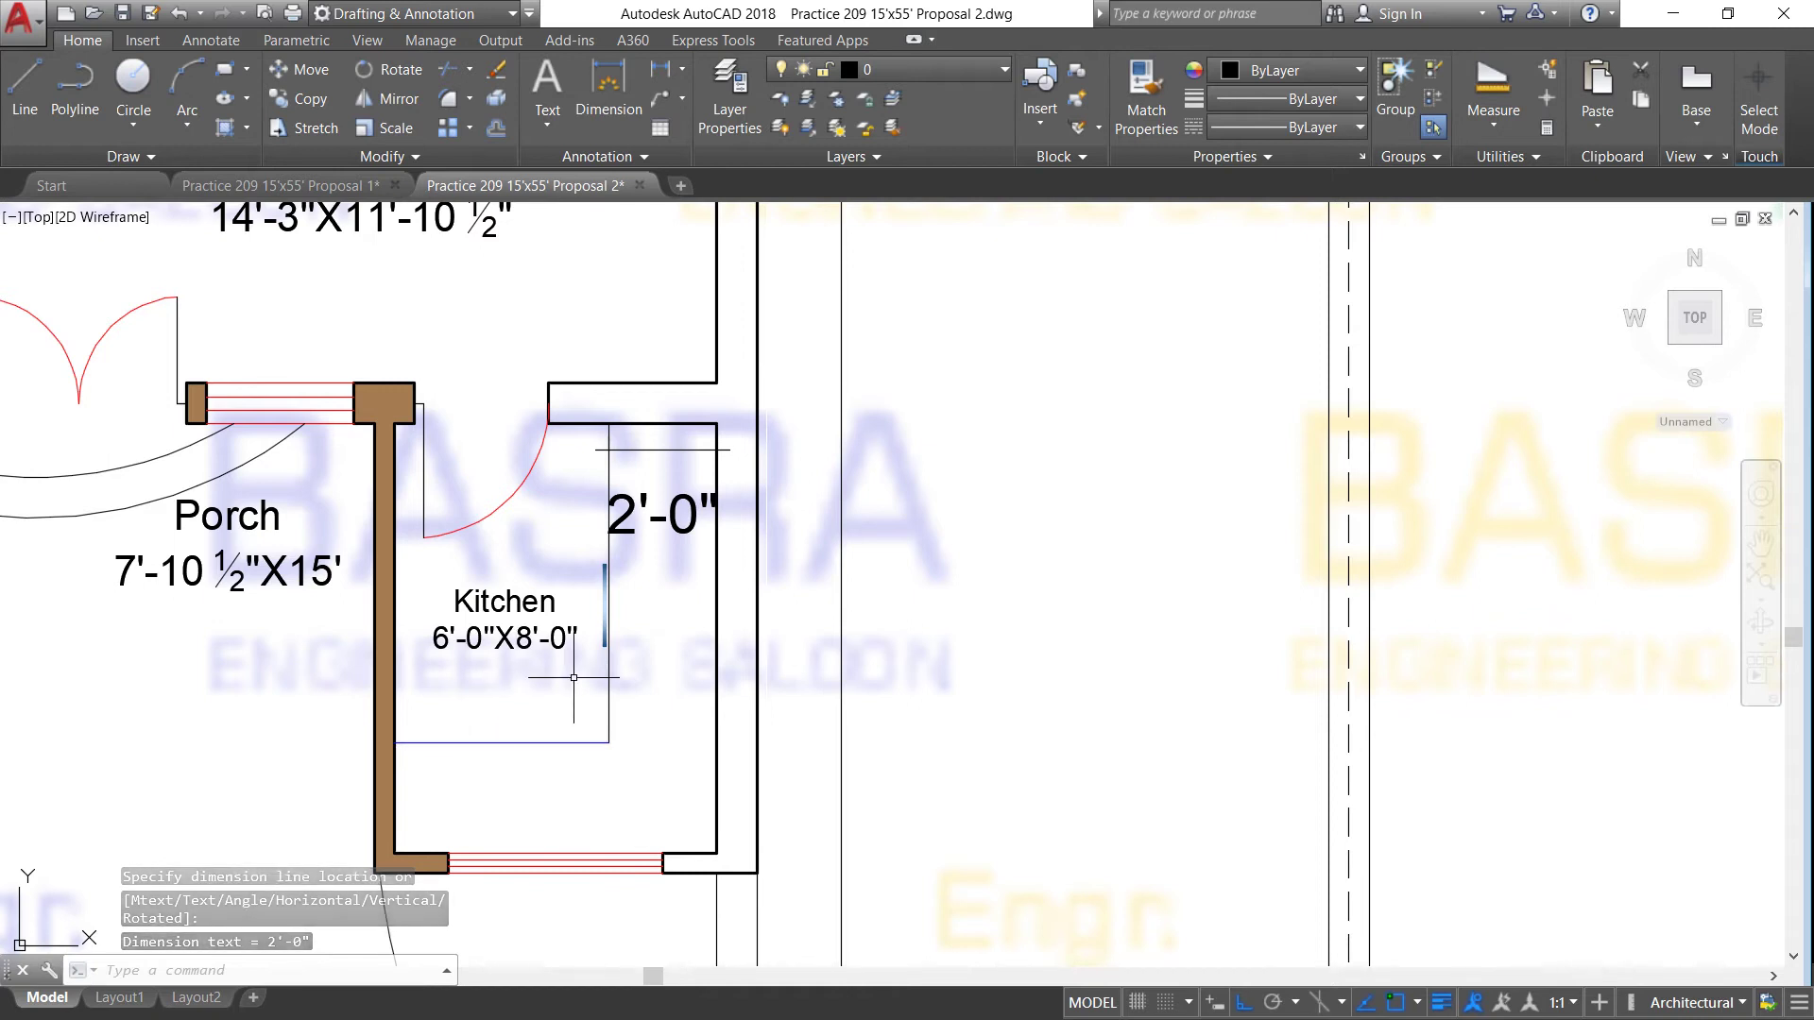
scroll(577, 693, "down", 5)
scroll(581, 794, "up", 3)
scroll(581, 795, "up", 2)
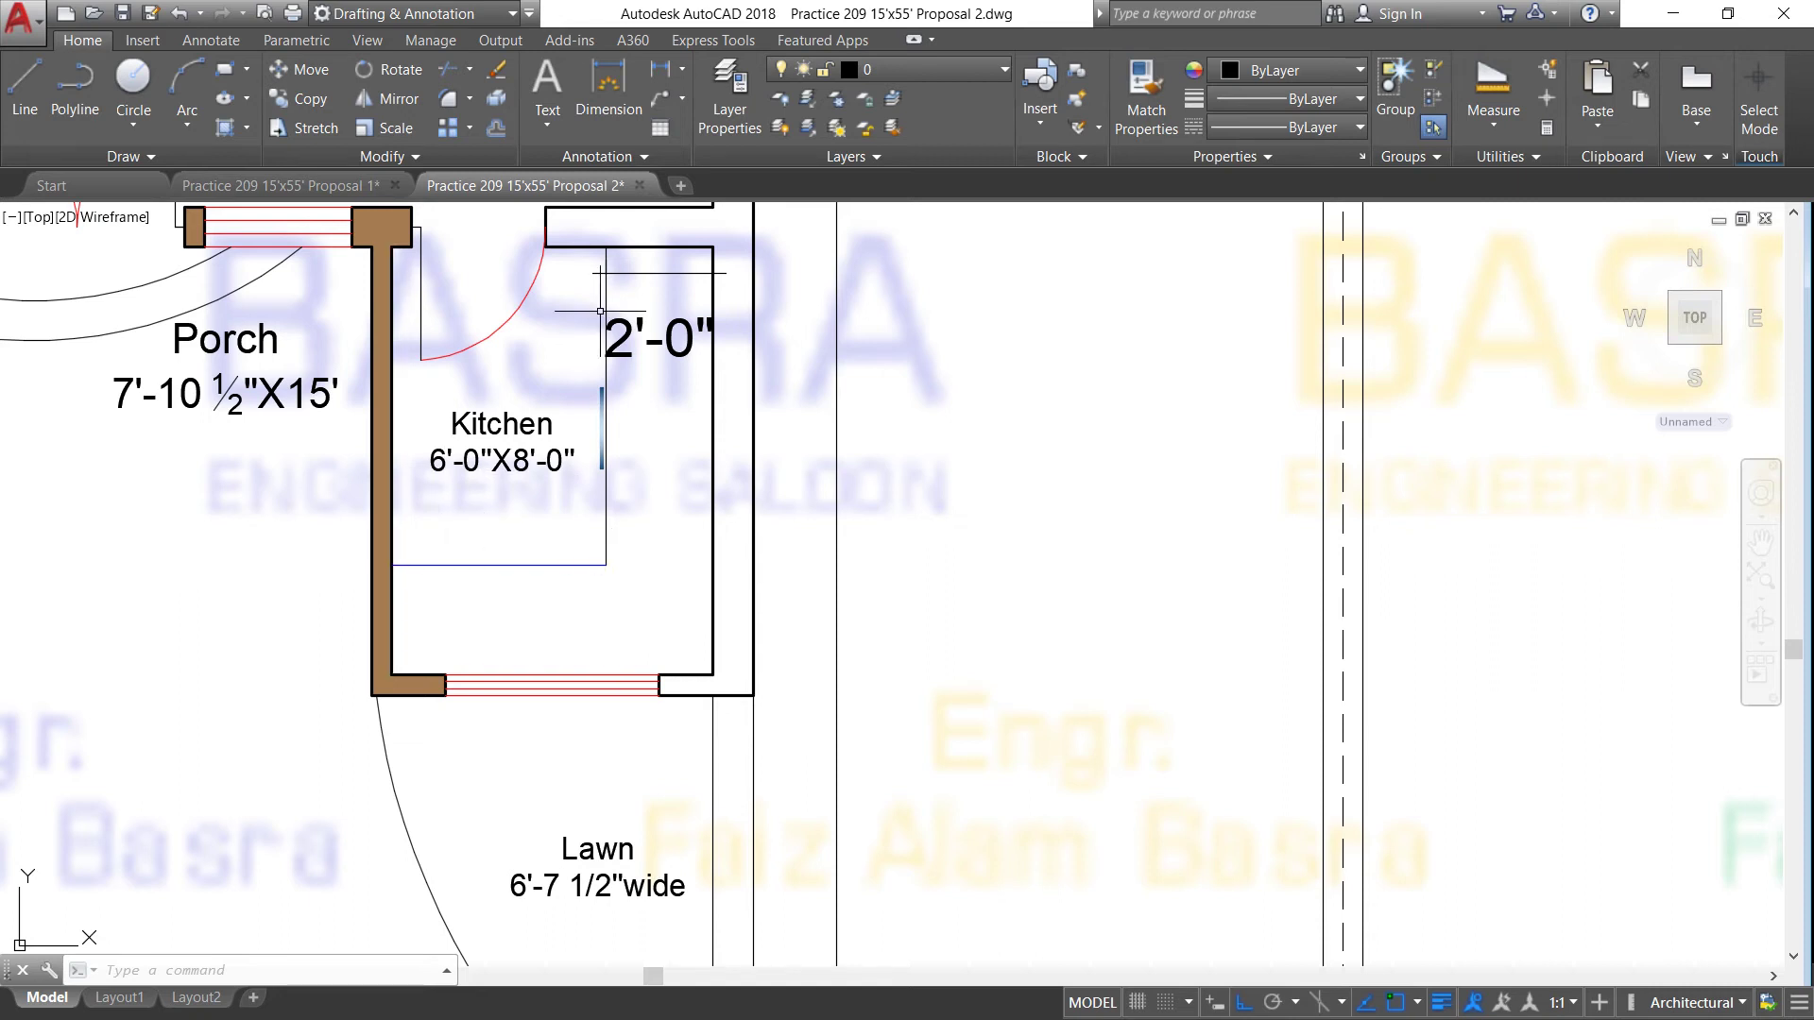
left_click(498, 72)
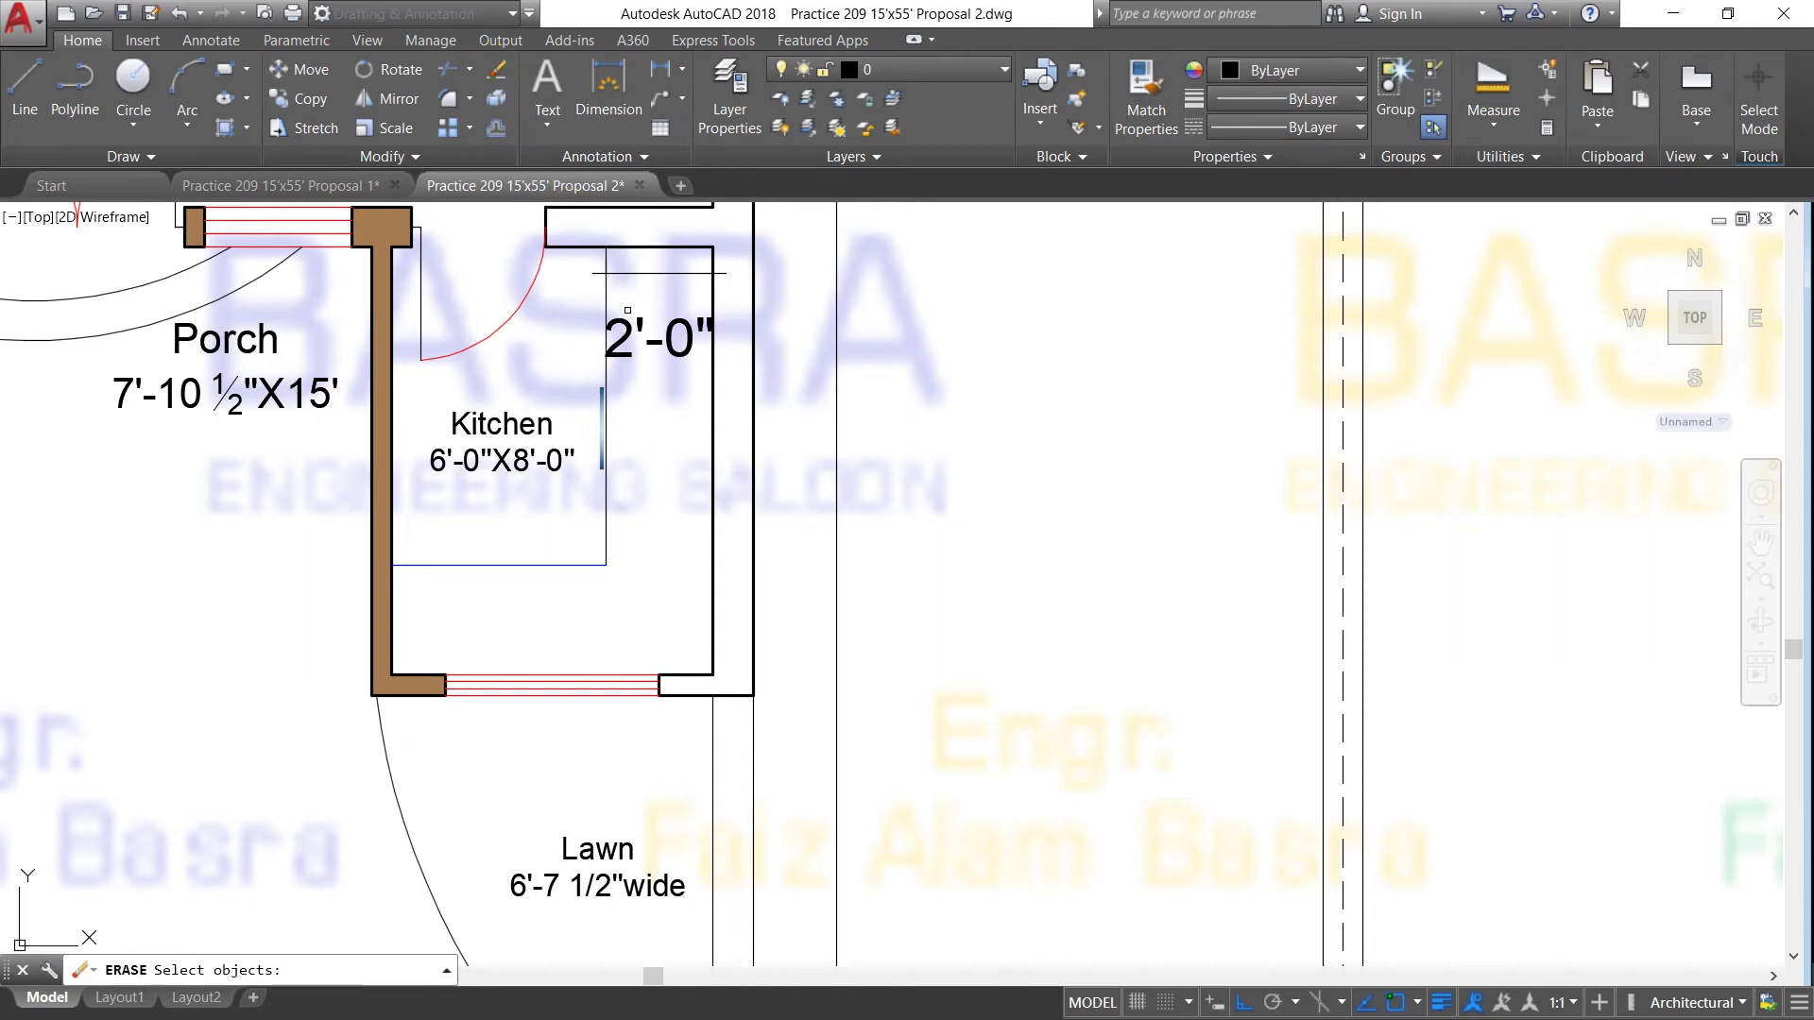
left_click(628, 310)
key("Return")
scroll(536, 450, "down", 5)
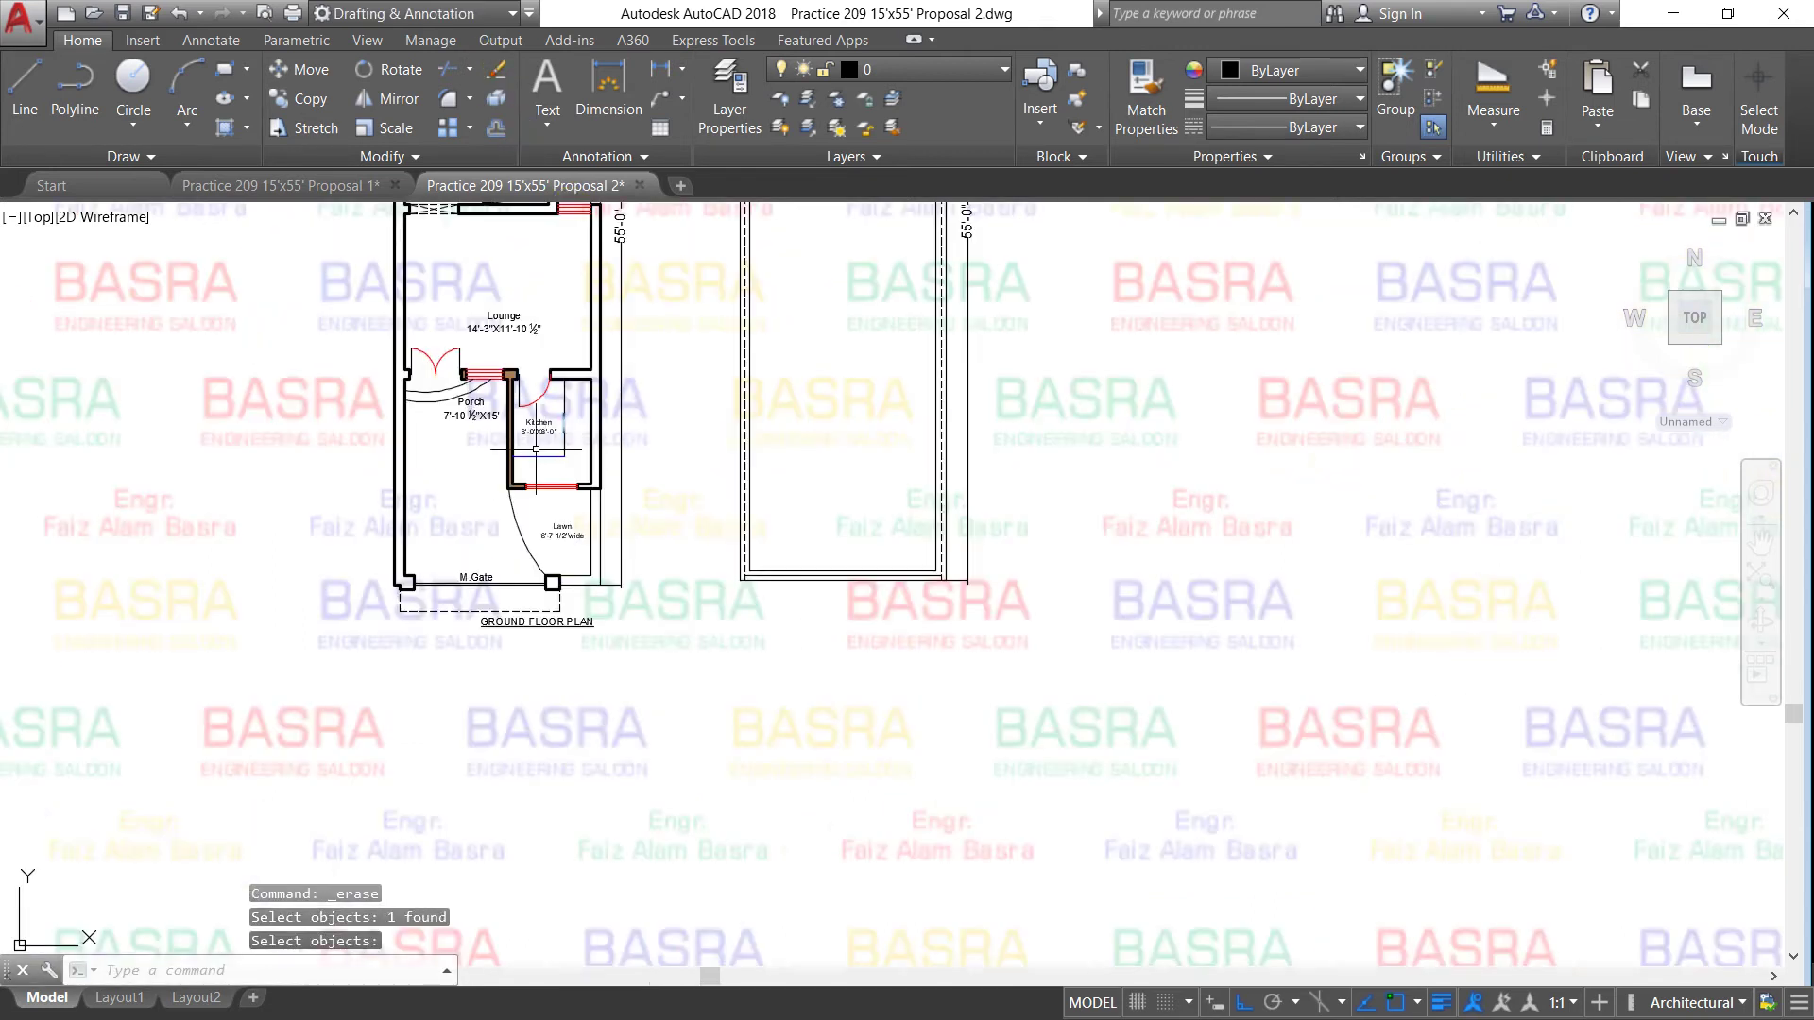
scroll(536, 449, "down", 4)
scroll(519, 368, "up", 4)
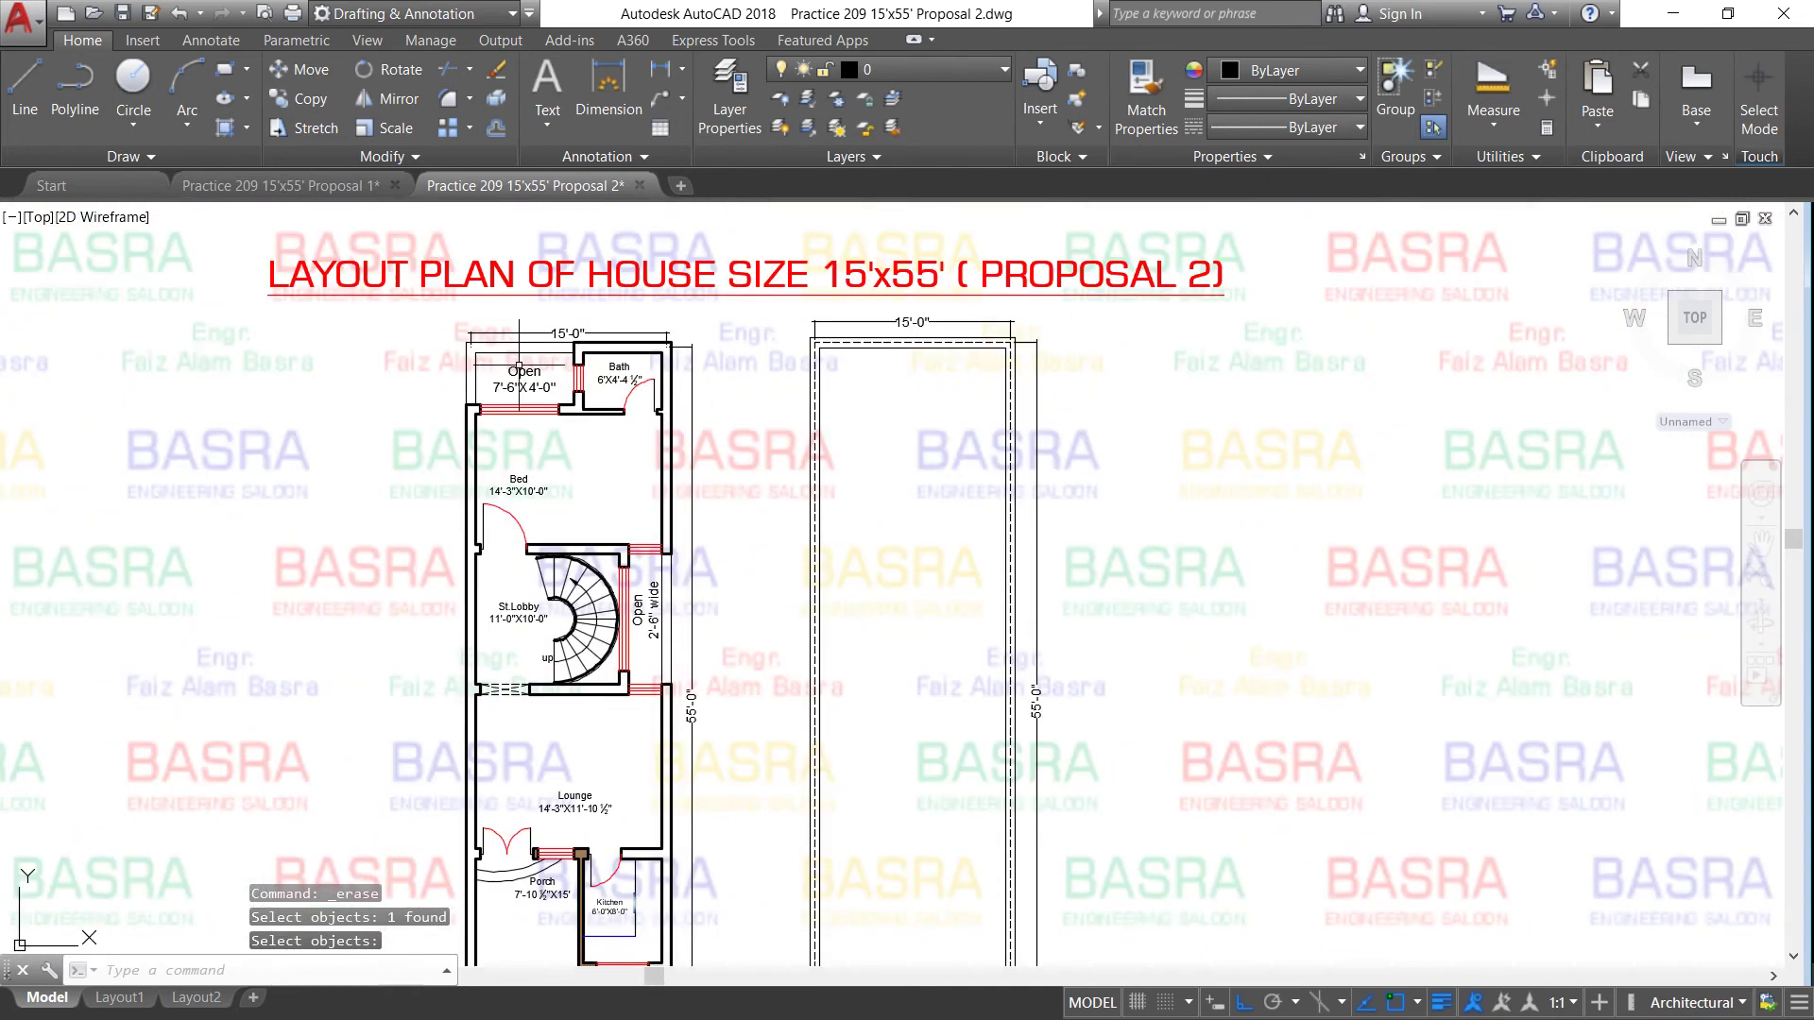
scroll(523, 348, "up", 2)
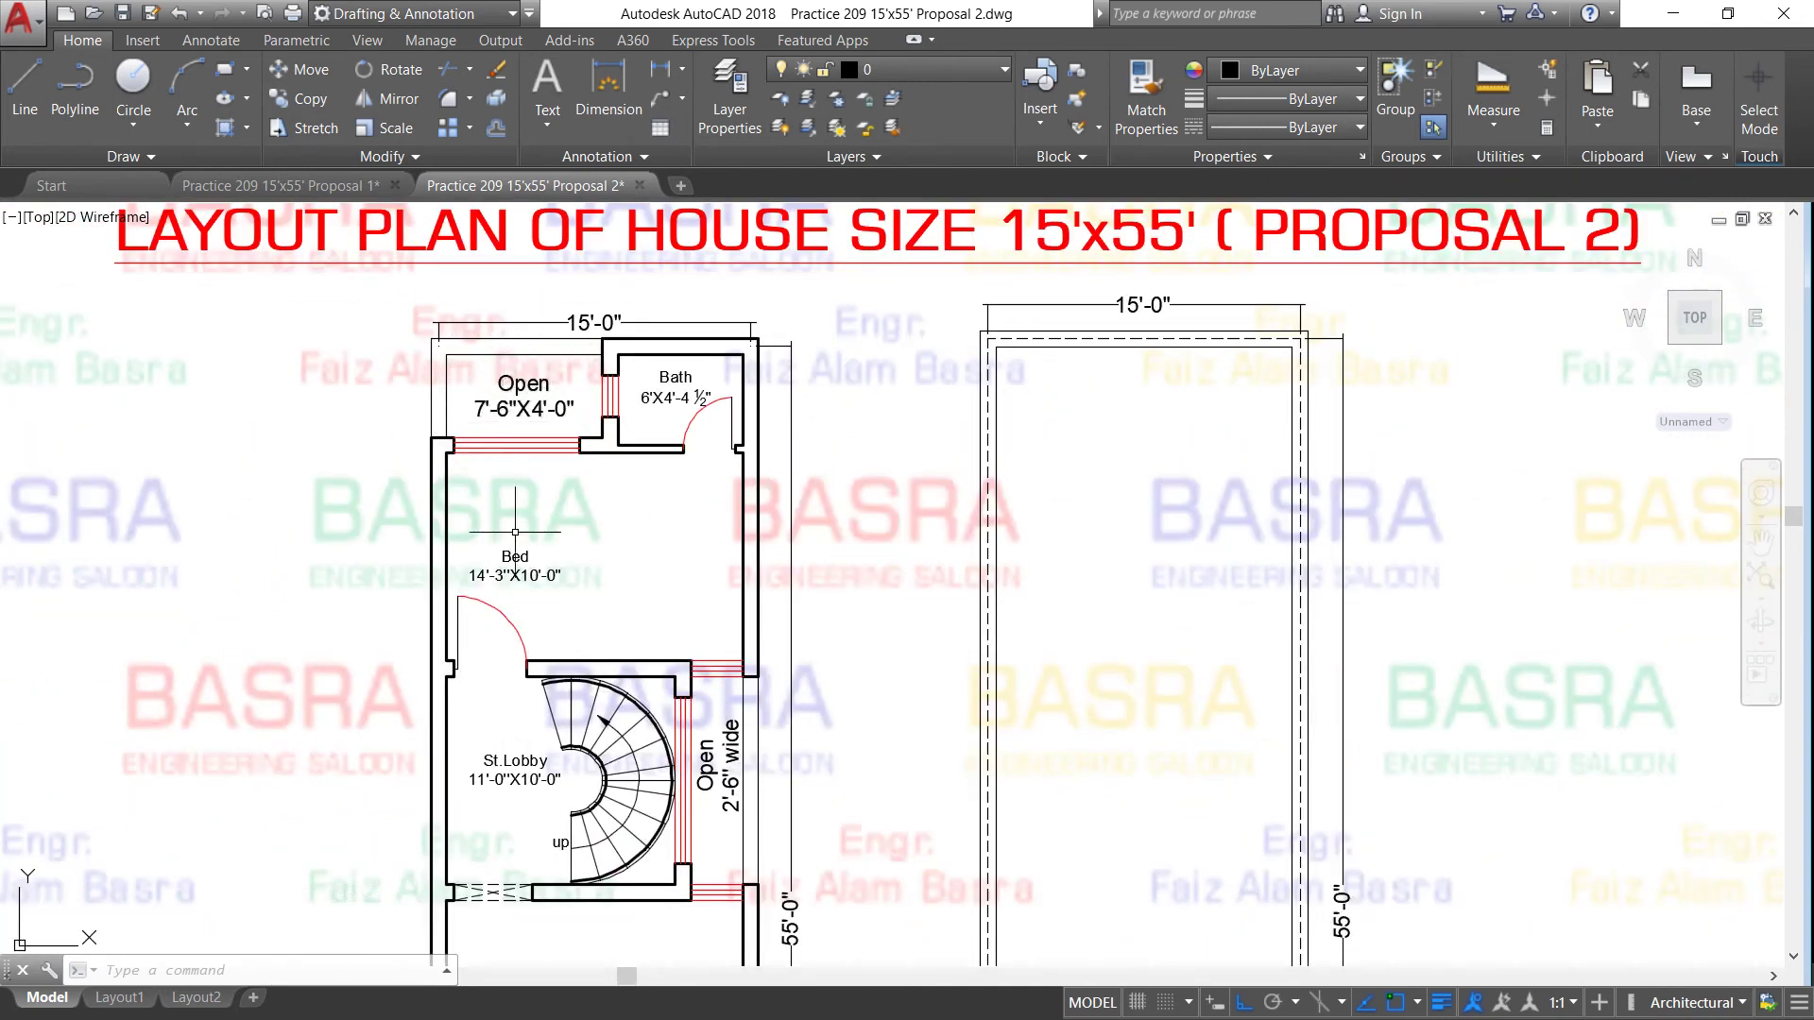
scroll(634, 368, "up", 3)
scroll(624, 333, "up", 1)
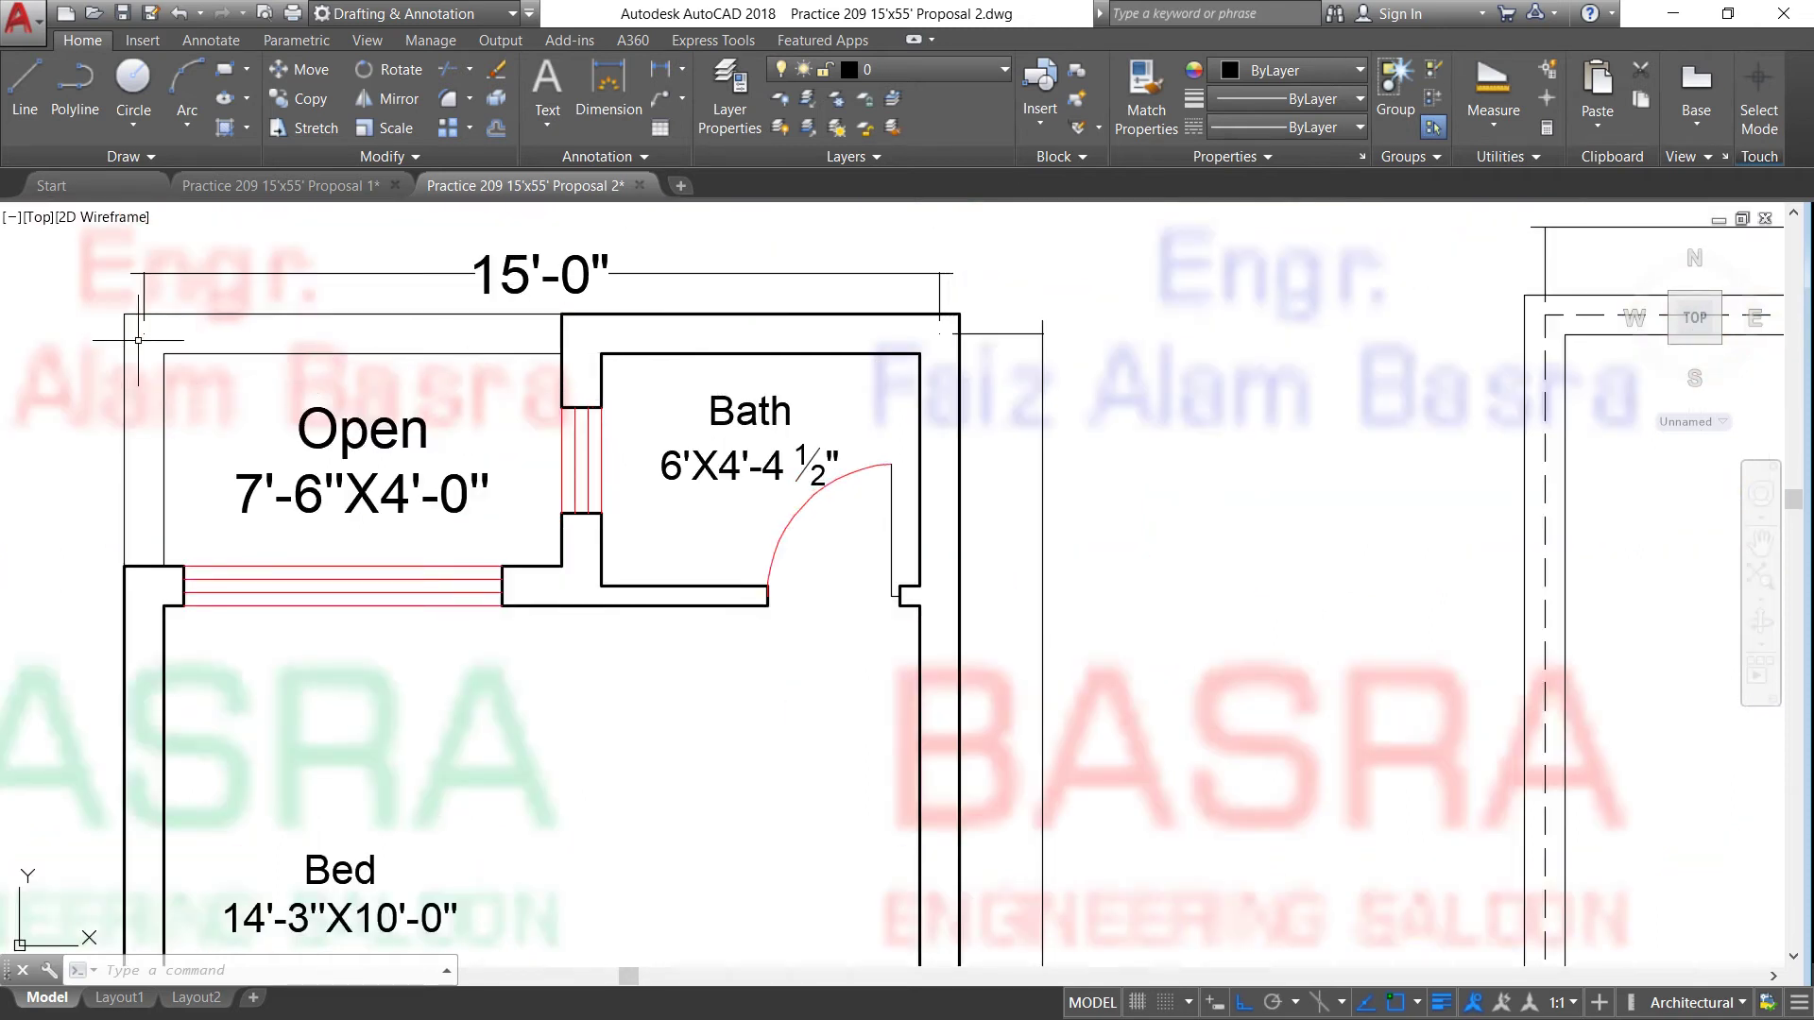
scroll(250, 336, "down", 4)
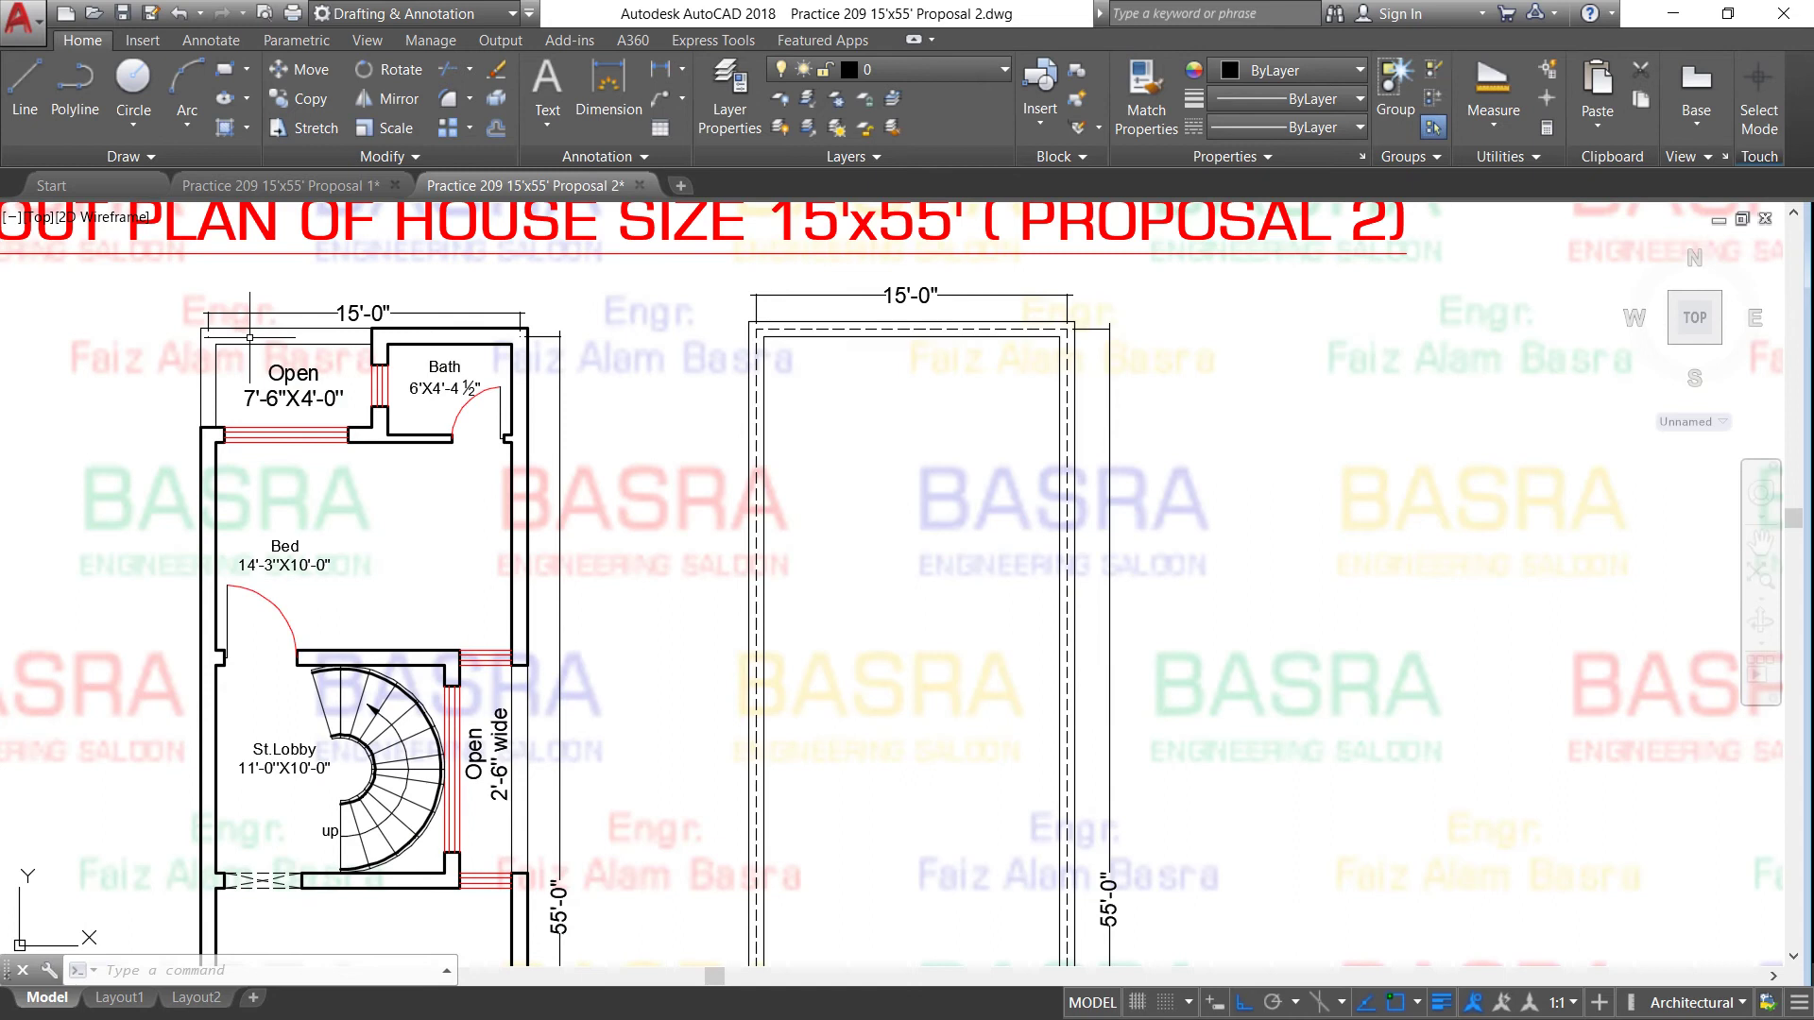
scroll(249, 337, "up", 1)
scroll(264, 331, "down", 3)
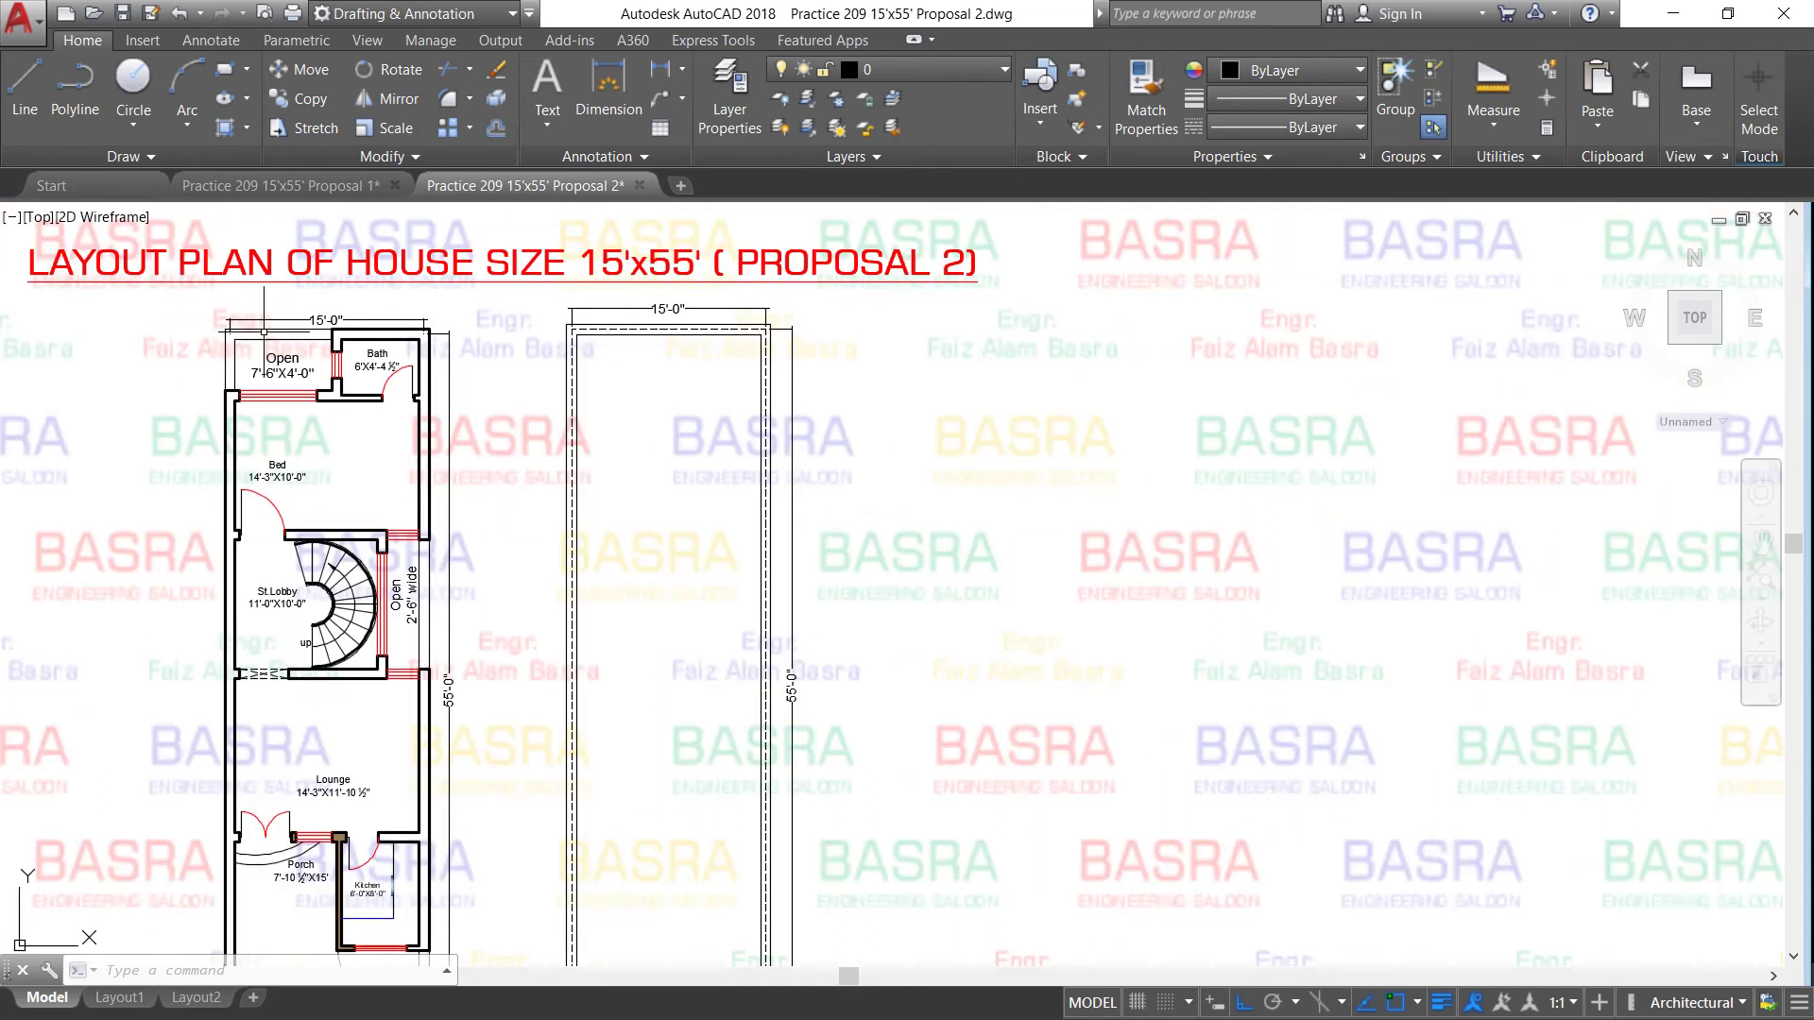
scroll(413, 612, "up", 4)
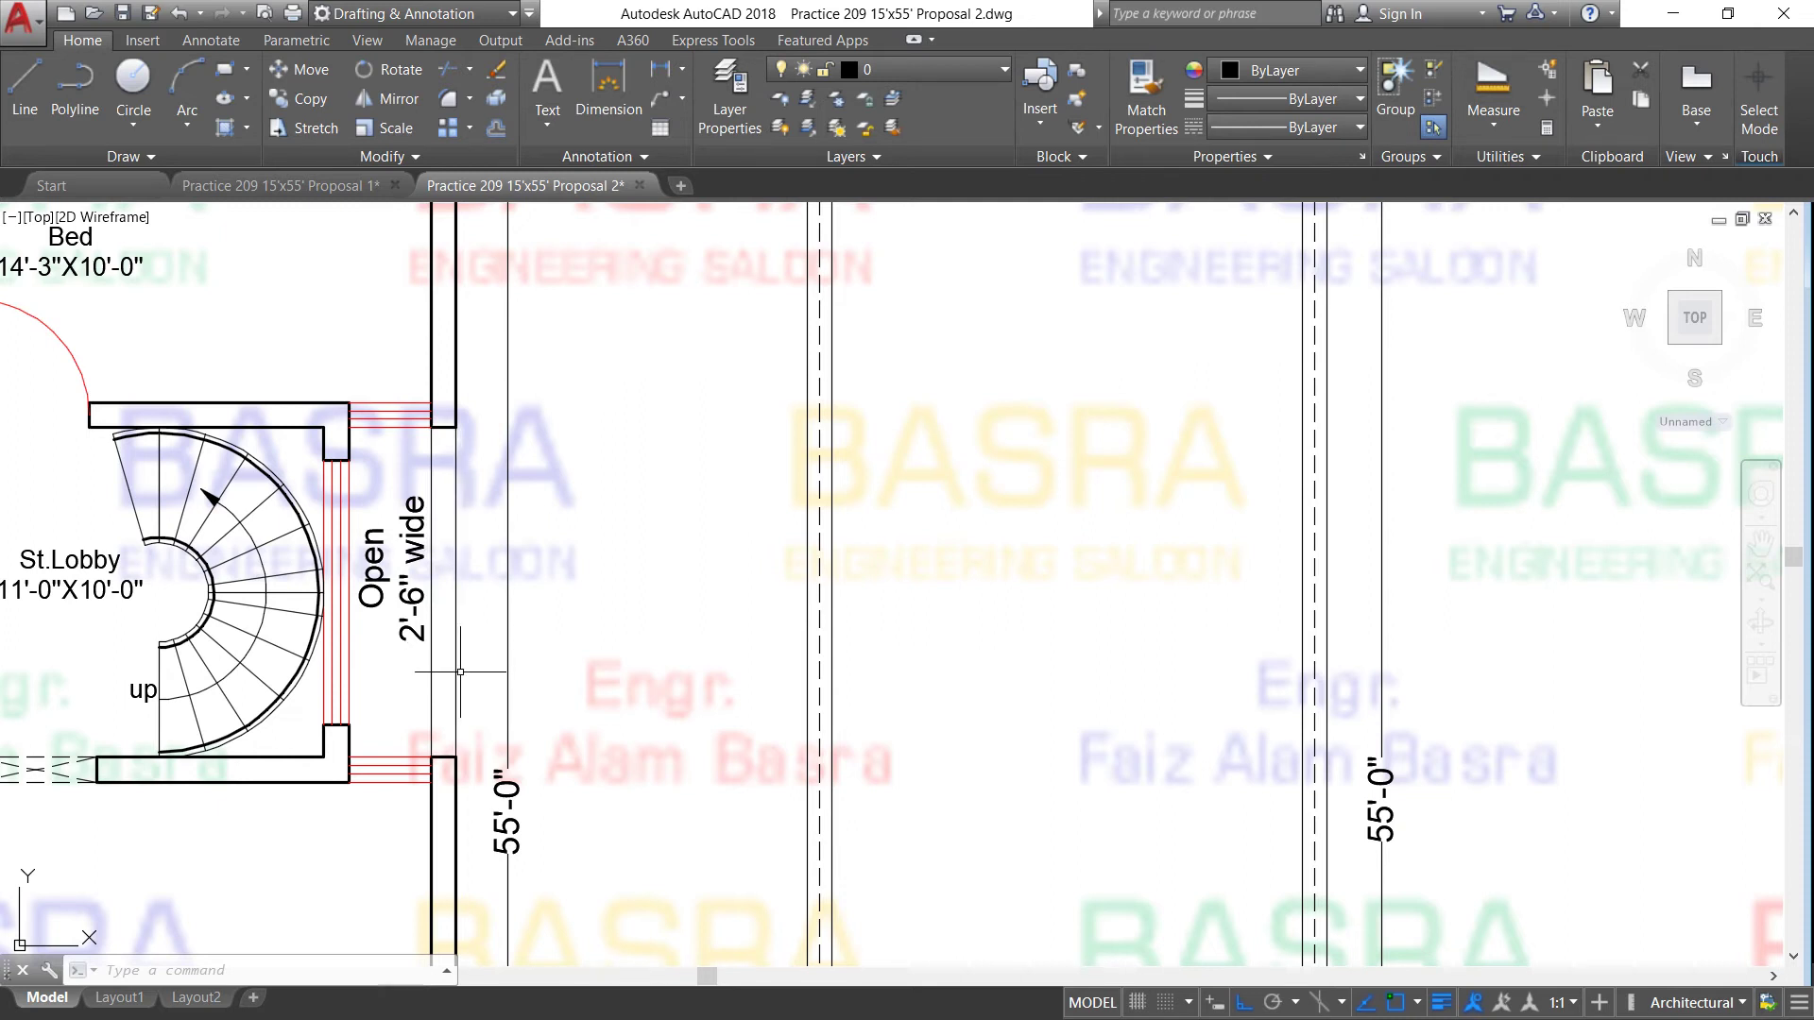
scroll(460, 671, "up", 3)
scroll(680, 586, "down", 3)
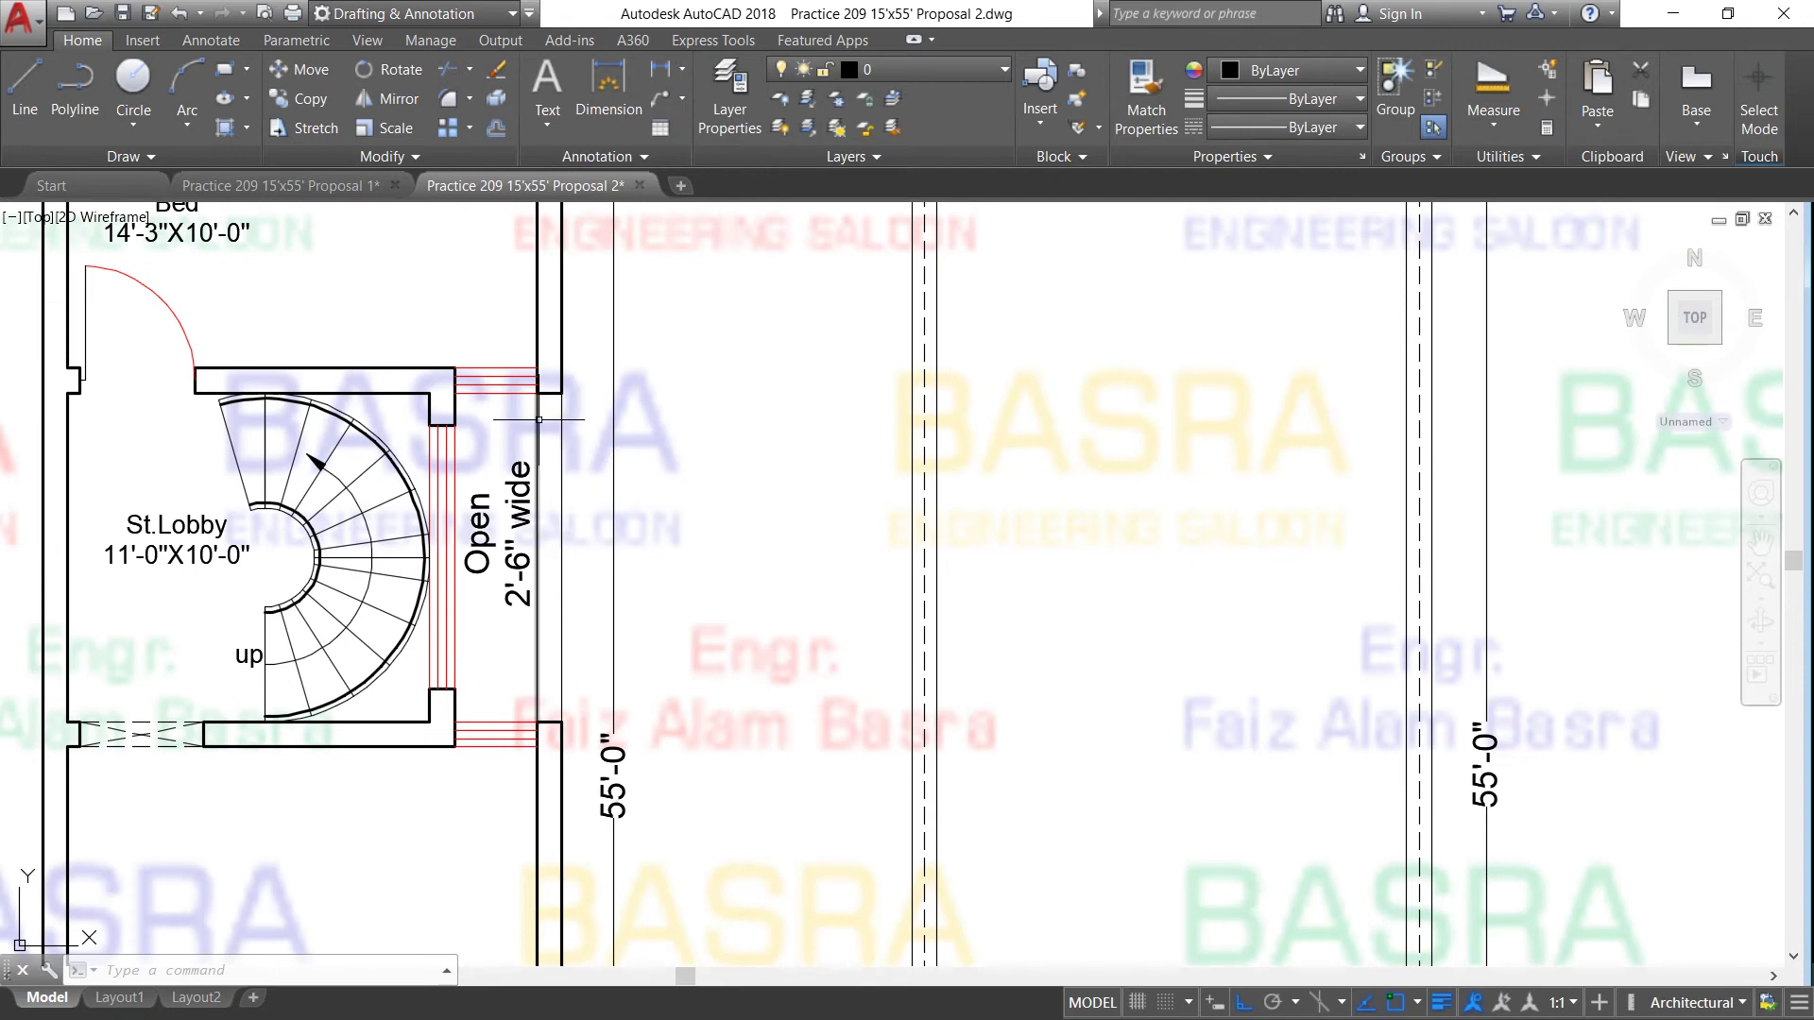
scroll(544, 676, "up", 2)
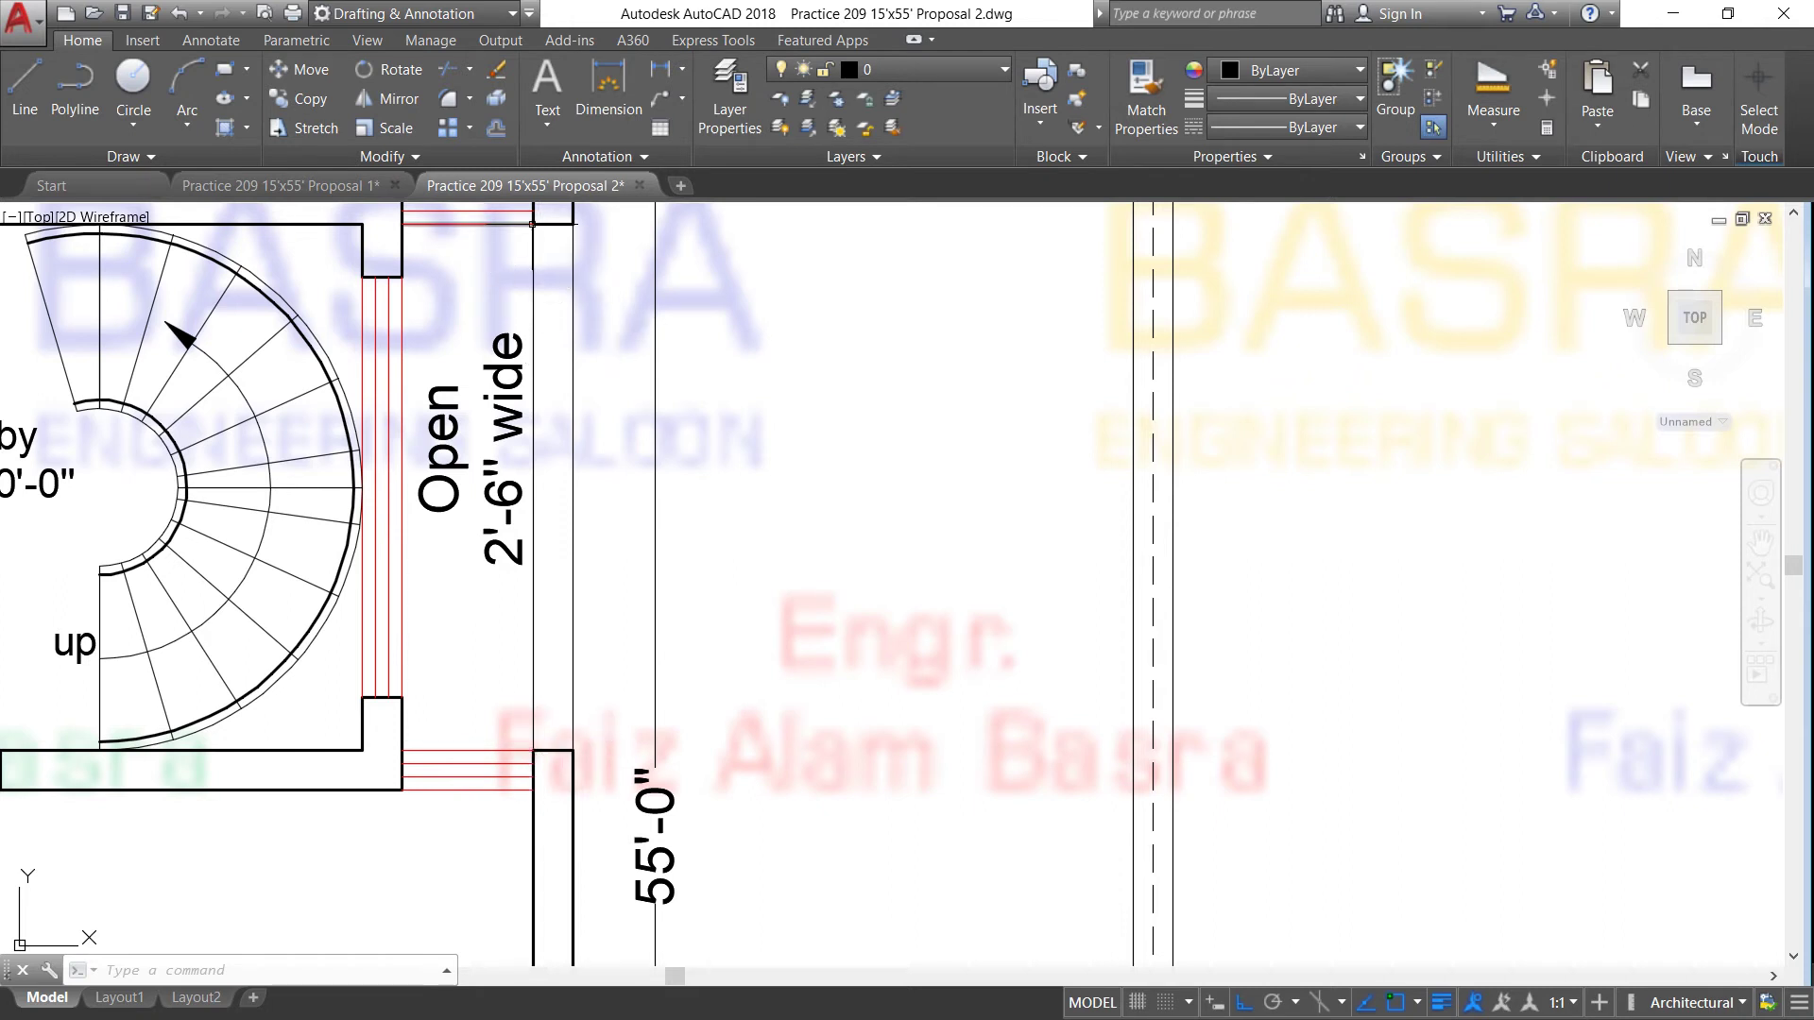
scroll(574, 519, "down", 4)
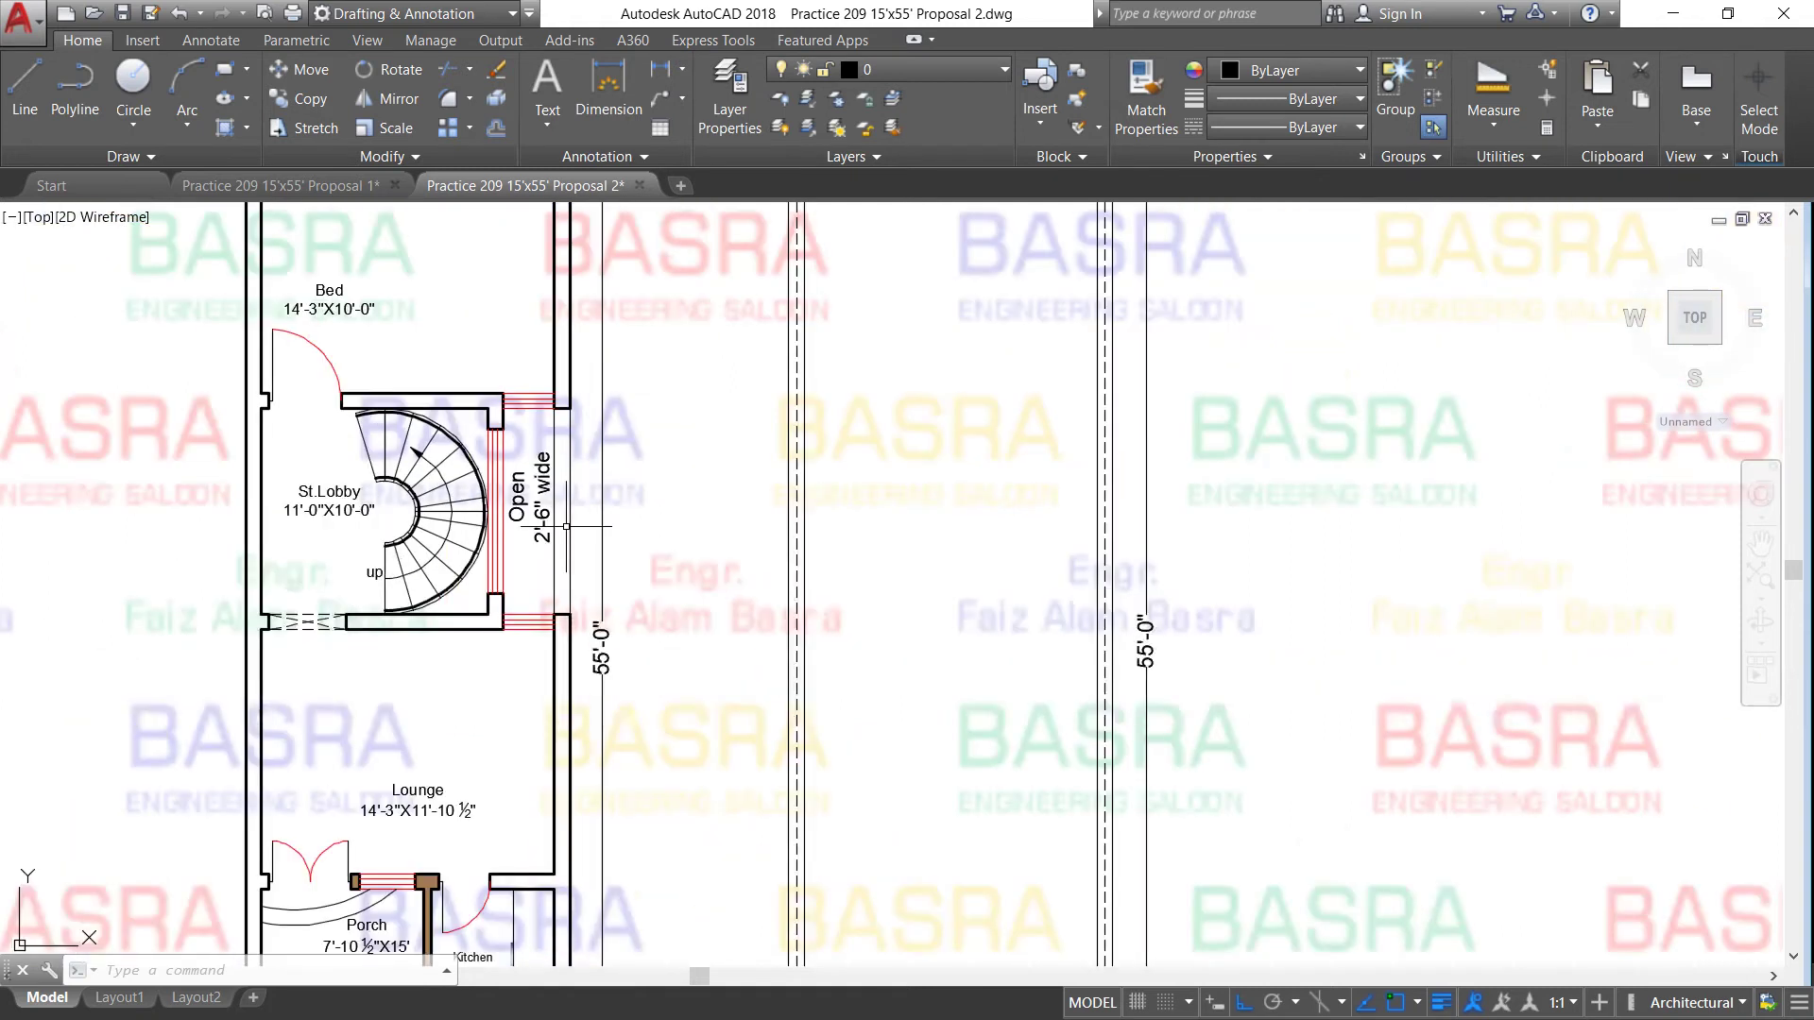
scroll(567, 497, "up", 2)
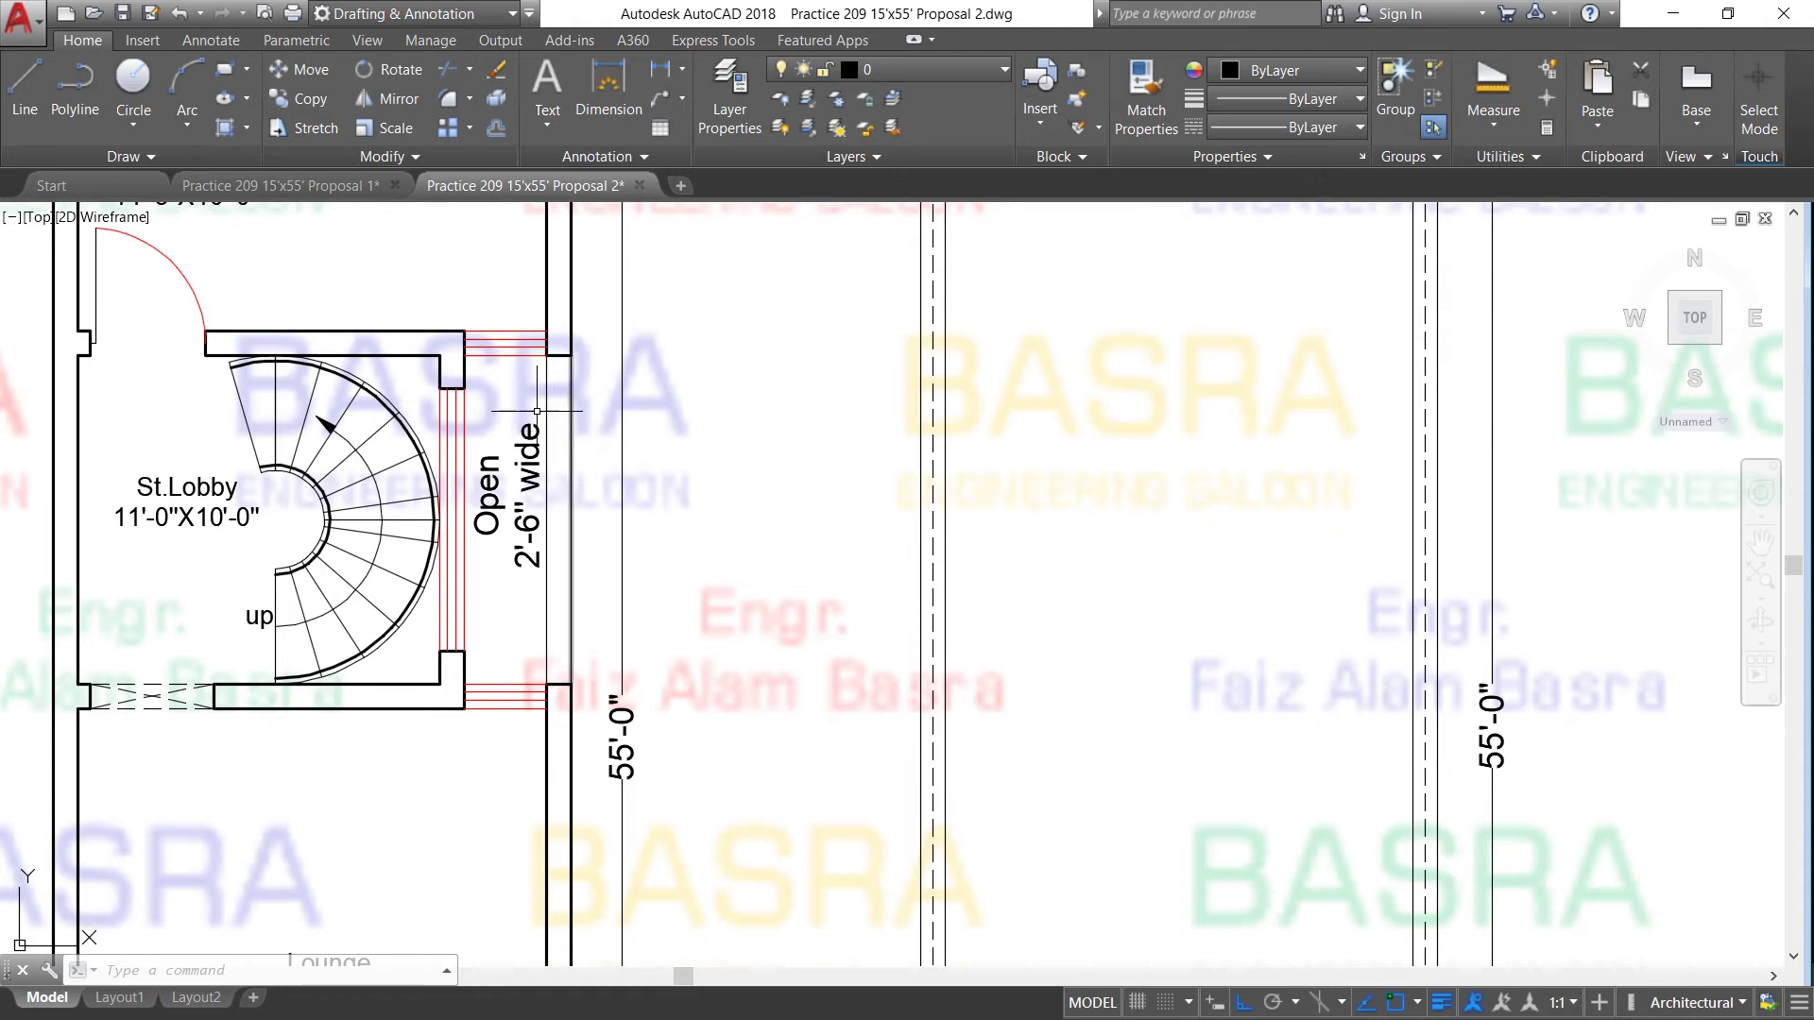
scroll(599, 468, "down", 4)
scroll(565, 473, "down", 3)
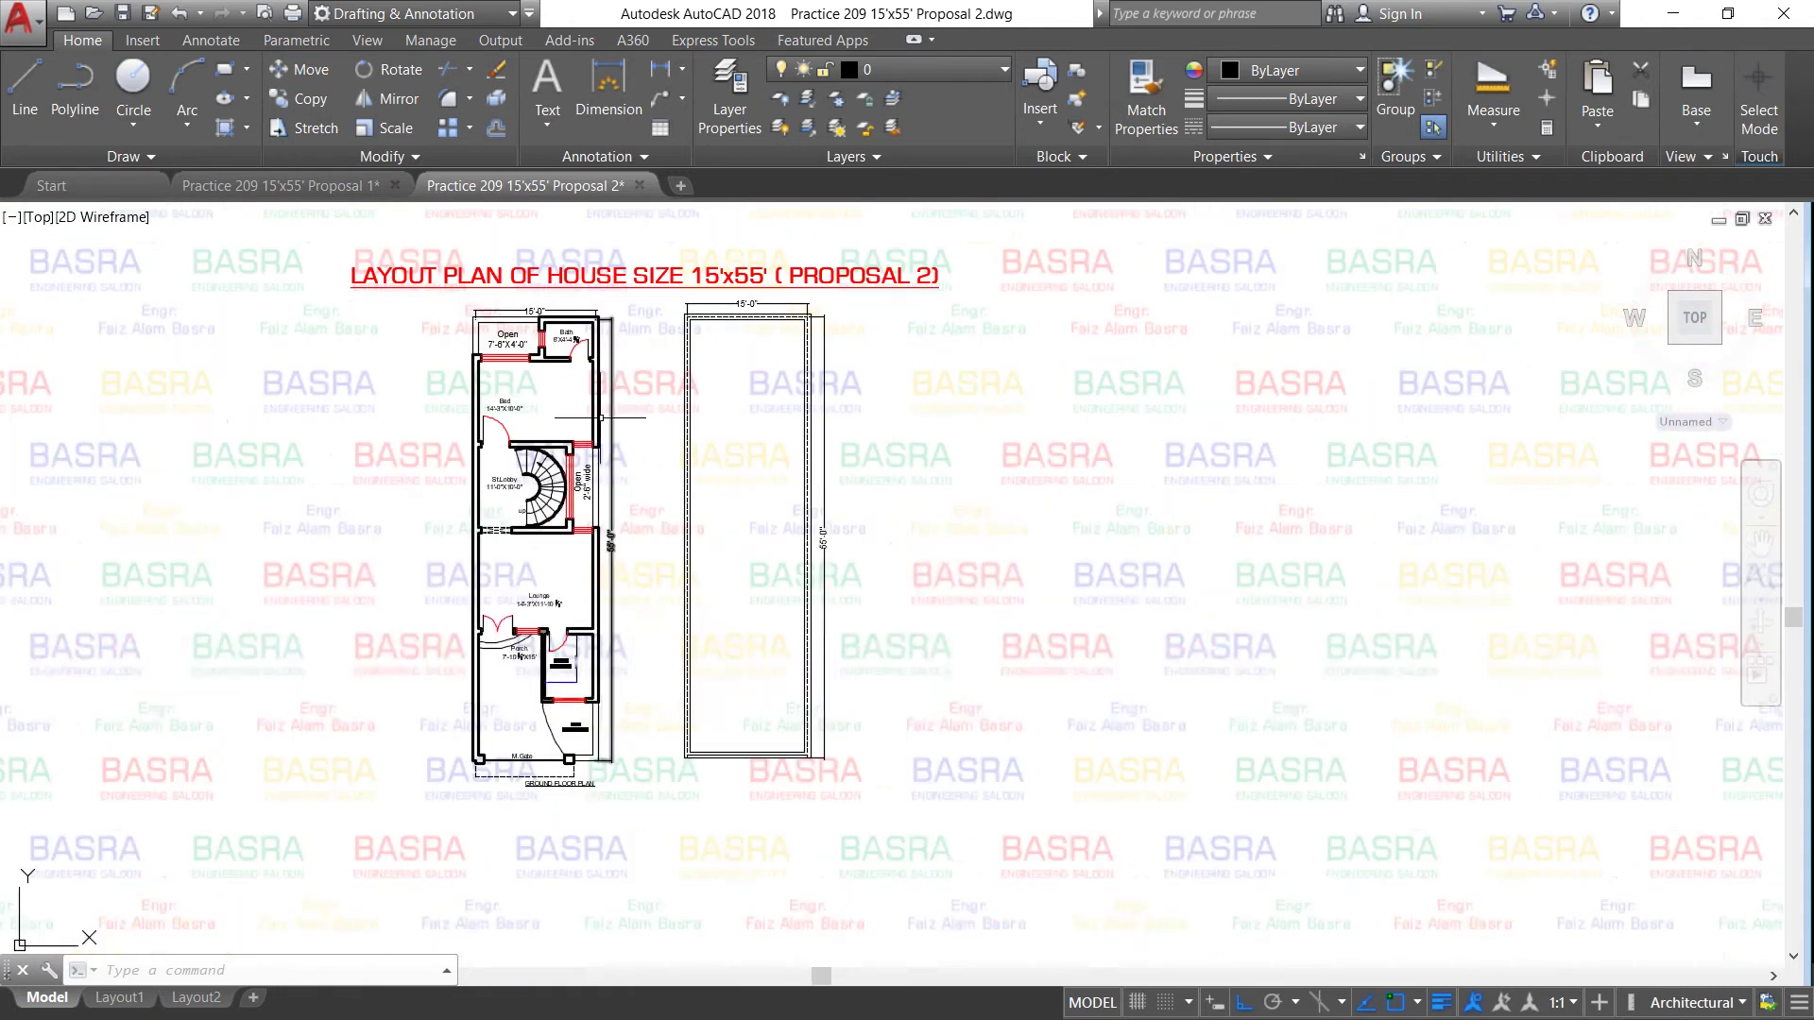
scroll(506, 326, "up", 4)
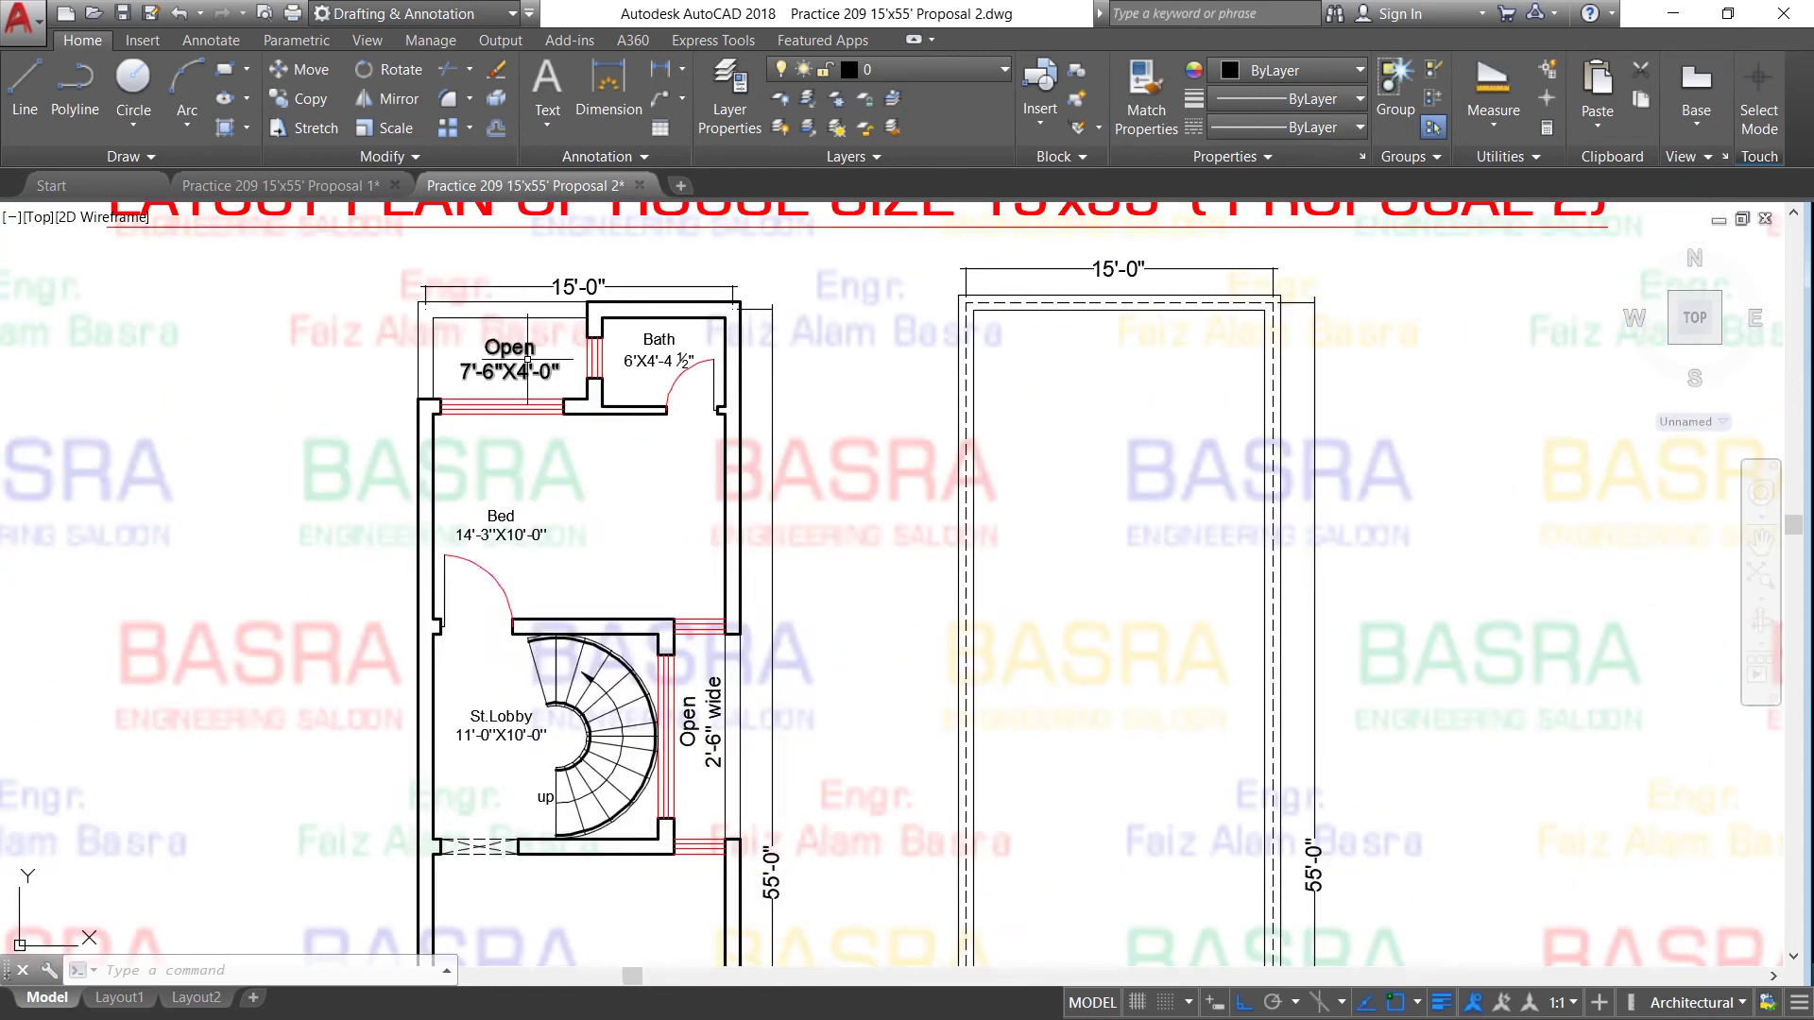
scroll(532, 470, "down", 2)
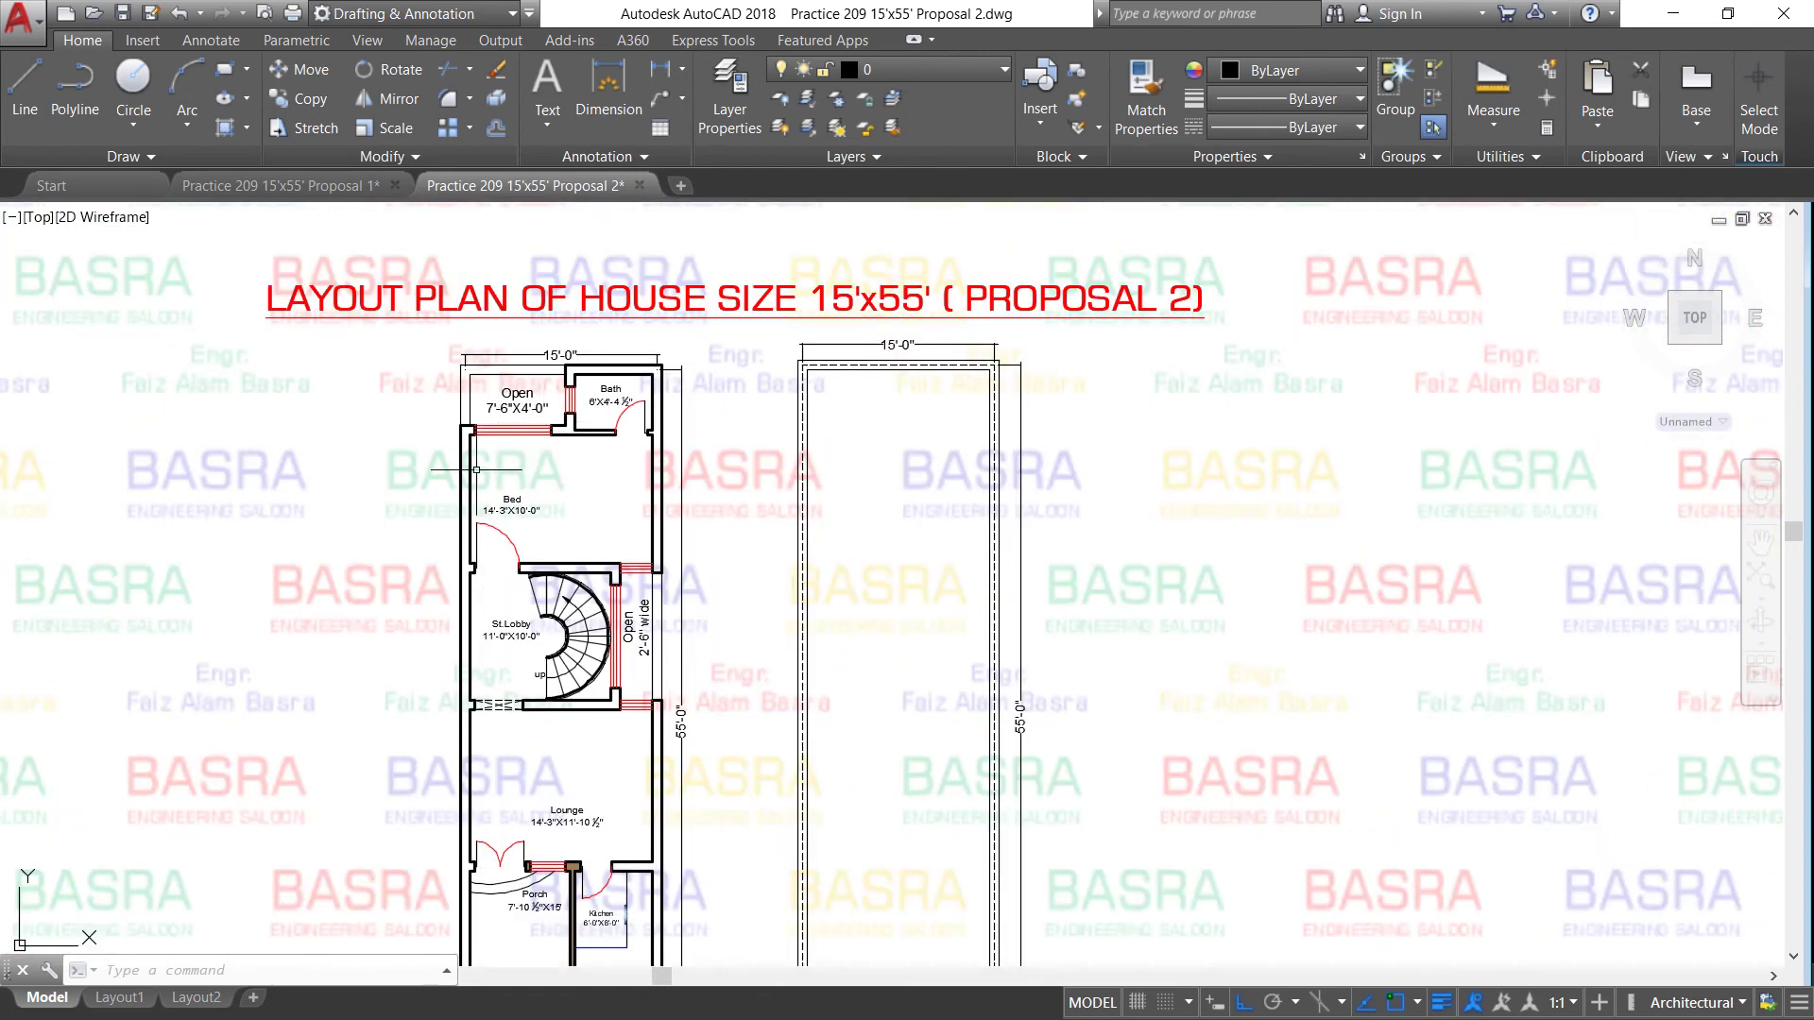
scroll(476, 468, "up", 2)
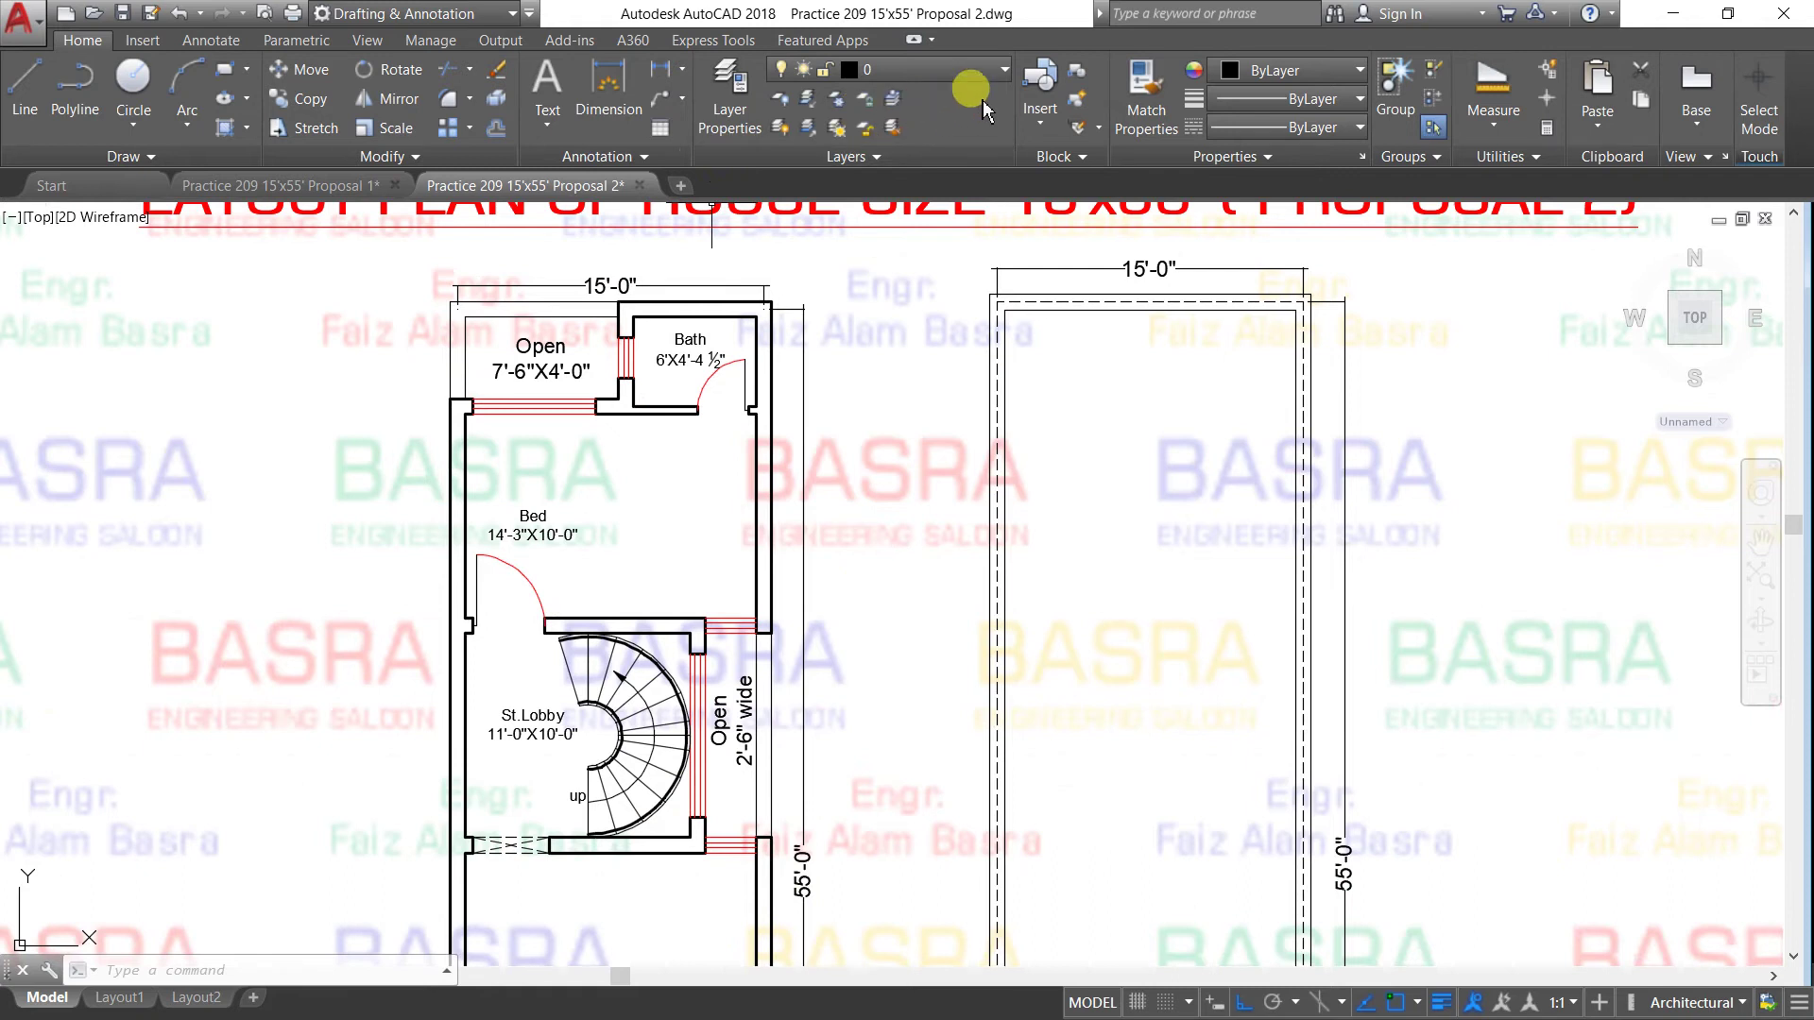
left_click(992, 70)
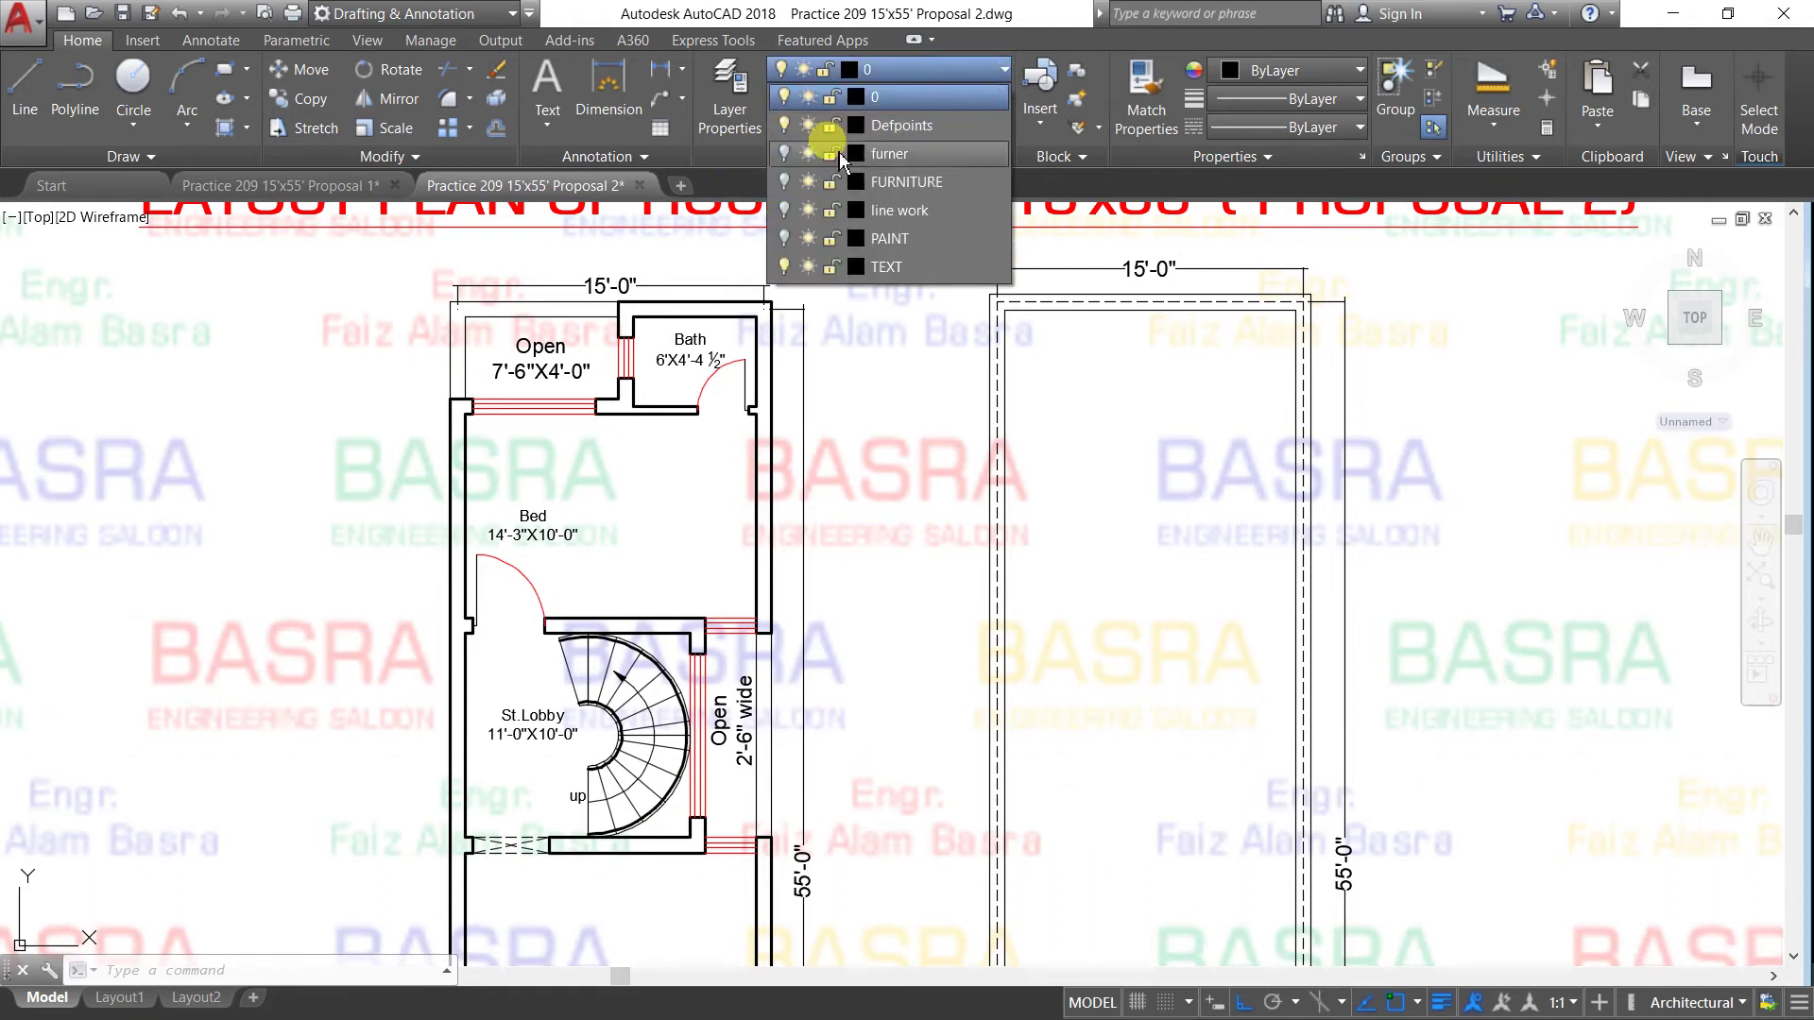
left_click(786, 155)
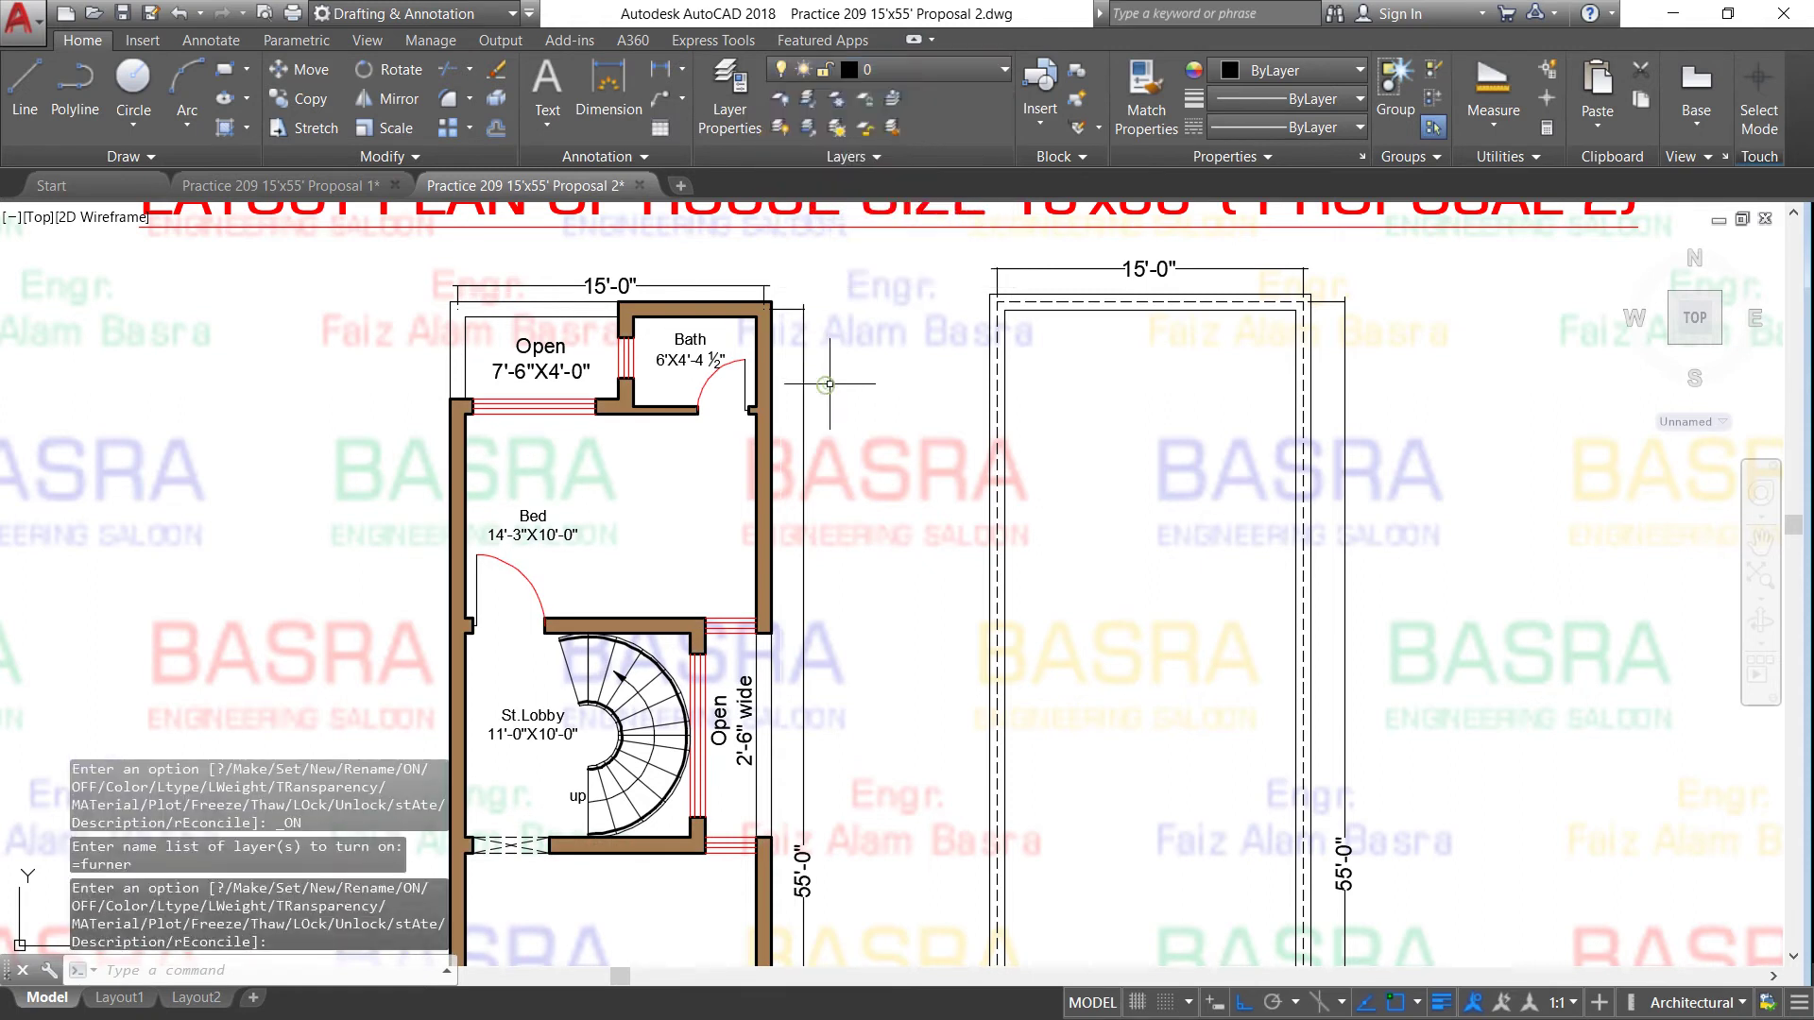
scroll(658, 320, "down", 4)
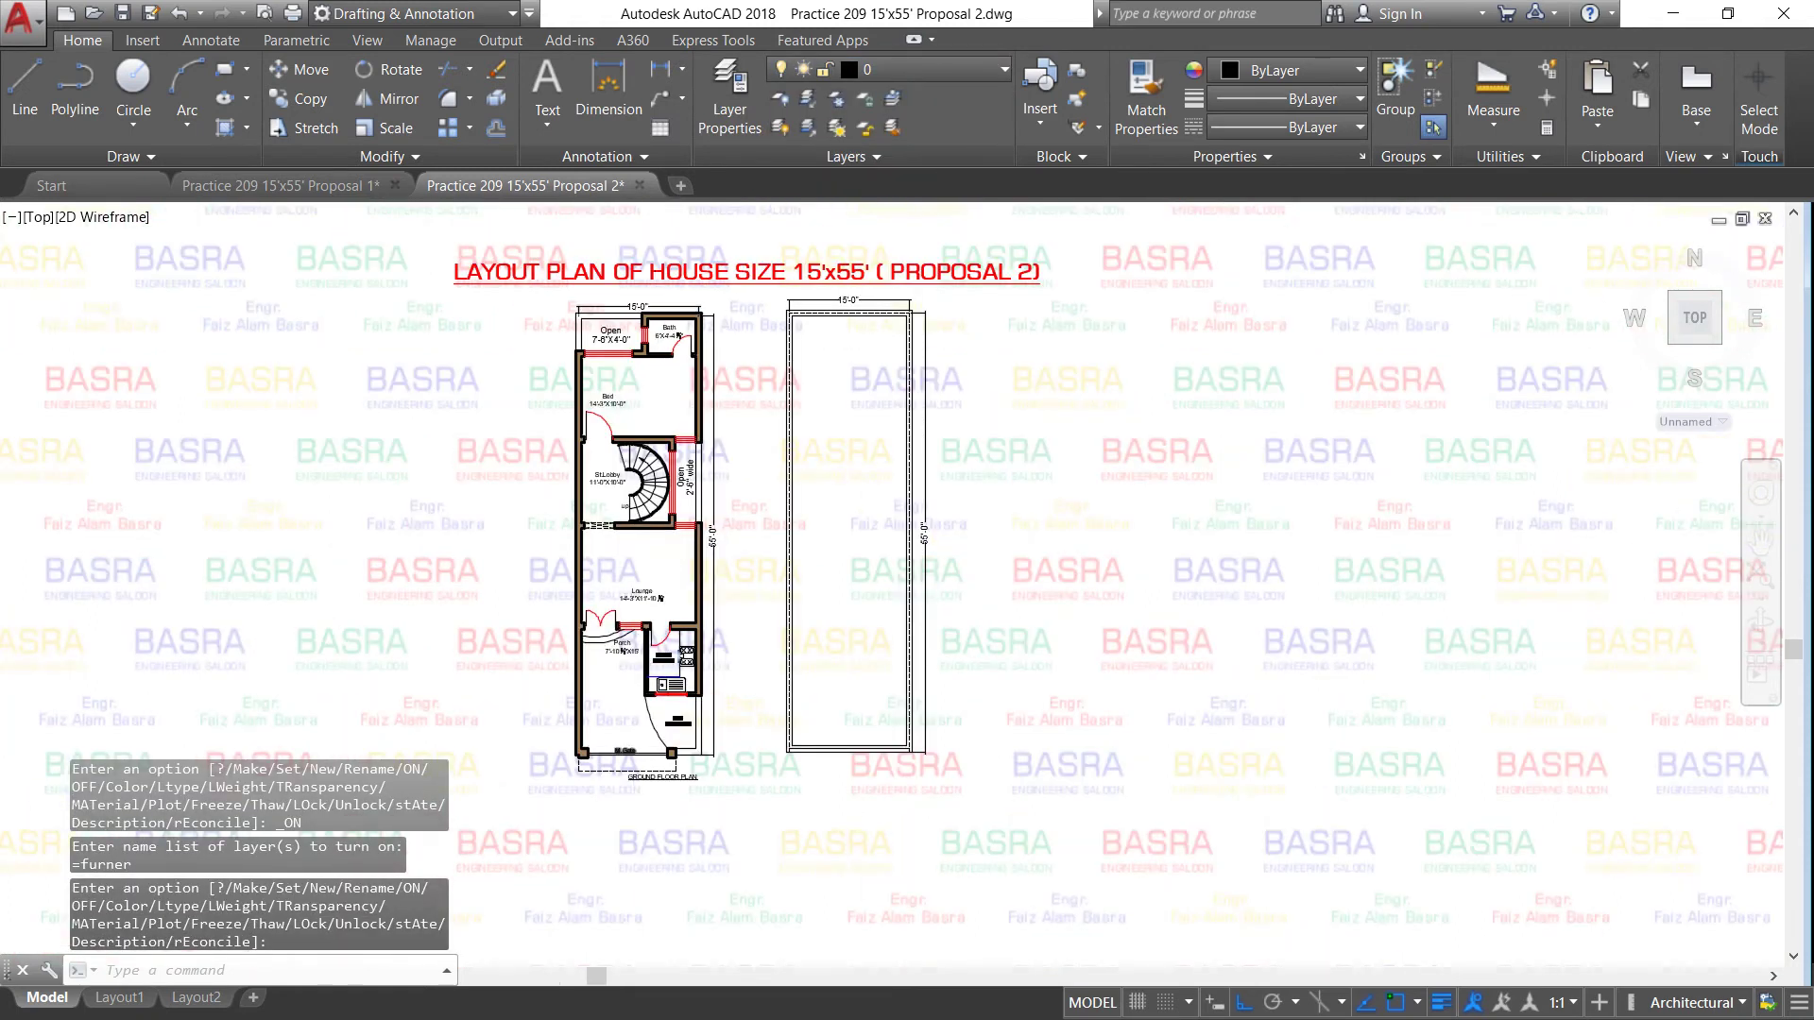
scroll(579, 588, "up", 2)
scroll(579, 589, "up", 4)
scroll(579, 589, "up", 3)
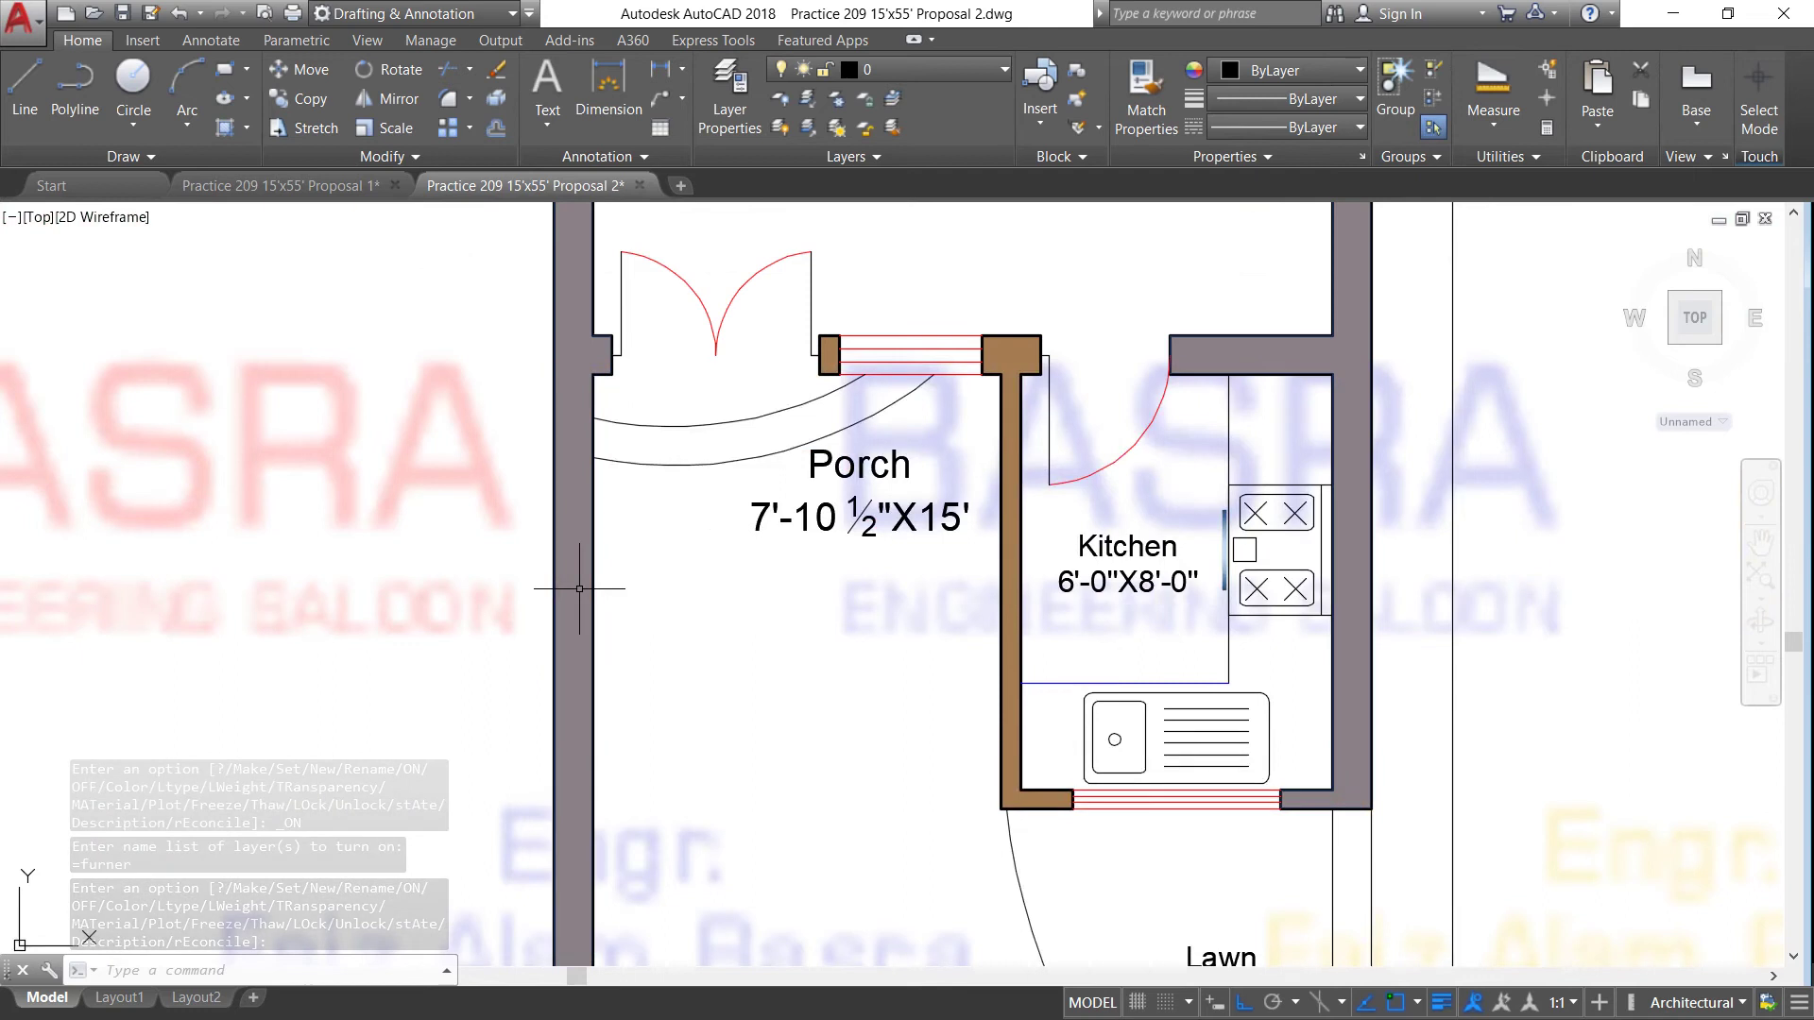
scroll(579, 589, "down", 4)
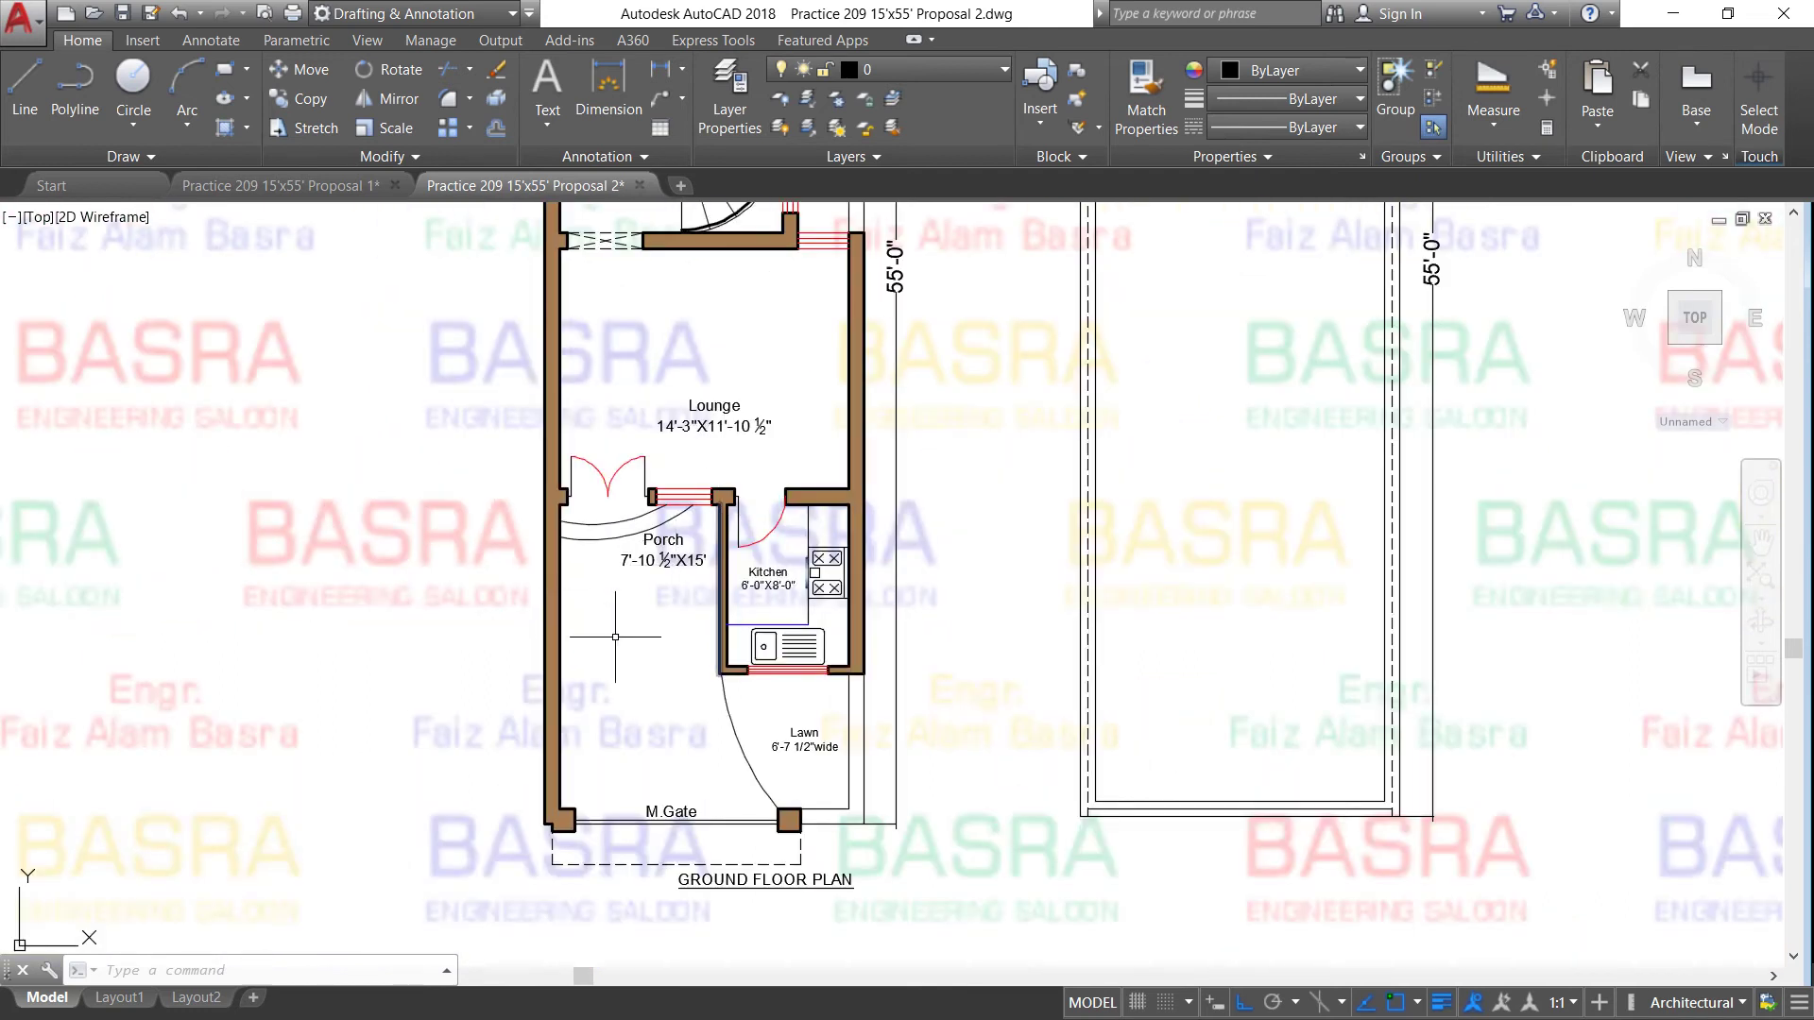
scroll(615, 637, "down", 2)
scroll(611, 546, "down", 2)
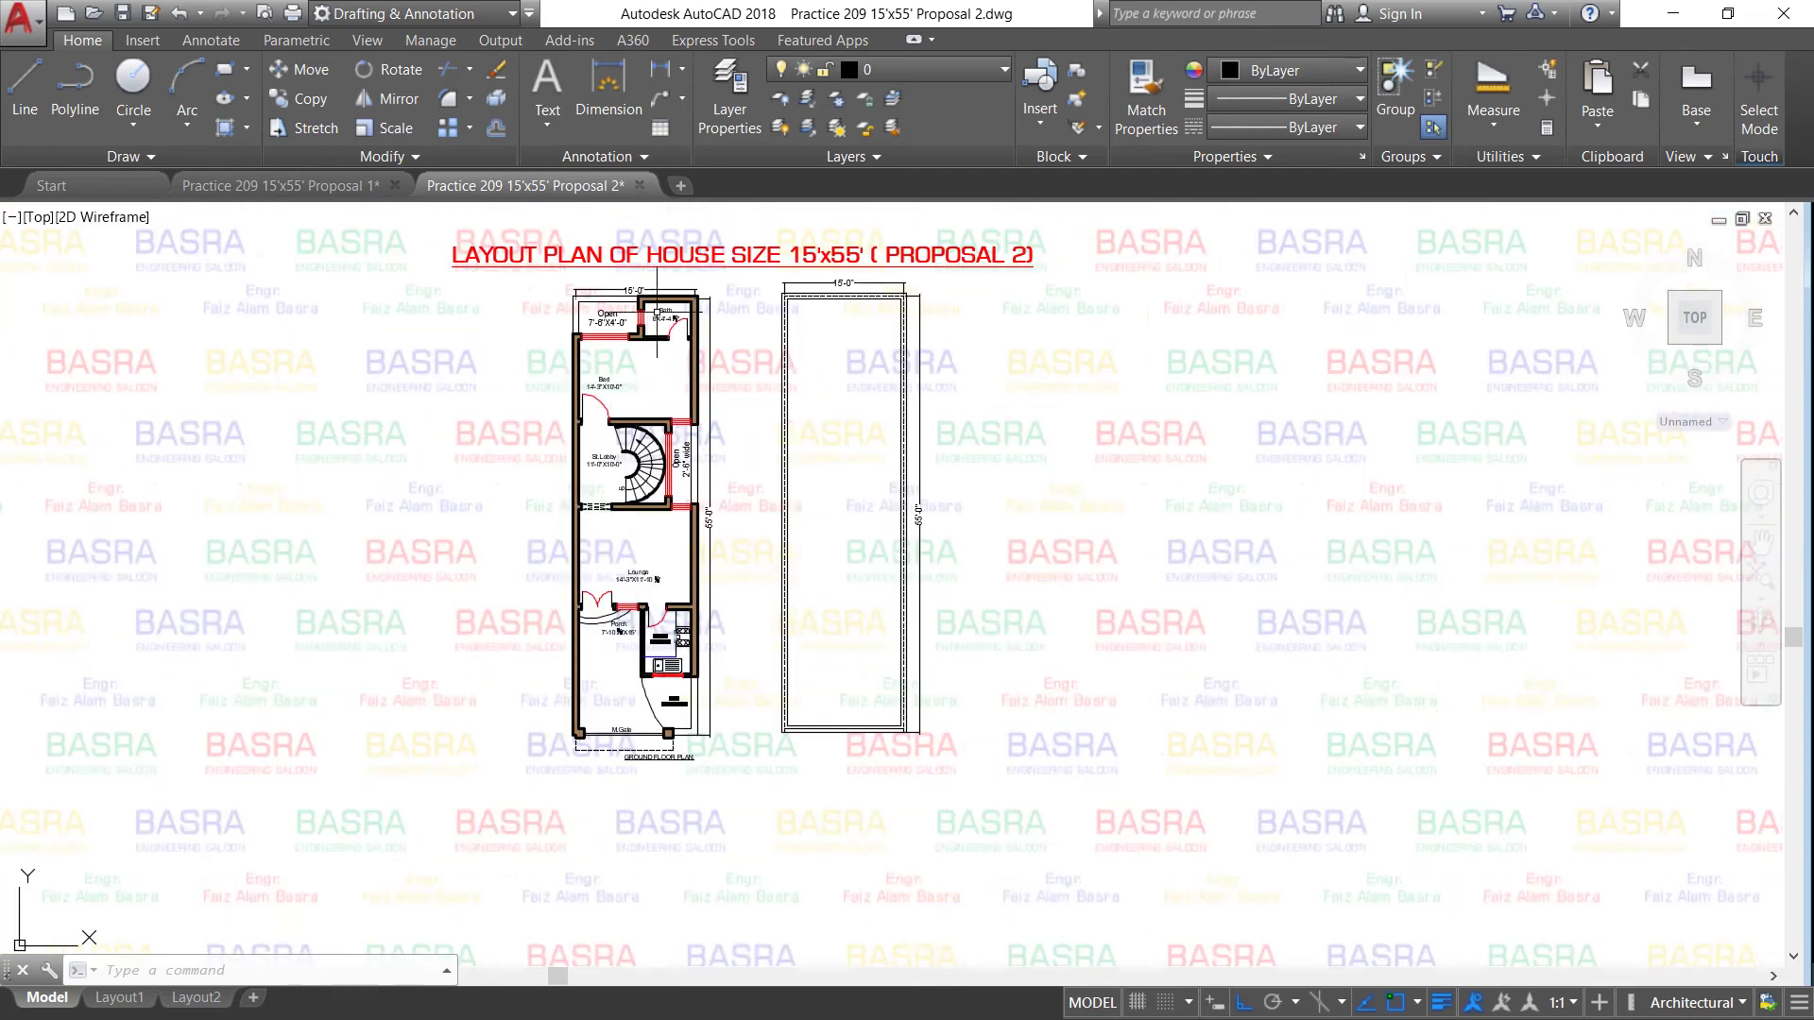
scroll(656, 311, "up", 5)
scroll(652, 298, "up", 1)
Change the plan's wall hatch colour from grey to brown via Recent Colors.
left_click(646, 284)
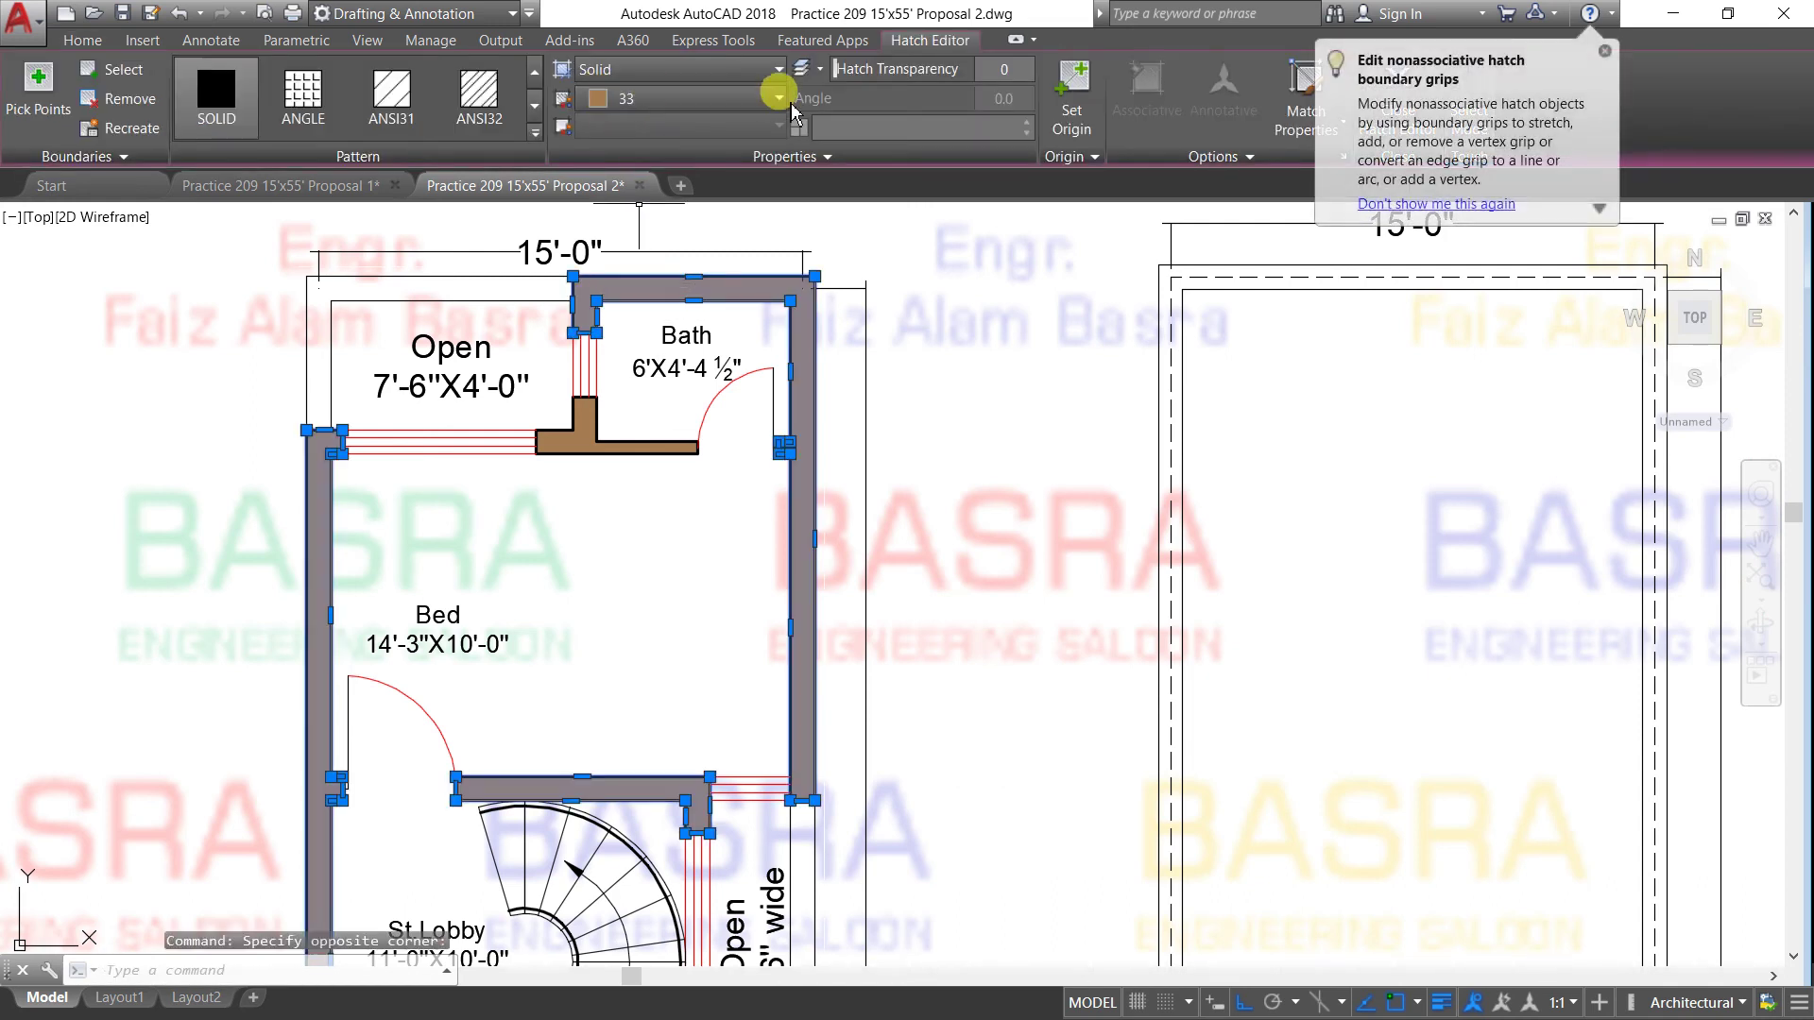
left_click(778, 99)
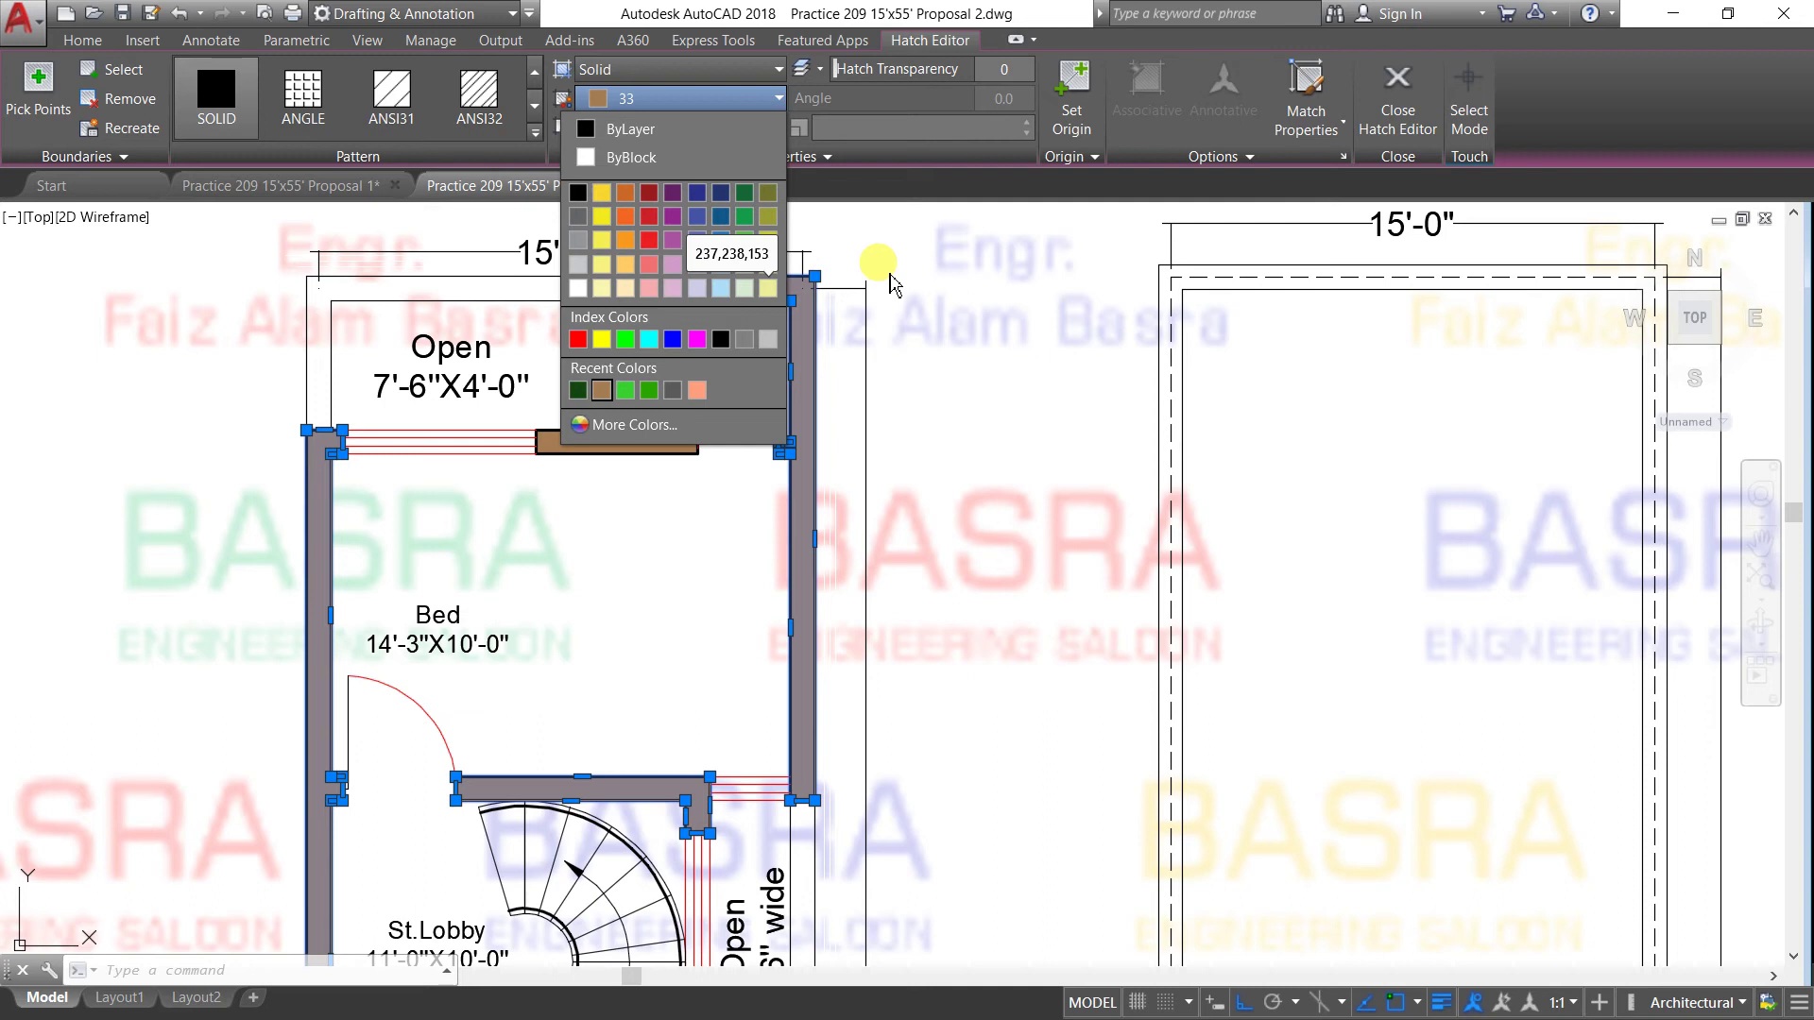
left_click(888, 274)
key("Escape")
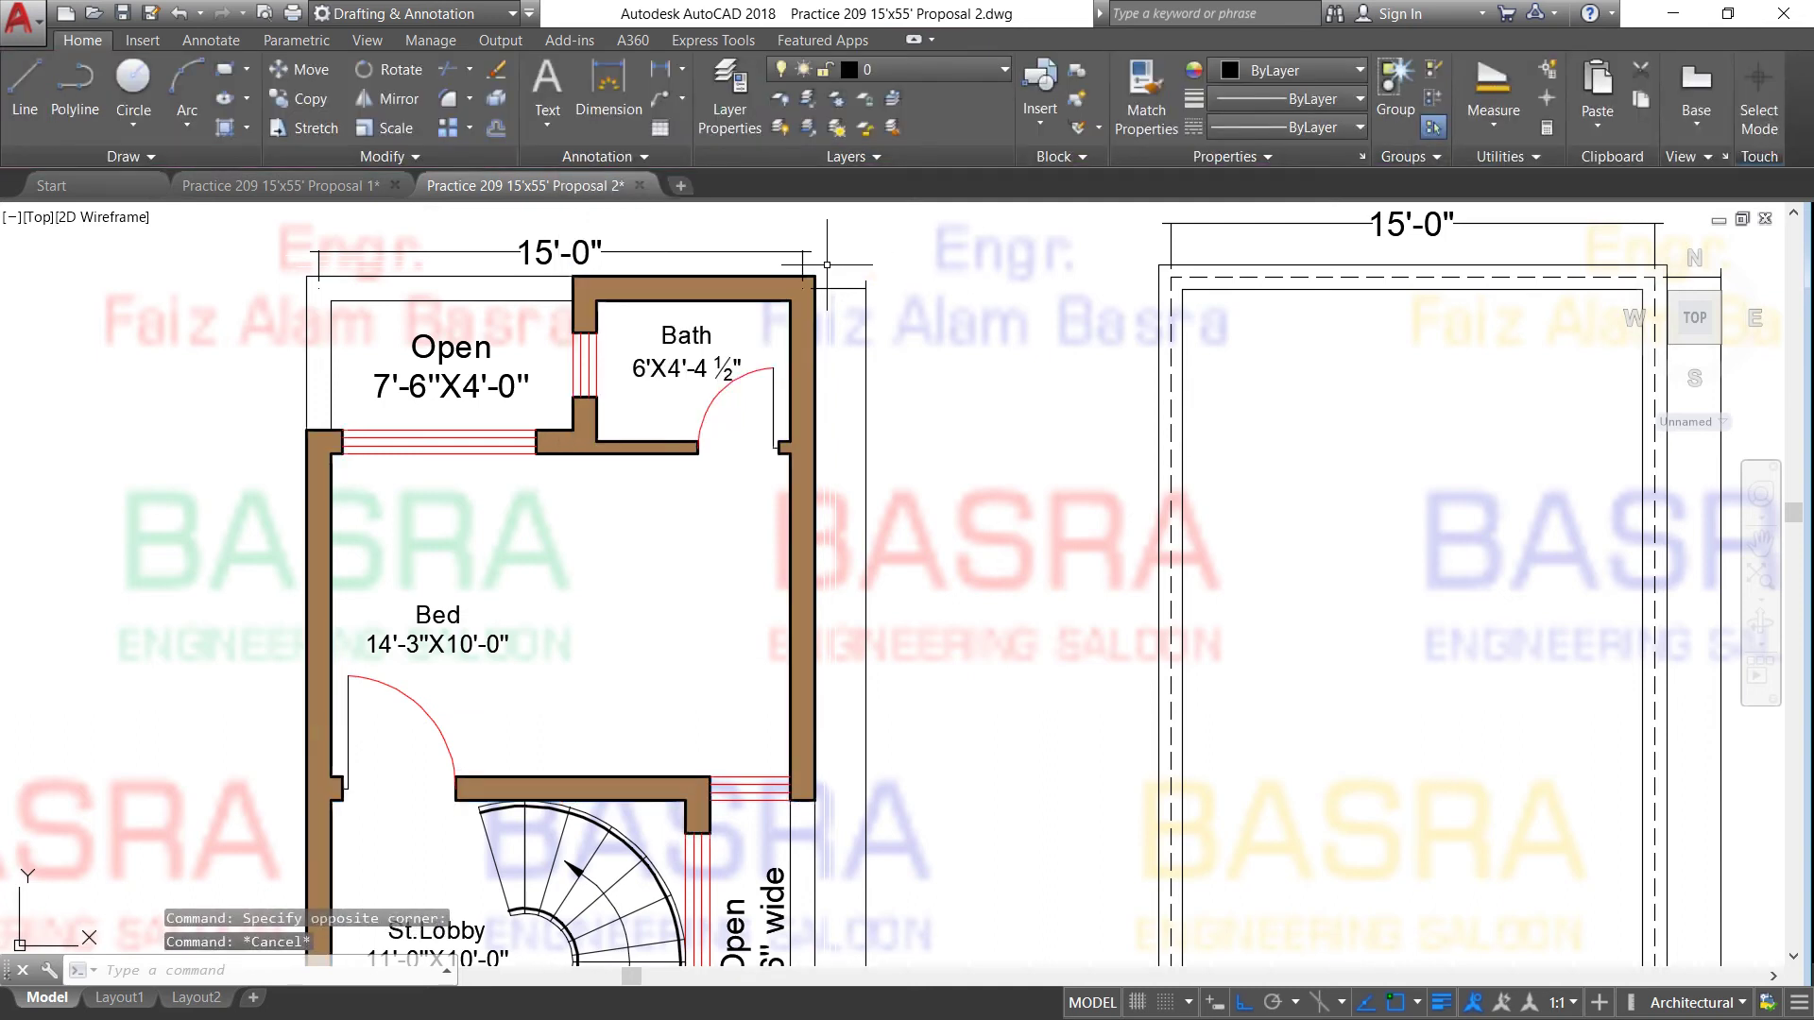
scroll(827, 266, "down", 3)
scroll(827, 265, "down", 1)
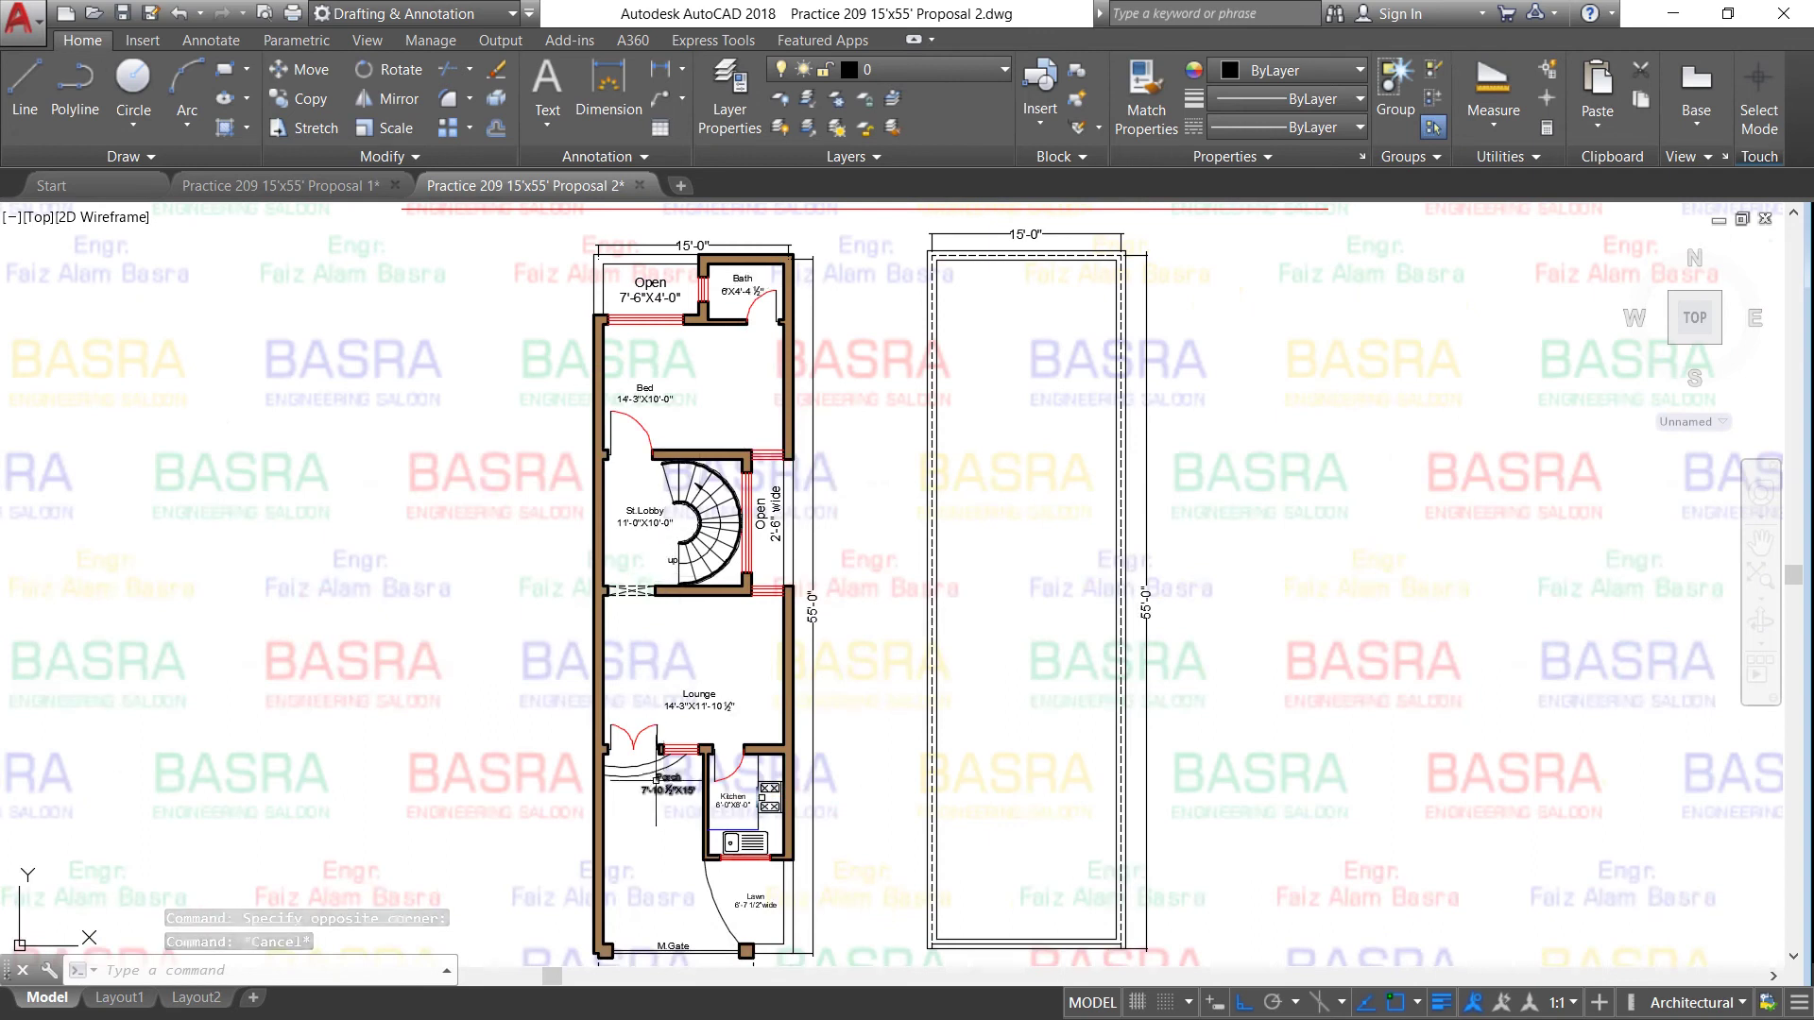
left_click(1007, 70)
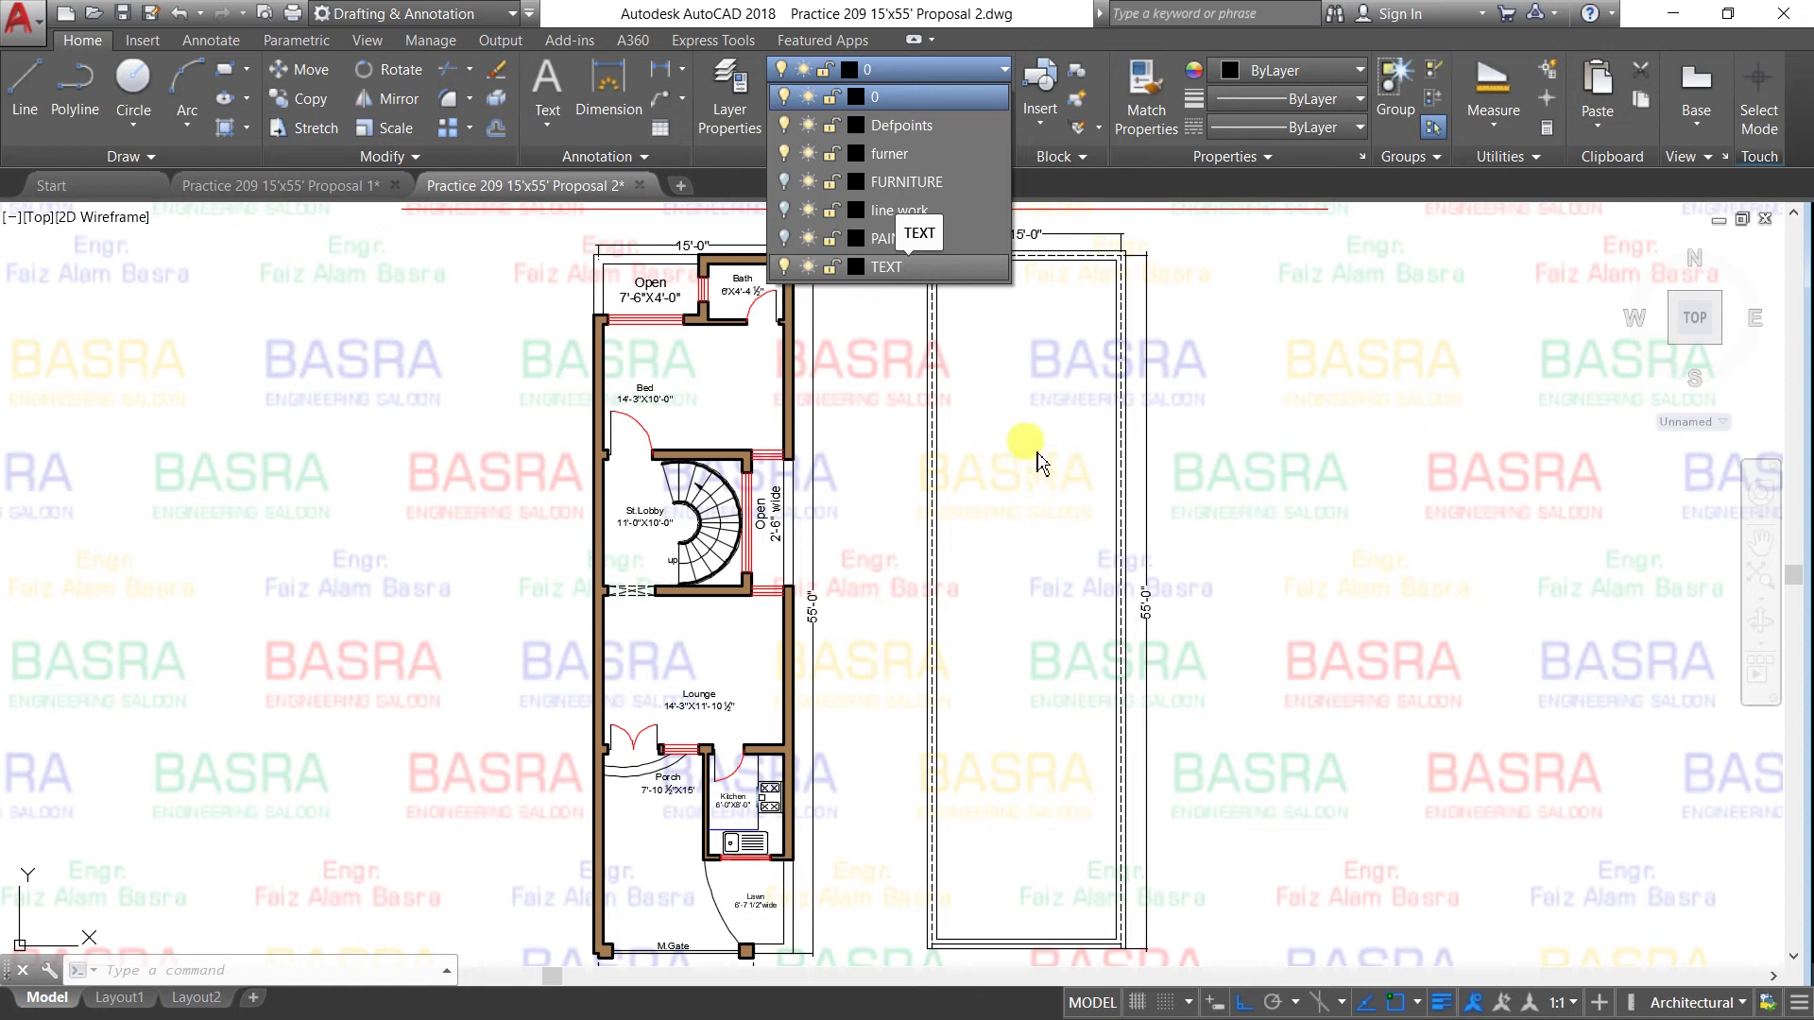
left_click(720, 383)
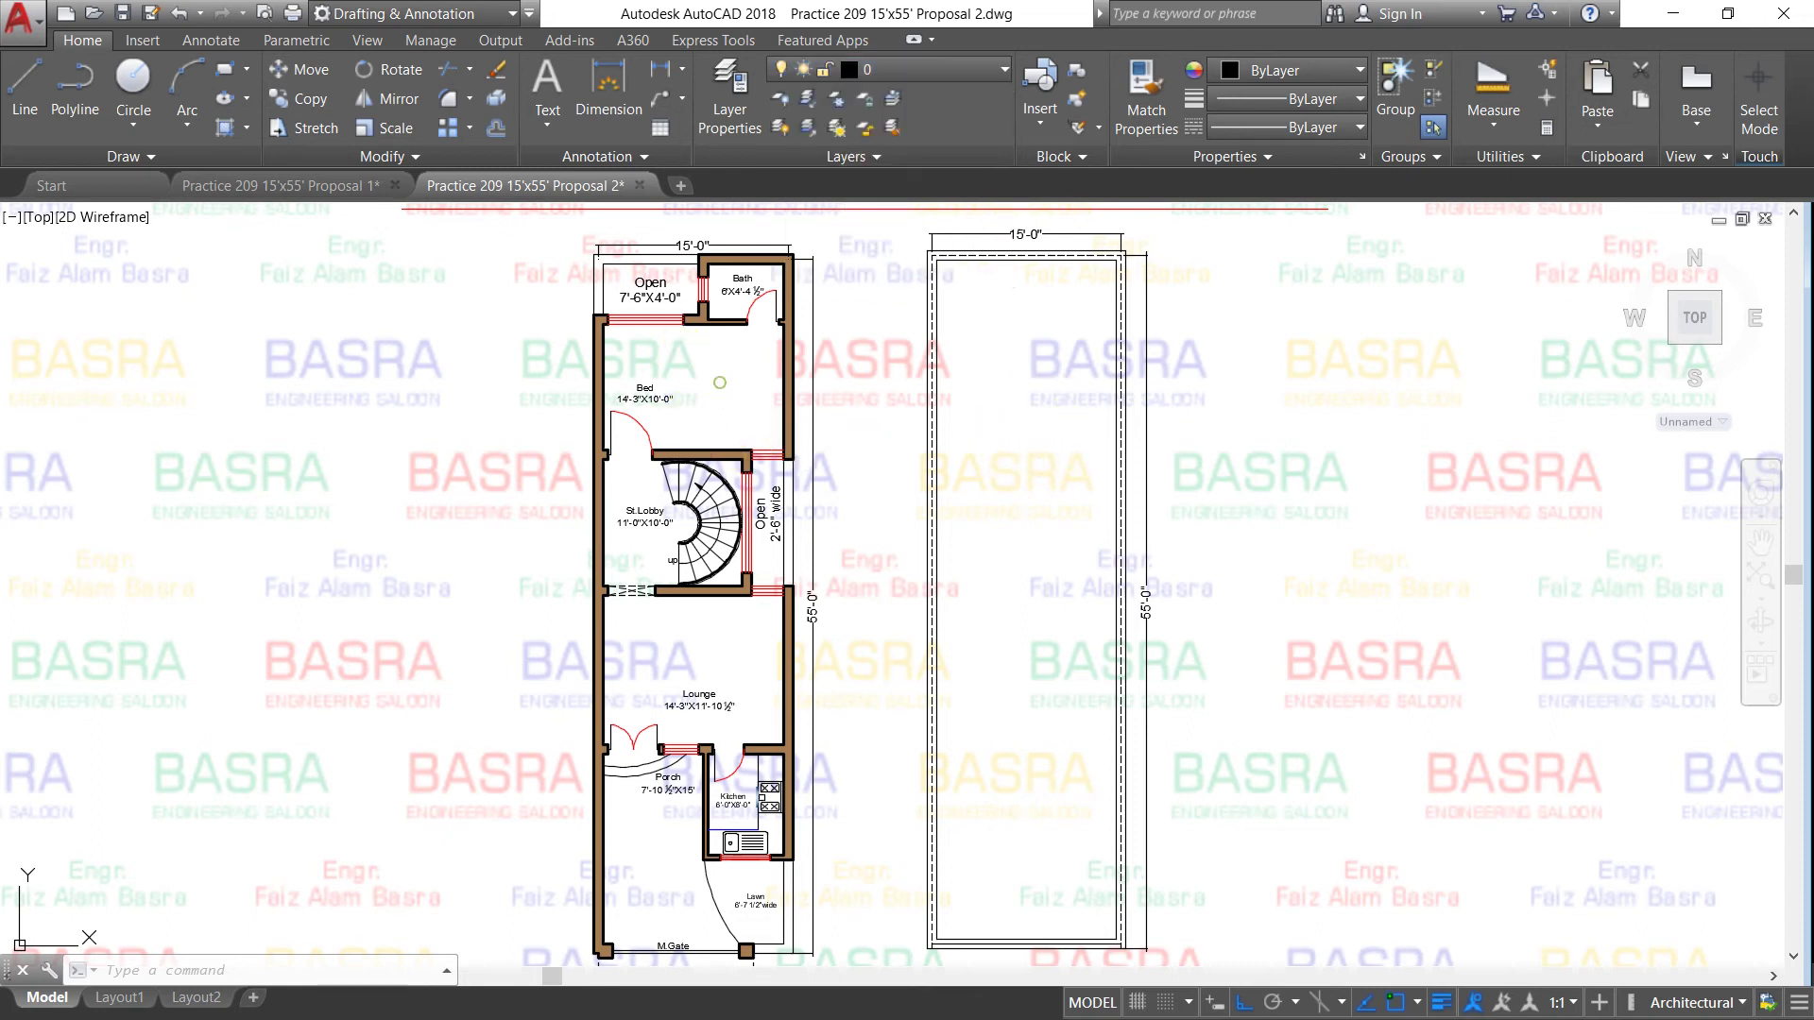
scroll(711, 350, "up", 2)
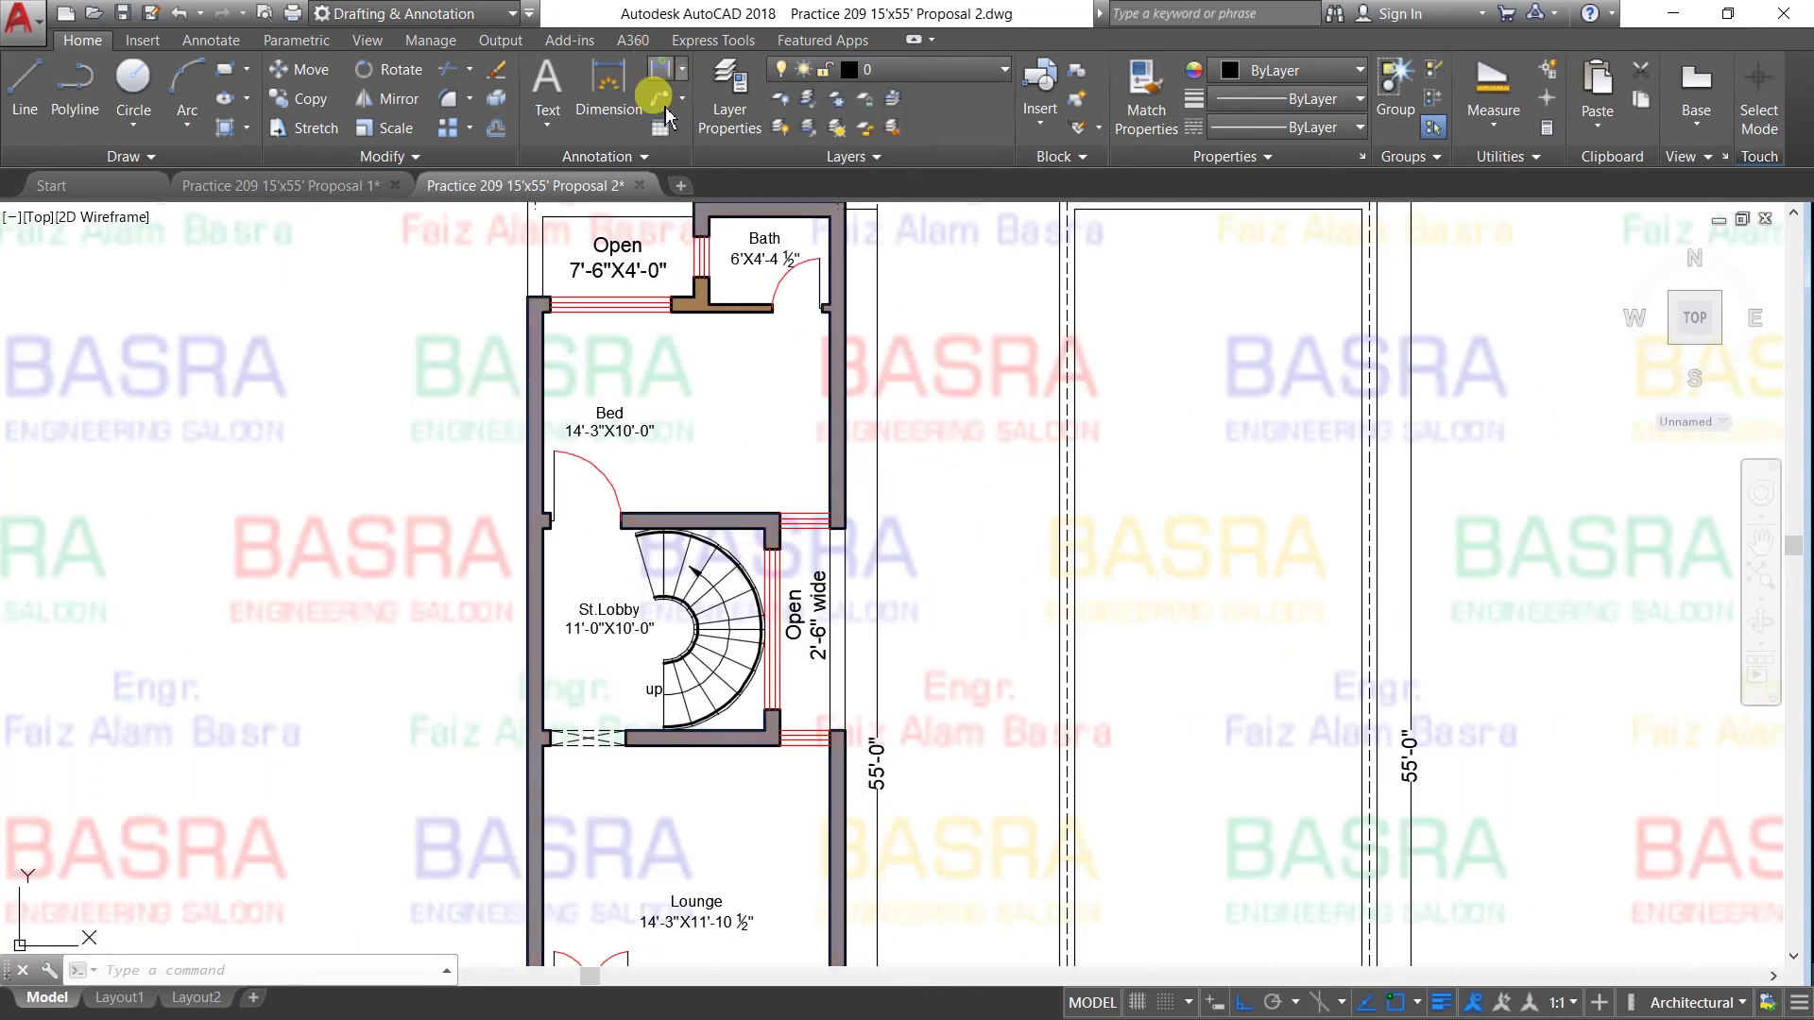
left_click(613, 90)
left_click(720, 310)
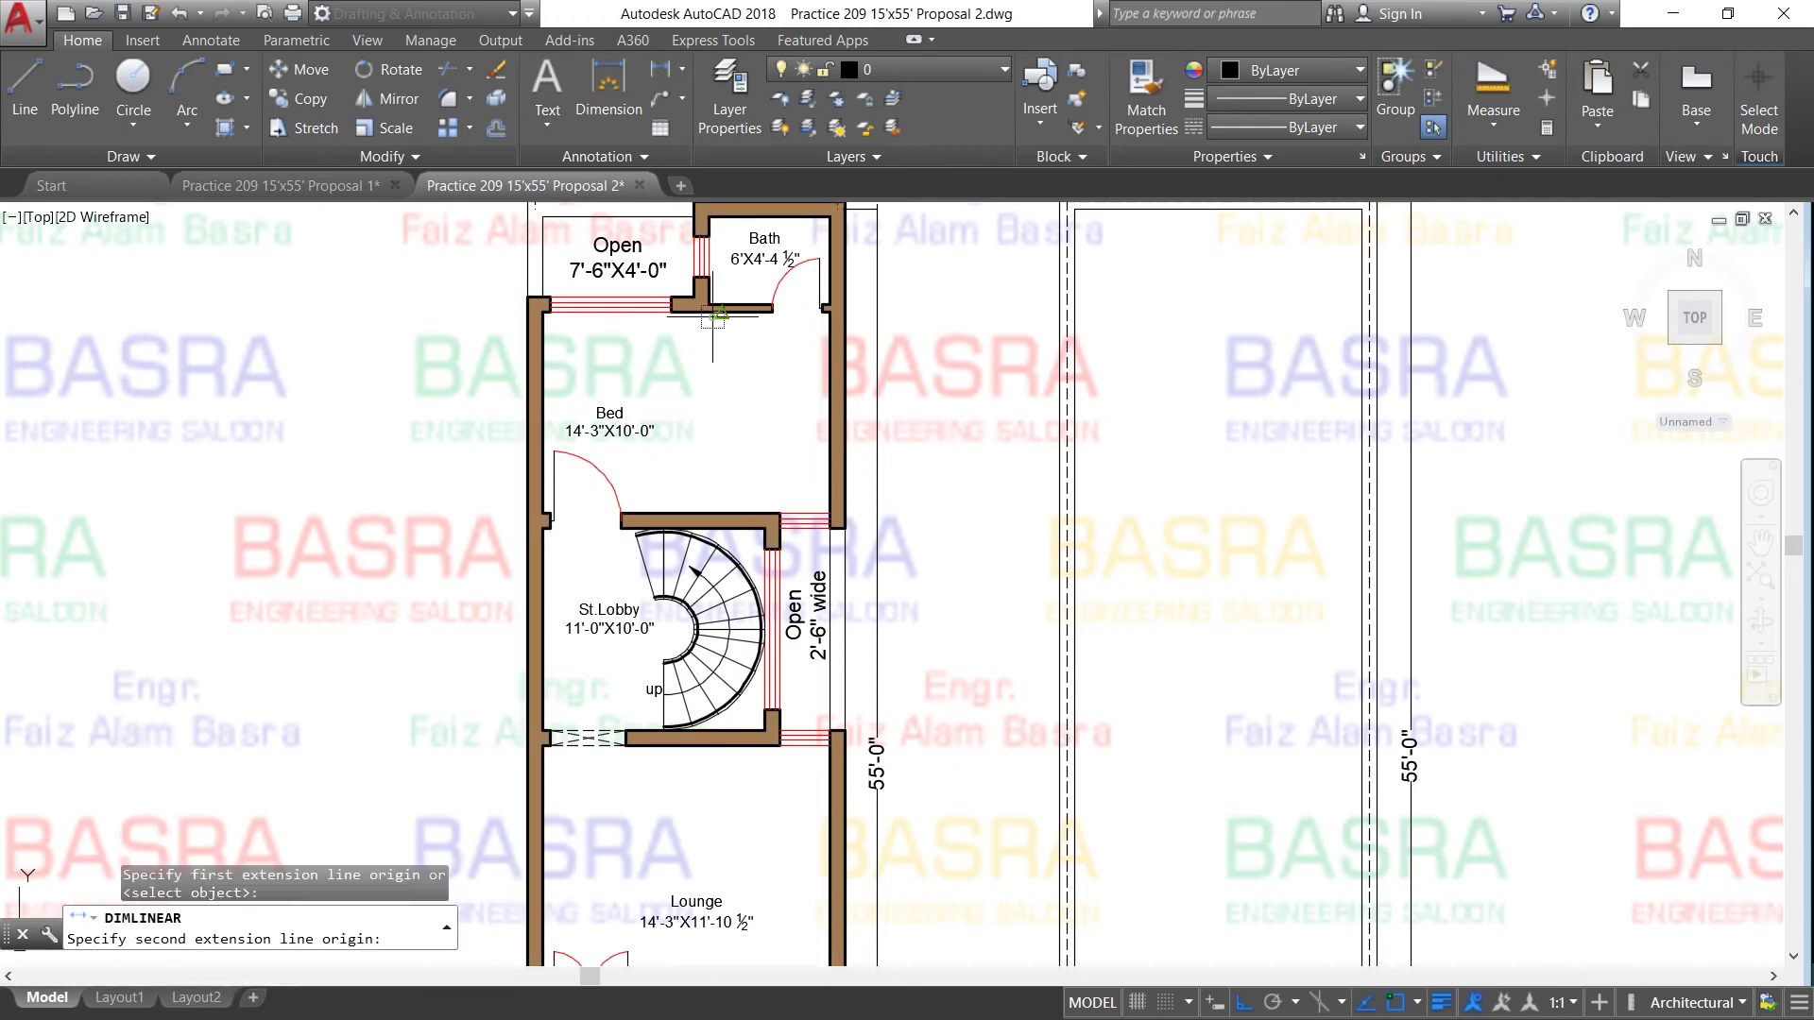
left_click(723, 515)
left_click(761, 463)
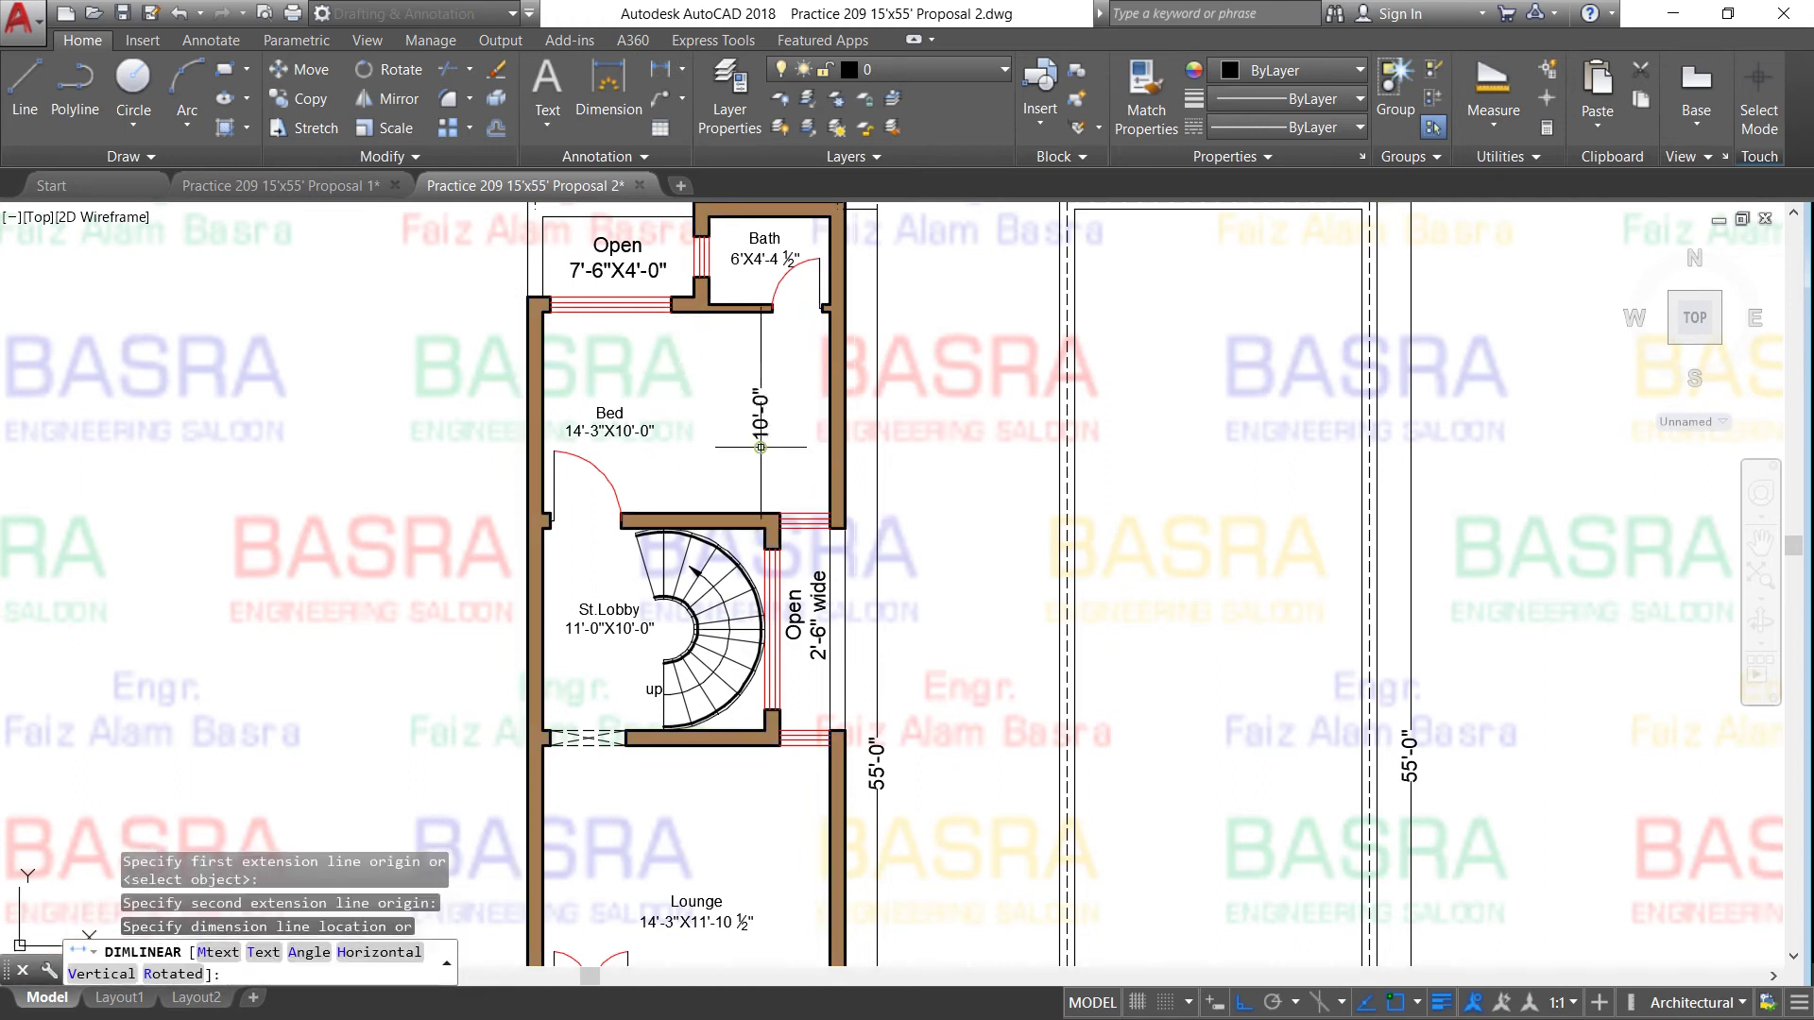
key("Return")
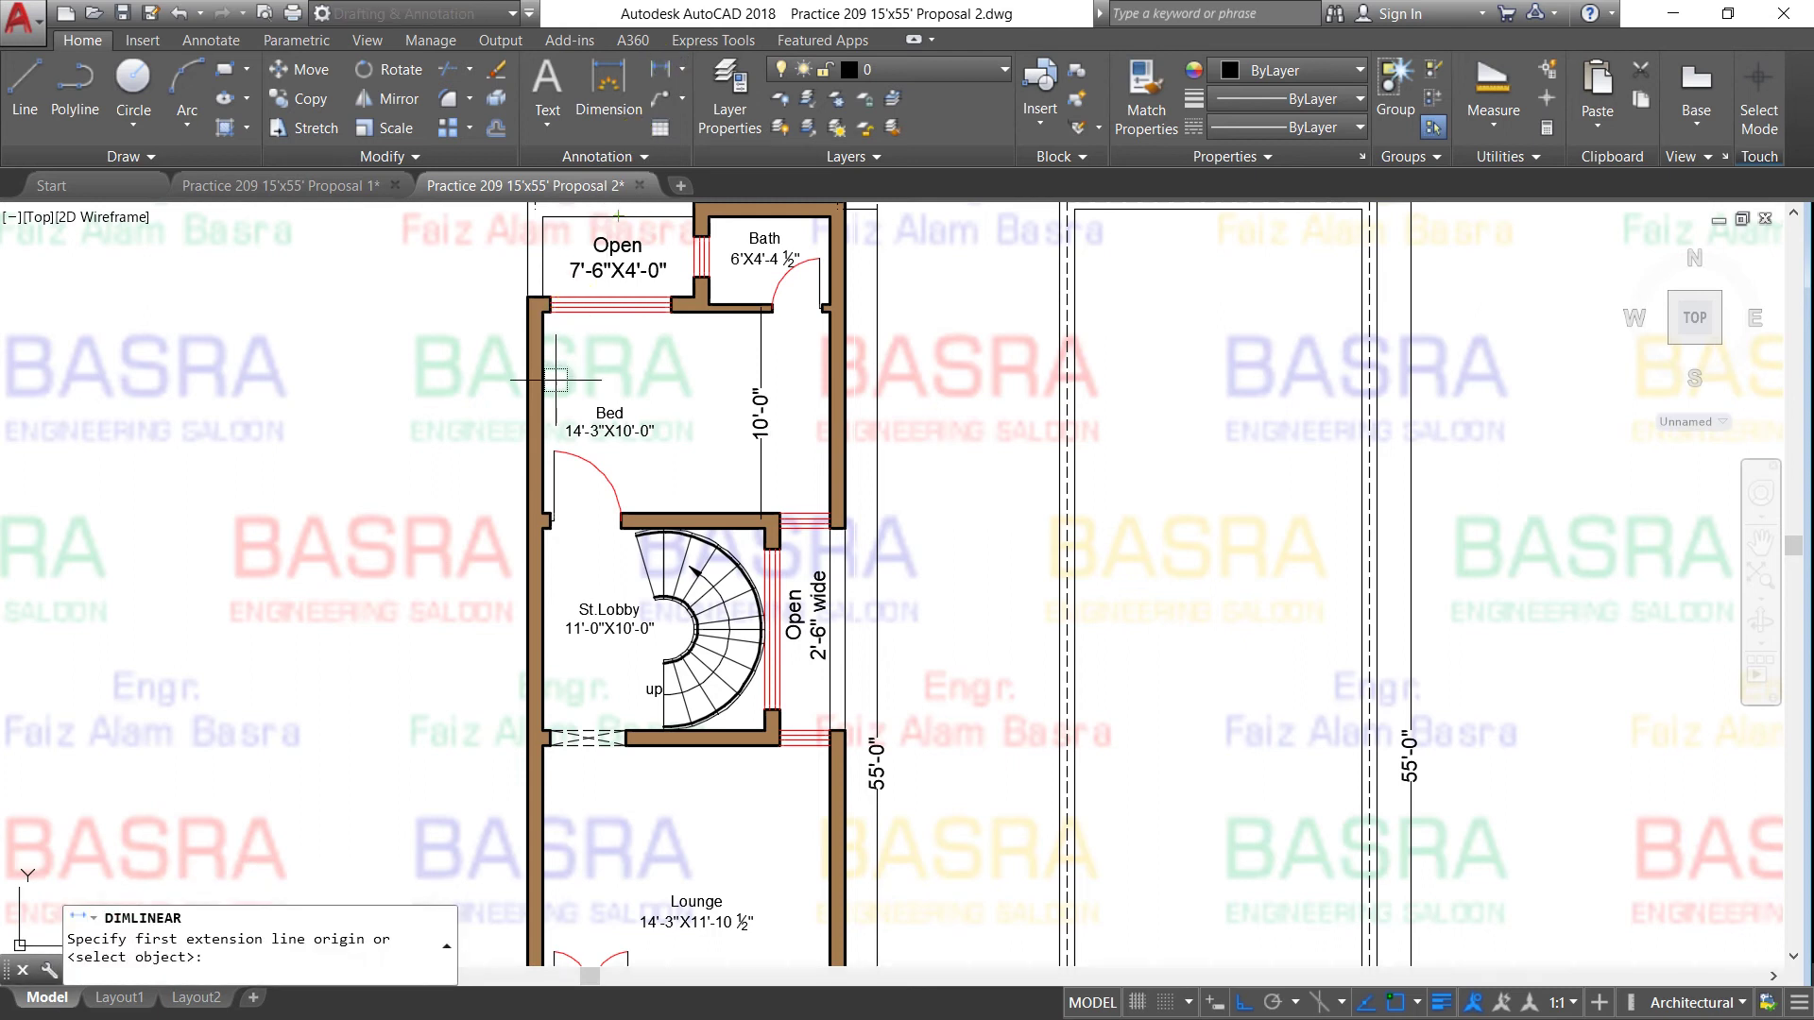
left_click(543, 413)
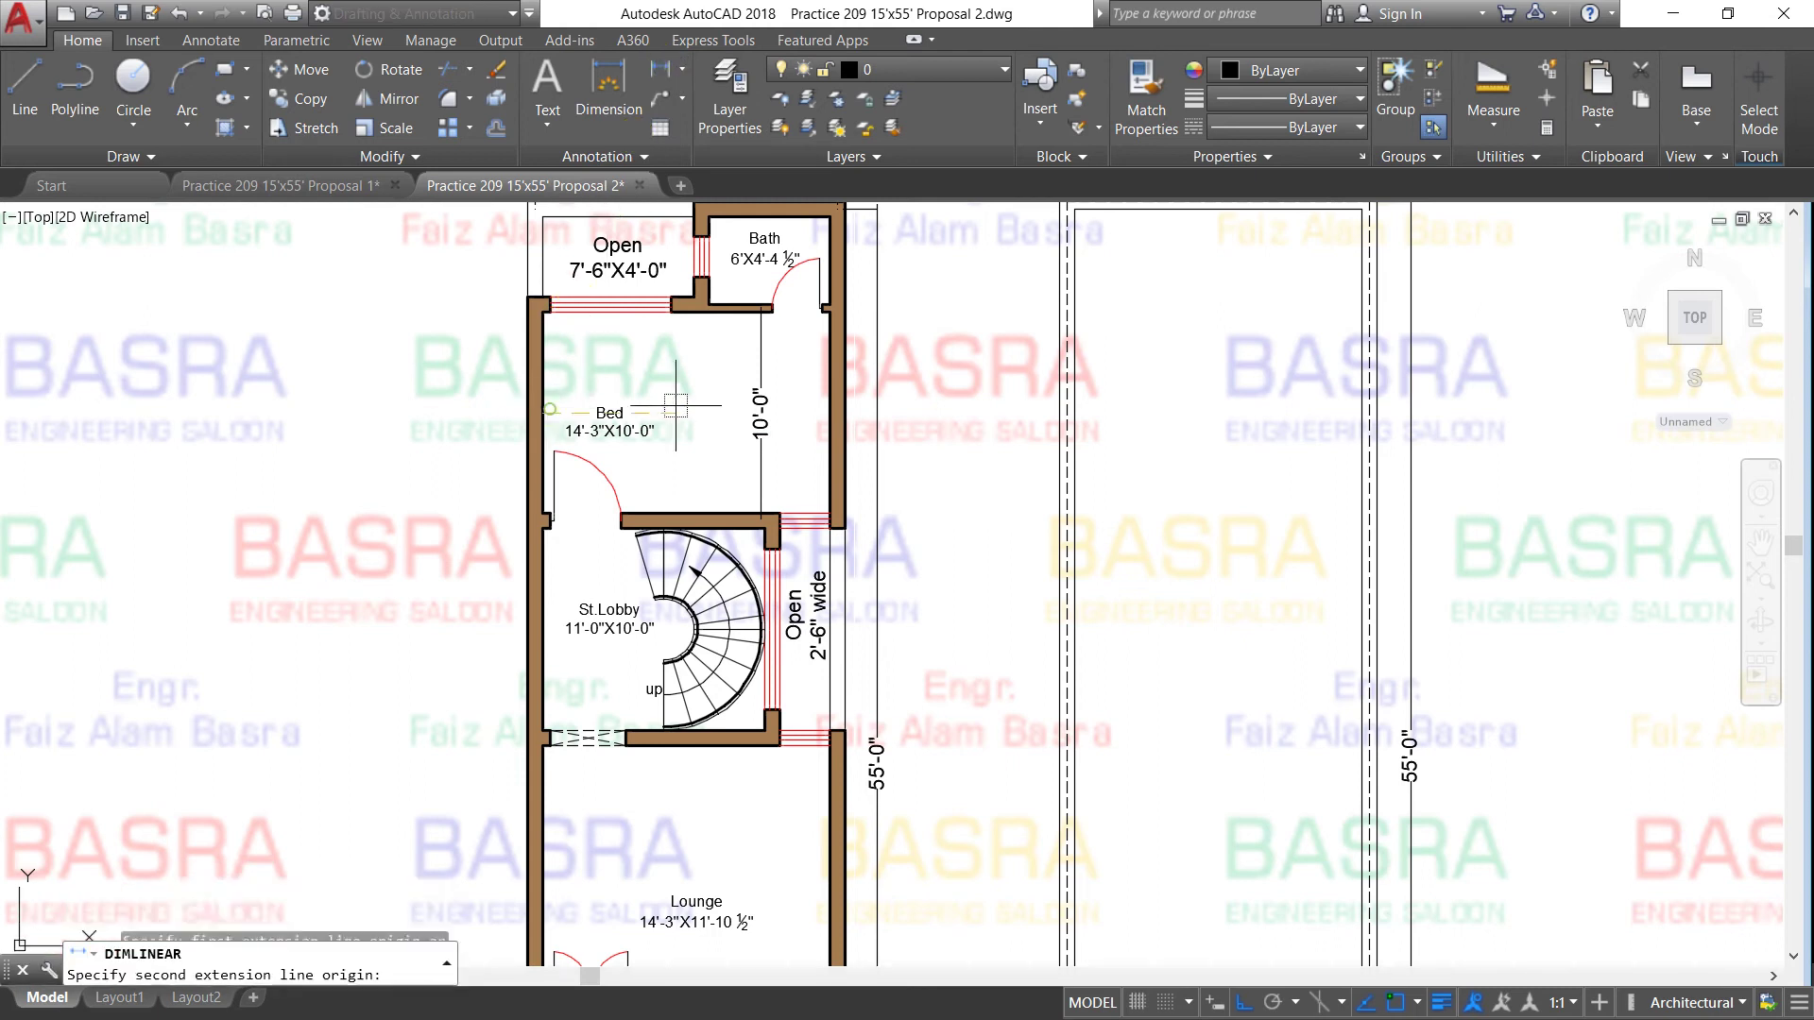
left_click(827, 413)
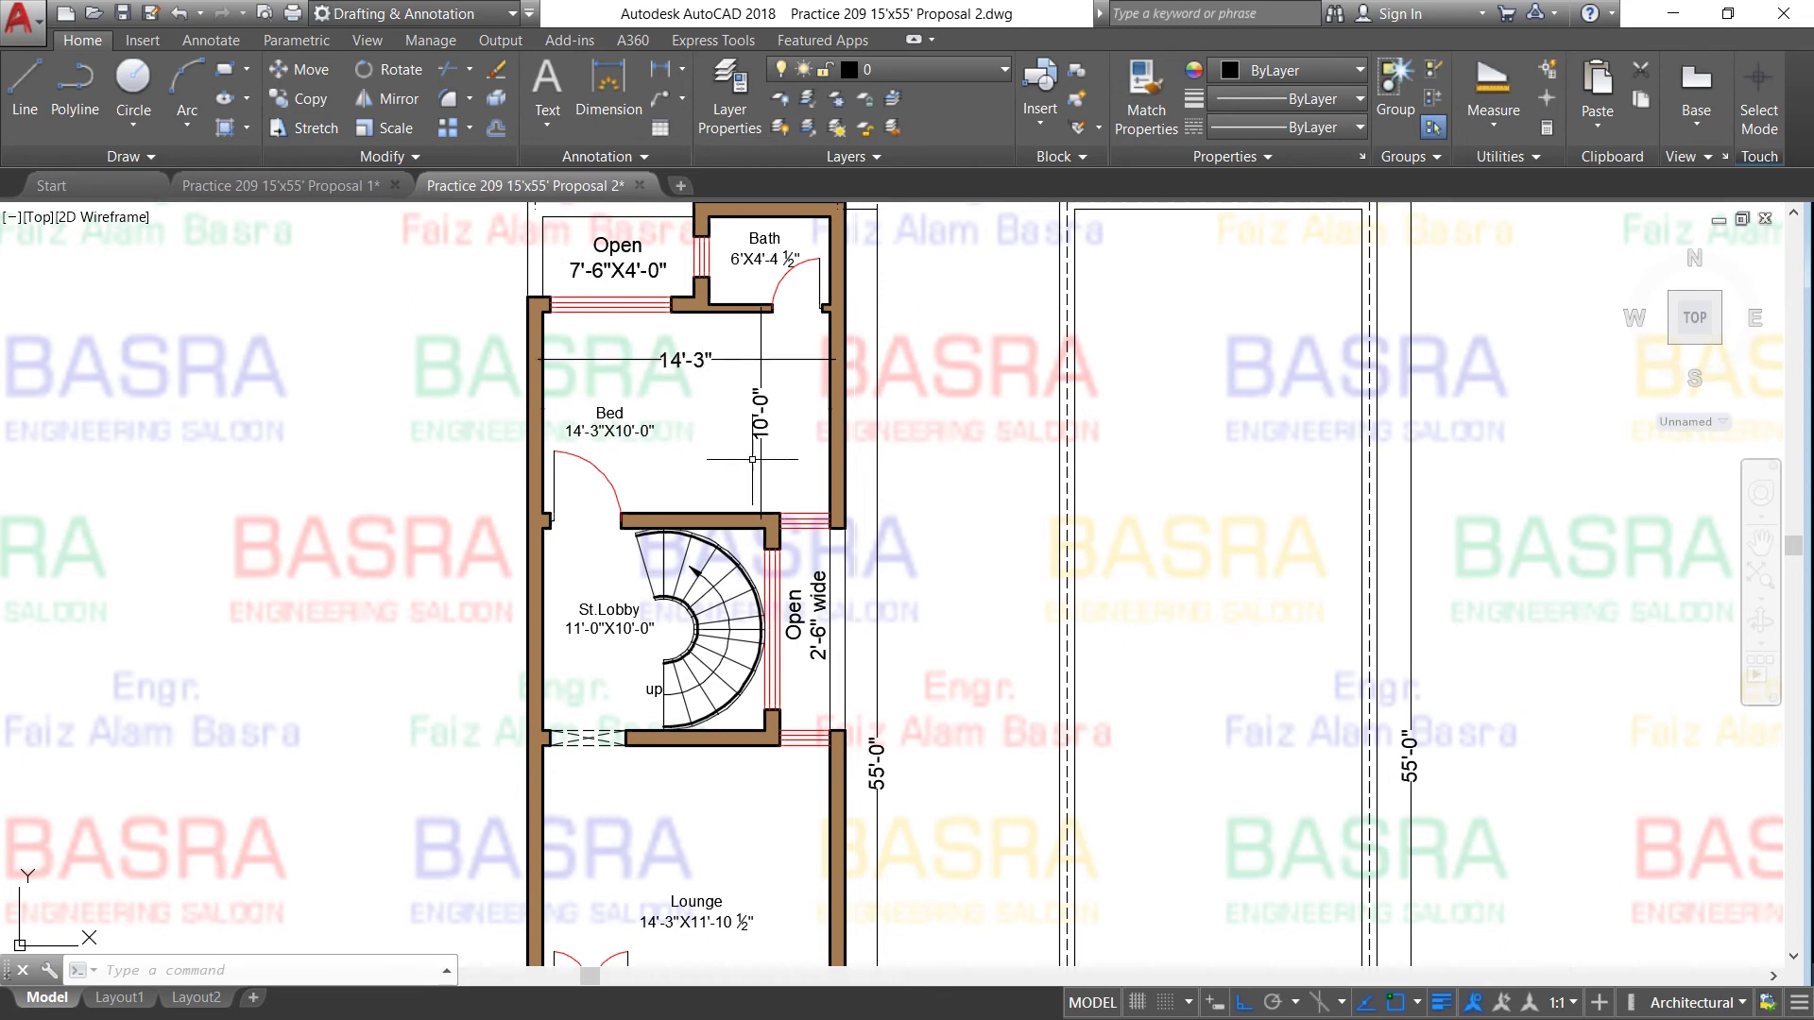
left_click(791, 383)
left_click(605, 345)
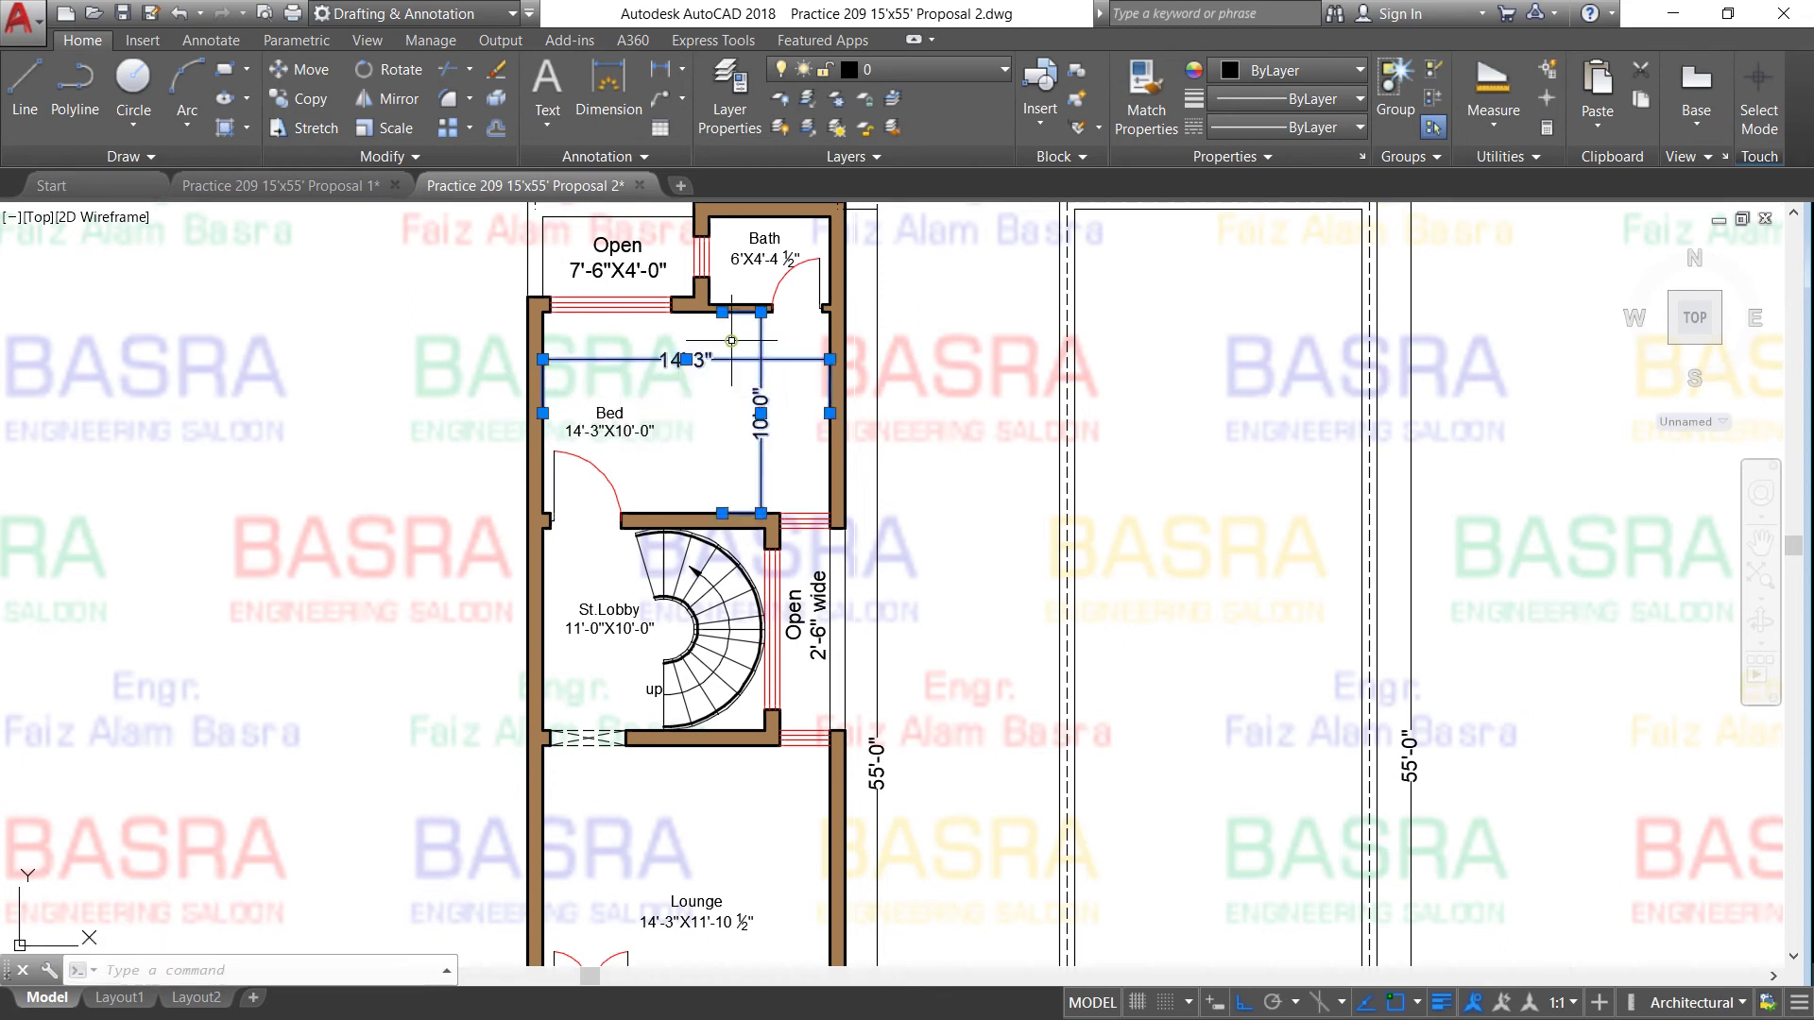
left_click(496, 69)
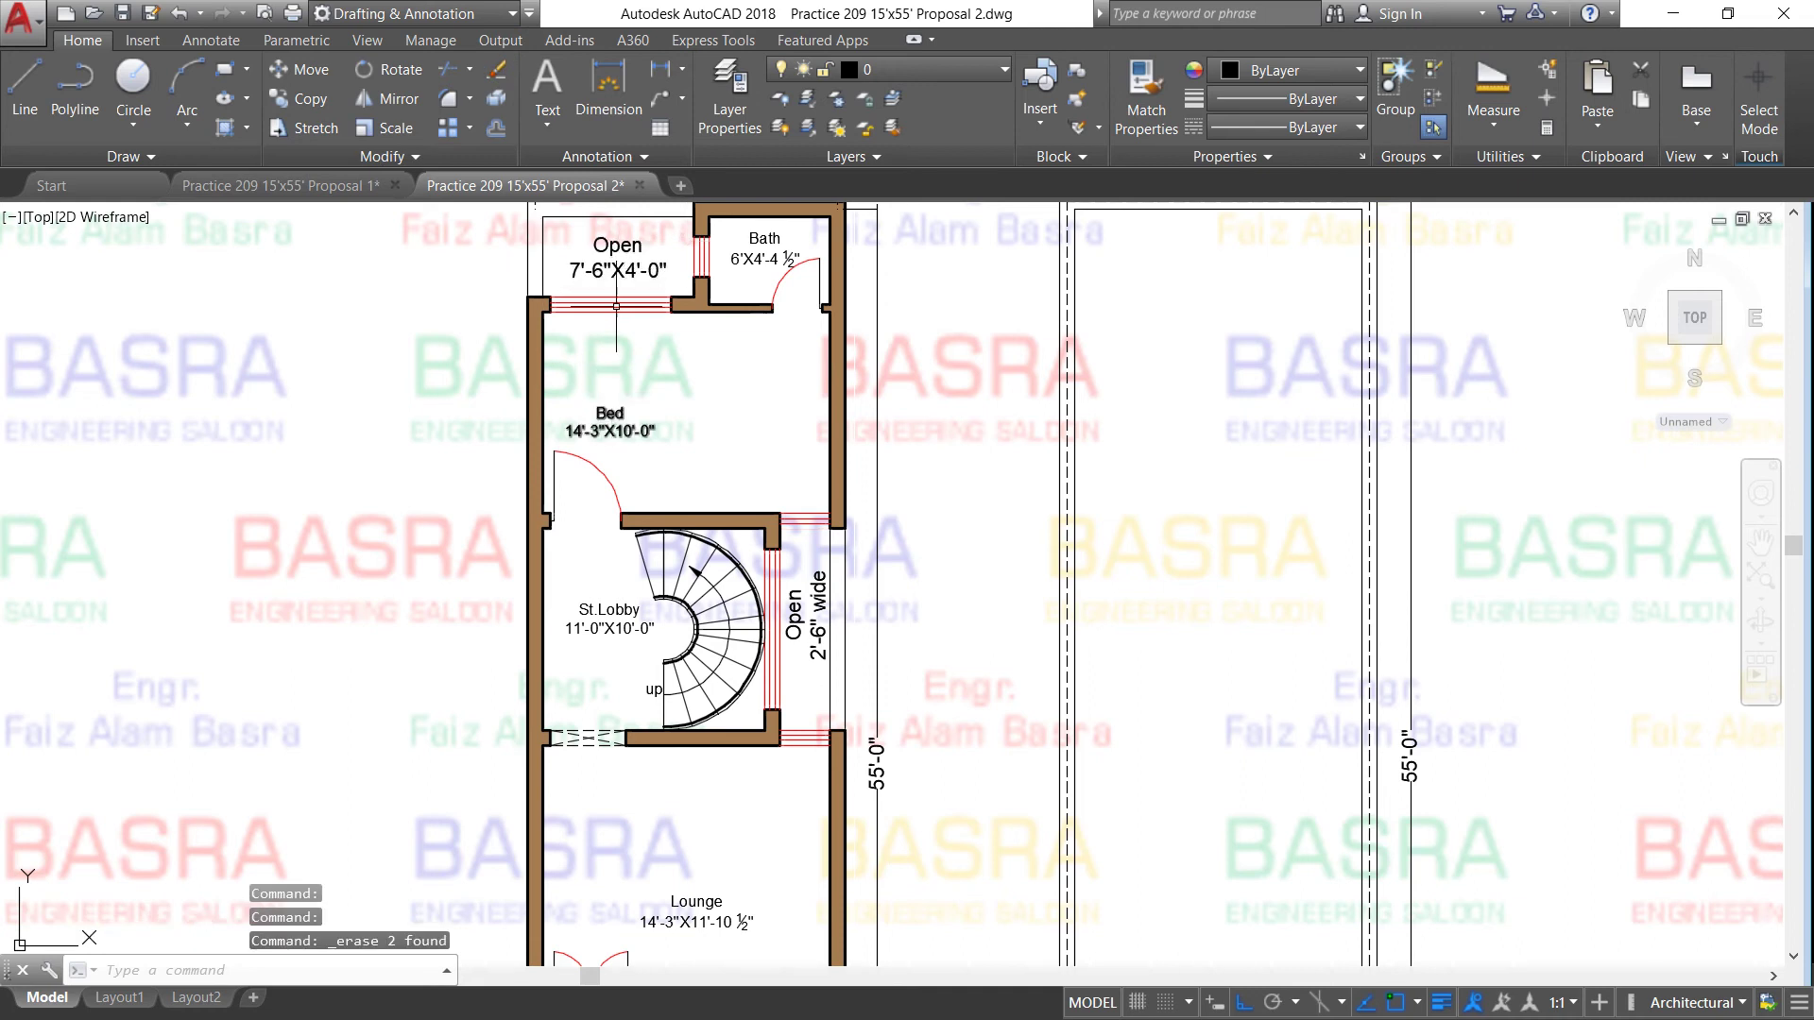
scroll(673, 302, "down", 2)
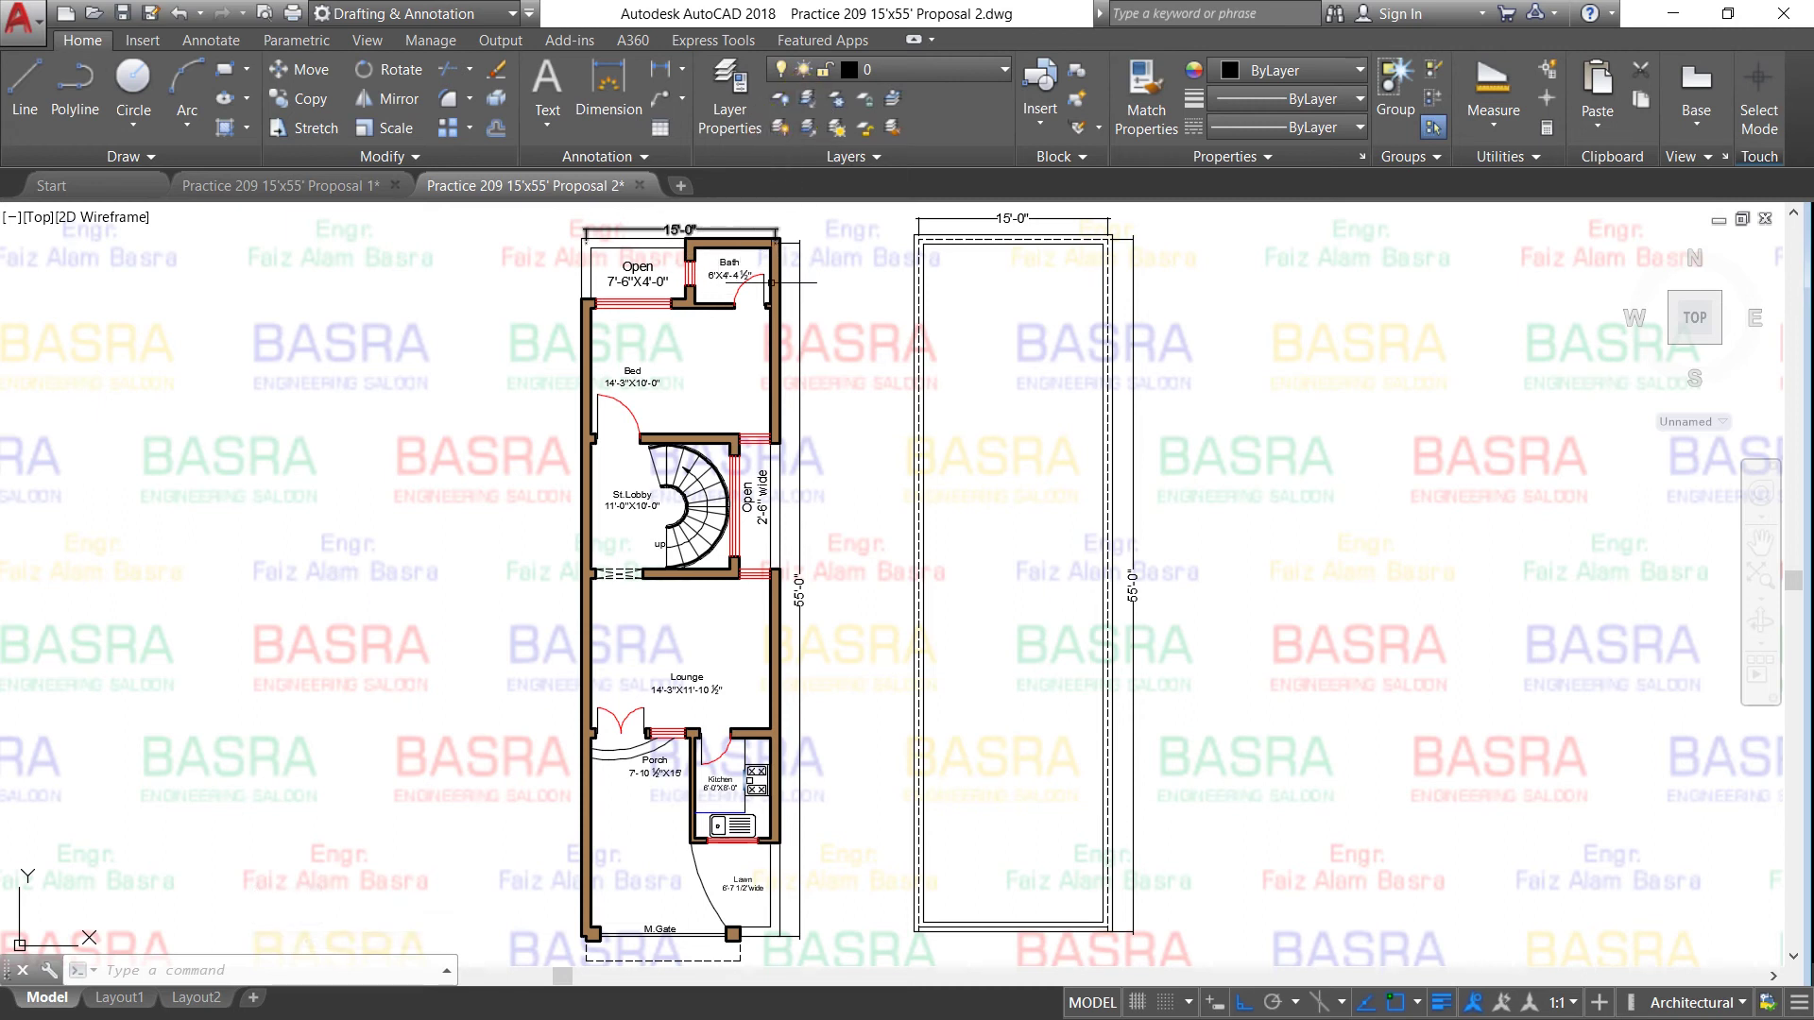
scroll(758, 750, "up", 3)
scroll(752, 822, "up", 1)
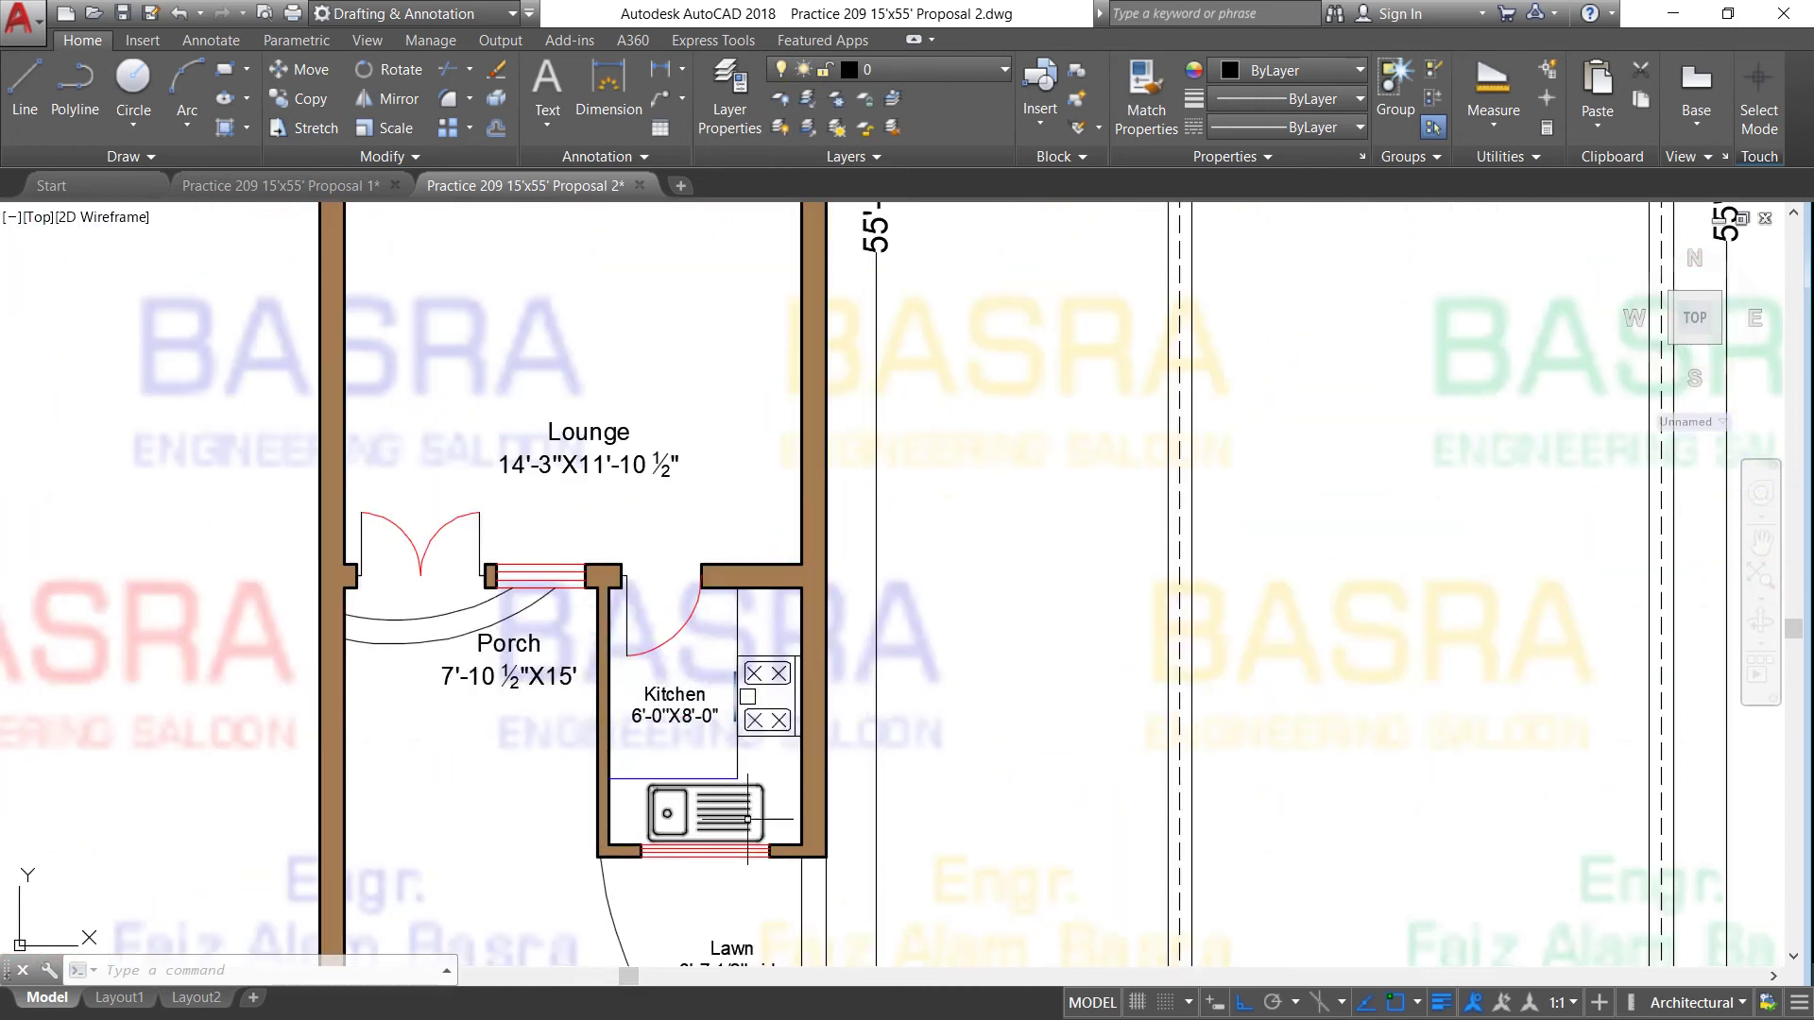
scroll(748, 820, "up", 2)
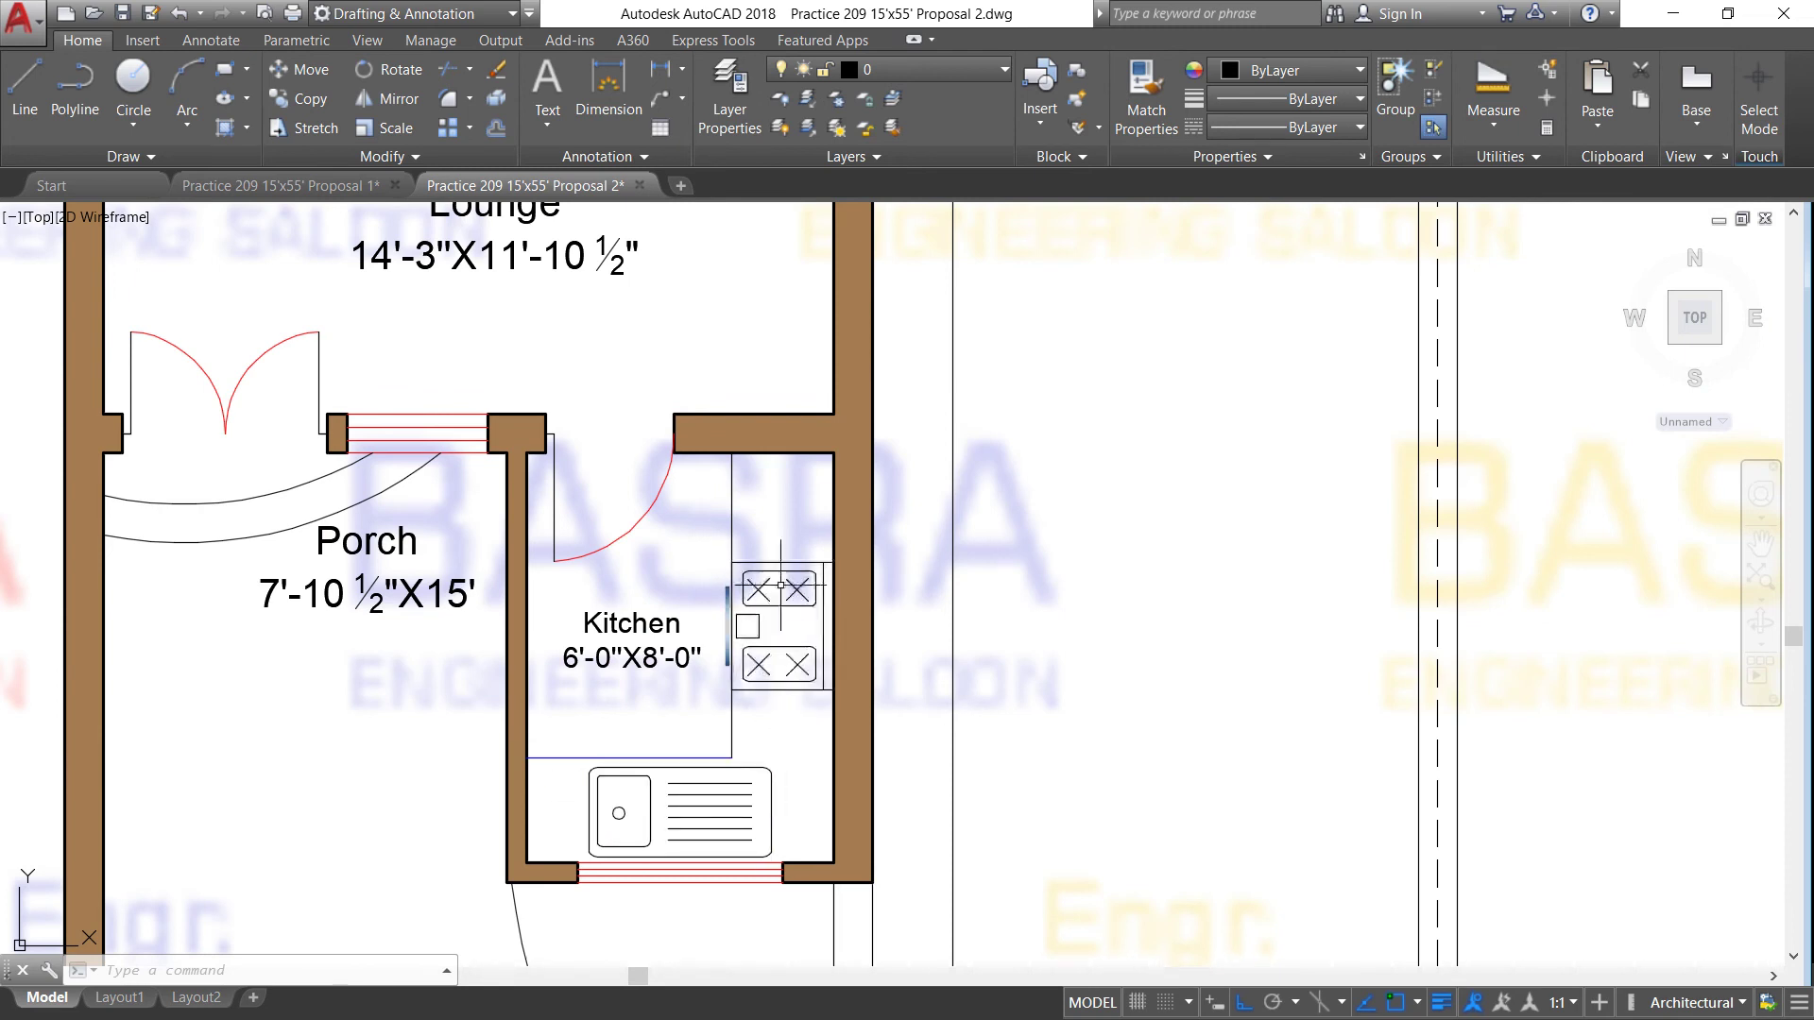
scroll(780, 583, "down", 2)
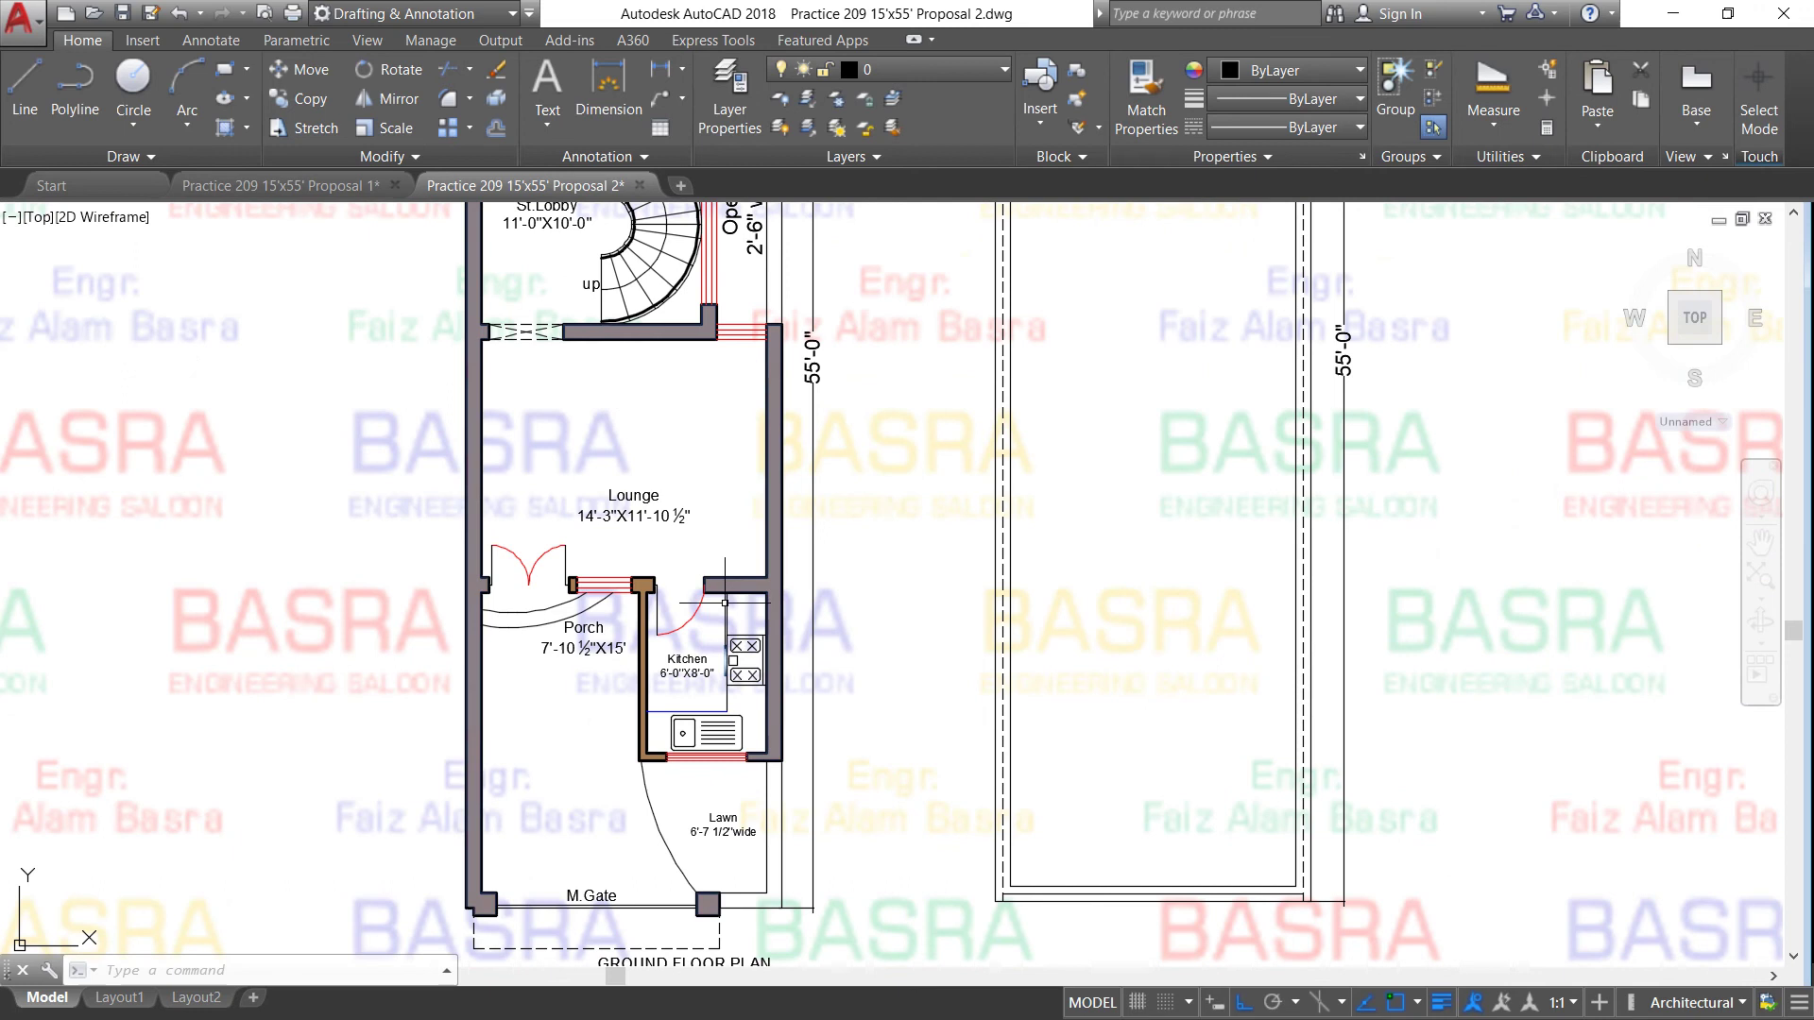
scroll(721, 626, "down", 1)
scroll(721, 626, "down", 1)
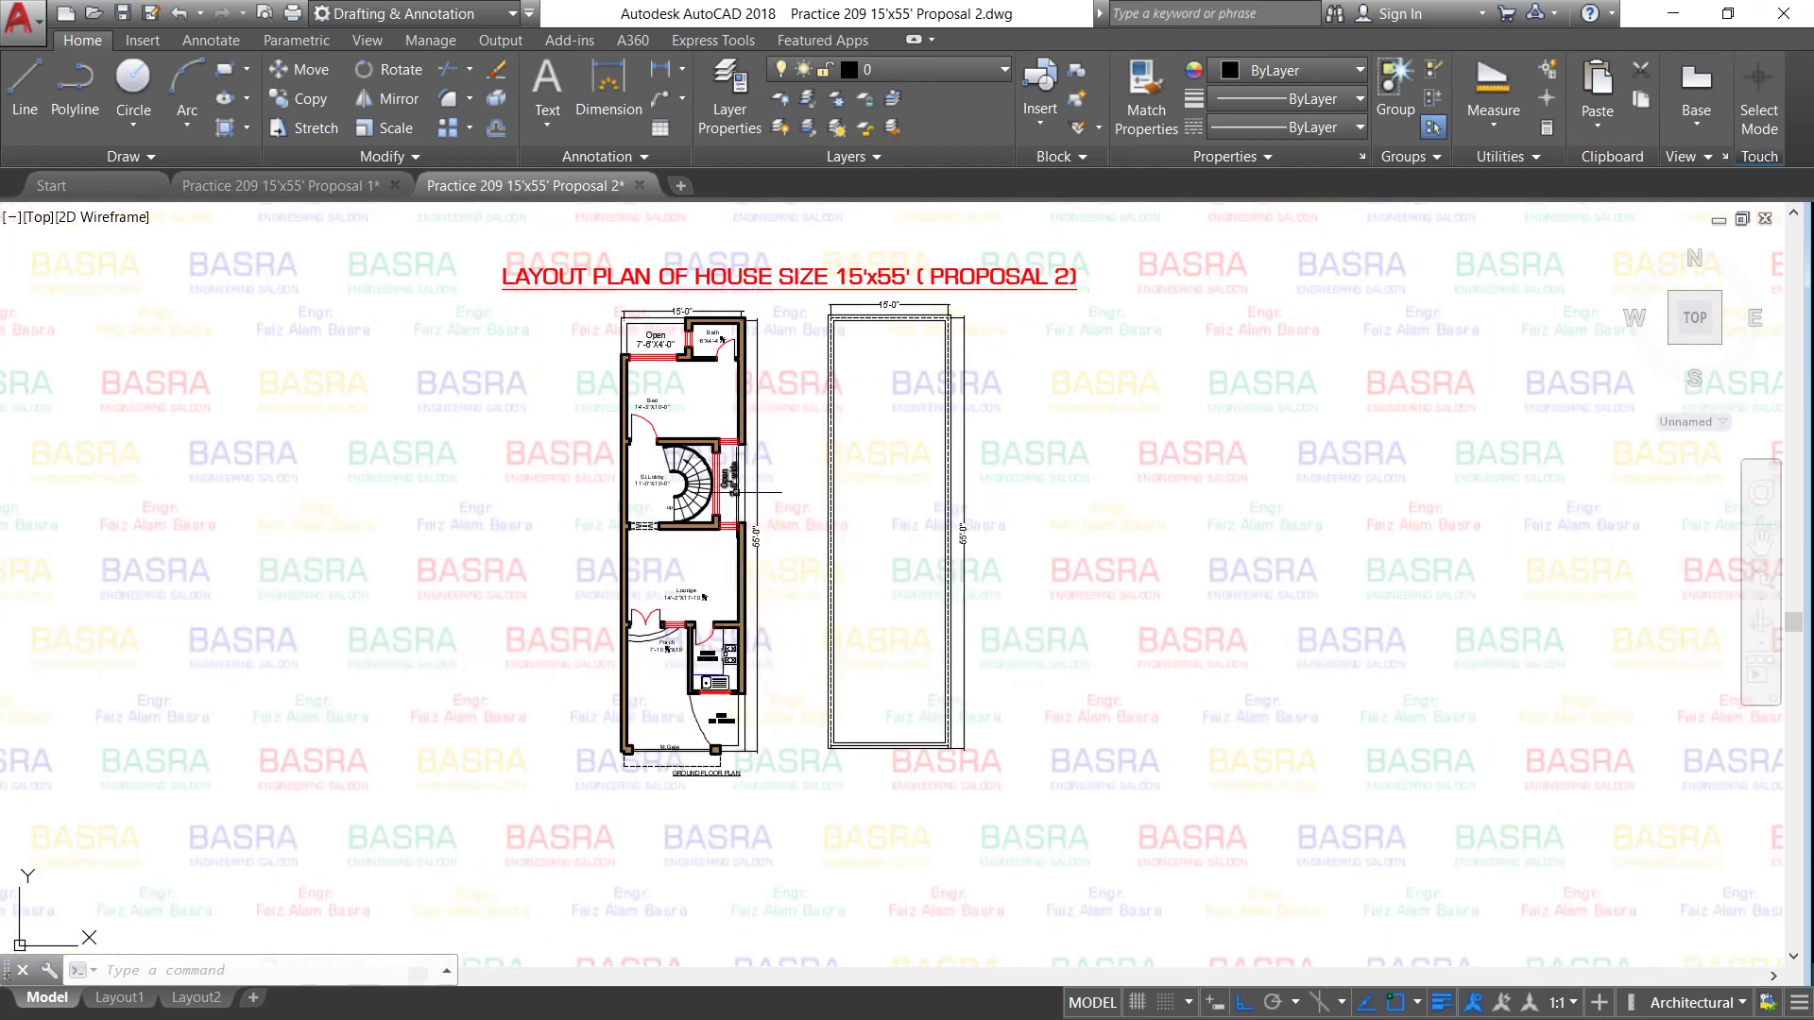
scroll(733, 510, "up", 2)
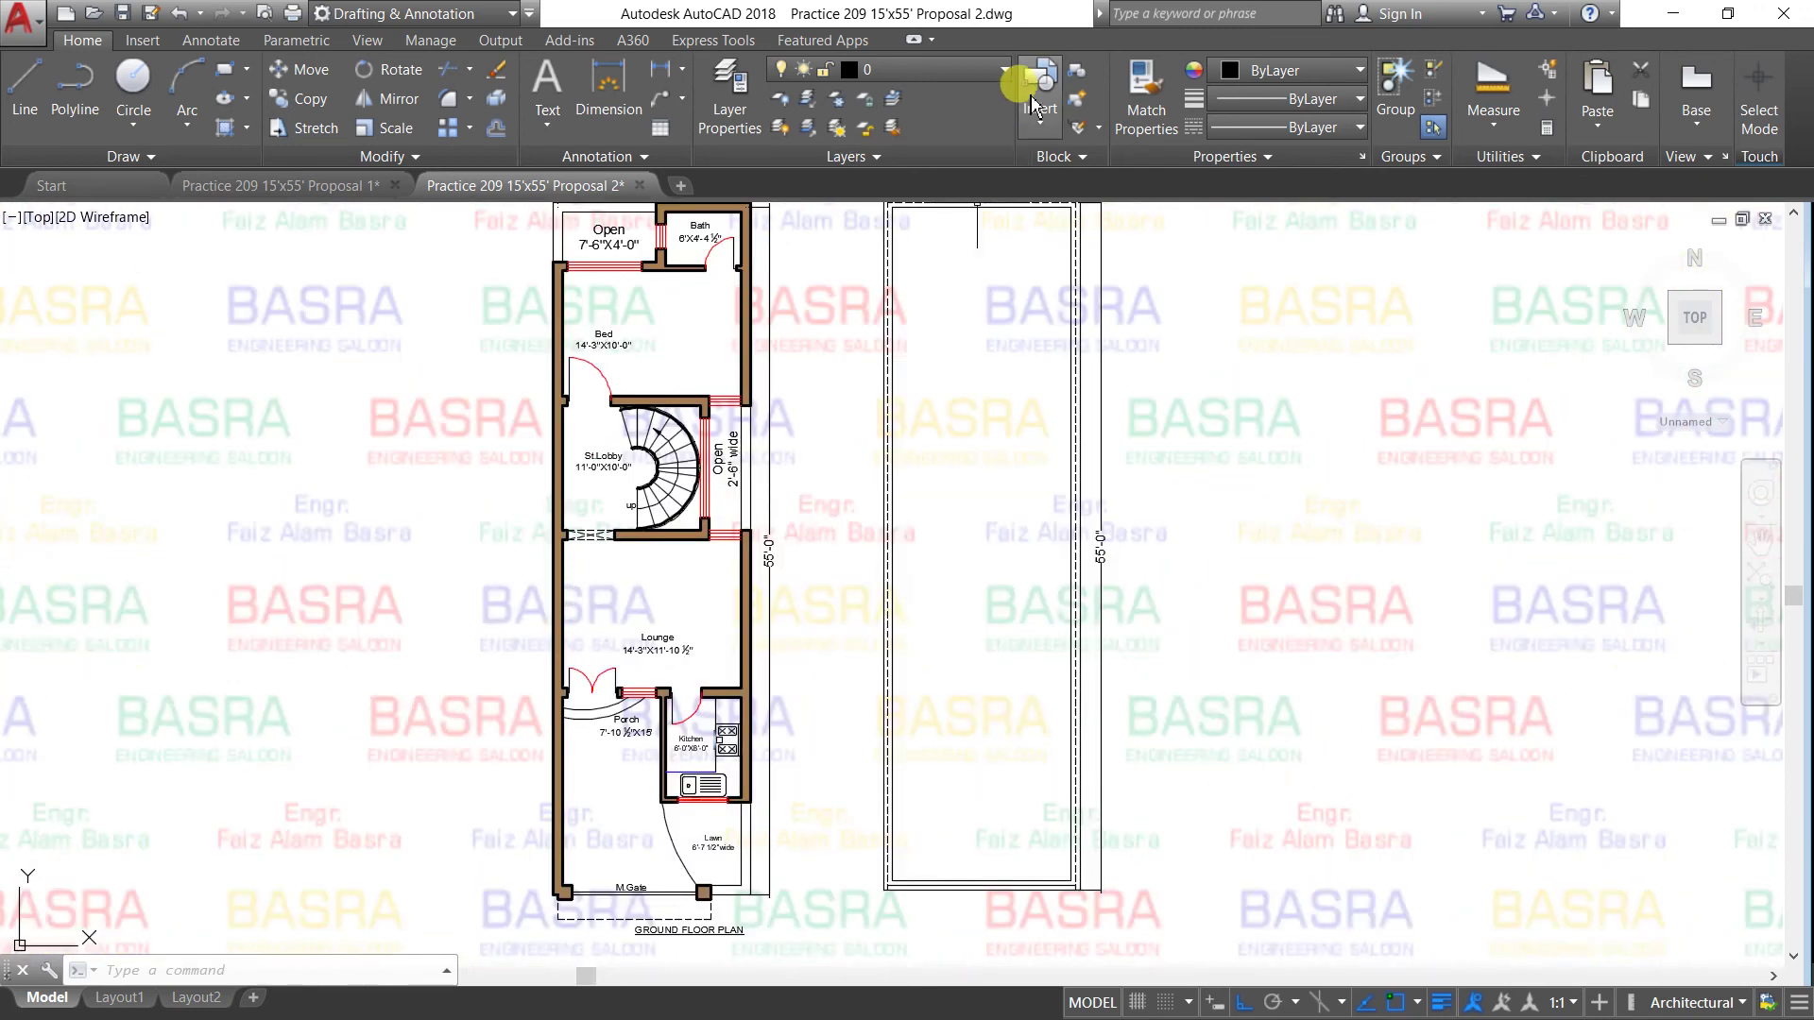
Switch on the line-work, PAINT and FURNITURE layers from the Layer list.
left_click(1004, 69)
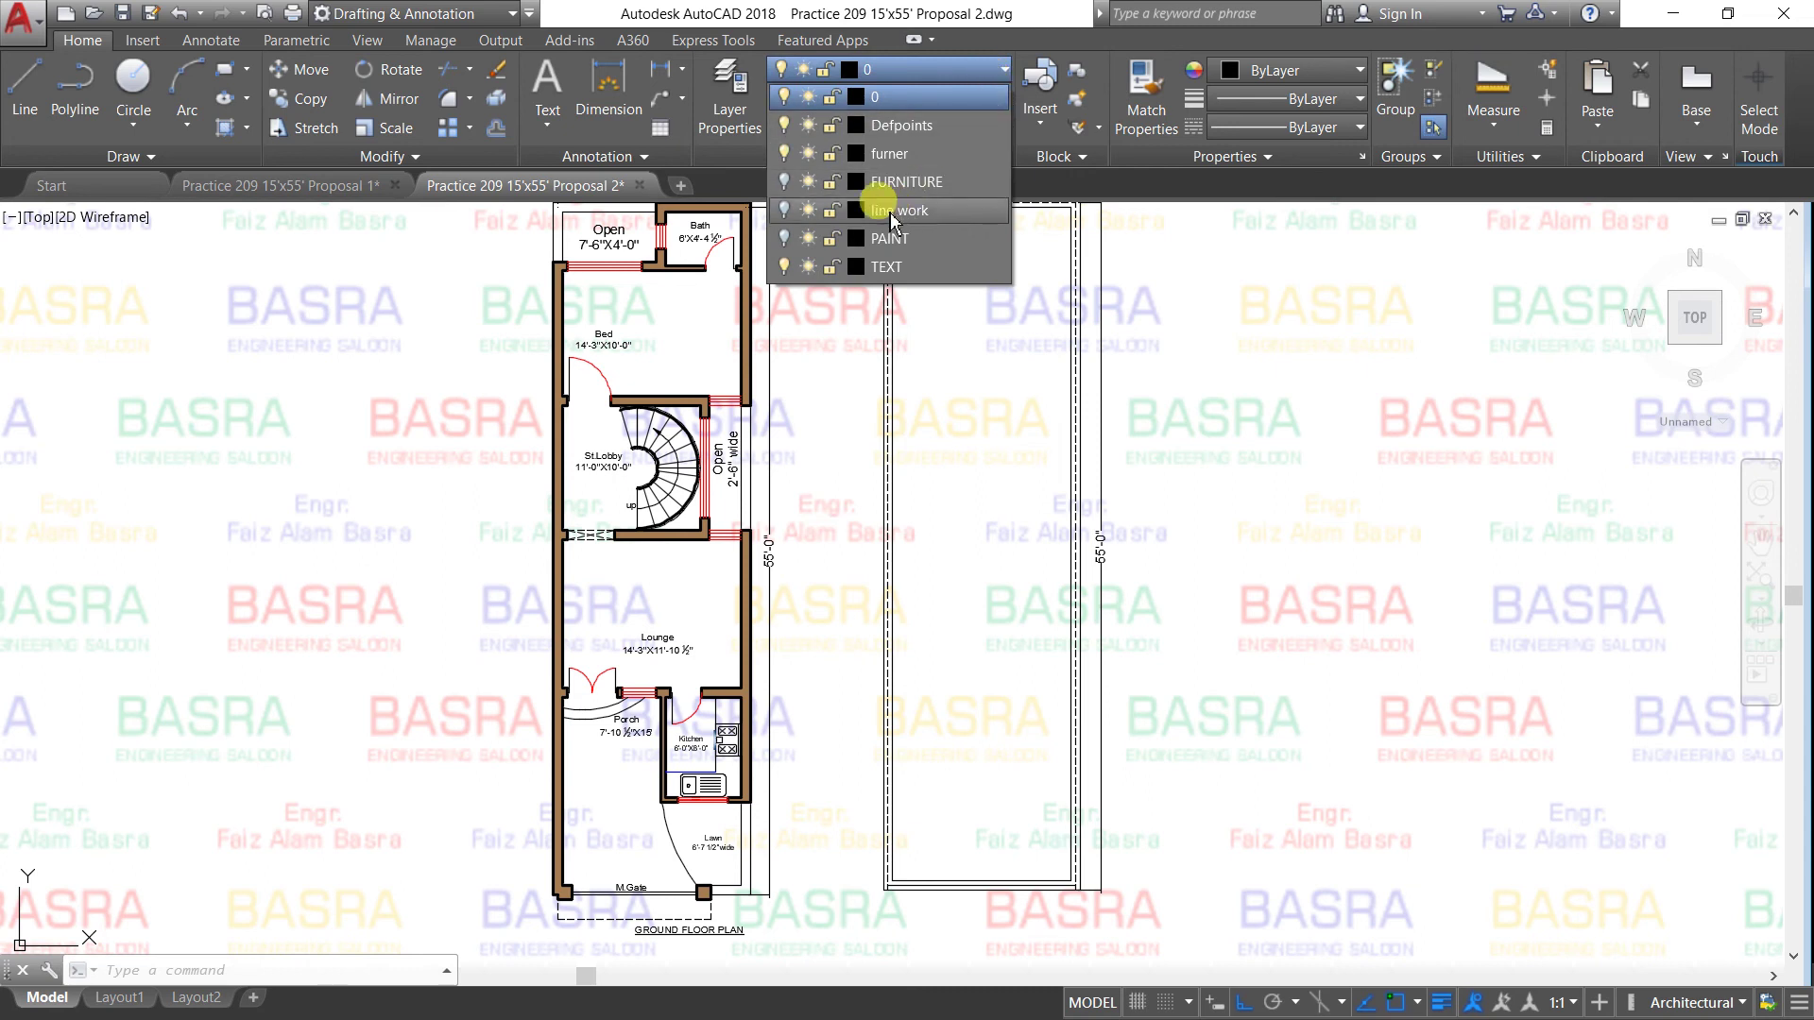
left_click(784, 210)
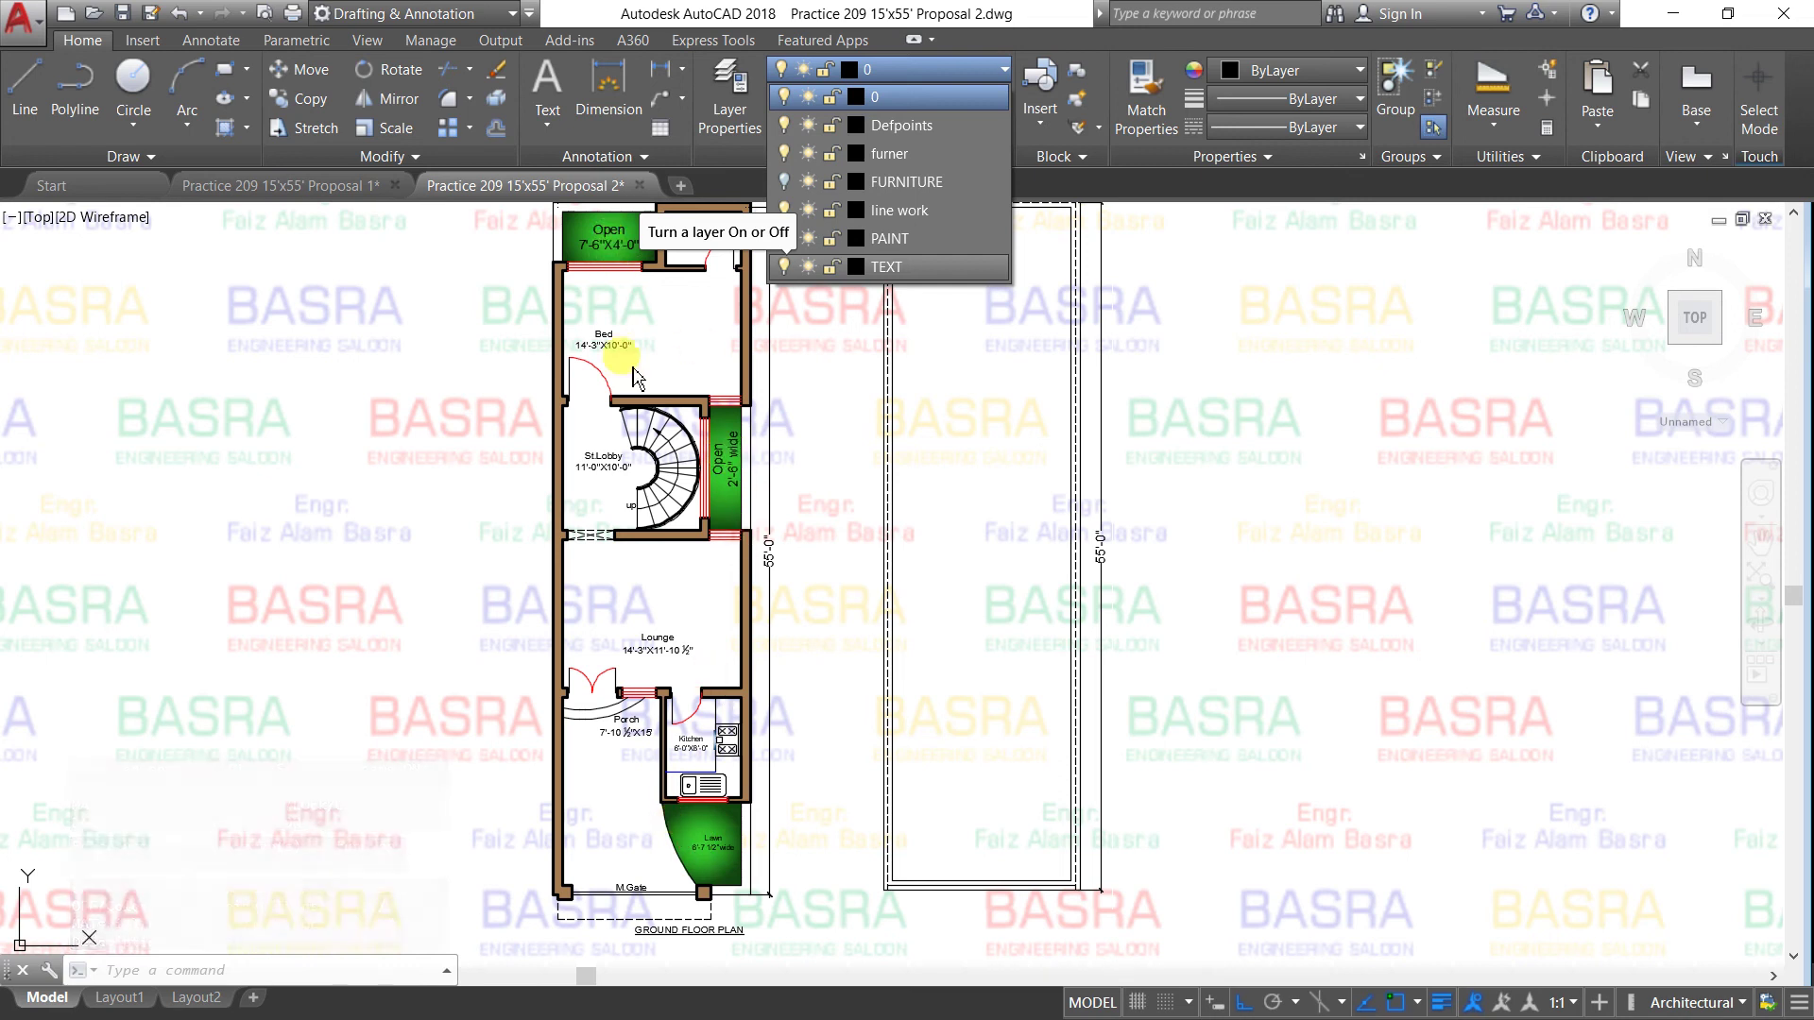
scroll(728, 792, "up", 1)
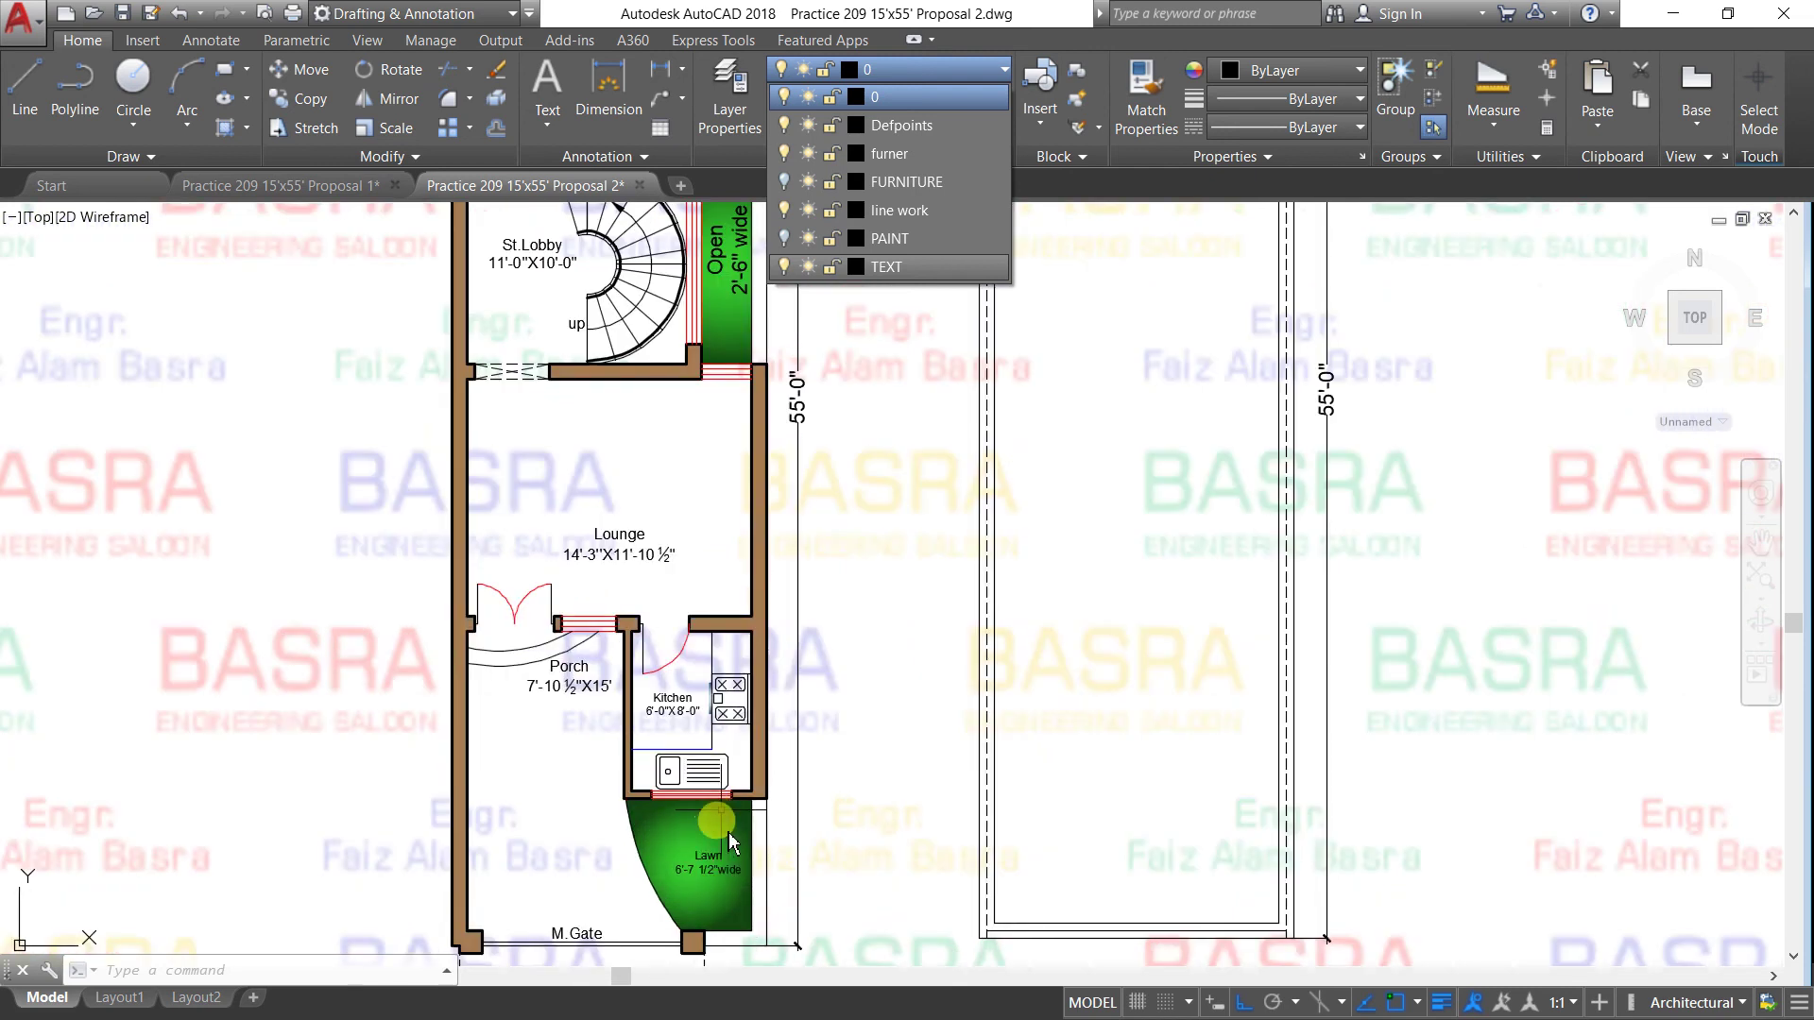
scroll(718, 888, "up", 1)
scroll(701, 844, "down", 1)
scroll(673, 814, "down", 1)
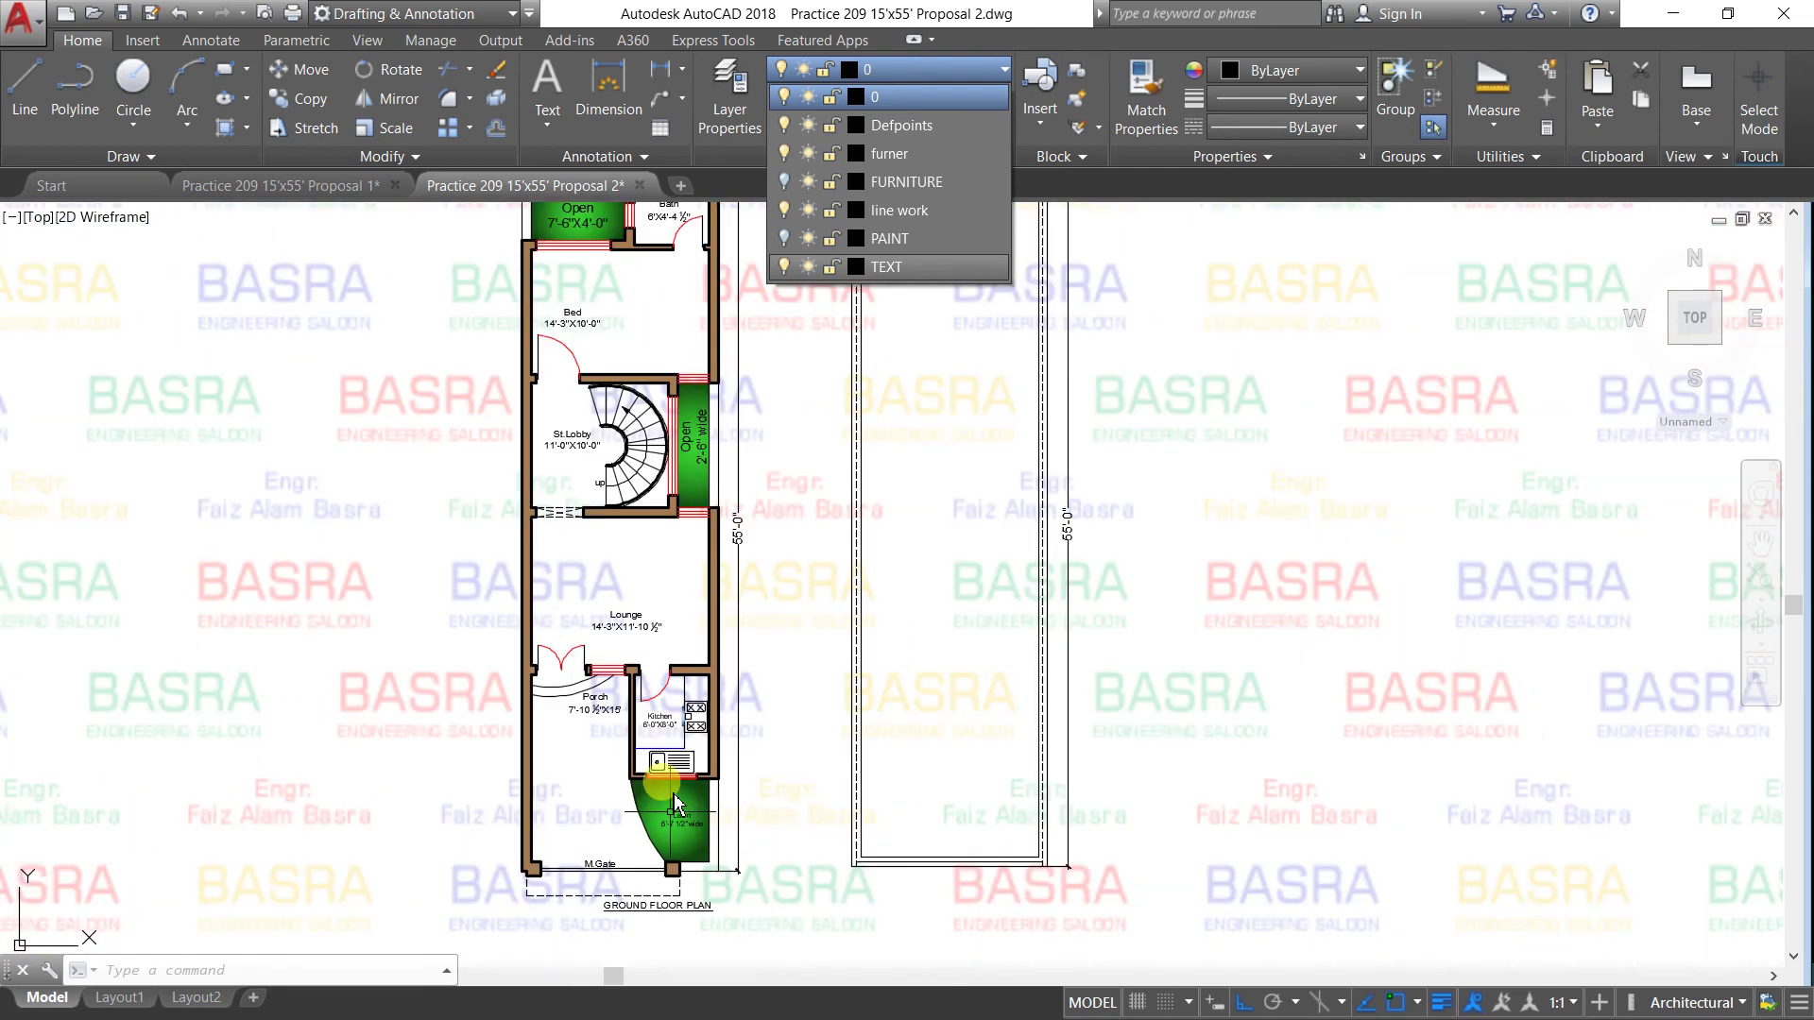
left_click(783, 238)
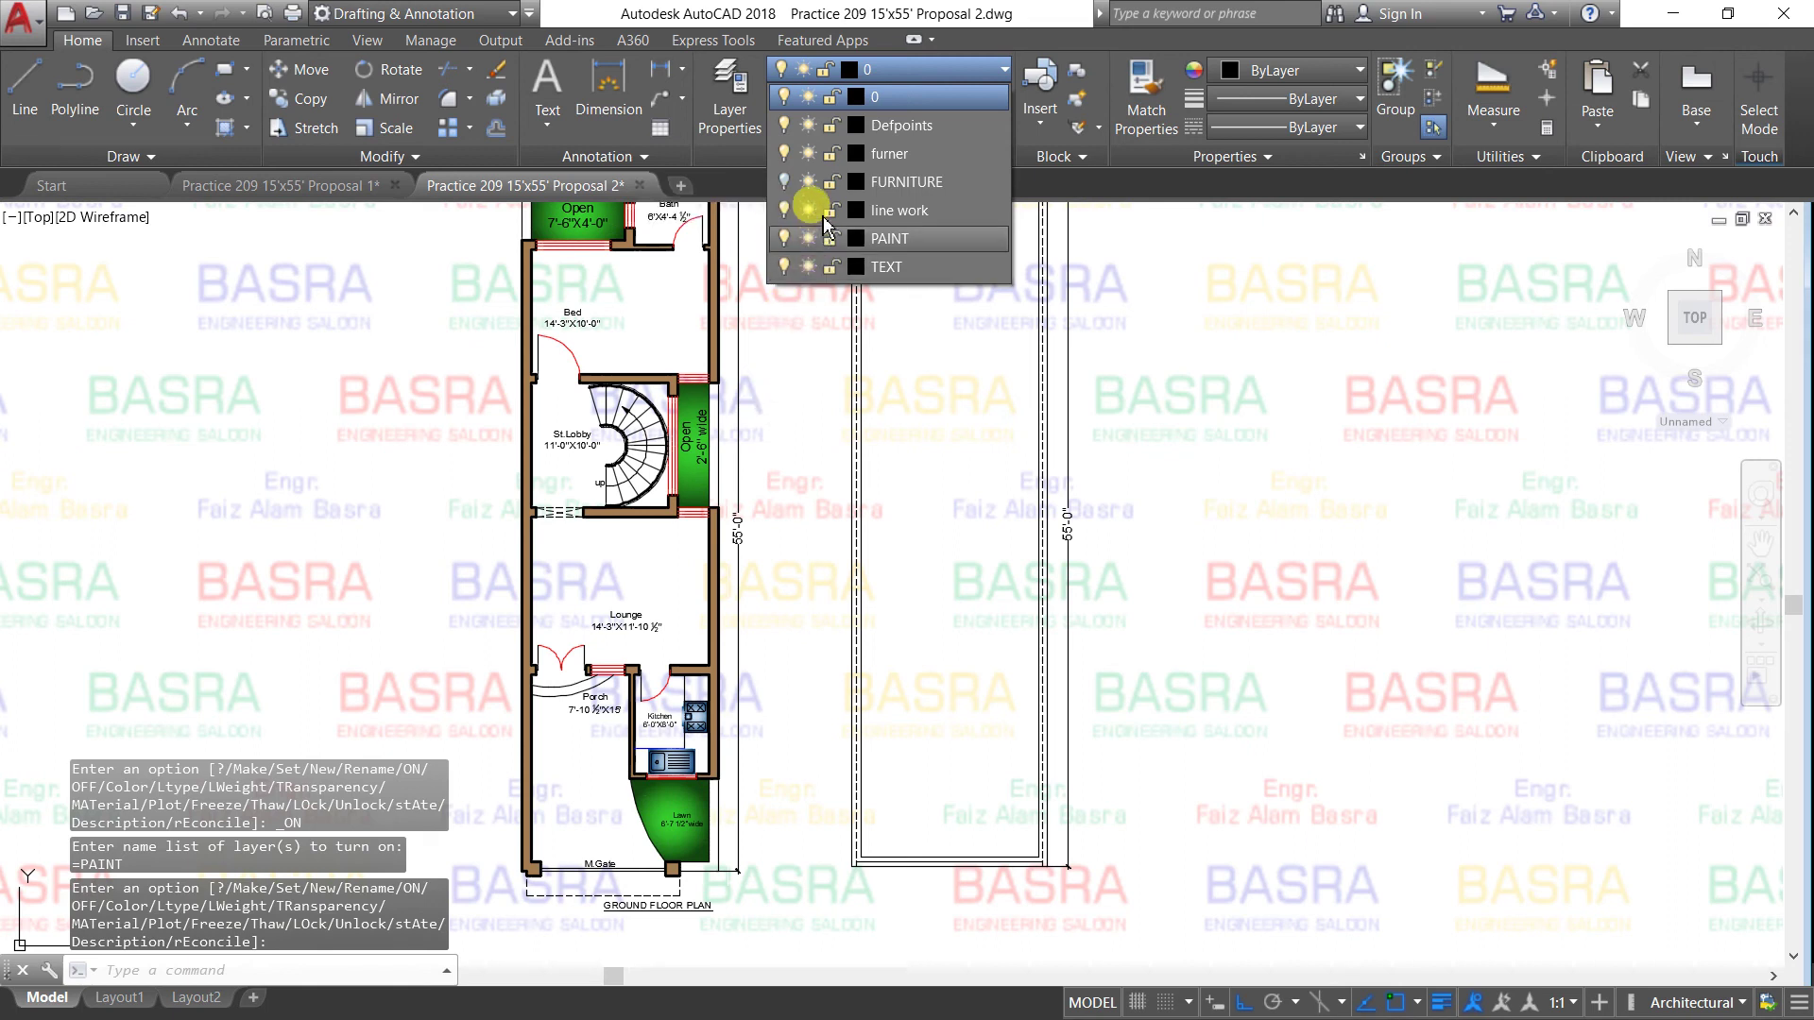
left_click(785, 181)
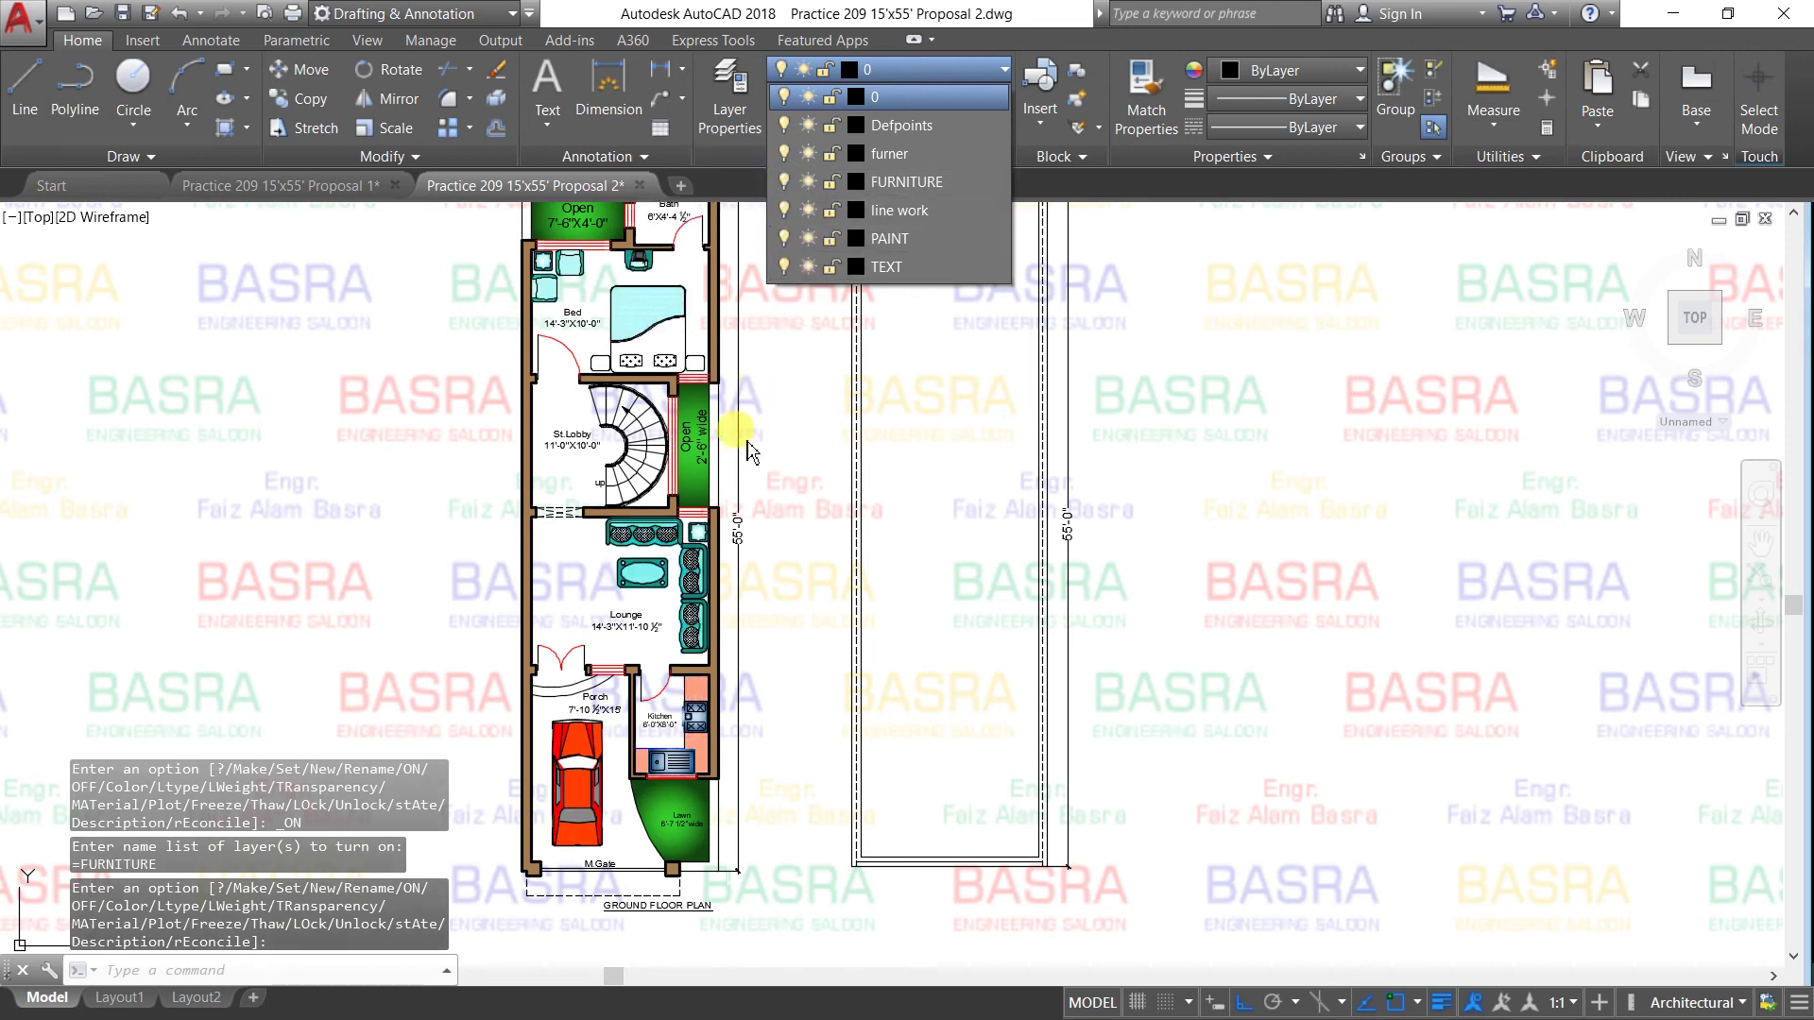
scroll(633, 718, "down", 1)
scroll(610, 463, "up", 2)
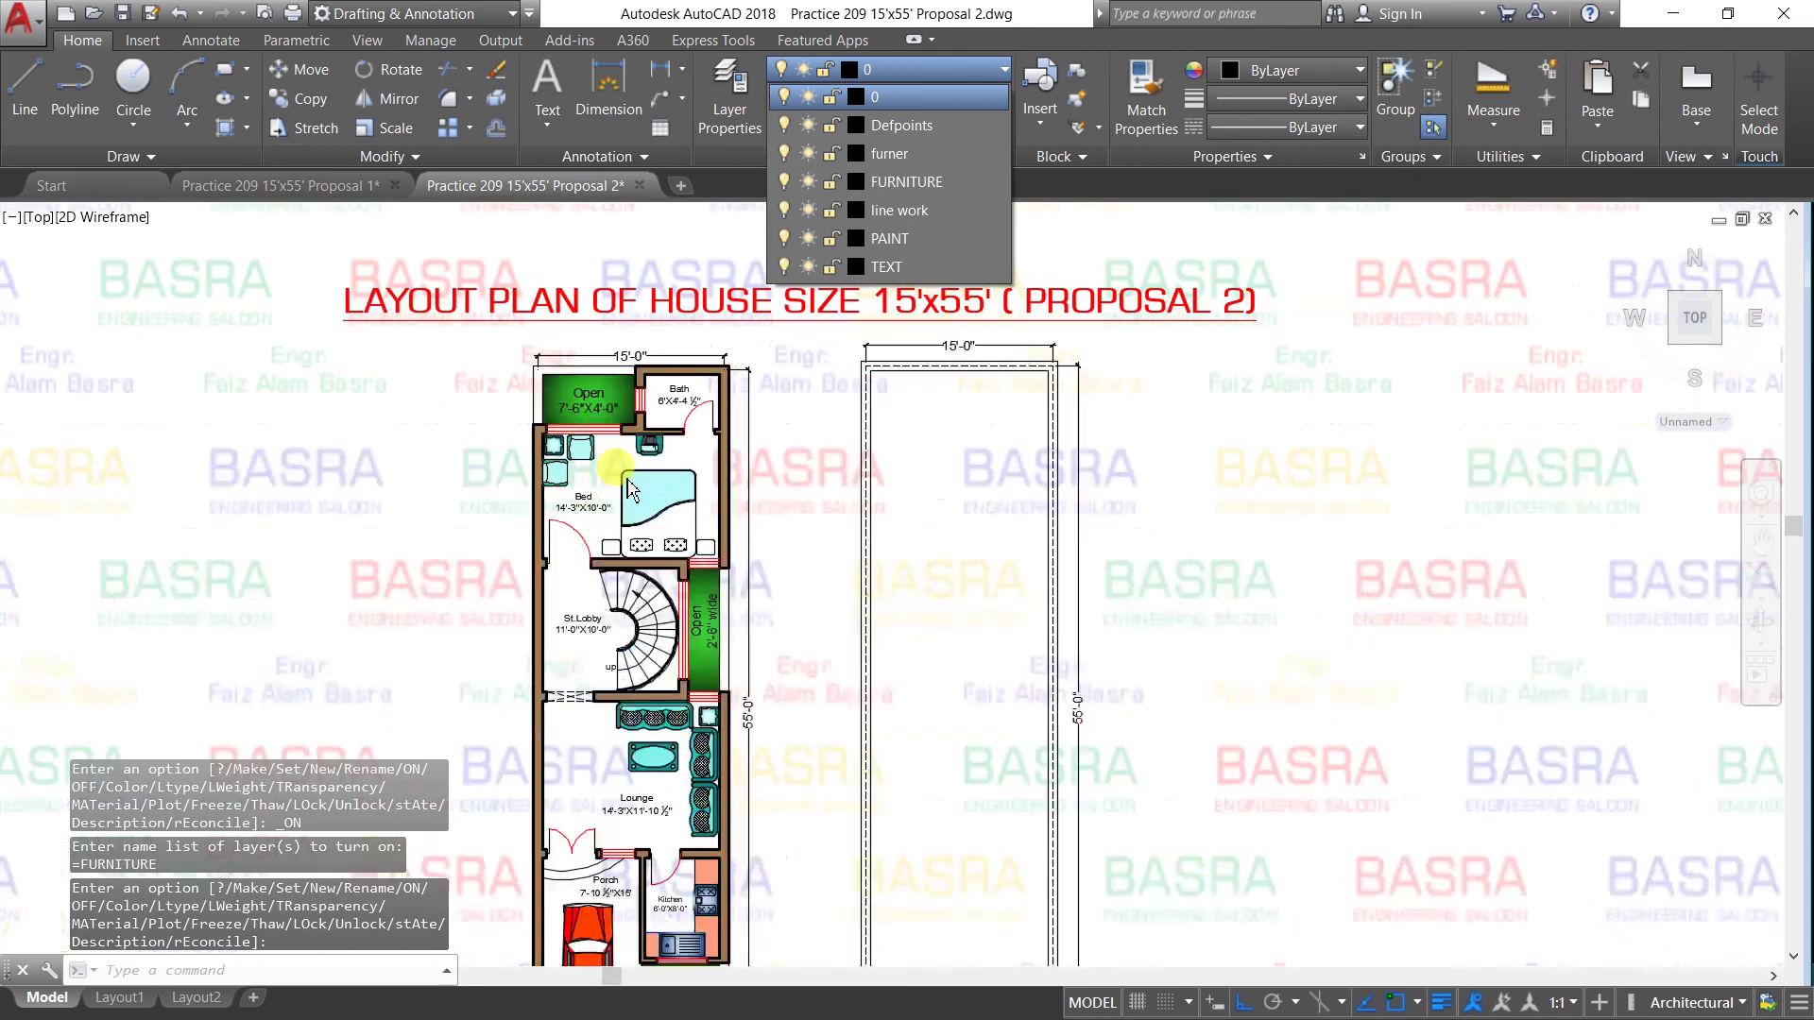
scroll(624, 501, "up", 2)
Zoom around the bedroom, lounge and porch to inspect the furniture and red car.
scroll(635, 508, "up", 2)
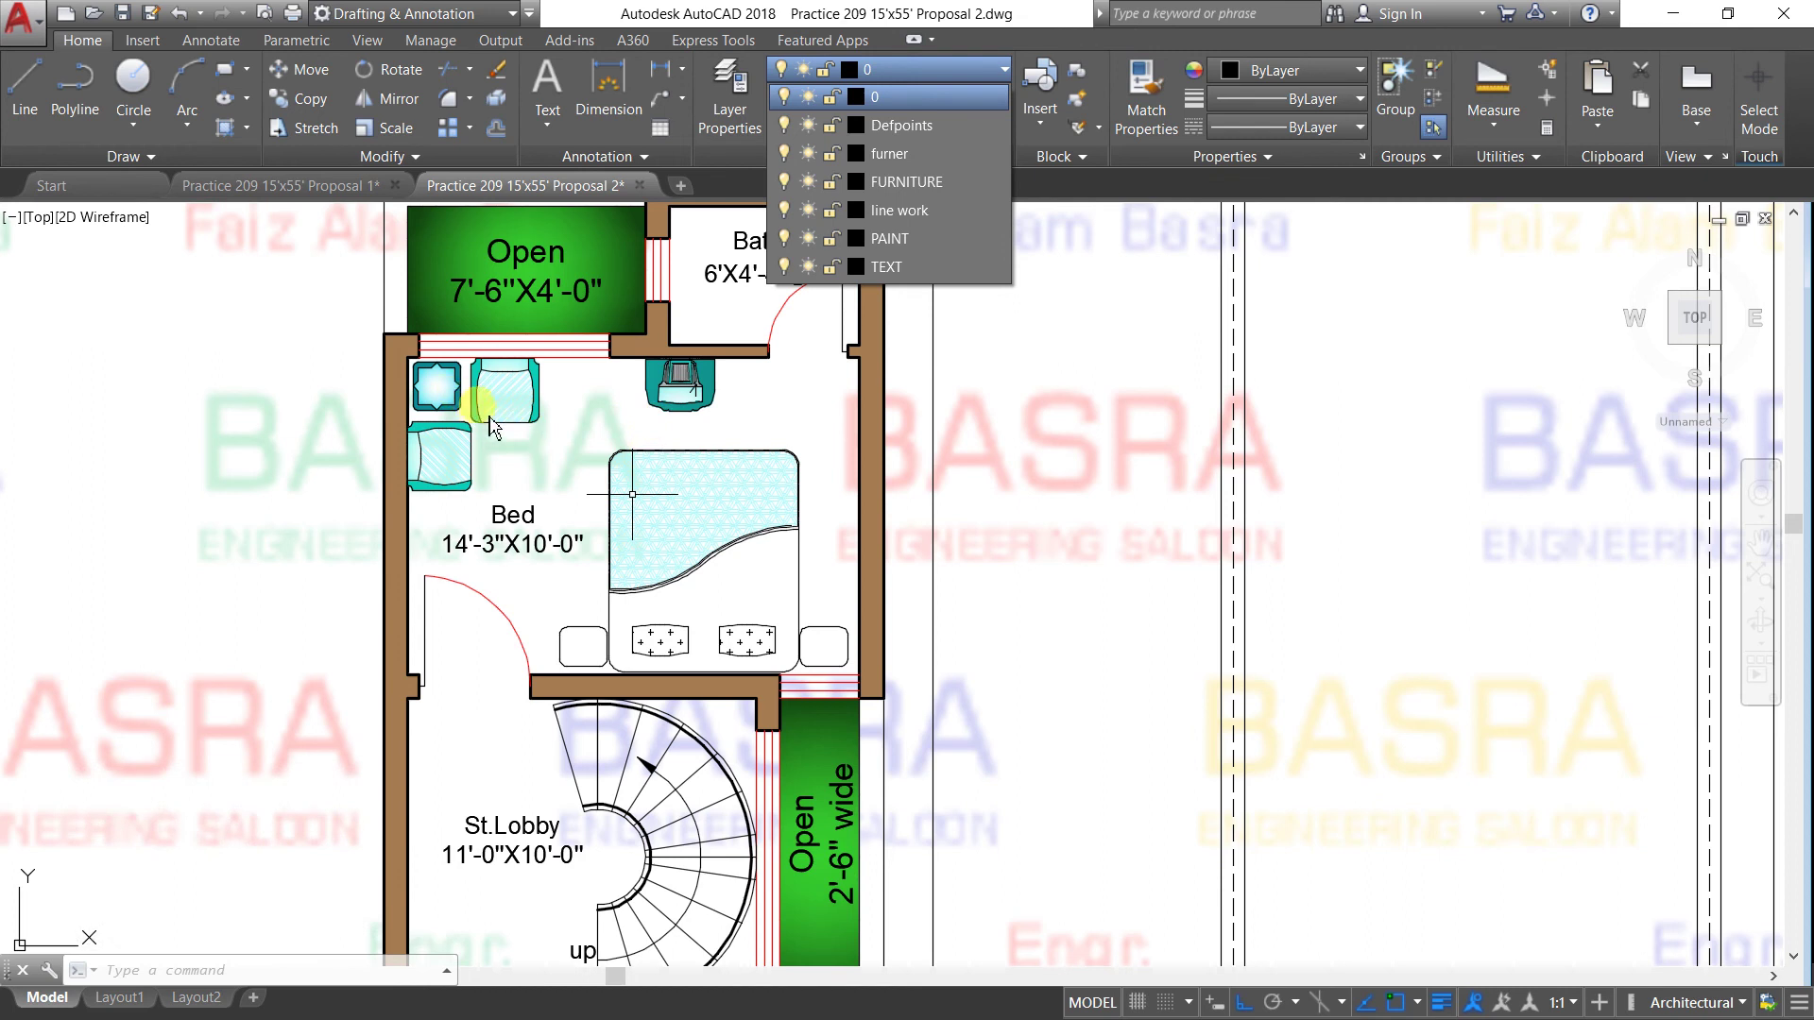
scroll(437, 401, "down", 5)
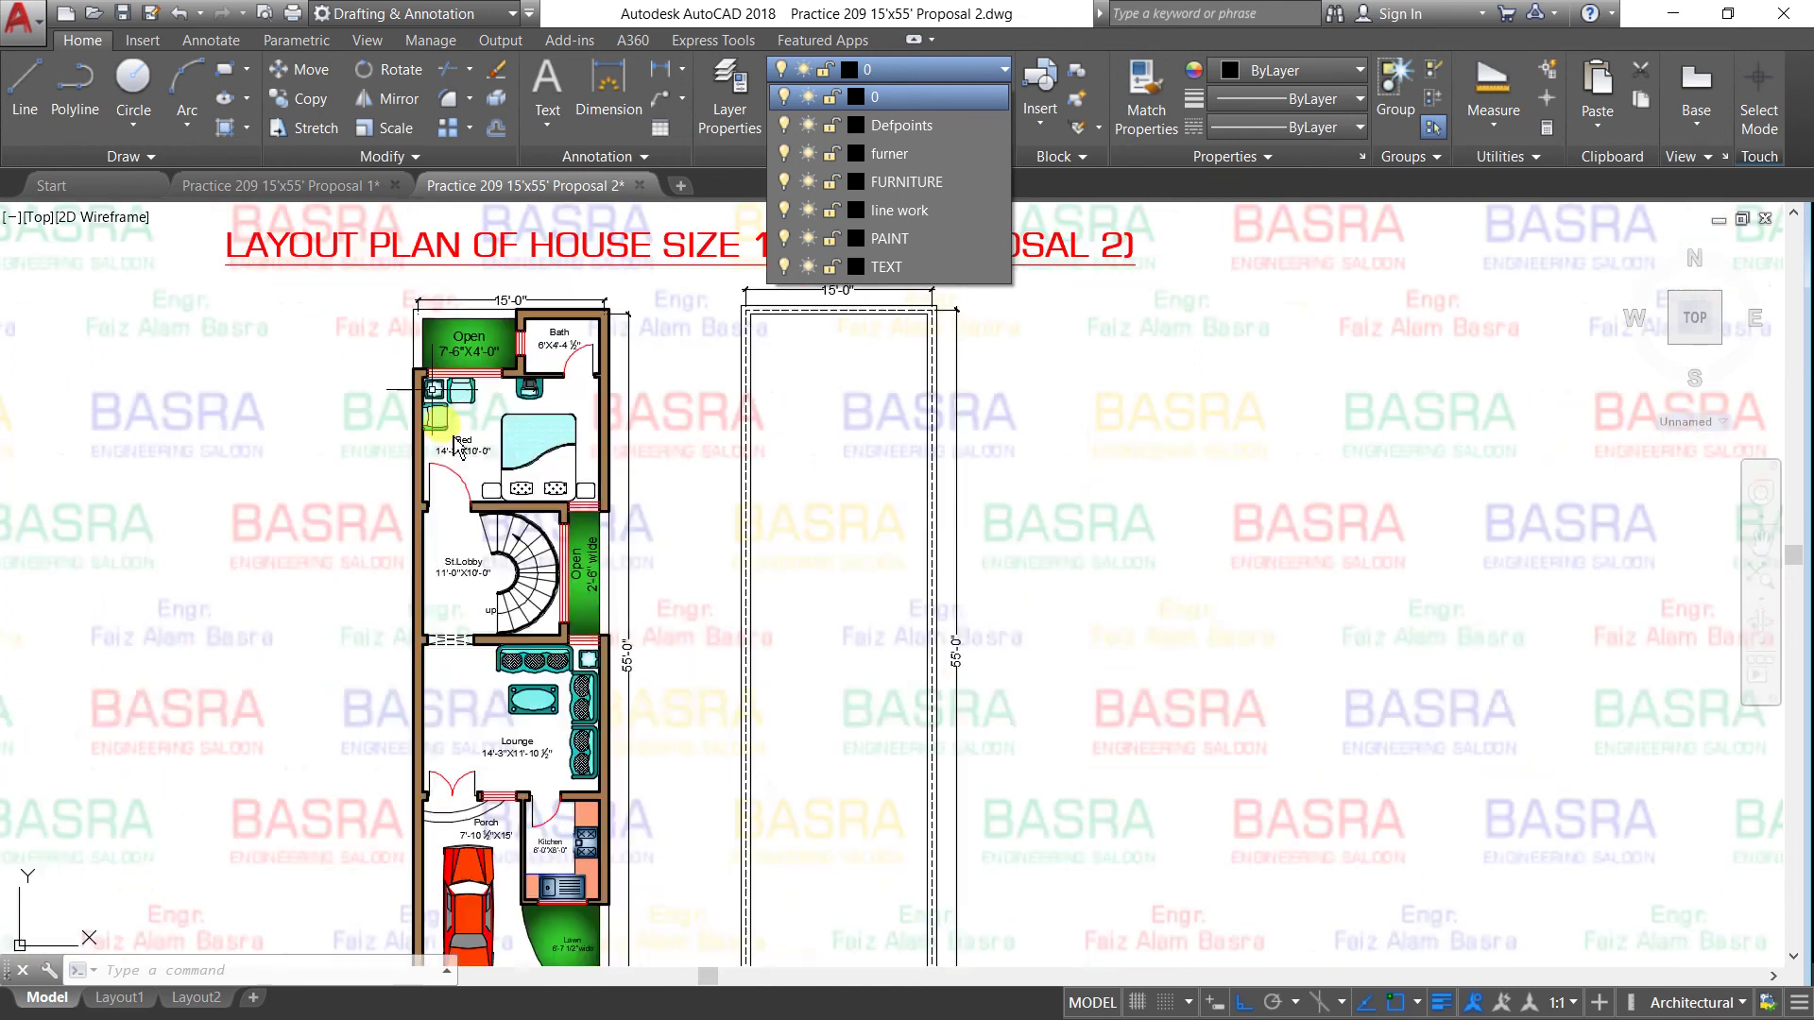
scroll(556, 737, "up", 3)
scroll(556, 737, "up", 2)
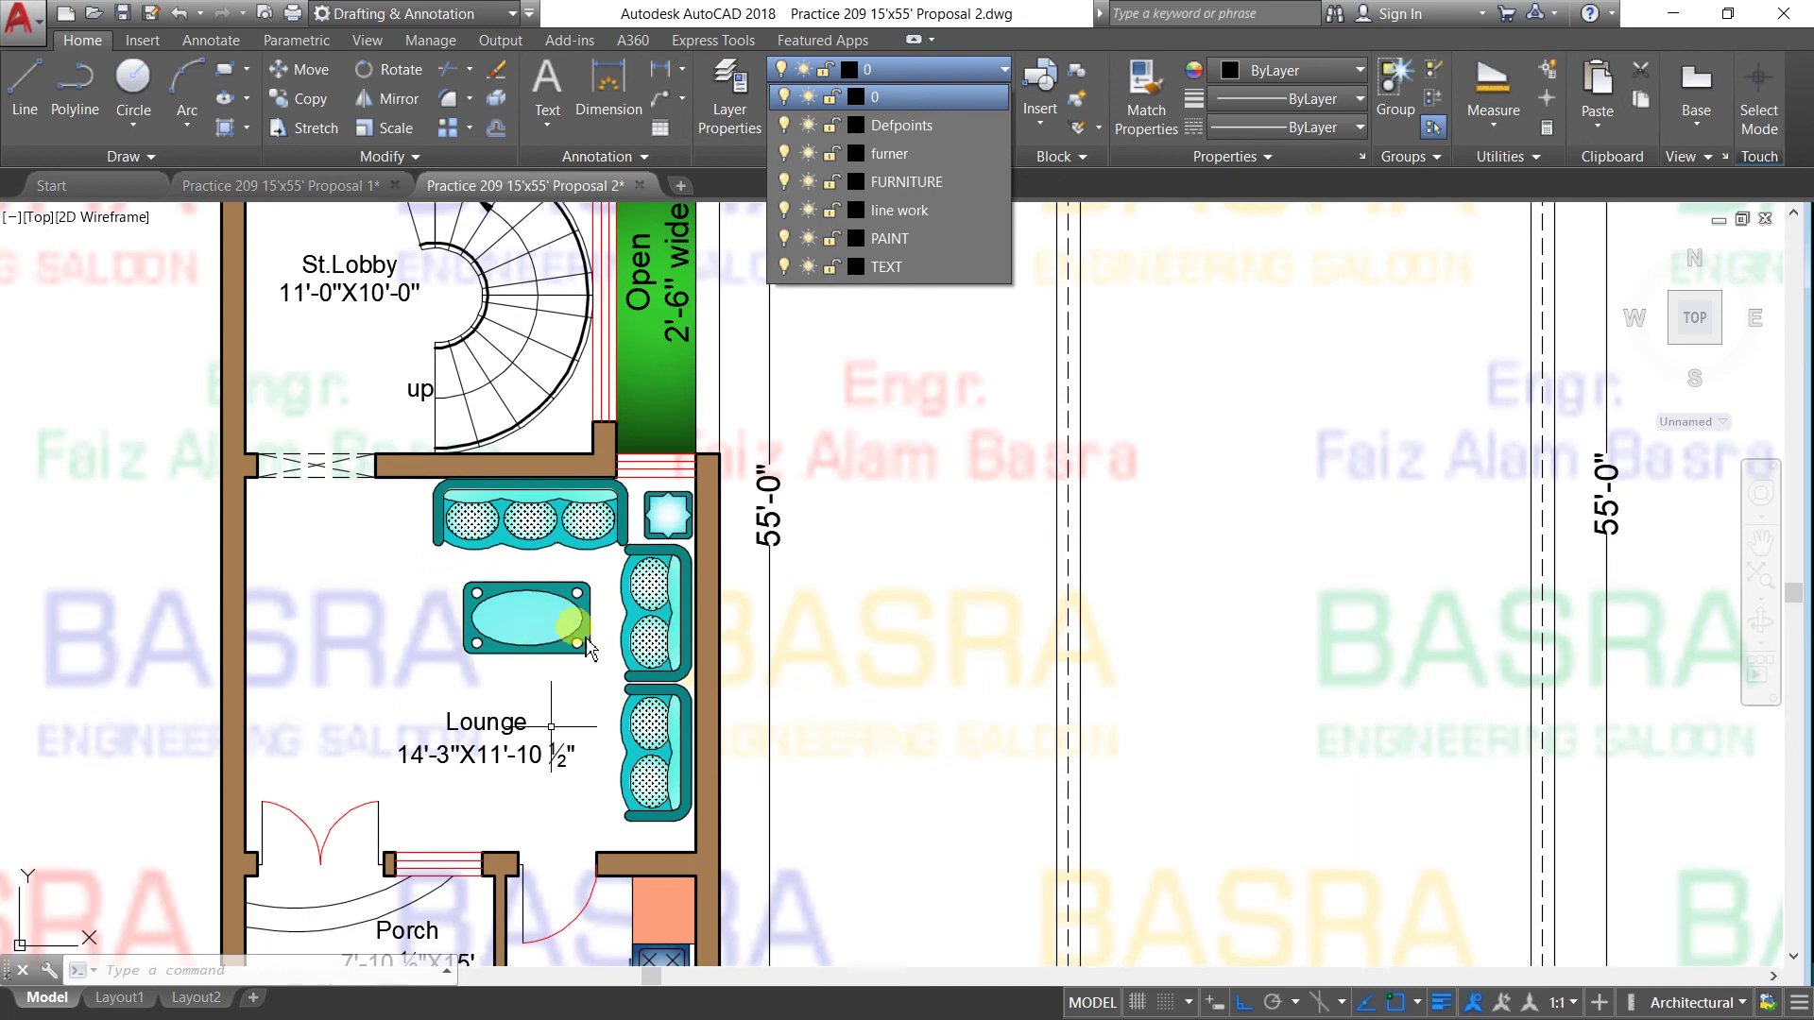
scroll(454, 473, "down", 3)
scroll(446, 756, "up", 2)
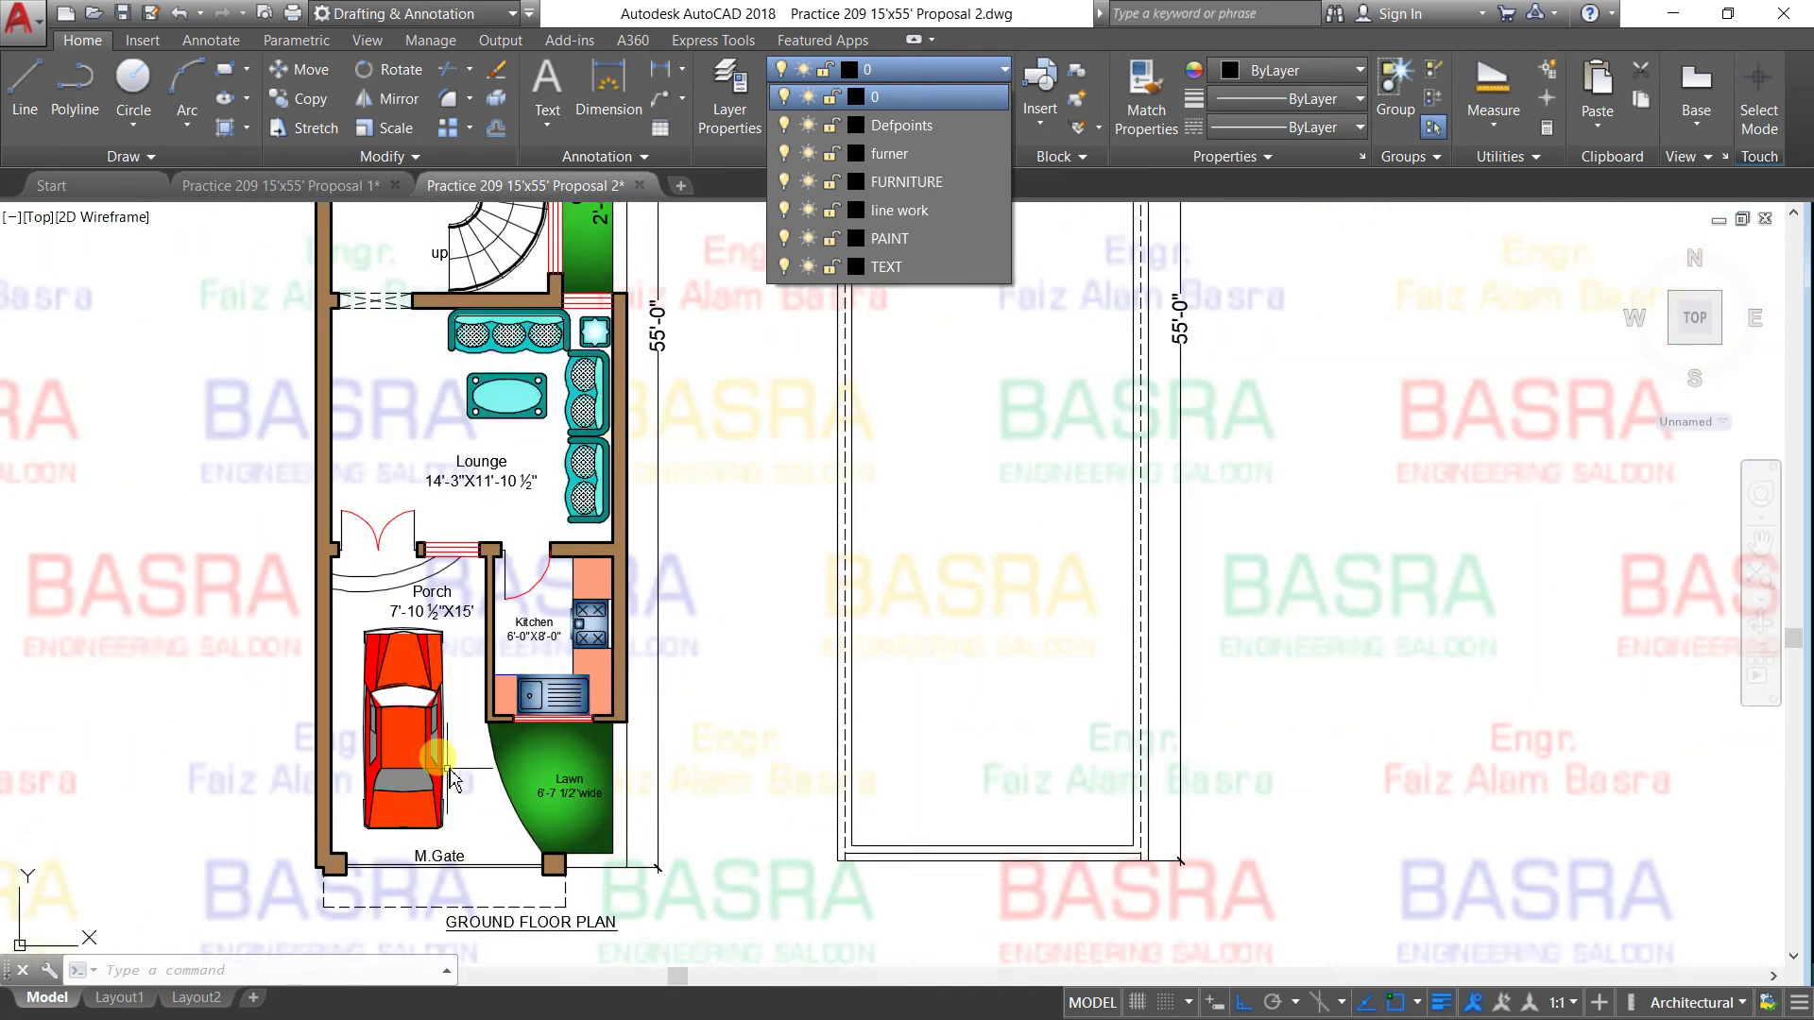
scroll(446, 756, "up", 2)
scroll(446, 755, "up", 2)
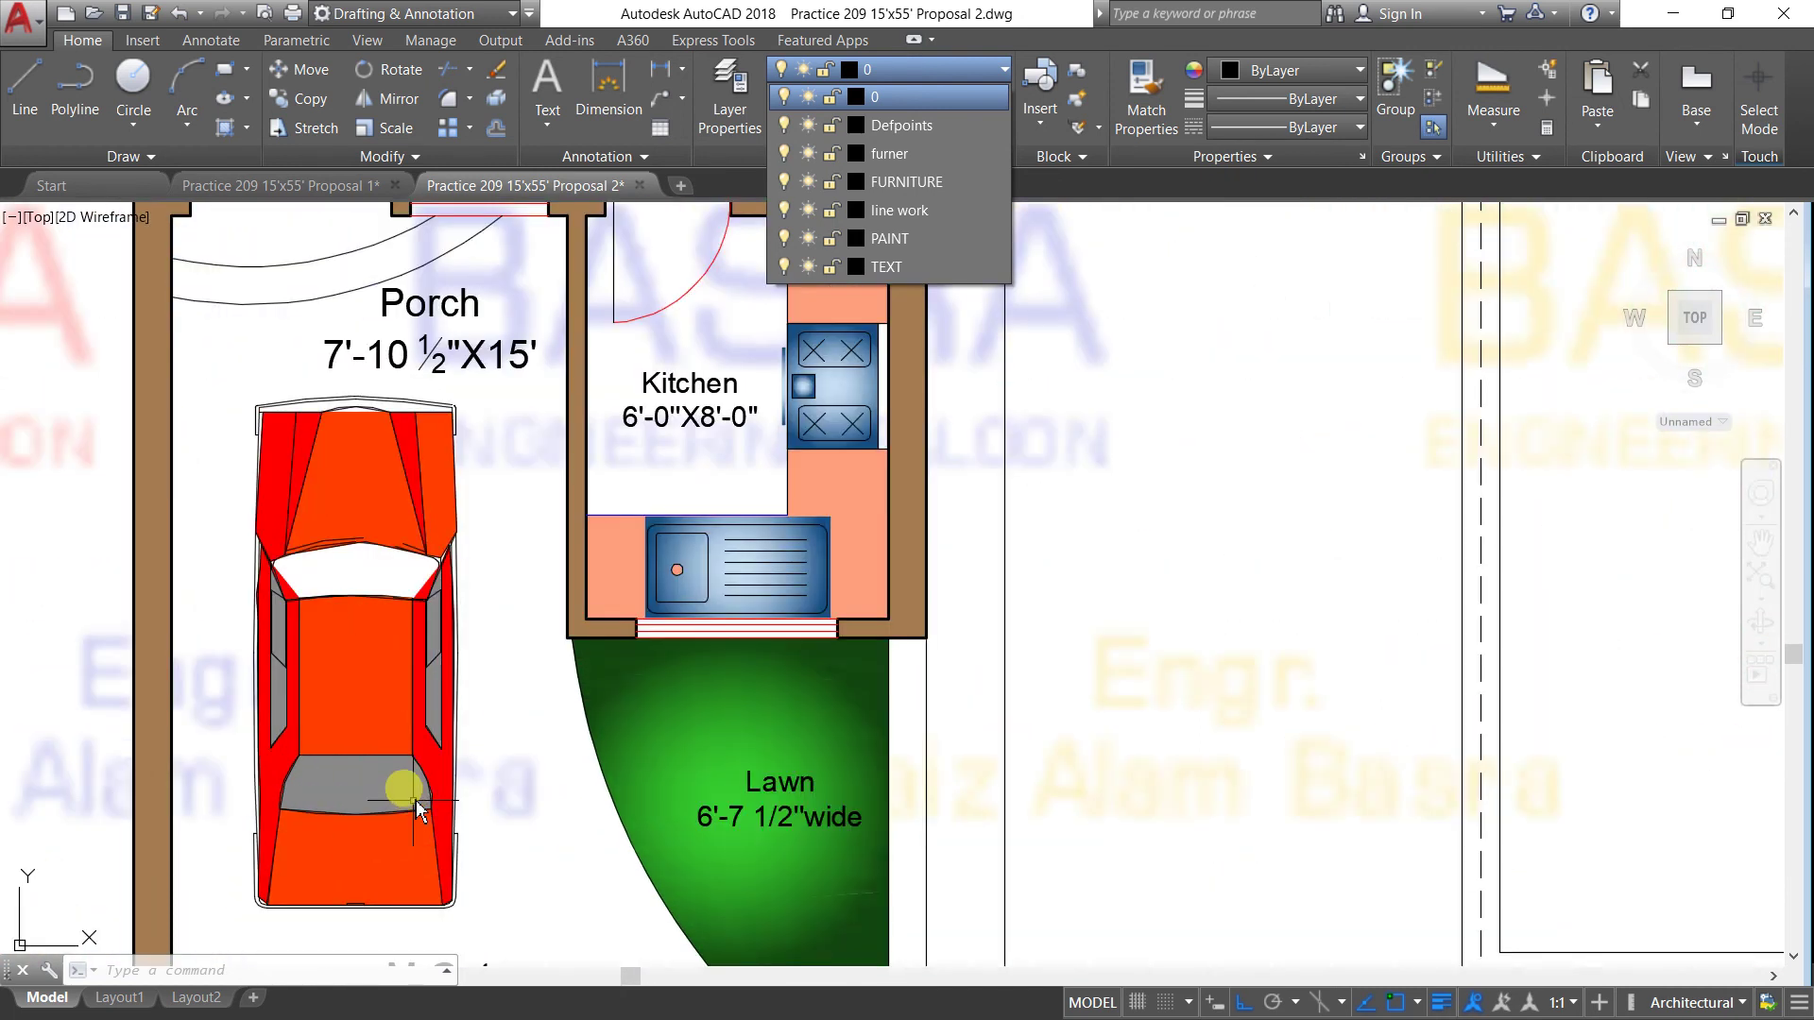
scroll(400, 715, "down", 2)
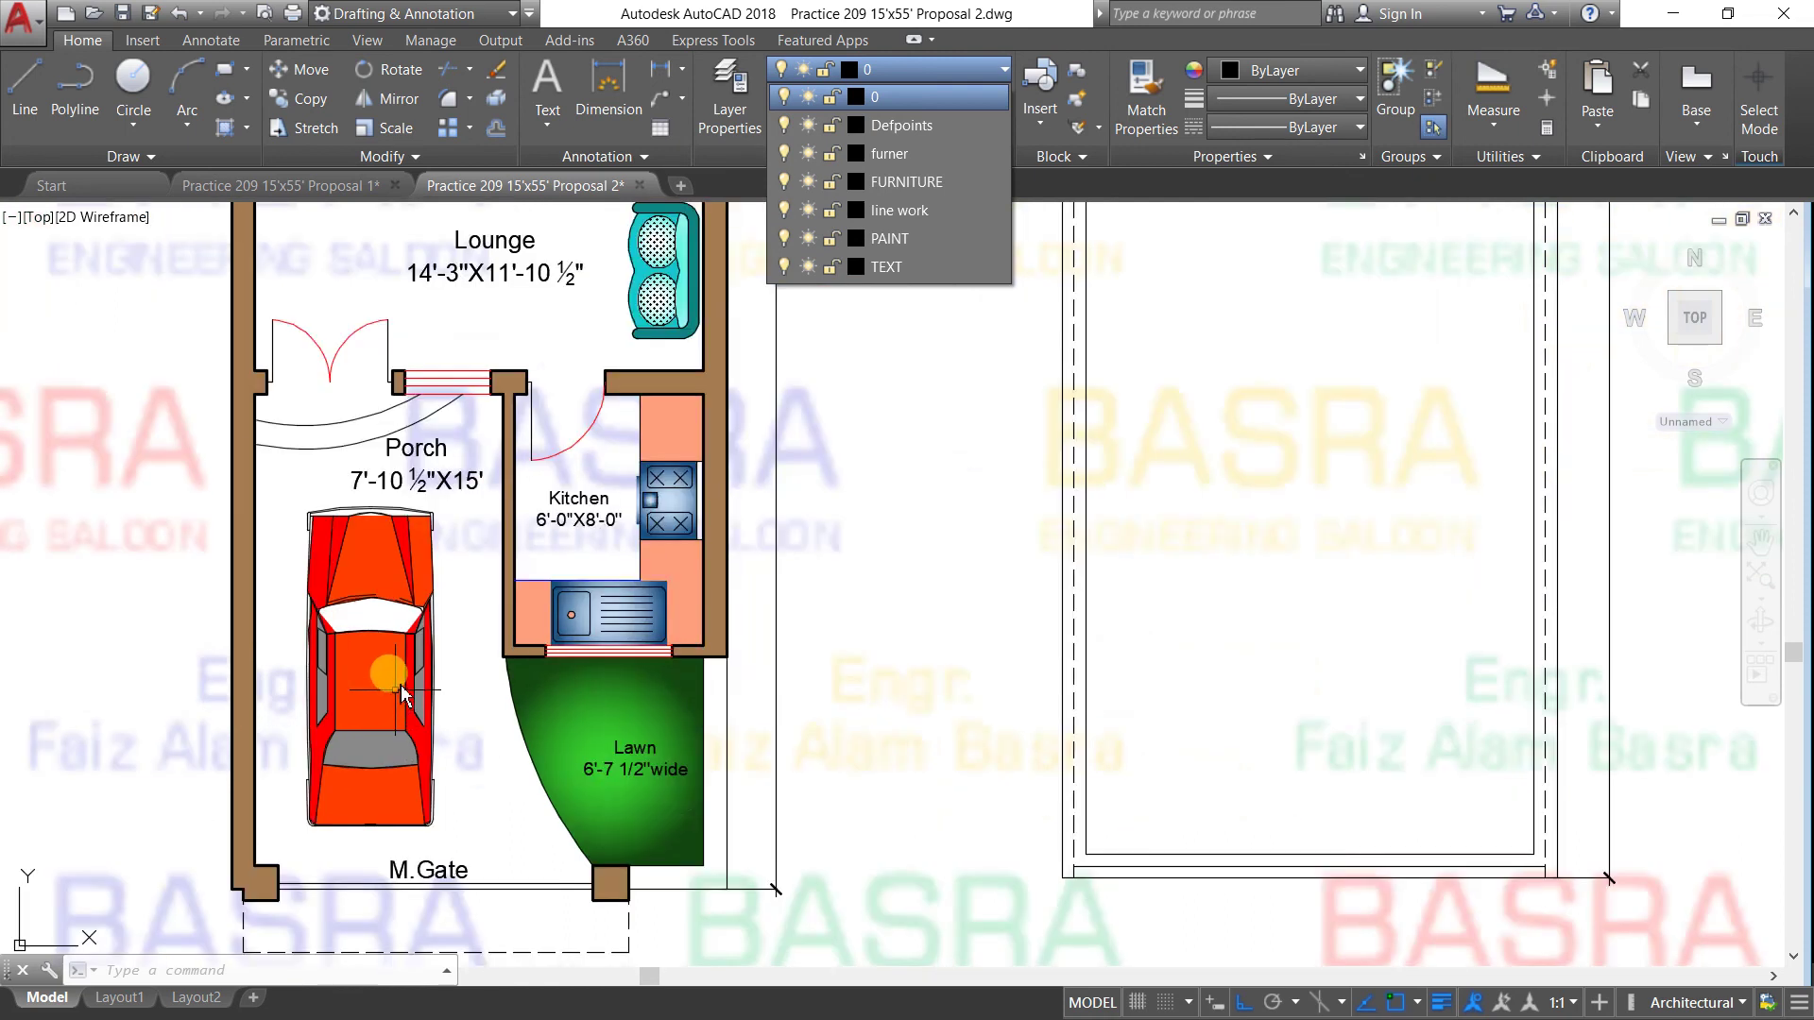
scroll(402, 695, "down", 2)
scroll(395, 704, "up", 2)
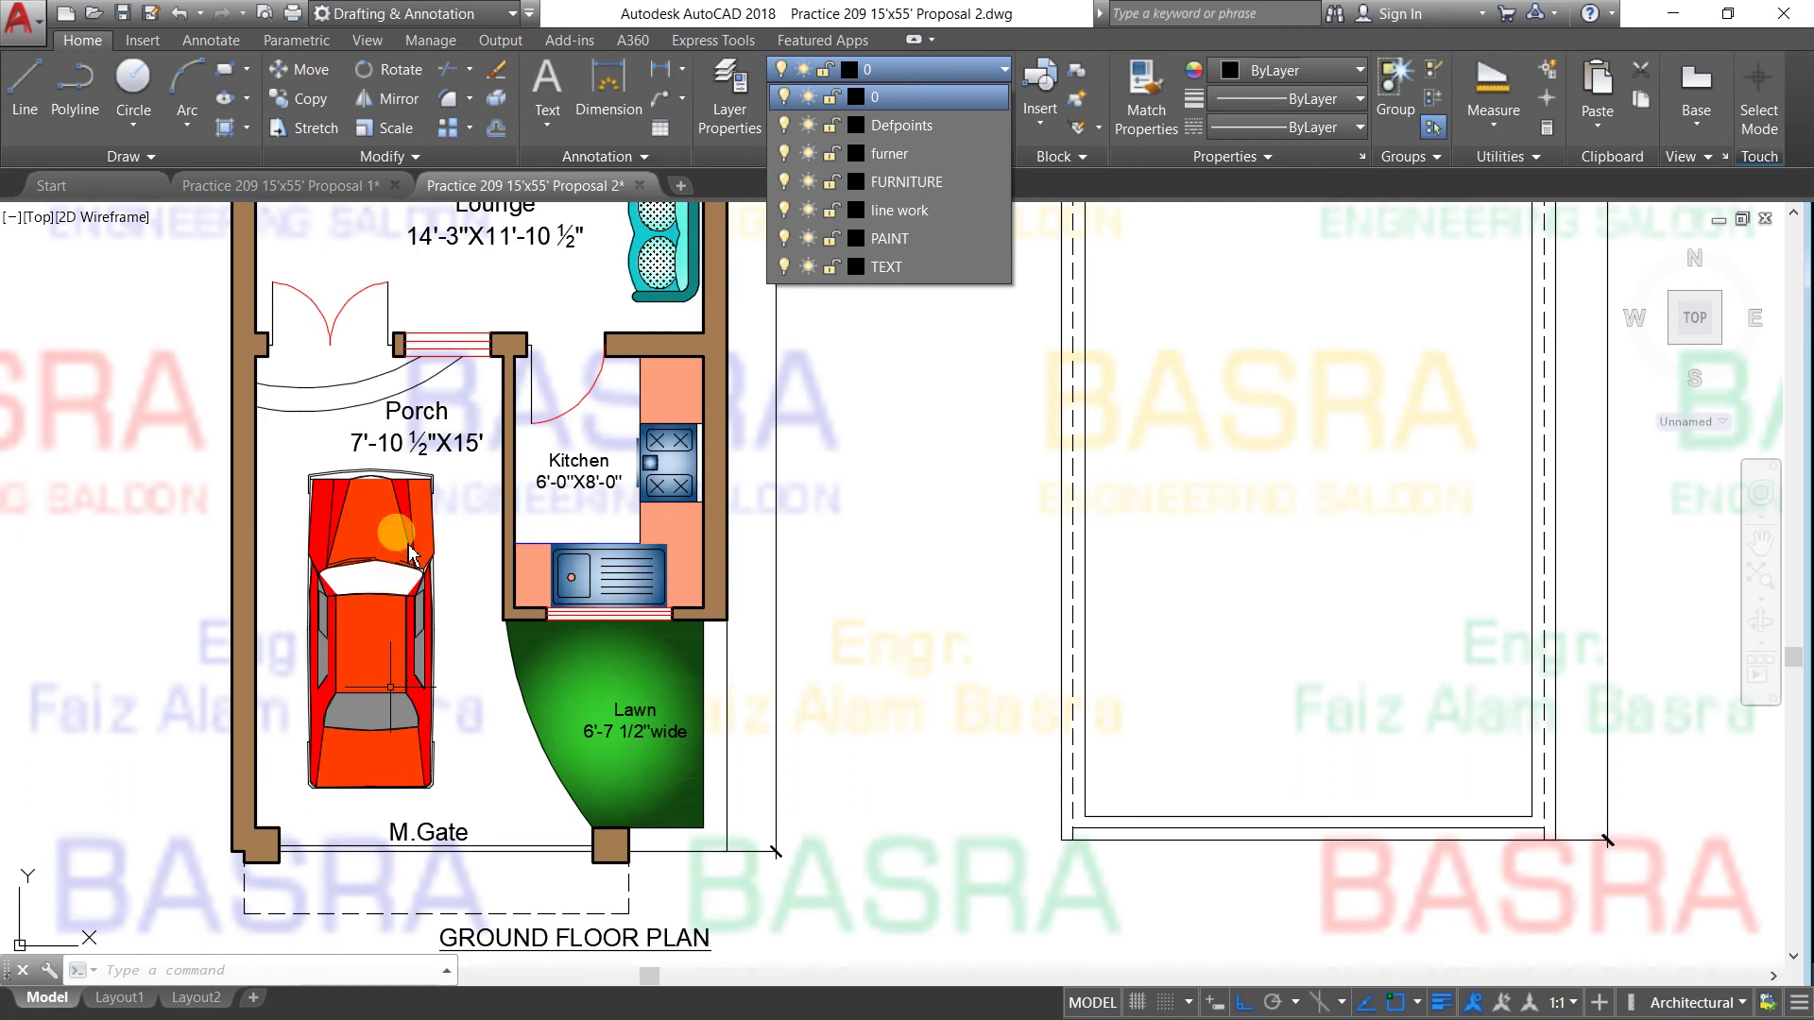
left_click(469, 525)
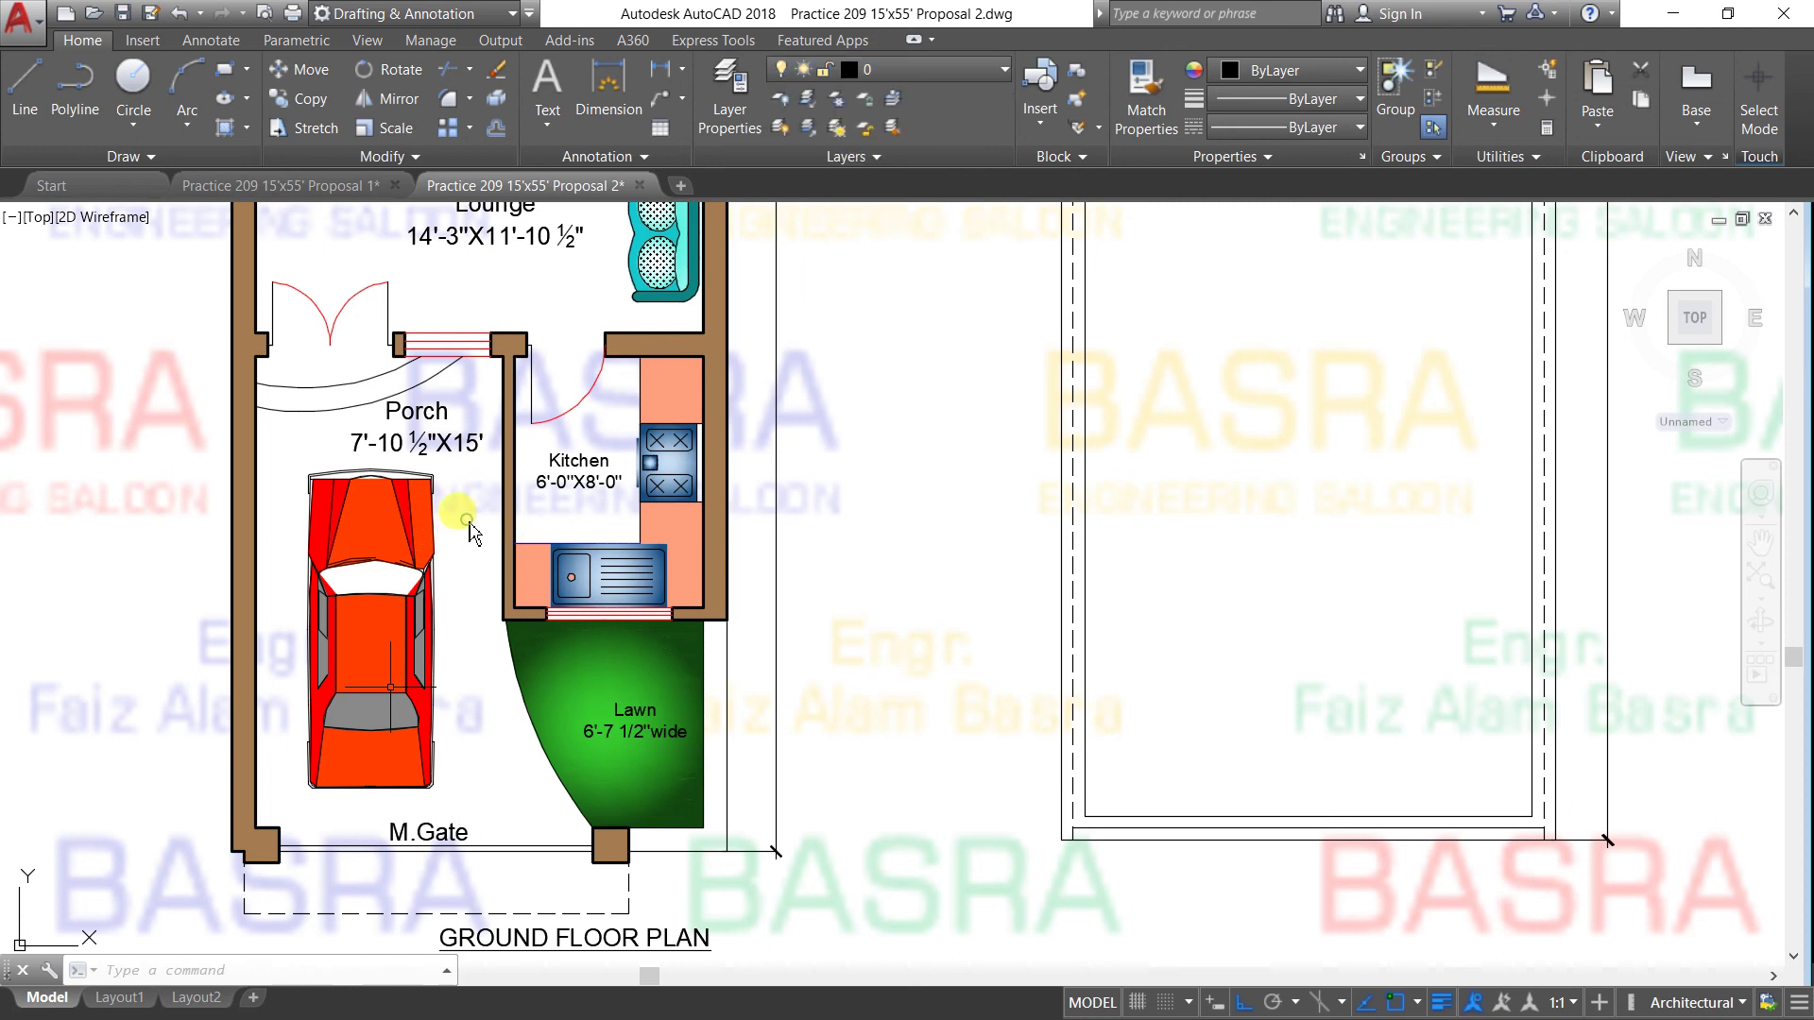
scroll(417, 625, "down", 5)
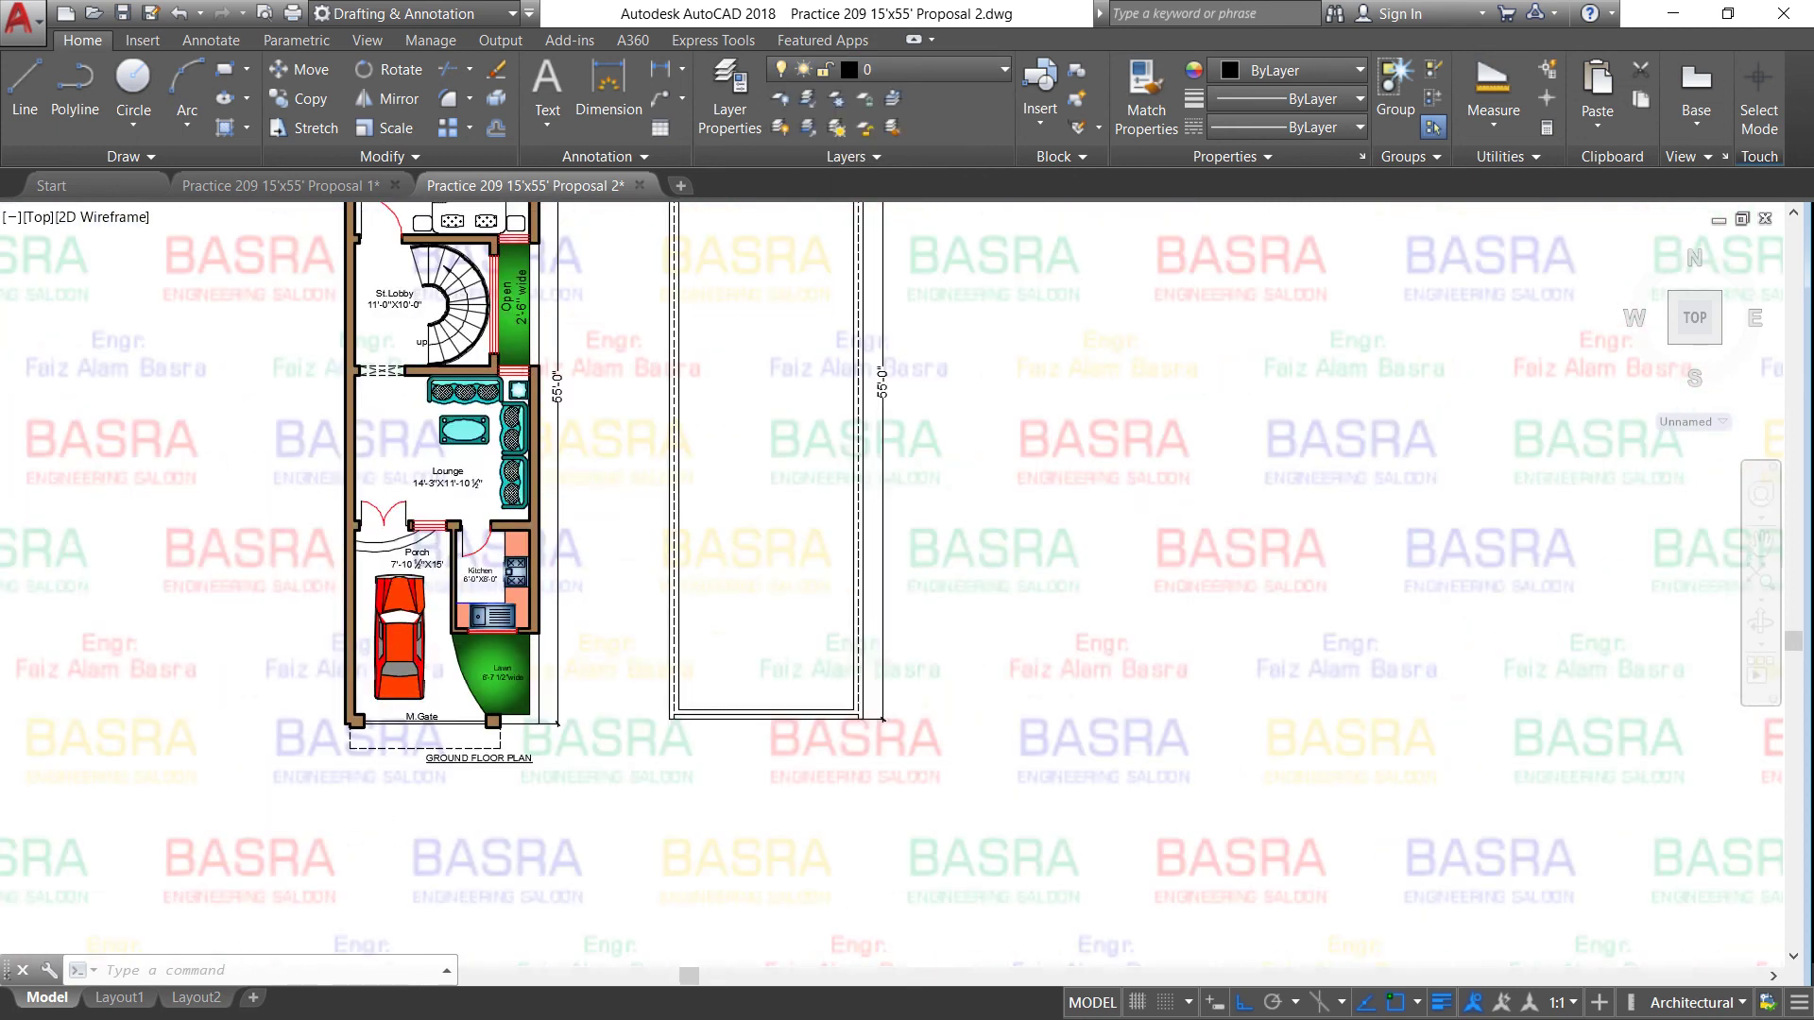
scroll(420, 563, "up", 3)
scroll(419, 563, "up", 2)
scroll(436, 559, "up", 2)
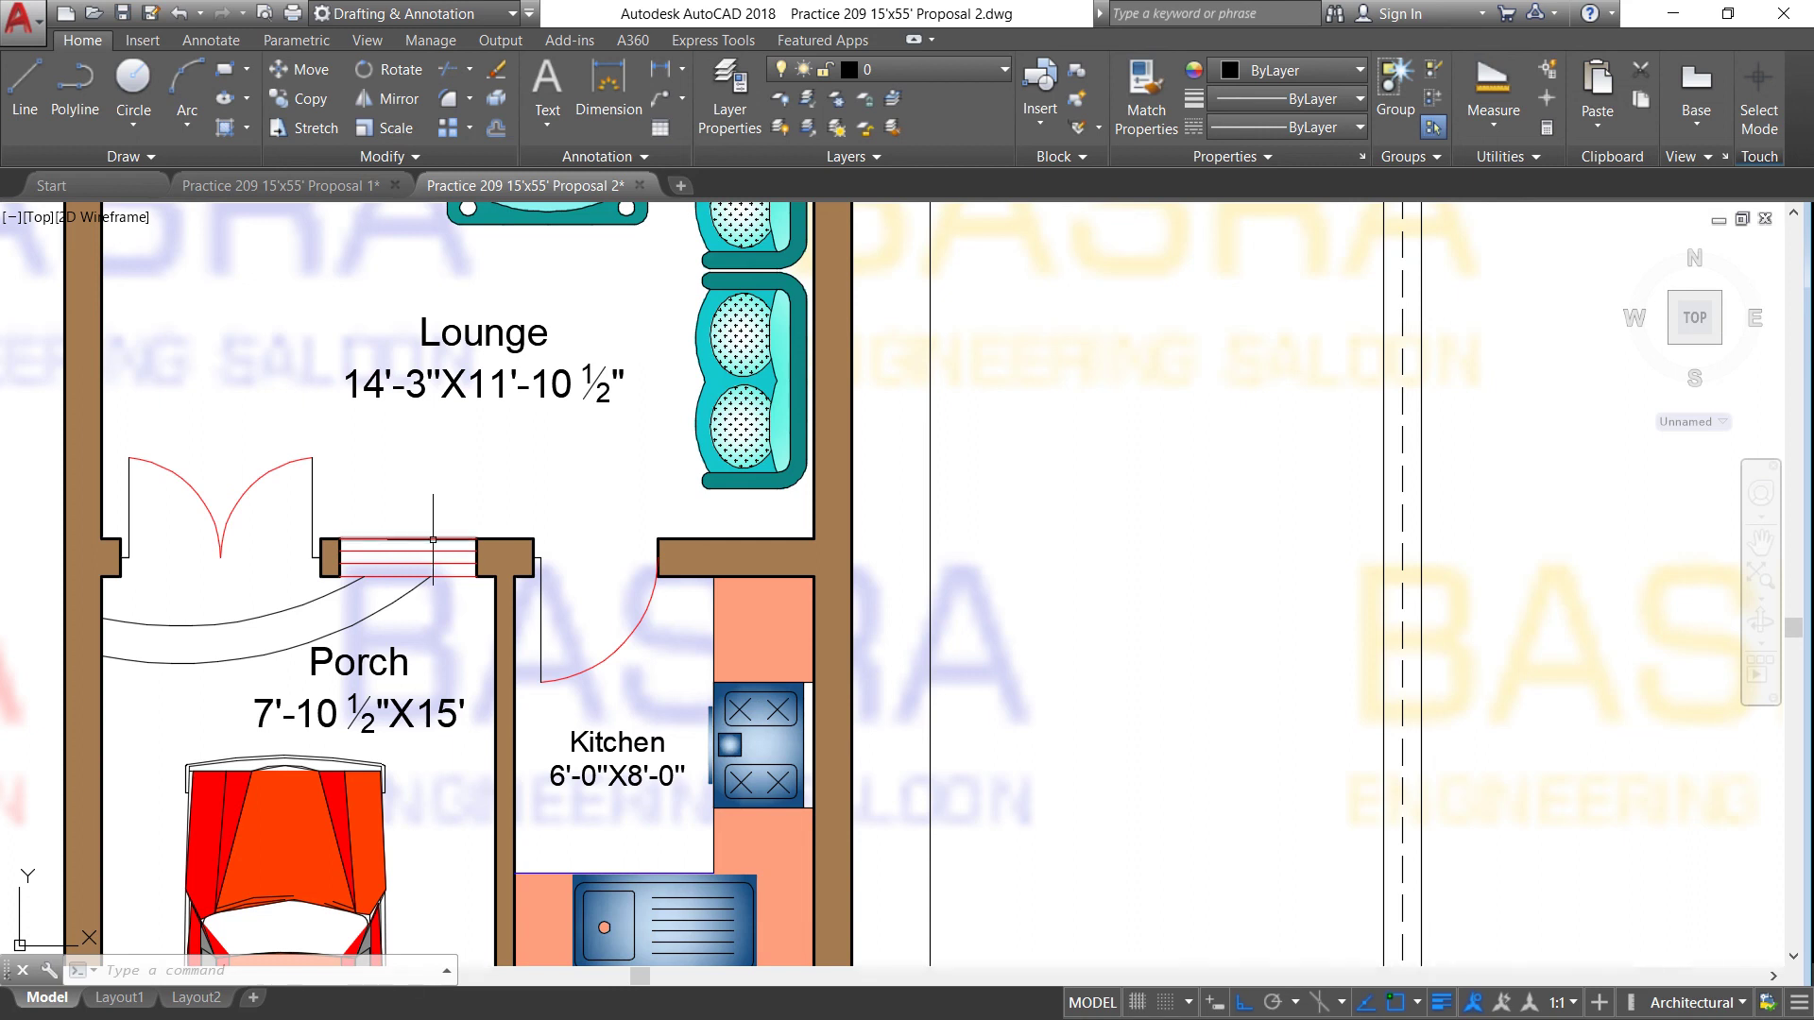
scroll(426, 562, "up", 2)
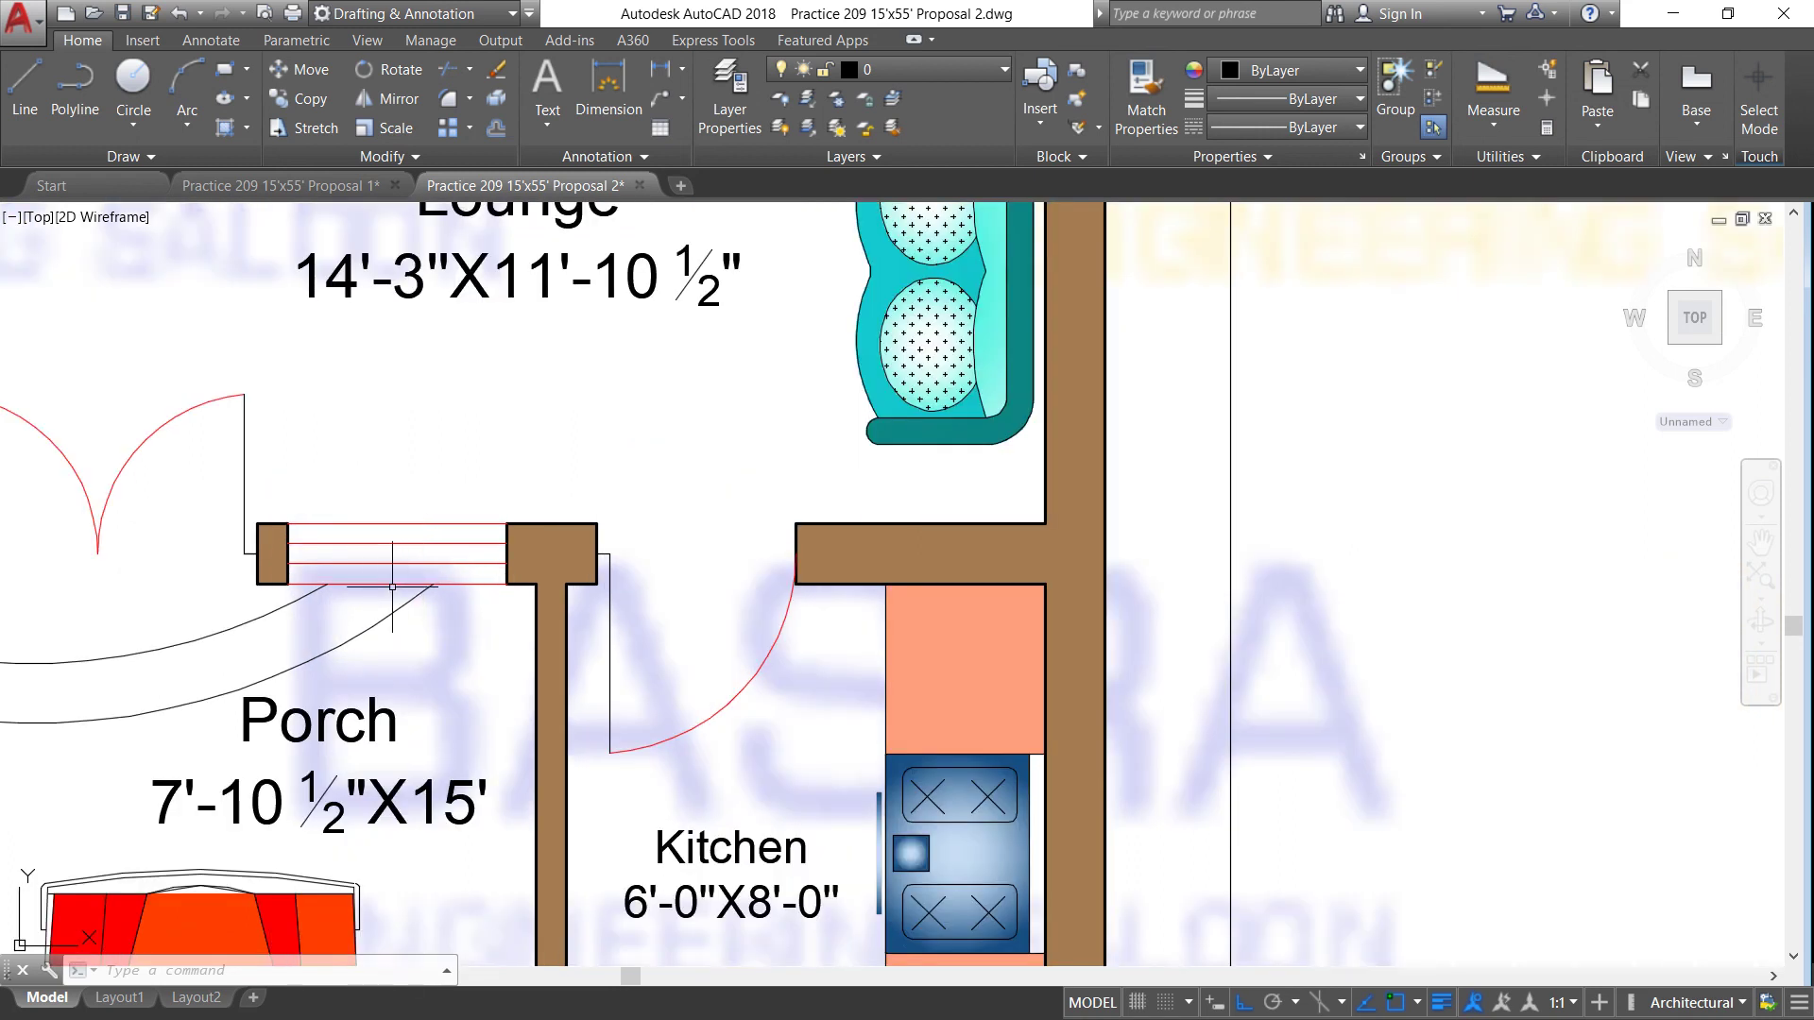
scroll(398, 516, "down", 5)
scroll(398, 516, "up", 6)
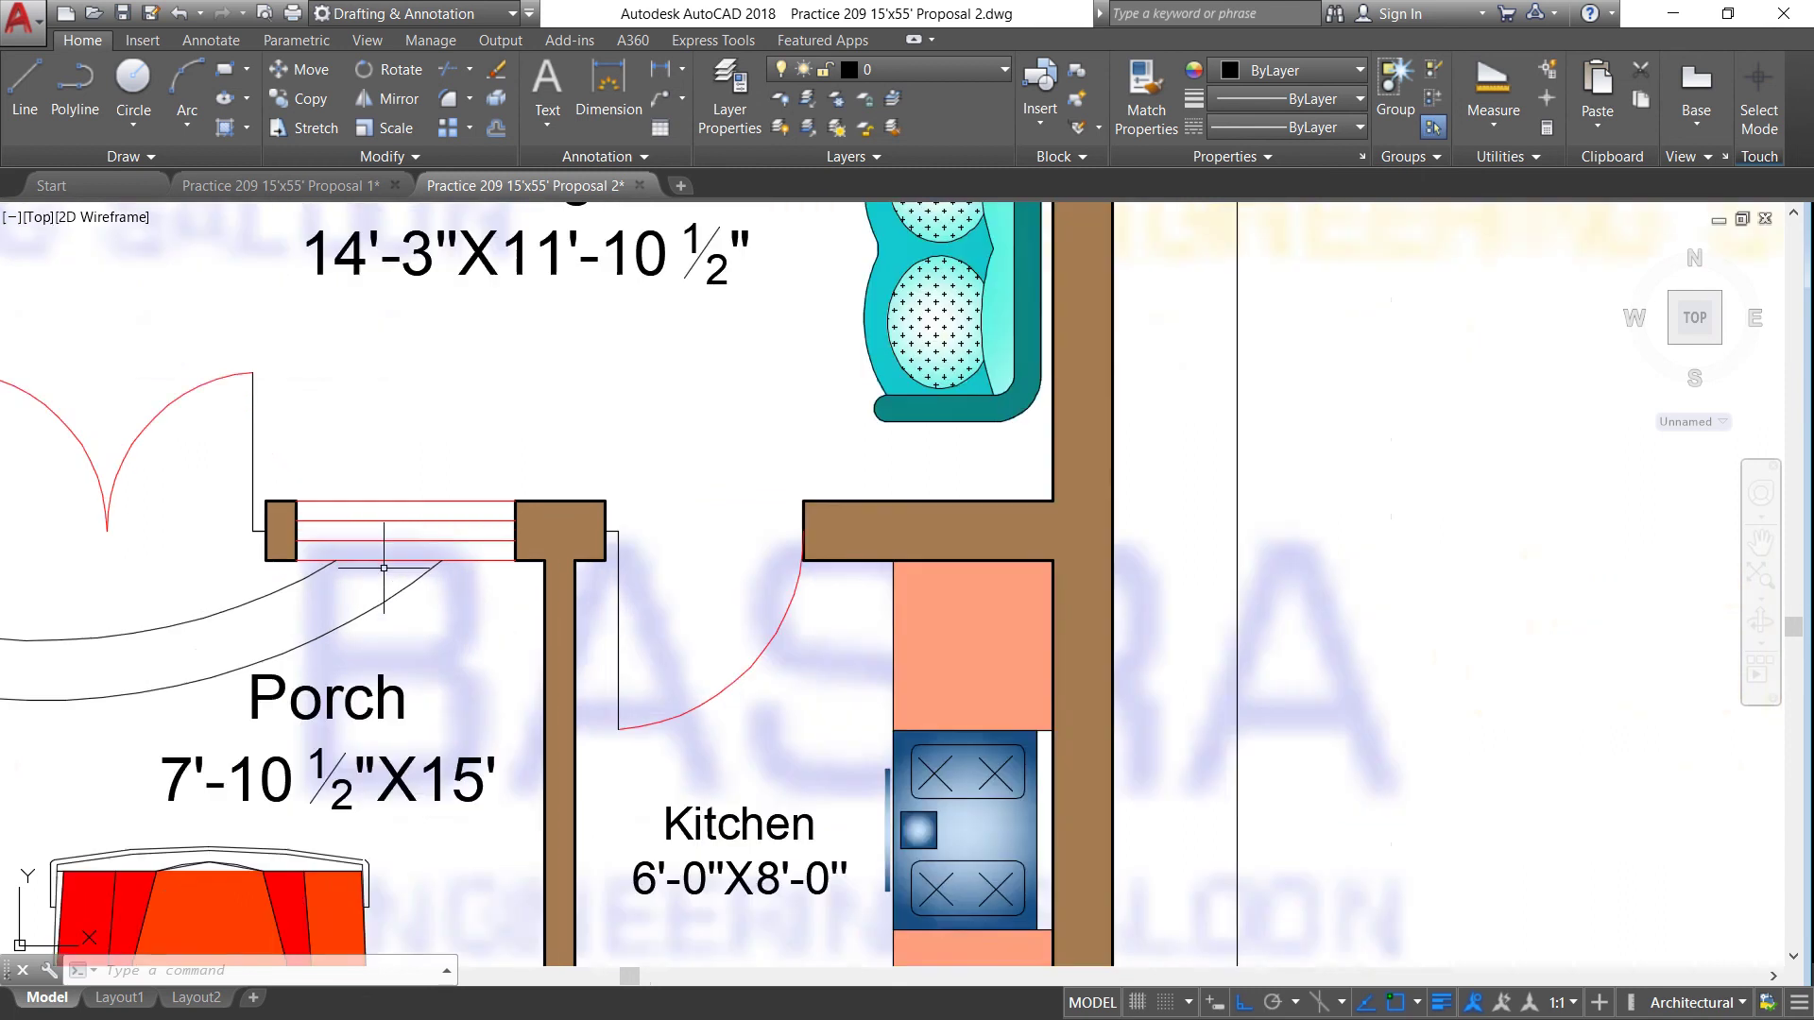
scroll(398, 515, "down", 3)
scroll(406, 533, "down", 2)
scroll(402, 530, "down", 2)
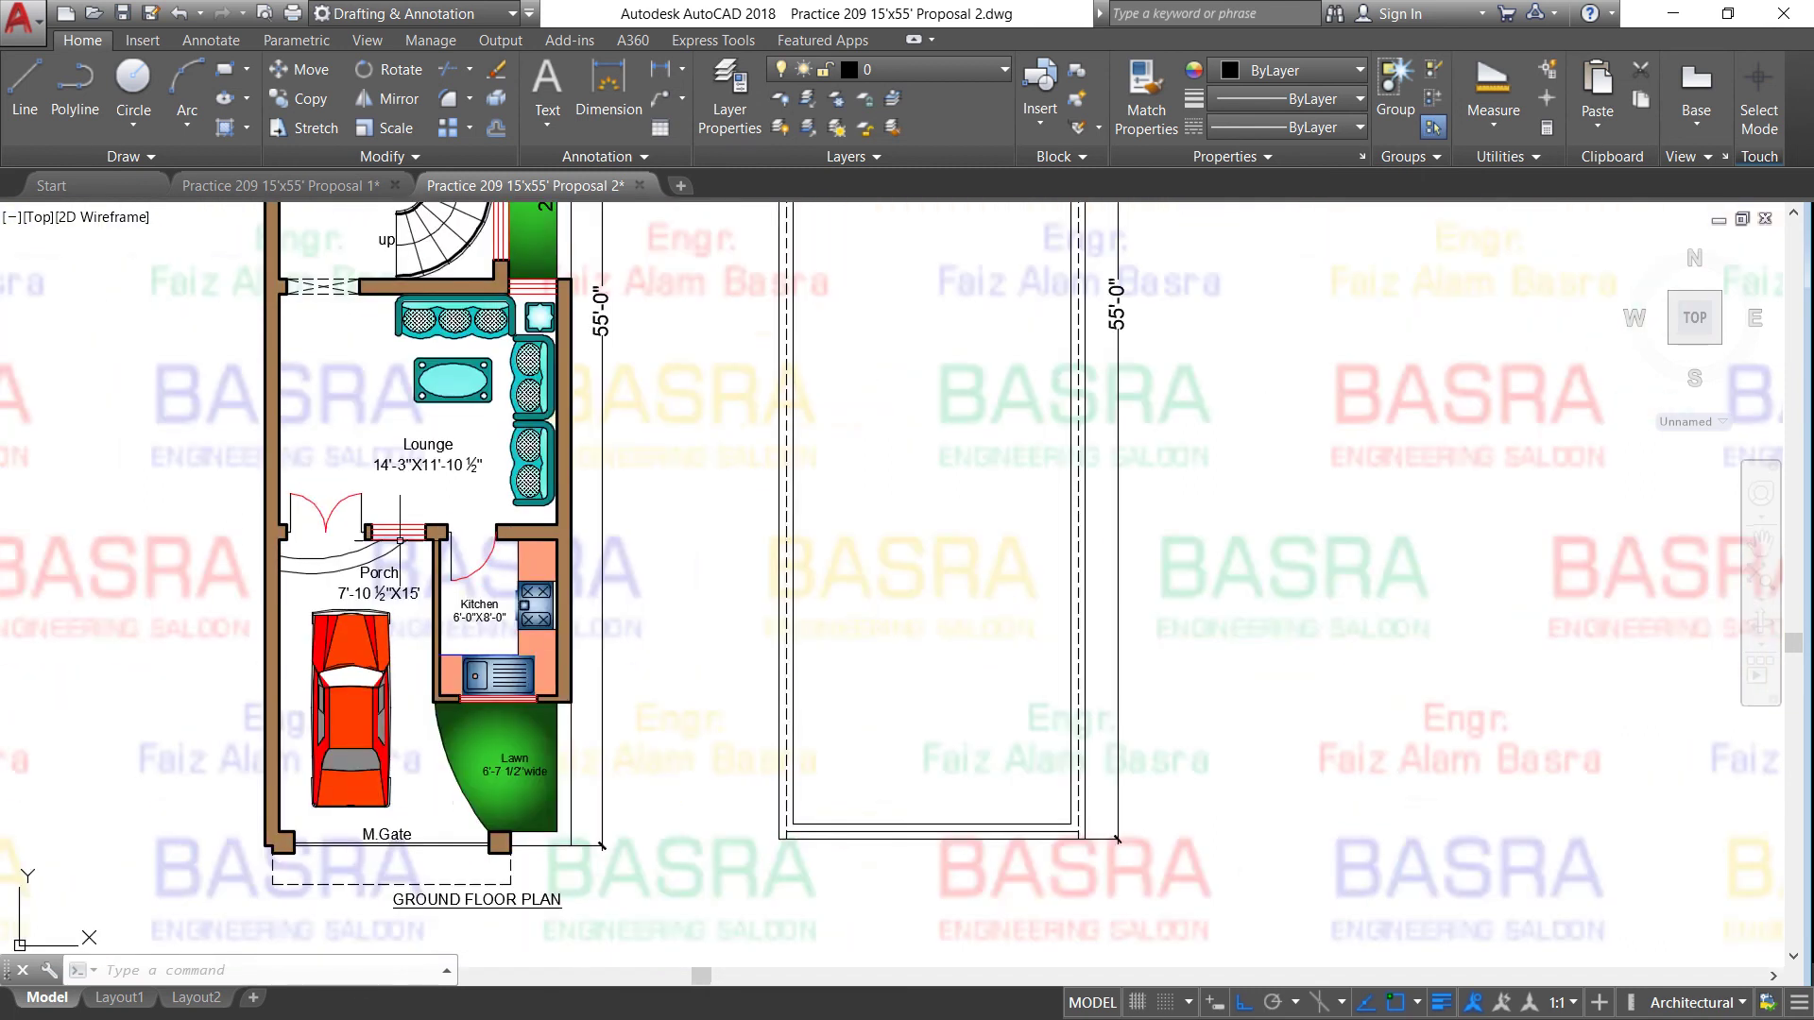
scroll(505, 706, "up", 4)
scroll(504, 709, "up", 4)
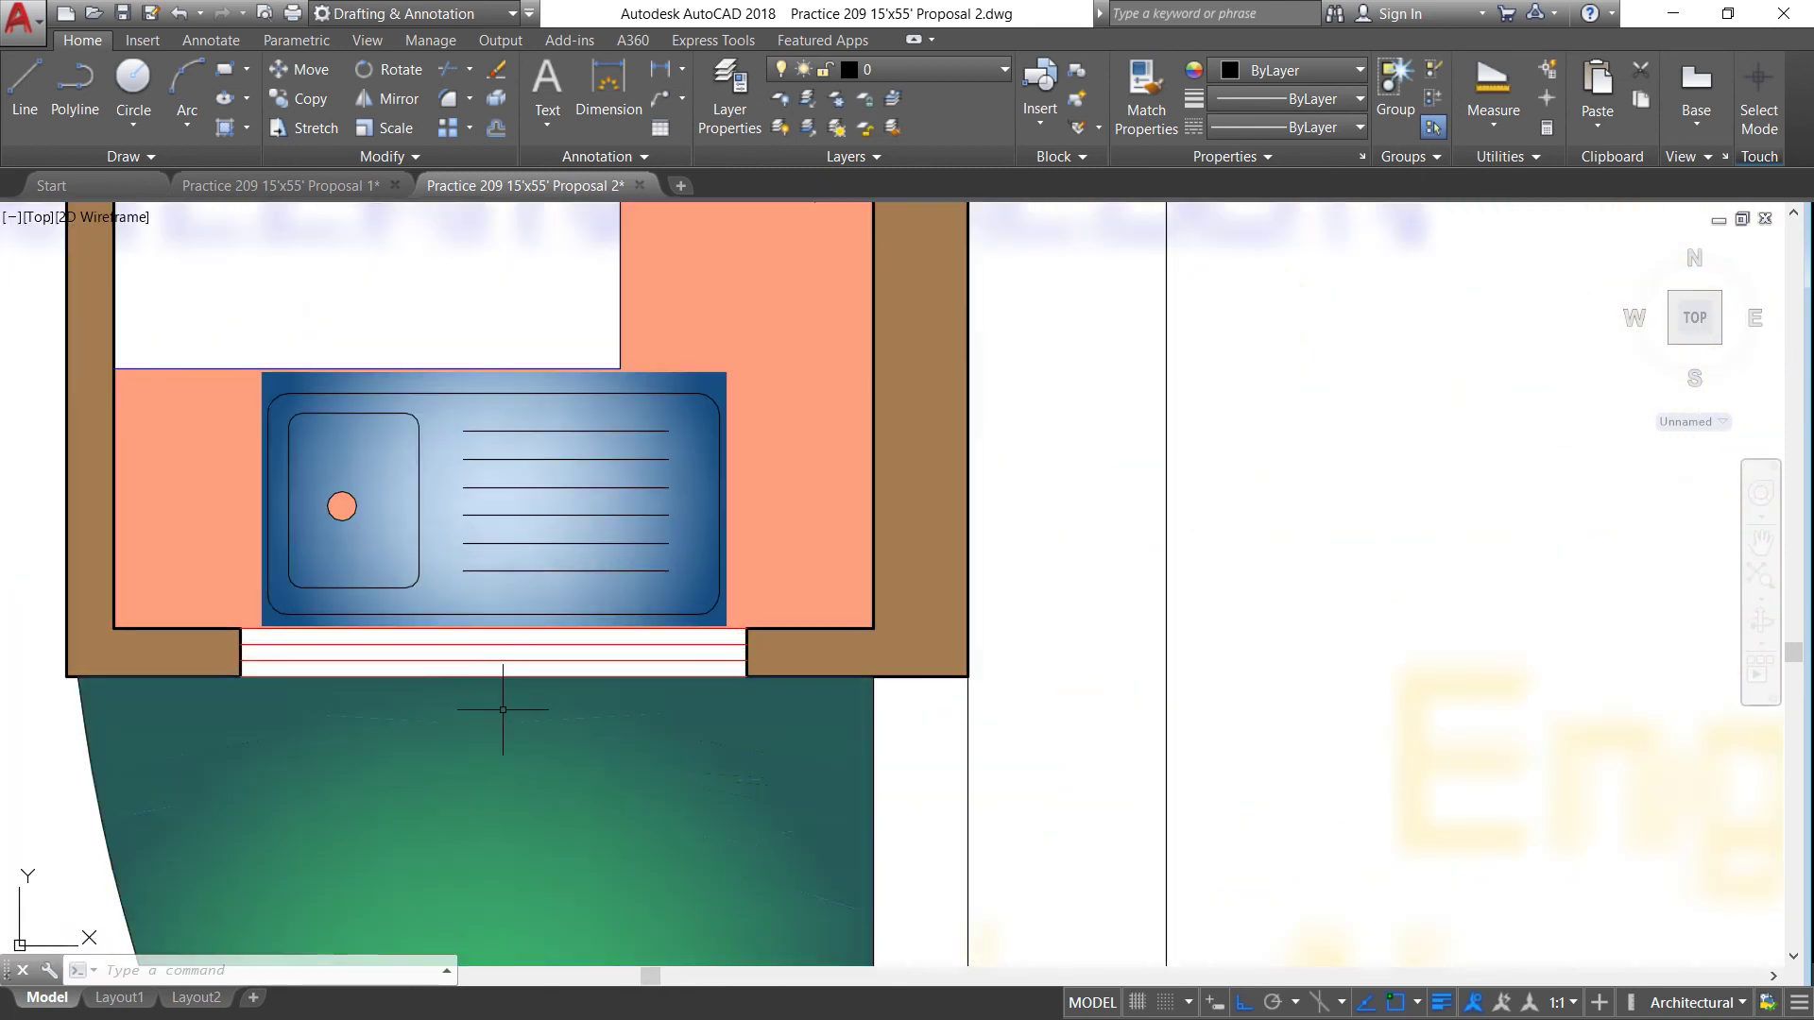
scroll(499, 689, "down", 4)
scroll(499, 688, "down", 3)
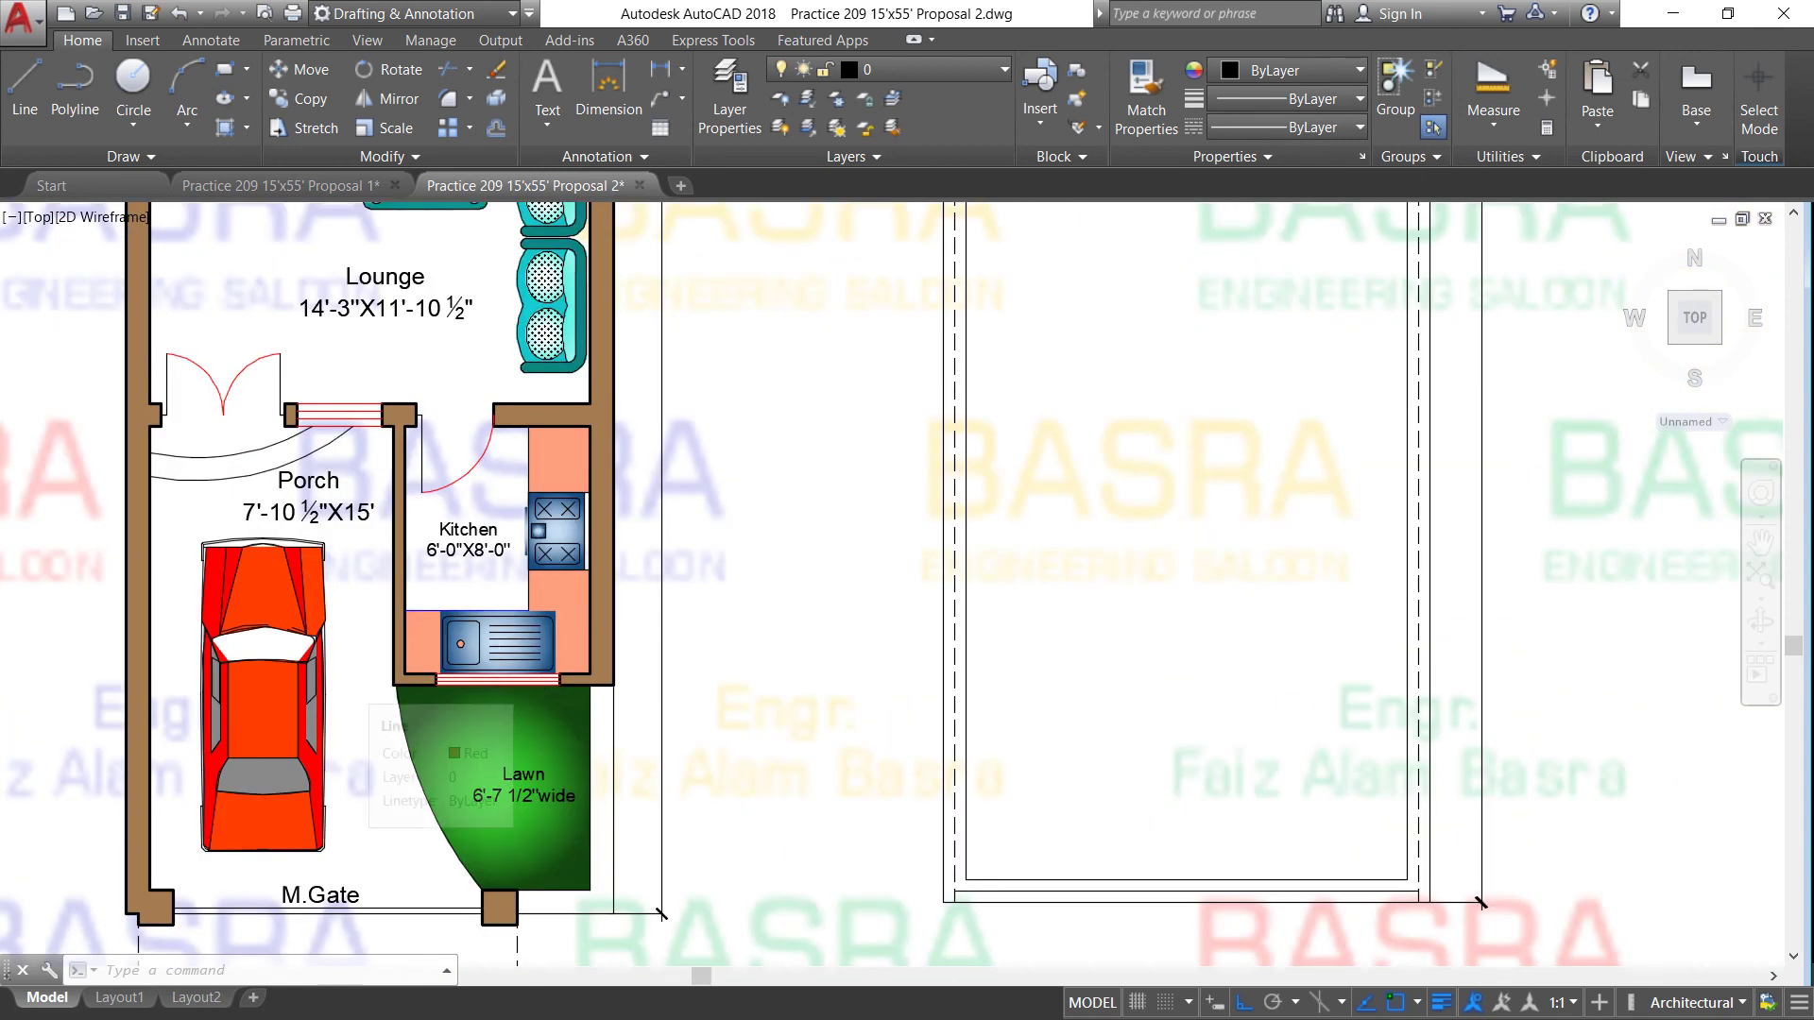
scroll(499, 689, "down", 2)
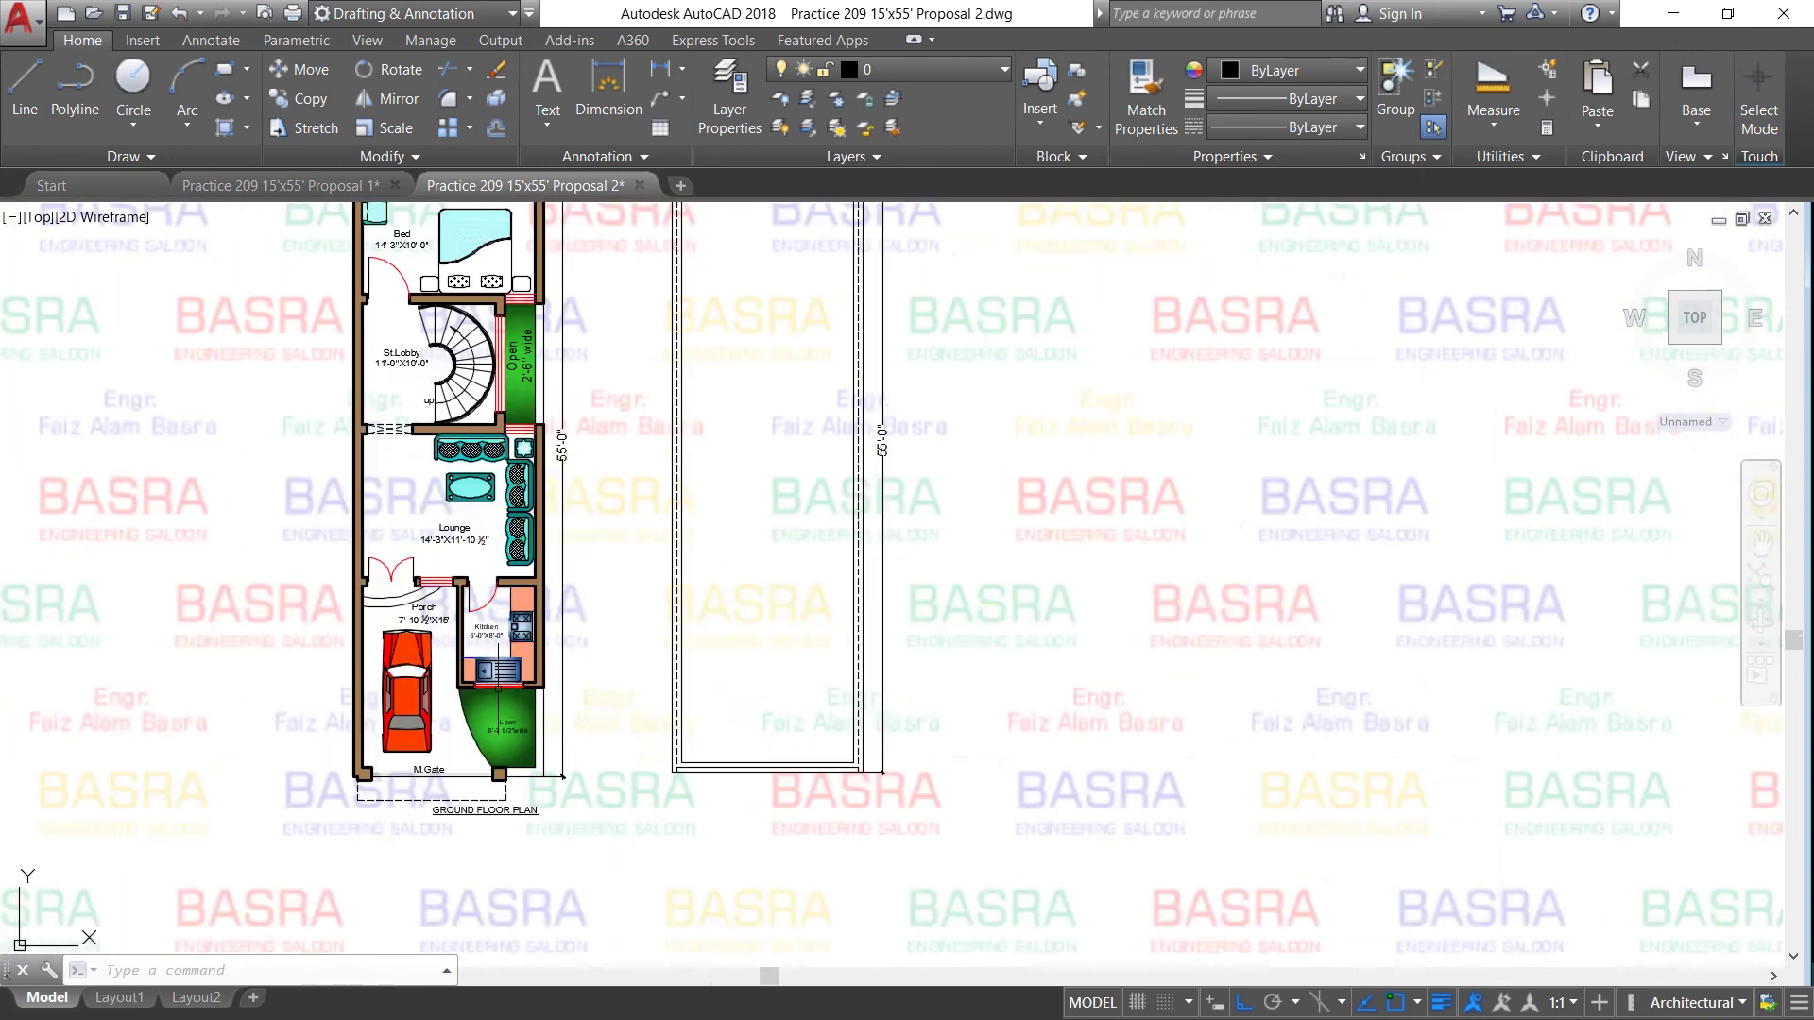
left_click(1006, 70)
left_click(1009, 75)
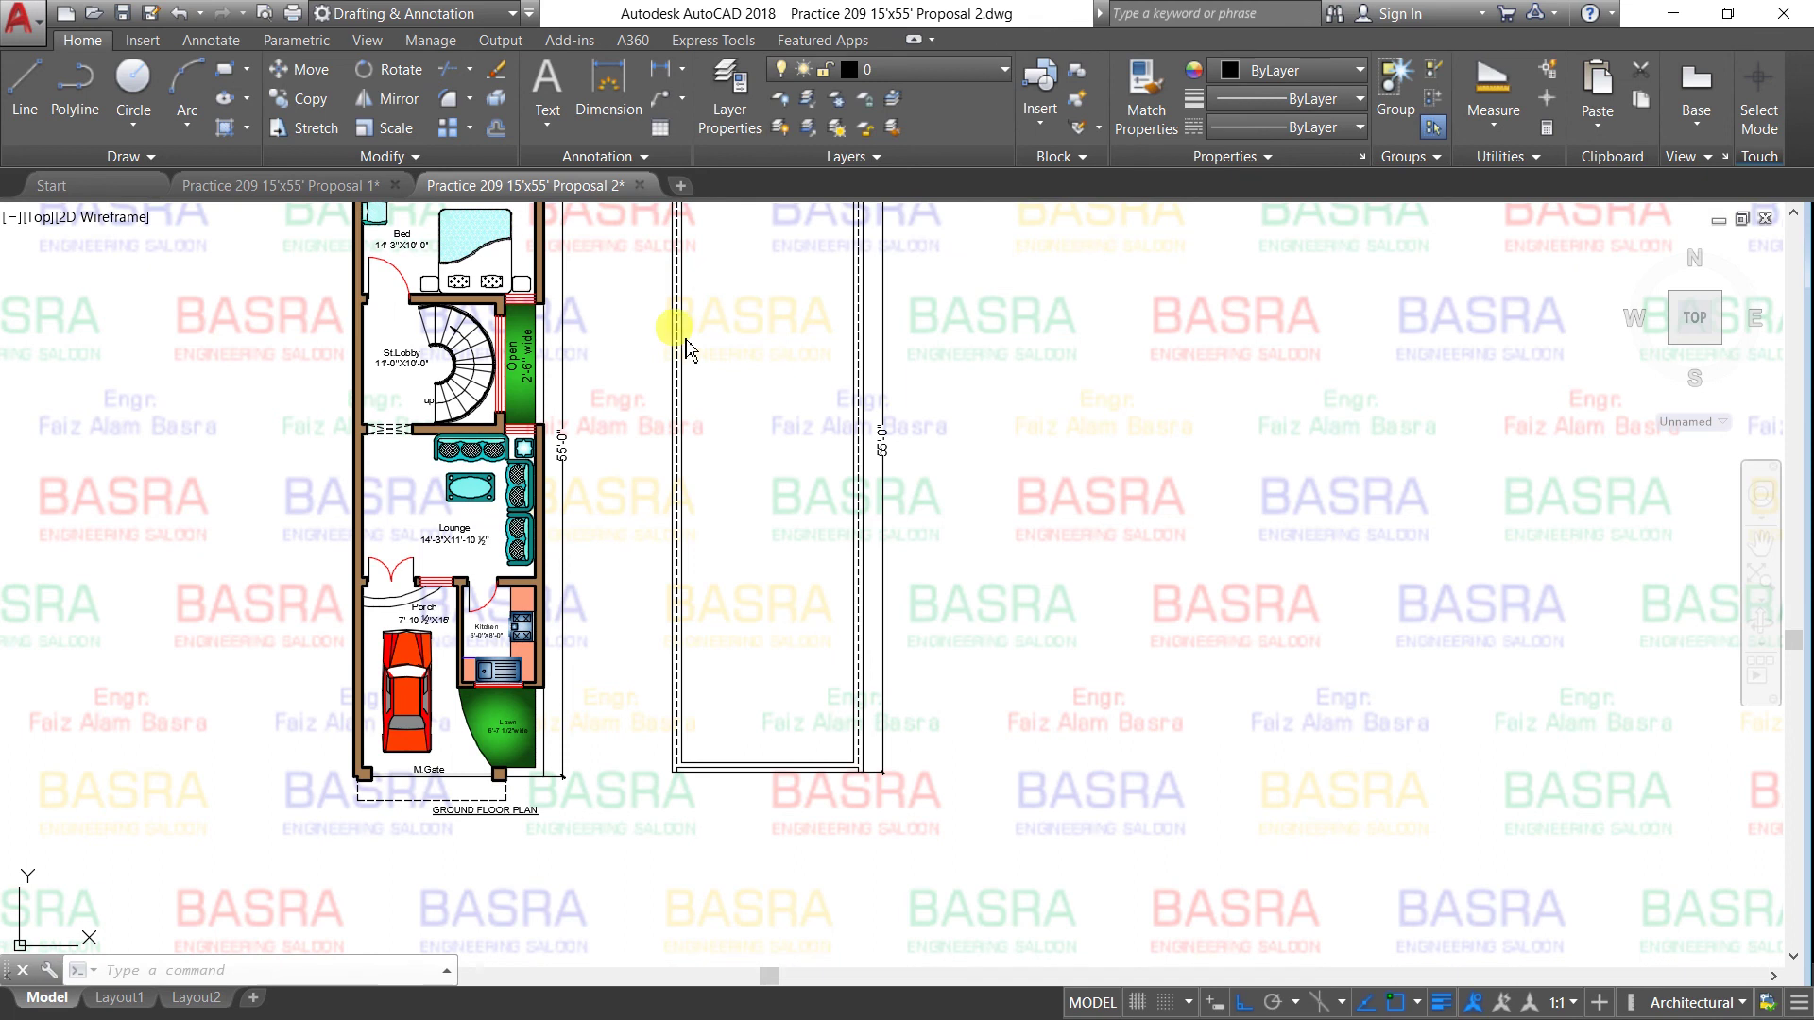
scroll(679, 439, "down", 2)
scroll(523, 237, "up", 3)
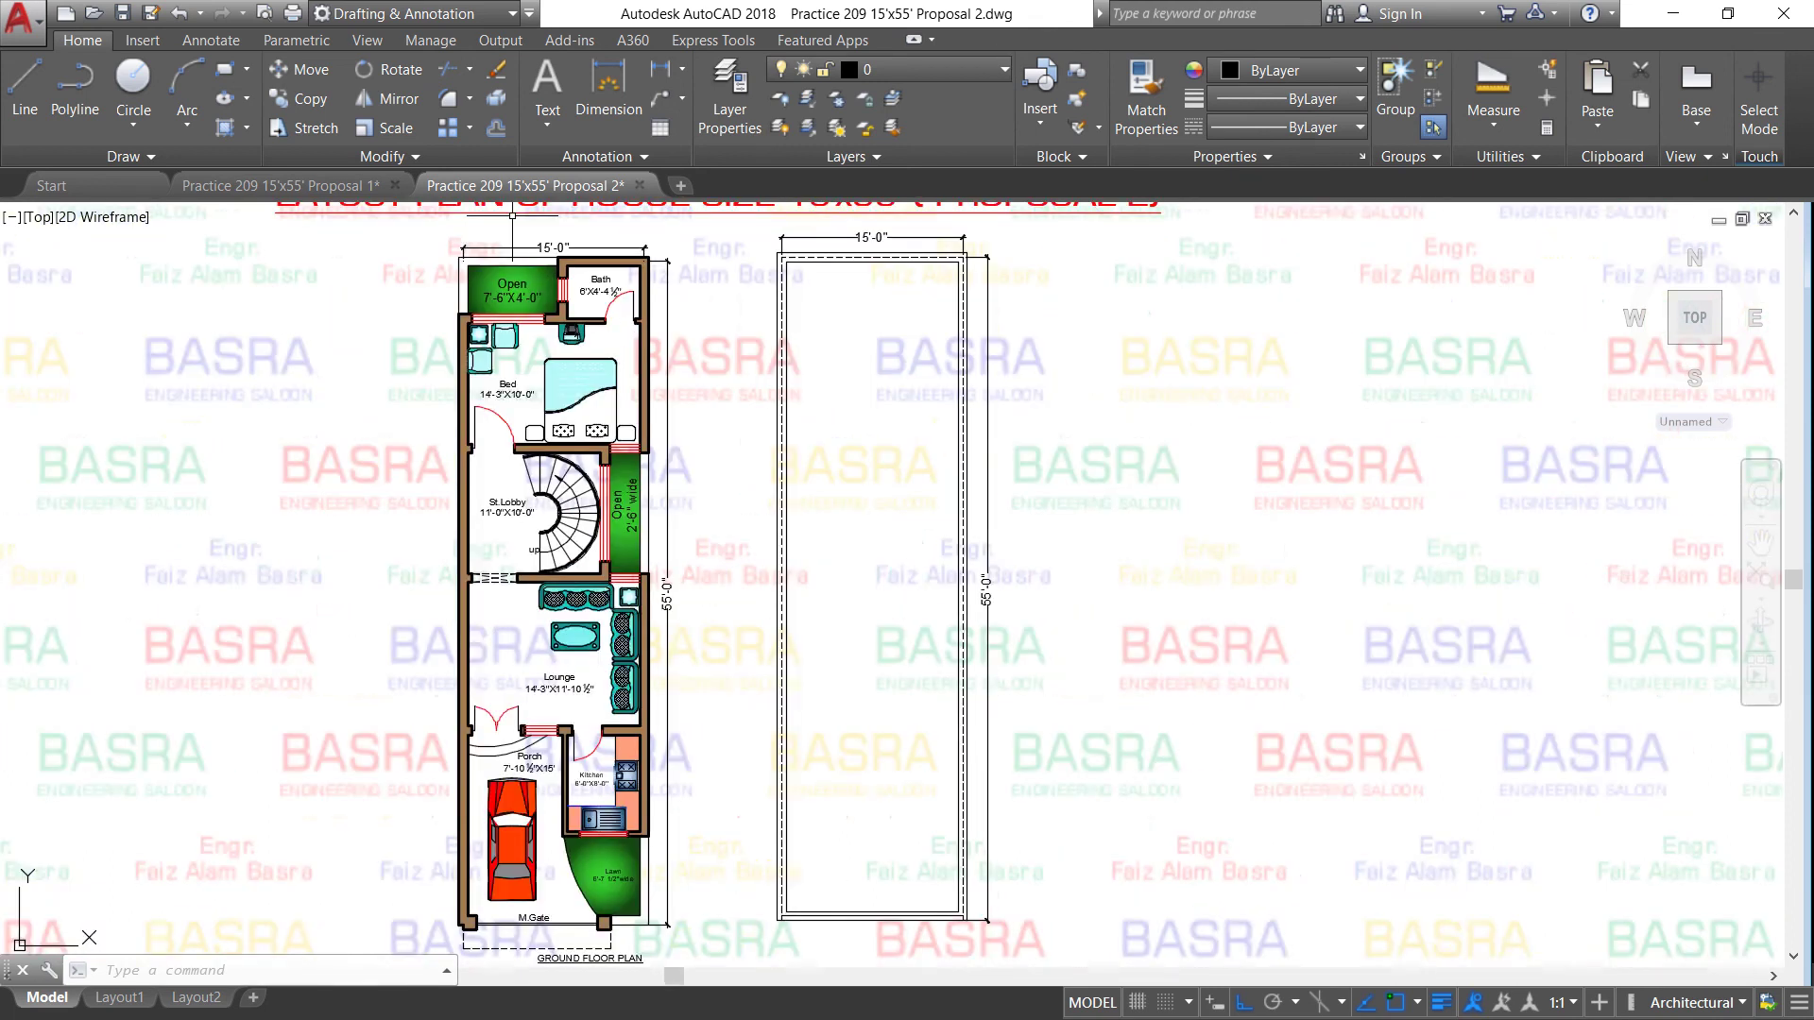
scroll(522, 237, "up", 2)
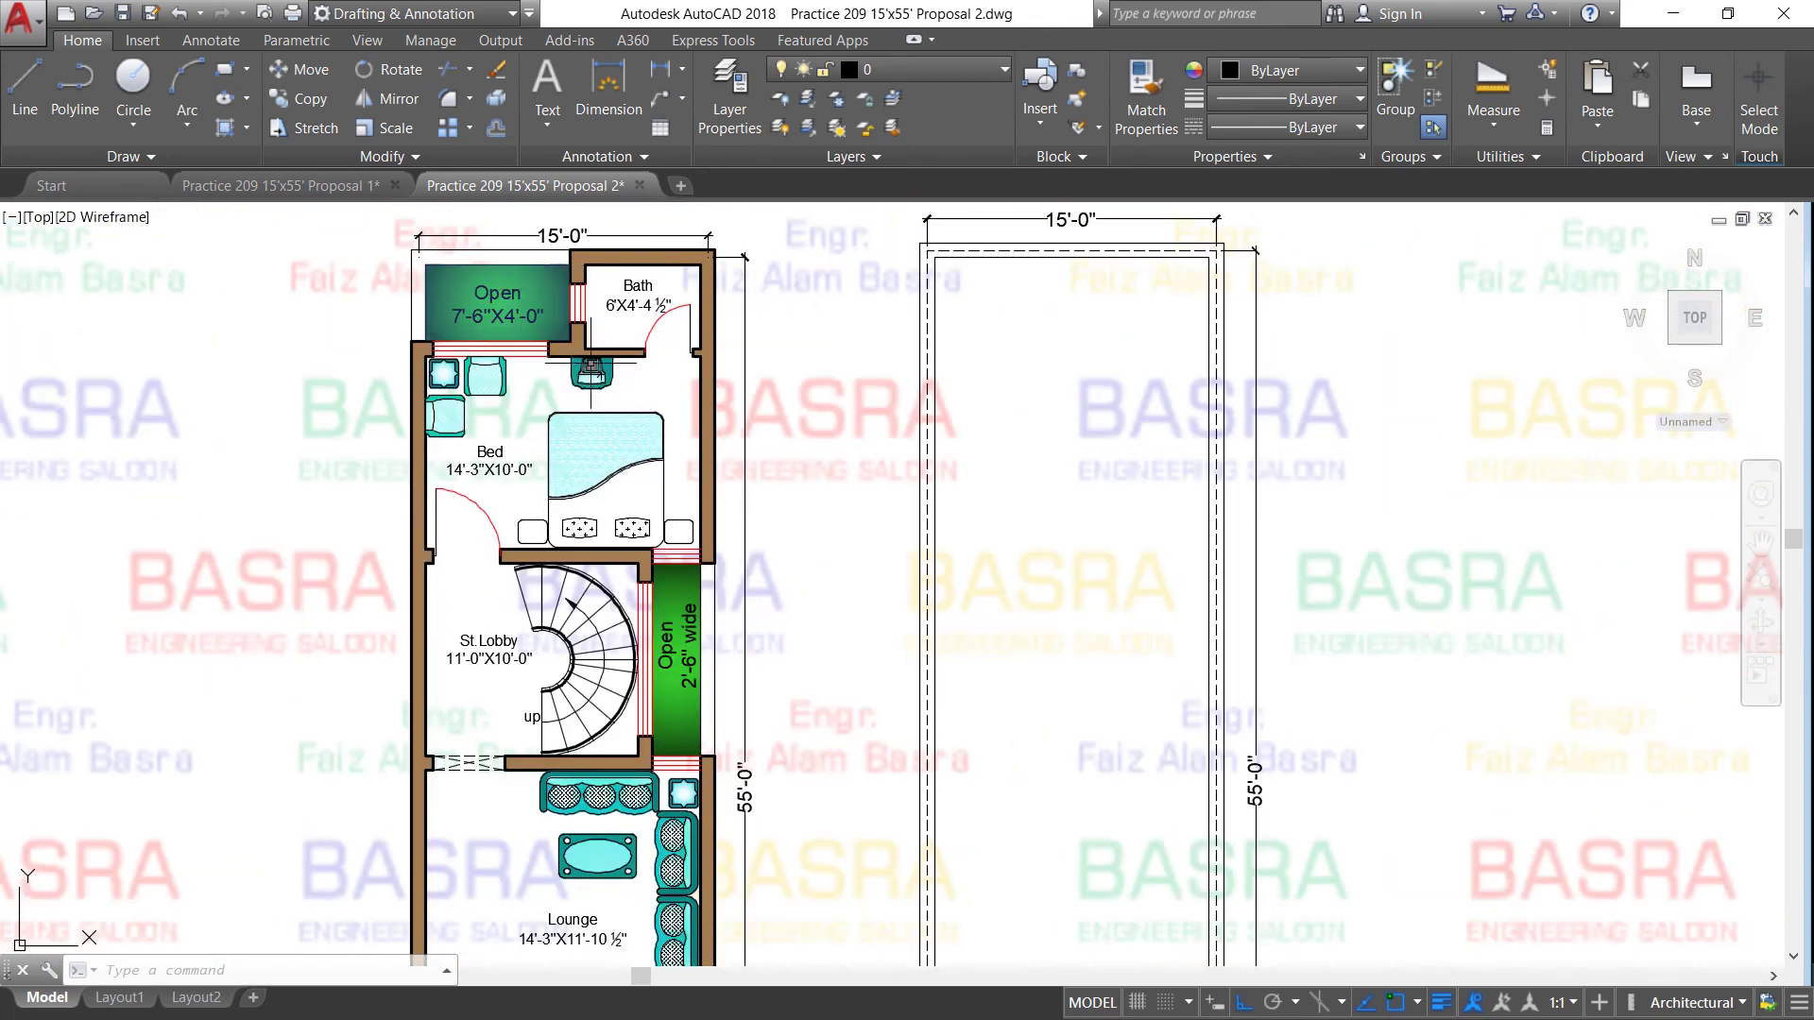
scroll(545, 288, "up", 2)
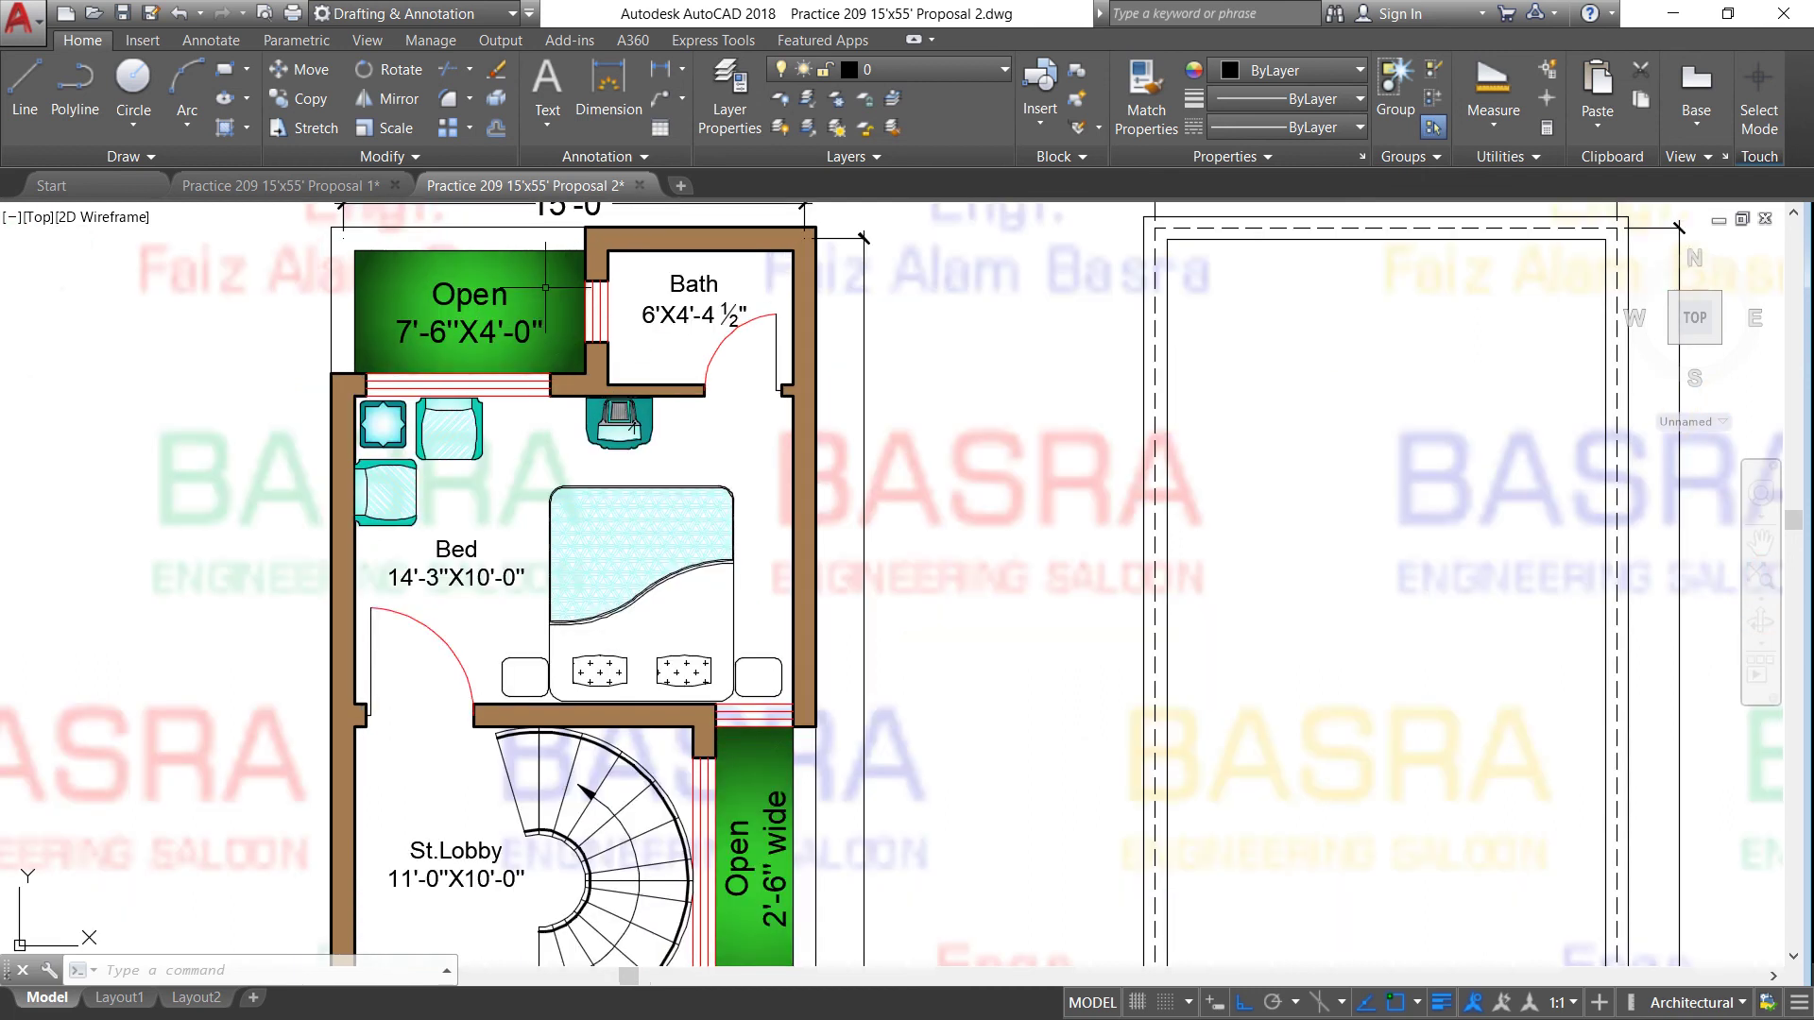
scroll(545, 286, "down", 2)
scroll(529, 312, "down", 2)
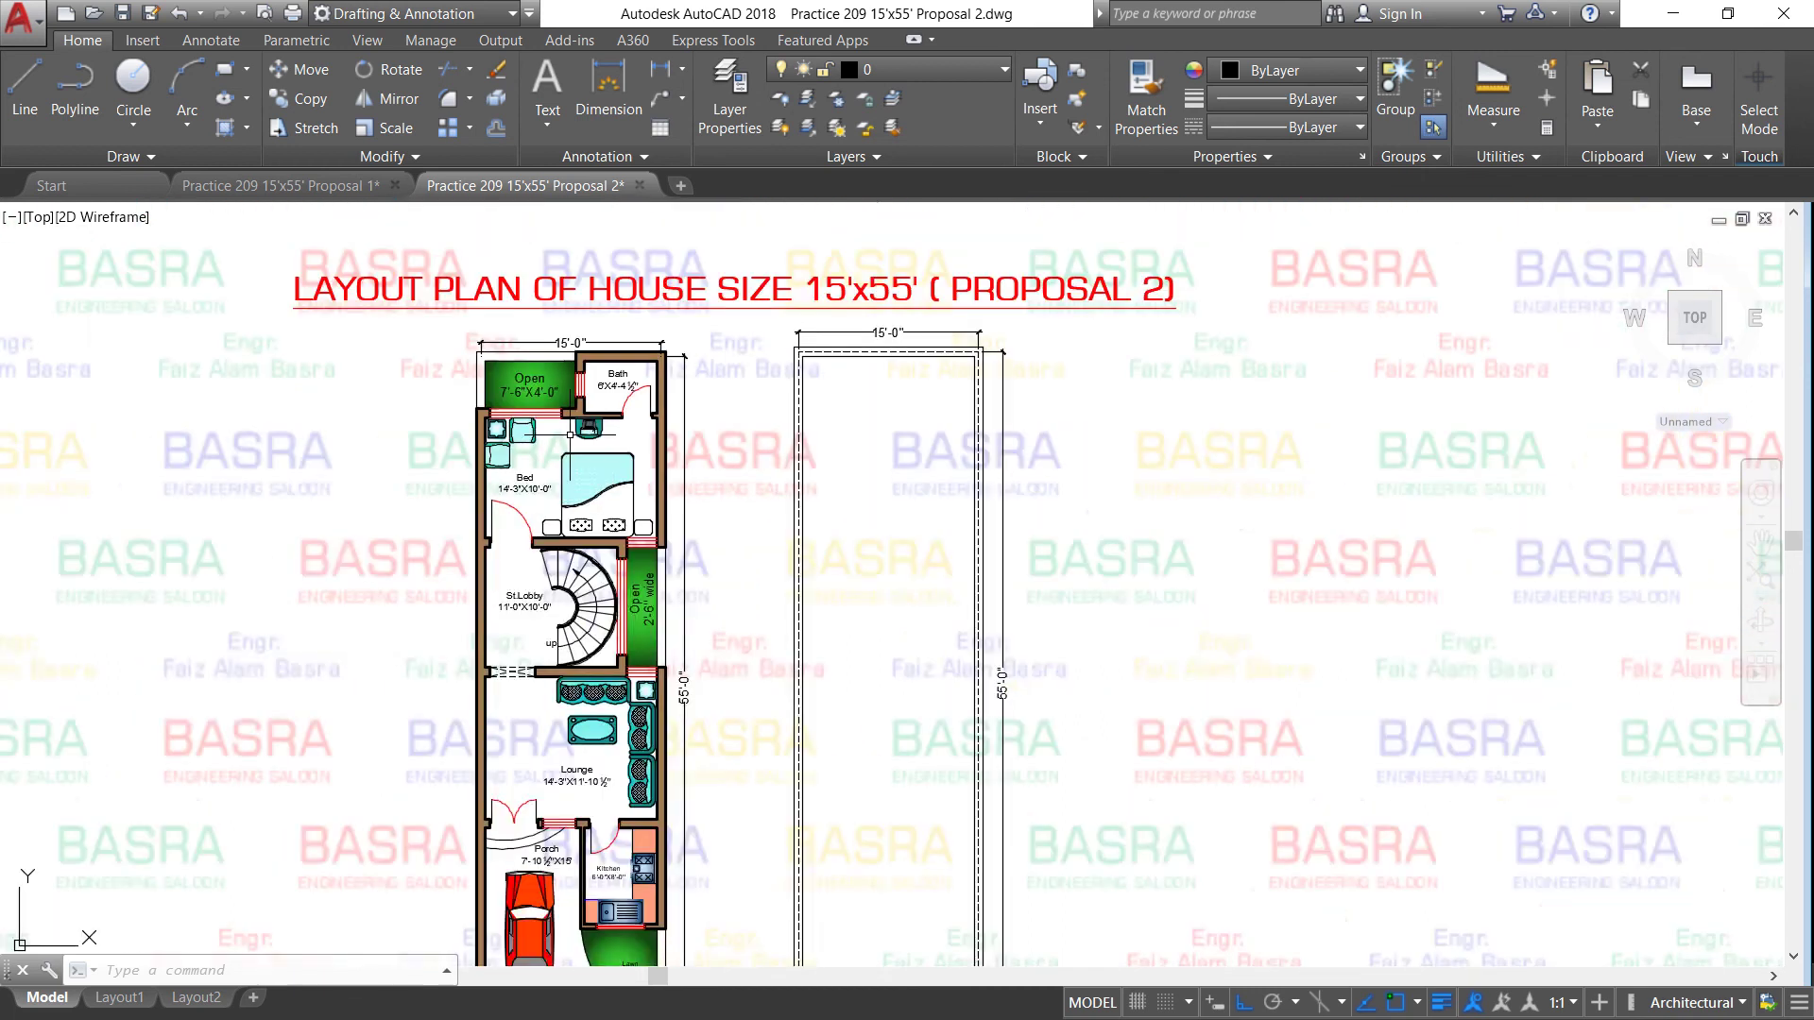
scroll(522, 346, "up", 2)
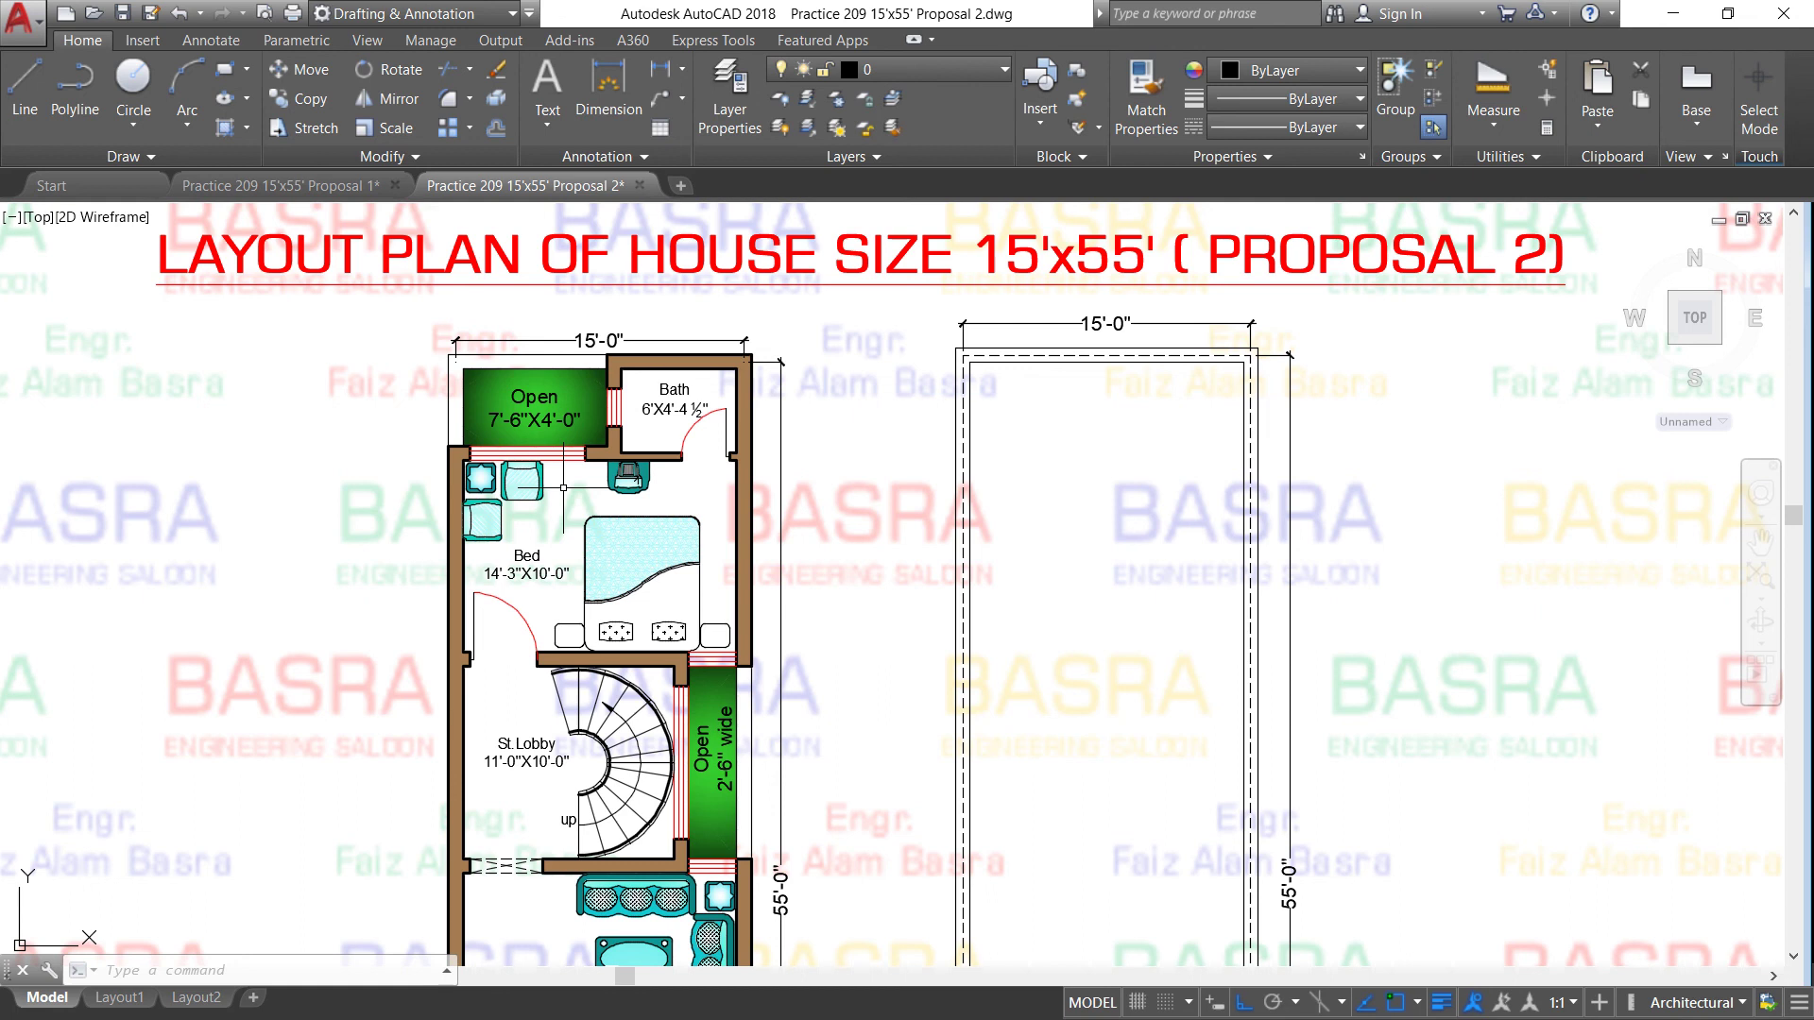
scroll(577, 426, "down", 3)
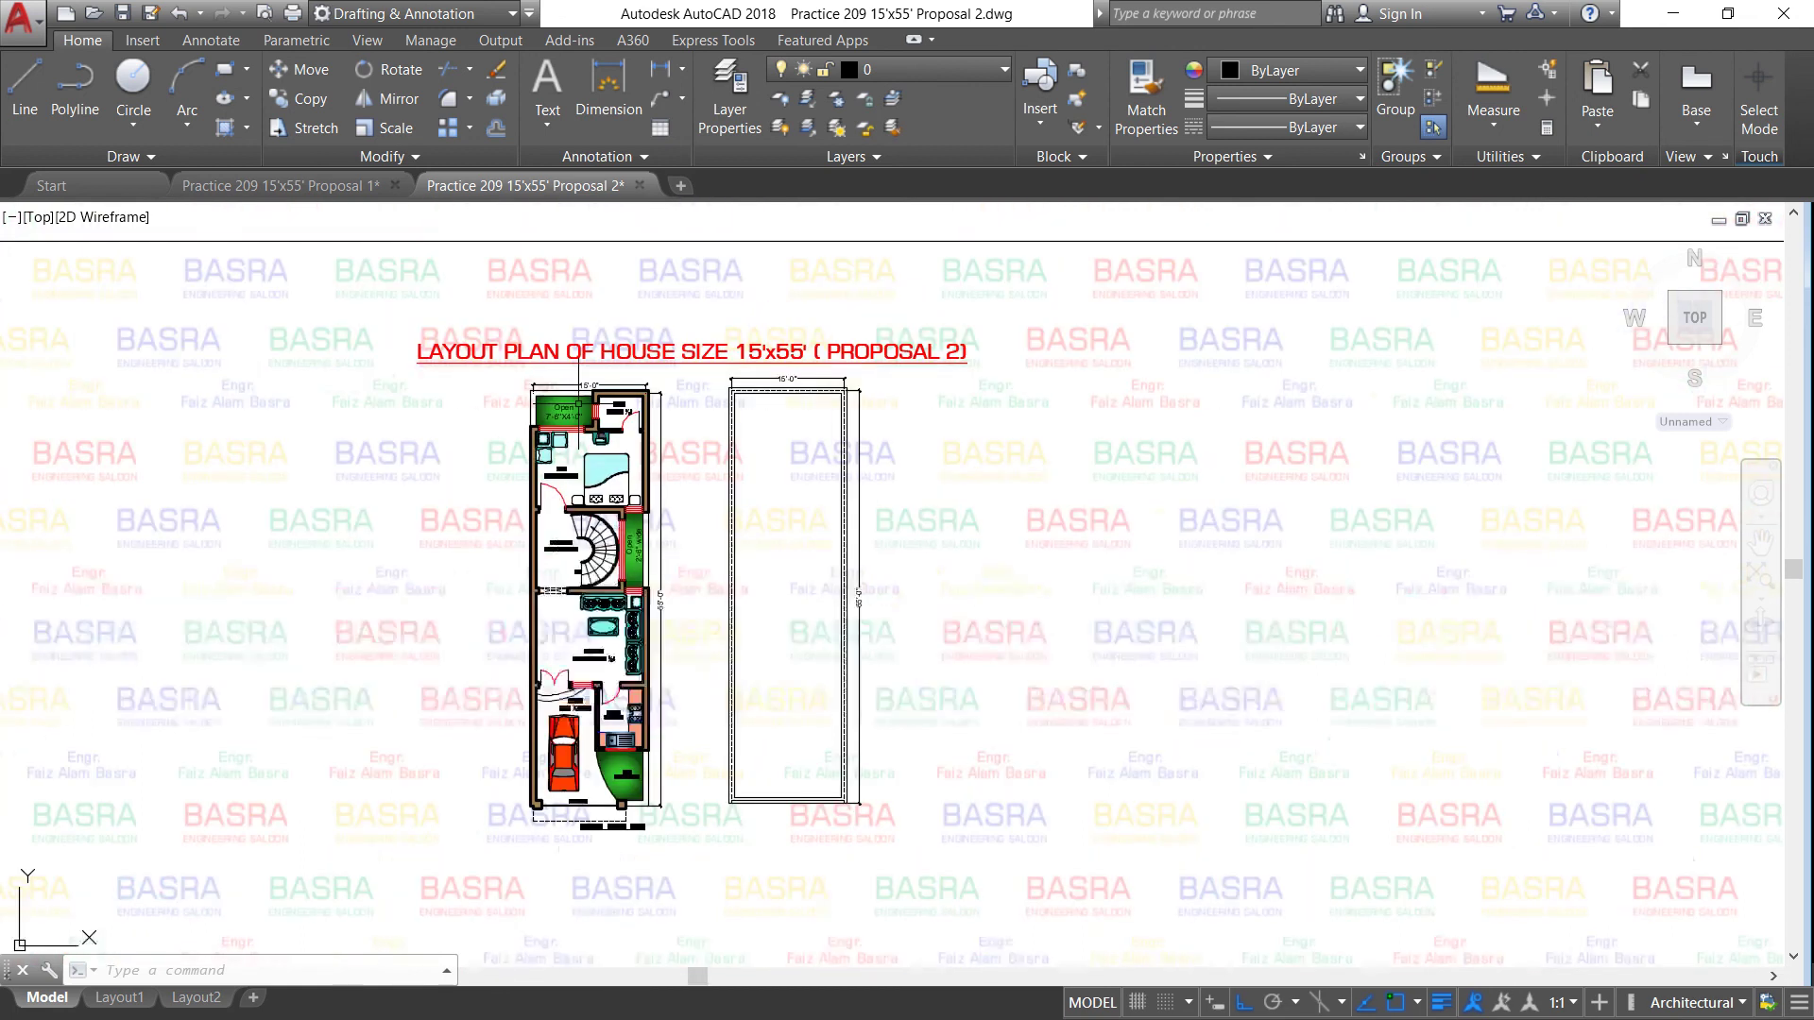
scroll(587, 472, "up", 2)
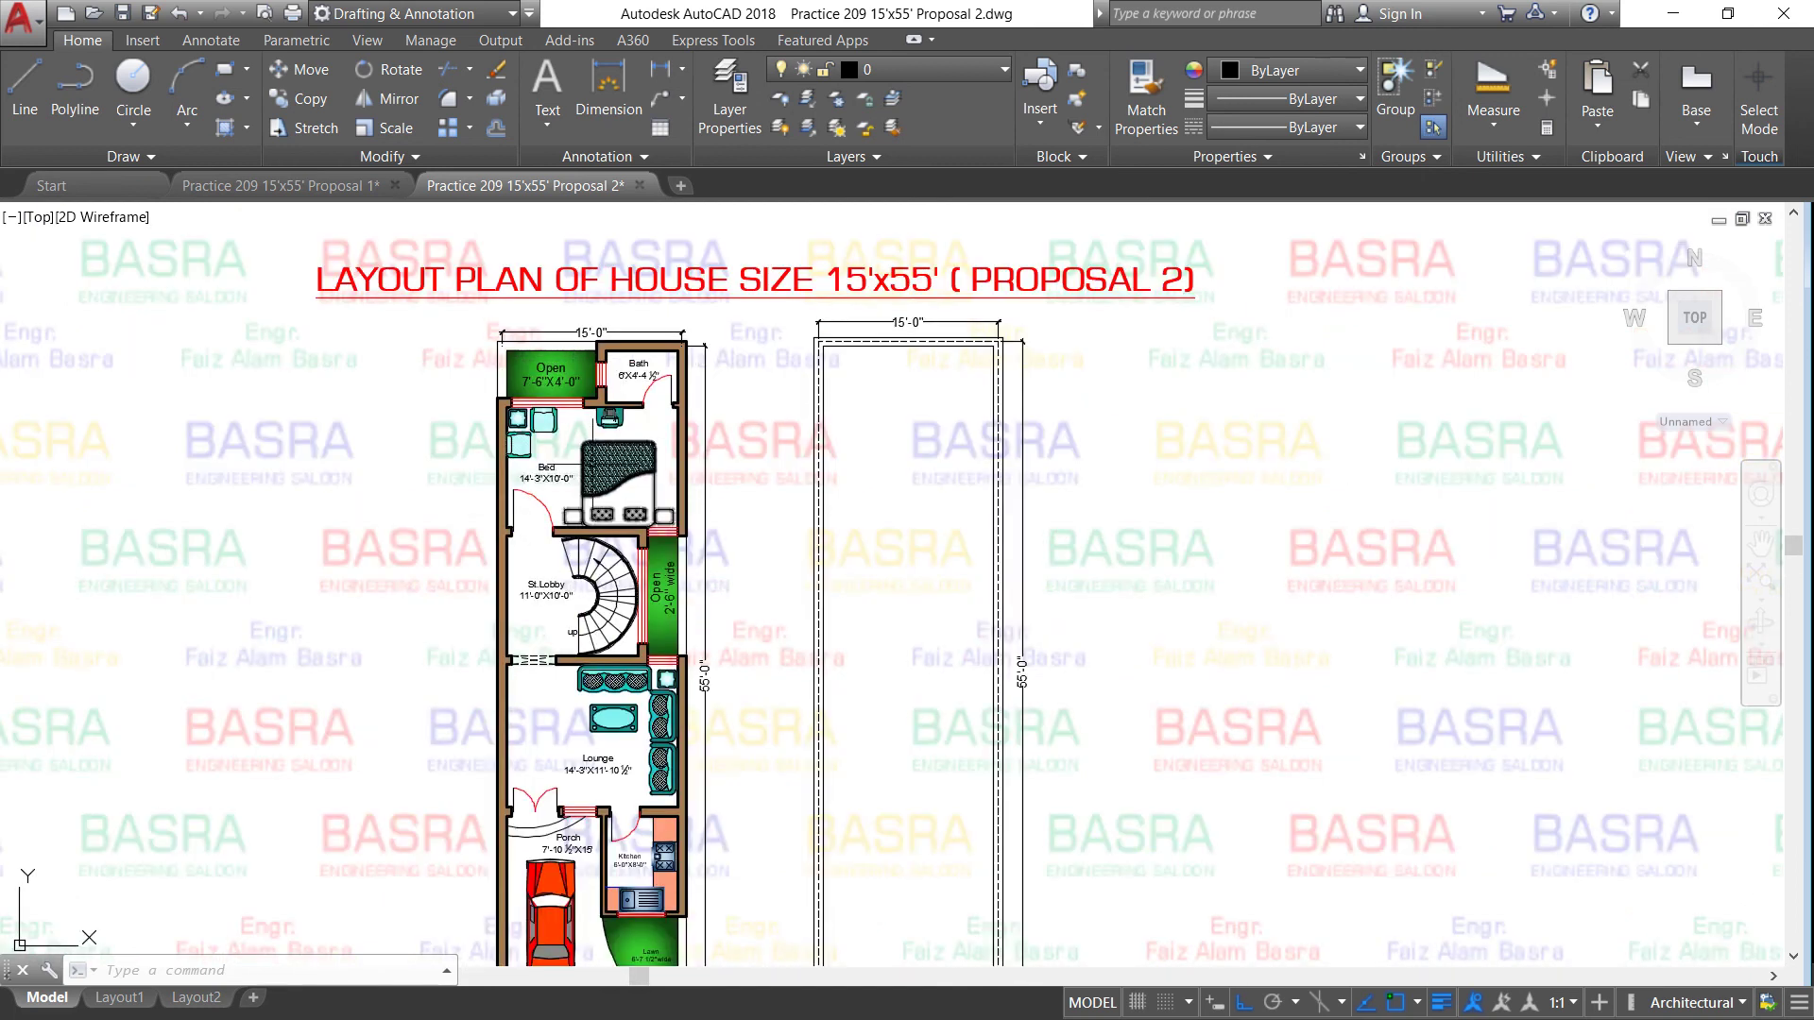
scroll(599, 468, "up", 2)
scroll(516, 423, "down", 2)
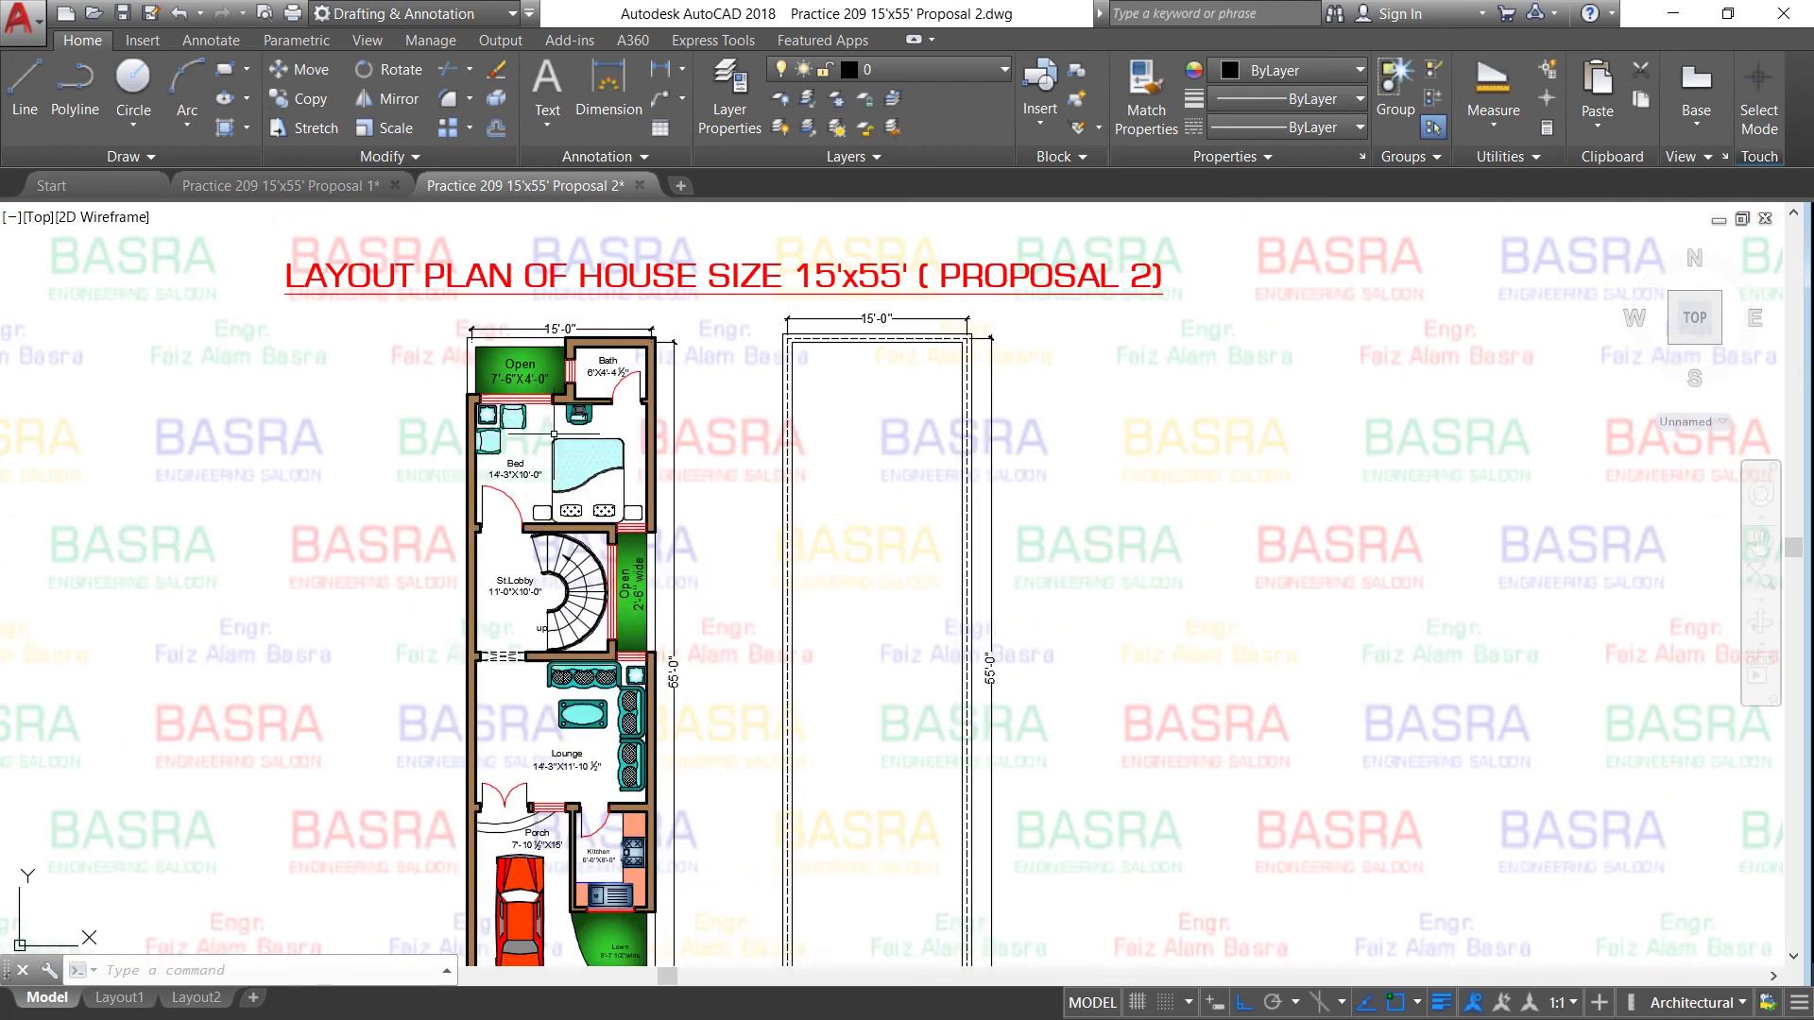
scroll(550, 370, "up", 2)
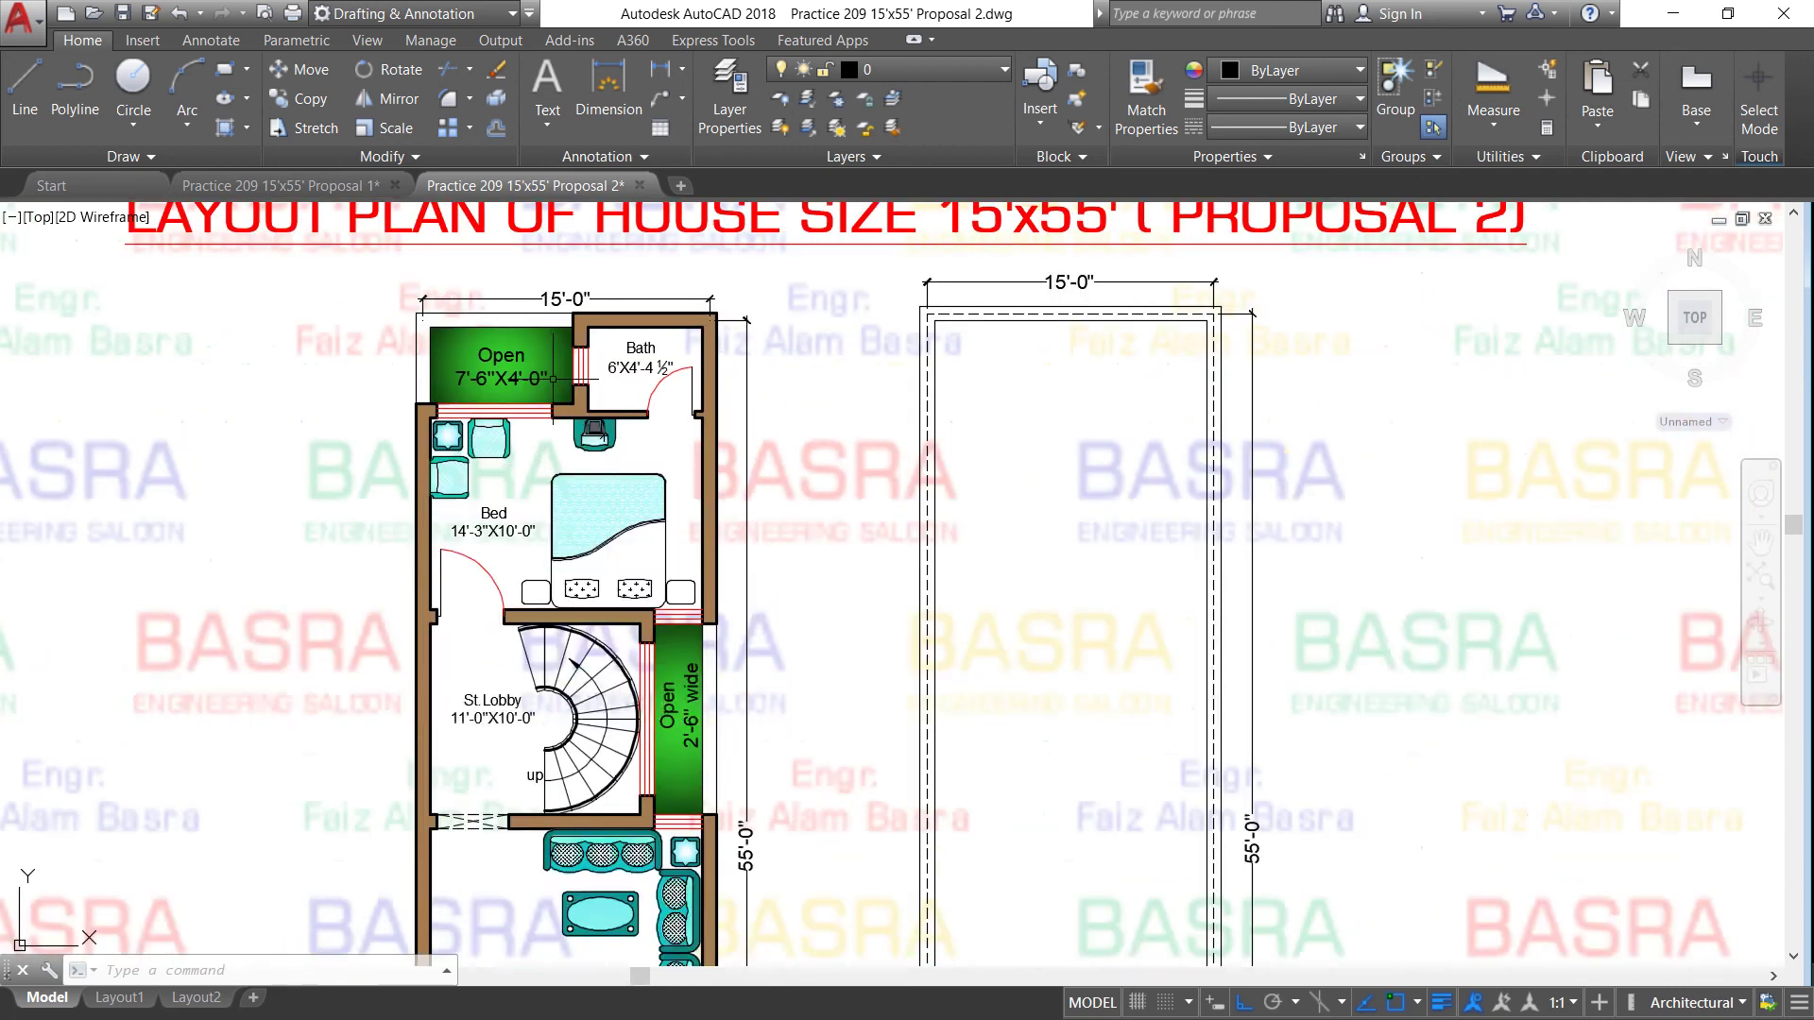
scroll(543, 349, "up", 1)
scroll(534, 373, "down", 2)
scroll(524, 388, "down", 2)
scroll(520, 400, "down", 1)
scroll(506, 360, "up", 2)
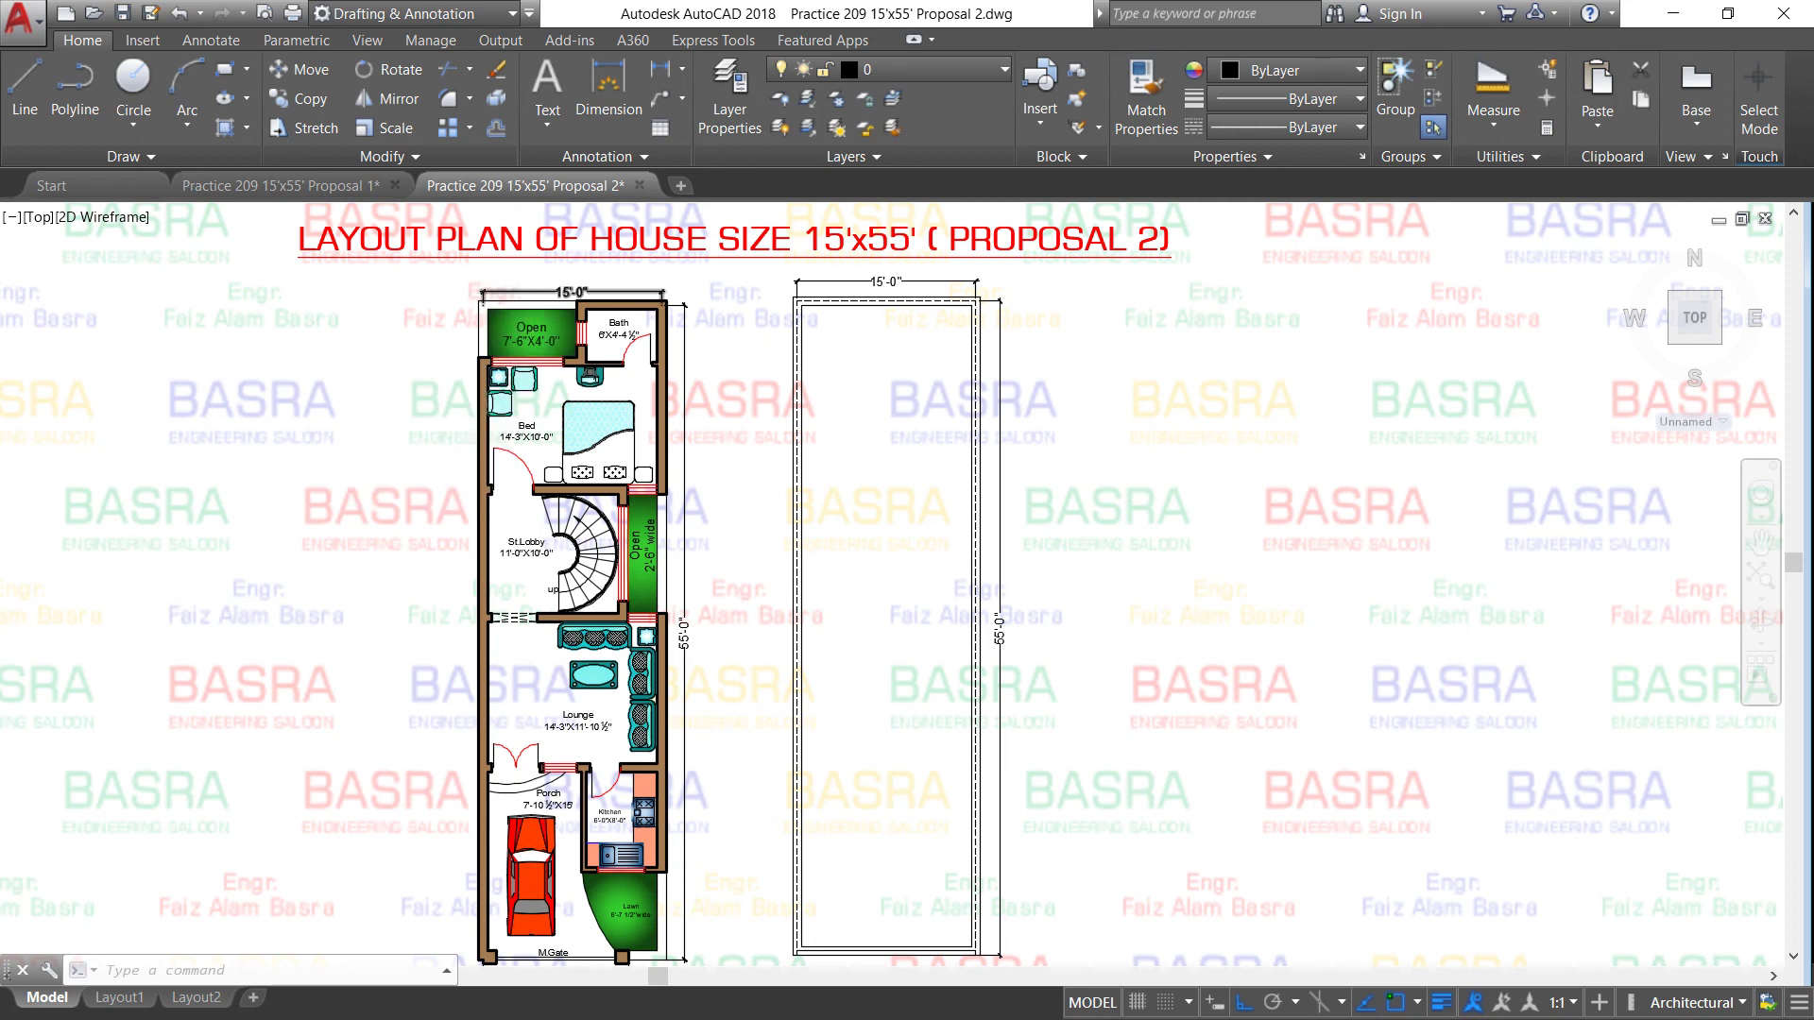
scroll(497, 293, "up", 2)
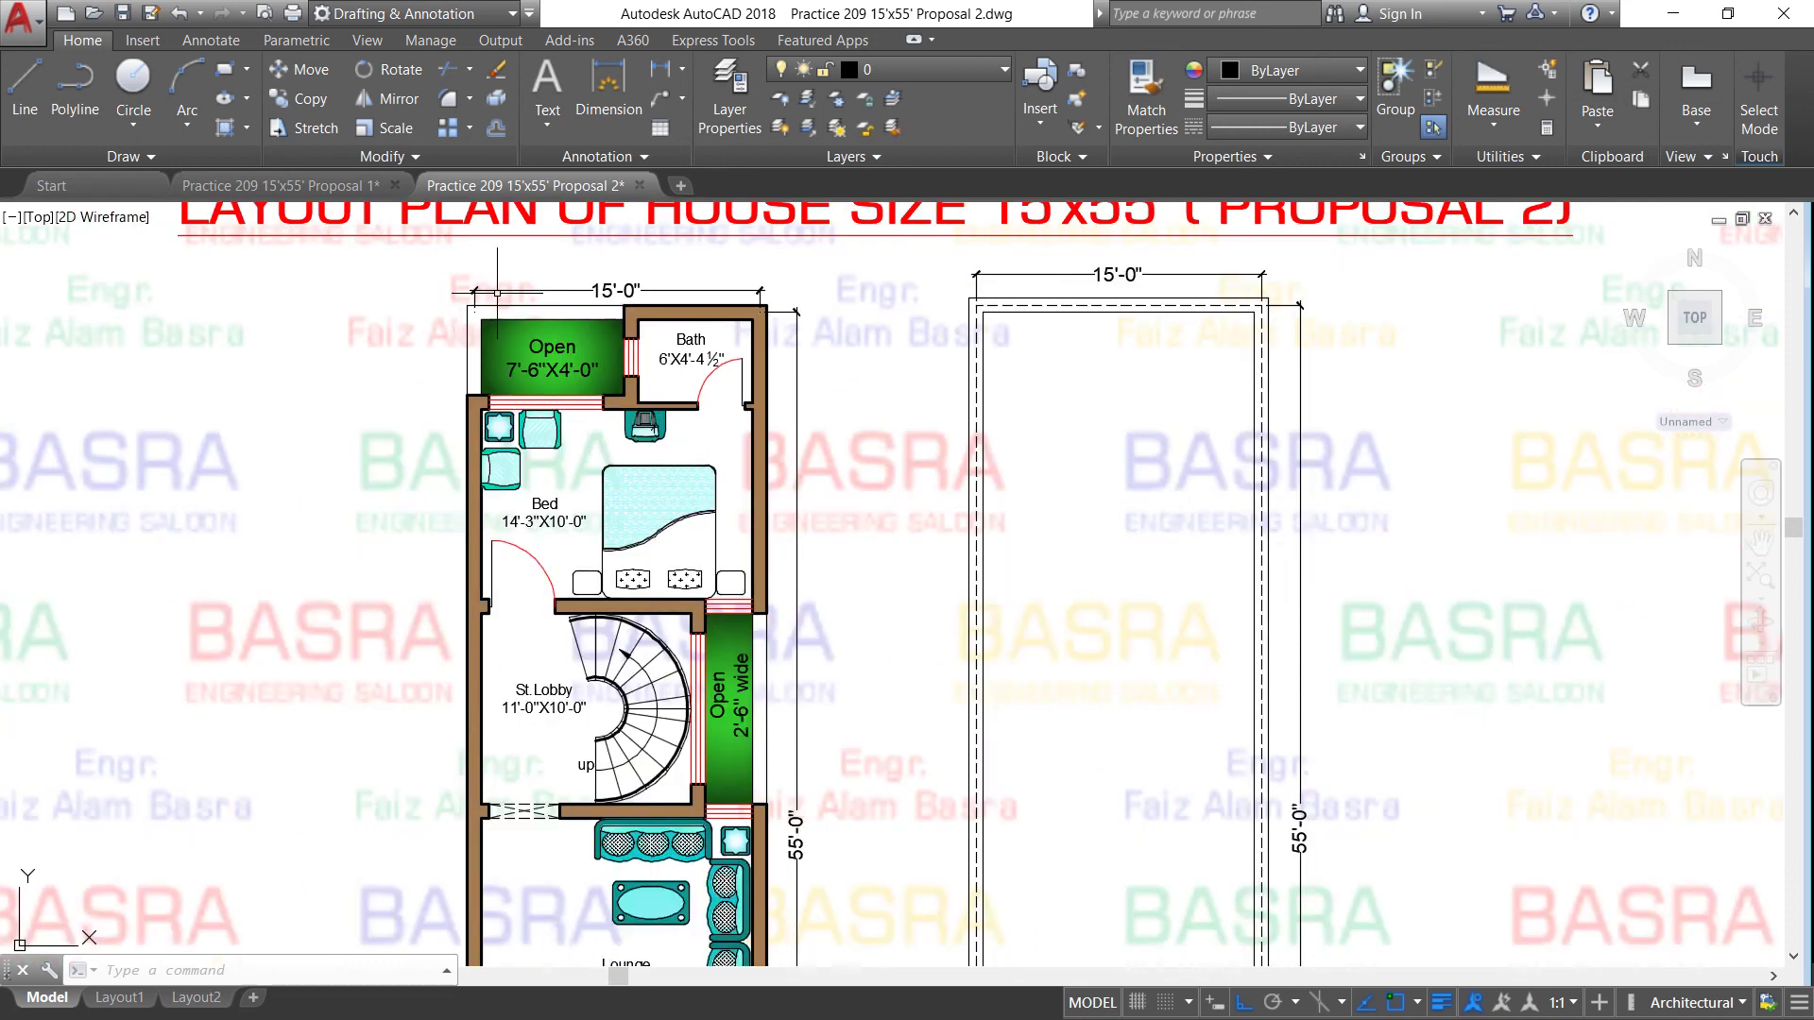
scroll(490, 299, "down", 2)
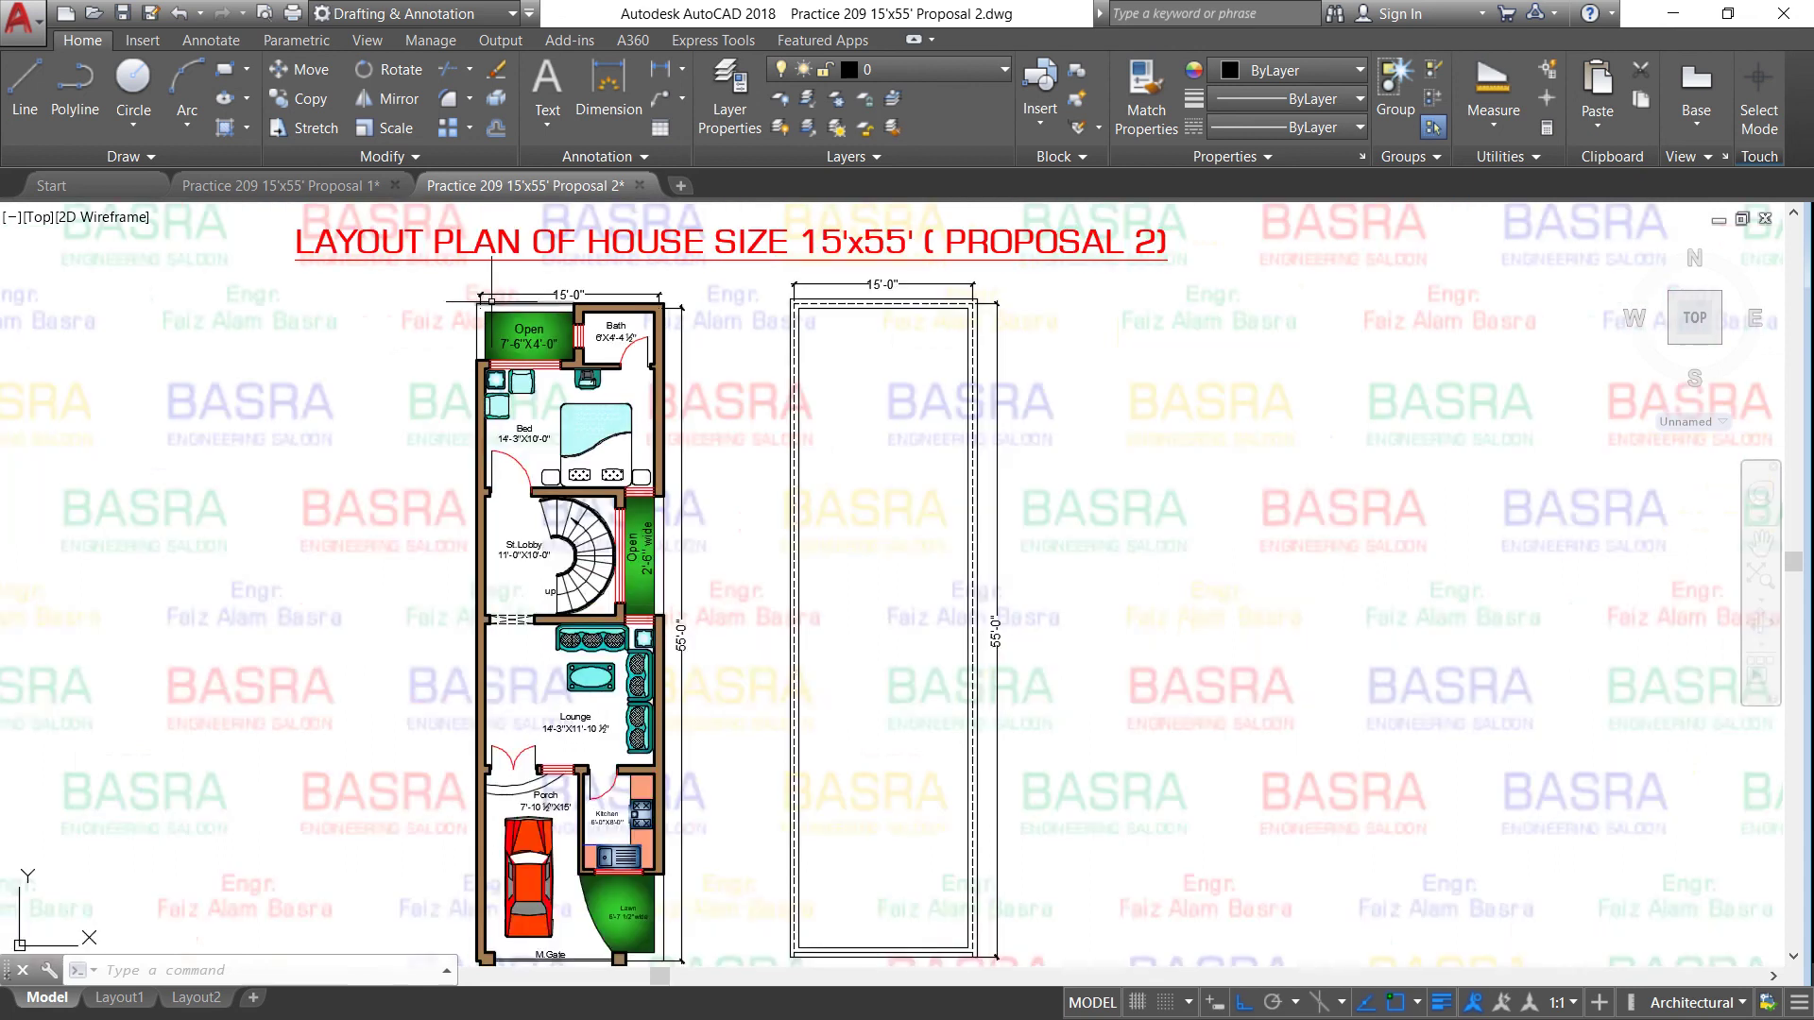